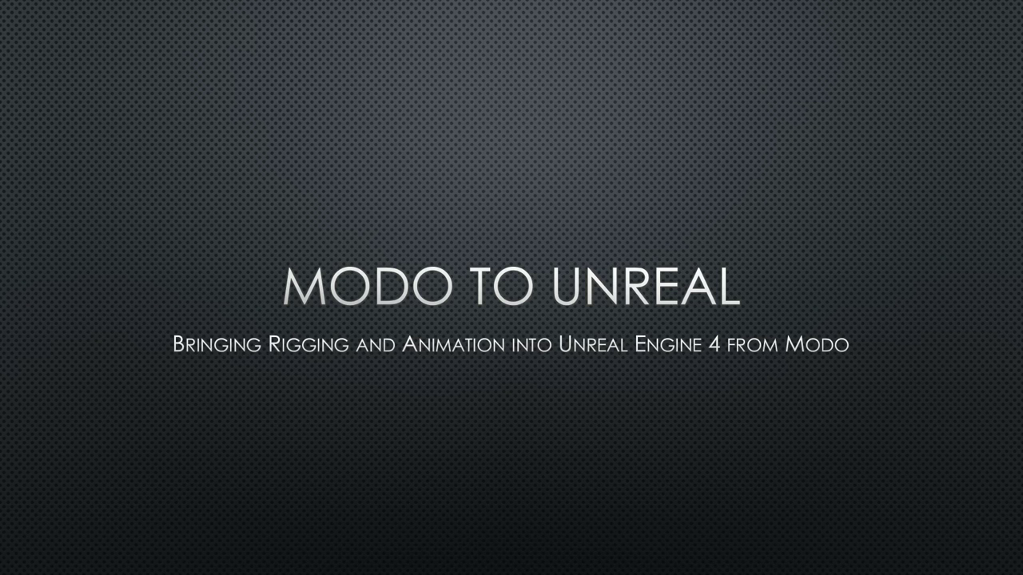
{"action": "key", "text": "Right"}
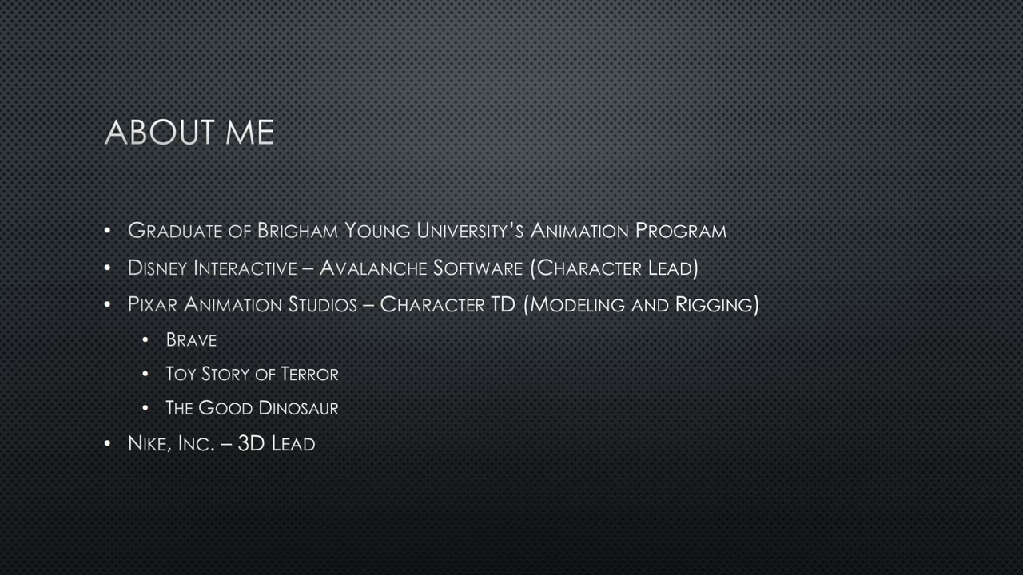
{"action": "key", "text": "Right"}
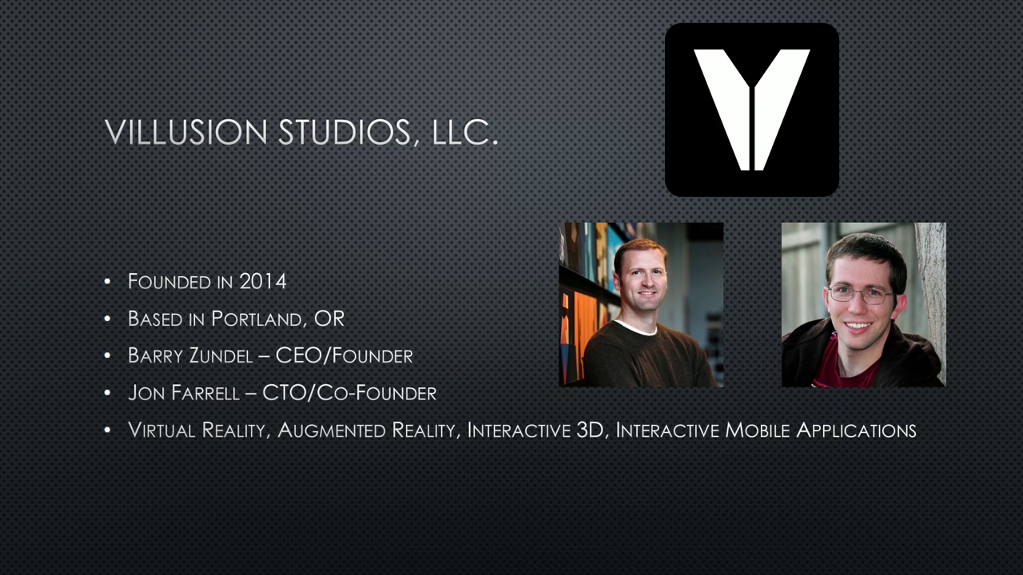
{"action": "key", "text": "Right"}
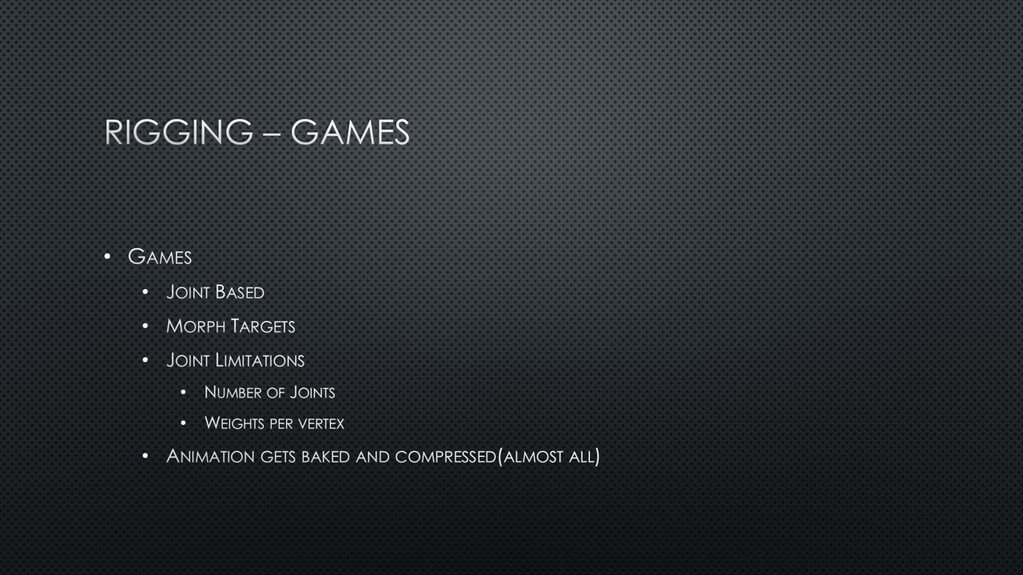
{"action": "key", "text": "Right"}
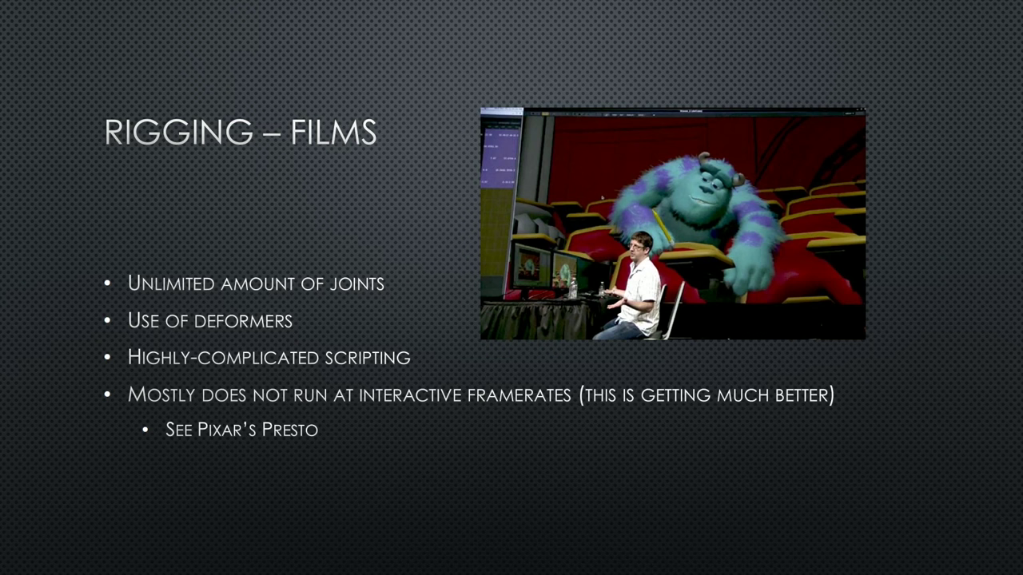
{"action": "key", "text": "Right"}
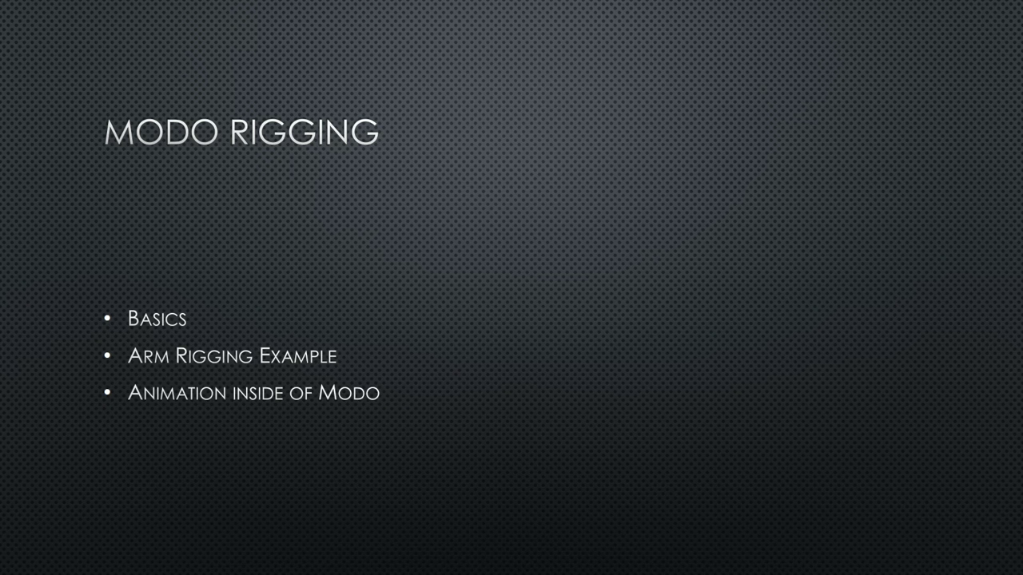
{"action": "key", "text": "Right"}
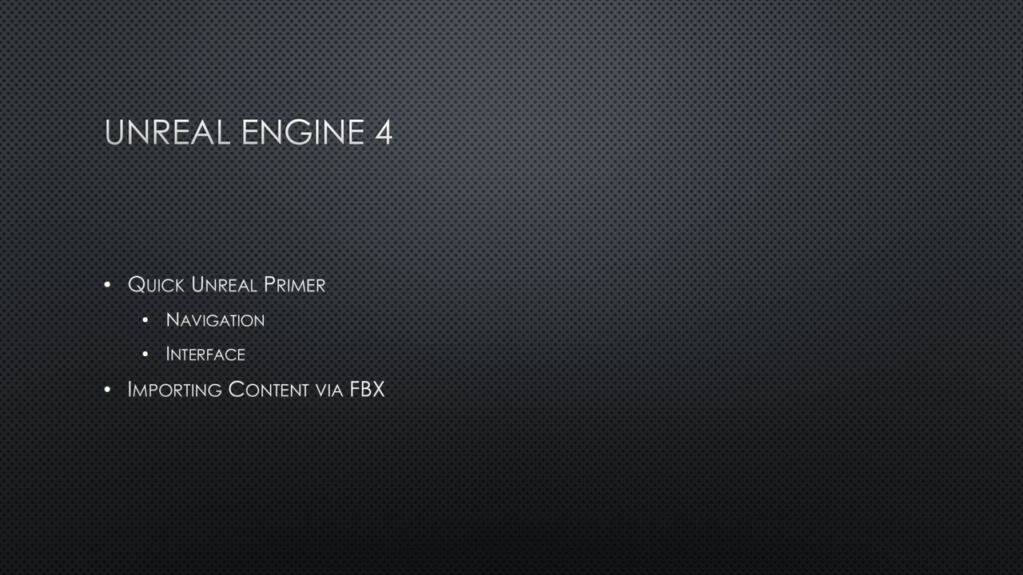
{"action": "key", "text": "Right"}
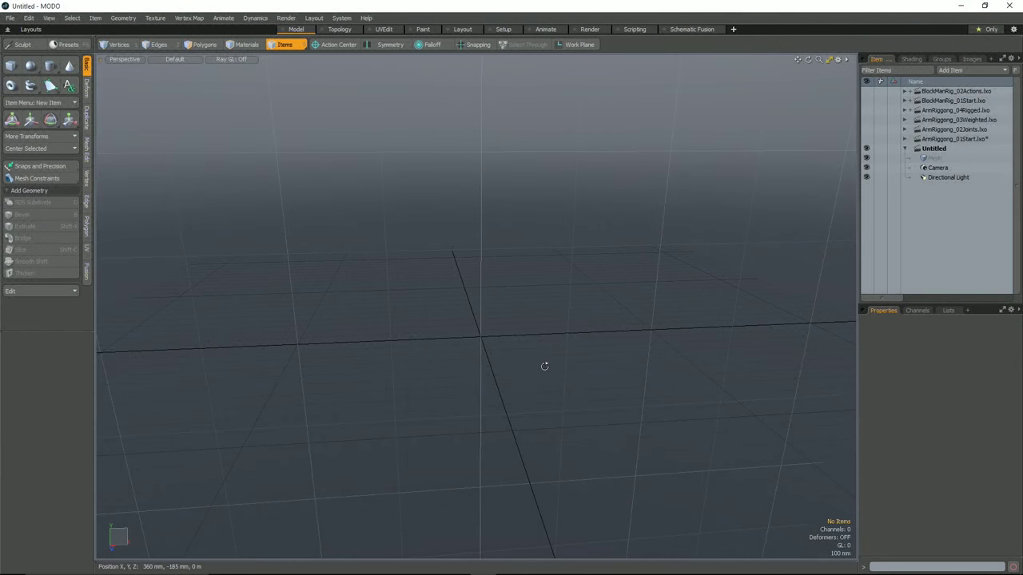
{"action": "mouse_move", "coordinate": [543, 365]}
{"action": "left_mouse_down", "text": "alt"}
{"action": "mouse_move", "coordinate": [534, 352]}
{"action": "mouse_move", "coordinate": [544, 353]}
{"action": "mouse_move", "coordinate": [520, 349]}
{"action": "mouse_move", "coordinate": [538, 352]}
{"action": "mouse_move", "coordinate": [542, 373]}
{"action": "left_mouse_up", "text": "alt"}
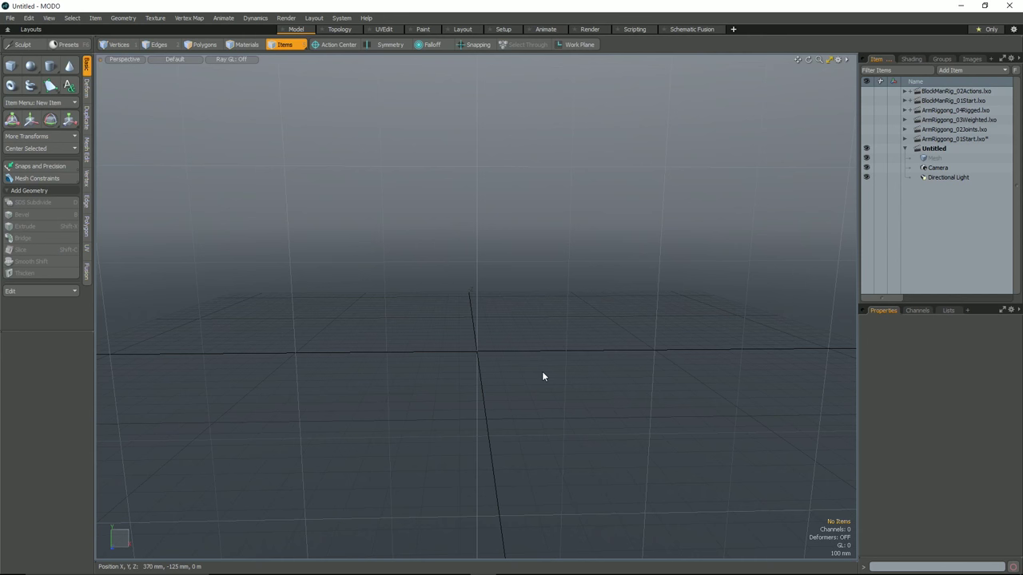
{"action": "left_click_drag", "start_coordinate": [543, 373], "coordinate": [491, 370], "text": "alt"}
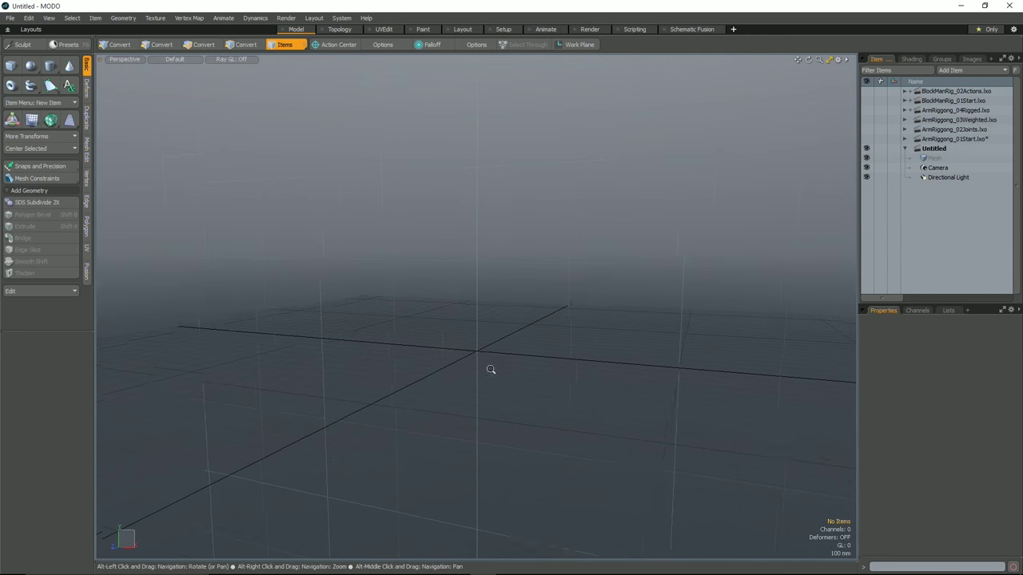
{"action": "right_click_drag", "start_coordinate": [490, 369], "coordinate": [515, 405], "text": "alt"}
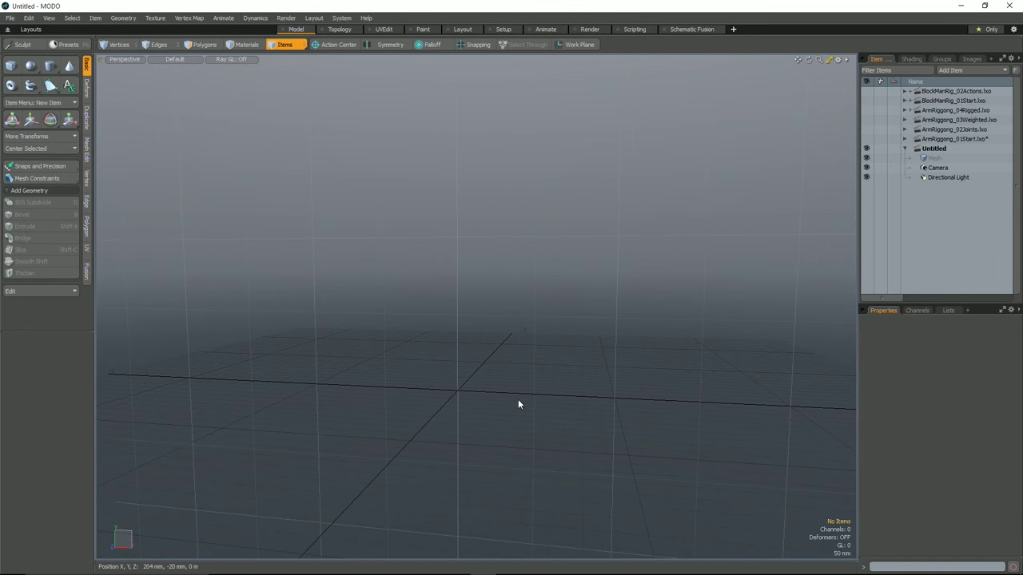
{"action": "left_click_drag", "start_coordinate": [517, 405], "coordinate": [522, 401], "text": "alt"}
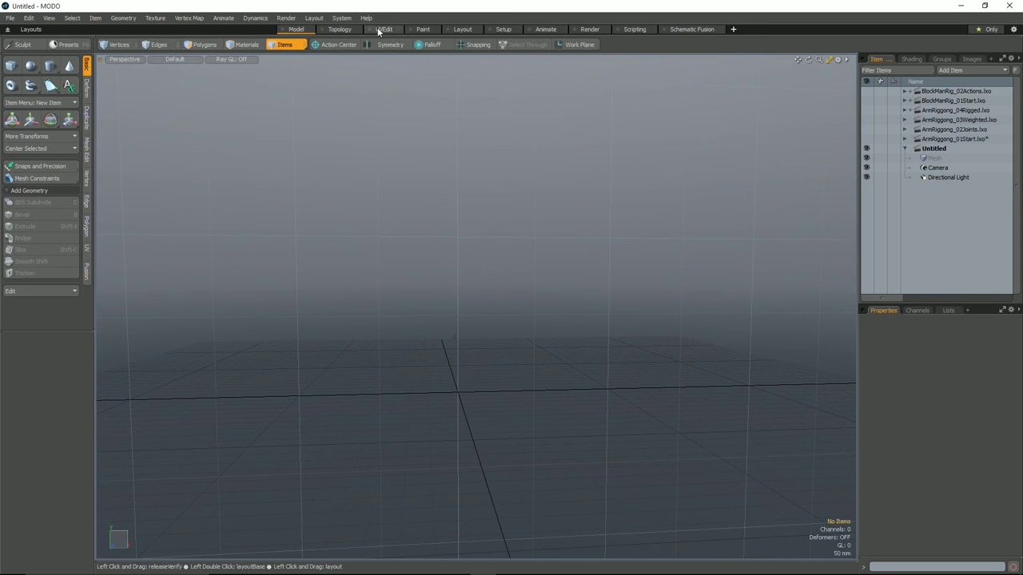
Switch to the Setup layout and enlarge the 3D viewport by shrinking the schematic workspace beneath it.
{"action": "left_click", "coordinate": [509, 28]}
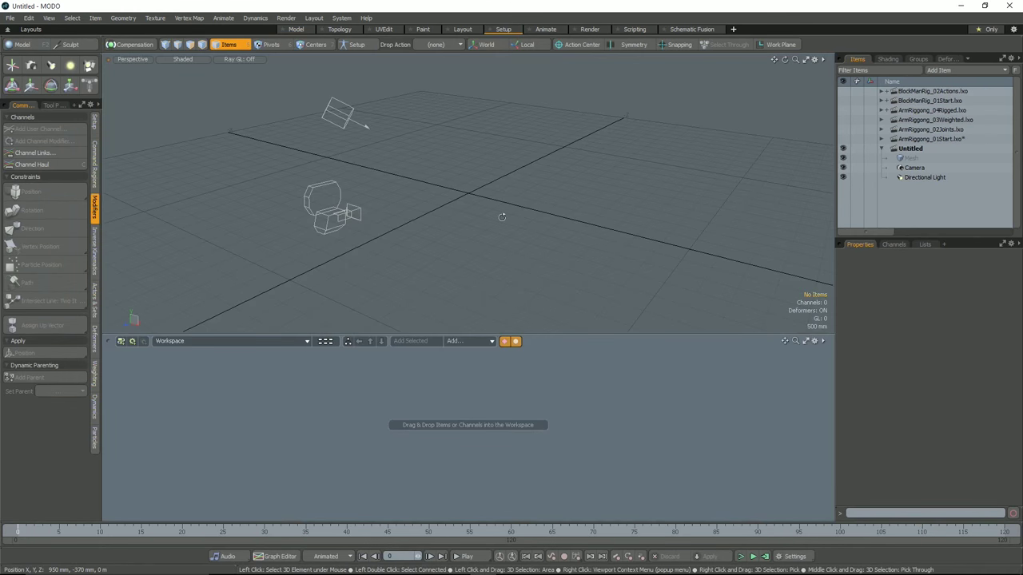
{"action": "left_click_drag", "start_coordinate": [500, 215], "coordinate": [472, 294], "text": "alt"}
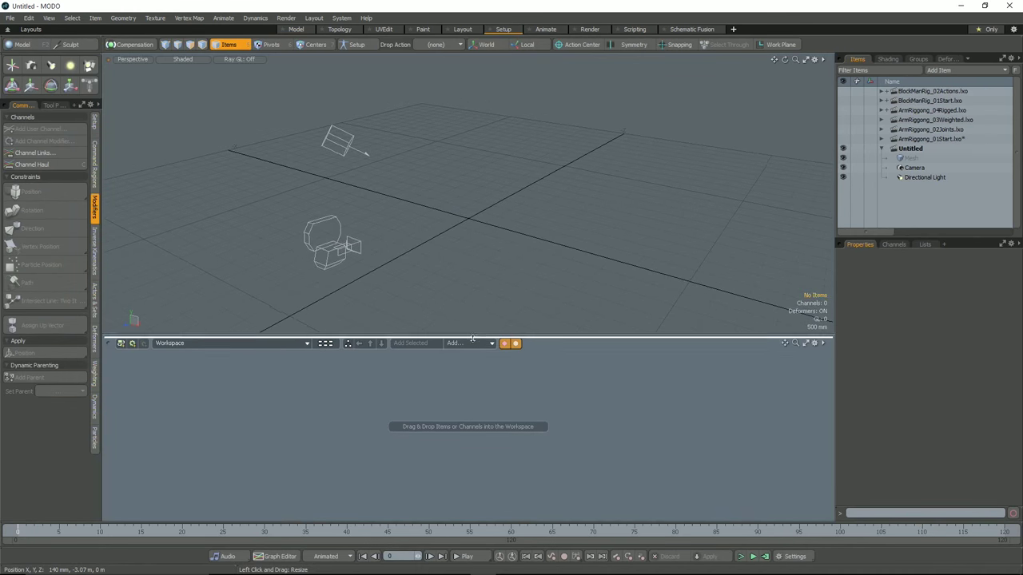
{"action": "left_click_drag", "start_coordinate": [467, 335], "coordinate": [464, 424]}
{"action": "left_click_drag", "start_coordinate": [463, 322], "coordinate": [468, 309], "text": "alt"}
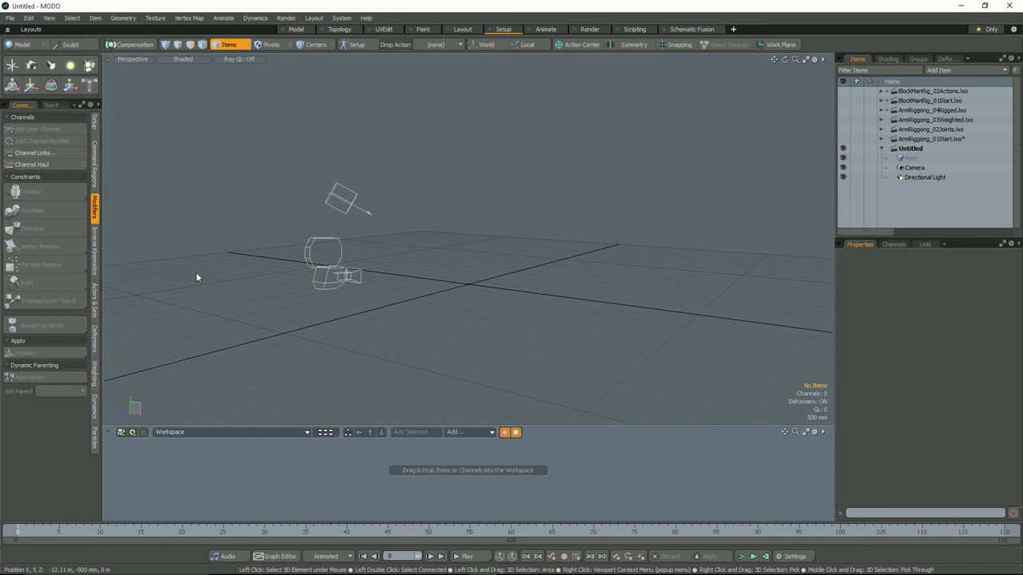
{"action": "left_click_drag", "start_coordinate": [399, 298], "coordinate": [404, 321], "text": "alt+shift"}
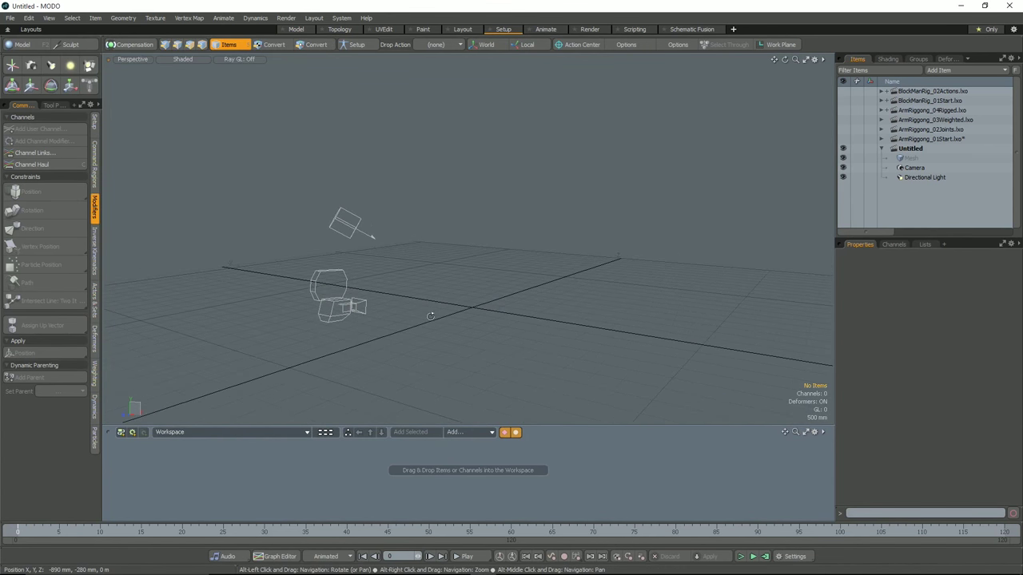
{"action": "key", "text": "alt"}
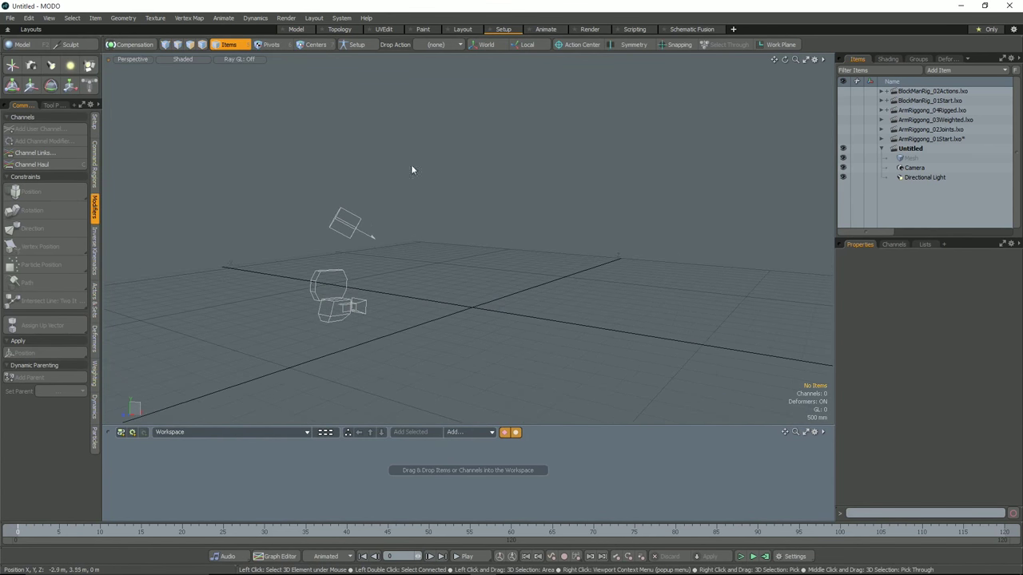
{"action": "middle_click_drag", "start_coordinate": [510, 240], "coordinate": [510, 249], "text": "alt"}
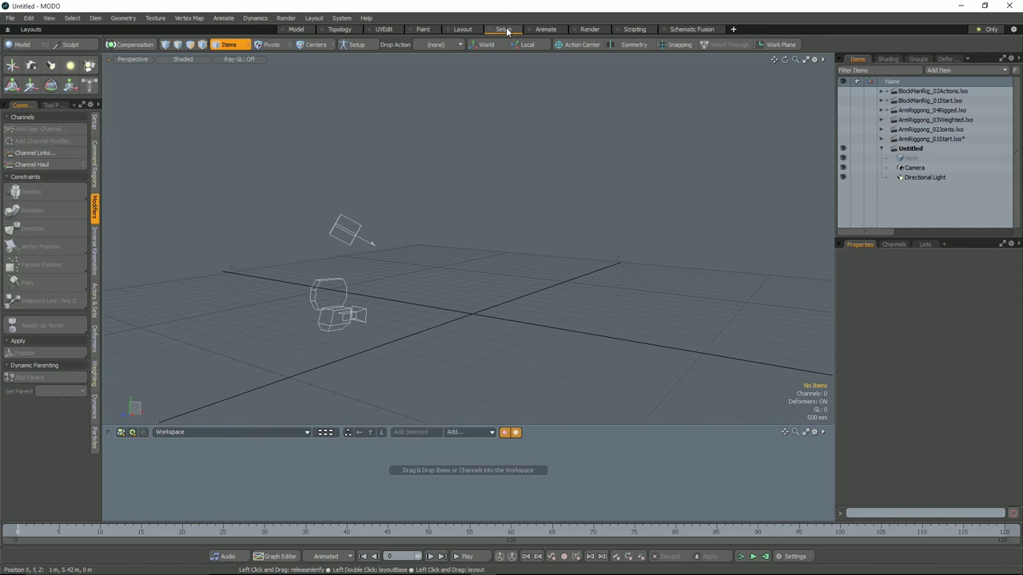
{"action": "left_click_drag", "start_coordinate": [502, 199], "coordinate": [339, 233], "text": "alt"}
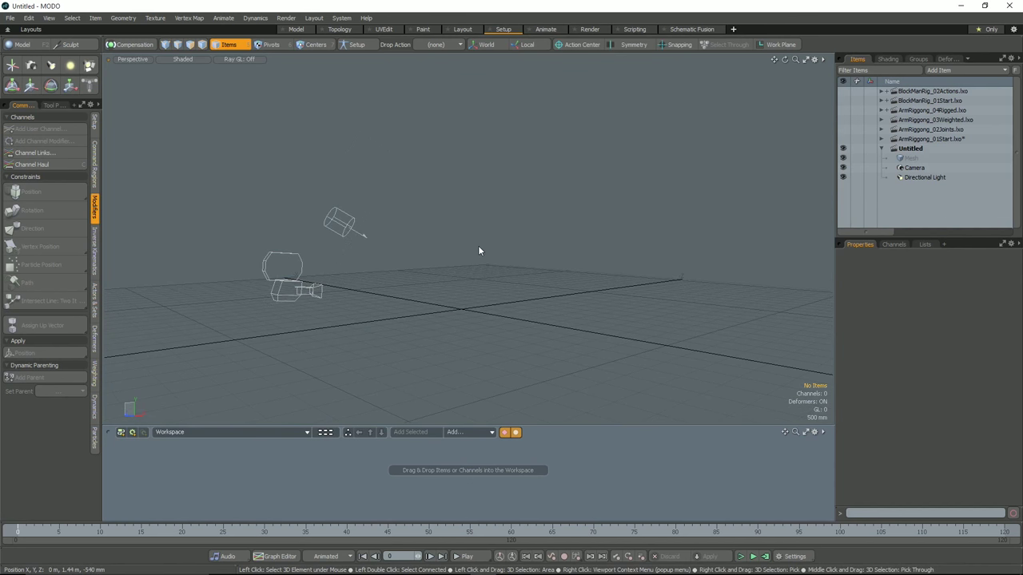
Hide the lights and cameras in the 3D viewport through its item visibility properties.
{"action": "key", "text": "o"}
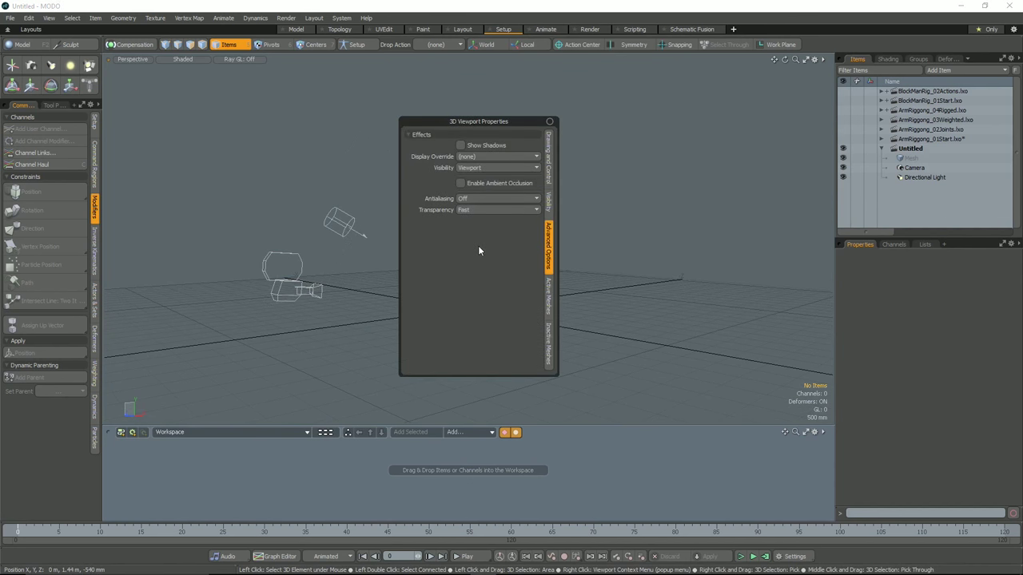
{"action": "left_click", "coordinate": [549, 146]}
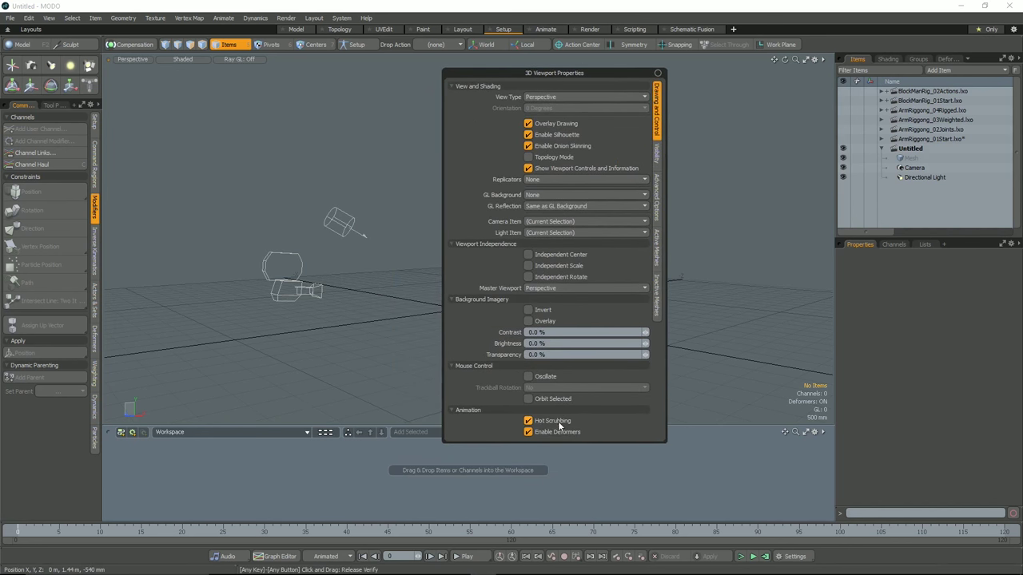
{"action": "left_click", "coordinate": [655, 151]}
{"action": "left_click_drag", "start_coordinate": [532, 97], "coordinate": [533, 112]}
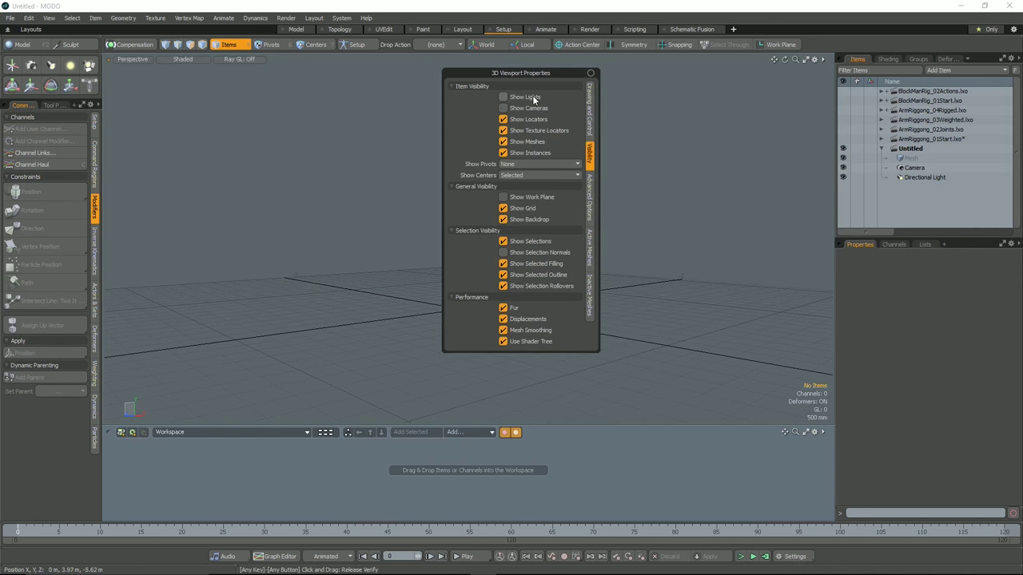
{"action": "left_click", "coordinate": [533, 96]}
{"action": "left_click", "coordinate": [533, 97]}
{"action": "left_click", "coordinate": [533, 97]}
Set the 3D viewport's shading style to Default.
{"action": "left_click", "coordinate": [183, 59]}
{"action": "left_click", "coordinate": [181, 109]}
{"action": "left_click_drag", "start_coordinate": [415, 209], "coordinate": [489, 242], "text": "alt"}
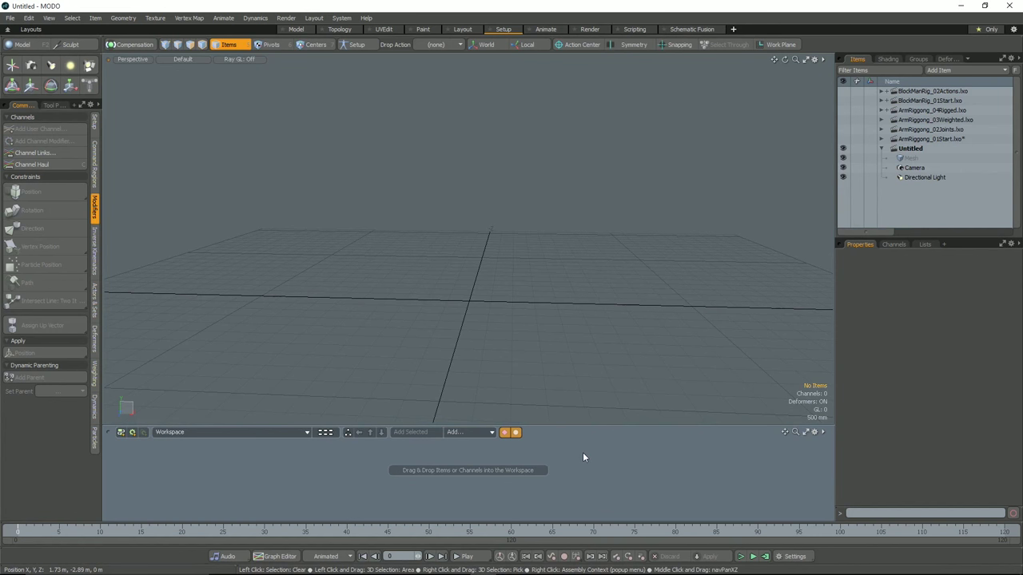
{"action": "mouse_move", "coordinate": [550, 315]}
{"action": "left_mouse_down", "text": "alt"}
{"action": "mouse_move", "coordinate": [539, 306]}
{"action": "mouse_move", "coordinate": [551, 319]}
{"action": "left_mouse_up", "text": "alt"}
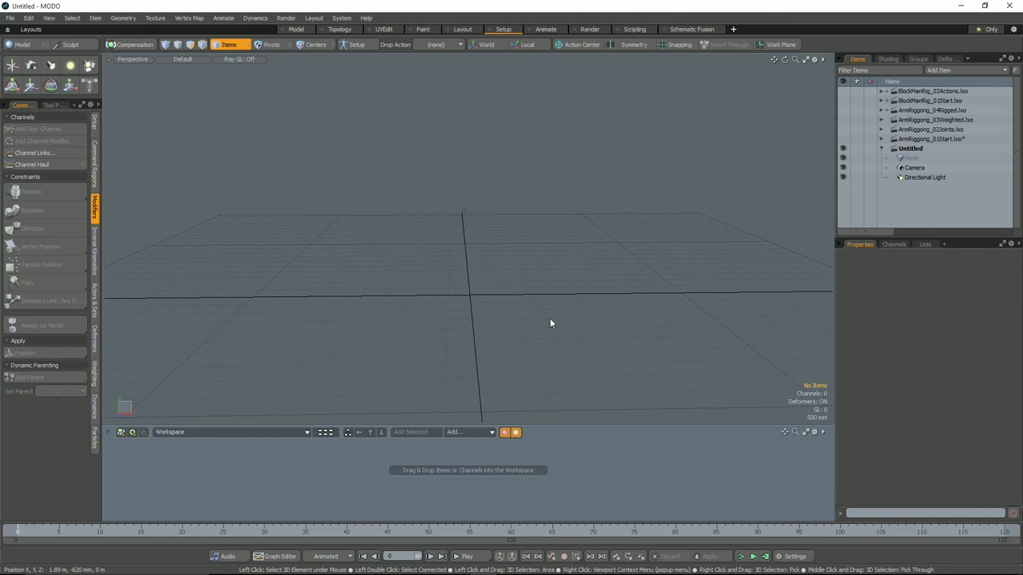
{"action": "left_click", "coordinate": [132, 60]}
{"action": "mouse_move", "coordinate": [140, 73]}
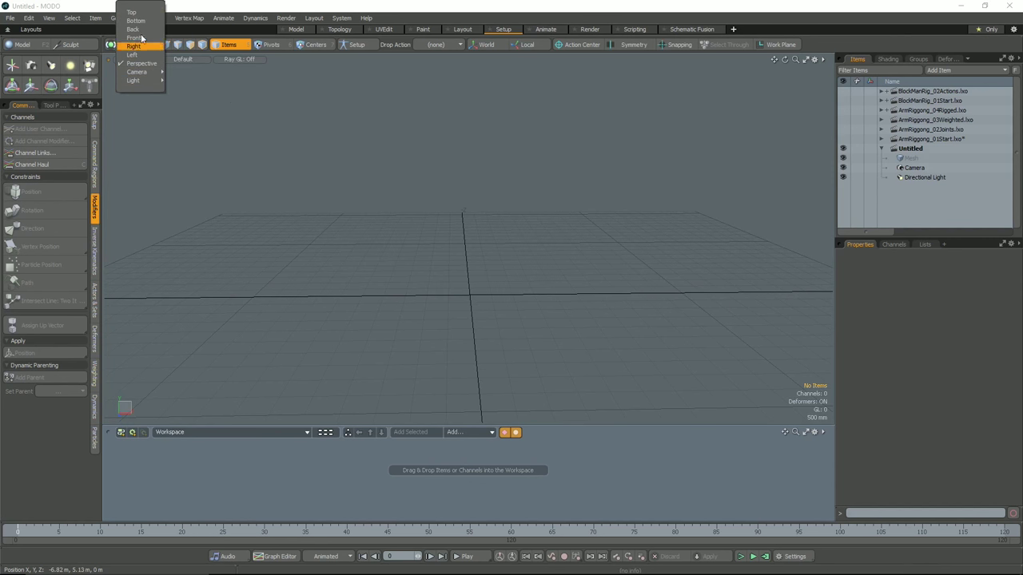
{"action": "left_click", "coordinate": [487, 230]}
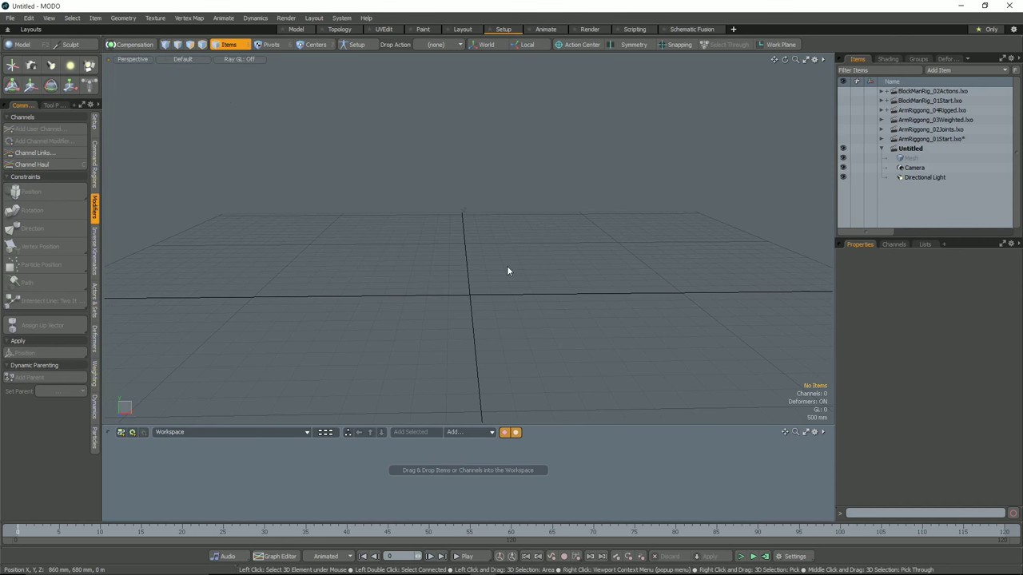
Use the view pie menu to switch the viewport to Front, return to Perspective, and switch to Front again.
{"action": "key", "text": "ctrl+space"}
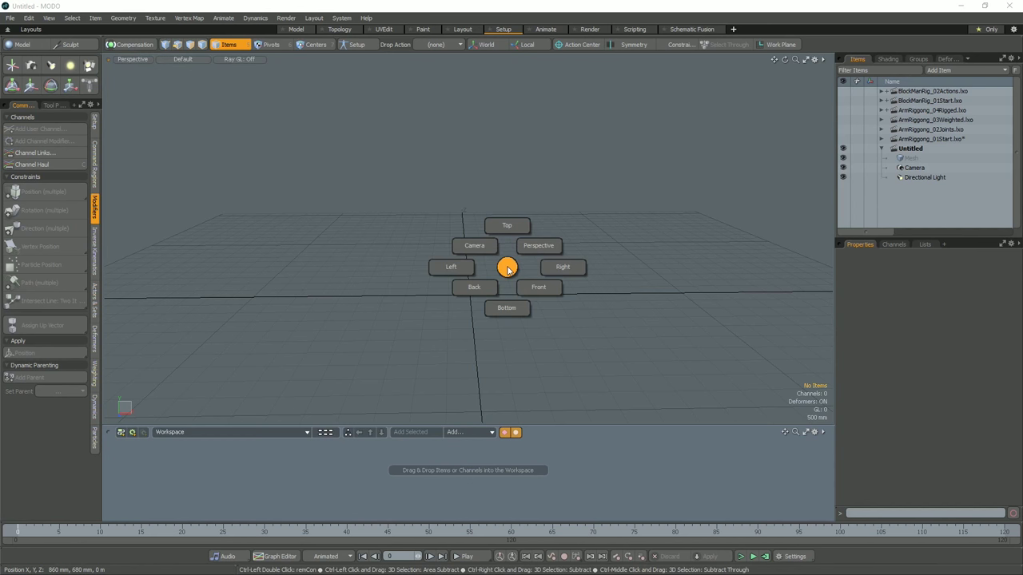
{"action": "left_click", "coordinate": [538, 286]}
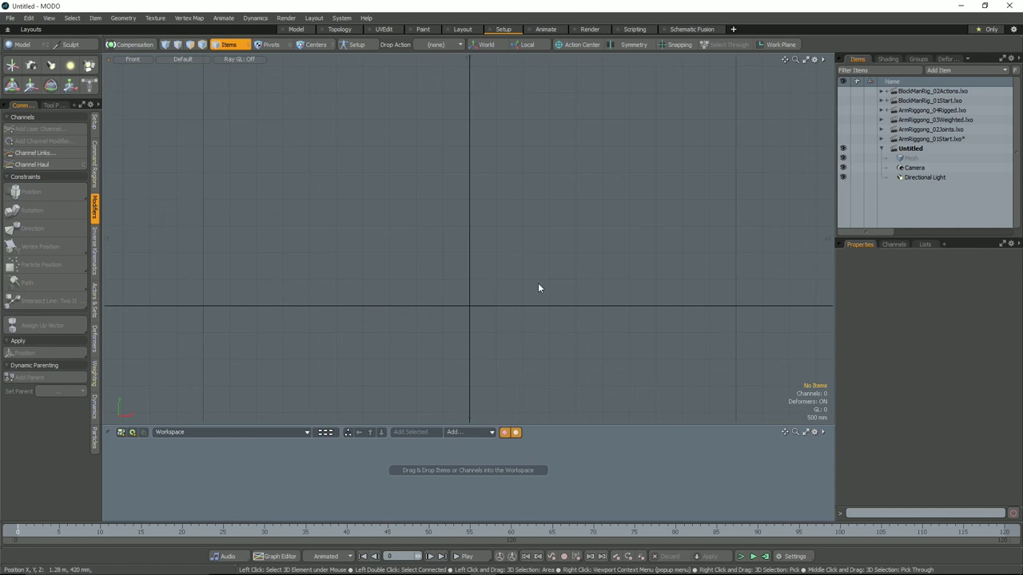
{"action": "key", "text": "ctrl+space"}
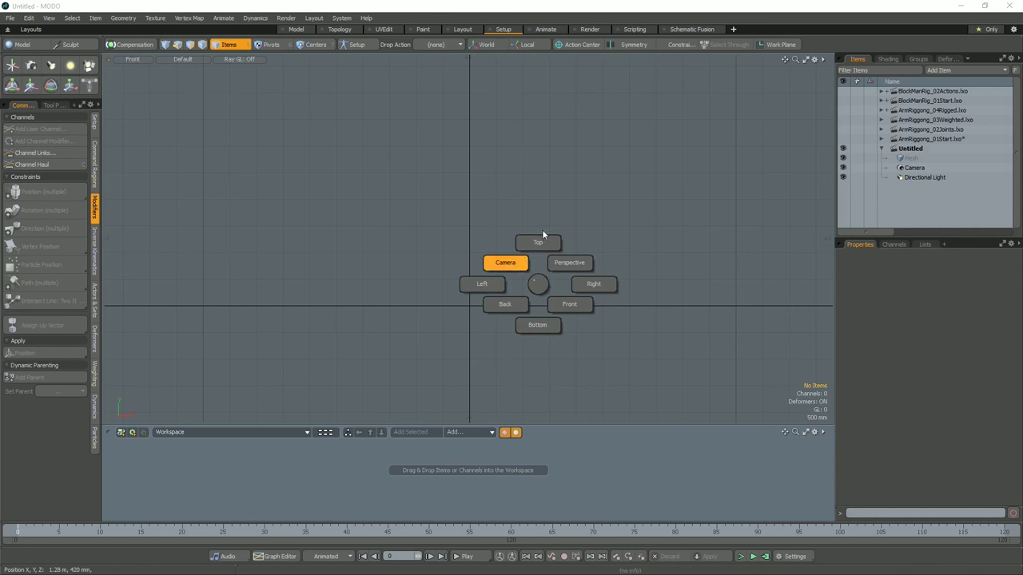
{"action": "left_click", "coordinate": [597, 217]}
{"action": "key", "text": "ctrl+space"}
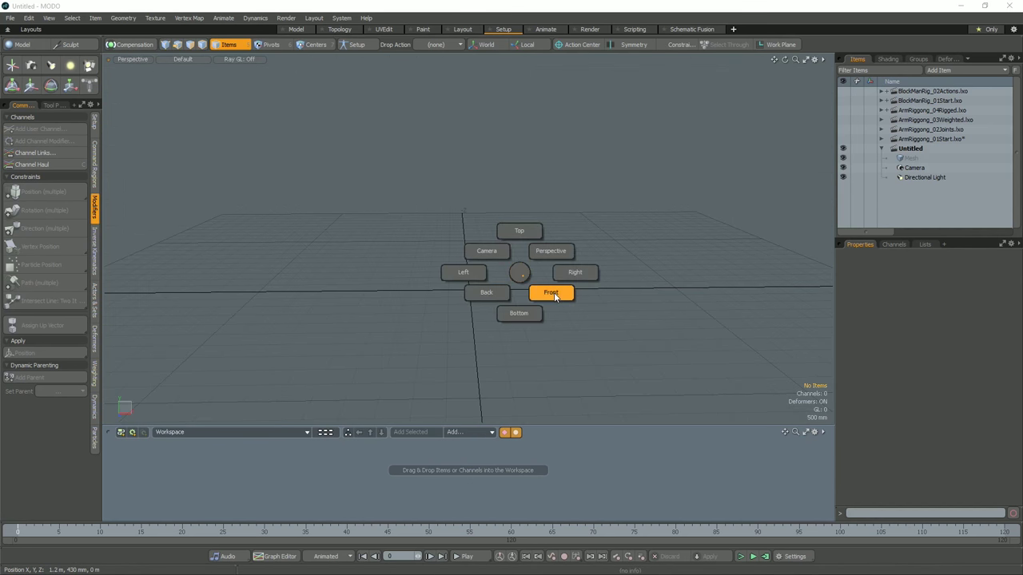
{"action": "left_click", "coordinate": [554, 292]}
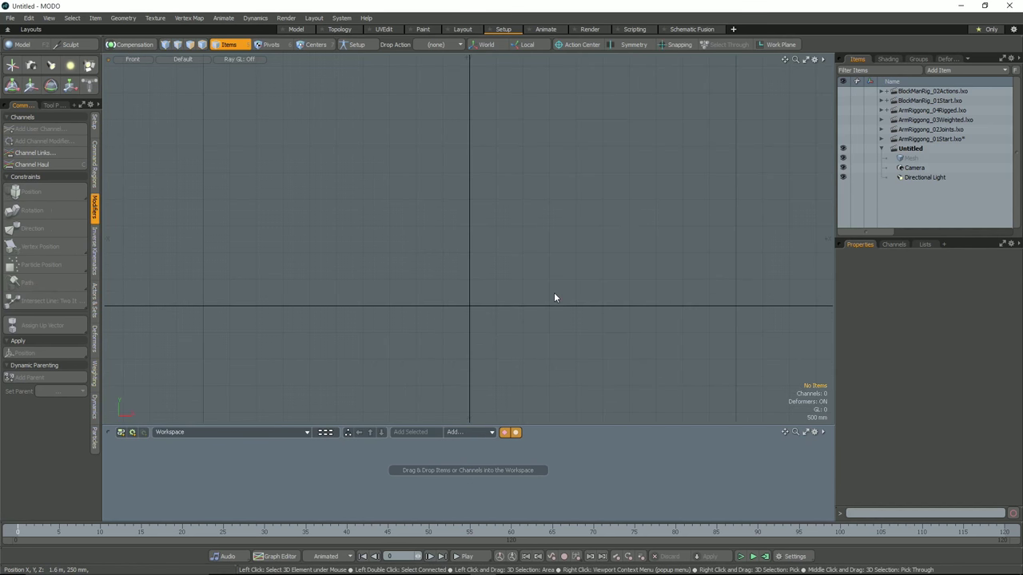
{"action": "key", "text": "ctrl+Tab"}
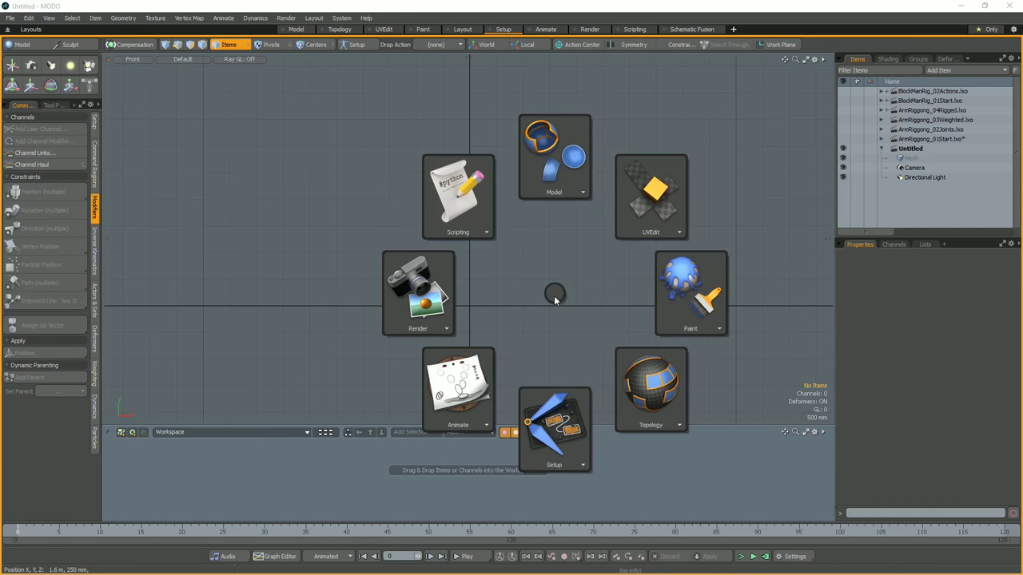
{"action": "key", "text": "ctrl+2"}
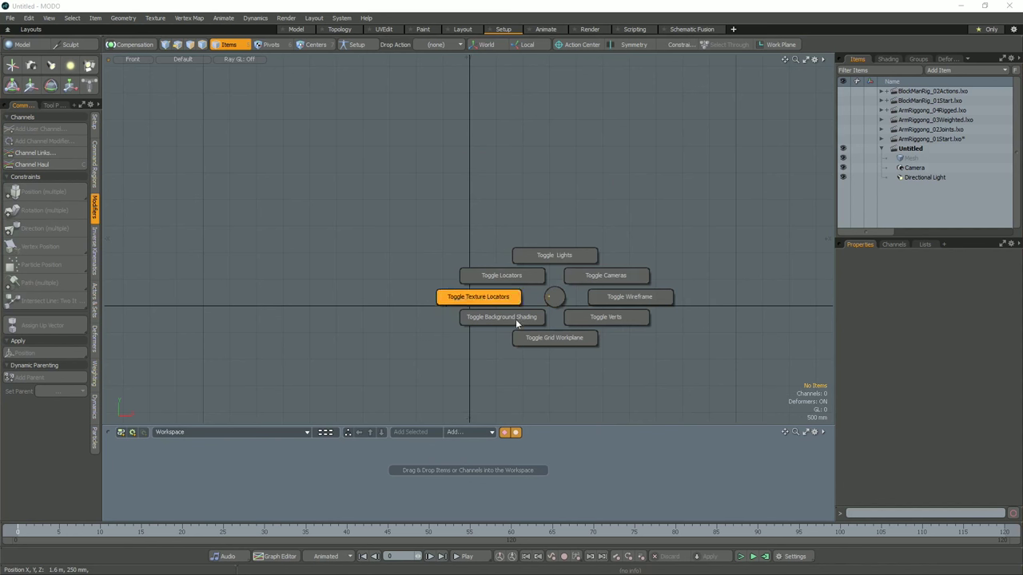
{"action": "key", "text": "ctrl+3"}
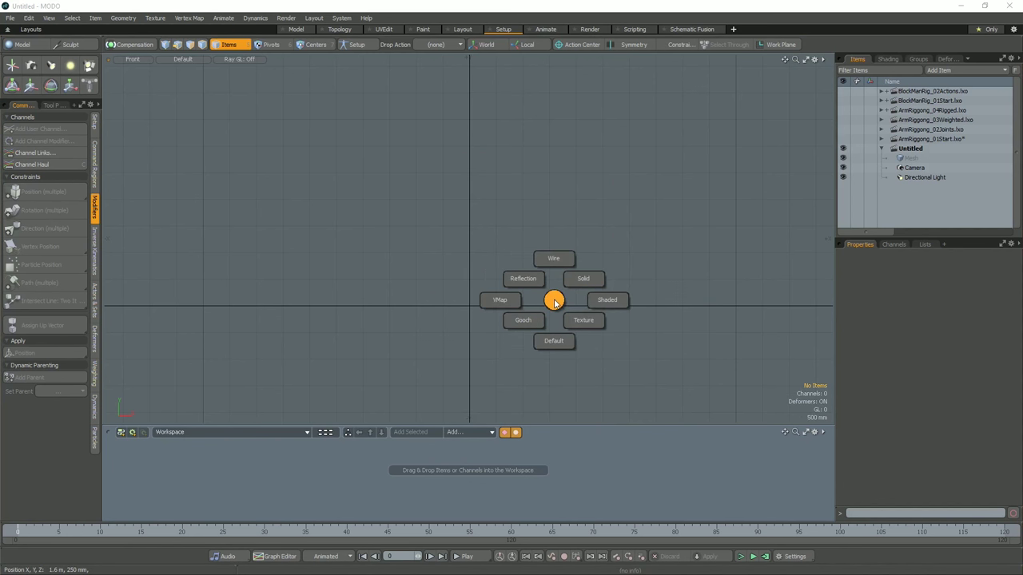
{"action": "key", "text": "Escape"}
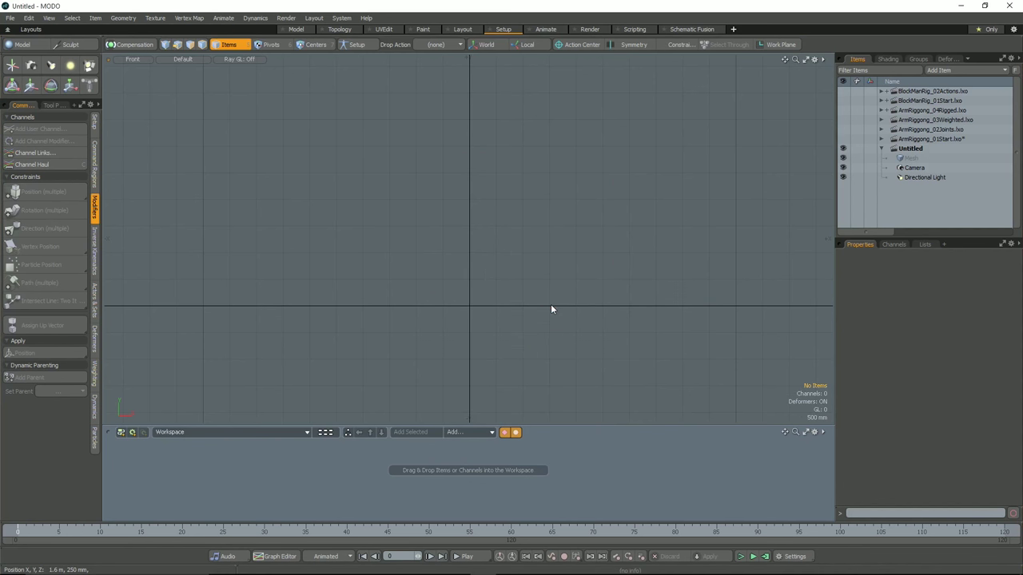
{"action": "key", "text": "ctrl+grave"}
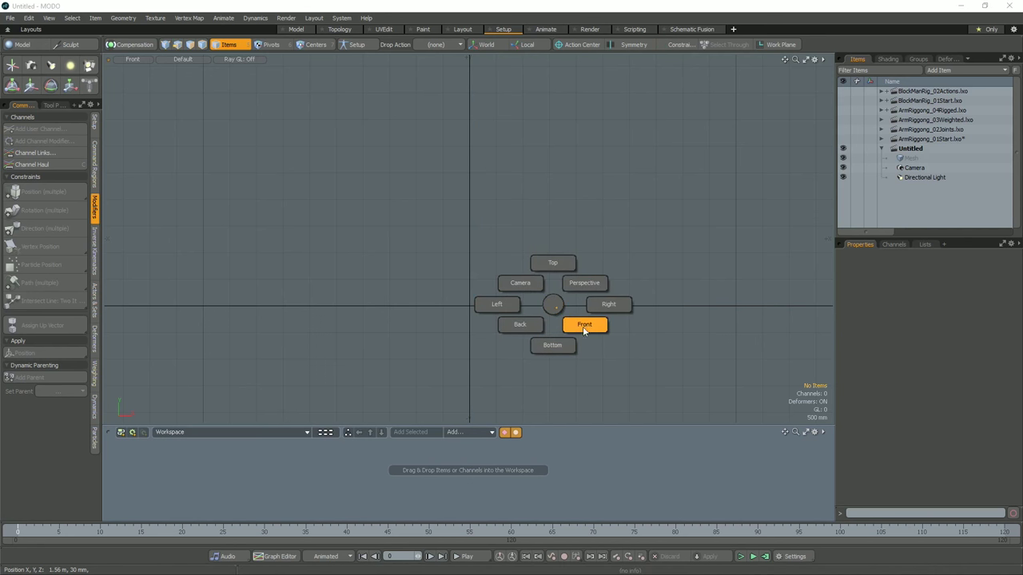
Switch the 3D viewport from Front to the Right view and frame the ground line low in it.
{"action": "left_click", "coordinate": [576, 327]}
{"action": "left_click_drag", "start_coordinate": [516, 308], "coordinate": [513, 352], "text": "alt"}
{"action": "right_click_drag", "start_coordinate": [446, 309], "coordinate": [456, 318], "text": "alt"}
{"action": "key", "text": "ctrl+space"}
{"action": "left_click", "coordinate": [508, 313]}
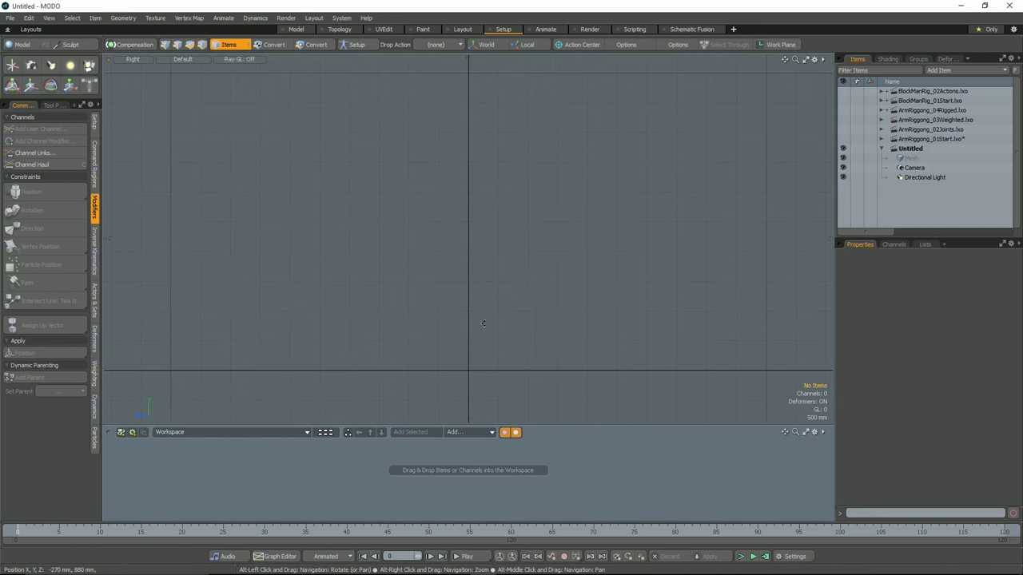
{"action": "left_click_drag", "start_coordinate": [508, 310], "coordinate": [516, 318], "text": "alt"}
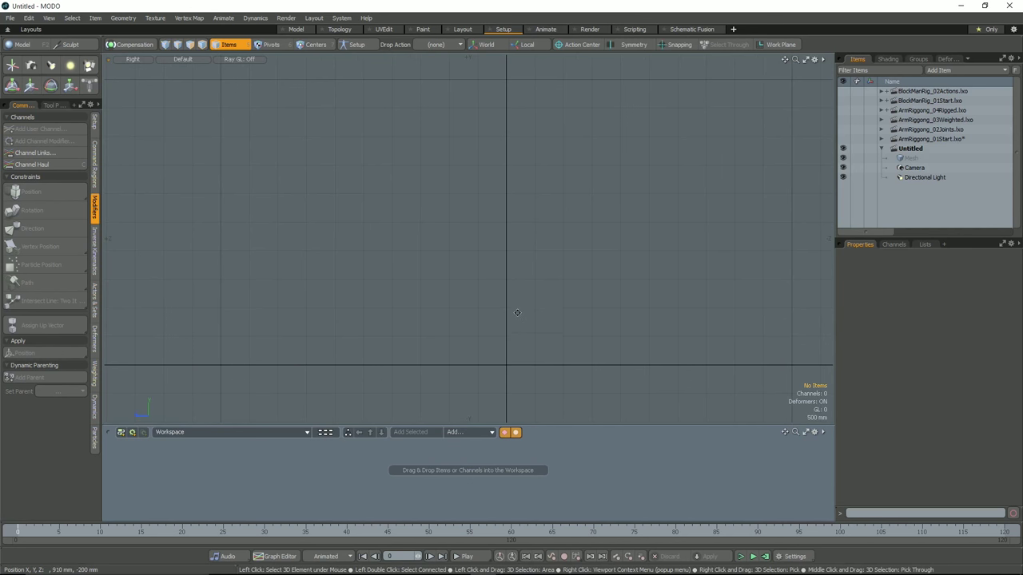
{"action": "left_click_drag", "start_coordinate": [518, 313], "coordinate": [521, 329], "text": "alt"}
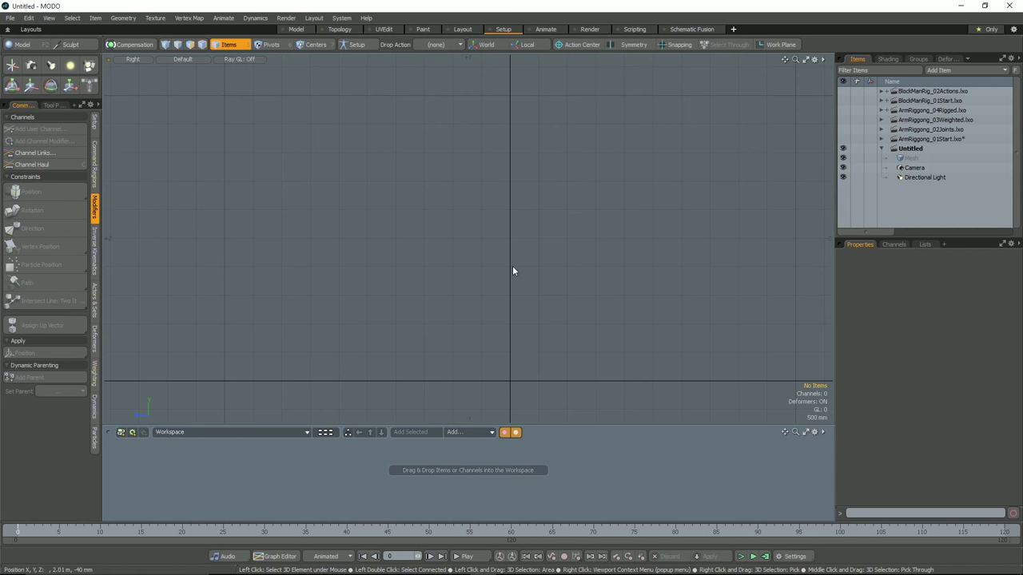
Activate the Skeleton drawing tool from the Setup commands, show its widened tool properties, and keep the mode on Add.
{"action": "left_click", "coordinate": [95, 121]}
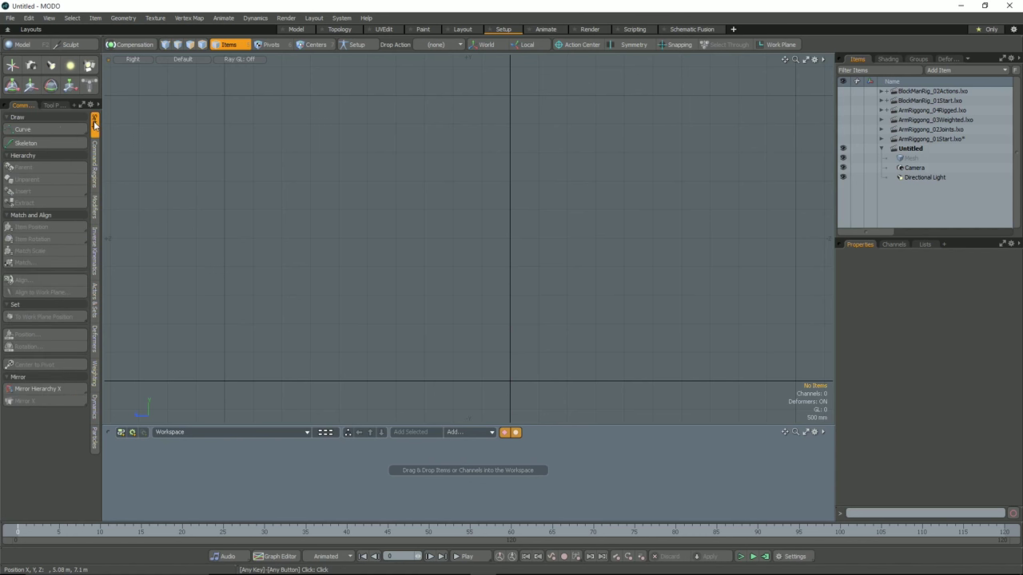
{"action": "left_click", "coordinate": [43, 142]}
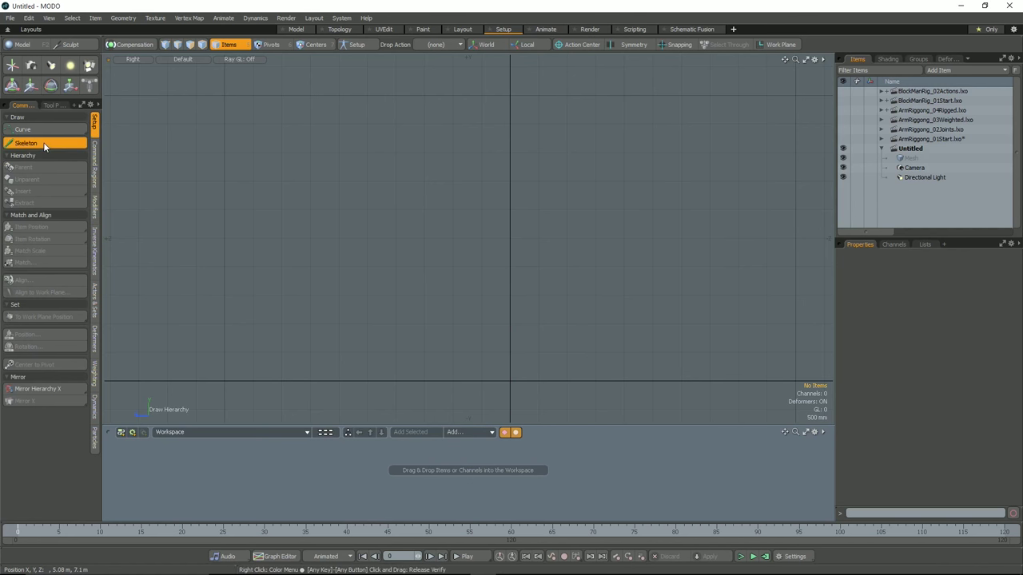
{"action": "left_click", "coordinate": [52, 104]}
{"action": "left_click_drag", "start_coordinate": [101, 114], "coordinate": [179, 117]}
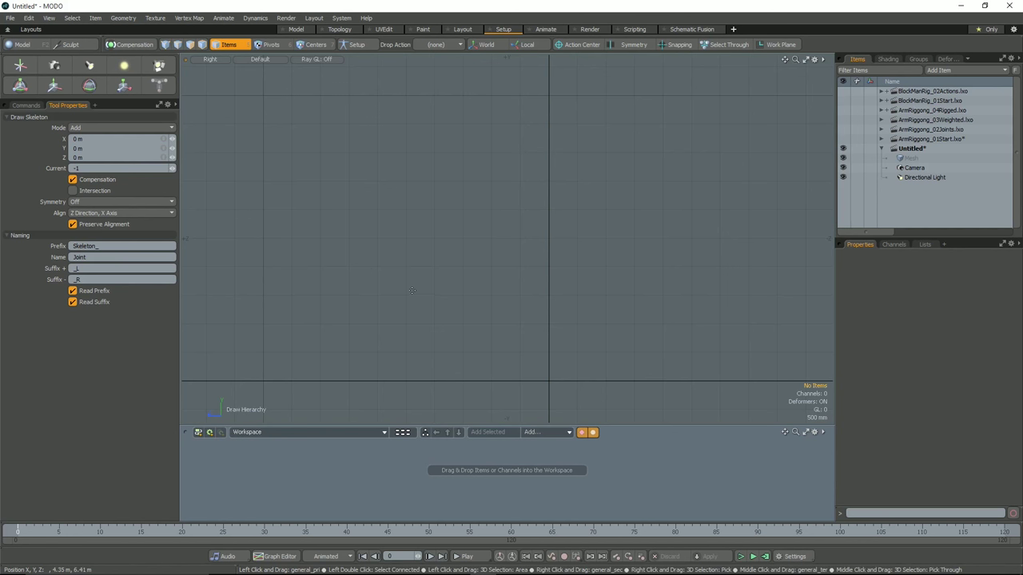
{"action": "left_click", "coordinate": [100, 126]}
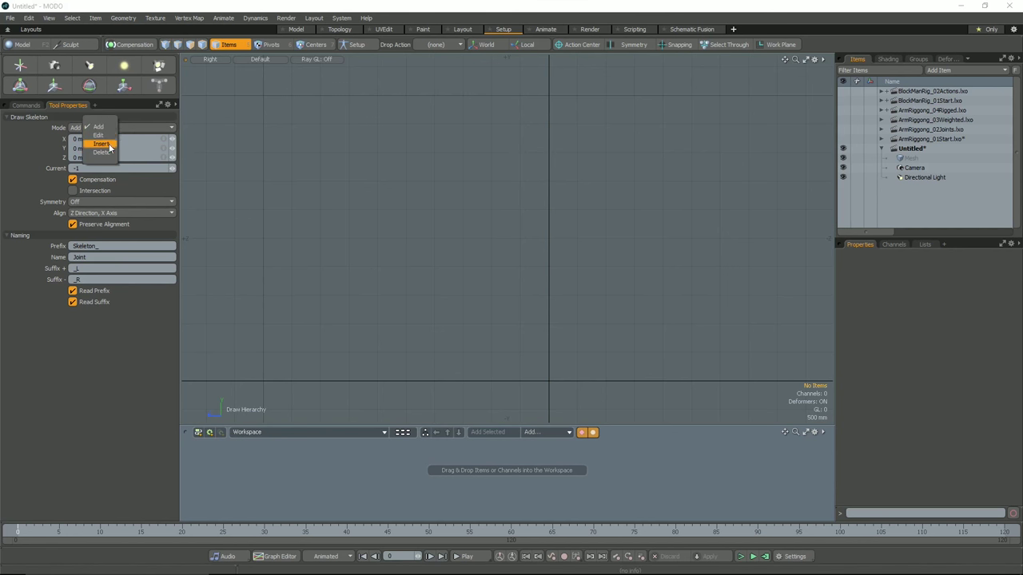
{"action": "left_click", "coordinate": [126, 126]}
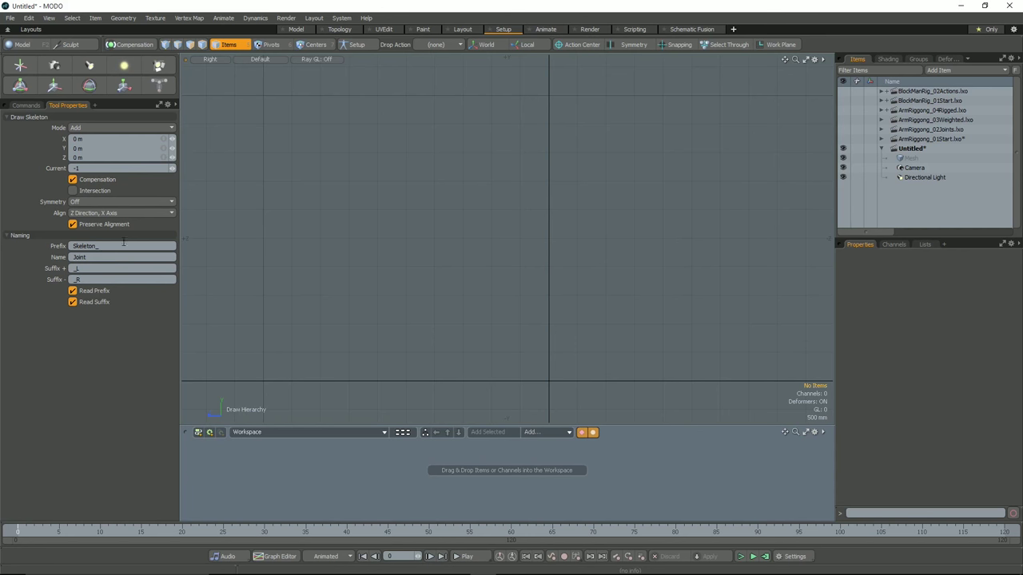
Draw a chain of five skeleton joints across the Right view, ending at about Y 2.16 m, Z -4.58 m.
{"action": "left_click_drag", "start_coordinate": [552, 242], "coordinate": [519, 255], "text": "alt"}
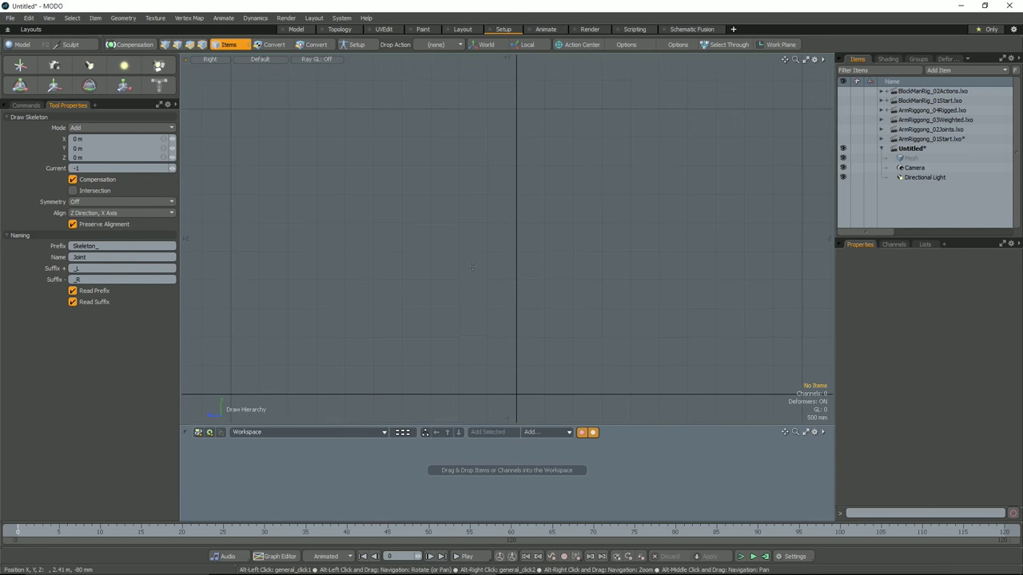
{"action": "middle_click_drag", "start_coordinate": [472, 267], "coordinate": [459, 270], "text": "alt"}
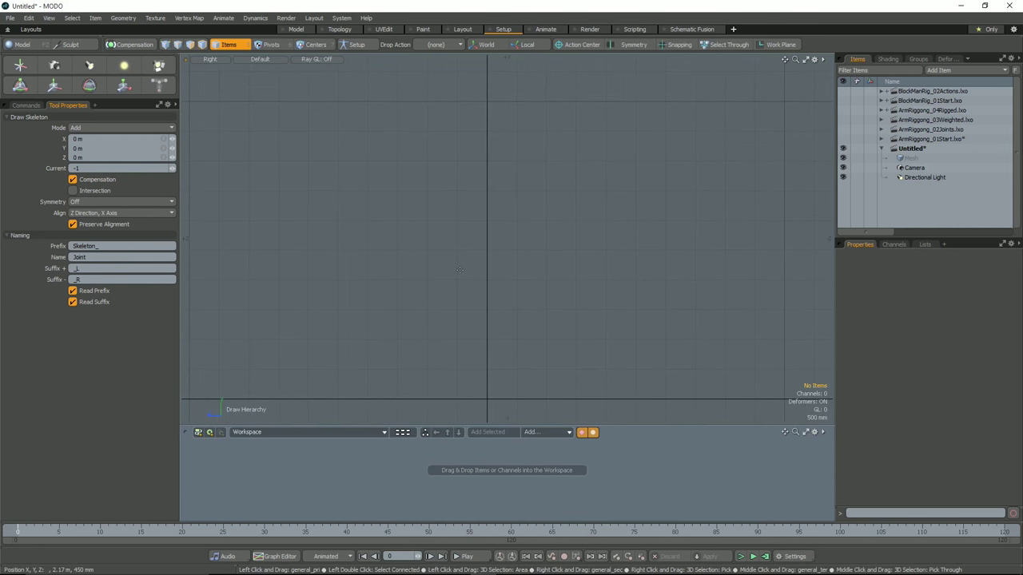
{"action": "left_click", "coordinate": [39, 105]}
{"action": "left_click", "coordinate": [67, 106]}
{"action": "left_click", "coordinate": [298, 261]}
{"action": "left_click", "coordinate": [428, 249]}
{"action": "left_click", "coordinate": [547, 248]}
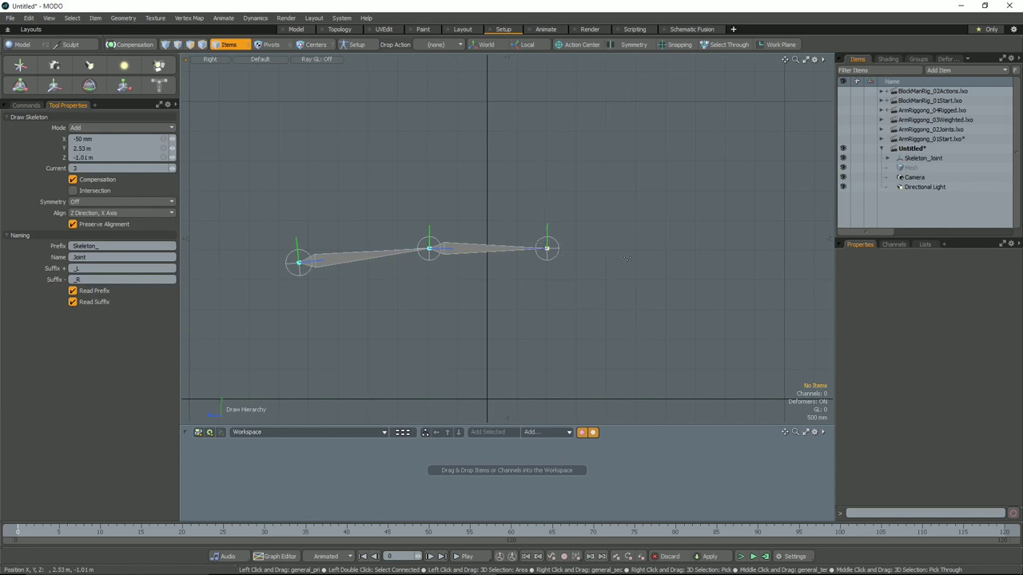
{"action": "left_click", "coordinate": [675, 260]}
{"action": "left_click", "coordinate": [759, 270]}
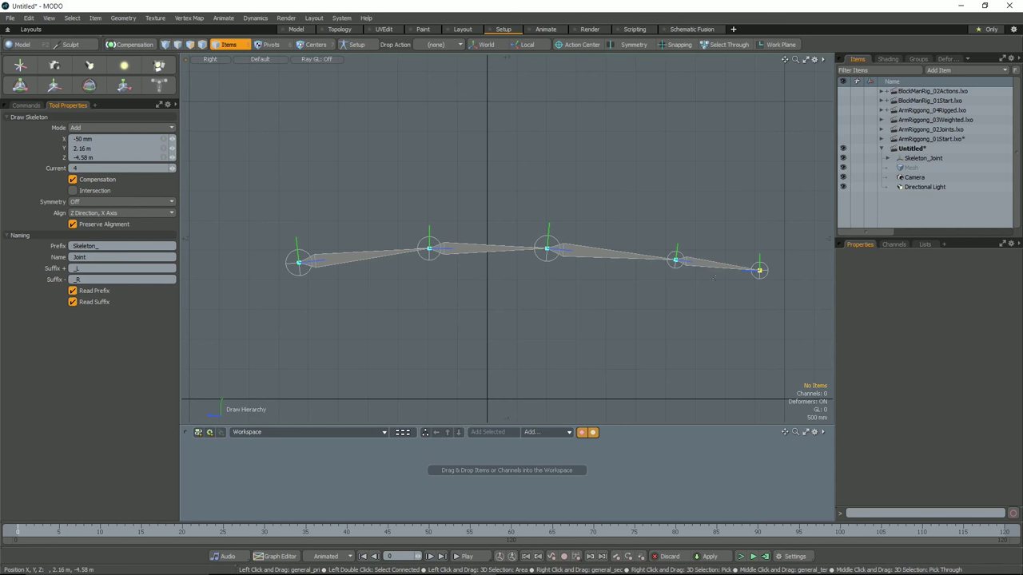
Reposition the five joints into a gentle arch from about Y 1.97 m, Z 3.43 m to about Y 2.09 m, Z -4.78 m.
{"action": "left_click_drag", "start_coordinate": [300, 267], "coordinate": [282, 281]}
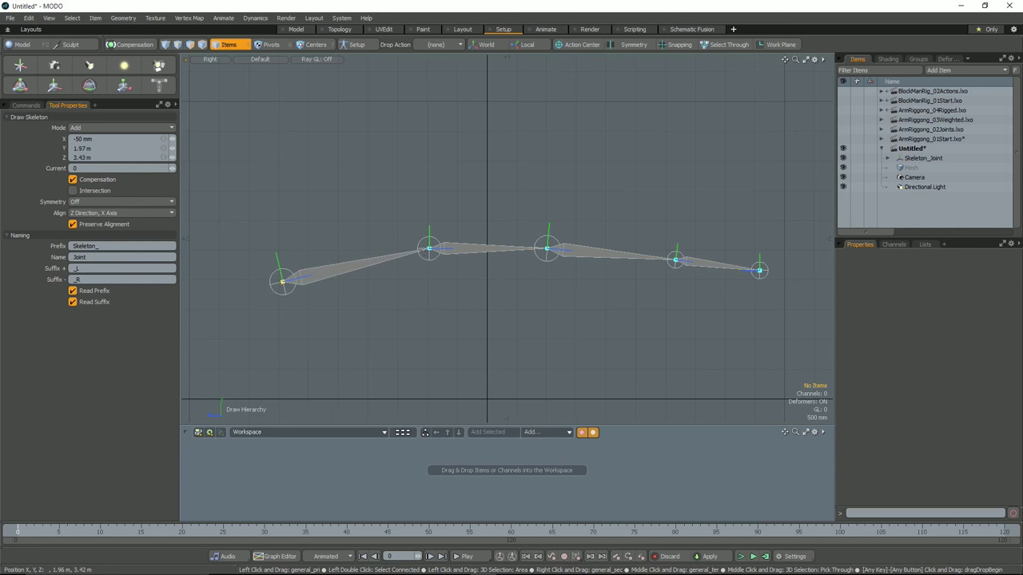
{"action": "mouse_move", "coordinate": [429, 248]}
{"action": "left_mouse_down"}
{"action": "mouse_move", "coordinate": [420, 260]}
{"action": "mouse_move", "coordinate": [410, 206]}
{"action": "mouse_move", "coordinate": [410, 270]}
{"action": "mouse_move", "coordinate": [413, 199]}
{"action": "mouse_move", "coordinate": [418, 249]}
{"action": "left_mouse_up"}
{"action": "mouse_move", "coordinate": [546, 251]}
{"action": "left_mouse_down"}
{"action": "mouse_move", "coordinate": [546, 242]}
{"action": "mouse_move", "coordinate": [530, 267]}
{"action": "mouse_move", "coordinate": [556, 241]}
{"action": "left_mouse_up"}
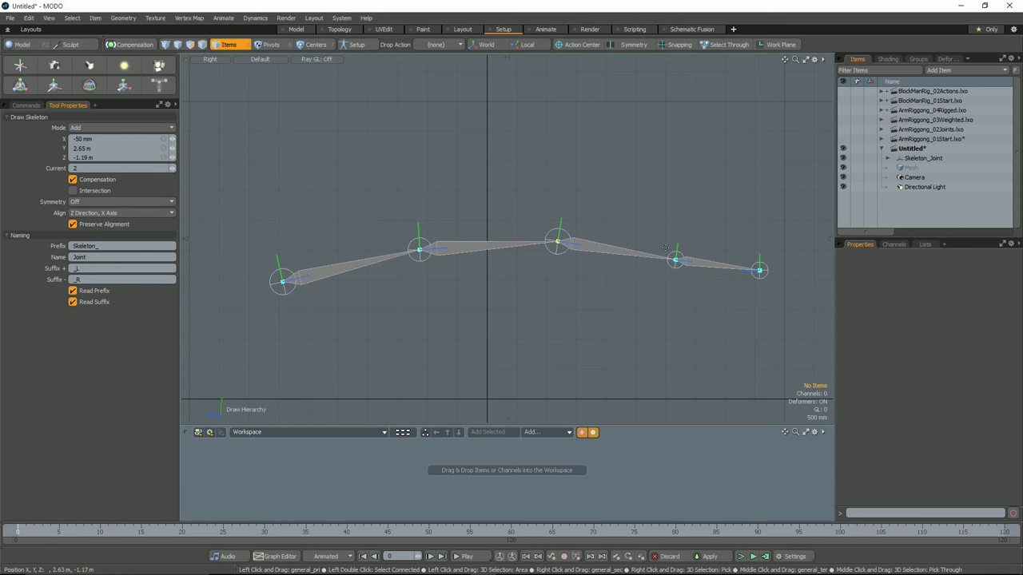
{"action": "left_click_drag", "start_coordinate": [676, 261], "coordinate": [661, 232]}
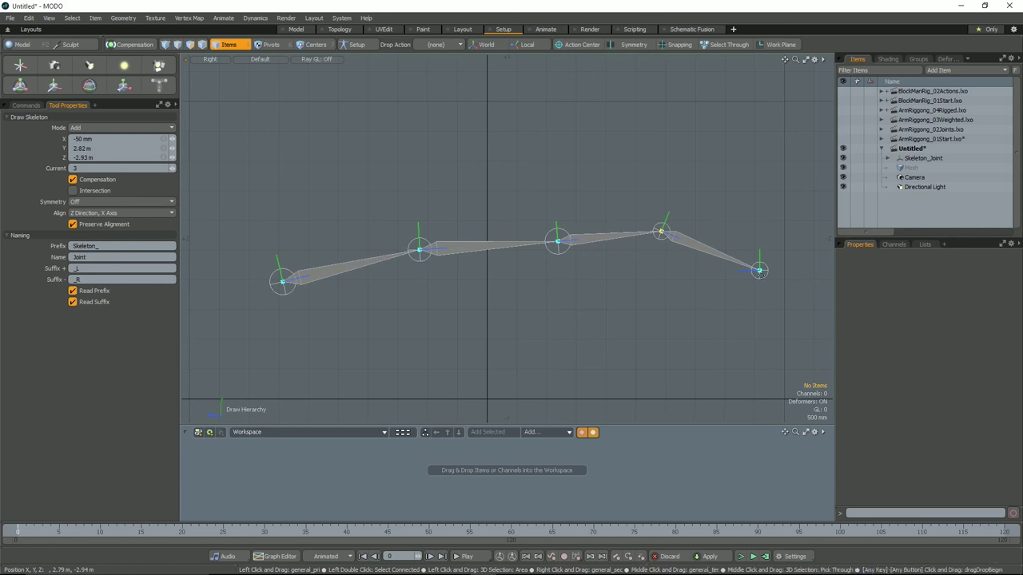
{"action": "mouse_move", "coordinate": [760, 273]}
{"action": "left_mouse_down"}
{"action": "mouse_move", "coordinate": [767, 258]}
{"action": "mouse_move", "coordinate": [762, 265]}
{"action": "left_mouse_up"}
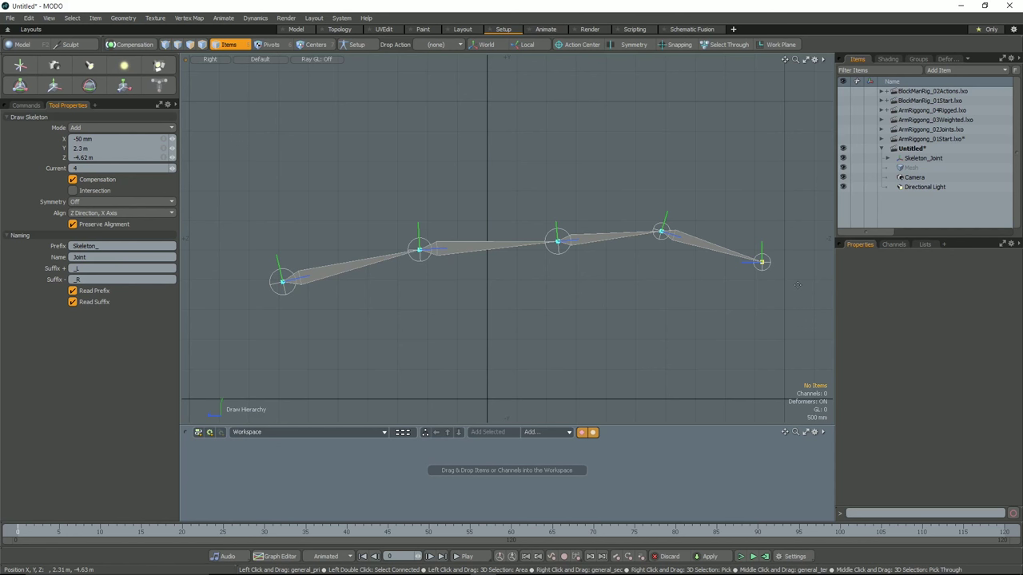
{"action": "left_click_drag", "start_coordinate": [762, 264], "coordinate": [771, 274]}
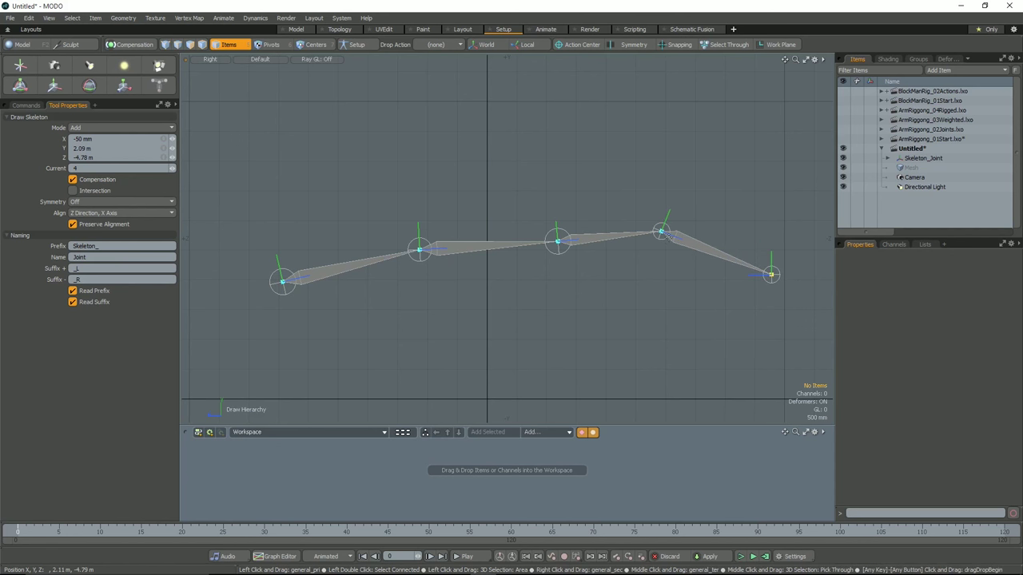
{"action": "left_click_drag", "start_coordinate": [663, 233], "coordinate": [667, 247]}
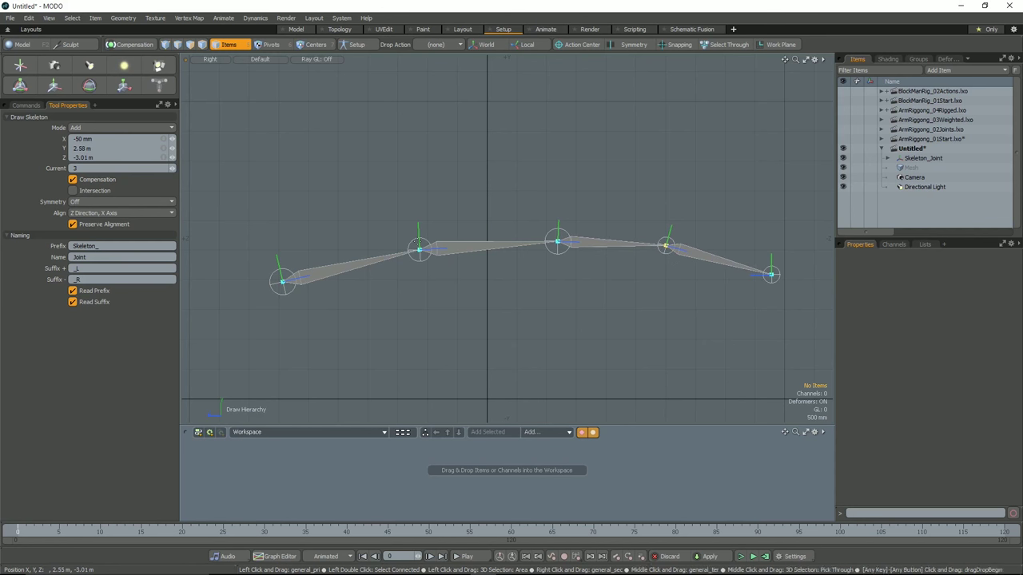
Expand the whole joint hierarchy in the item list, select the root joint, and examine its Display and Locator properties.
{"action": "key", "text": "shift"}
{"action": "left_click", "coordinate": [887, 160], "text": "shift"}
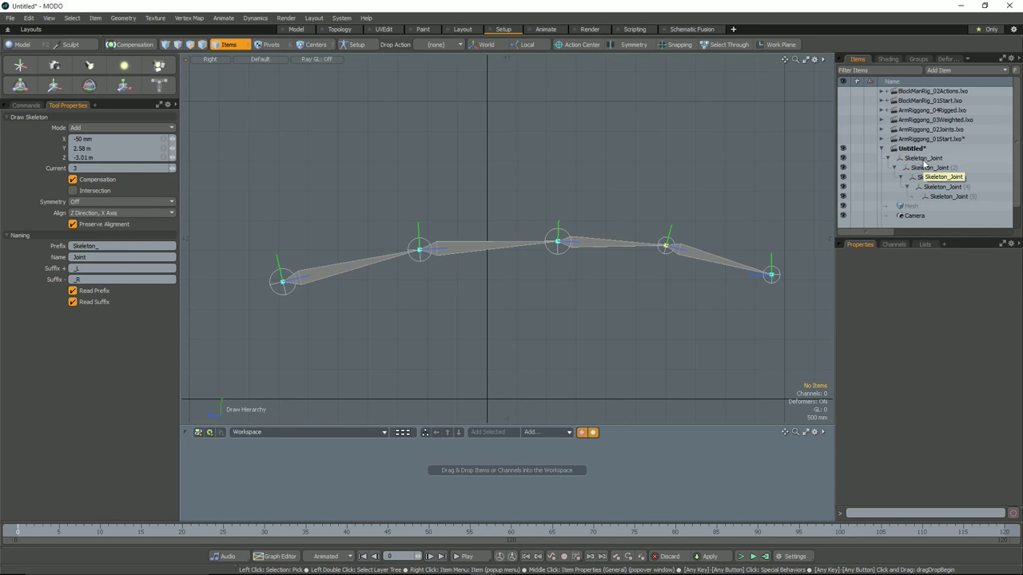
{"action": "left_click", "coordinate": [923, 161]}
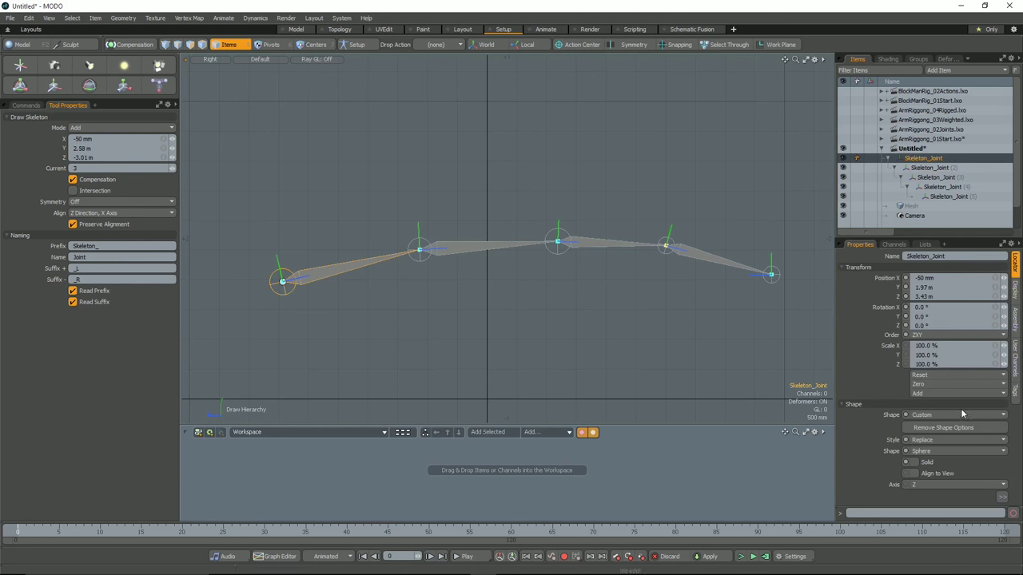
{"action": "left_click", "coordinate": [1017, 304]}
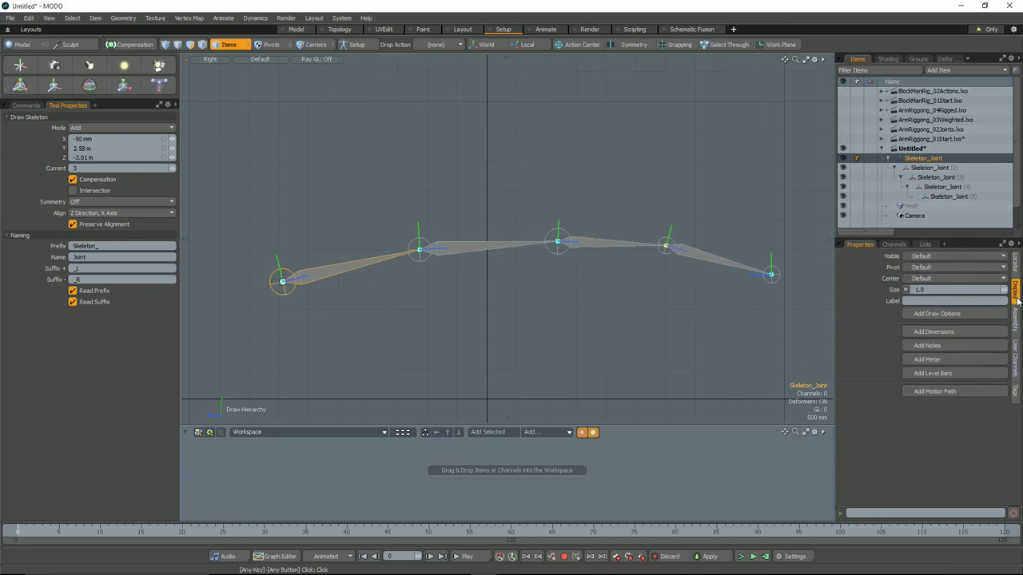
{"action": "left_click", "coordinate": [1018, 275]}
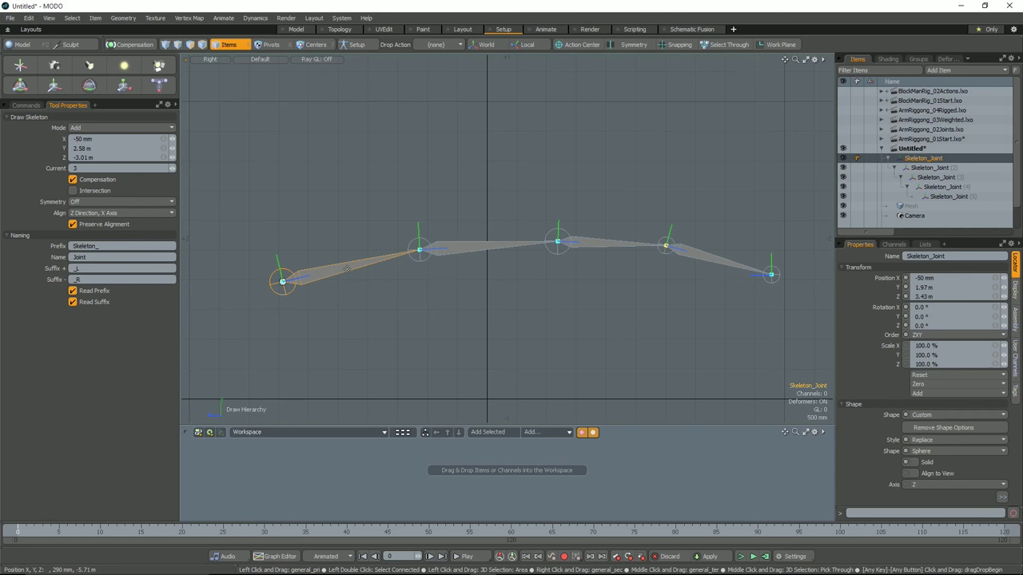
Exit the Skeleton drawing tool and select the root joint by its bone in the viewport.
{"action": "key", "text": "space"}
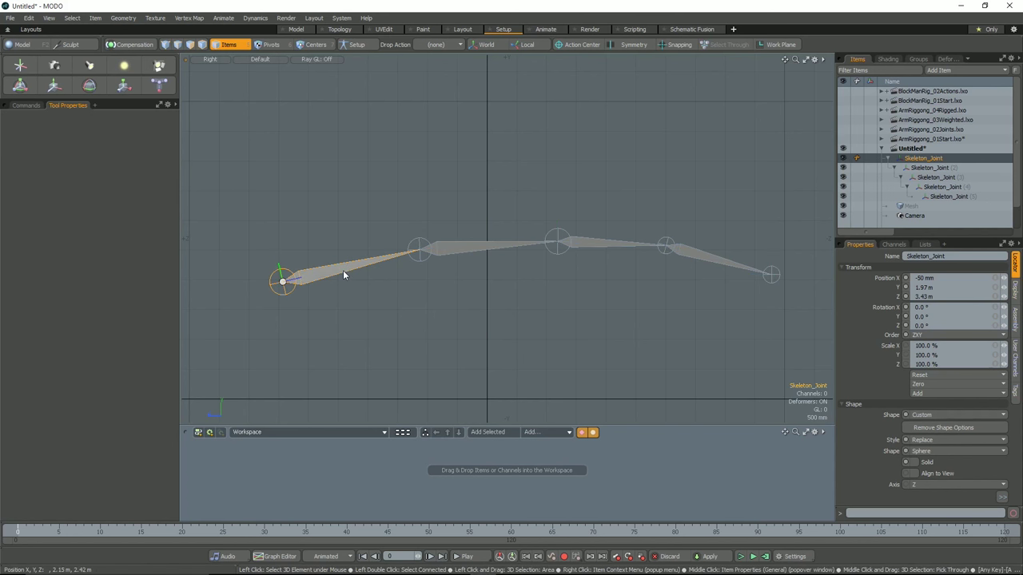
{"action": "left_click", "coordinate": [335, 268]}
{"action": "left_click", "coordinate": [338, 271]}
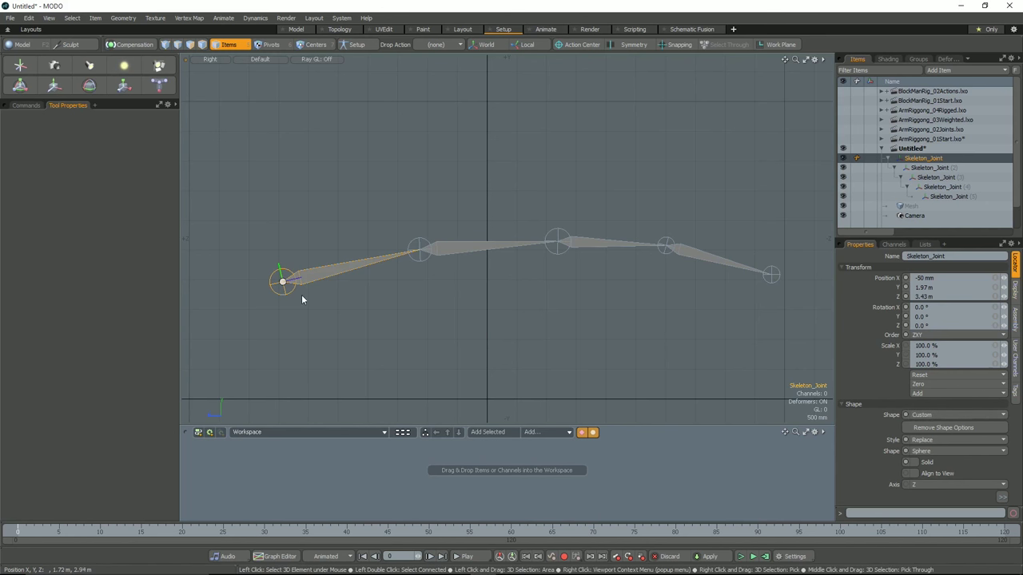
Add a locator at the origin, view it beside the joint chain in Perspective, and return to the Right view.
{"action": "left_click", "coordinate": [19, 67]}
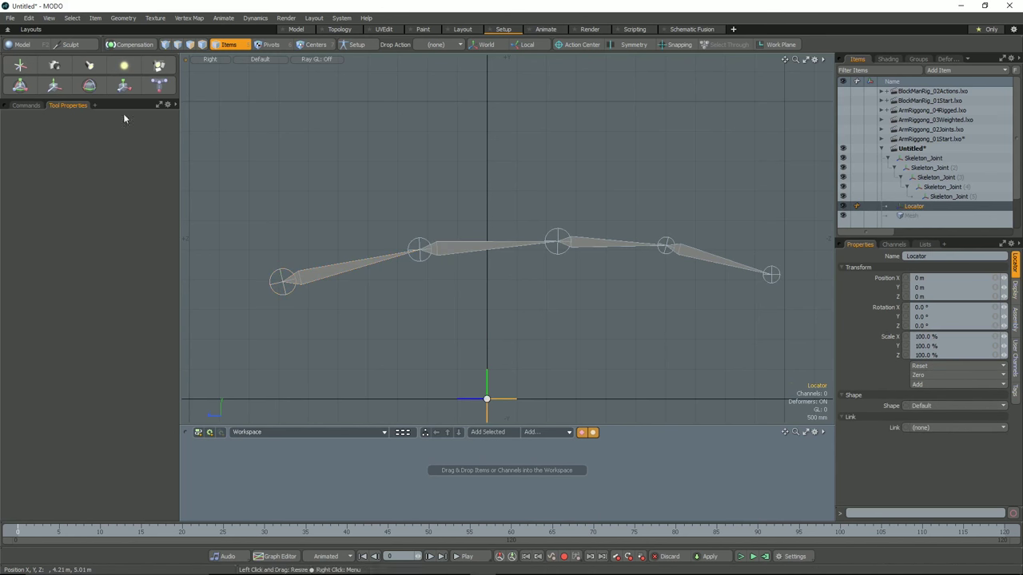
{"action": "left_click_drag", "start_coordinate": [525, 332], "coordinate": [476, 333], "text": "alt"}
{"action": "key", "text": "ctrl+space"}
{"action": "left_click", "coordinate": [552, 300]}
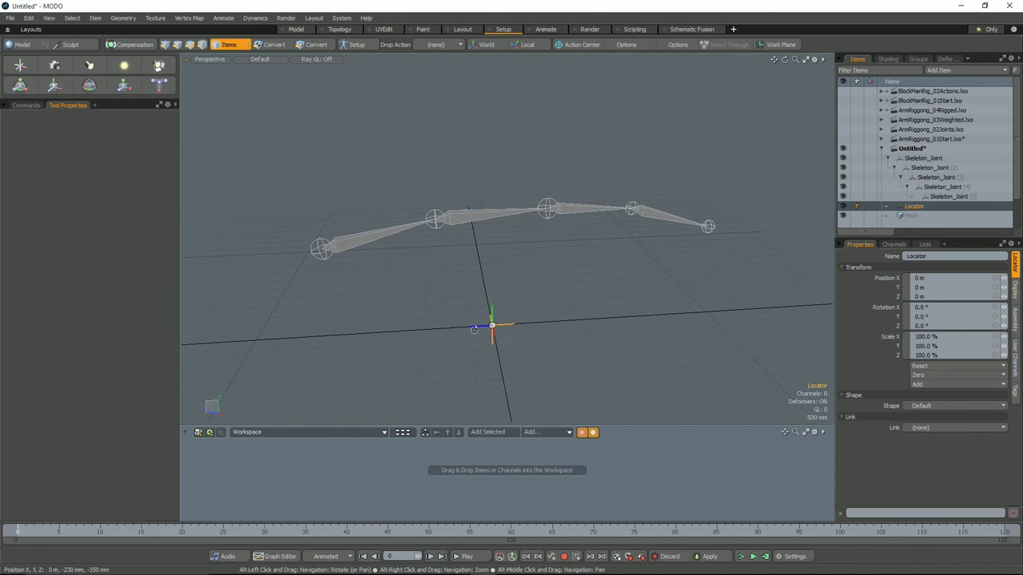
{"action": "key", "text": "ctrl+space"}
{"action": "left_click", "coordinate": [581, 301]}
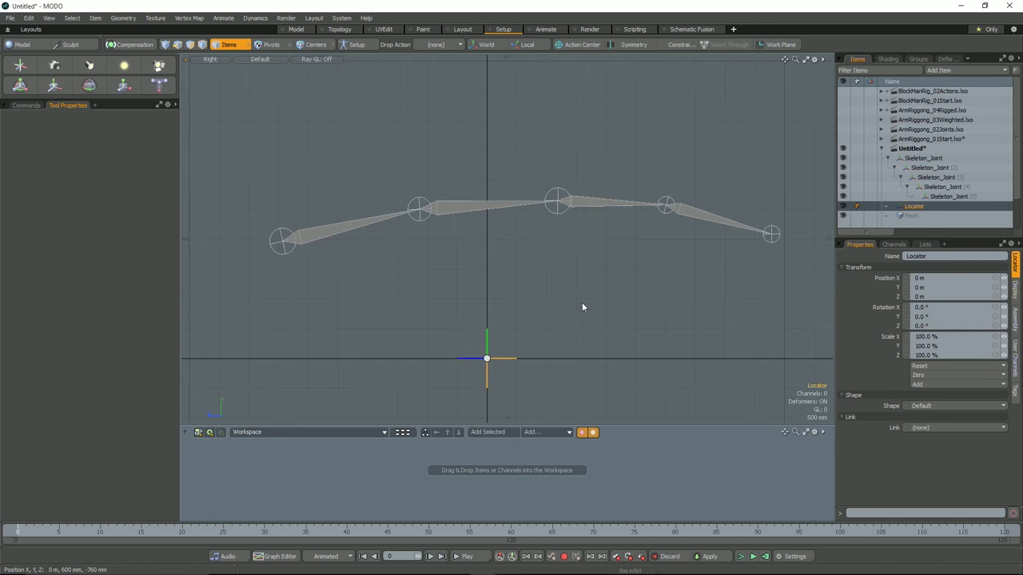
{"action": "left_click_drag", "start_coordinate": [581, 304], "coordinate": [582, 309], "text": "alt"}
Select the root joint, examine its additional shape and link options, and clear the selection.
{"action": "left_click", "coordinate": [518, 296]}
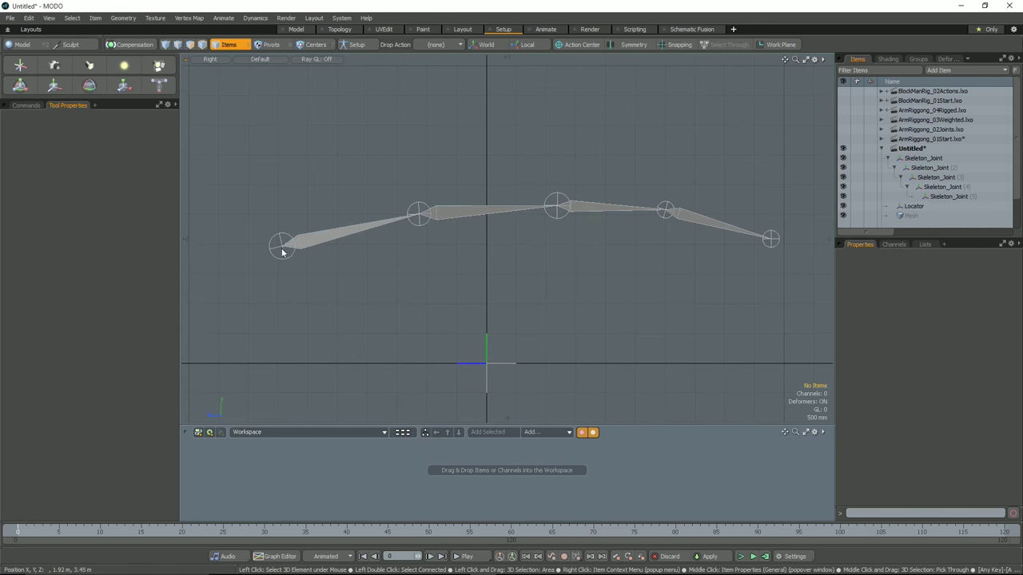
{"action": "left_click", "coordinate": [281, 250]}
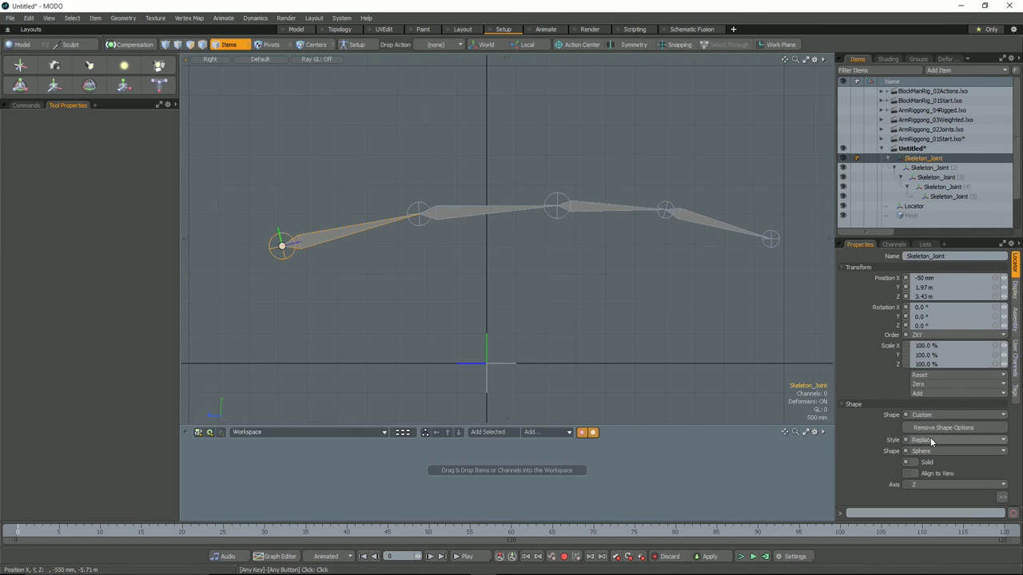
{"action": "left_click", "coordinate": [1002, 497]}
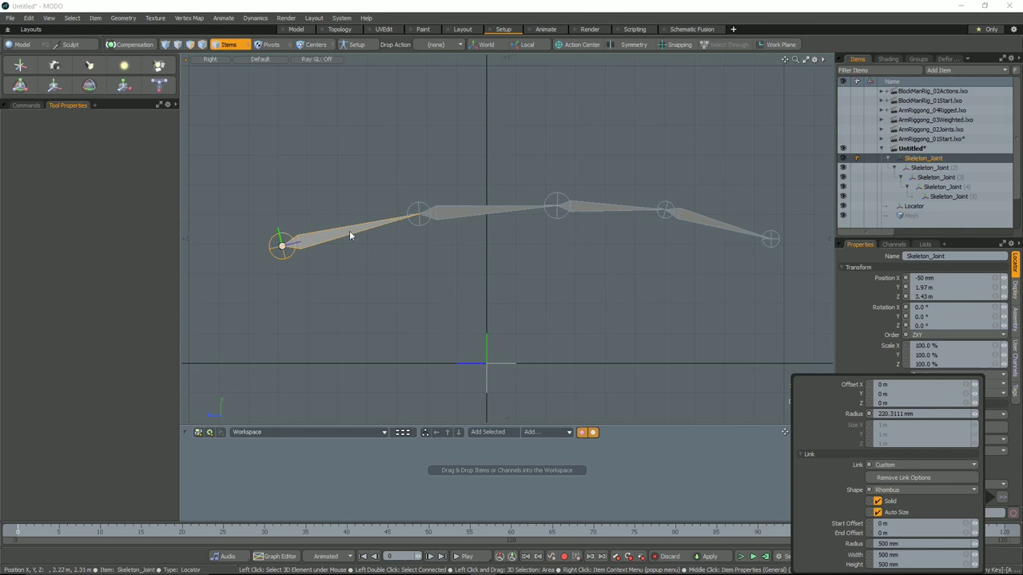
{"action": "left_click", "coordinate": [534, 269]}
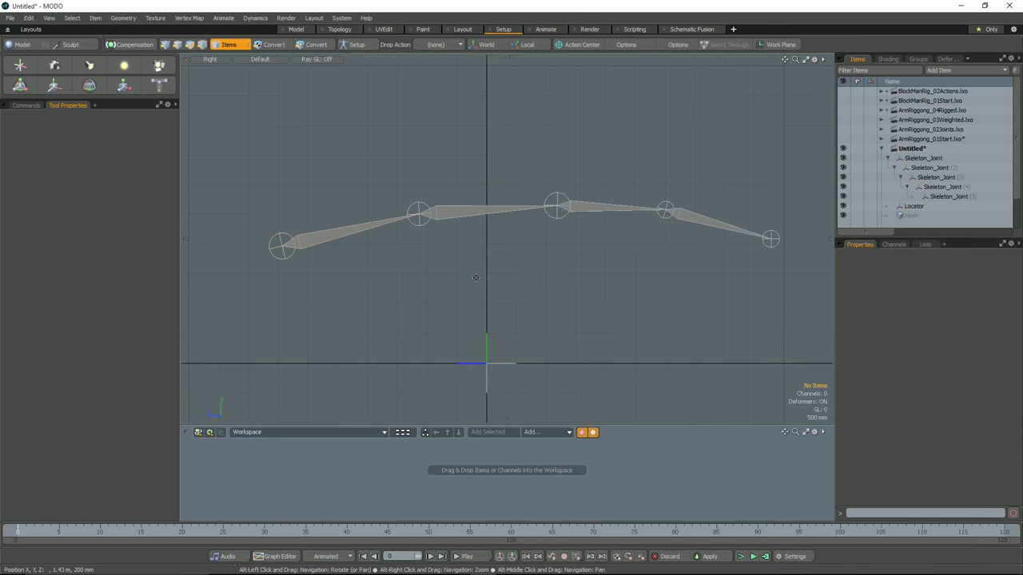
Reselect the root joint, switch to Perspective, and examine its sphere shape and rhombus link from several angles.
{"action": "left_click_drag", "start_coordinate": [464, 264], "coordinate": [467, 266], "text": "alt"}
{"action": "left_click", "coordinate": [285, 248]}
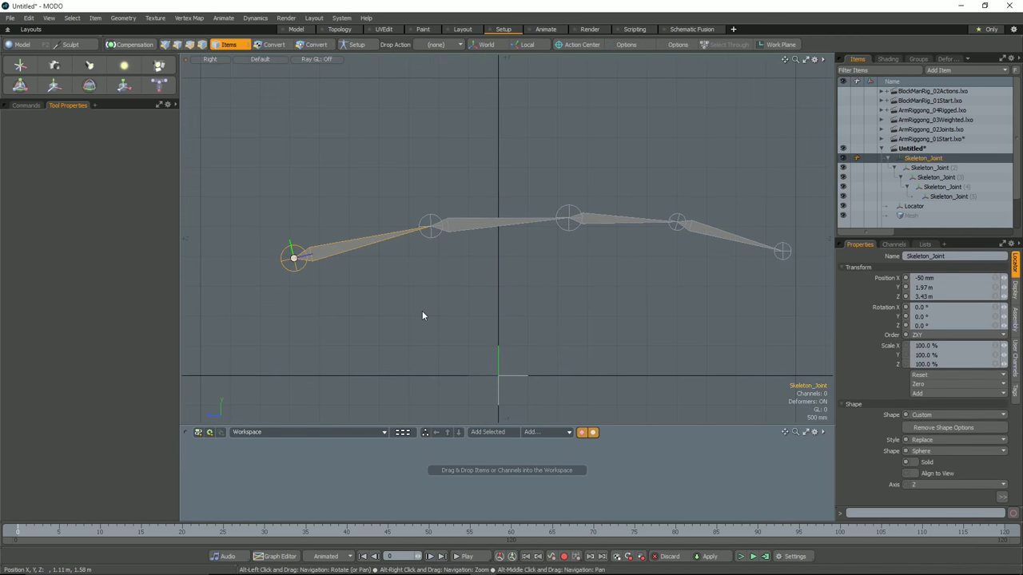
{"action": "key", "text": "ctrl+space"}
{"action": "left_click", "coordinate": [463, 294]}
{"action": "left_click_drag", "start_coordinate": [456, 283], "coordinate": [524, 301], "text": "alt"}
{"action": "right_click_drag", "start_coordinate": [524, 301], "coordinate": [514, 310], "text": "alt"}
{"action": "left_click_drag", "start_coordinate": [514, 310], "coordinate": [448, 325], "text": "alt"}
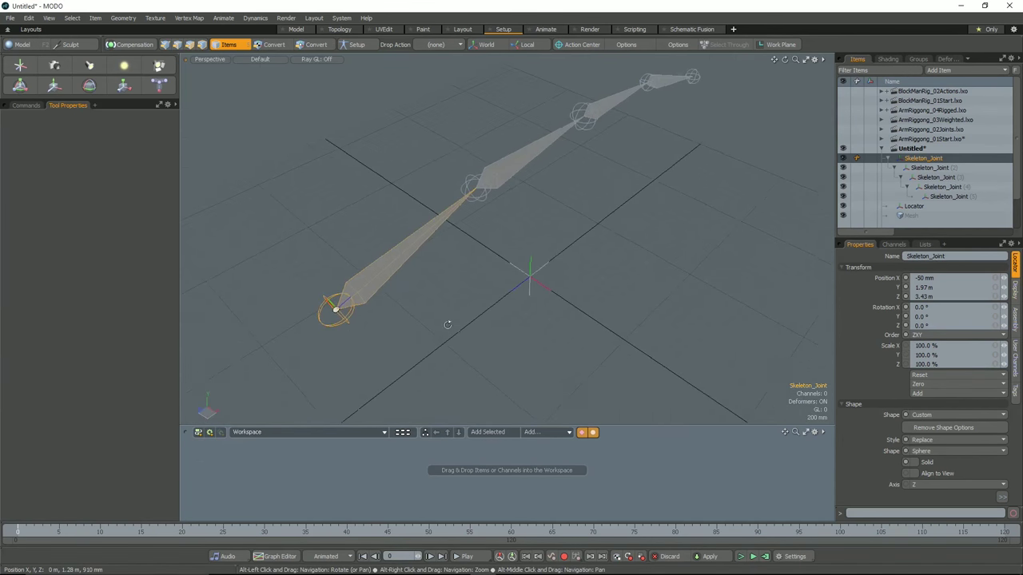
{"action": "right_click_drag", "start_coordinate": [455, 299], "coordinate": [445, 297], "text": "alt"}
{"action": "middle_click_drag", "start_coordinate": [445, 297], "coordinate": [465, 323], "text": "alt"}
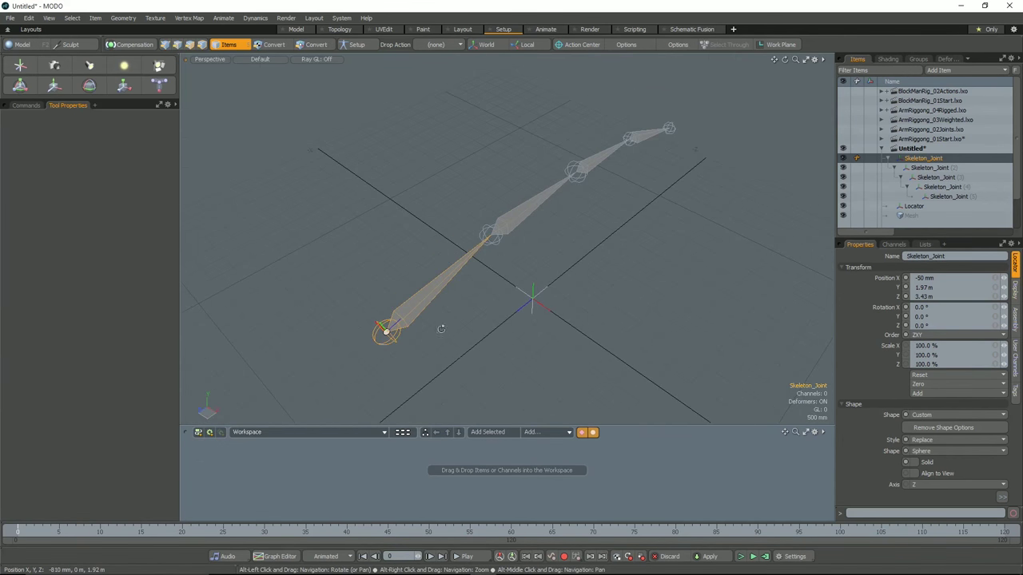
{"action": "left_click_drag", "start_coordinate": [465, 319], "coordinate": [499, 322], "text": "alt"}
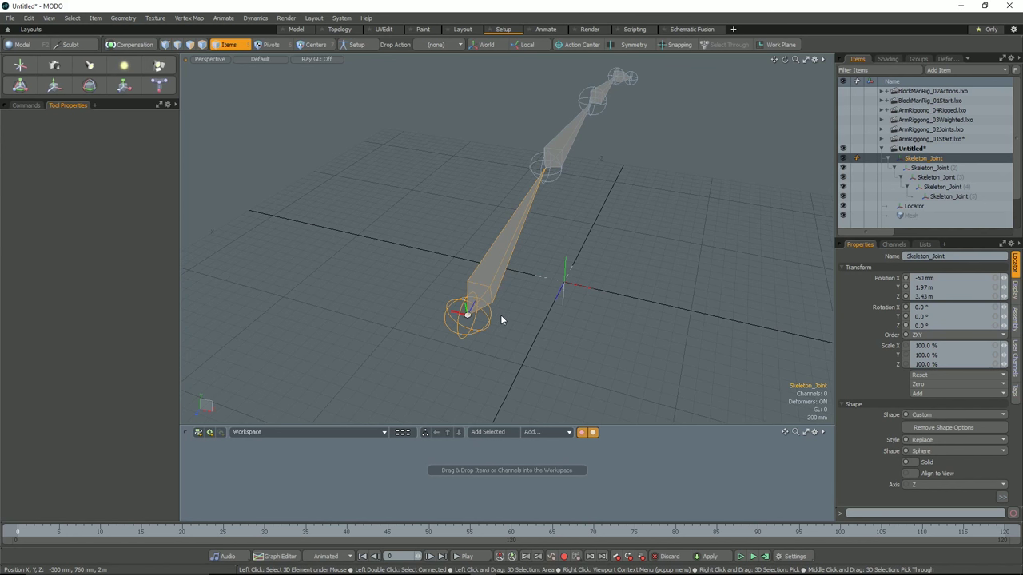
Rotate the root joint of the chain to about 7.5° around X in the Perspective view.
{"action": "left_click_drag", "start_coordinate": [536, 317], "coordinate": [479, 299], "text": "alt"}
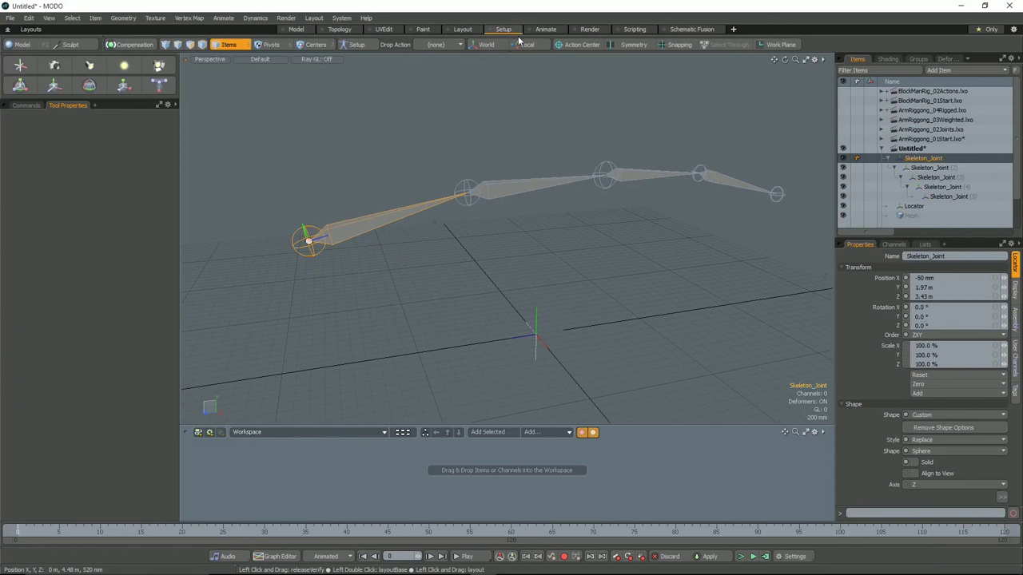
{"action": "left_click", "coordinate": [26, 105]}
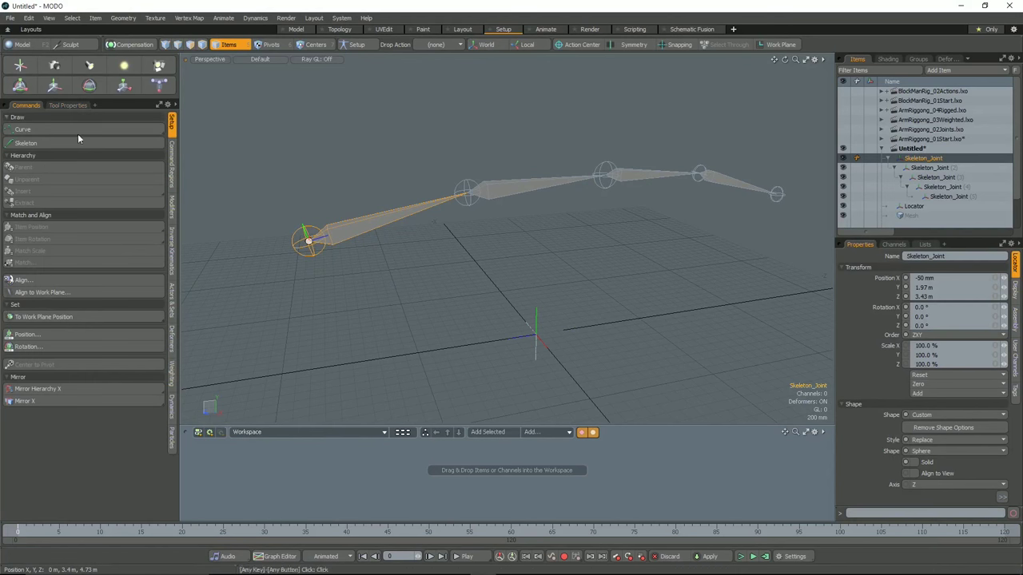
{"action": "mouse_move", "coordinate": [431, 288]}
{"action": "left_mouse_down", "text": "alt"}
{"action": "mouse_move", "coordinate": [446, 270]}
{"action": "mouse_move", "coordinate": [424, 278]}
{"action": "left_mouse_up", "text": "alt"}
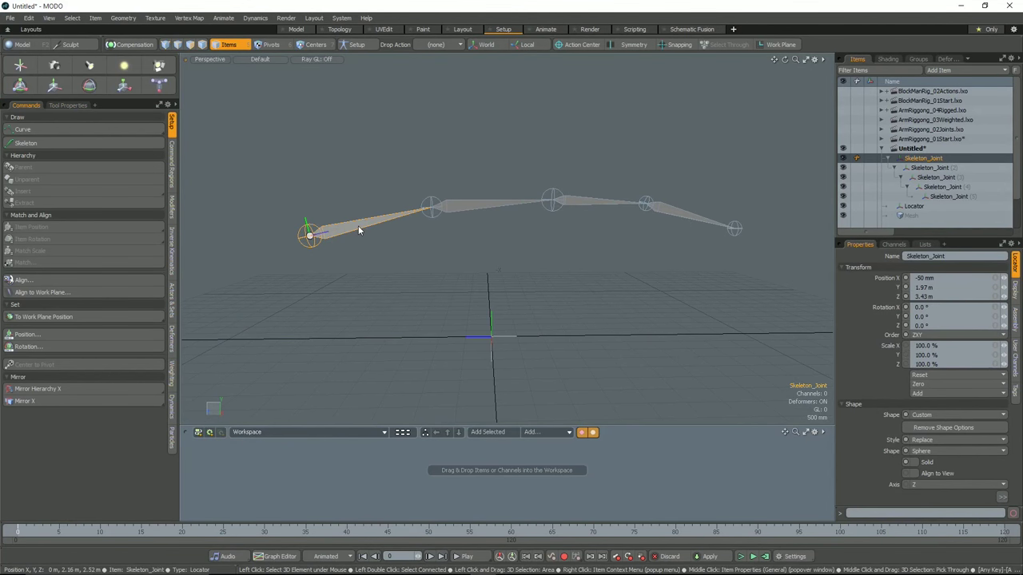
{"action": "key", "text": "e"}
{"action": "mouse_move", "coordinate": [356, 226]}
{"action": "left_mouse_down"}
{"action": "mouse_move", "coordinate": [354, 215]}
{"action": "mouse_move", "coordinate": [365, 220]}
{"action": "left_mouse_up"}
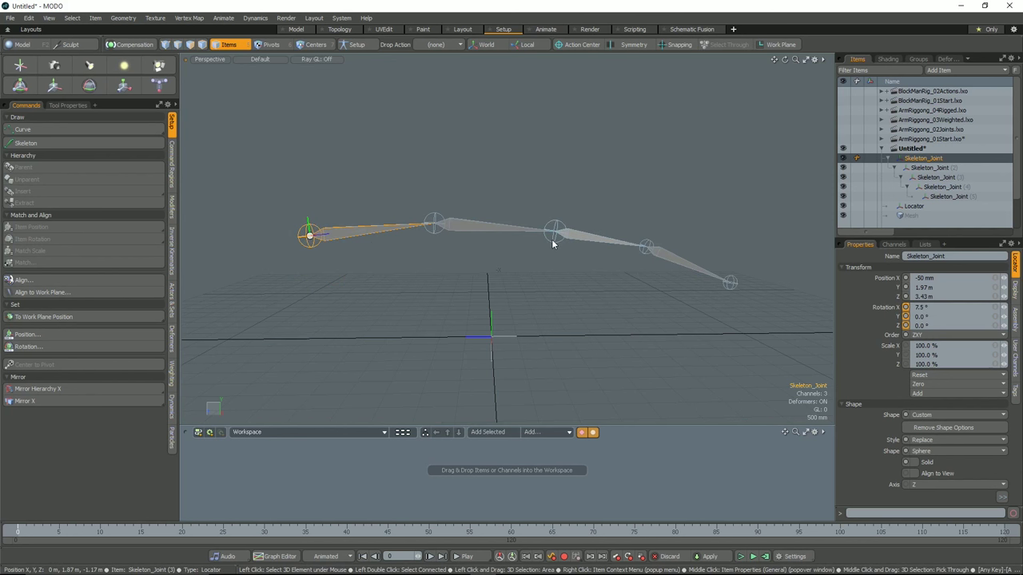
Delete the whole skeleton joint hierarchy and the locator at the origin.
{"action": "left_click", "coordinate": [541, 260]}
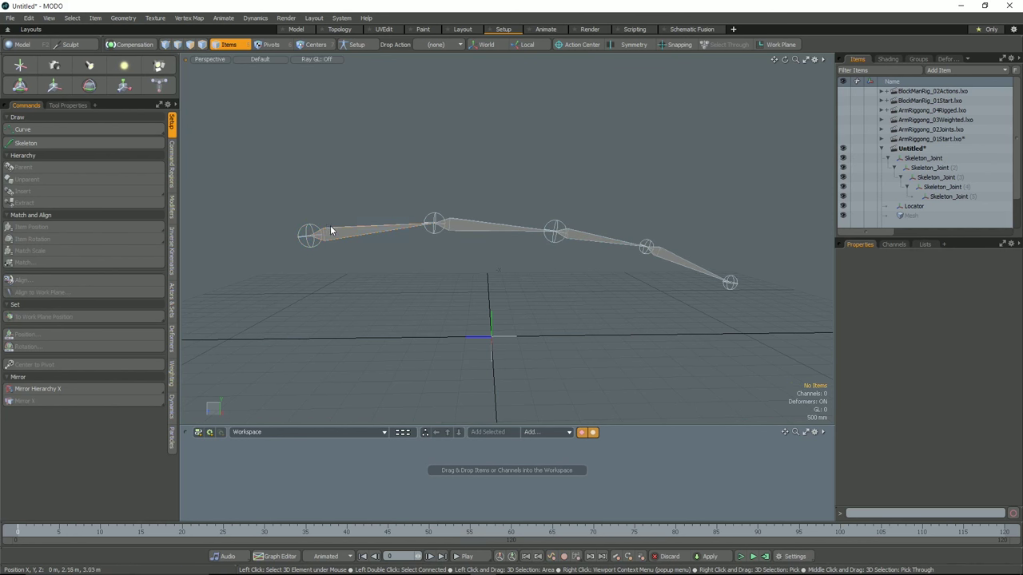
{"action": "double_click", "coordinate": [337, 231]}
{"action": "key", "text": "Delete"}
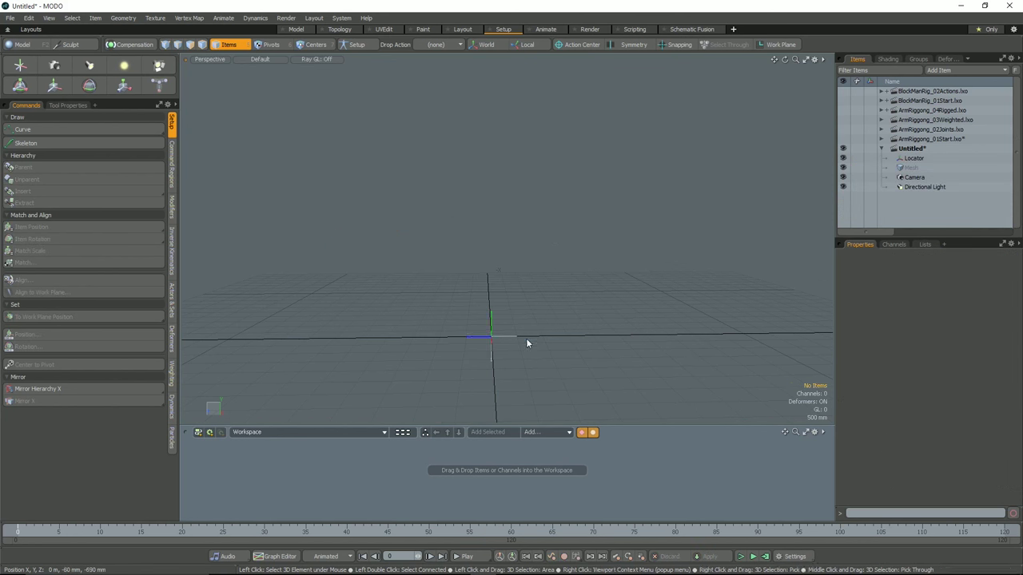
{"action": "left_click", "coordinate": [503, 336]}
{"action": "key", "text": "Delete"}
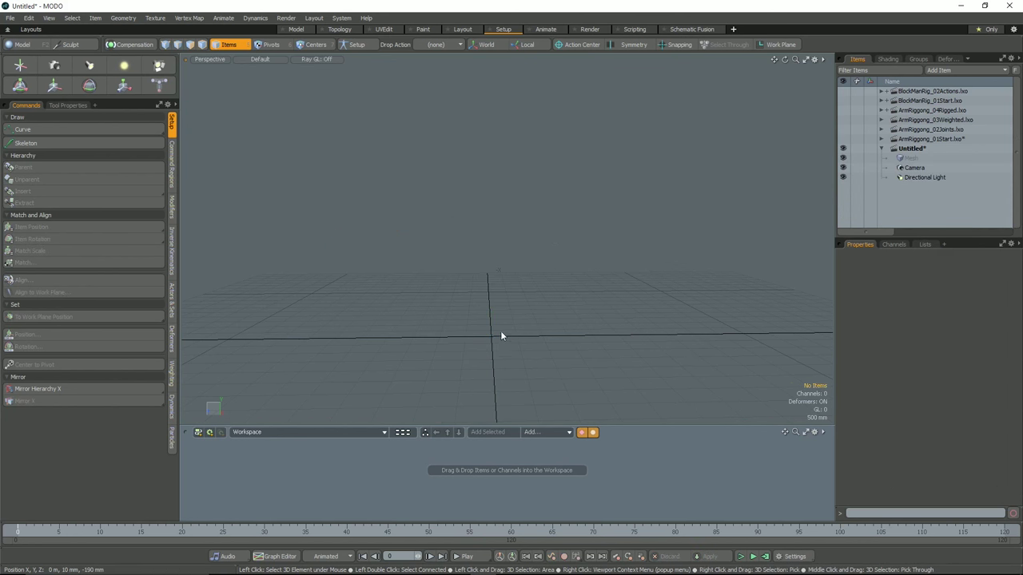
In the Right view with Setup mode enabled, draw a roughly horizontal five-joint chain with the Skeleton tool.
{"action": "key", "text": "ctrl+space"}
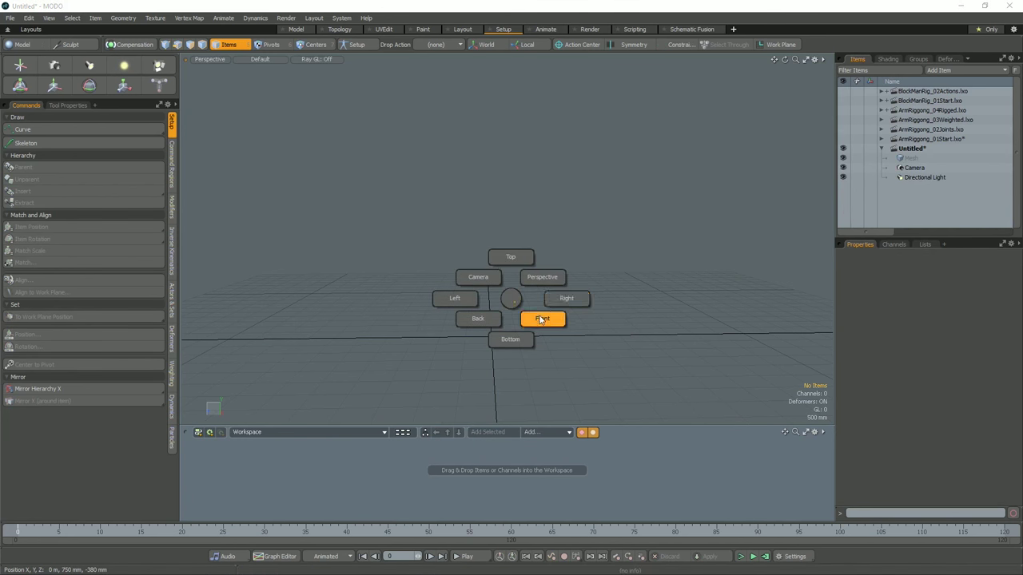
{"action": "left_click", "coordinate": [544, 316]}
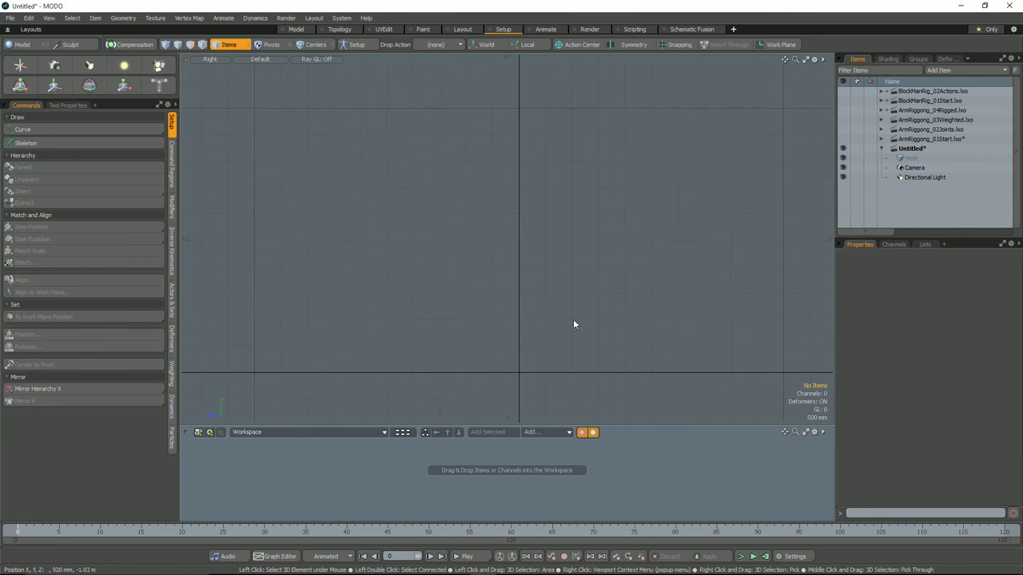
{"action": "left_click", "coordinate": [359, 46]}
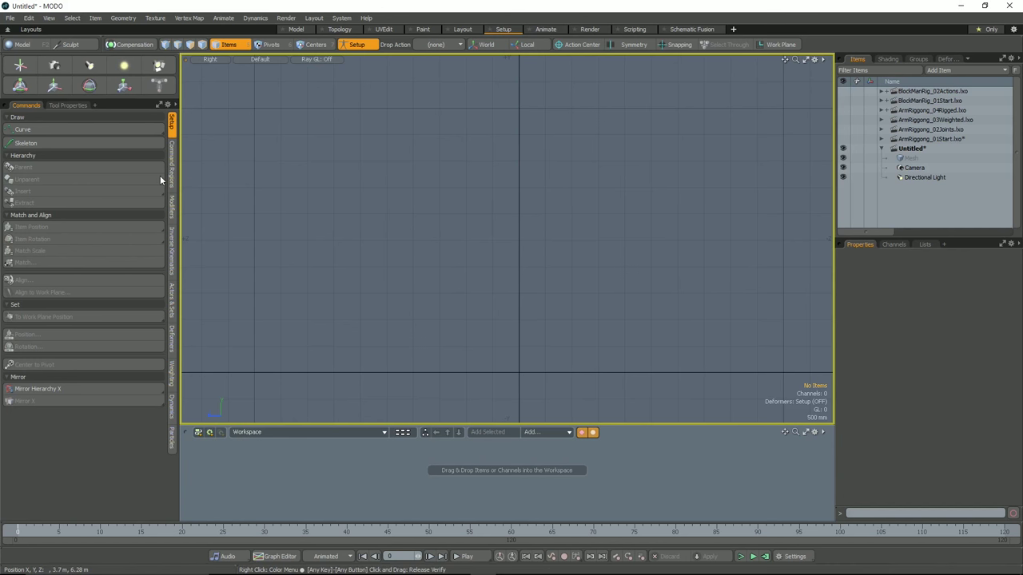
{"action": "left_click", "coordinate": [123, 143]}
{"action": "left_click", "coordinate": [72, 105]}
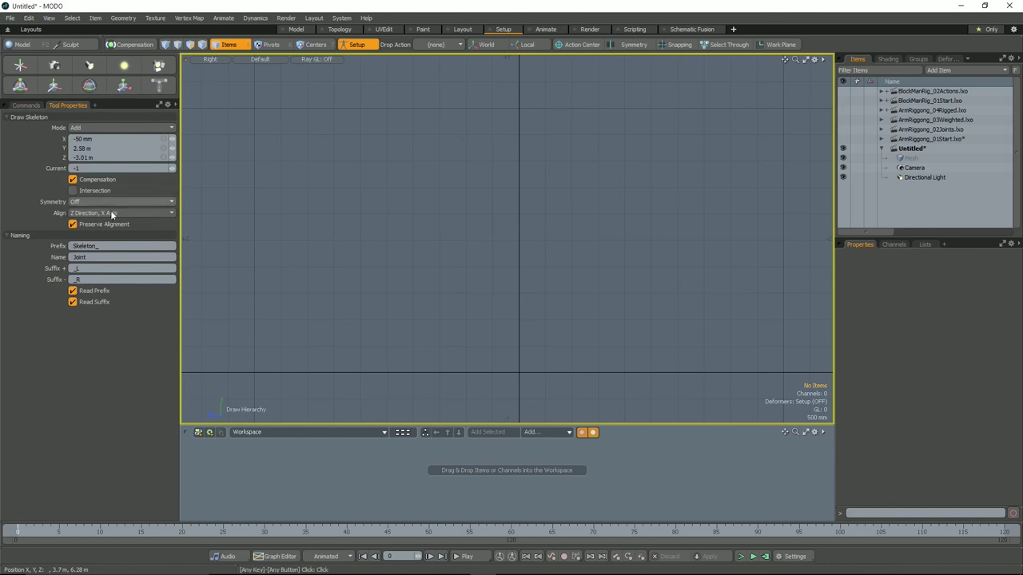
{"action": "left_click", "coordinate": [300, 251]}
{"action": "left_click", "coordinate": [409, 244]}
{"action": "left_click", "coordinate": [533, 239]}
{"action": "left_click", "coordinate": [654, 250]}
{"action": "left_click", "coordinate": [740, 262]}
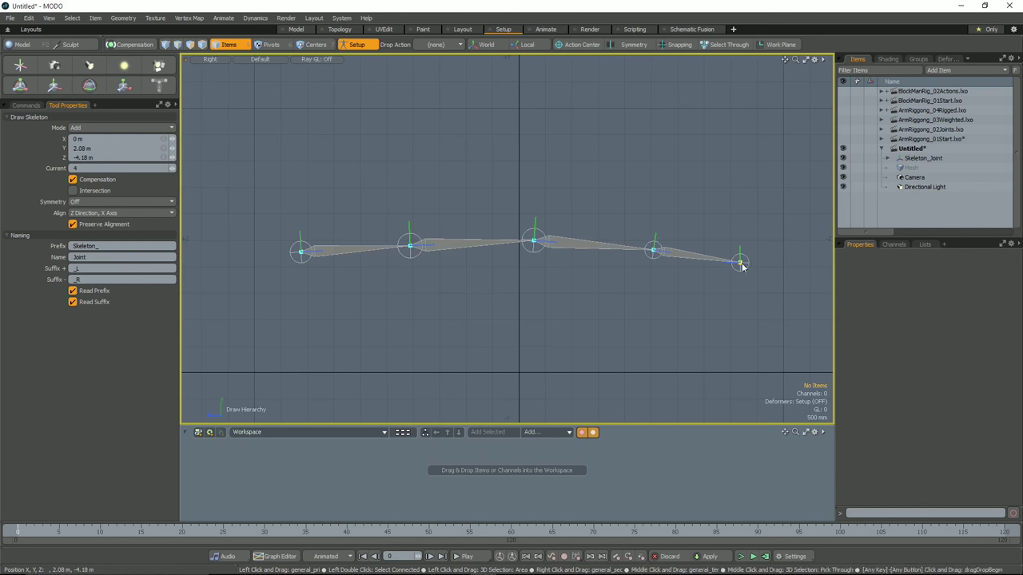
{"action": "key", "text": "q"}
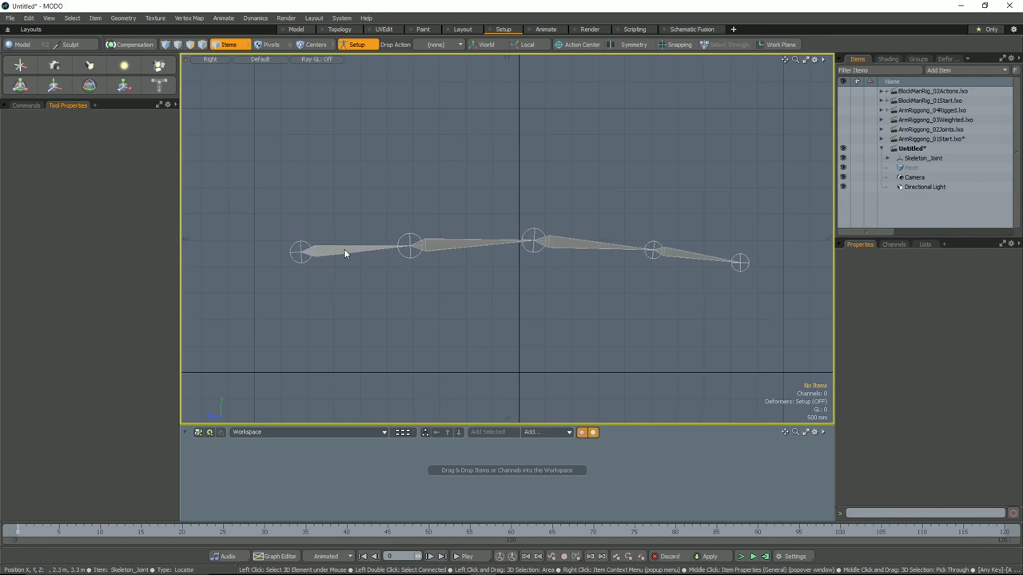
Rotate the root joint to about -12° around X and undo the rotation.
{"action": "left_click", "coordinate": [343, 252]}
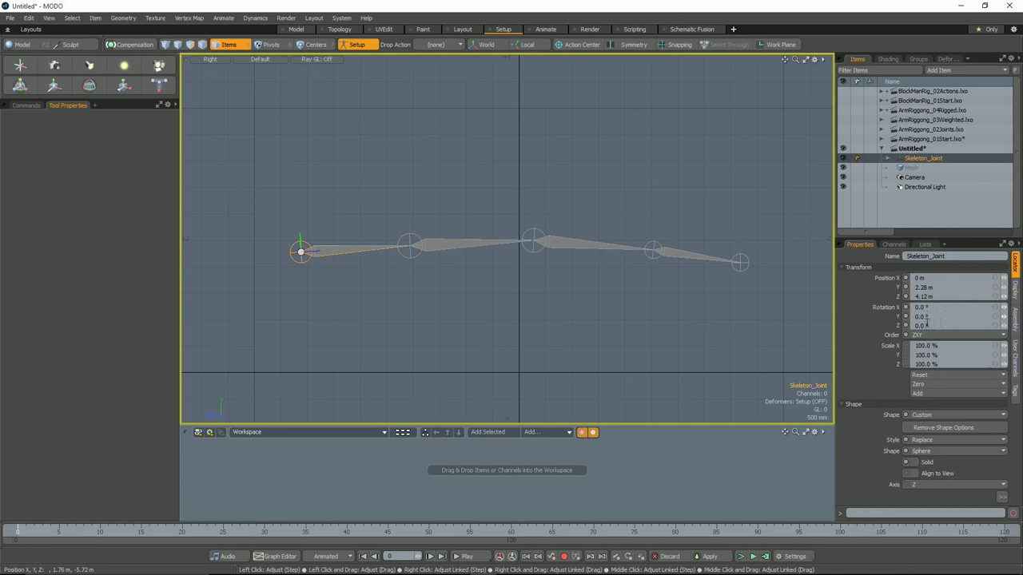
{"action": "key", "text": "e"}
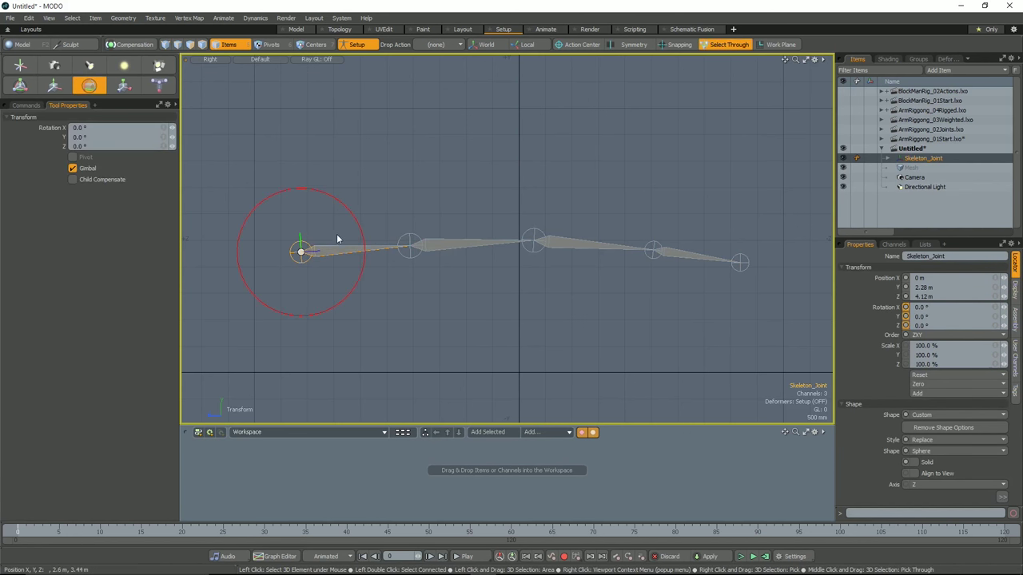
{"action": "left_click_drag", "start_coordinate": [360, 229], "coordinate": [383, 230]}
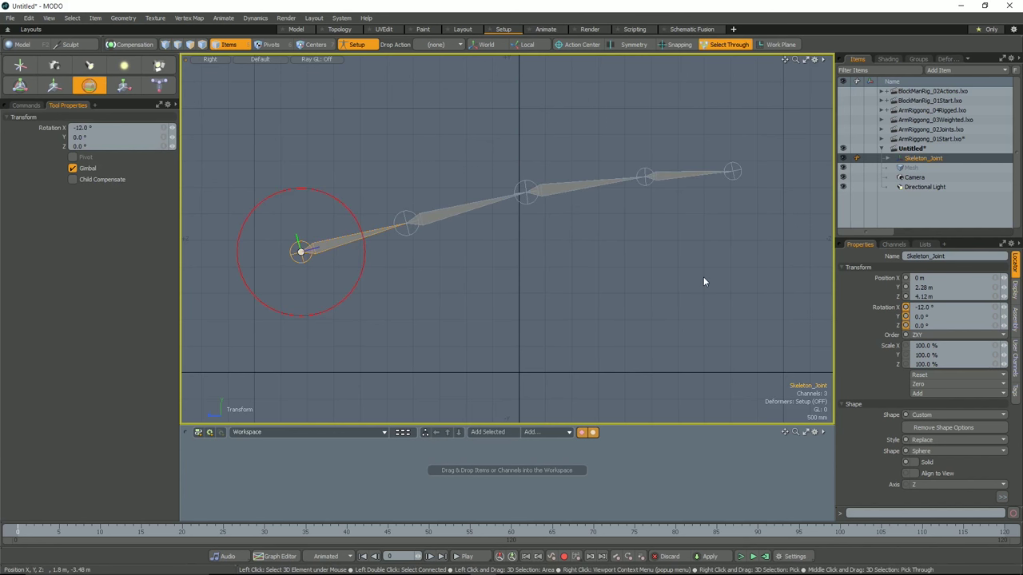
{"action": "key", "text": "ctrl+z"}
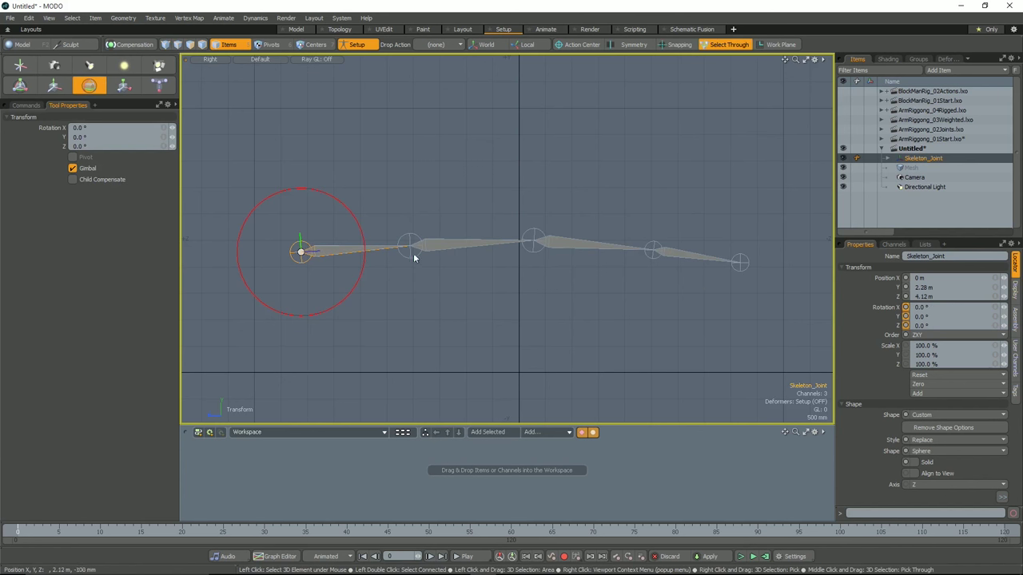
Rotate the root joint to about -14.5° around X and zero its rotation.
{"action": "left_click_drag", "start_coordinate": [365, 242], "coordinate": [378, 230]}
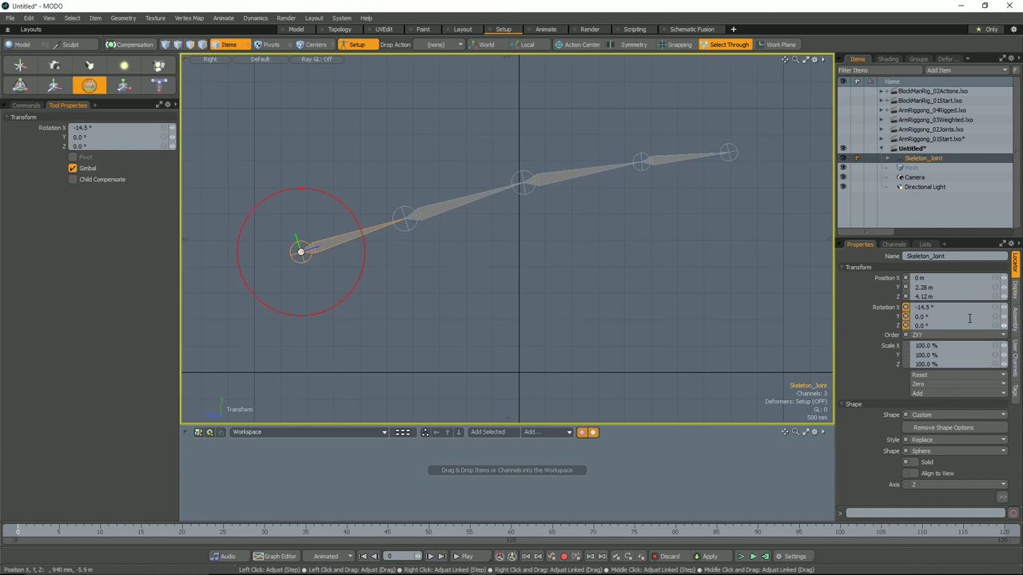
{"action": "left_click", "coordinate": [933, 384]}
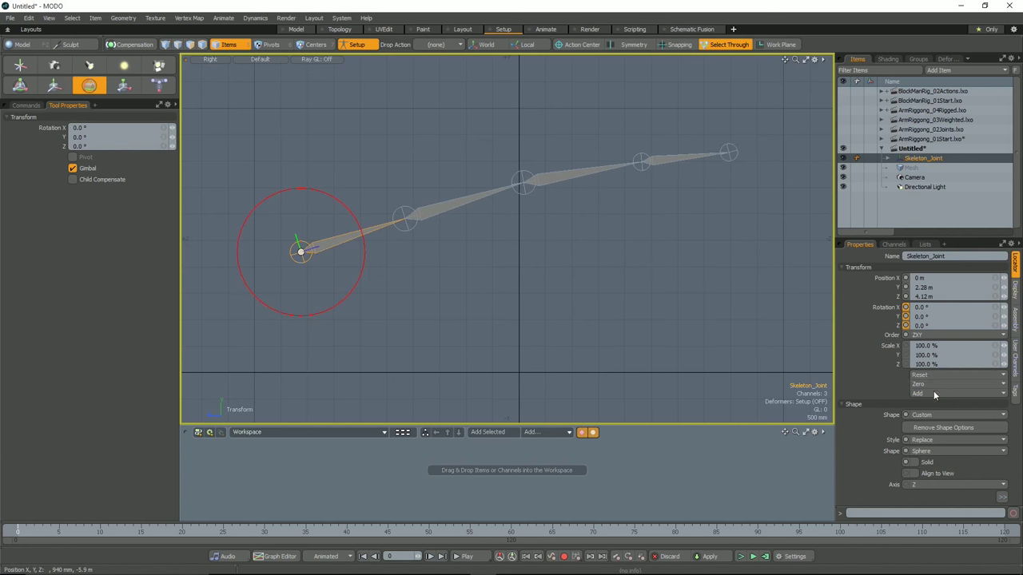
{"action": "left_click", "coordinate": [933, 394]}
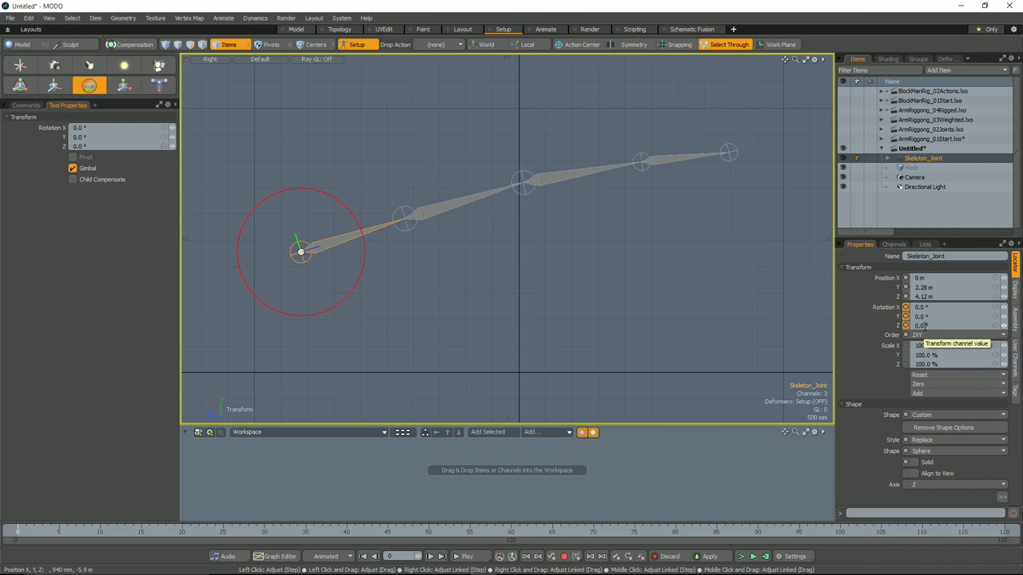
Zero the root joint's position and examine the Position Zero and Rotation Zero transforms among its channels.
{"action": "left_click", "coordinate": [893, 244]}
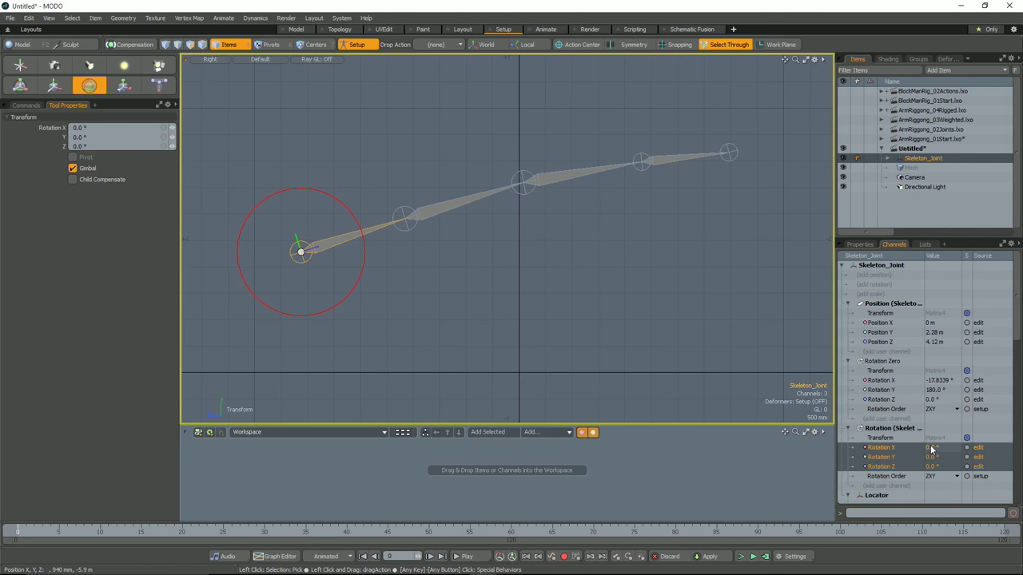
{"action": "left_click", "coordinate": [860, 244]}
{"action": "left_click", "coordinate": [926, 374]}
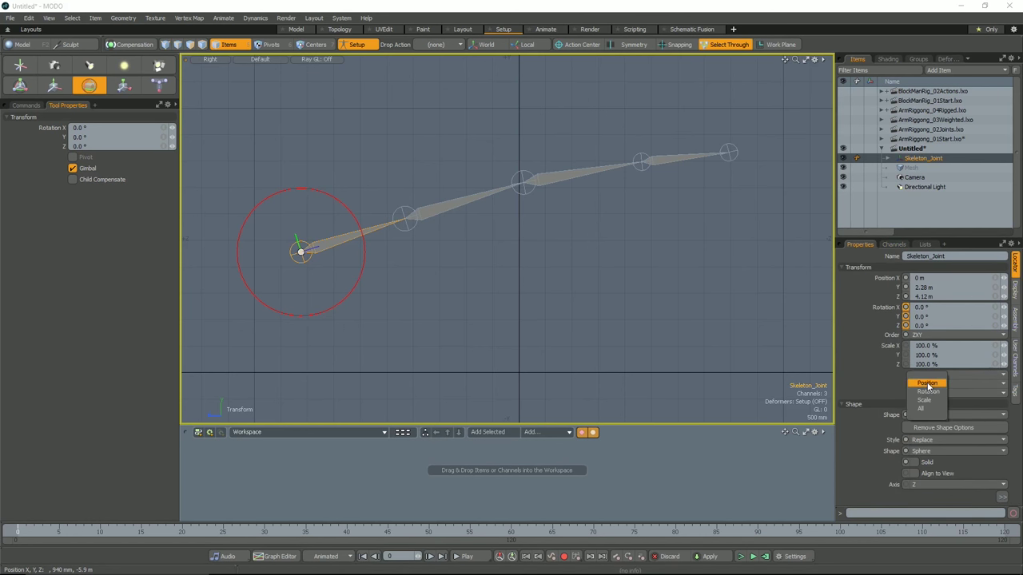
{"action": "left_click", "coordinate": [929, 390]}
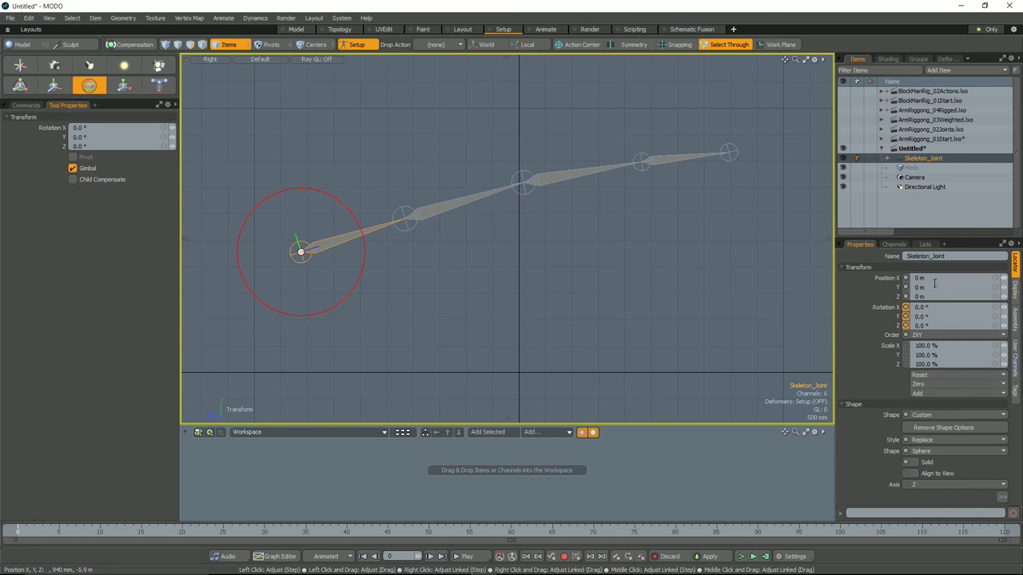
{"action": "left_click", "coordinate": [894, 244]}
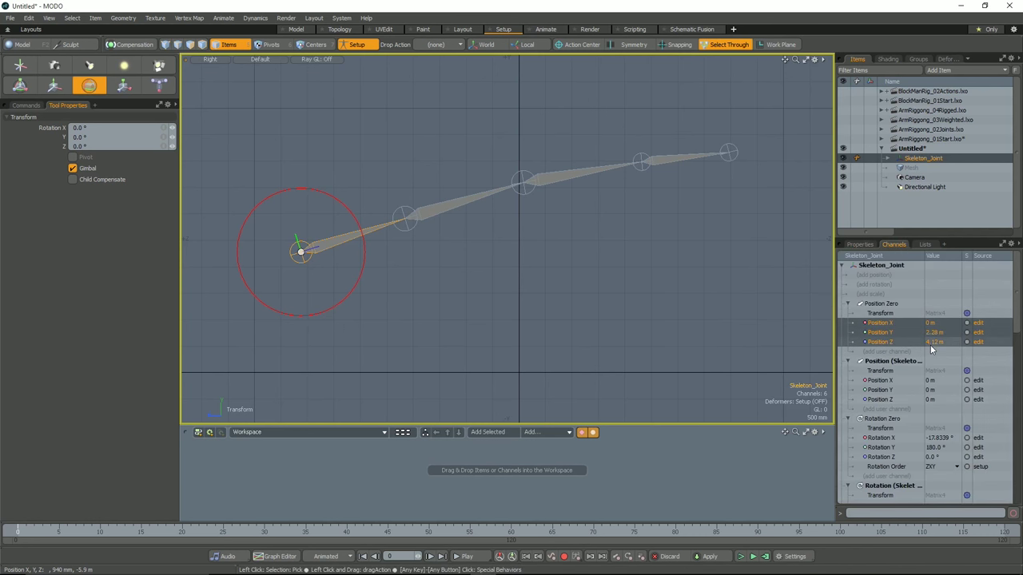
{"action": "scroll", "coordinate": [931, 418], "scroll_direction": "down", "scroll_amount": 1}
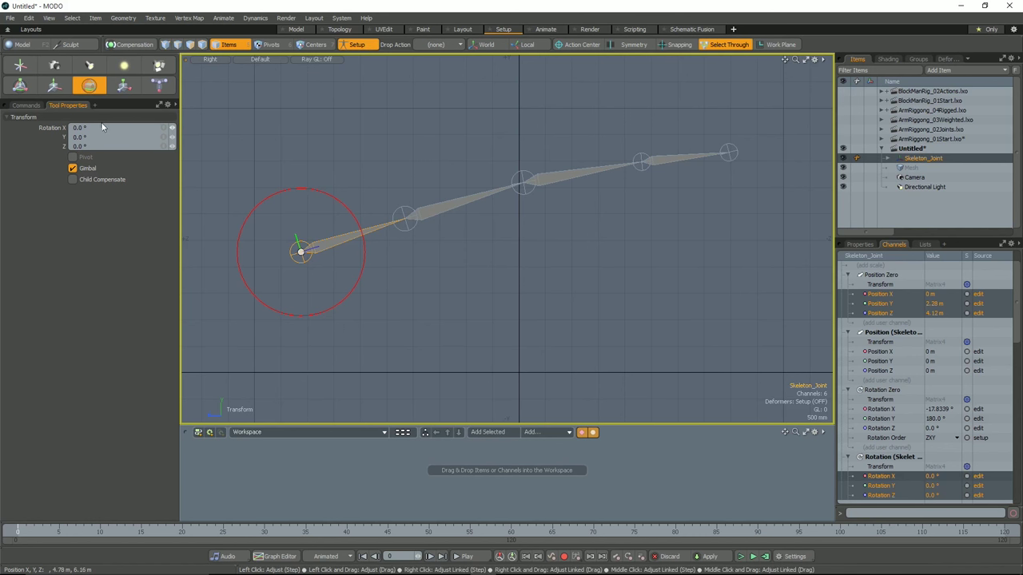
Try rotating the root joint with Child Compensate enabled, undo the rotation, and disable Child Compensate.
{"action": "left_click", "coordinate": [111, 179]}
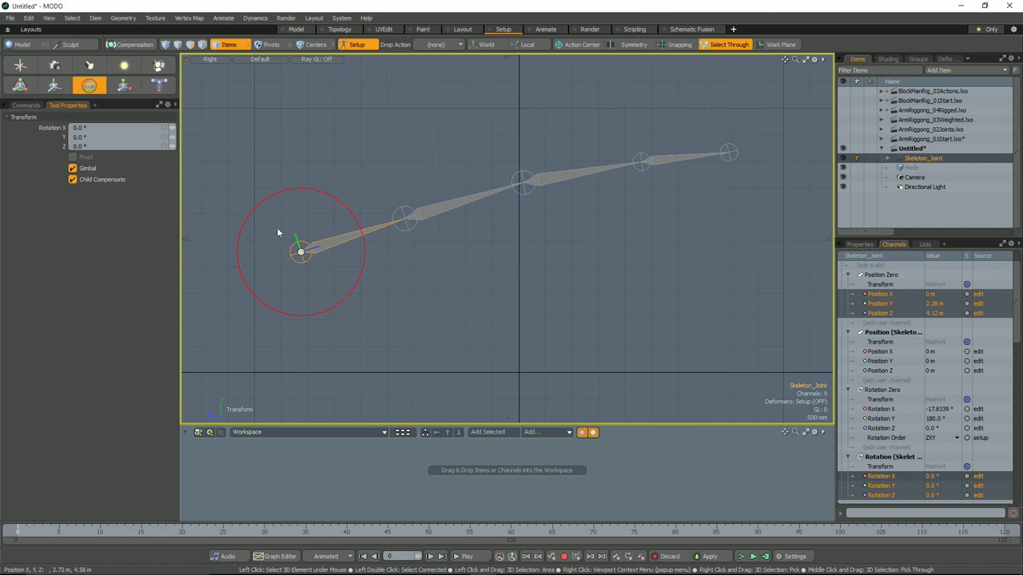
{"action": "left_click_drag", "start_coordinate": [354, 223], "coordinate": [352, 193]}
{"action": "key", "text": "ctrl+z"}
{"action": "left_click", "coordinate": [73, 179]}
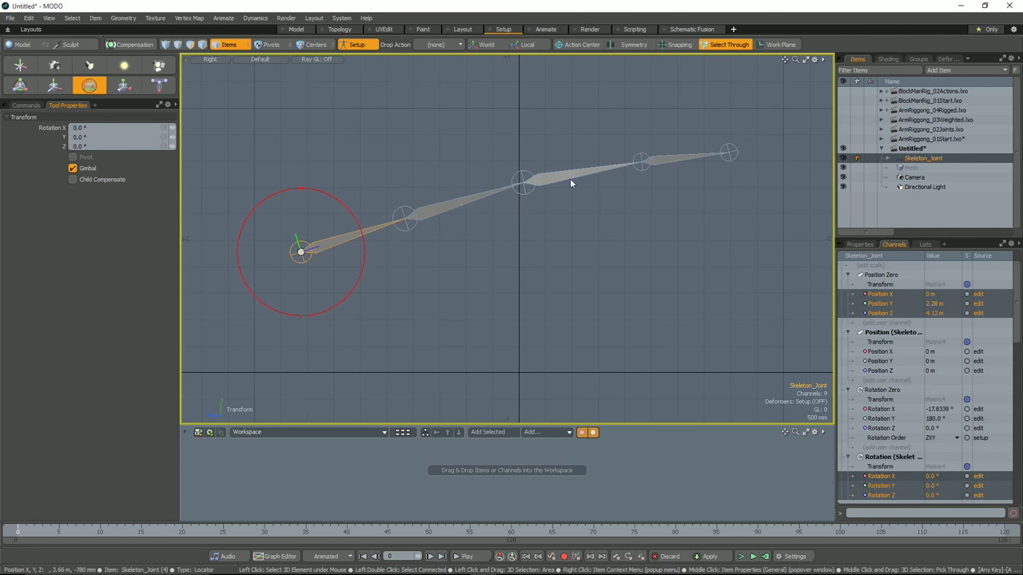
Exit the rotation tool and delete the entire five-joint skeleton chain.
{"action": "key", "text": "space"}
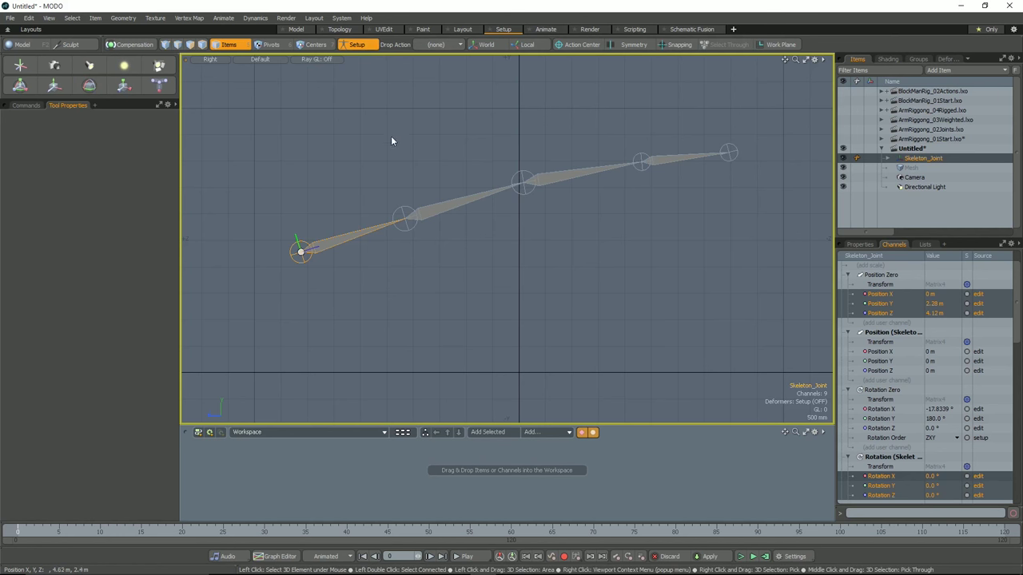
{"action": "double_click", "coordinate": [329, 245]}
{"action": "key", "text": "Delete"}
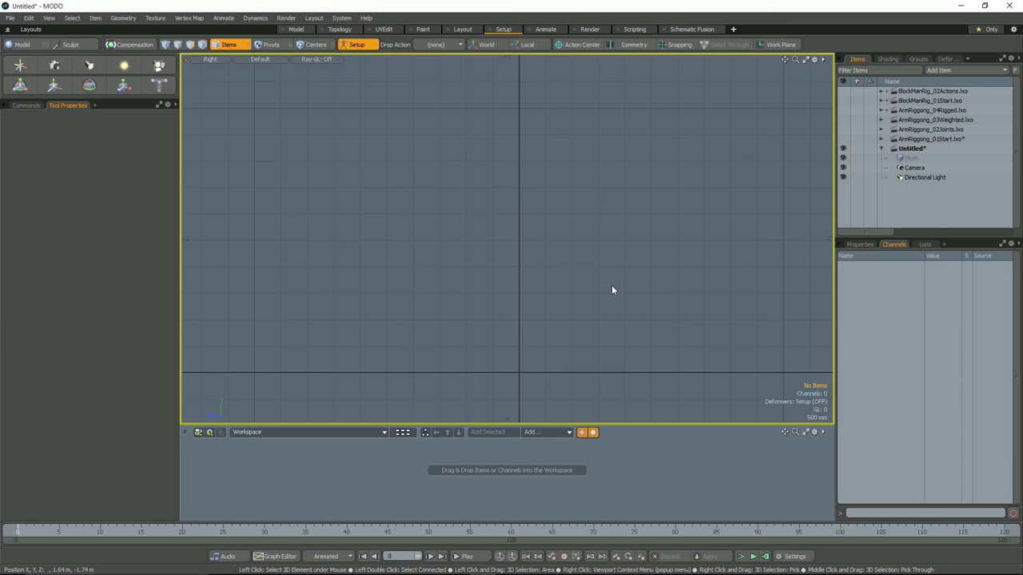
Draw a roughly horizontal four-joint skeleton chain just above the ground line in the Right view.
{"action": "left_click", "coordinate": [25, 104]}
{"action": "left_click", "coordinate": [48, 142]}
{"action": "left_click", "coordinate": [331, 310]}
{"action": "left_click", "coordinate": [478, 300]}
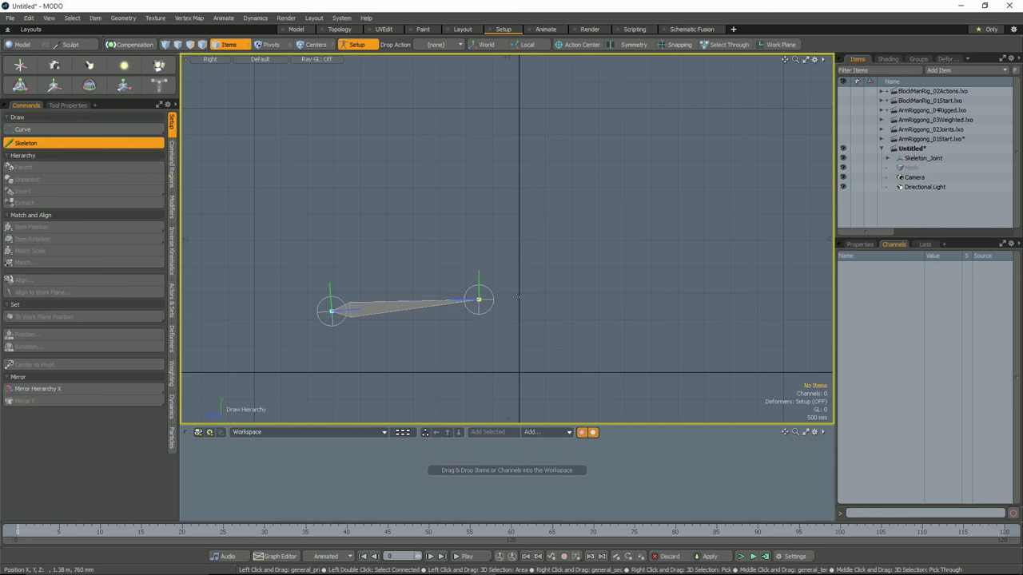
{"action": "left_click", "coordinate": [591, 297]}
{"action": "left_click", "coordinate": [716, 301]}
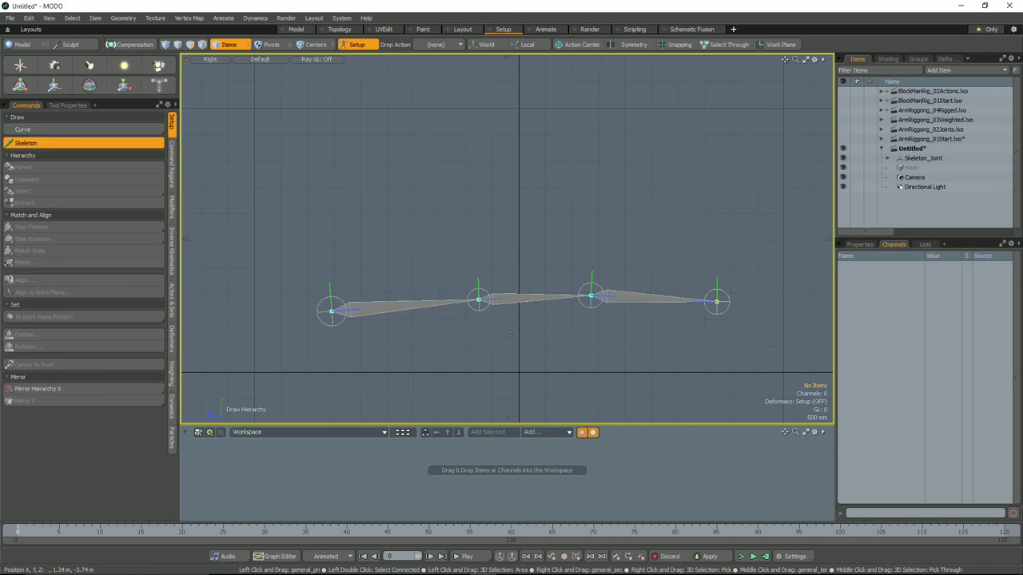
Draw a four-joint branch above the main chain, starting from its second joint.
{"action": "left_click", "coordinate": [479, 302]}
{"action": "left_click", "coordinate": [520, 243]}
{"action": "left_click", "coordinate": [601, 210]}
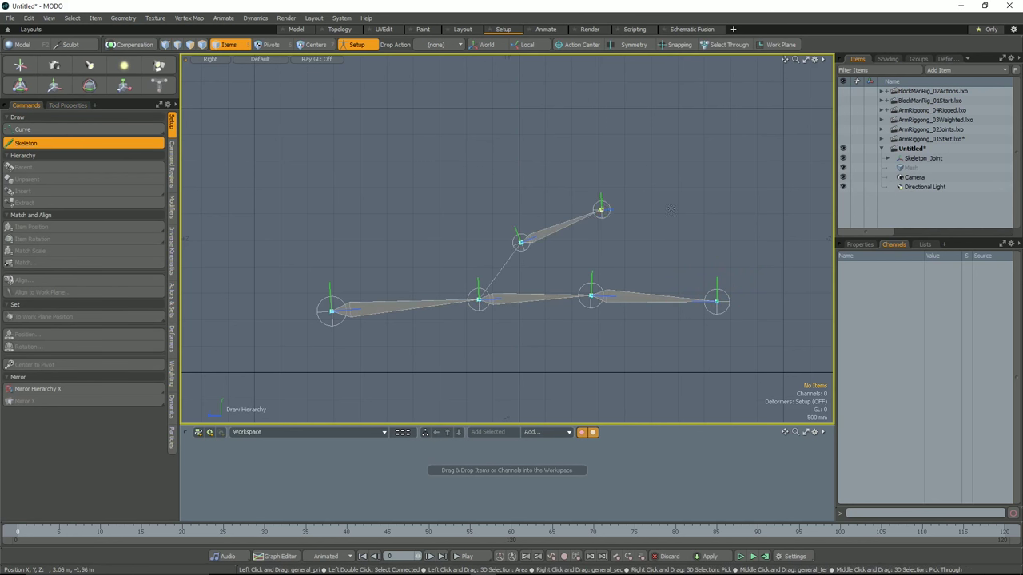
{"action": "left_click", "coordinate": [671, 209]}
{"action": "left_click", "coordinate": [757, 221]}
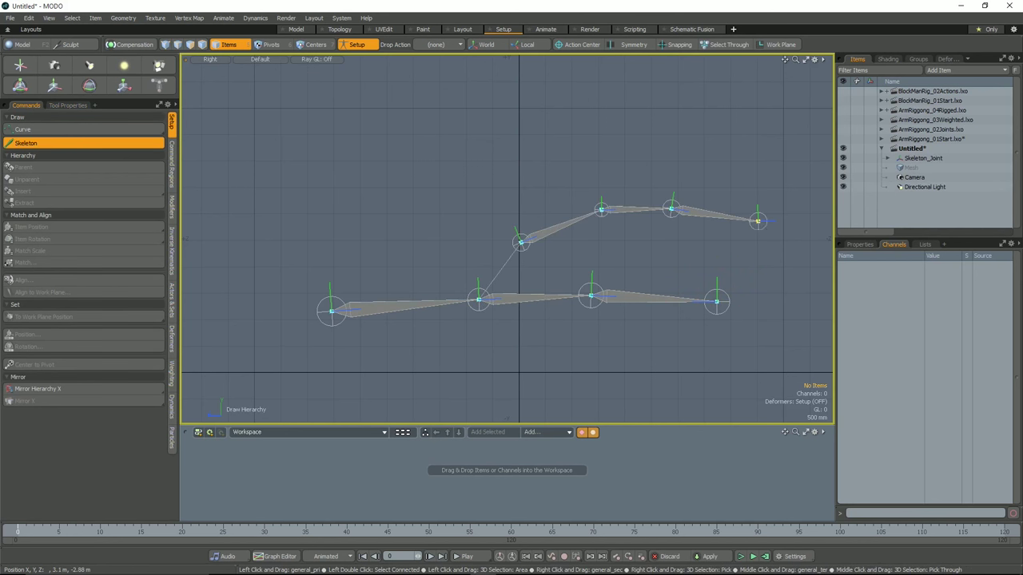
Draw another four-joint branch above the first branch, starting from that branch's second joint.
{"action": "left_click", "coordinate": [601, 209]}
{"action": "left_click", "coordinate": [607, 159]}
{"action": "left_click", "coordinate": [683, 152]}
{"action": "left_click", "coordinate": [731, 151]}
{"action": "left_click", "coordinate": [783, 151]}
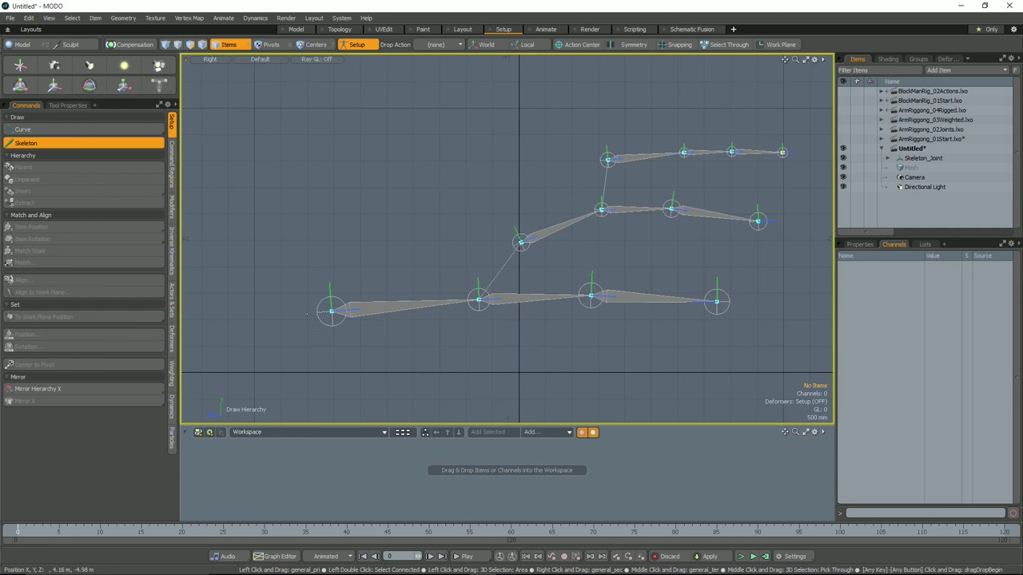
Draw a rising five-joint branch from the root joint of the main chain.
{"action": "left_click", "coordinate": [332, 312]}
{"action": "left_click", "coordinate": [339, 233]}
{"action": "left_click", "coordinate": [418, 188]}
{"action": "left_click", "coordinate": [490, 151]}
{"action": "left_click", "coordinate": [542, 129]}
{"action": "left_click", "coordinate": [609, 128]}
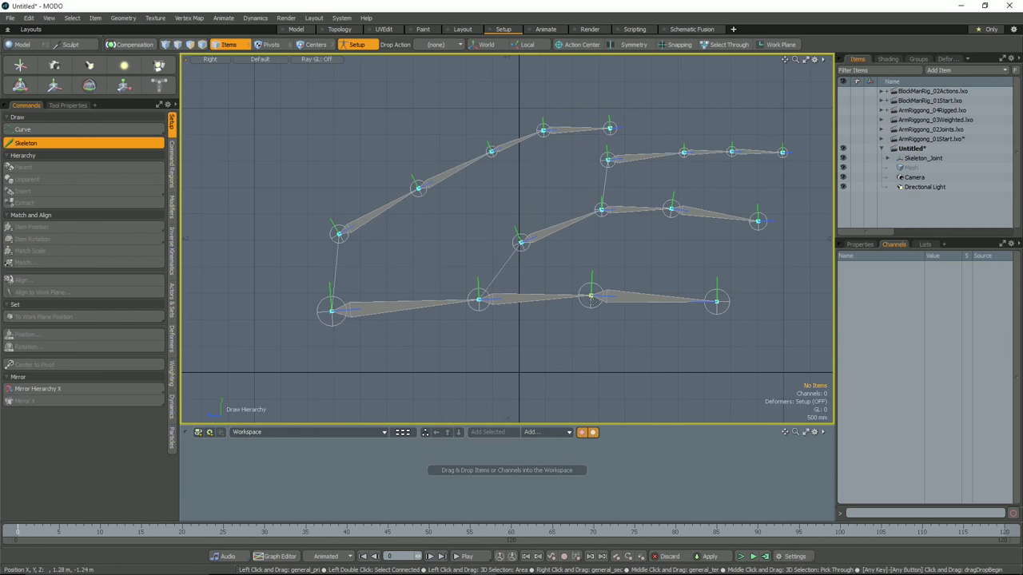
Draw a four-joint branch below the main chain, starting from its third joint.
{"action": "left_click", "coordinate": [590, 297]}
{"action": "left_click", "coordinate": [494, 361]}
{"action": "left_click", "coordinate": [583, 367]}
{"action": "left_click", "coordinate": [644, 371]}
{"action": "left_click", "coordinate": [713, 372]}
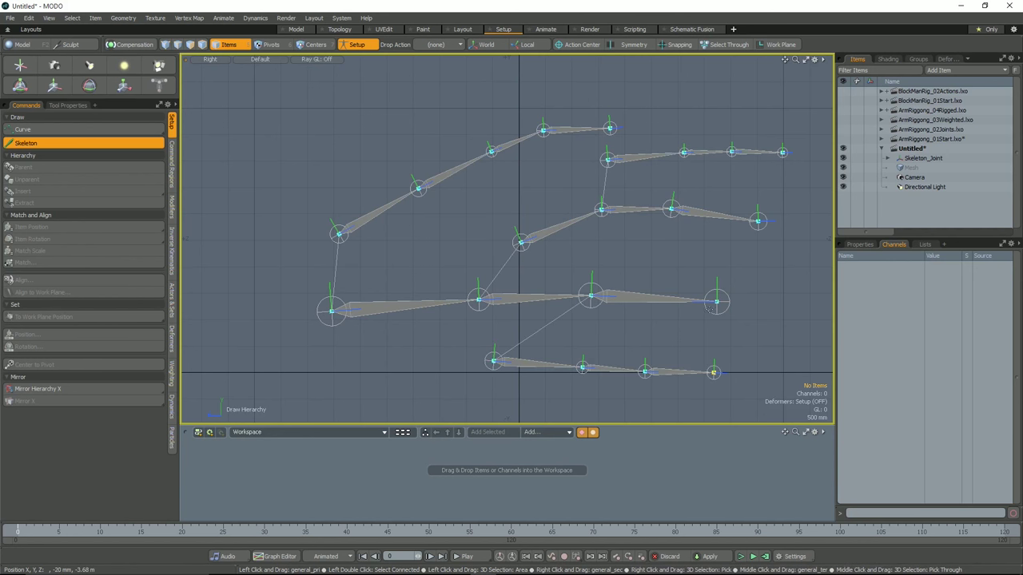
Extend the main chain from its end joint with five joints that curl up, over and back down.
{"action": "left_click", "coordinate": [716, 301]}
{"action": "left_click", "coordinate": [731, 259]}
{"action": "left_click", "coordinate": [770, 256]}
{"action": "left_click", "coordinate": [796, 287]}
{"action": "left_click", "coordinate": [784, 336]}
{"action": "left_click", "coordinate": [767, 366]}
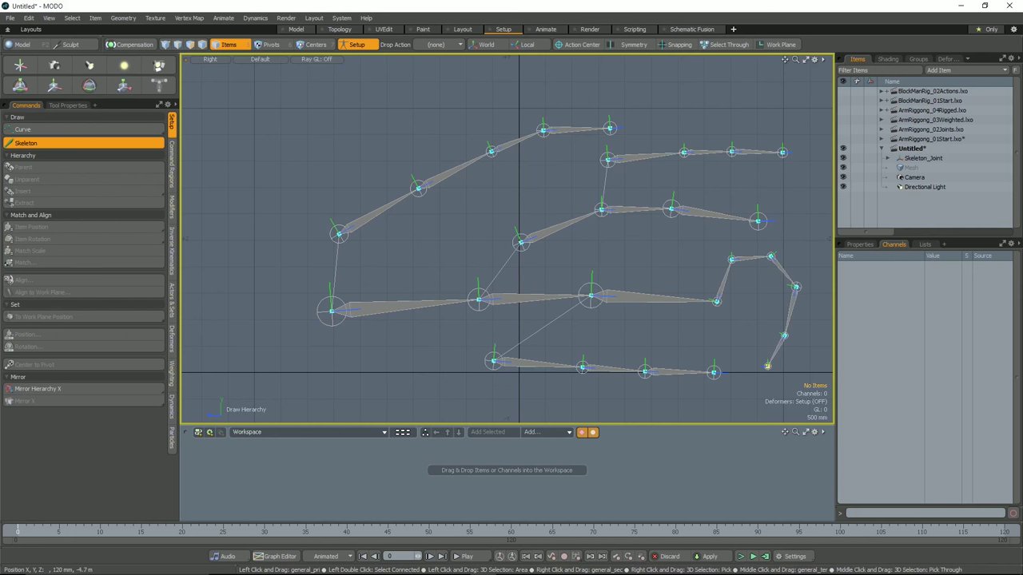
Draw a short horizontal four-joint branch from the third joint of the branch above the main chain, and finish drawing.
{"action": "left_click", "coordinate": [686, 187]}
{"action": "left_click", "coordinate": [732, 187]}
{"action": "left_click", "coordinate": [783, 188]}
{"action": "left_click", "coordinate": [804, 189]}
{"action": "key", "text": "space"}
Select the entire practice skeleton hierarchy from its root joint and delete it.
{"action": "double_click", "coordinate": [375, 310]}
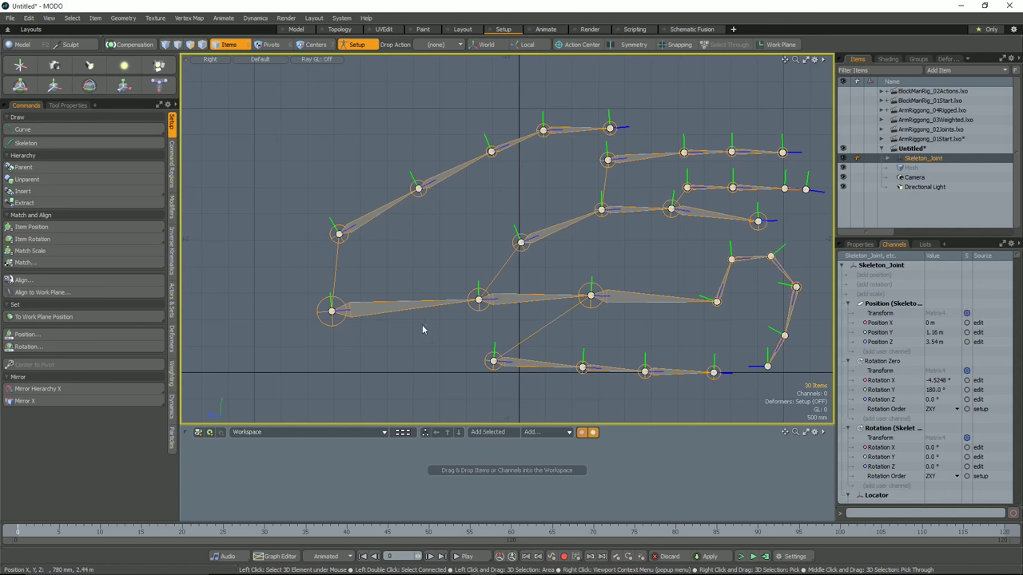
{"action": "left_click", "coordinate": [479, 317]}
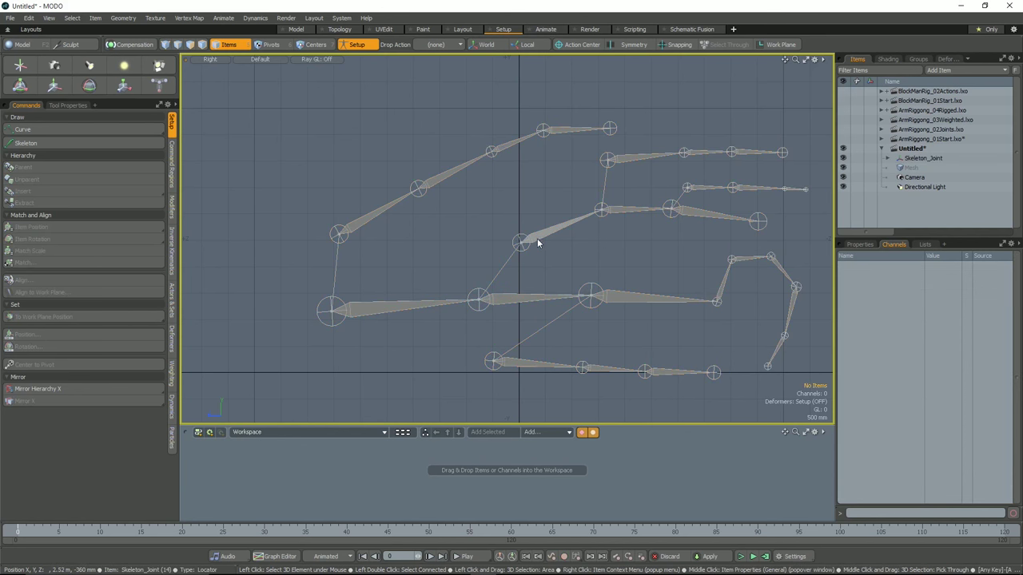
{"action": "double_click", "coordinate": [389, 312]}
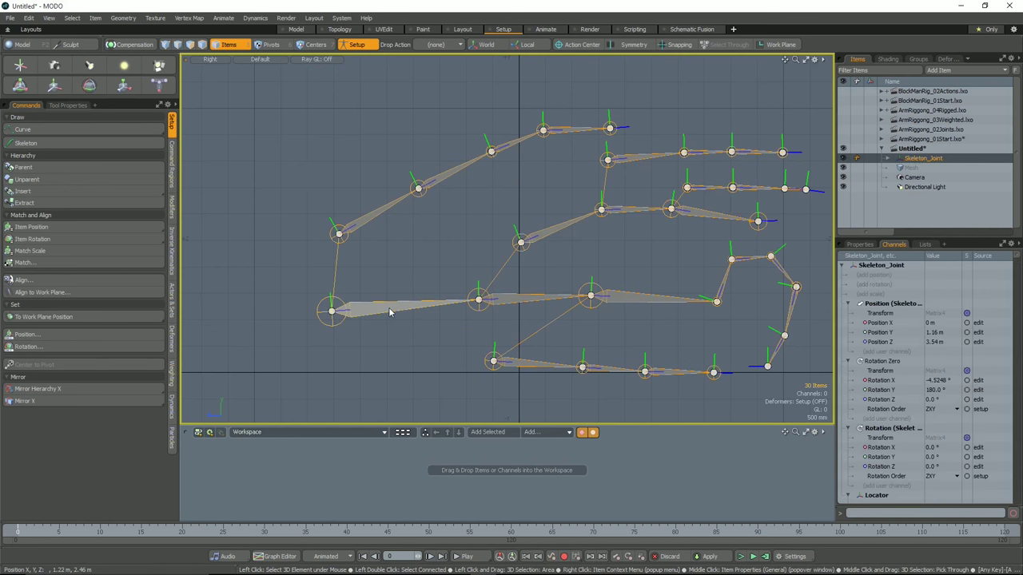
{"action": "key", "text": "Delete"}
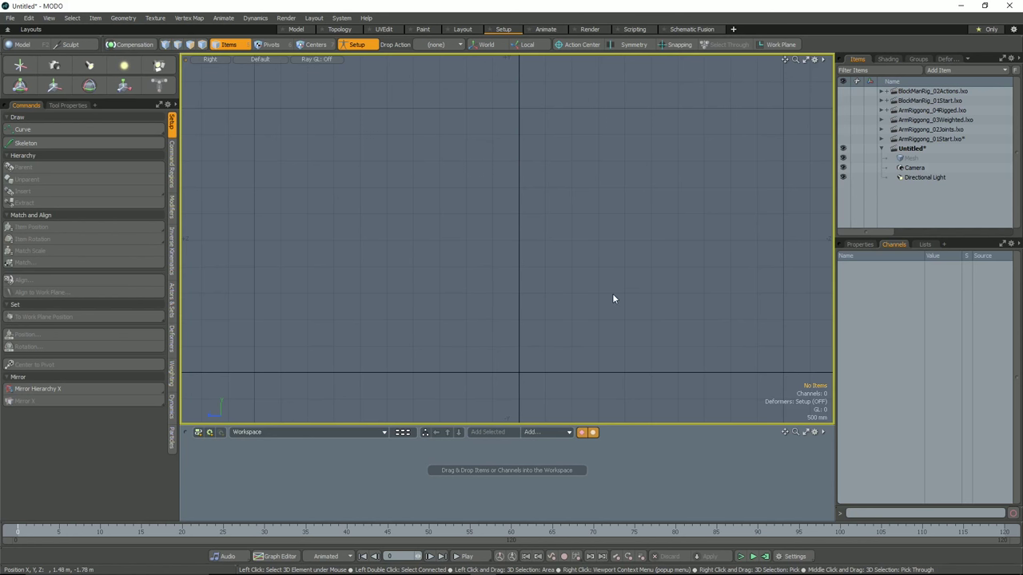
Activate the ArmRiggong_01Start.lxo scene and show its arm in the Front view.
{"action": "left_click", "coordinate": [927, 140]}
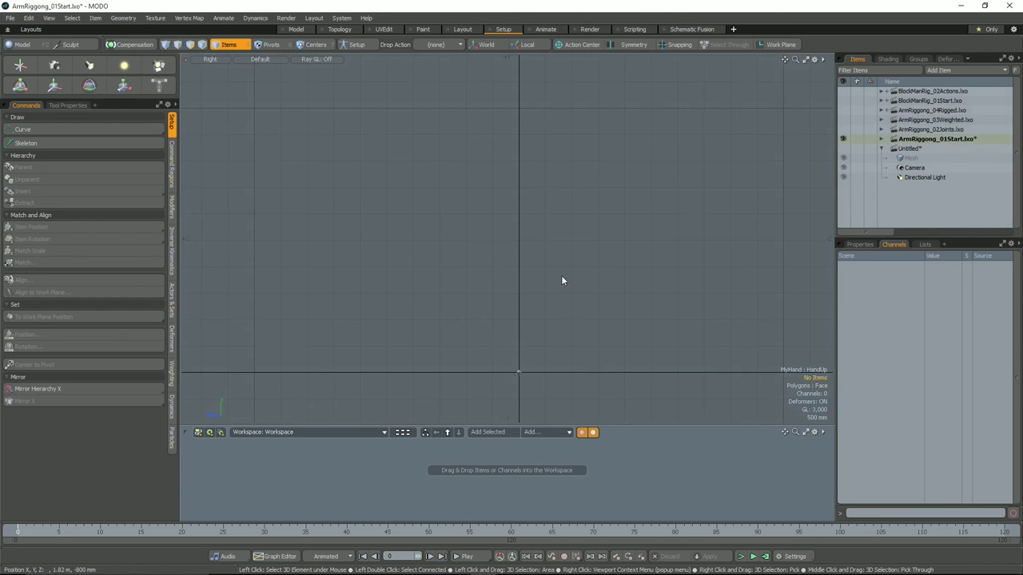
{"action": "left_click_drag", "start_coordinate": [551, 310], "coordinate": [537, 303], "text": "alt"}
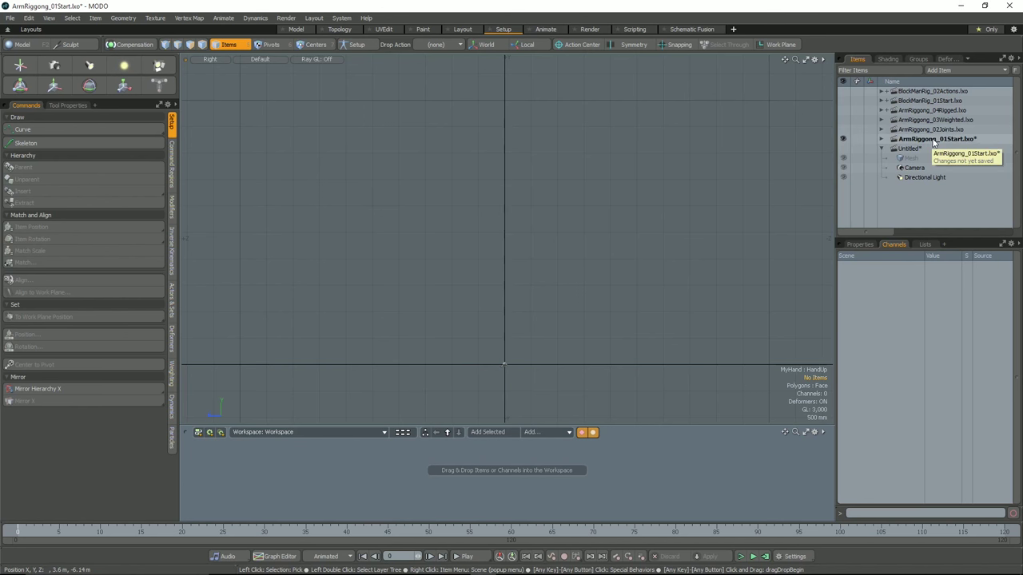
{"action": "key", "text": "shift+a"}
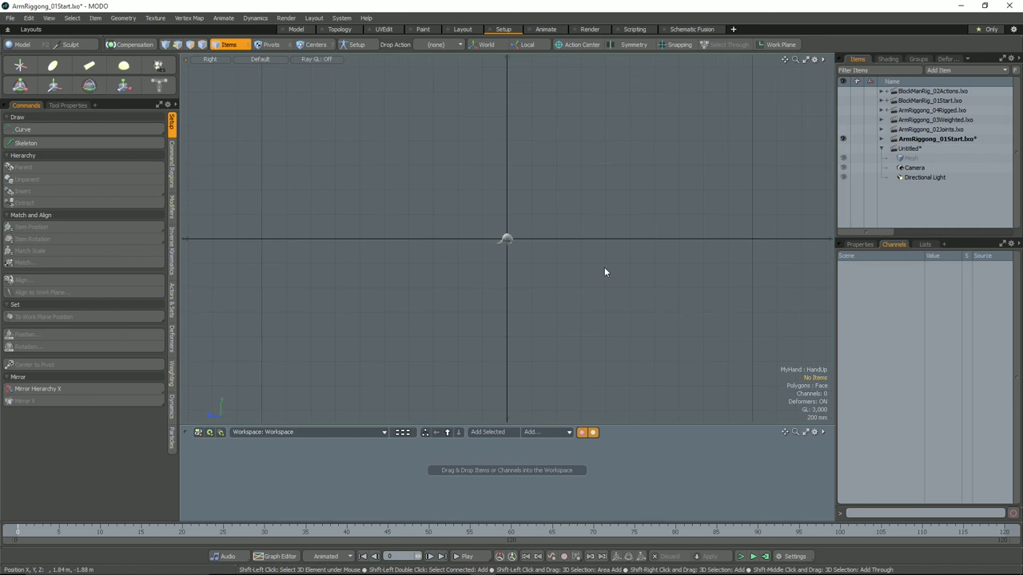
{"action": "left_click_drag", "start_coordinate": [515, 259], "coordinate": [575, 258], "text": "ctrl+alt"}
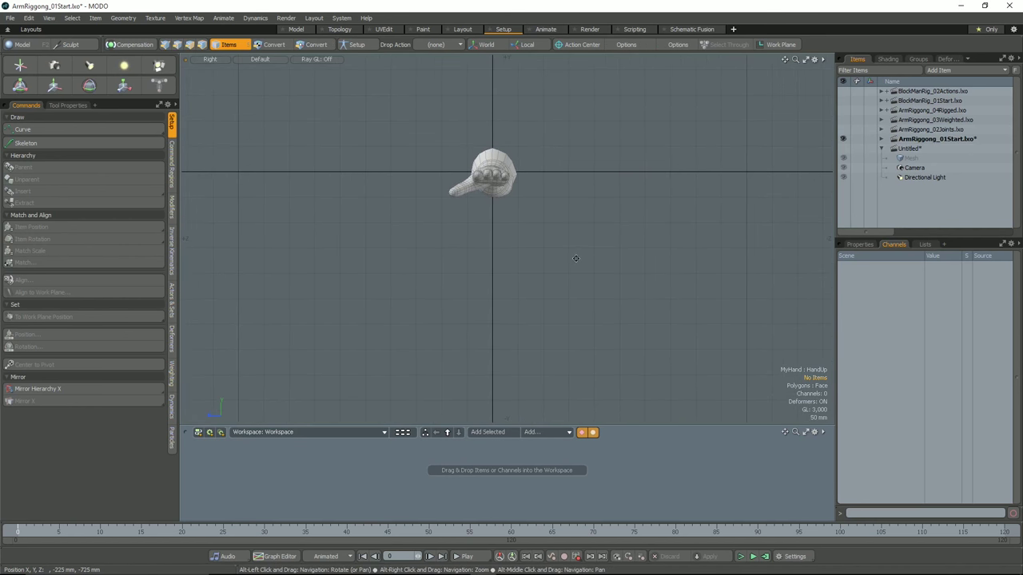
{"action": "key", "text": "ctrl+space"}
{"action": "left_click", "coordinate": [602, 276]}
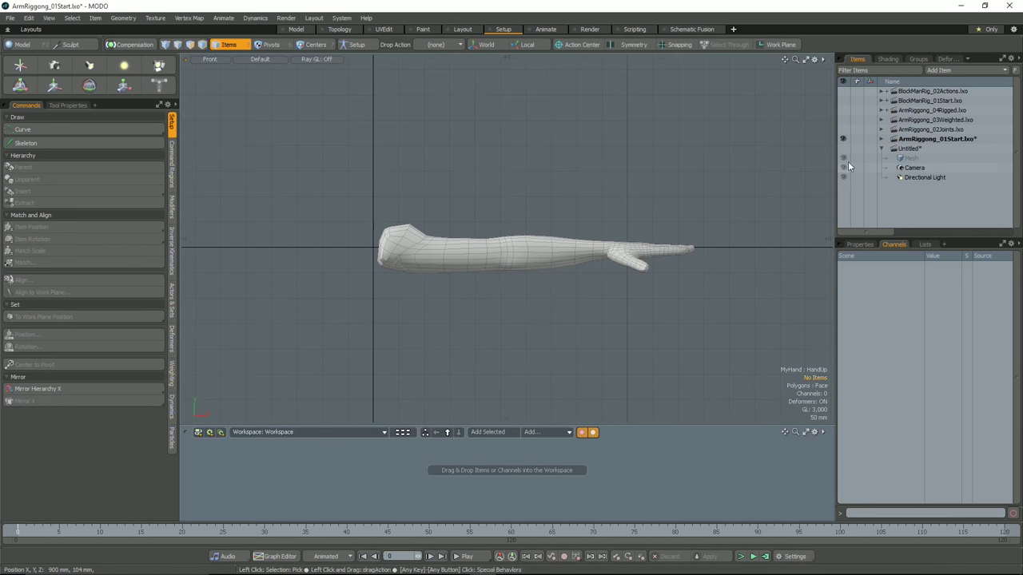
Collapse the Untitled scene in the item list and expand ArmRiggong_01Start.lxo and its Geom group.
{"action": "left_click", "coordinate": [882, 150]}
{"action": "left_click", "coordinate": [882, 139]}
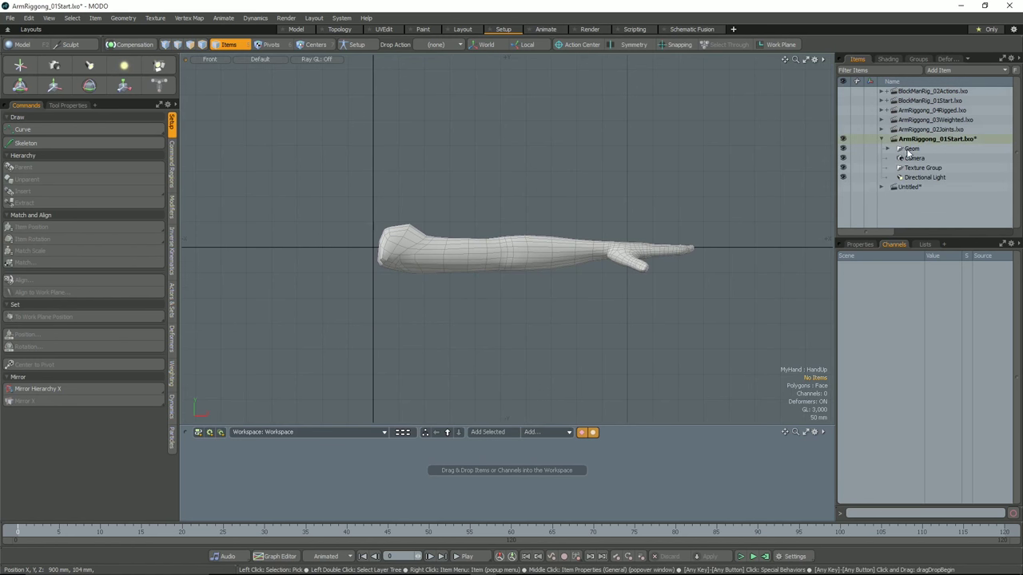
{"action": "left_click", "coordinate": [887, 148]}
{"action": "left_click_drag", "start_coordinate": [684, 195], "coordinate": [635, 199], "text": "alt"}
{"action": "right_click_drag", "start_coordinate": [635, 199], "coordinate": [651, 199], "text": "alt"}
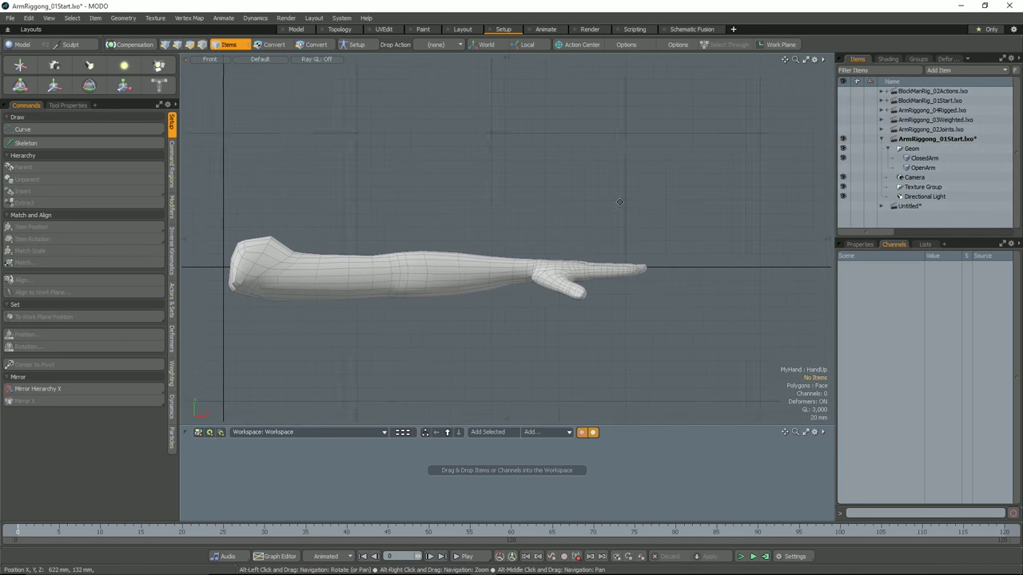
{"action": "left_click_drag", "start_coordinate": [564, 219], "coordinate": [628, 201], "text": "alt"}
{"action": "right_click_drag", "start_coordinate": [628, 201], "coordinate": [638, 199], "text": "alt"}
{"action": "left_click_drag", "start_coordinate": [638, 199], "coordinate": [669, 189], "text": "alt"}
{"action": "right_click_drag", "start_coordinate": [635, 199], "coordinate": [646, 199], "text": "alt"}
{"action": "left_click_drag", "start_coordinate": [647, 199], "coordinate": [660, 200], "text": "alt"}
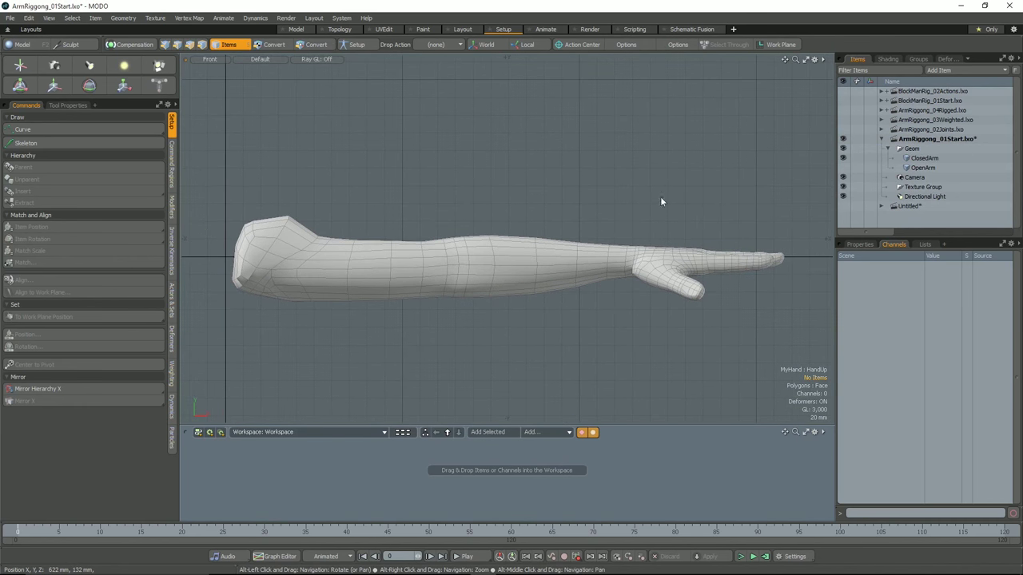
Compare the ClosedArm and OpenArm meshes by toggling their visibility, ending with only ClosedArm shown.
{"action": "left_click", "coordinate": [922, 158]}
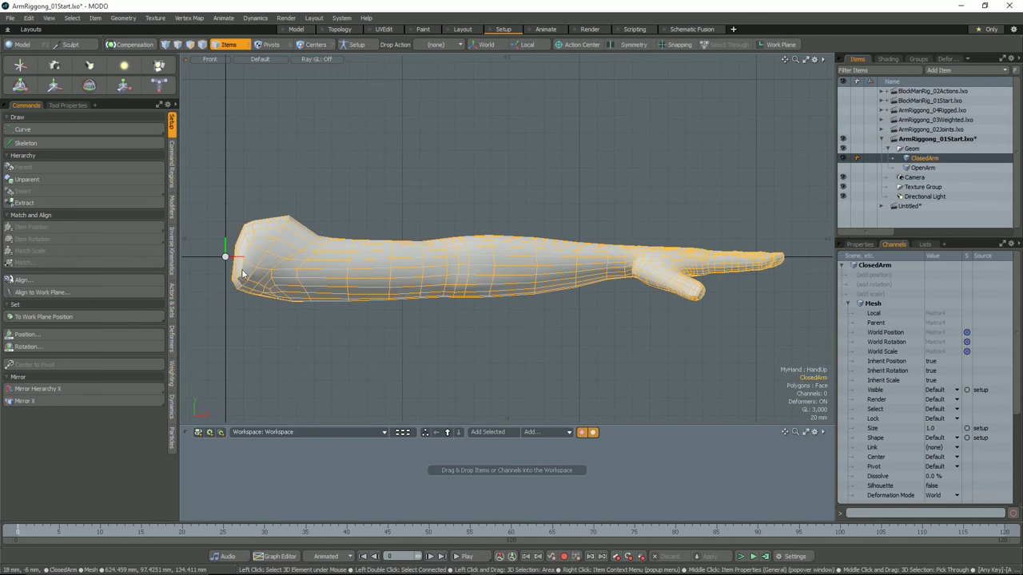
{"action": "left_click", "coordinate": [842, 158]}
{"action": "left_click", "coordinate": [842, 167]}
{"action": "left_click", "coordinate": [922, 168]}
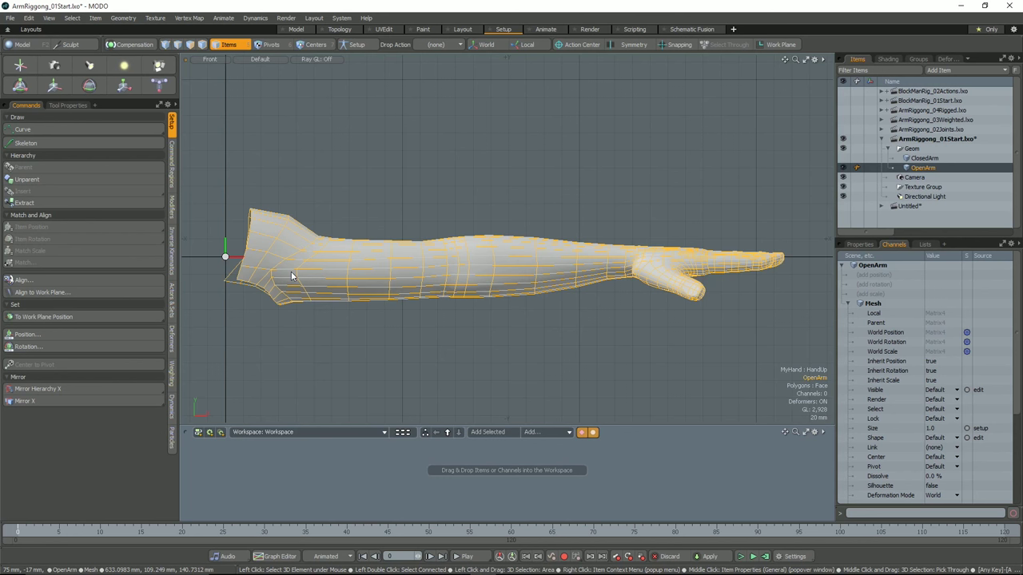
{"action": "left_click", "coordinate": [924, 158]}
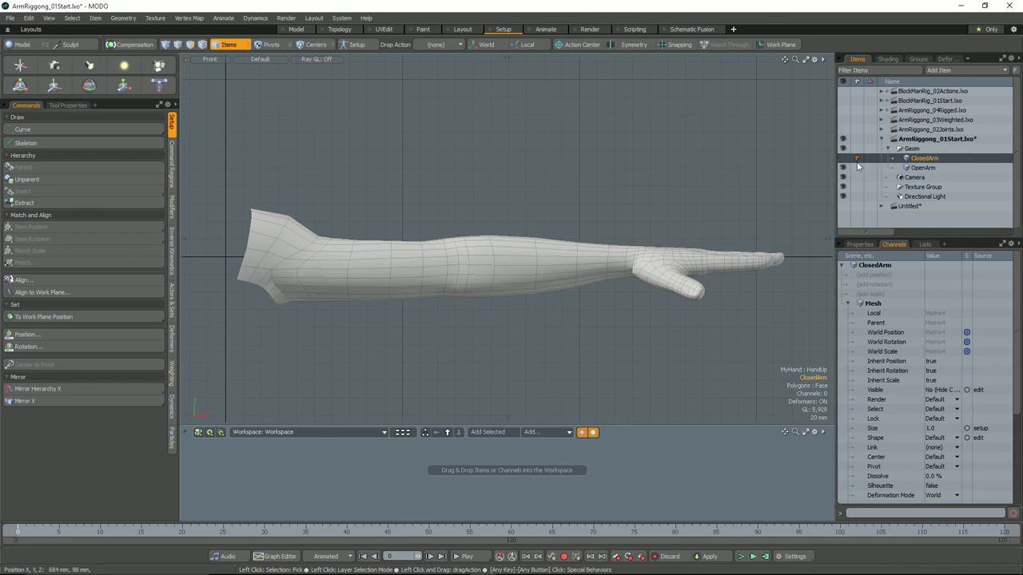
{"action": "left_click", "coordinate": [842, 158]}
{"action": "left_click", "coordinate": [843, 168]}
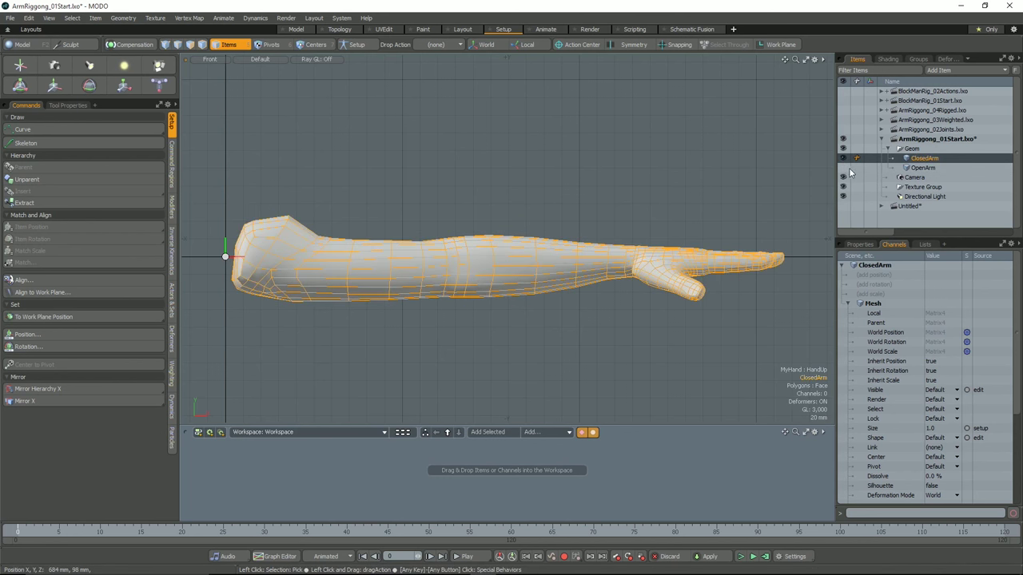
Examine the closed arm mesh from several angles in the Perspective view.
{"action": "mouse_move", "coordinate": [575, 247]}
{"action": "left_mouse_down", "text": "alt"}
{"action": "mouse_move", "coordinate": [566, 235]}
{"action": "mouse_move", "coordinate": [560, 246]}
{"action": "left_mouse_up", "text": "alt"}
{"action": "key", "text": "ctrl+space"}
{"action": "left_click", "coordinate": [577, 229]}
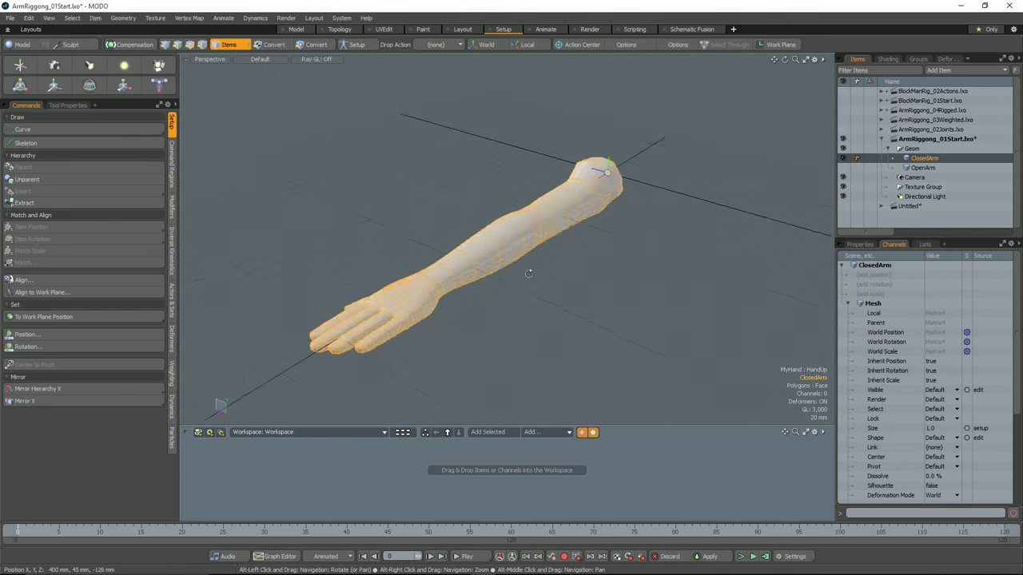
{"action": "left_click", "coordinate": [592, 248]}
{"action": "left_click_drag", "start_coordinate": [592, 248], "coordinate": [589, 187], "text": "alt"}
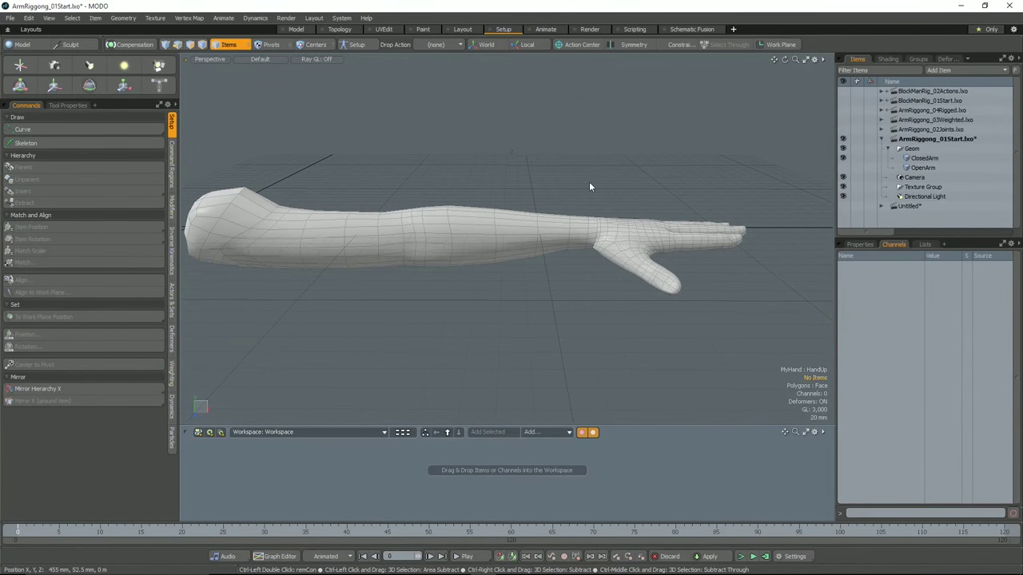
{"action": "key", "text": "ctrl+space"}
{"action": "left_click_drag", "start_coordinate": [601, 168], "coordinate": [601, 234], "text": "alt"}
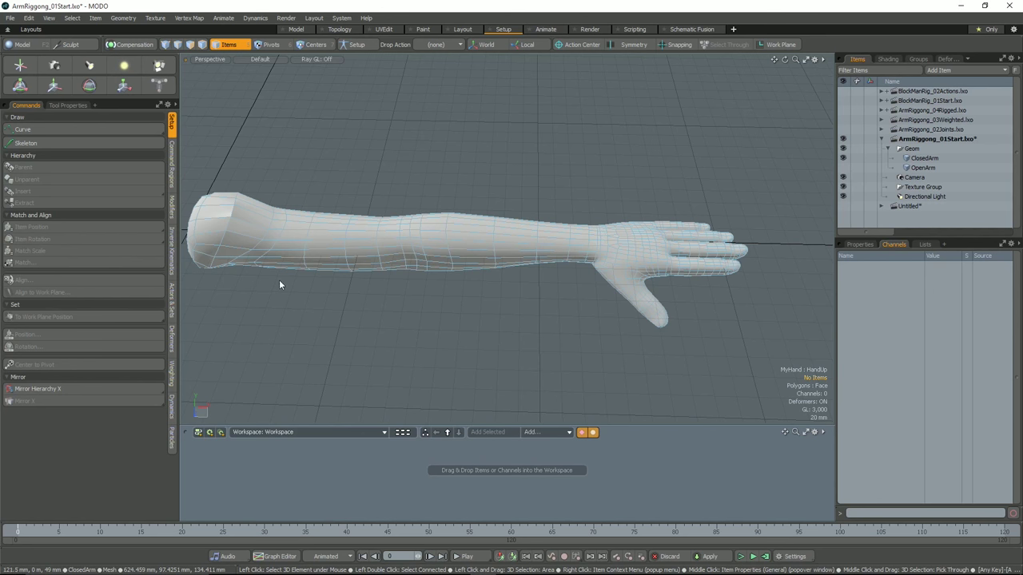
{"action": "left_click_drag", "start_coordinate": [292, 365], "coordinate": [362, 323], "text": "alt"}
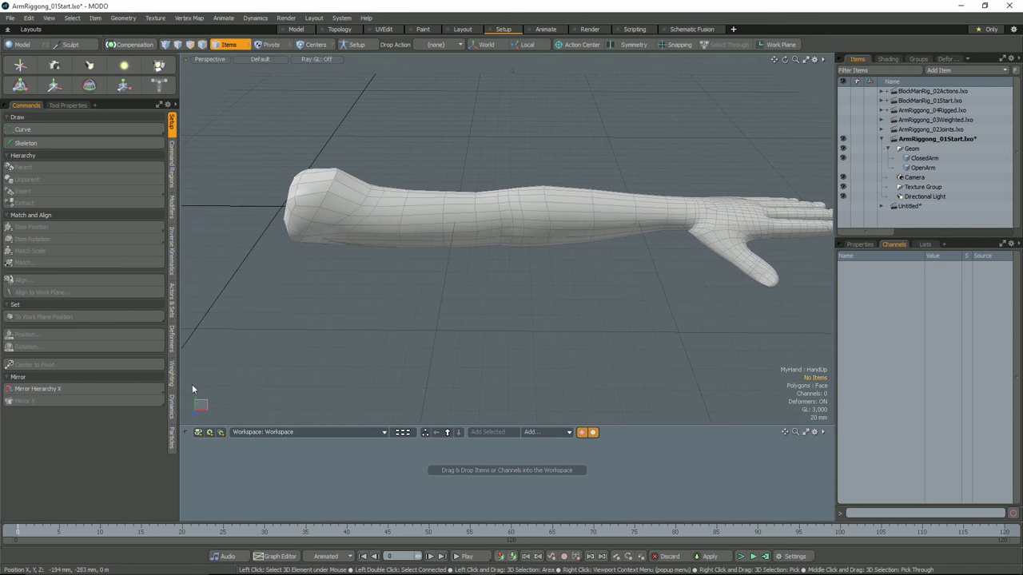
{"action": "left_click_drag", "start_coordinate": [311, 351], "coordinate": [433, 317], "text": "alt"}
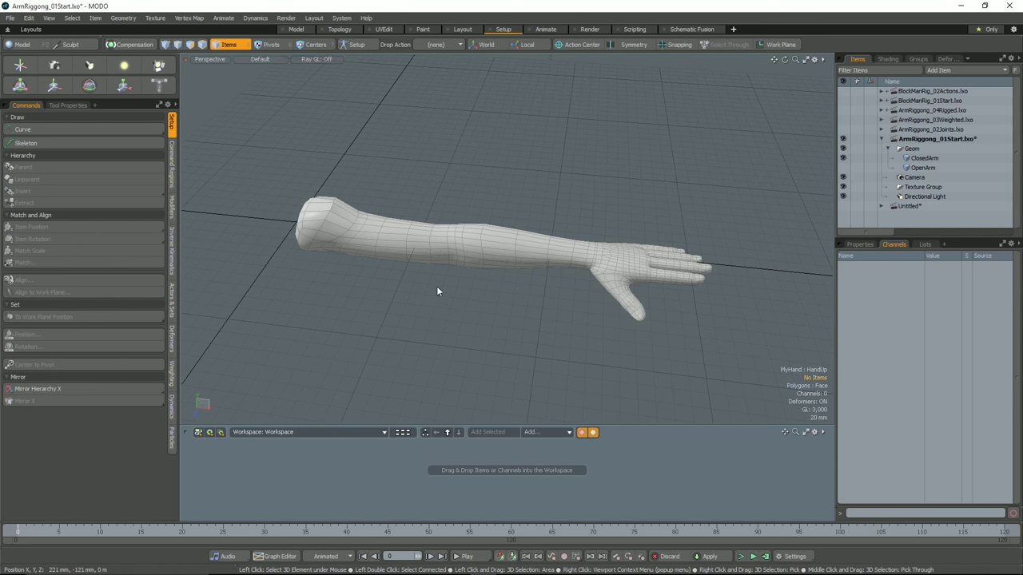
{"action": "mouse_move", "coordinate": [439, 285]}
{"action": "left_mouse_down", "text": "alt"}
{"action": "mouse_move", "coordinate": [474, 271]}
{"action": "mouse_move", "coordinate": [532, 306]}
{"action": "mouse_move", "coordinate": [548, 331]}
{"action": "mouse_move", "coordinate": [455, 299]}
{"action": "mouse_move", "coordinate": [459, 287]}
{"action": "left_mouse_up", "text": "alt"}
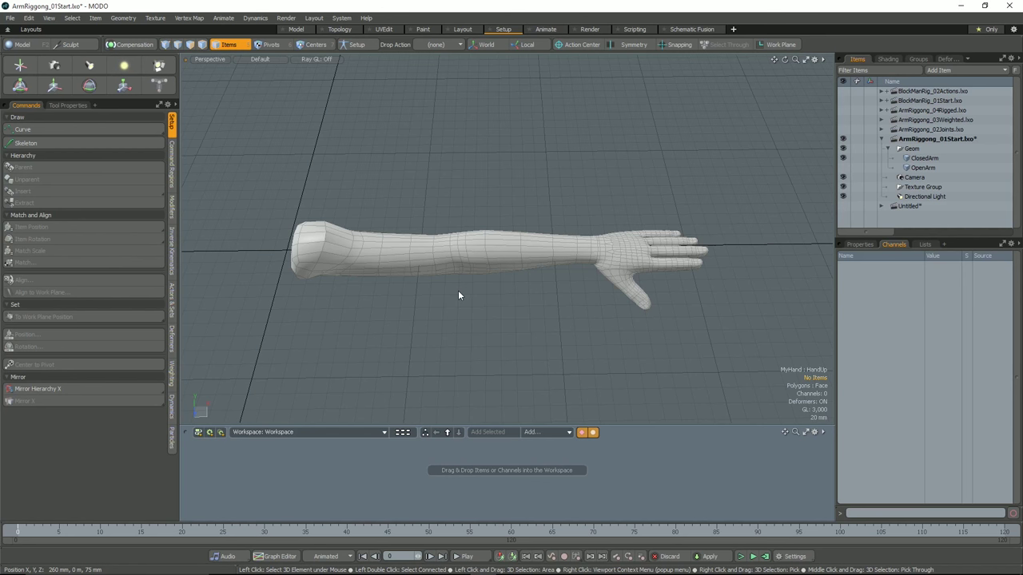
In the Top view, draw a four-joint skeleton chain along the arm through the shoulder, elbow, wrist and palm.
{"action": "key", "text": "ctrl+space"}
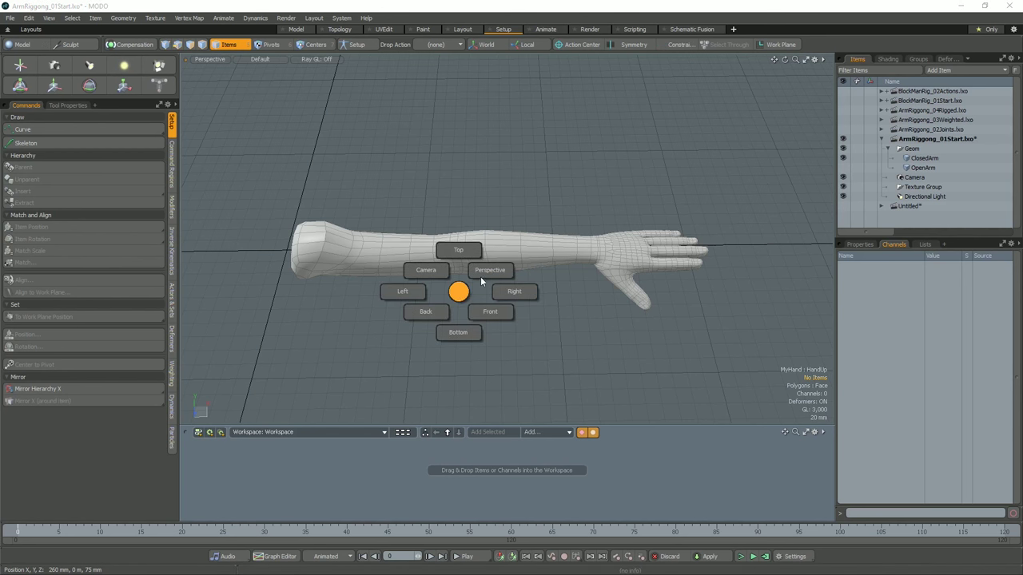
{"action": "left_click", "coordinate": [460, 254]}
{"action": "left_click_drag", "start_coordinate": [486, 274], "coordinate": [464, 274], "text": "ctrl+alt"}
{"action": "left_click_drag", "start_coordinate": [464, 274], "coordinate": [478, 281], "text": "alt"}
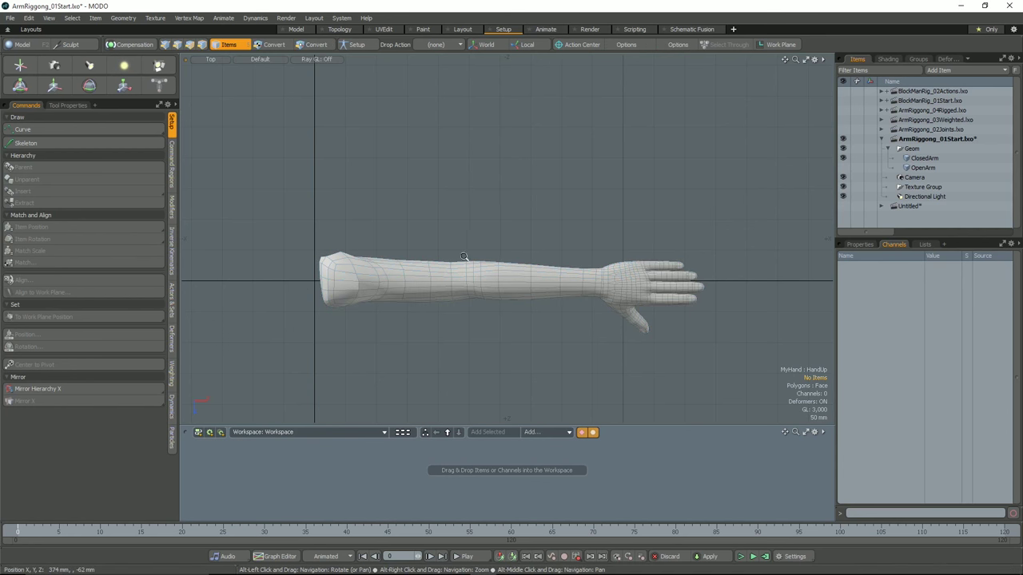
{"action": "scroll", "coordinate": [465, 257], "scroll_direction": "up", "scroll_amount": 1, "text": "alt"}
{"action": "left_click", "coordinate": [87, 143]}
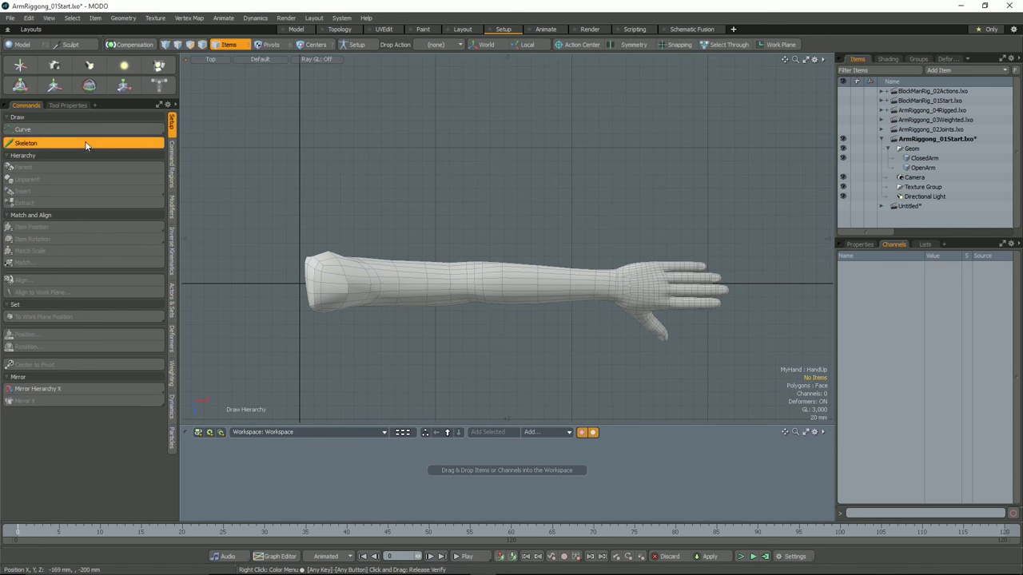
{"action": "left_click", "coordinate": [74, 106]}
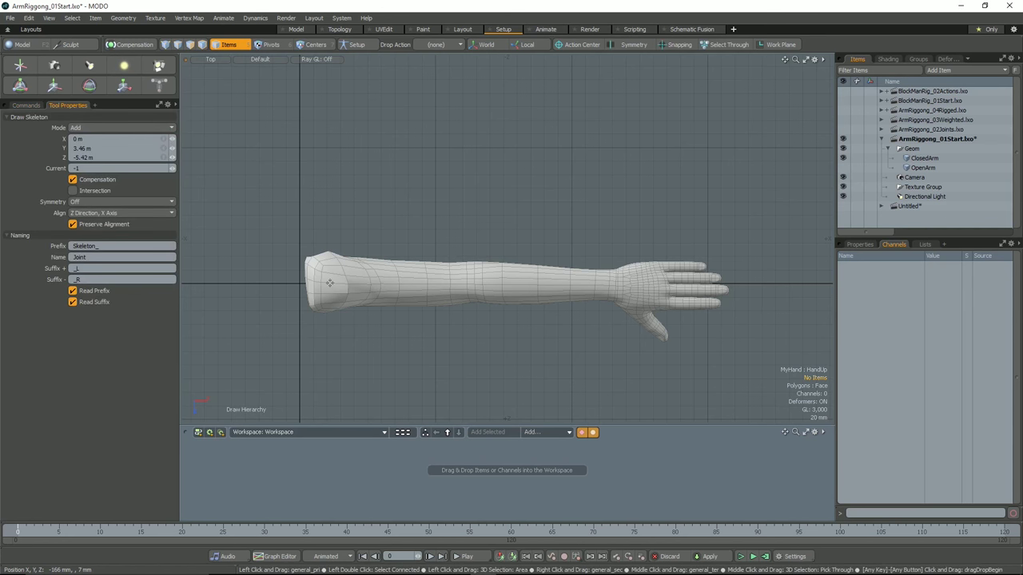
{"action": "left_click_drag", "start_coordinate": [329, 283], "coordinate": [476, 275]}
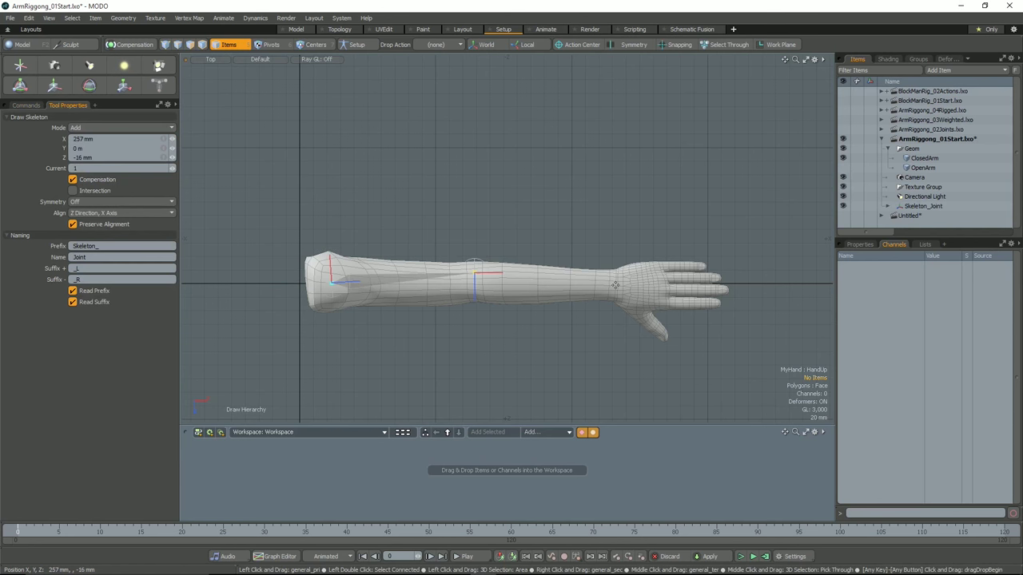
{"action": "left_click", "coordinate": [616, 286]}
{"action": "left_click", "coordinate": [651, 284]}
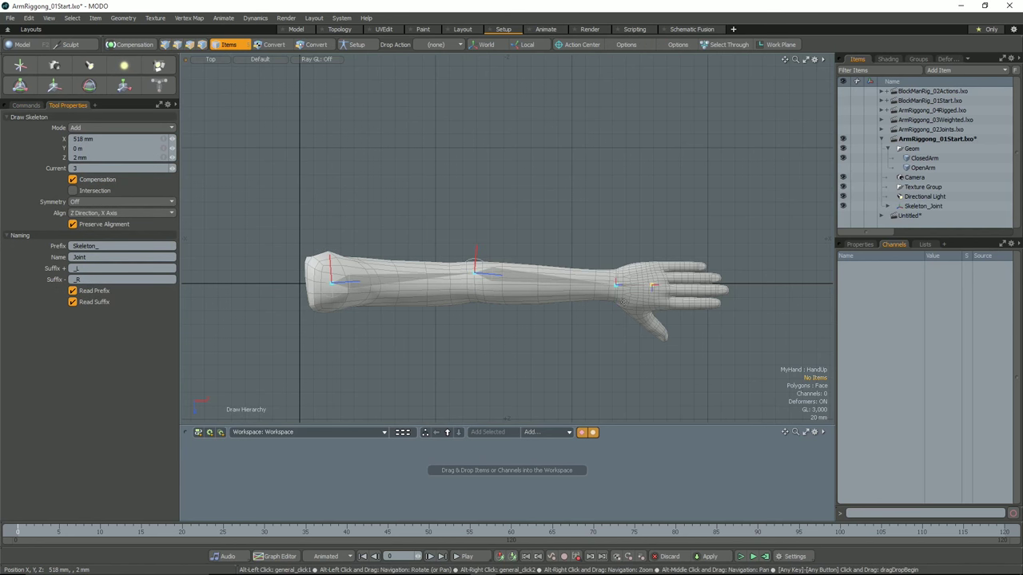
Move the elbow joint to about Z -8 mm, closer to the arm's centre line, and finish drawing.
{"action": "right_click_drag", "start_coordinate": [655, 287], "coordinate": [661, 305], "text": "alt"}
{"action": "left_click_drag", "start_coordinate": [597, 300], "coordinate": [650, 305], "text": "alt"}
{"action": "right_click_drag", "start_coordinate": [651, 305], "coordinate": [499, 277], "text": "alt"}
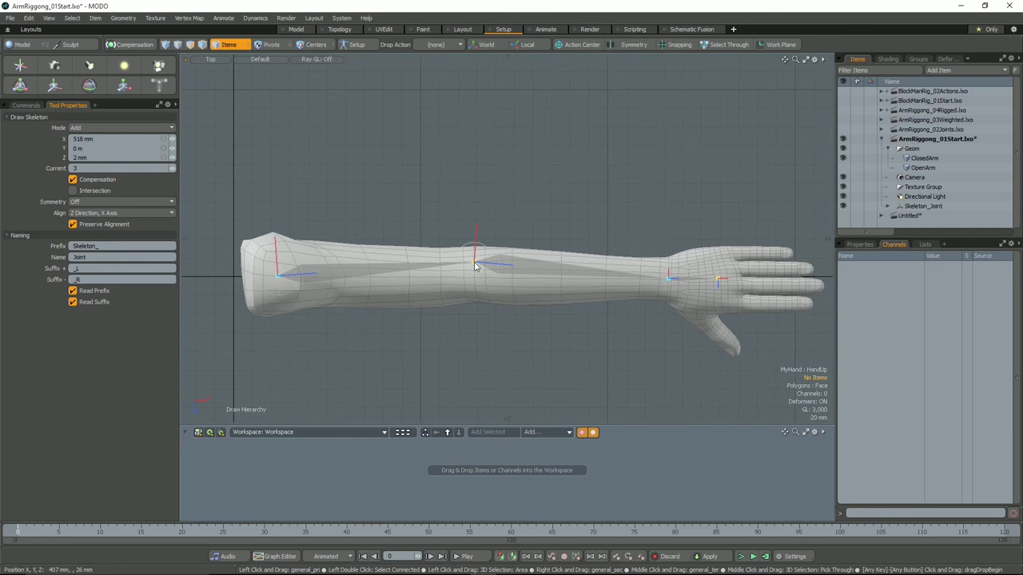
{"action": "left_click", "coordinate": [474, 264]}
{"action": "left_click_drag", "start_coordinate": [475, 262], "coordinate": [475, 270]}
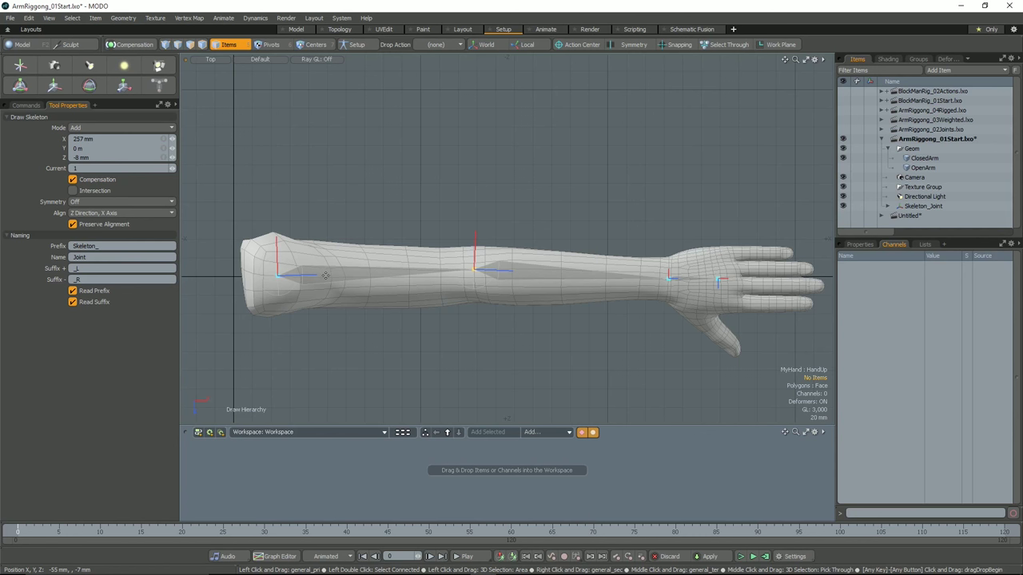
{"action": "key", "text": "space"}
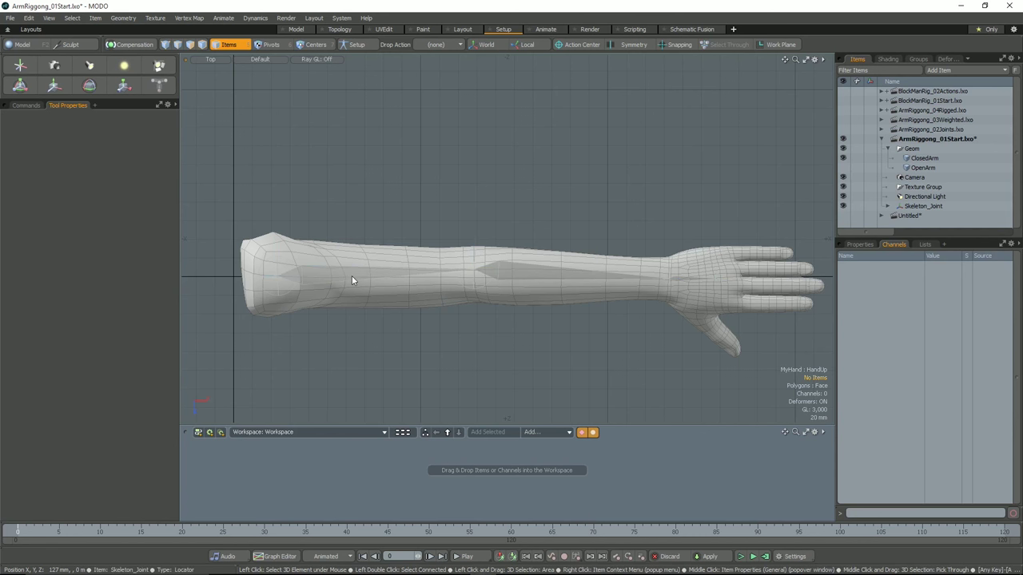
Name the four arm joints Bicep, Forearm, Hand and Palm, in order from the shoulder to the palm.
{"action": "left_click", "coordinate": [351, 276]}
{"action": "left_click", "coordinate": [860, 244]}
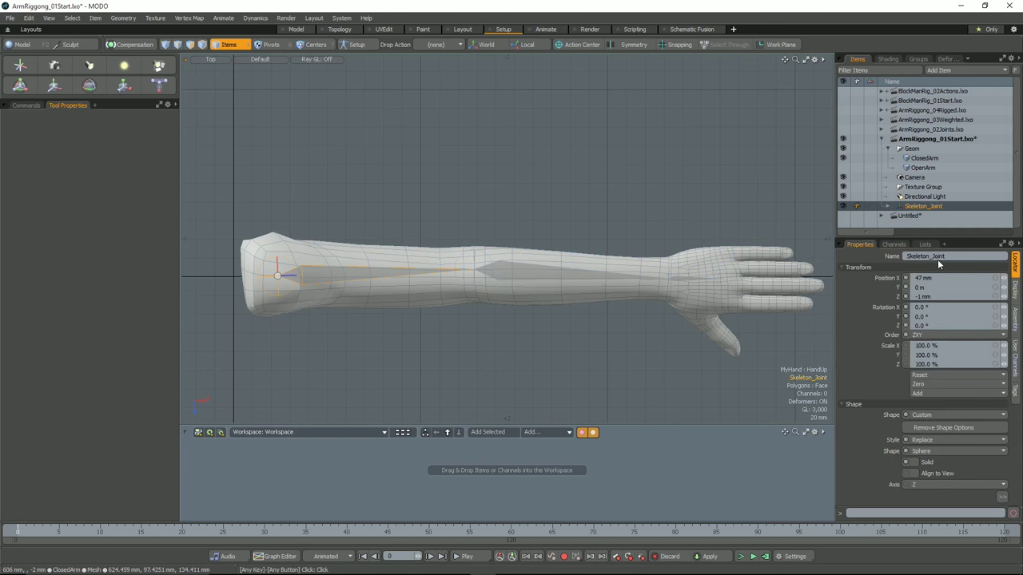
{"action": "left_click", "coordinate": [943, 257]}
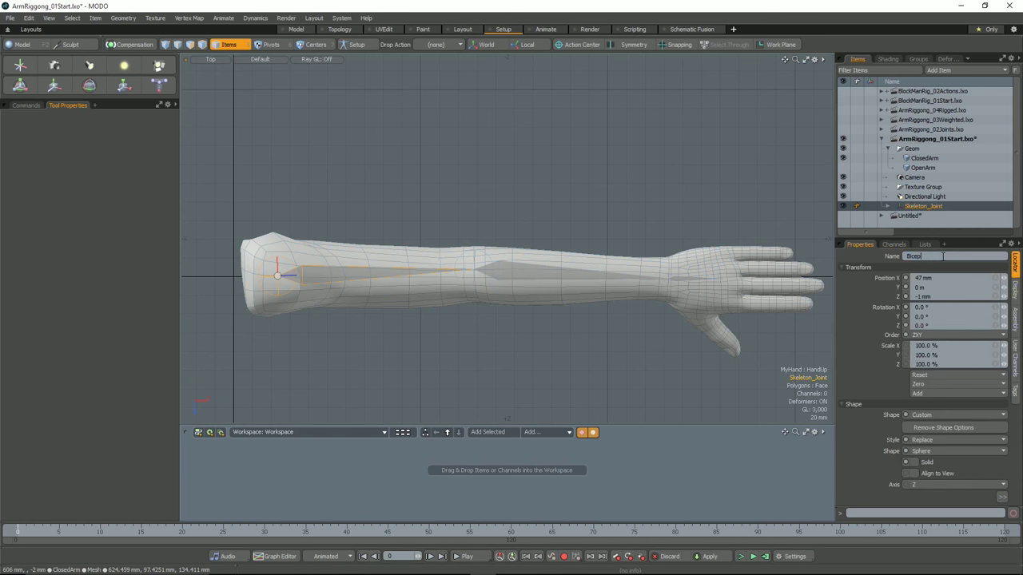
{"action": "left_click", "coordinate": [572, 275]}
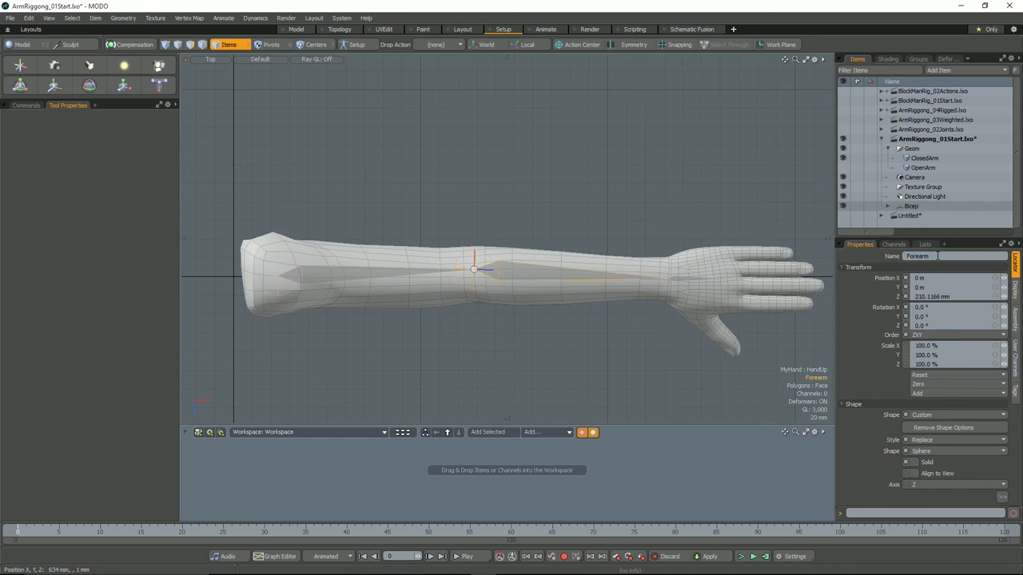
{"action": "left_click", "coordinate": [668, 278]}
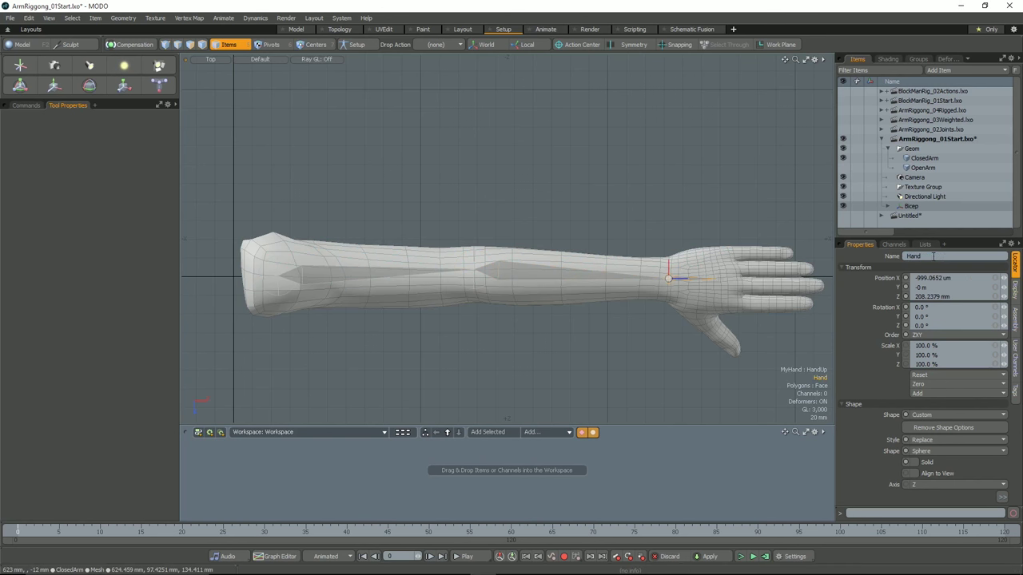
{"action": "left_click", "coordinate": [717, 279]}
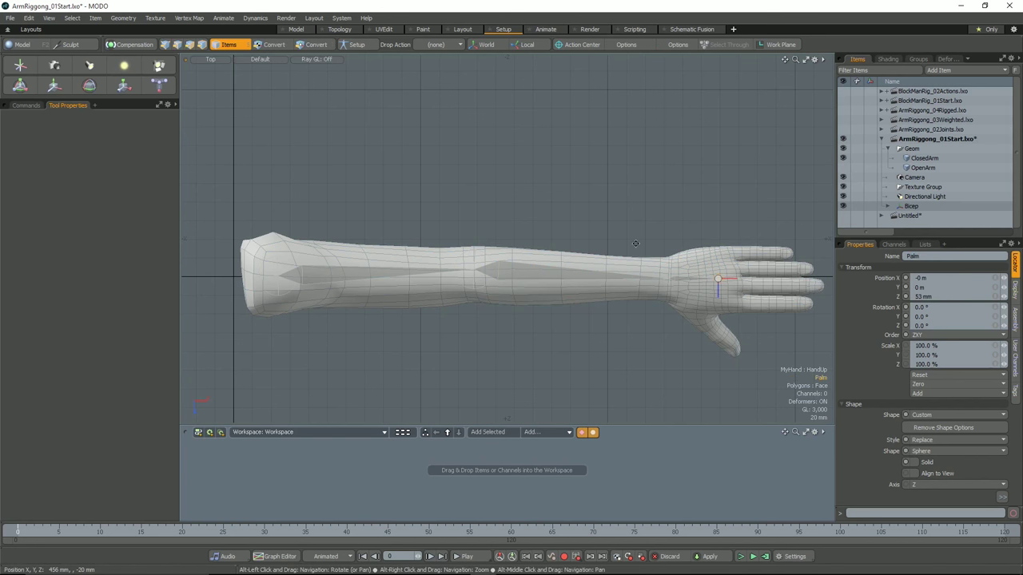
In the Perspective view, lower the Bicep joint to about Y -10 mm so the chain sits inside the arm mesh.
{"action": "left_click_drag", "start_coordinate": [653, 221], "coordinate": [616, 221], "text": "alt"}
{"action": "key", "text": "ctrl+space"}
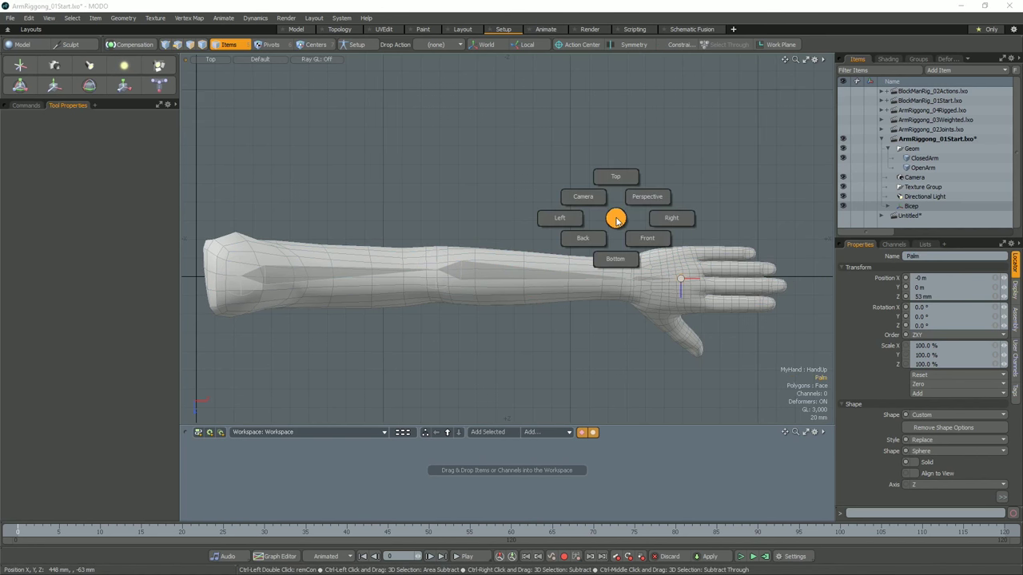
{"action": "left_click", "coordinate": [645, 199]}
{"action": "left_click_drag", "start_coordinate": [623, 239], "coordinate": [466, 201], "text": "alt"}
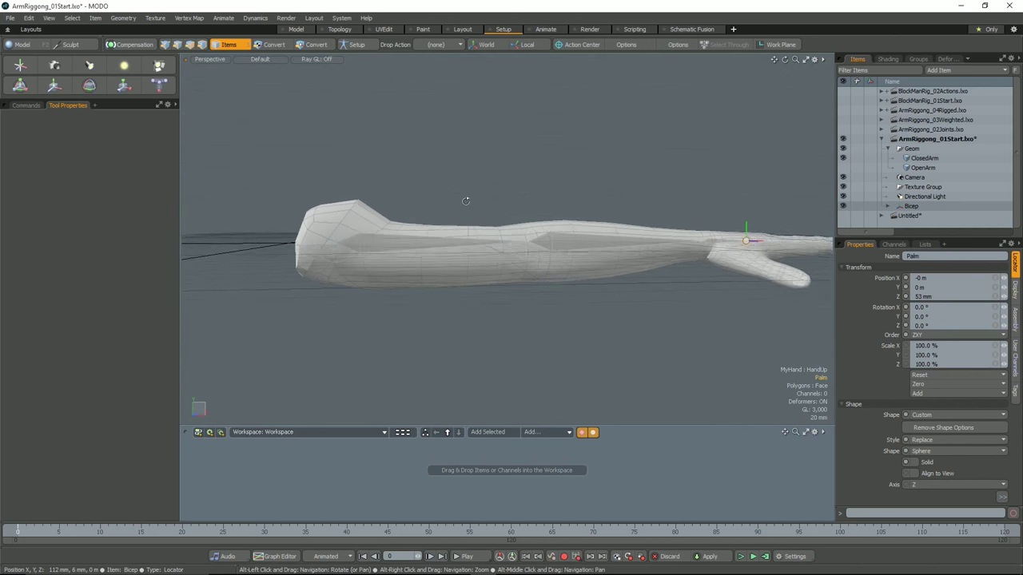
{"action": "left_click", "coordinate": [414, 247]}
{"action": "left_click_drag", "start_coordinate": [413, 246], "coordinate": [554, 243], "text": "alt"}
{"action": "left_click", "coordinate": [519, 205]}
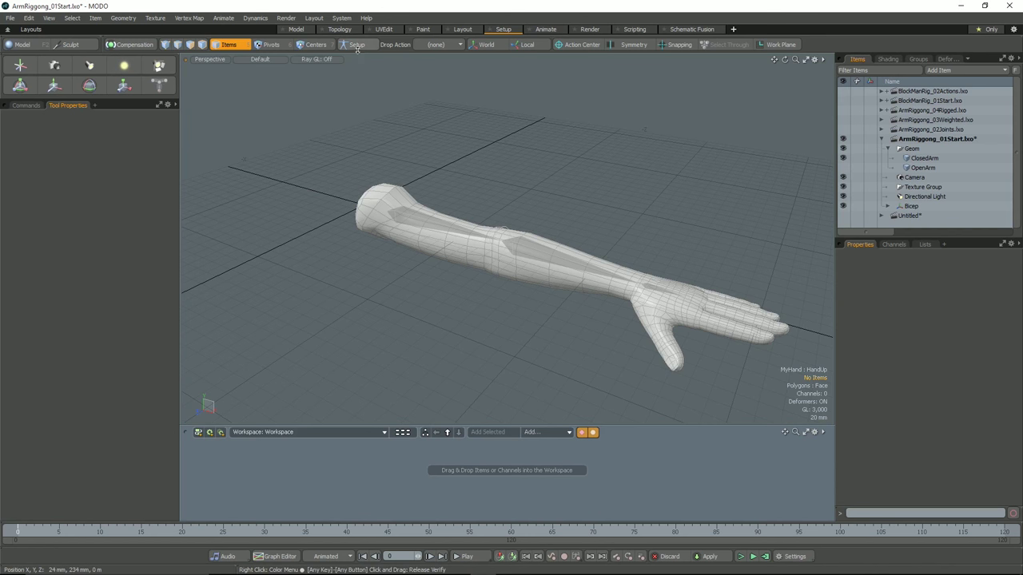
{"action": "left_click_drag", "start_coordinate": [503, 157], "coordinate": [440, 217], "text": "alt"}
{"action": "left_click", "coordinate": [431, 234]}
{"action": "key", "text": "w"}
{"action": "left_click_drag", "start_coordinate": [358, 202], "coordinate": [580, 201]}
{"action": "key", "text": "space"}
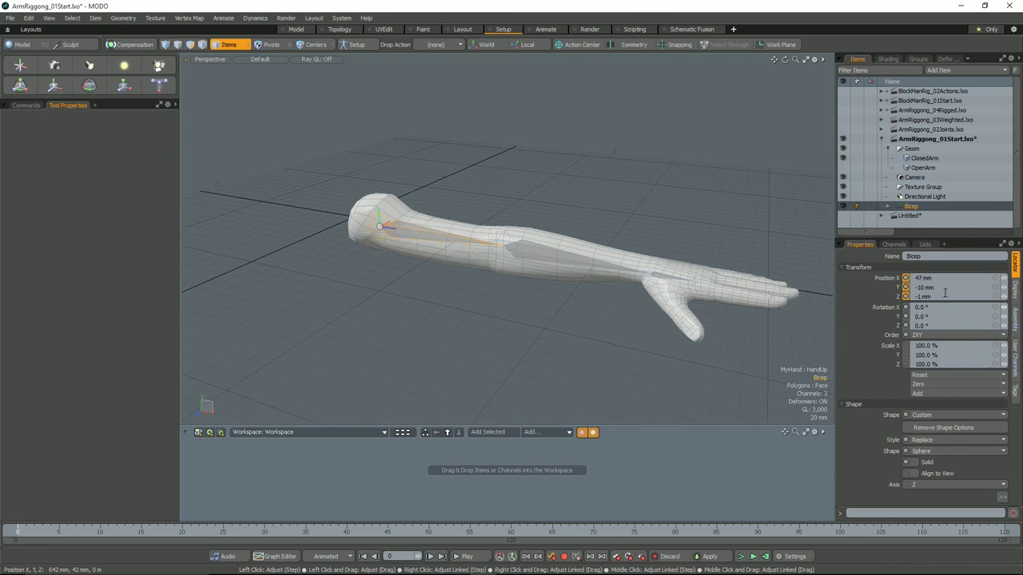
Zero the Bicep joint's position so its current placement becomes its rest position.
{"action": "left_click", "coordinate": [929, 385]}
{"action": "left_click", "coordinate": [928, 384]}
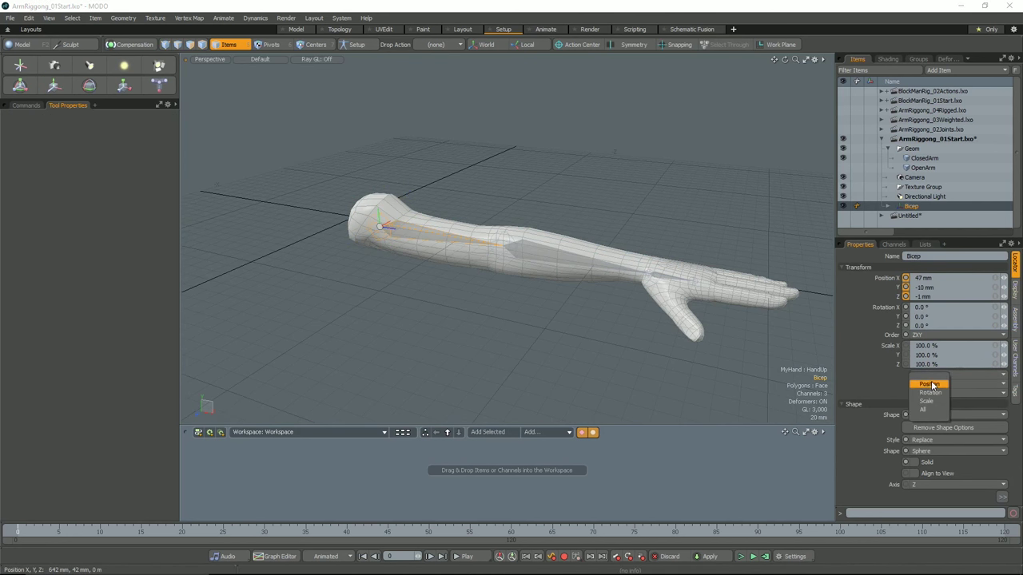
{"action": "left_click_drag", "start_coordinate": [624, 240], "coordinate": [514, 317], "text": "alt"}
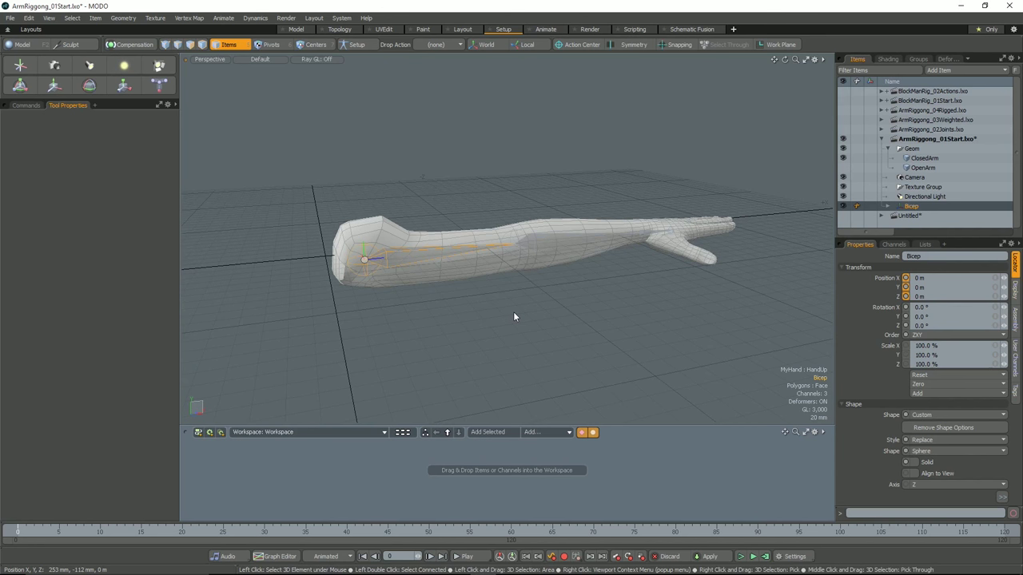
{"action": "left_click_drag", "start_coordinate": [514, 317], "coordinate": [543, 309], "text": "alt"}
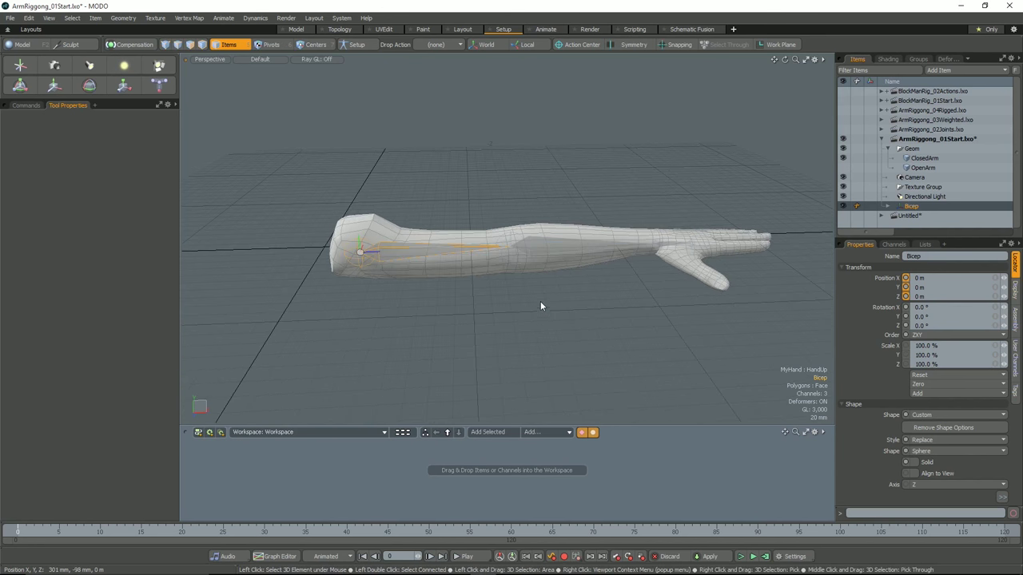
Turn on Setup mode and zero the positions of all four joints in the arm chain.
{"action": "left_click", "coordinate": [357, 45]}
{"action": "left_click_drag", "start_coordinate": [554, 190], "coordinate": [562, 223], "text": "alt"}
{"action": "double_click", "coordinate": [514, 254]}
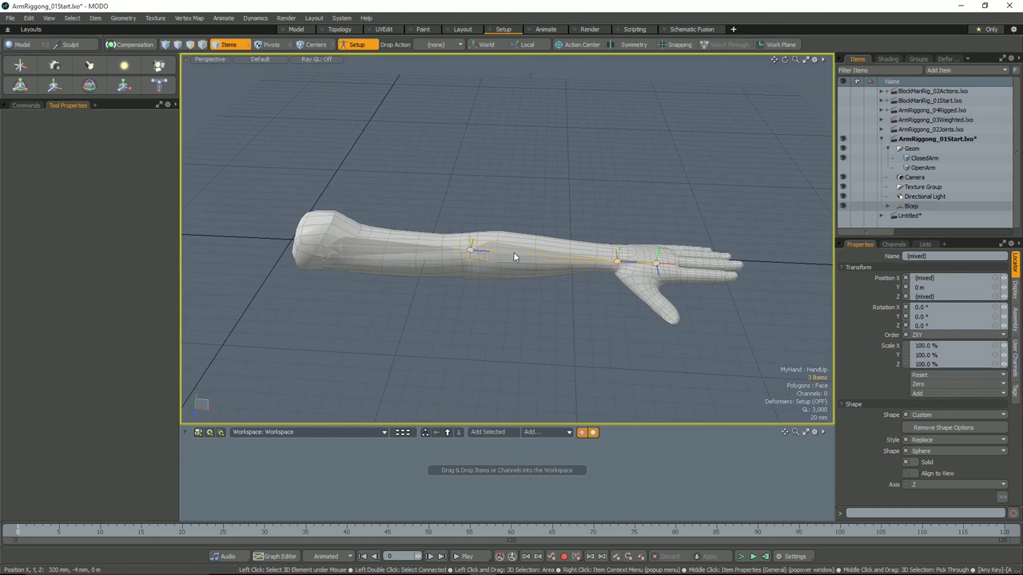
{"action": "left_click", "coordinate": [527, 282]}
{"action": "left_click", "coordinate": [519, 255]}
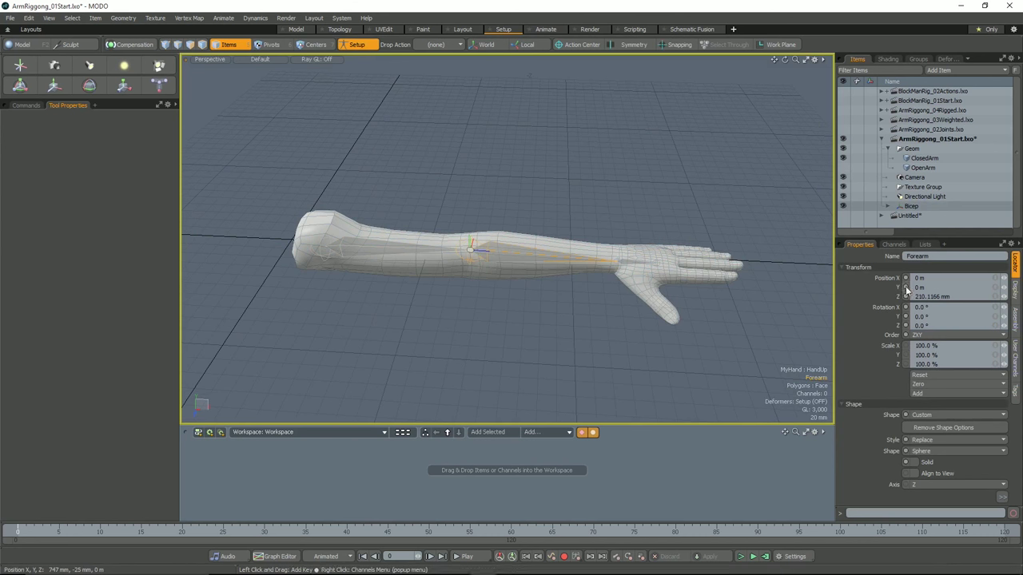
{"action": "left_click", "coordinate": [370, 251]}
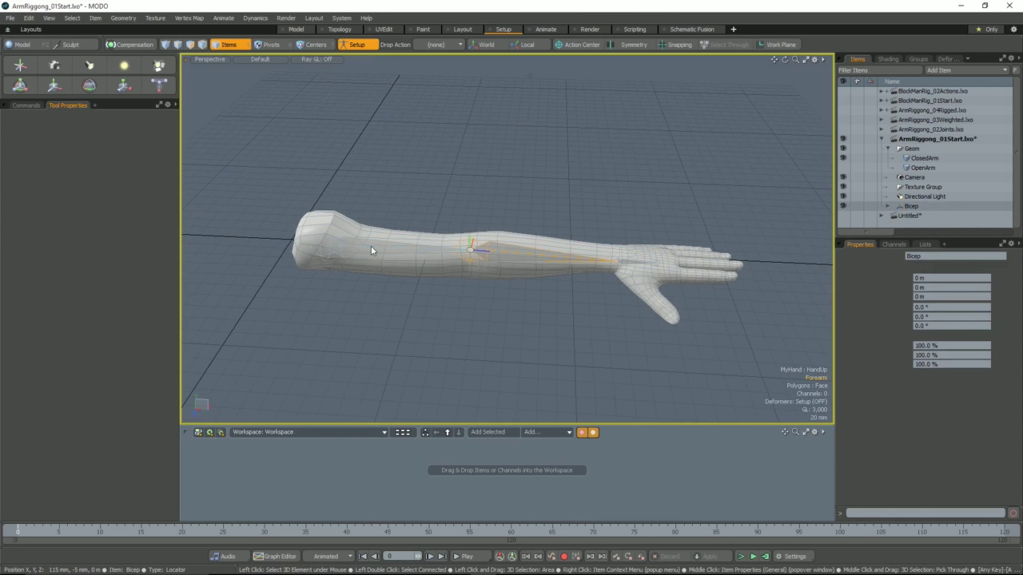
{"action": "double_click", "coordinate": [371, 250]}
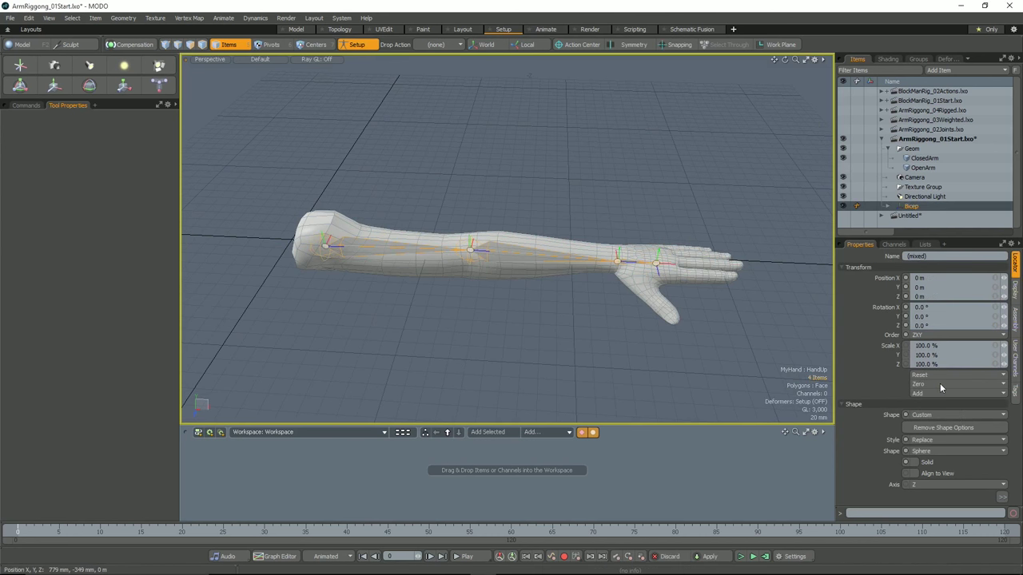
In the Front view of the hand, draw a four-joint skeleton chain along the finger from the knuckle to the fingertip.
{"action": "left_click_drag", "start_coordinate": [525, 240], "coordinate": [573, 353], "text": "alt"}
{"action": "left_click", "coordinate": [583, 313]}
{"action": "left_click_drag", "start_coordinate": [583, 313], "coordinate": [599, 248], "text": "alt"}
{"action": "middle_click_drag", "start_coordinate": [643, 239], "coordinate": [589, 260], "text": "alt"}
{"action": "scroll", "coordinate": [589, 259], "scroll_direction": "up", "scroll_amount": 5}
{"action": "mouse_move", "coordinate": [588, 258]}
{"action": "left_mouse_down", "text": "alt"}
{"action": "mouse_move", "coordinate": [587, 242]}
{"action": "mouse_move", "coordinate": [598, 253]}
{"action": "left_mouse_up", "text": "alt"}
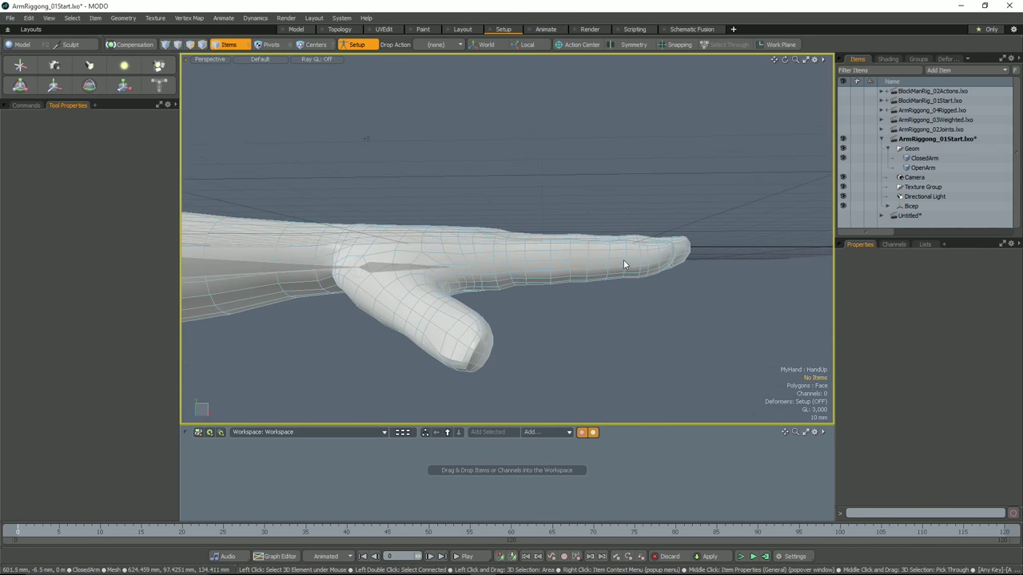
{"action": "key", "text": "ctrl+space"}
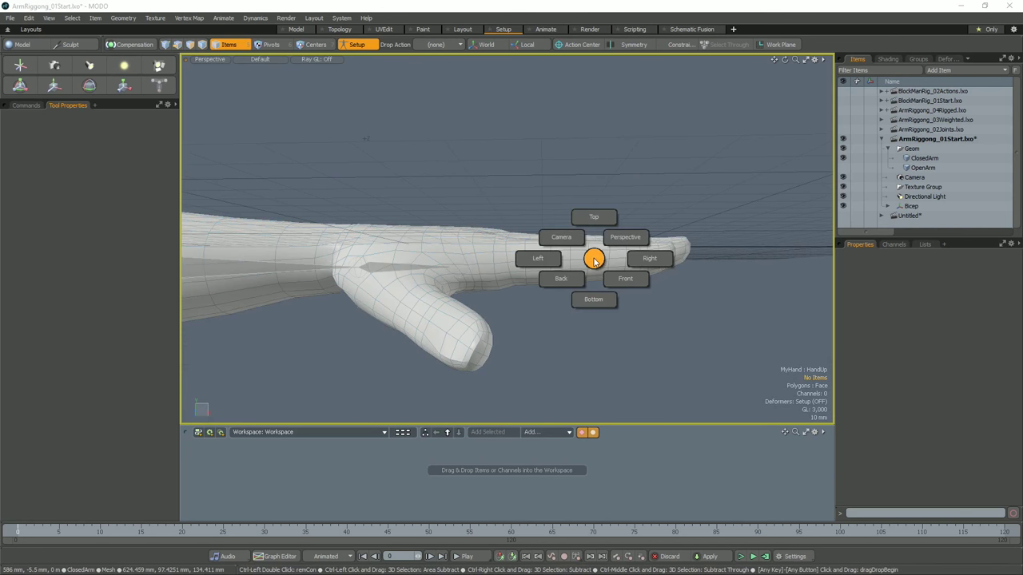
{"action": "left_click", "coordinate": [631, 276]}
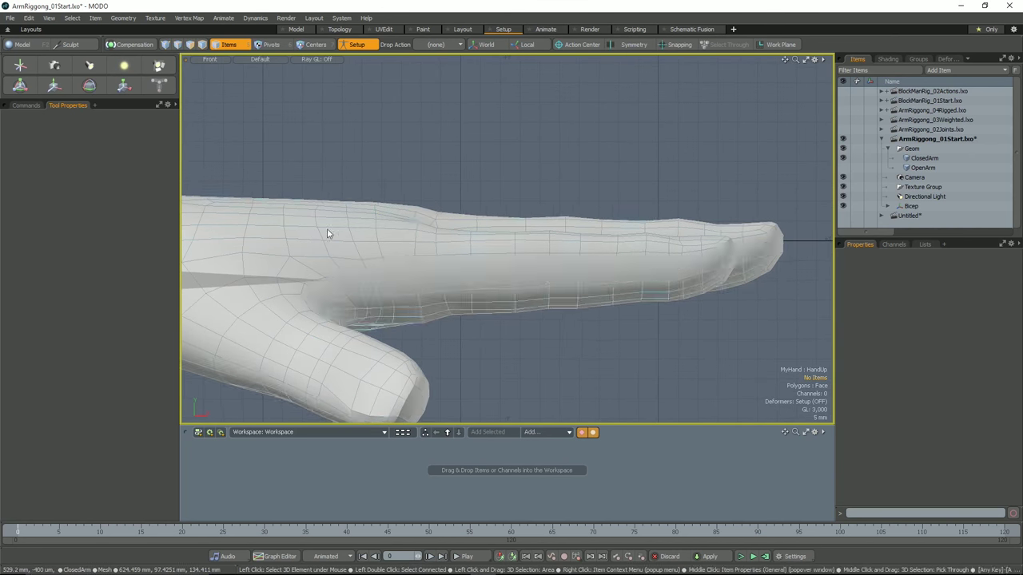
{"action": "left_click", "coordinate": [27, 105]}
{"action": "left_click", "coordinate": [26, 142]}
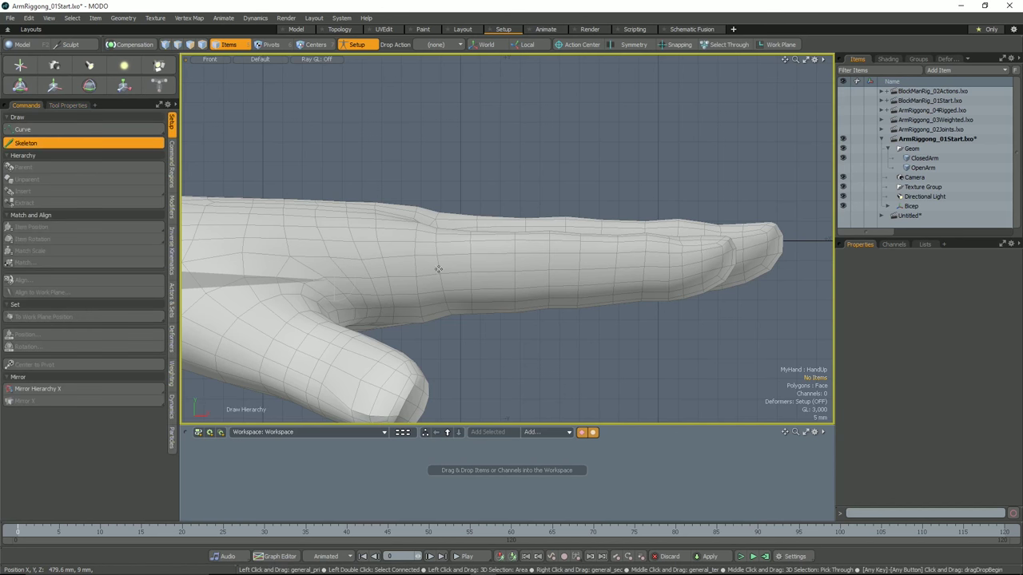
{"action": "left_click", "coordinate": [414, 268]}
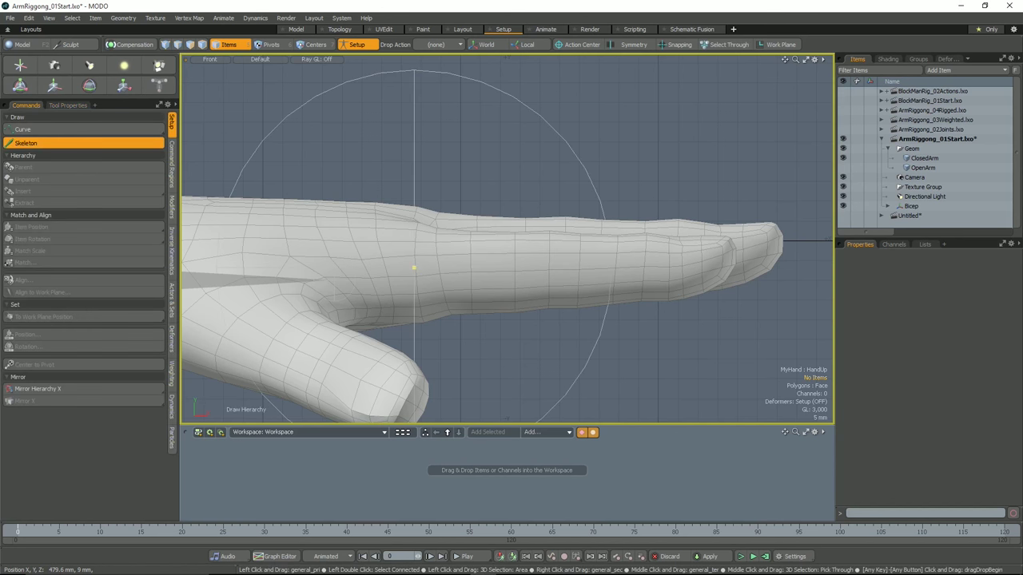
{"action": "left_click", "coordinate": [549, 262]}
{"action": "left_click", "coordinate": [643, 261]}
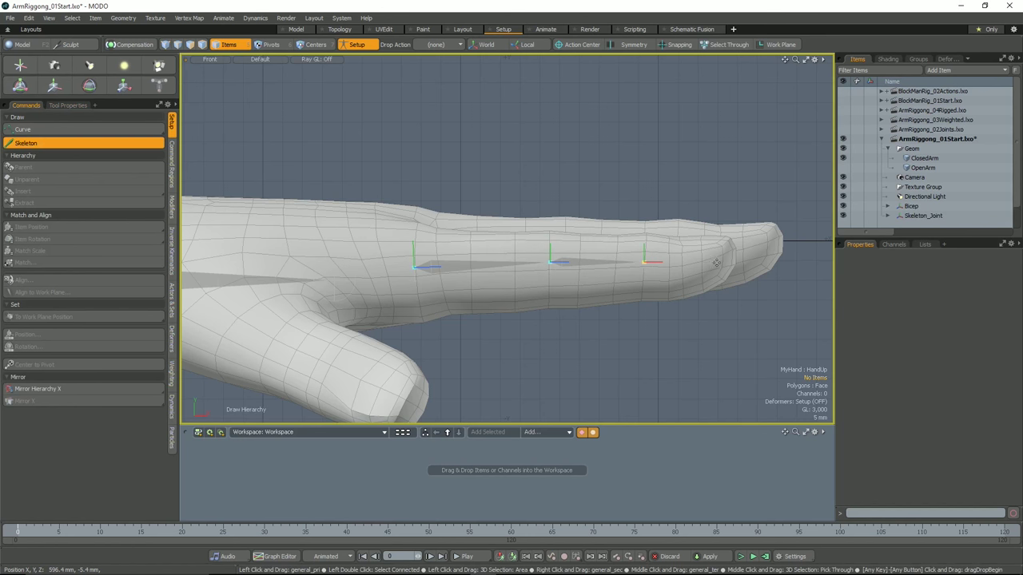
{"action": "left_click", "coordinate": [716, 263]}
Finish drawing and, in the Perspective view, move the finger chain's root joint sideways into the index finger at about Z 29.8 mm.
{"action": "left_click_drag", "start_coordinate": [623, 303], "coordinate": [634, 299], "text": "alt"}
{"action": "key", "text": "ctrl+space"}
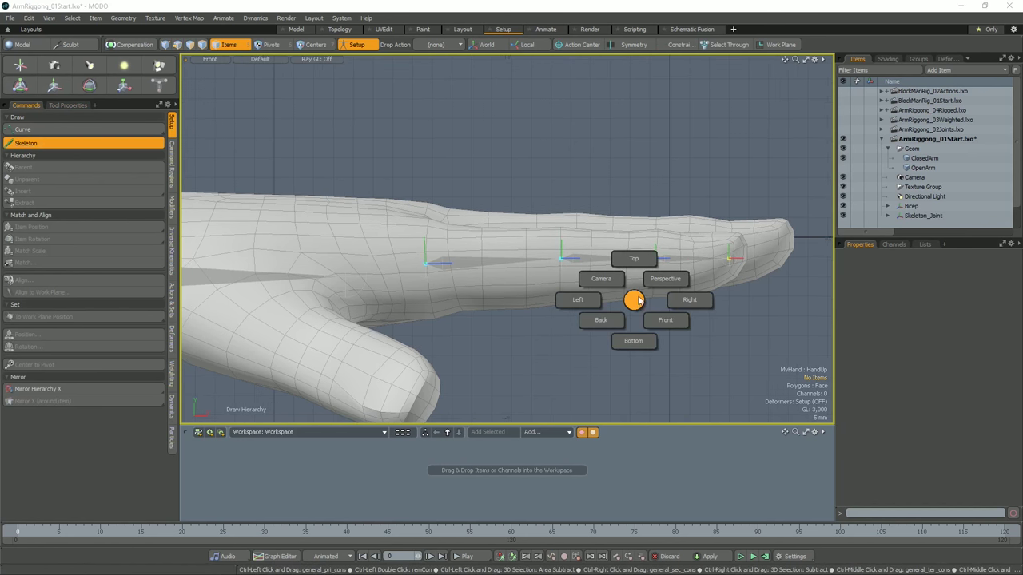
{"action": "left_click", "coordinate": [665, 278]}
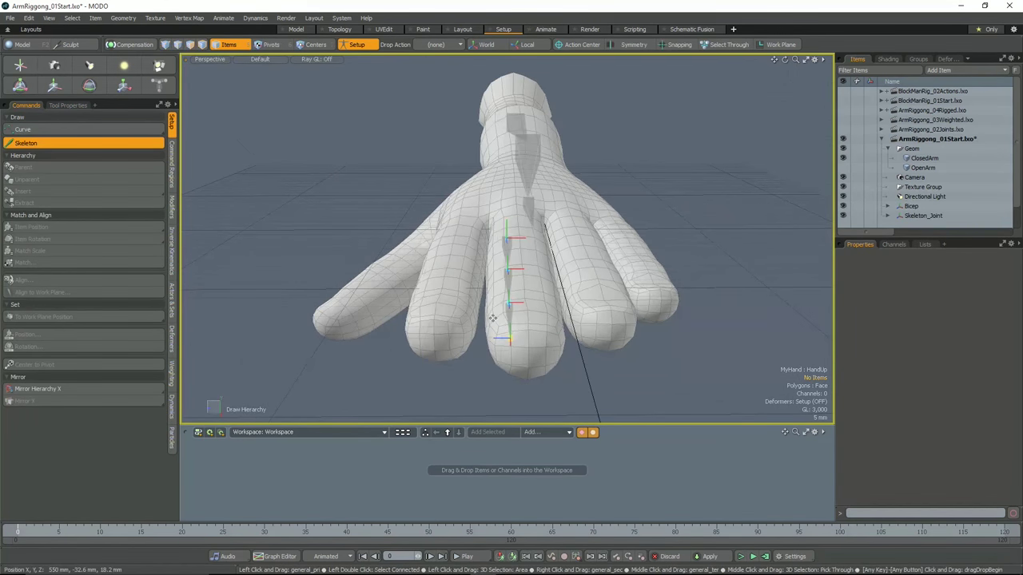
{"action": "key", "text": "q"}
{"action": "left_click", "coordinate": [508, 243]}
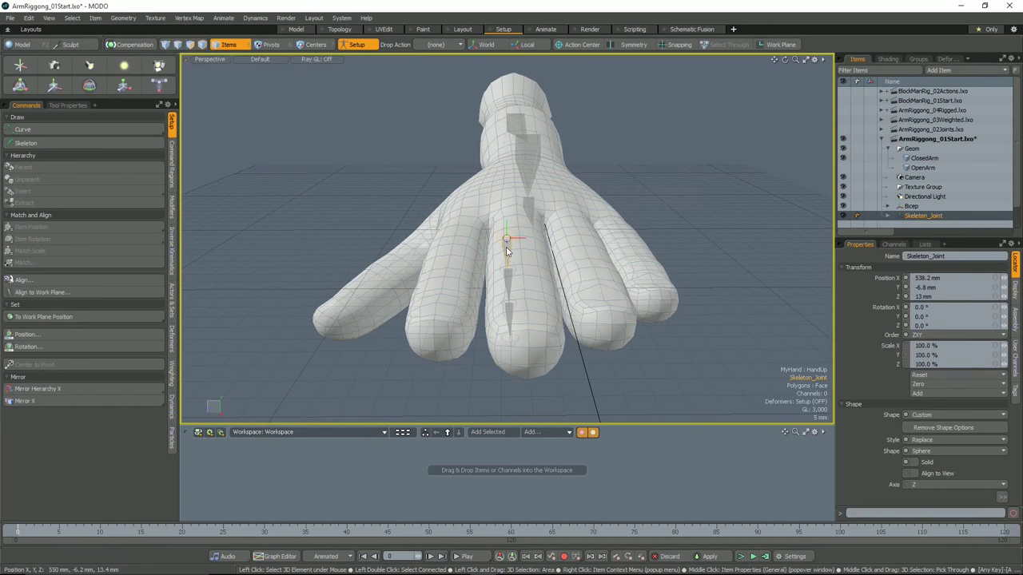
{"action": "key", "text": "w"}
{"action": "left_click_drag", "start_coordinate": [513, 242], "coordinate": [464, 239]}
{"action": "left_click_drag", "start_coordinate": [465, 282], "coordinate": [591, 284], "text": "alt"}
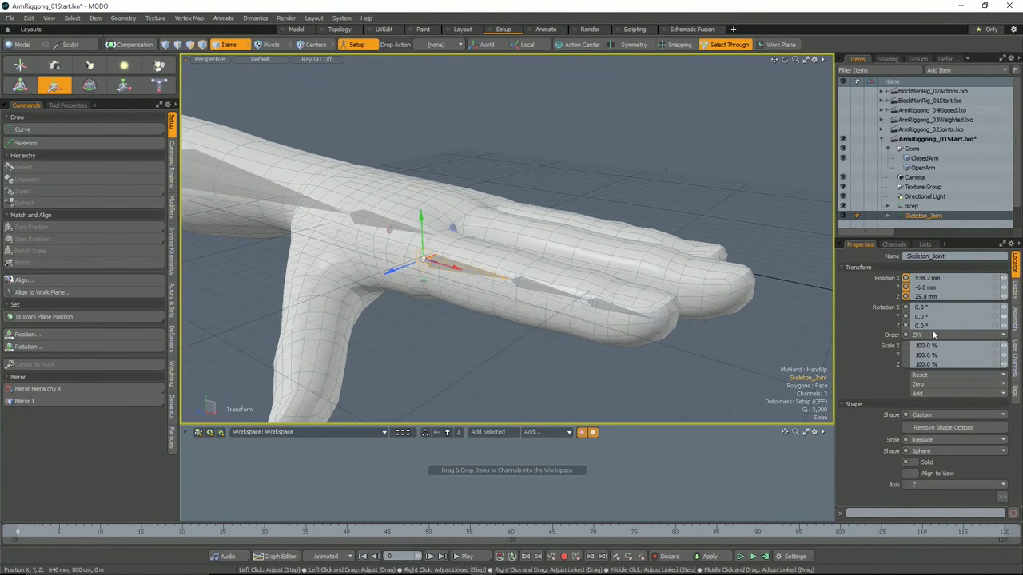
Zero all transforms of the index finger's root joint, then zero the whole four-joint finger chain and show its channels.
{"action": "left_click", "coordinate": [952, 384]}
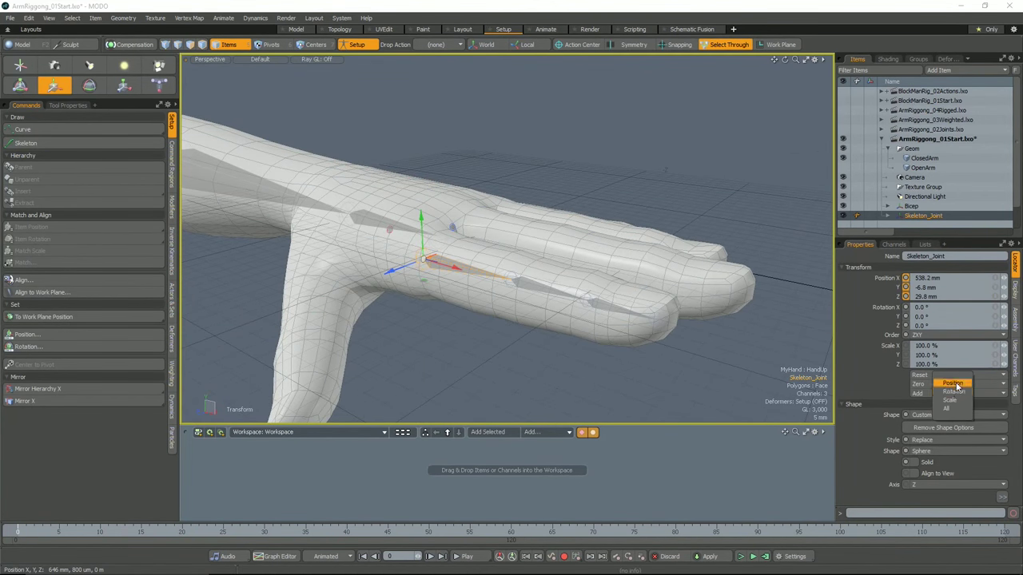
{"action": "left_click", "coordinate": [953, 407]}
{"action": "left_click_drag", "start_coordinate": [548, 335], "coordinate": [639, 350], "text": "alt"}
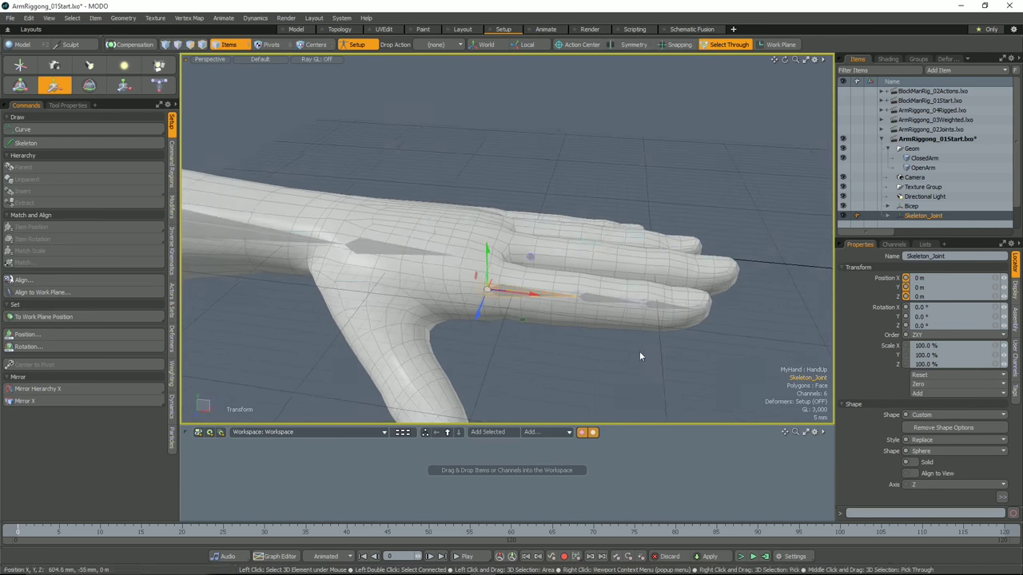
{"action": "double_click", "coordinate": [550, 294]}
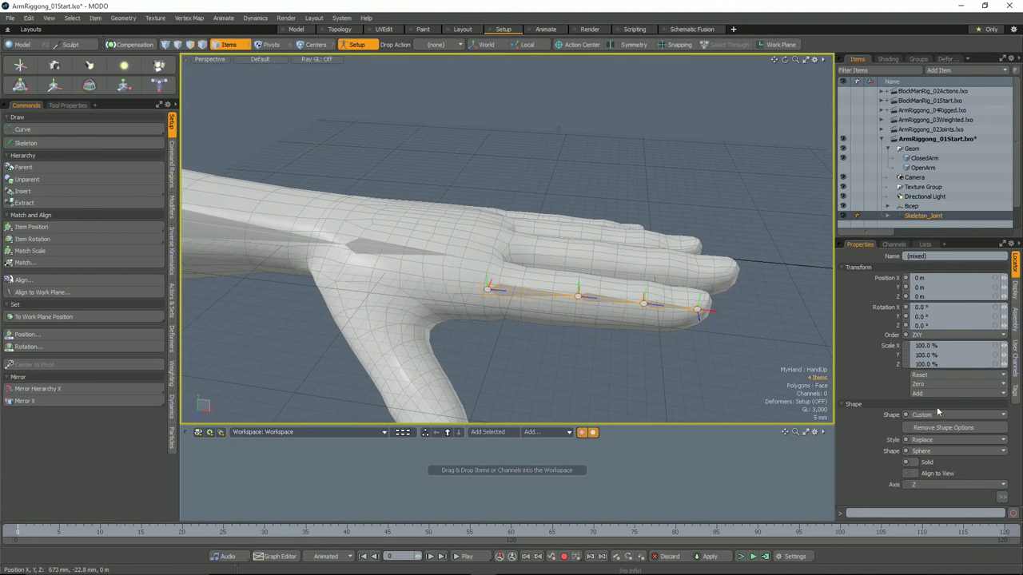
{"action": "left_click", "coordinate": [894, 244]}
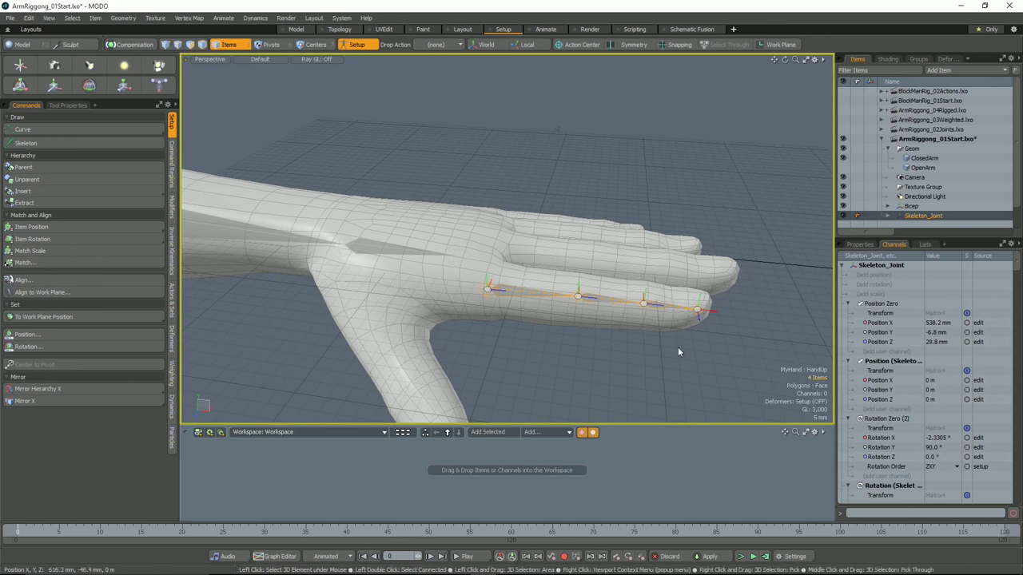
Expand the index finger's joint hierarchy in the item list and rename all four selected joints to Index1.
{"action": "left_click_drag", "start_coordinate": [678, 346], "coordinate": [799, 224], "text": "alt"}
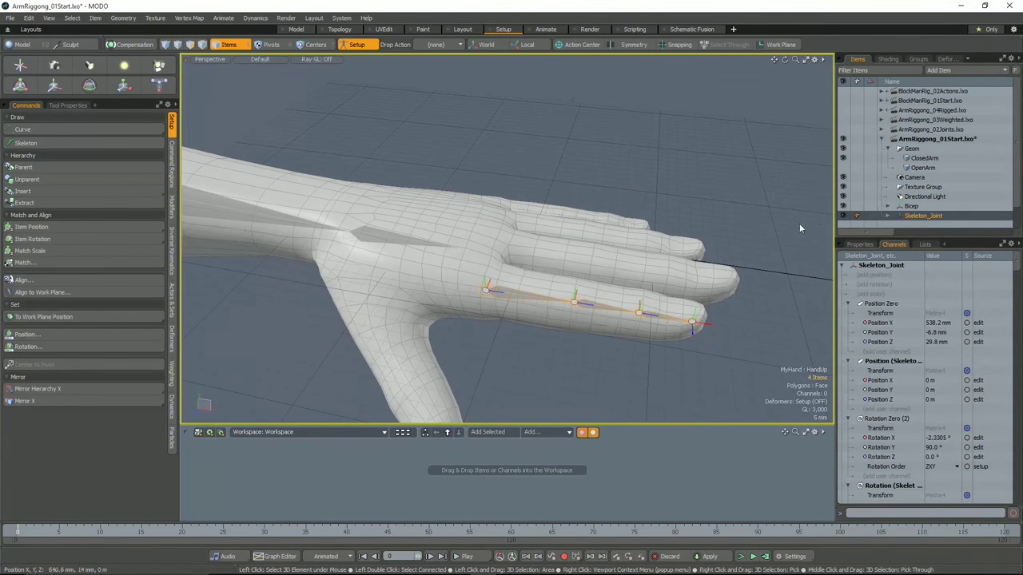
{"action": "left_click", "coordinate": [889, 217]}
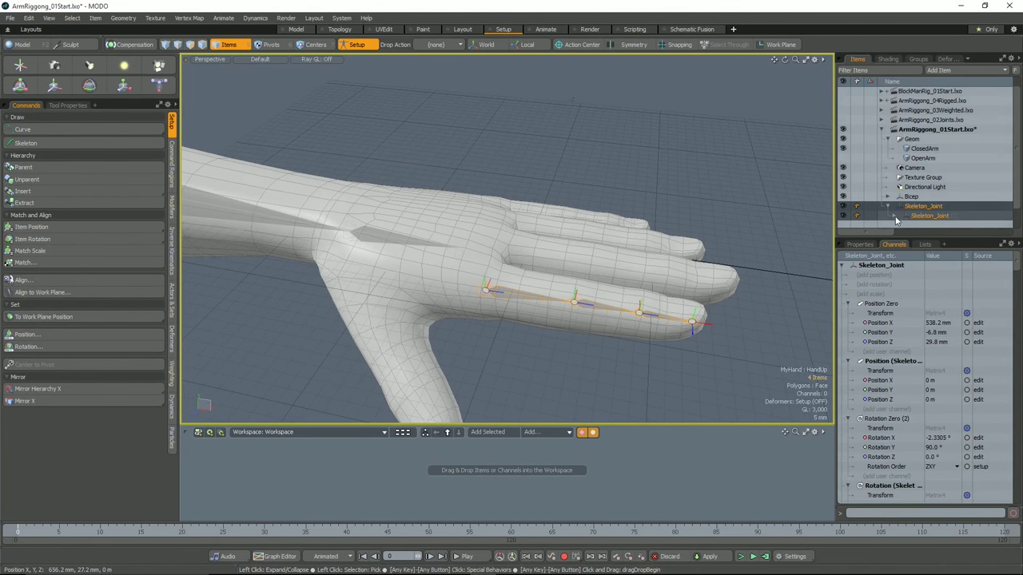
{"action": "left_click", "coordinate": [894, 215]}
{"action": "left_click", "coordinate": [900, 216]}
{"action": "left_click", "coordinate": [872, 244]}
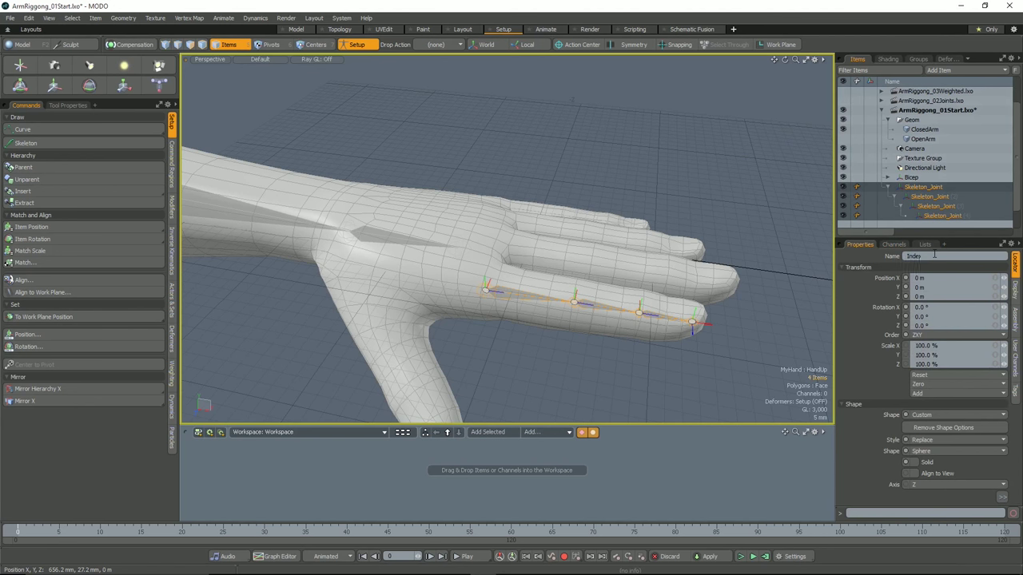
Rename the index finger's second, third and fourth joints to Index2, Index3 and Index4.
{"action": "left_click", "coordinate": [927, 197]}
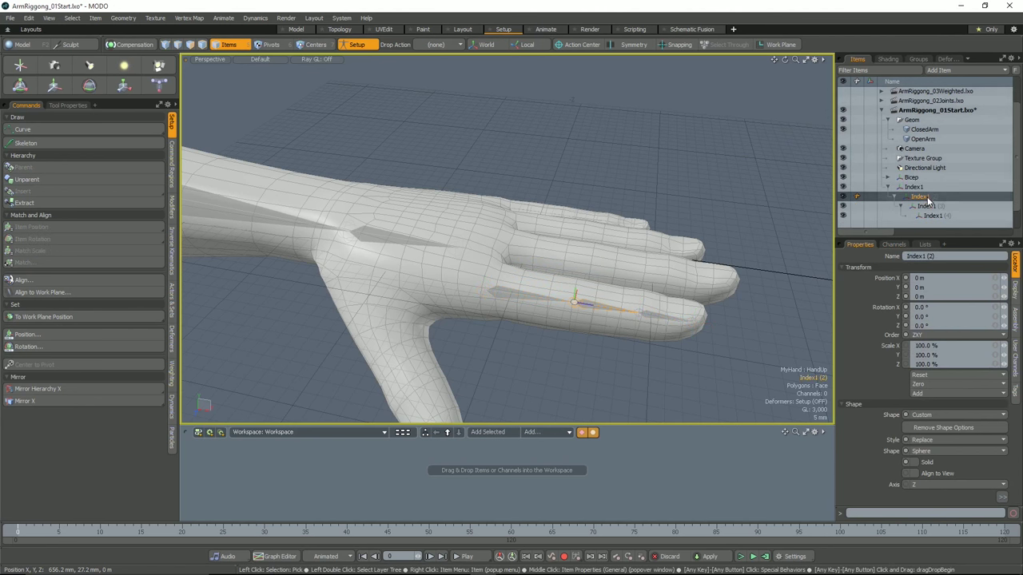
{"action": "left_click", "coordinate": [938, 256]}
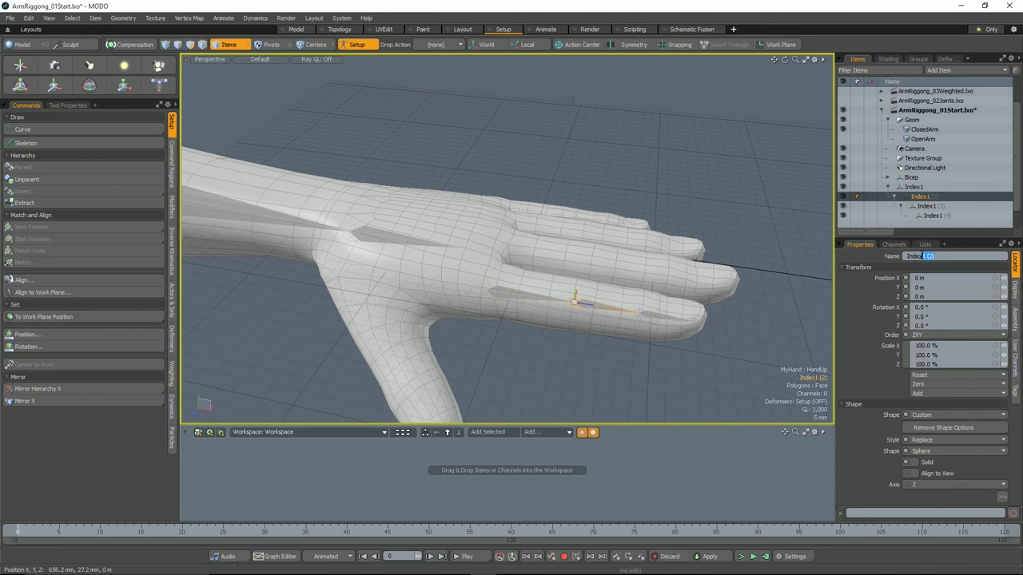
{"action": "left_click", "coordinate": [937, 207]}
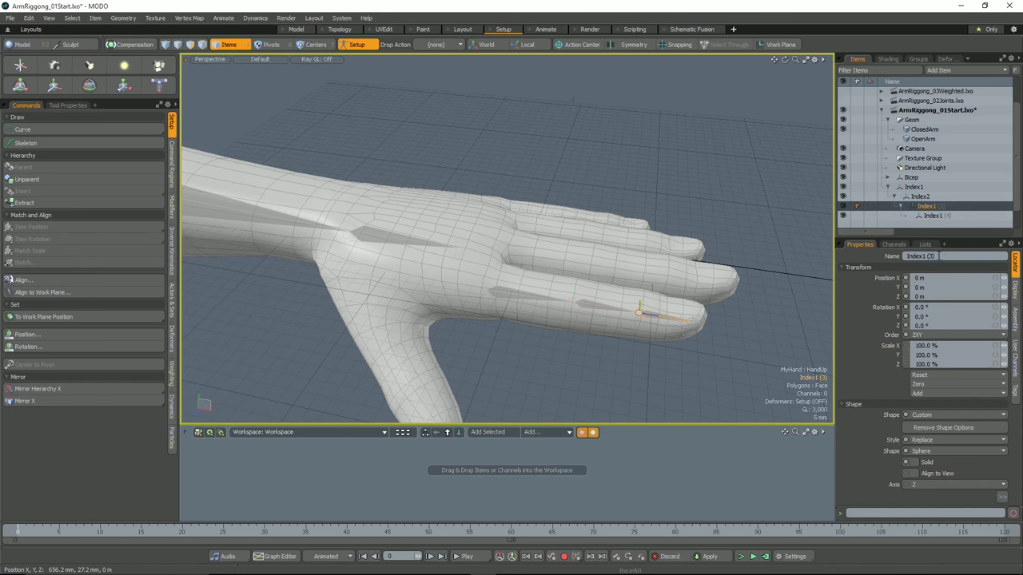
{"action": "type", "text": "3"}
{"action": "key", "text": "Return"}
{"action": "key", "text": "Down"}
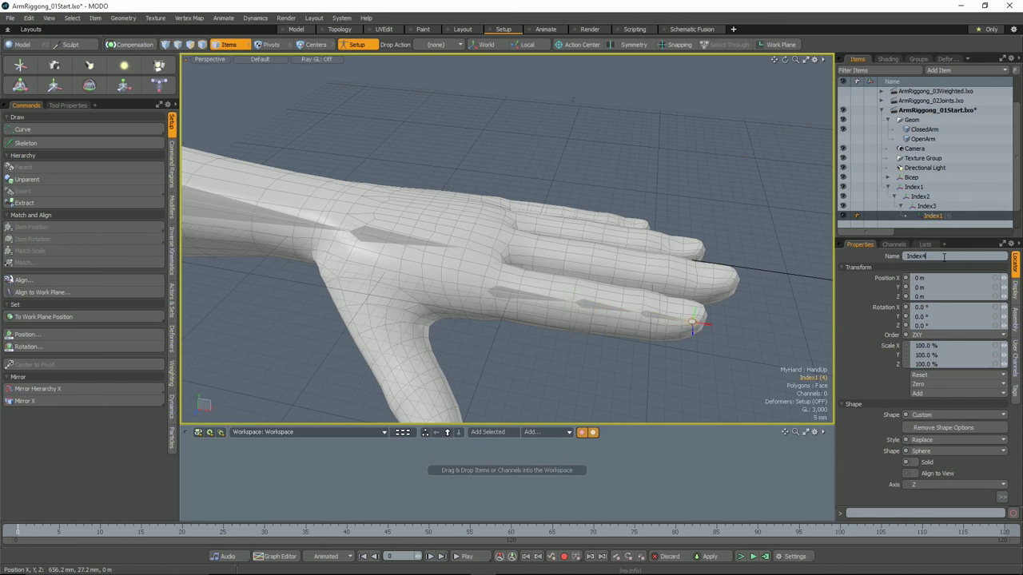
Select the Index1 root joint and duplicate the index finger's joint hierarchy.
{"action": "left_click", "coordinate": [523, 299]}
{"action": "left_click_drag", "start_coordinate": [589, 292], "coordinate": [555, 291], "text": "alt"}
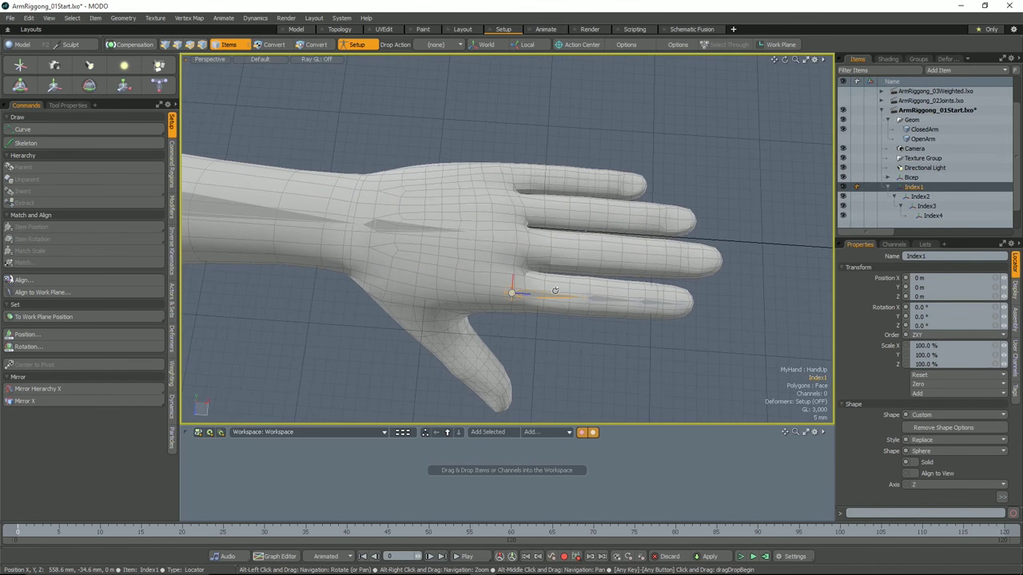
{"action": "right_click", "coordinate": [855, 187]}
{"action": "left_click", "coordinate": [905, 385]}
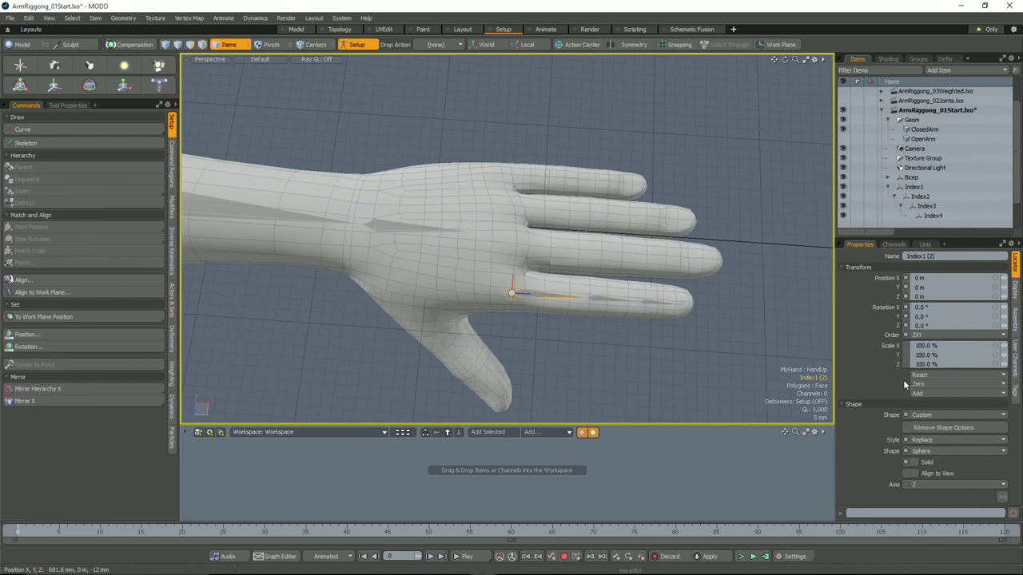
In the Top view, move the duplicated root joint into the middle finger at about X 1 mm and Z -19.6 mm.
{"action": "key", "text": "y"}
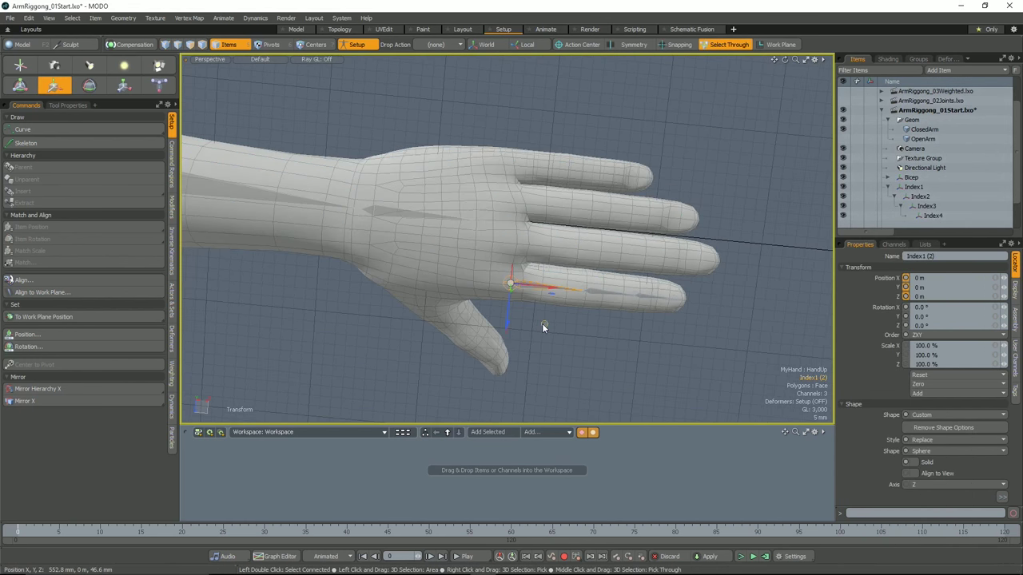
{"action": "left_click_drag", "start_coordinate": [543, 323], "coordinate": [550, 281]}
{"action": "key", "text": "ctrl+space"}
{"action": "left_click", "coordinate": [549, 238]}
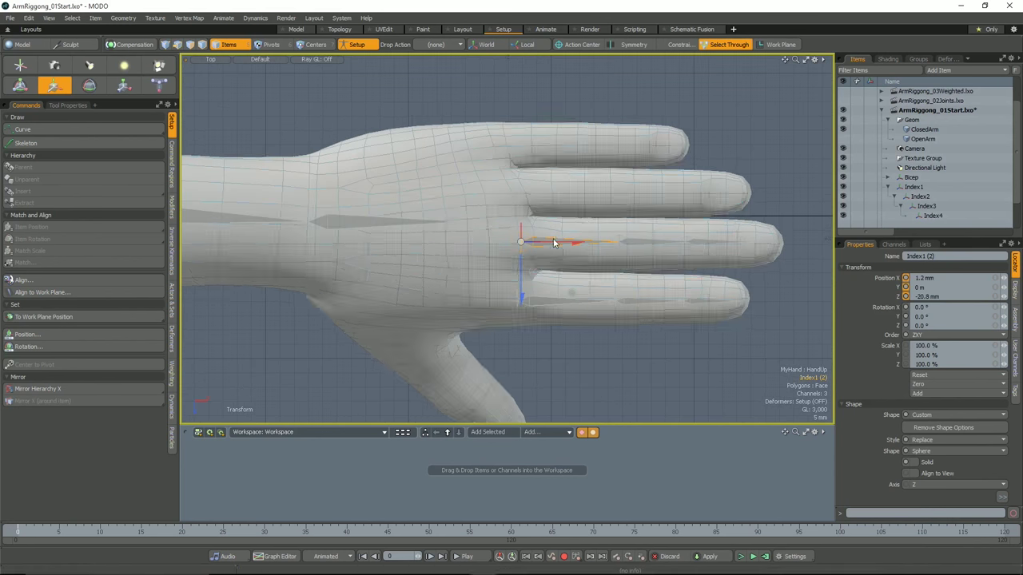
{"action": "left_click_drag", "start_coordinate": [570, 308], "coordinate": [570, 309]}
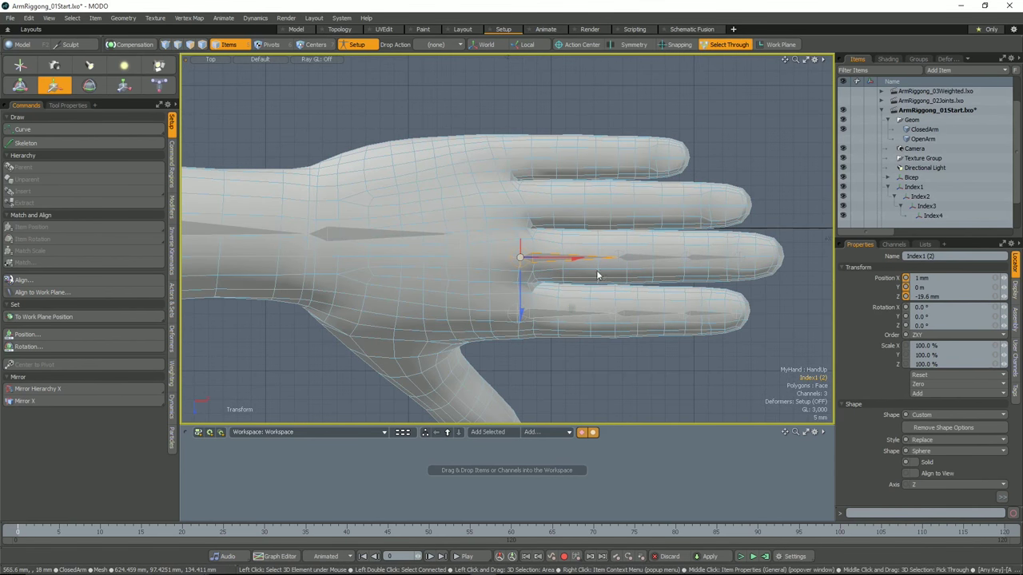
Slide the middle finger's second joint to about Z 3.2 mm and its third joint to about Z 5 mm.
{"action": "left_click", "coordinate": [626, 257]}
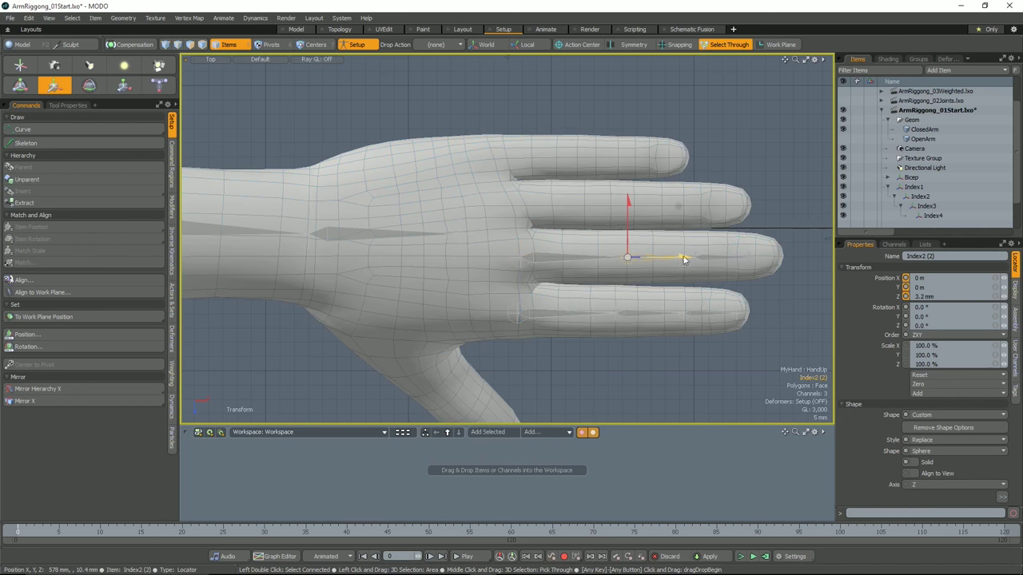
{"action": "left_click", "coordinate": [719, 258]}
{"action": "left_click_drag", "start_coordinate": [719, 258], "coordinate": [733, 258]}
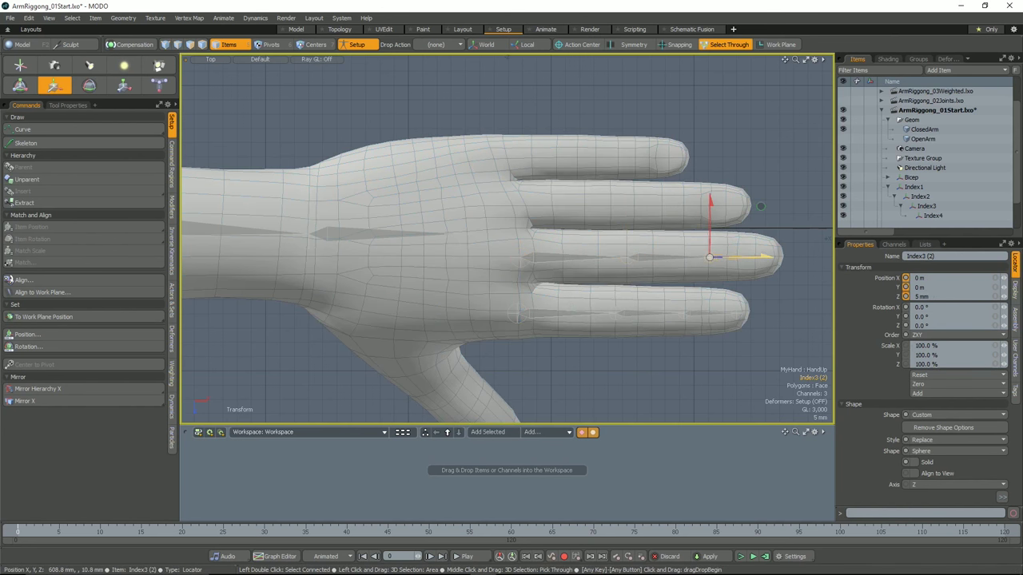
Select the middle finger's root joint and duplicate its joint hierarchy.
{"action": "left_click", "coordinate": [556, 256]}
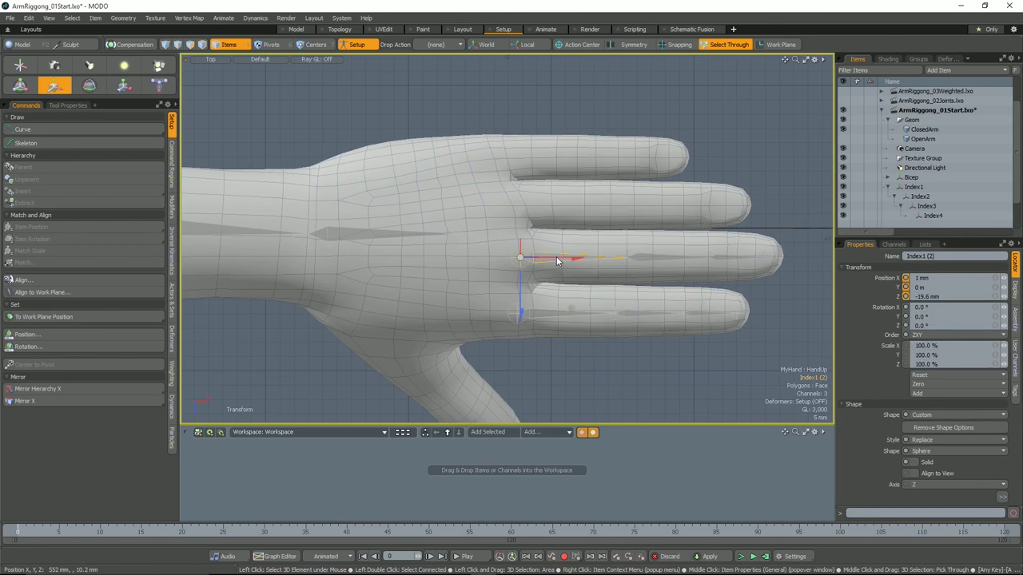
{"action": "scroll", "coordinate": [886, 185], "scroll_direction": "up", "scroll_amount": 1}
{"action": "right_click", "coordinate": [914, 203]}
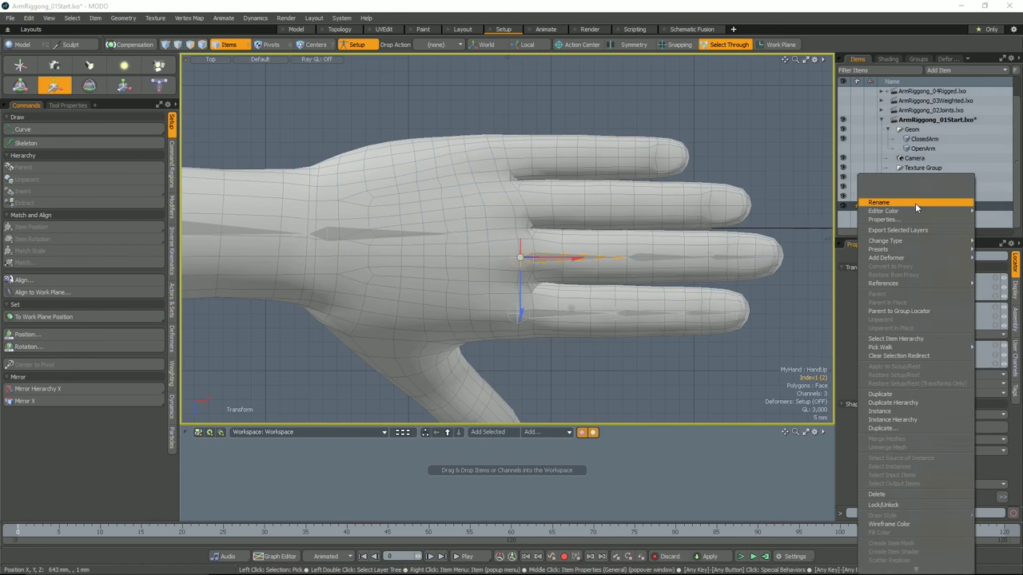
{"action": "left_click", "coordinate": [910, 394]}
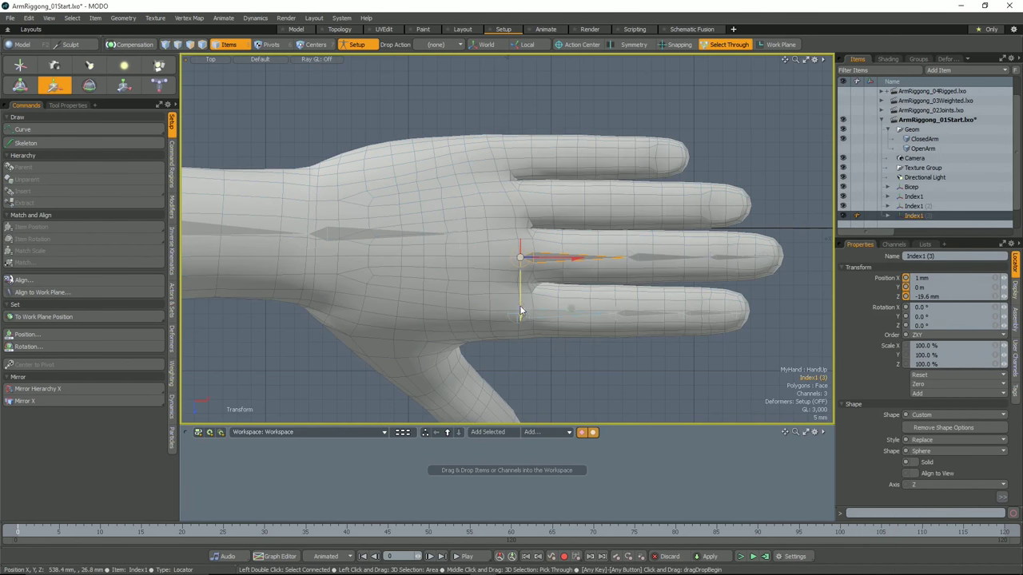
Move the copied chain into the ring finger at about X -1.4 mm, Z -37.8 mm and shift its second and third joints to Z -400 um and 2 mm.
{"action": "left_click_drag", "start_coordinate": [570, 292], "coordinate": [544, 257]}
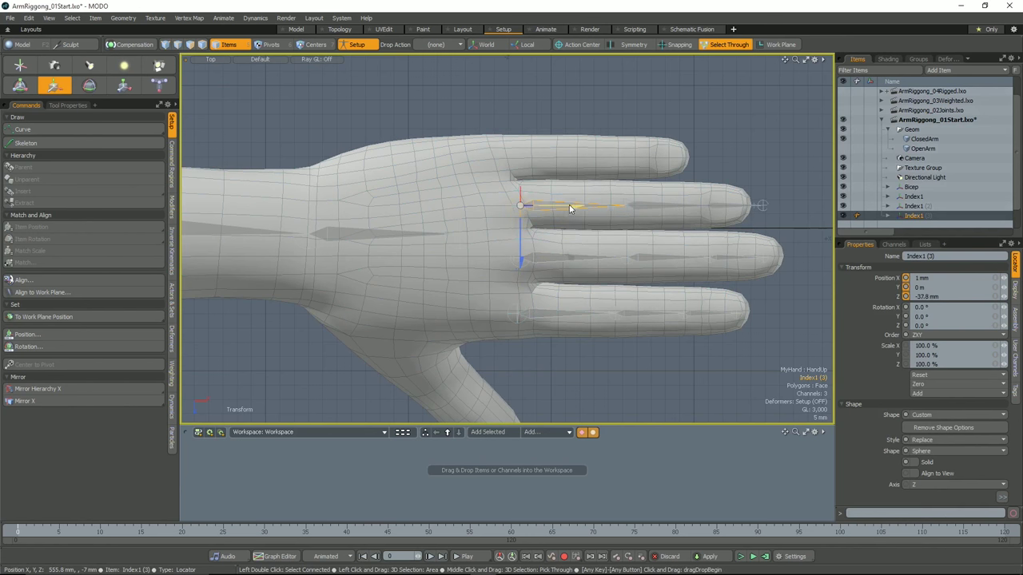
{"action": "left_click_drag", "start_coordinate": [571, 207], "coordinate": [564, 206]}
{"action": "left_click", "coordinate": [640, 204]}
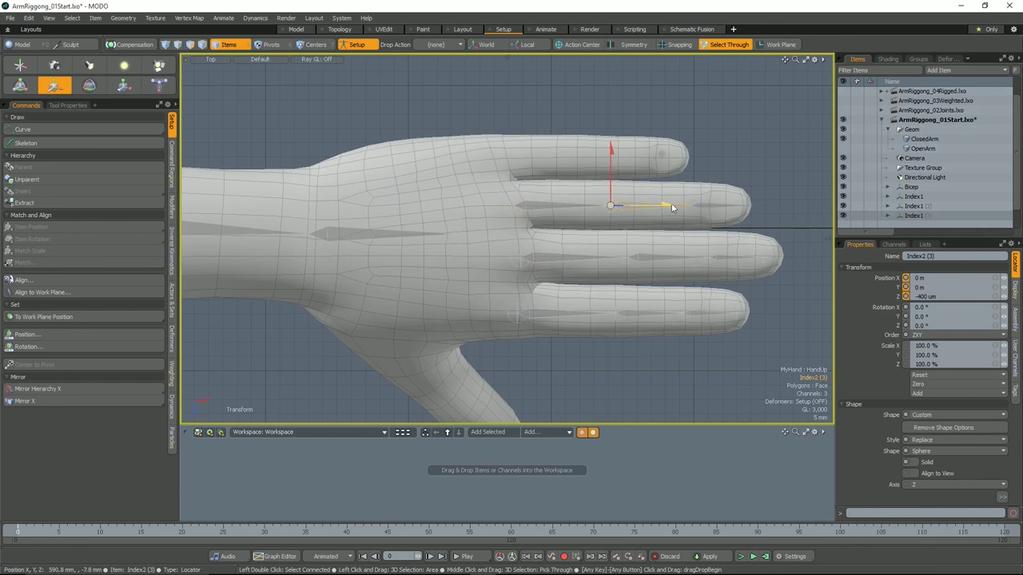
{"action": "left_click", "coordinate": [703, 205]}
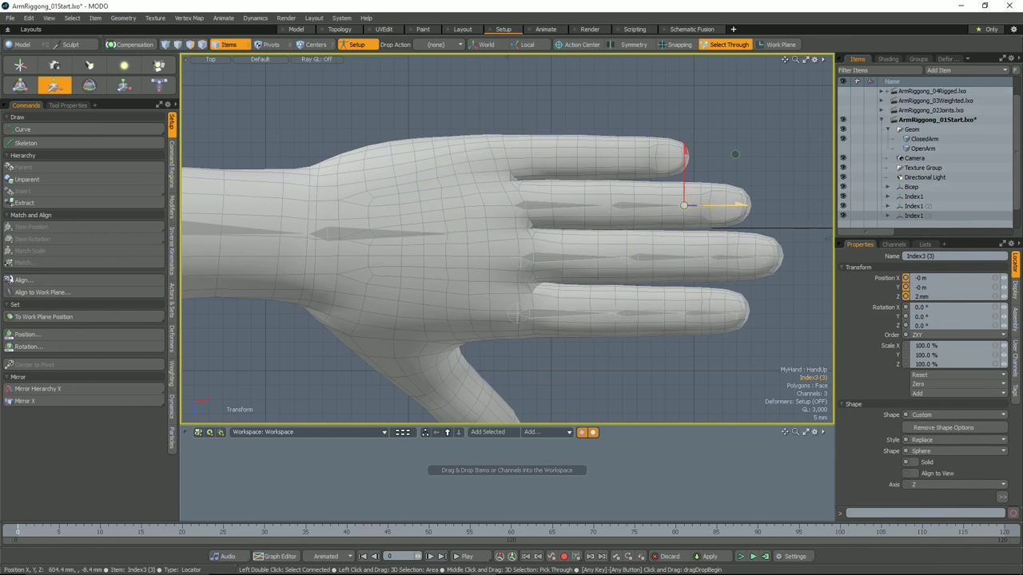
Duplicate the ring finger's joint hierarchy and move the copy's root into the little finger at about X -7.4 mm and Z -54.4 mm.
{"action": "right_click", "coordinate": [918, 216]}
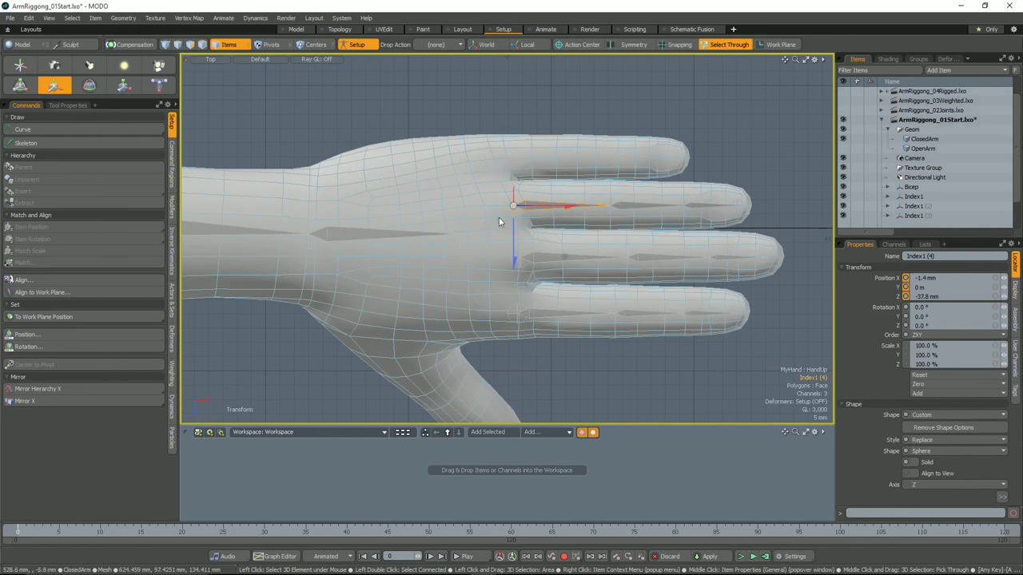
{"action": "left_click_drag", "start_coordinate": [514, 266], "coordinate": [514, 218]}
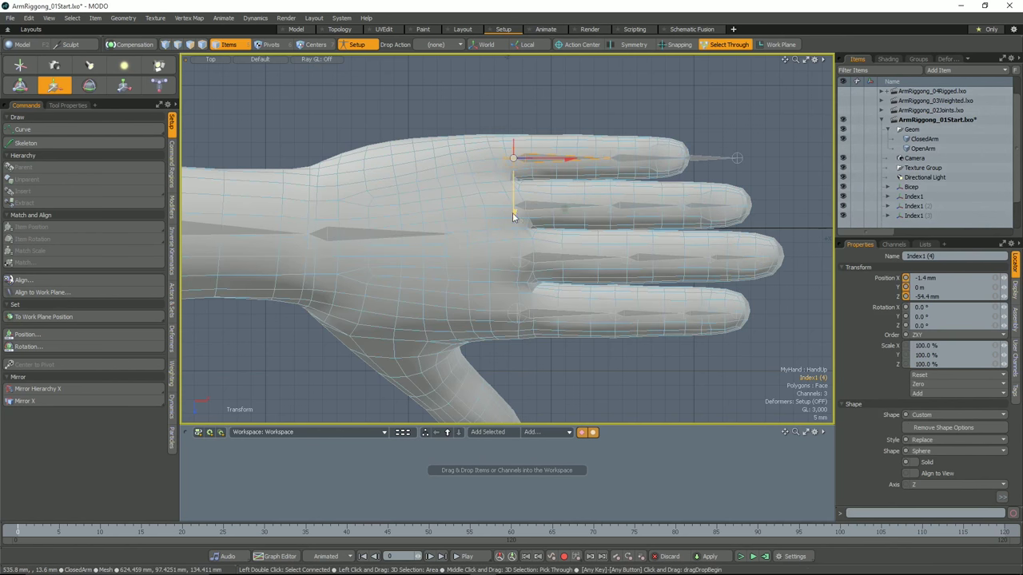
{"action": "left_click_drag", "start_coordinate": [571, 159], "coordinate": [554, 159]}
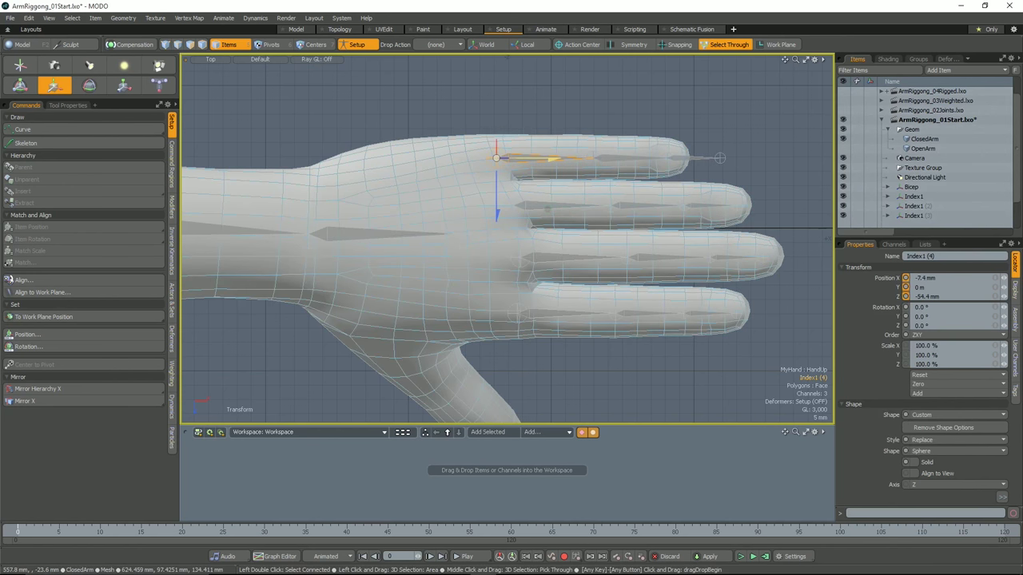
Shorten the little finger's chain by sliding back its second joint, third joint to about Z -3.4 mm and tip joint to about Z -2.2 mm.
{"action": "left_click", "coordinate": [627, 158]}
{"action": "left_click_drag", "start_coordinate": [651, 158], "coordinate": [636, 157]}
{"action": "left_click", "coordinate": [680, 159]}
{"action": "left_click_drag", "start_coordinate": [701, 160], "coordinate": [686, 158]}
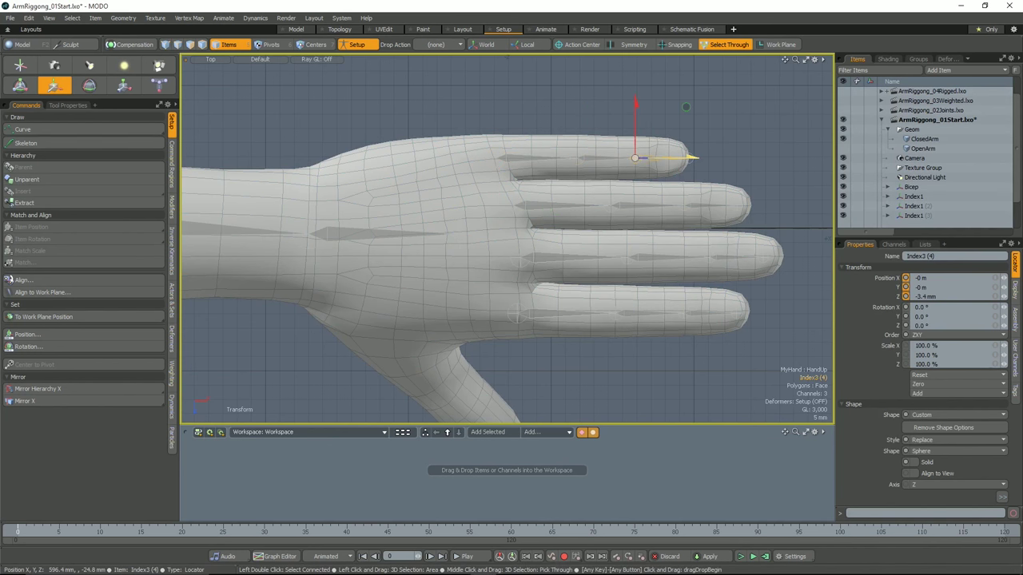
{"action": "left_click", "coordinate": [683, 159]}
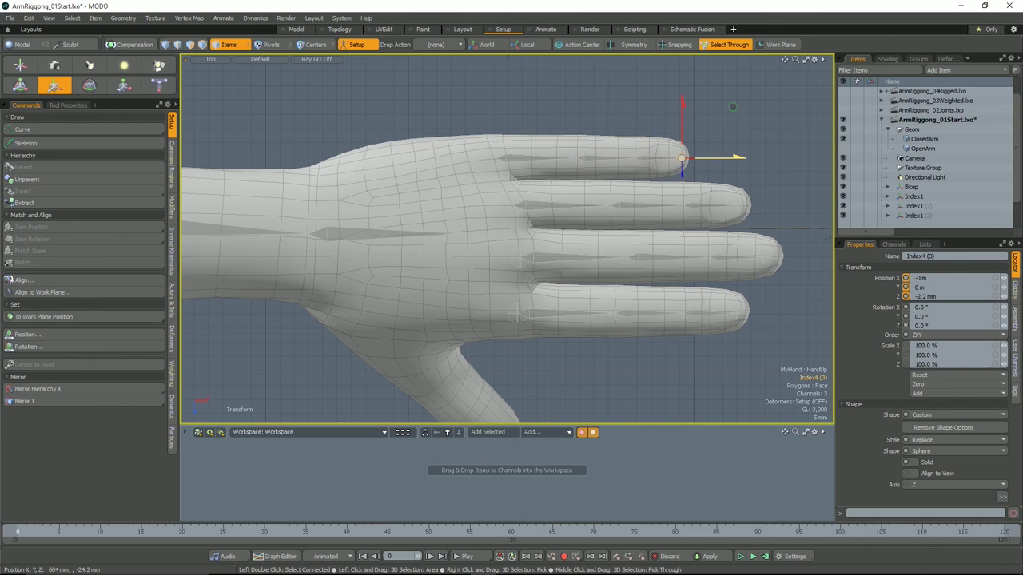
In the Perspective view, lower the little finger's root joint to about Y -2 mm.
{"action": "left_click_drag", "start_coordinate": [692, 226], "coordinate": [665, 229], "text": "alt"}
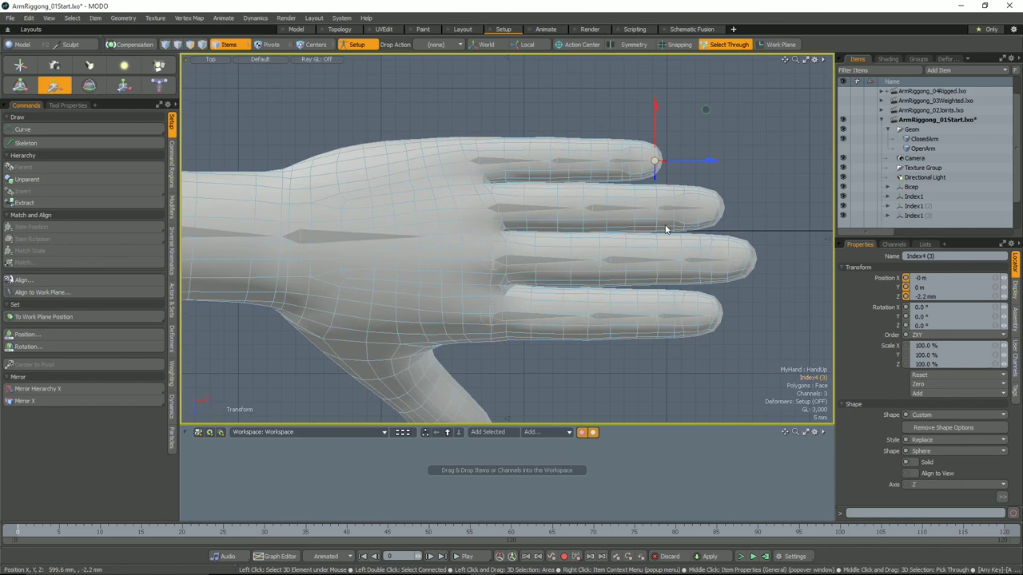
{"action": "left_click_drag", "start_coordinate": [665, 229], "coordinate": [515, 207], "text": "alt"}
{"action": "key", "text": "ctrl+space"}
{"action": "left_click", "coordinate": [675, 201]}
{"action": "right_click_drag", "start_coordinate": [516, 207], "coordinate": [602, 213], "text": "alt"}
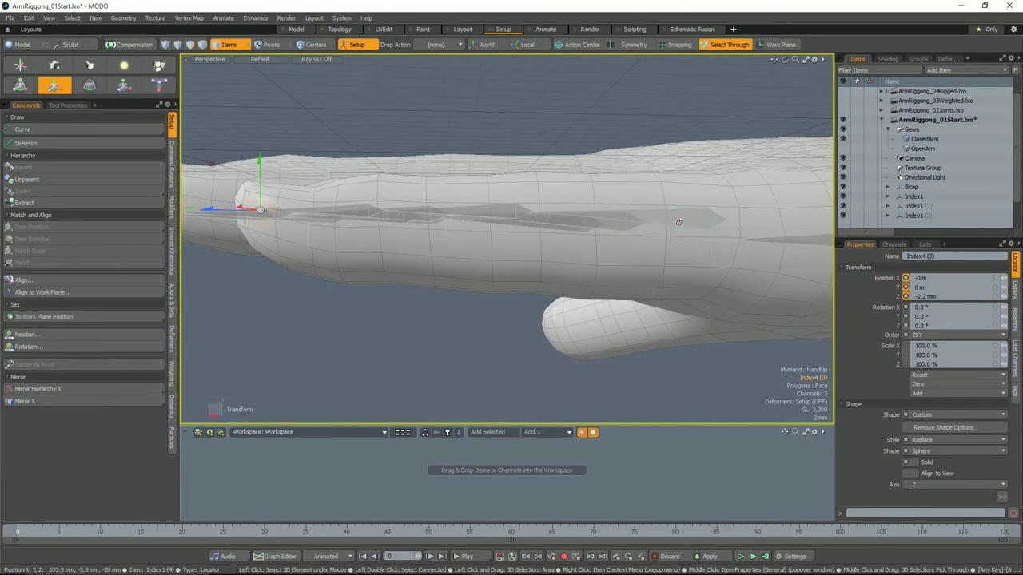
{"action": "left_click_drag", "start_coordinate": [678, 221], "coordinate": [716, 223], "text": "alt"}
{"action": "left_click", "coordinate": [716, 221]}
{"action": "left_click_drag", "start_coordinate": [717, 182], "coordinate": [717, 195]}
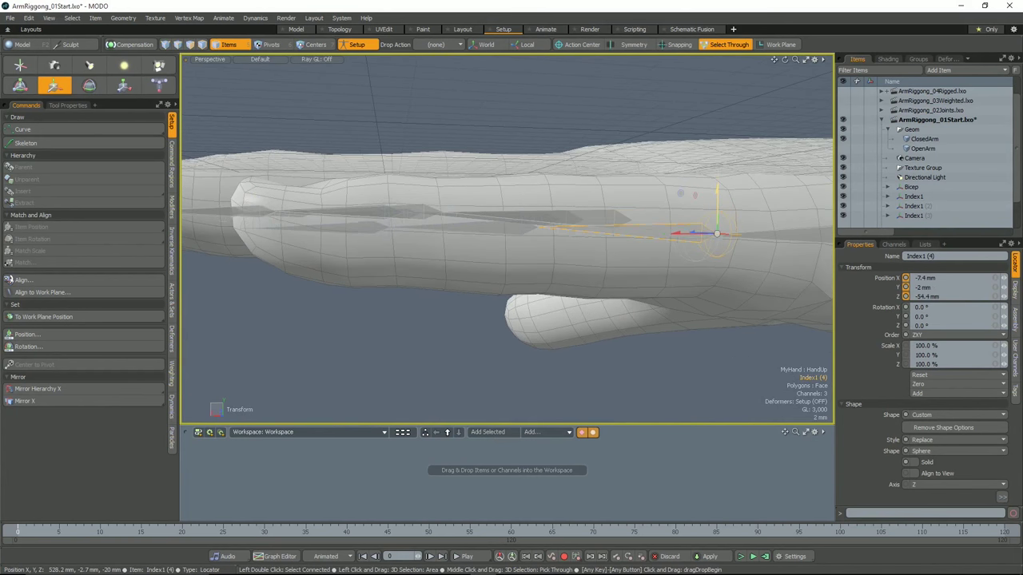
Raise the middle finger's root joint to about Y 3 mm and toggle the Local action axis on and off.
{"action": "left_click_drag", "start_coordinate": [608, 182], "coordinate": [563, 188], "text": "alt"}
{"action": "left_click", "coordinate": [538, 204]}
{"action": "left_click", "coordinate": [585, 179]}
{"action": "left_click", "coordinate": [523, 45]}
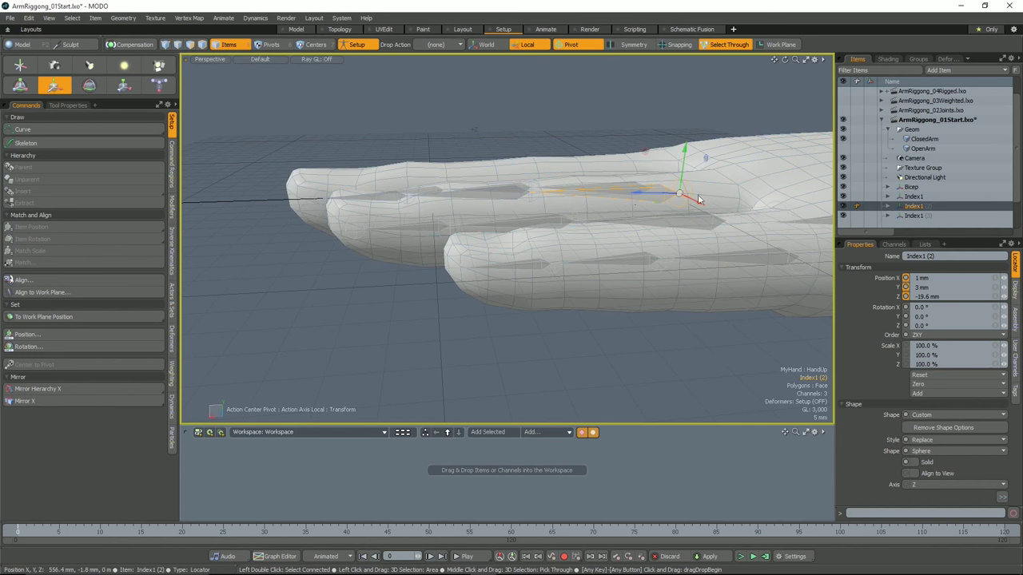
{"action": "left_click", "coordinate": [523, 43]}
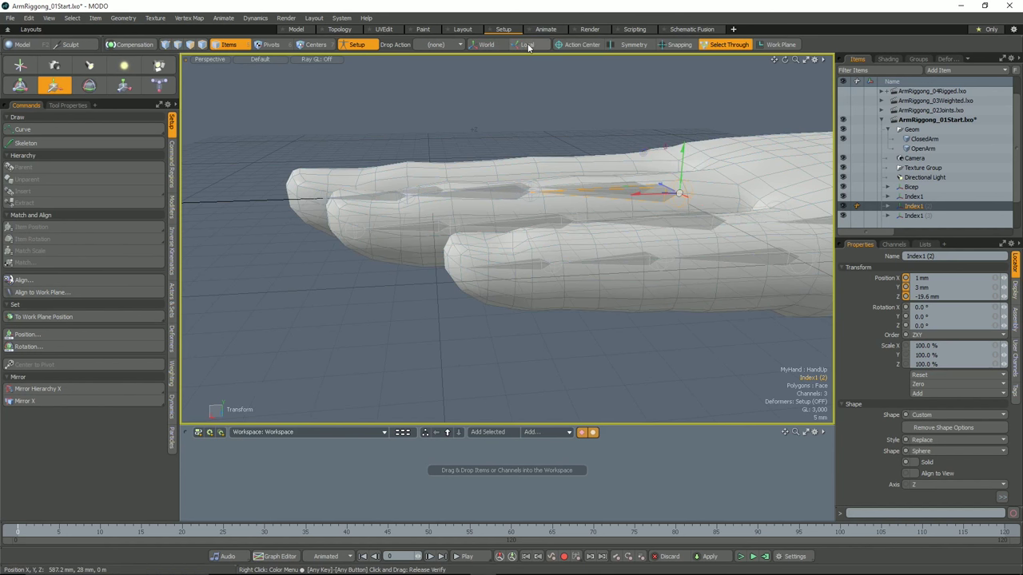
In the Top view, clear the selection and draw two skeleton joints in the palm near the wrist, on the little-finger side.
{"action": "left_click_drag", "start_coordinate": [649, 191], "coordinate": [575, 190], "text": "alt"}
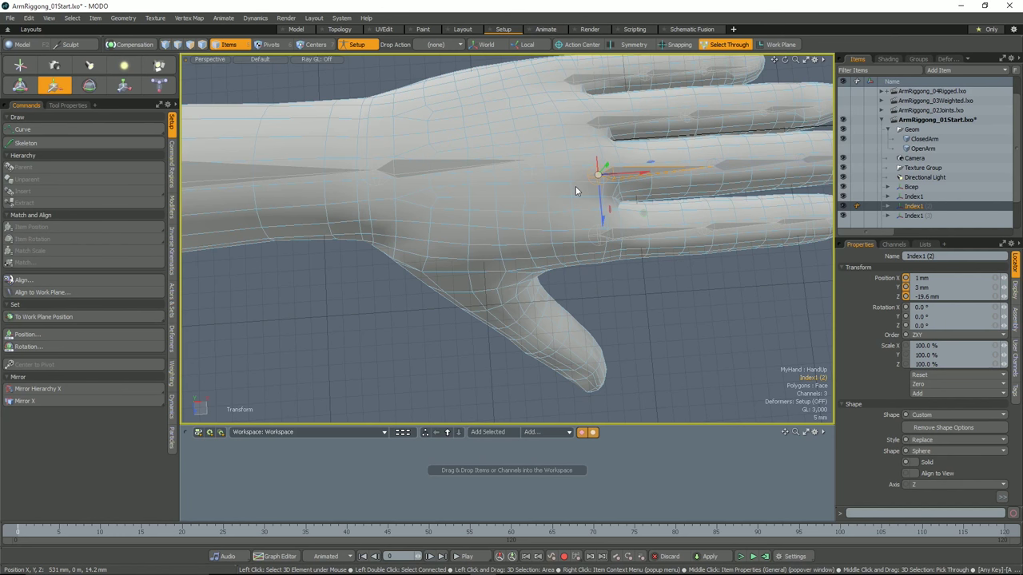
{"action": "mouse_move", "coordinate": [584, 169]}
{"action": "left_mouse_down", "text": "alt"}
{"action": "mouse_move", "coordinate": [588, 211]}
{"action": "mouse_move", "coordinate": [567, 168]}
{"action": "mouse_move", "coordinate": [583, 179]}
{"action": "left_mouse_up", "text": "alt"}
{"action": "key", "text": "grave"}
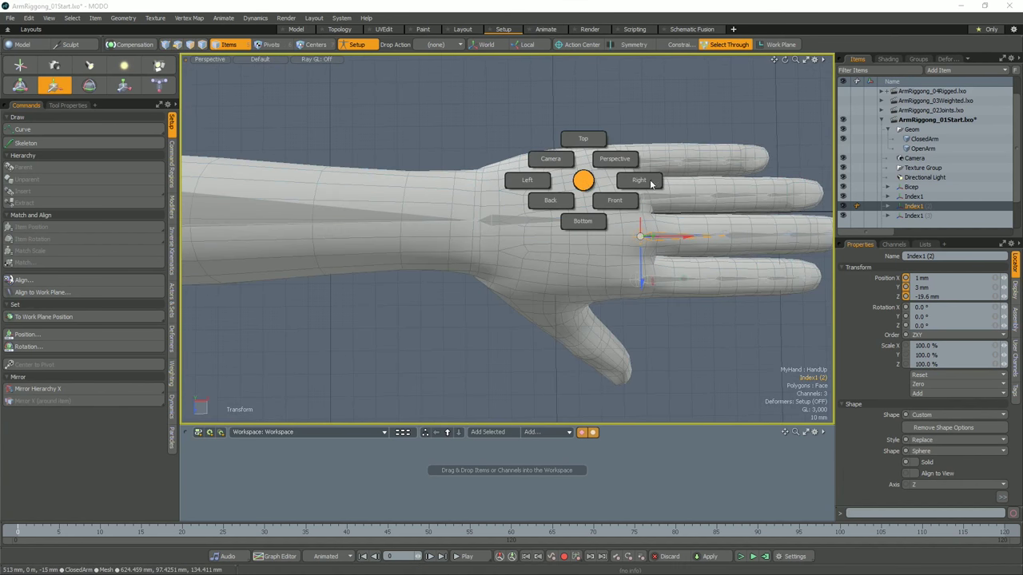
{"action": "left_click", "coordinate": [583, 140]}
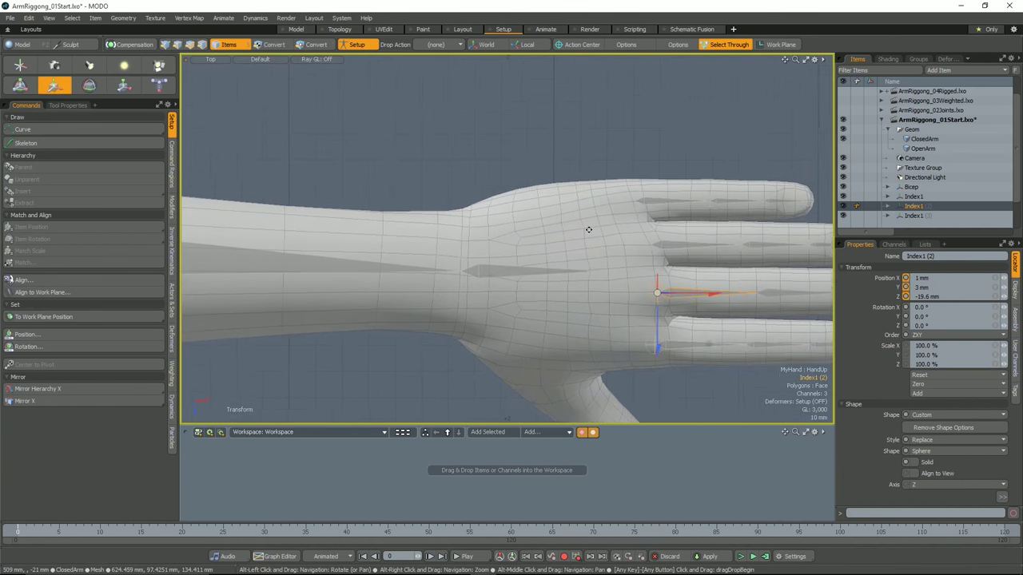
{"action": "left_click", "coordinate": [534, 144]}
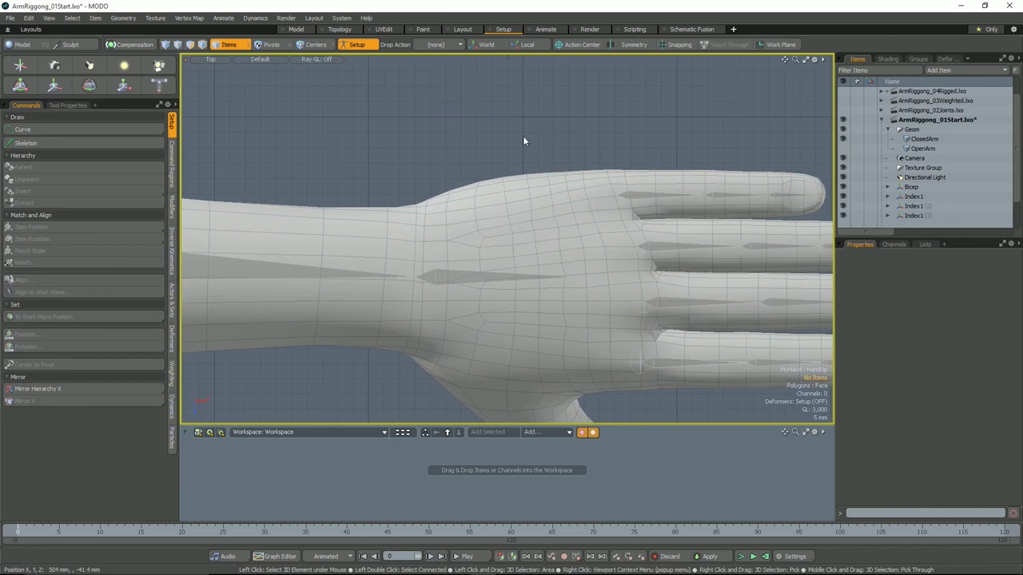
{"action": "left_click", "coordinate": [32, 142]}
{"action": "left_click_drag", "start_coordinate": [445, 144], "coordinate": [451, 187], "text": "ctrl+alt"}
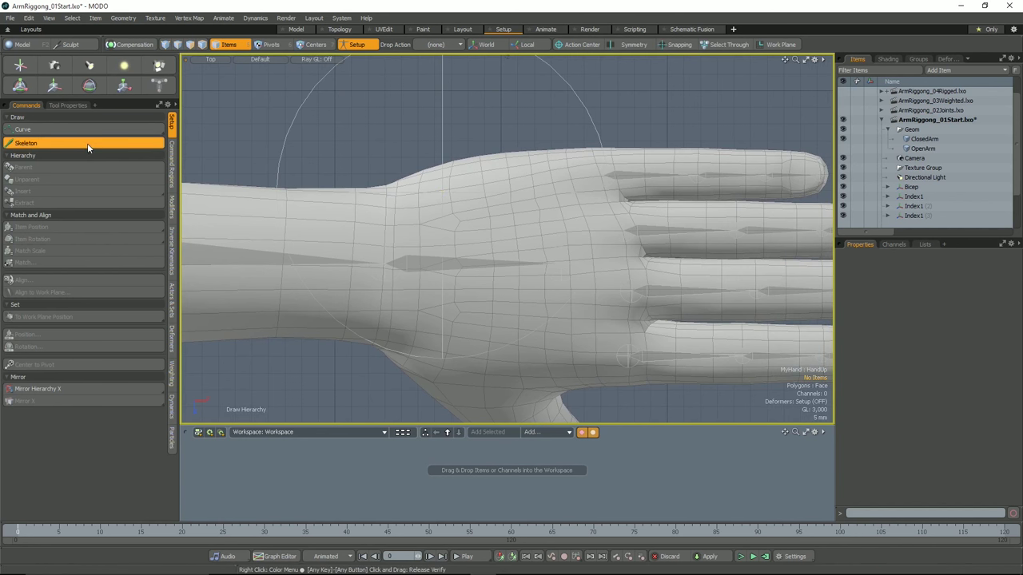
{"action": "left_click", "coordinate": [450, 219]}
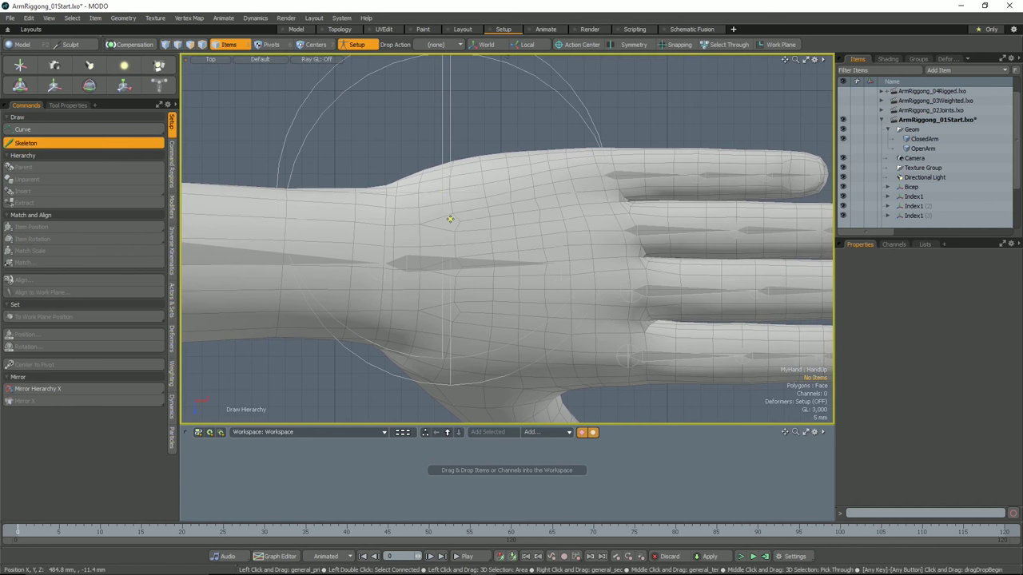
{"action": "key", "text": "space"}
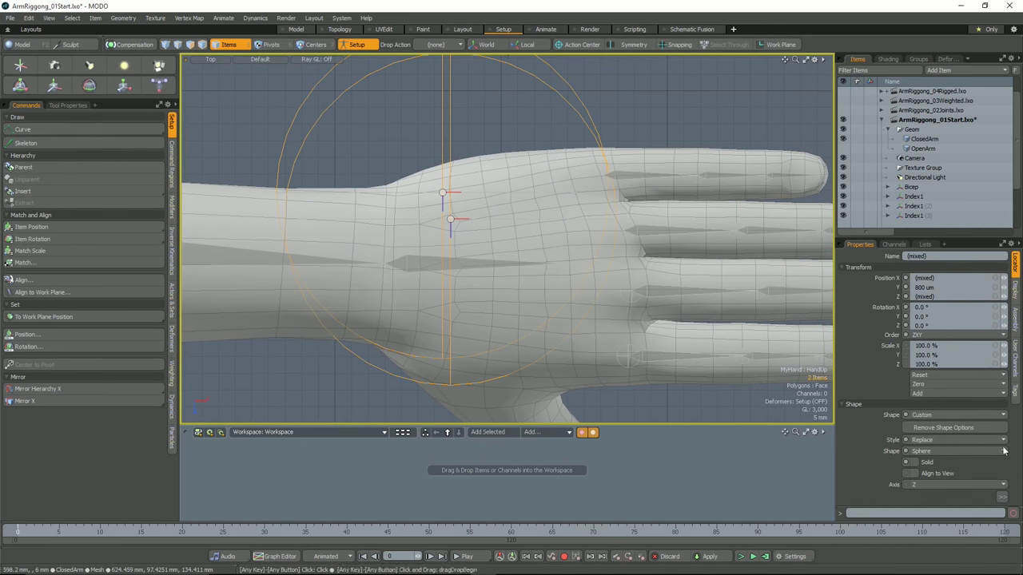
Shrink the sphere shape radius of the two palm joints to only a few millimetres and clear the selection.
{"action": "left_click", "coordinate": [1001, 496]}
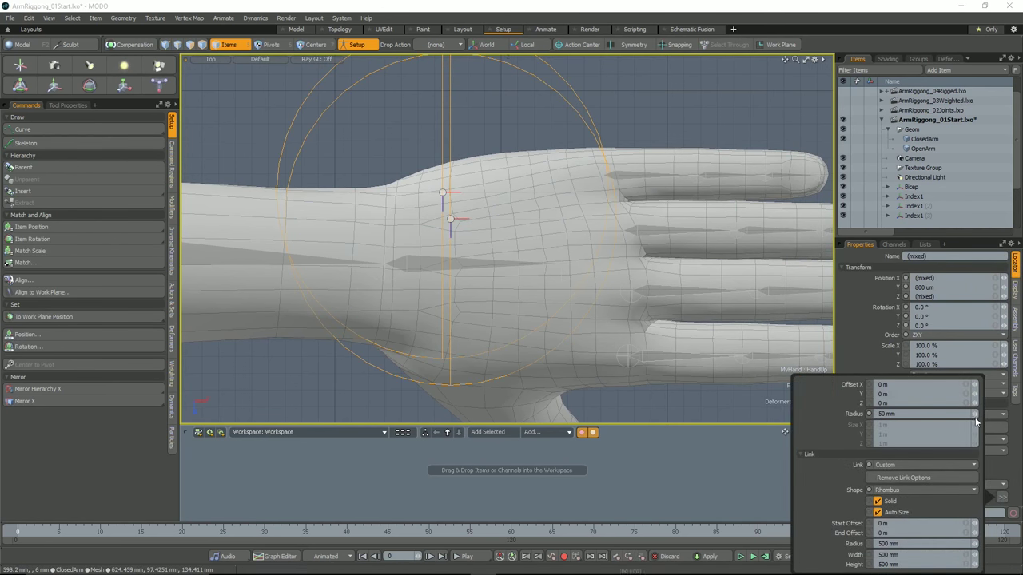
{"action": "left_click_drag", "start_coordinate": [974, 414], "coordinate": [943, 414]}
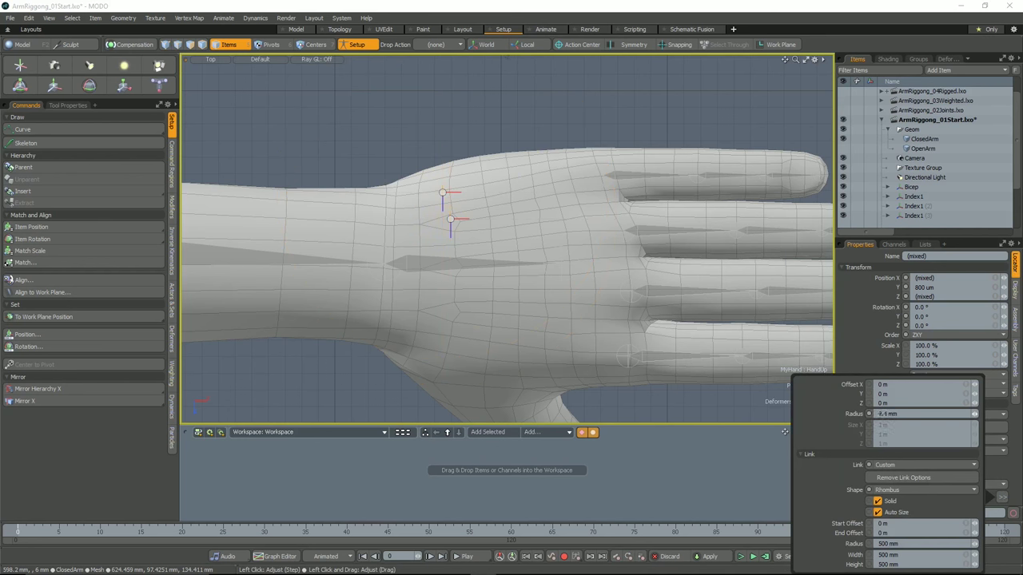
{"action": "left_click", "coordinate": [627, 111]}
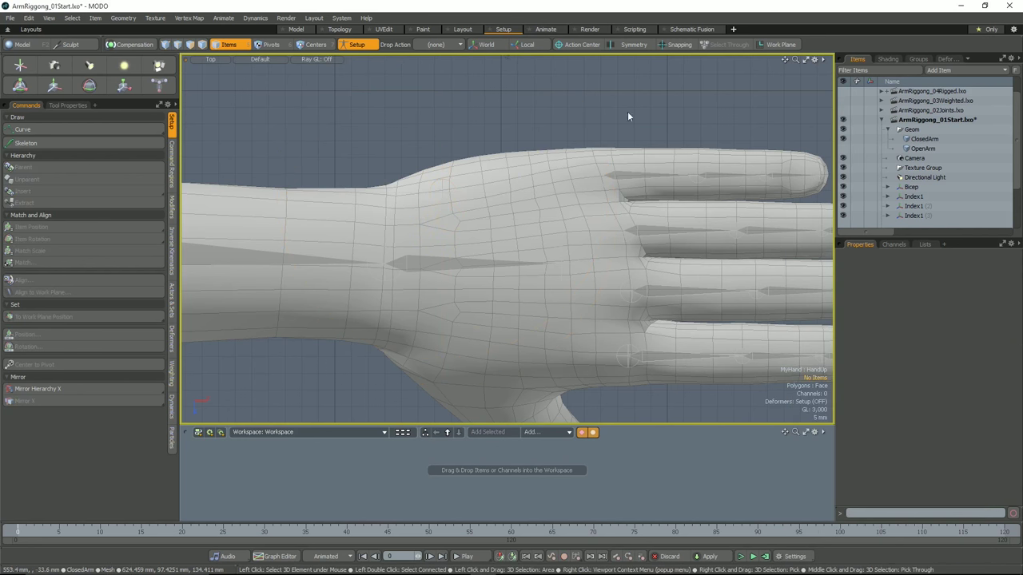
In the Perspective view, lower the outer palm joint to about Y -8.5 mm and the inner palm joint to about Y -5.7 mm.
{"action": "left_click_drag", "start_coordinate": [559, 152], "coordinate": [525, 141], "text": "alt+shift"}
{"action": "left_click", "coordinate": [417, 211]}
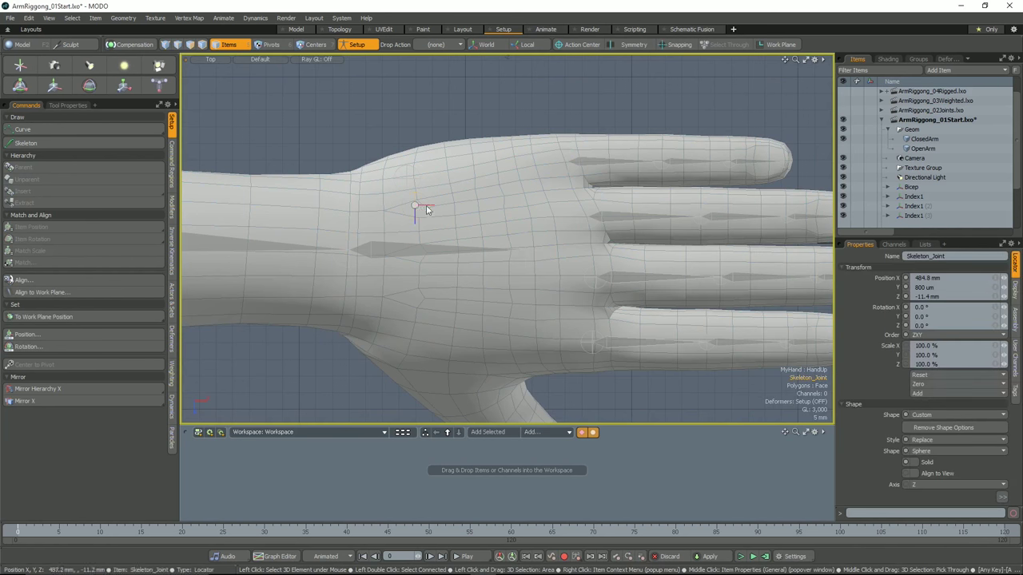
{"action": "left_click_drag", "start_coordinate": [417, 210], "coordinate": [413, 246], "text": "alt"}
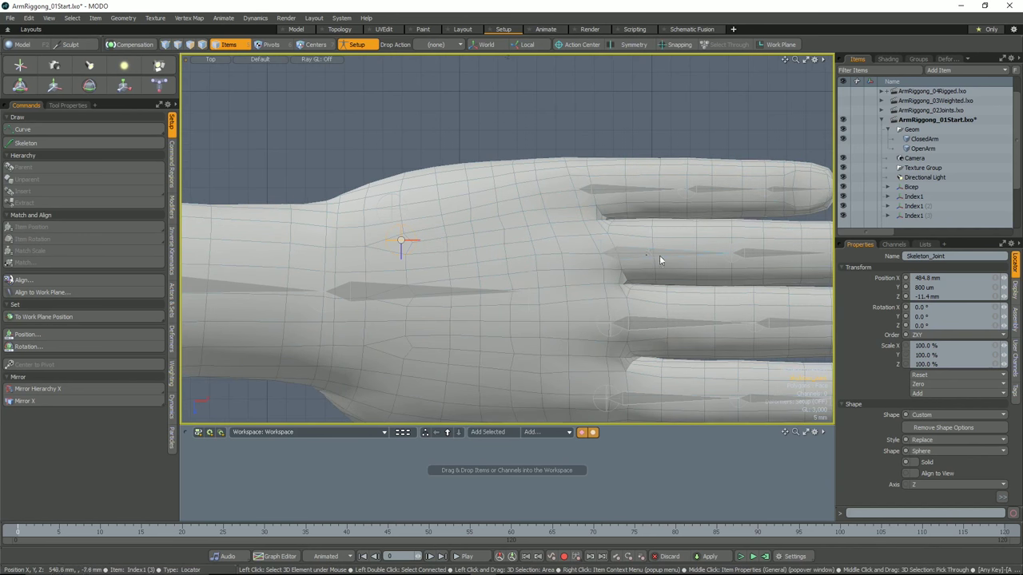
{"action": "left_click_drag", "start_coordinate": [646, 242], "coordinate": [580, 239], "text": "alt"}
{"action": "left_click_drag", "start_coordinate": [421, 252], "coordinate": [440, 244], "text": "alt"}
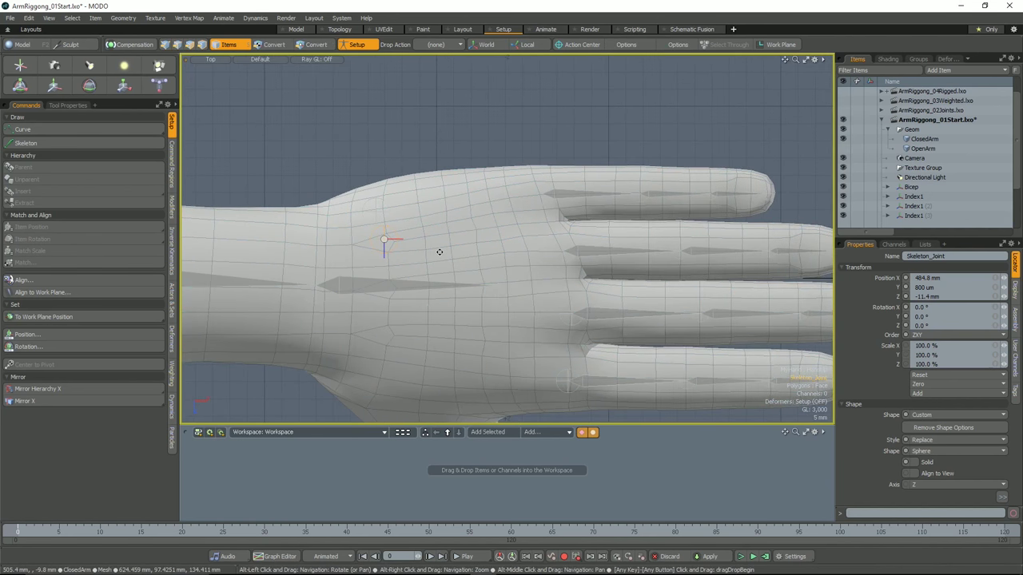
{"action": "key", "text": "ctrl+space"}
{"action": "left_click", "coordinate": [458, 211]}
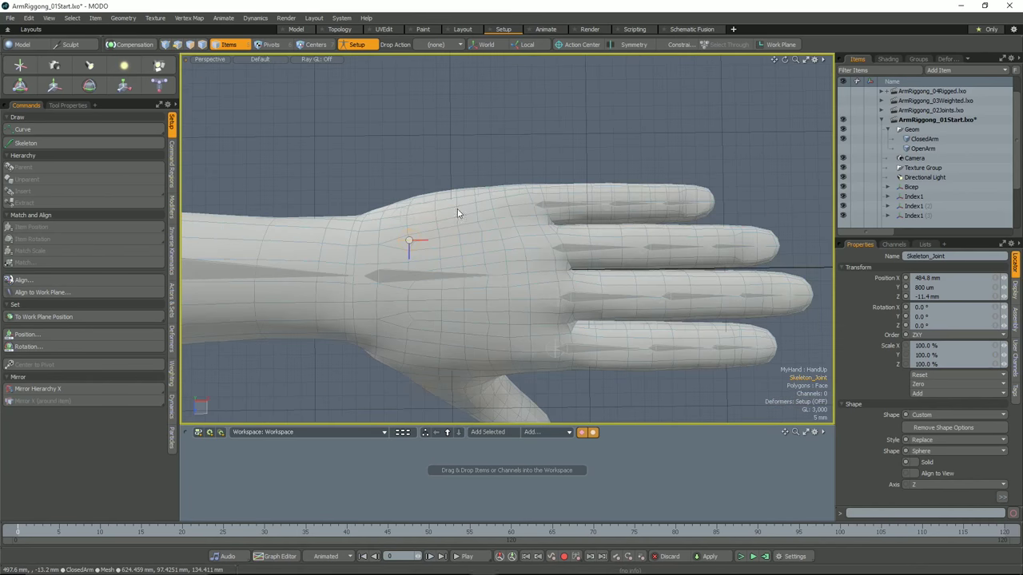
{"action": "left_click_drag", "start_coordinate": [458, 212], "coordinate": [556, 258], "text": "alt"}
{"action": "right_click_drag", "start_coordinate": [555, 258], "coordinate": [600, 262], "text": "alt"}
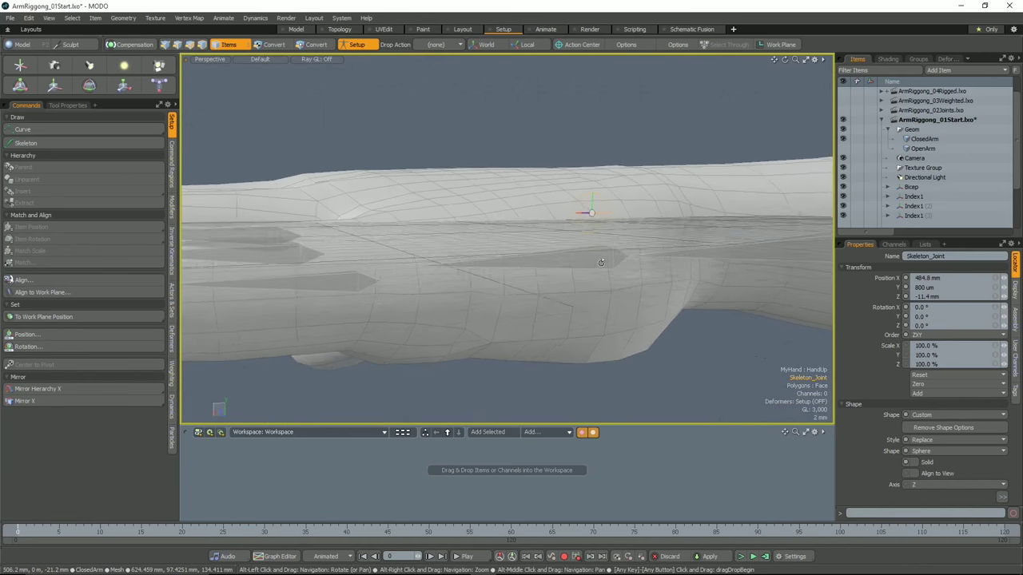
{"action": "left_click_drag", "start_coordinate": [600, 262], "coordinate": [608, 220], "text": "alt"}
{"action": "left_click", "coordinate": [612, 217]}
{"action": "key", "text": "y"}
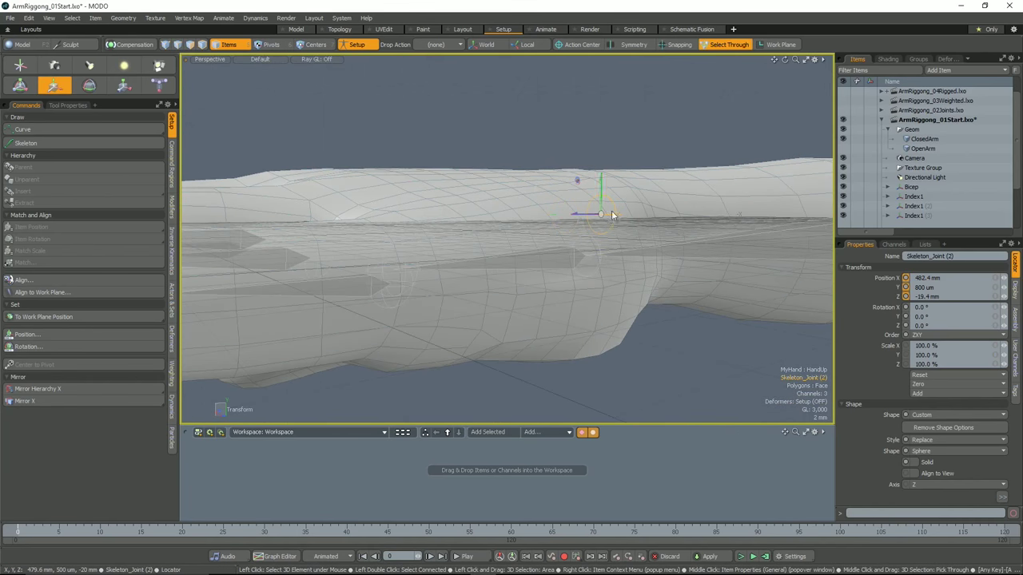
{"action": "left_click_drag", "start_coordinate": [601, 178], "coordinate": [601, 228]}
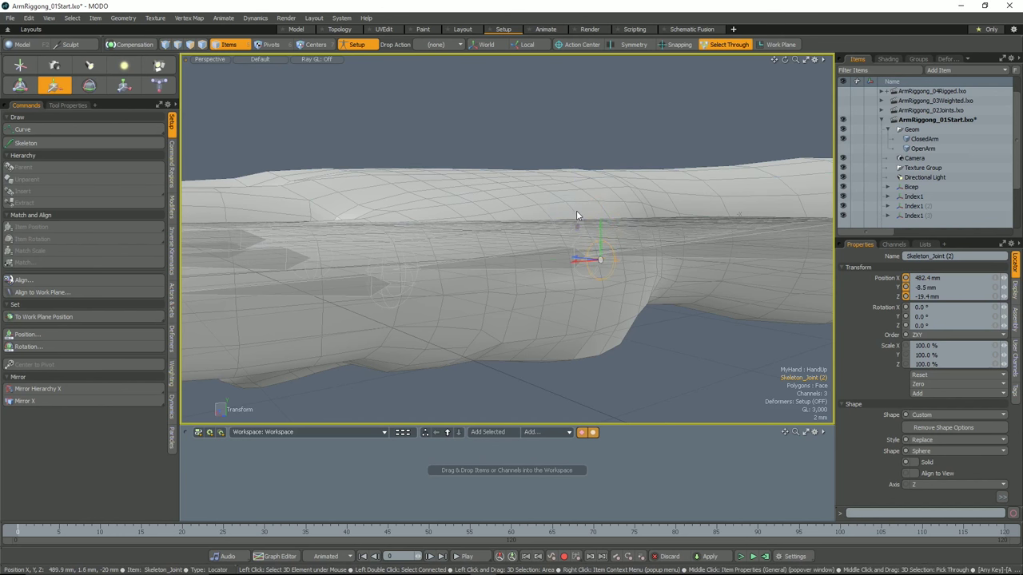
{"action": "left_click", "coordinate": [576, 210]}
{"action": "left_click_drag", "start_coordinate": [565, 177], "coordinate": [564, 205]}
In the Top view, rotate the inner palm joint to about Y 85.9° so it aims at the ring finger's root joint.
{"action": "left_click_drag", "start_coordinate": [569, 297], "coordinate": [593, 319], "text": "alt"}
{"action": "key", "text": "ctrl+space"}
{"action": "left_click", "coordinate": [591, 279]}
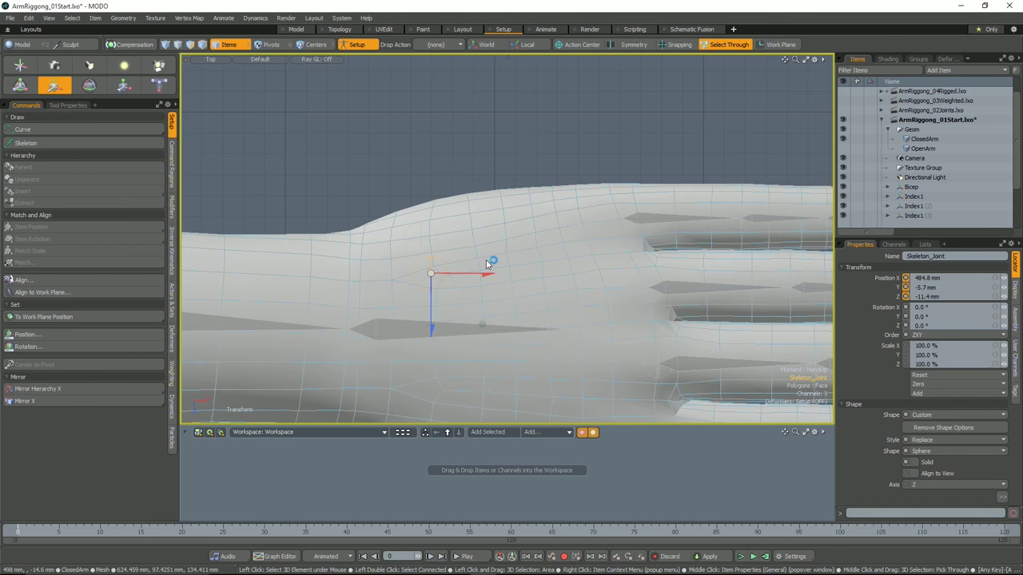
{"action": "left_click", "coordinate": [445, 265]}
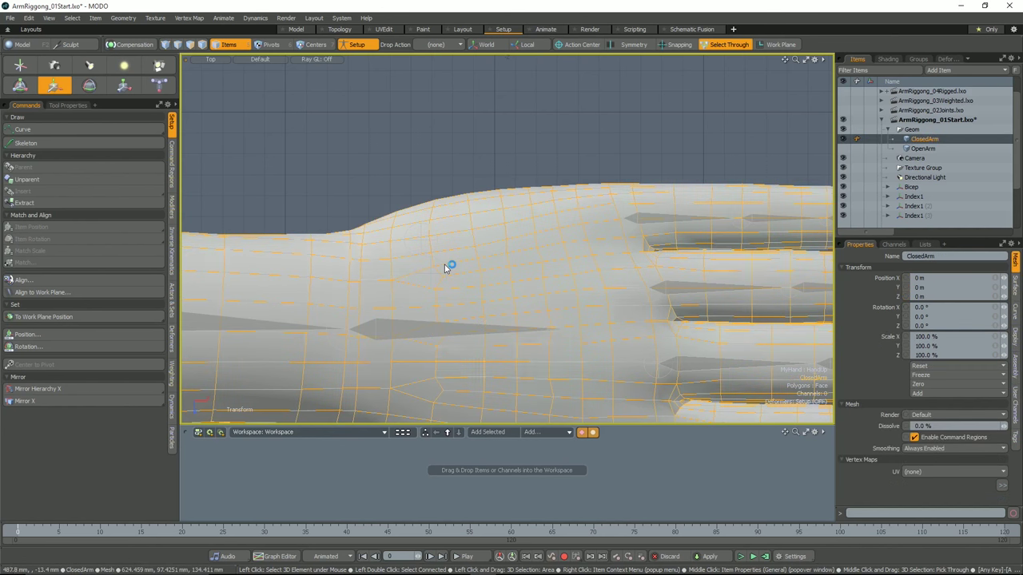
{"action": "key", "text": "ctrl+z"}
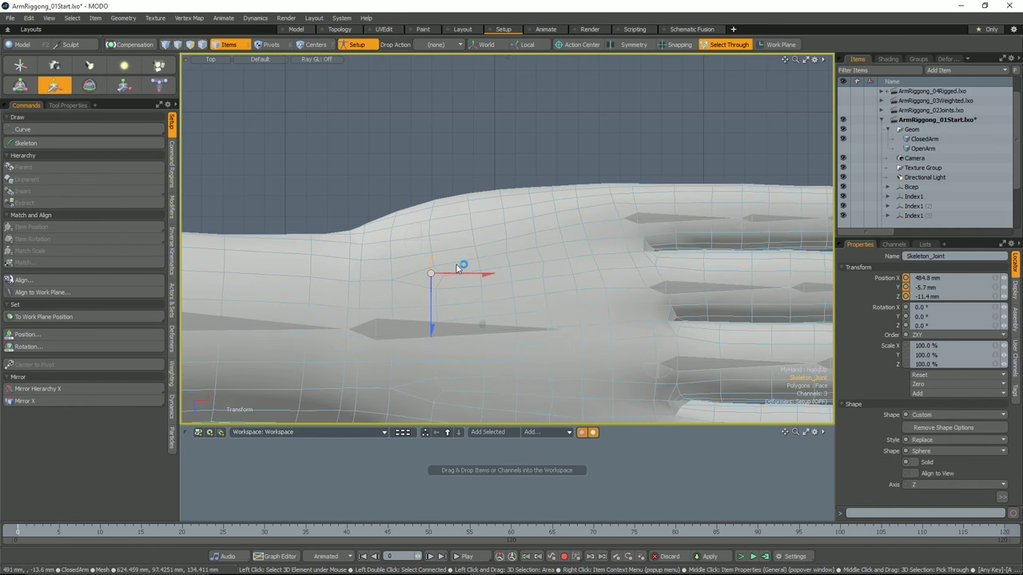
{"action": "key", "text": "e"}
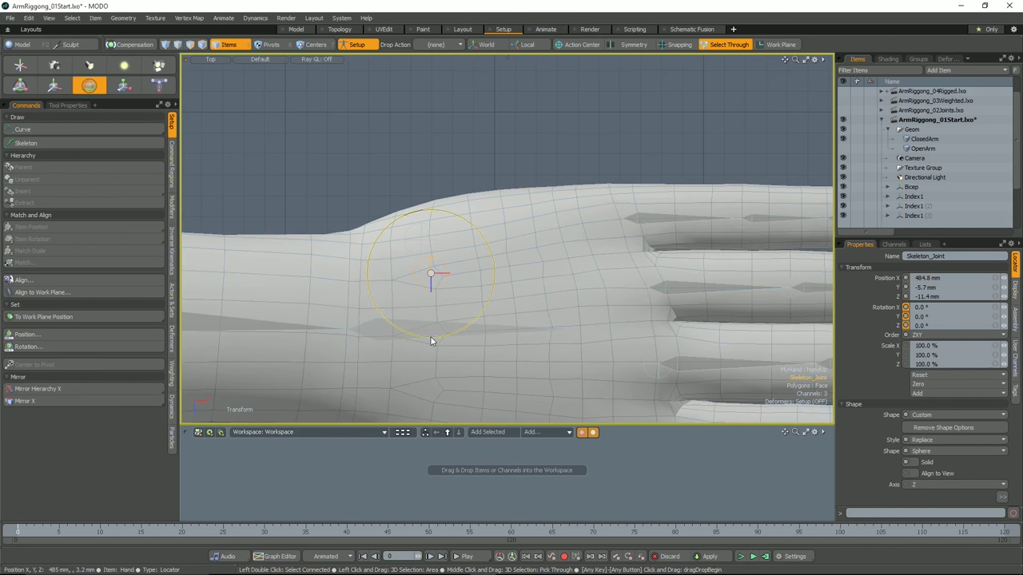
{"action": "mouse_move", "coordinate": [432, 336]}
{"action": "left_mouse_down"}
{"action": "mouse_move", "coordinate": [471, 323]}
{"action": "mouse_move", "coordinate": [492, 287]}
{"action": "left_mouse_up"}
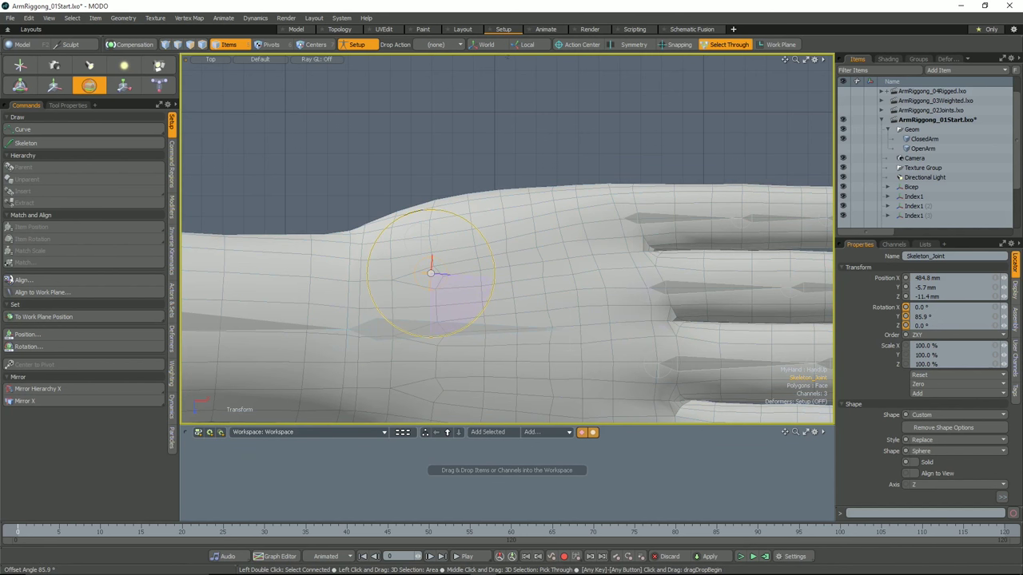
{"action": "left_click_drag", "start_coordinate": [648, 289], "coordinate": [648, 289]}
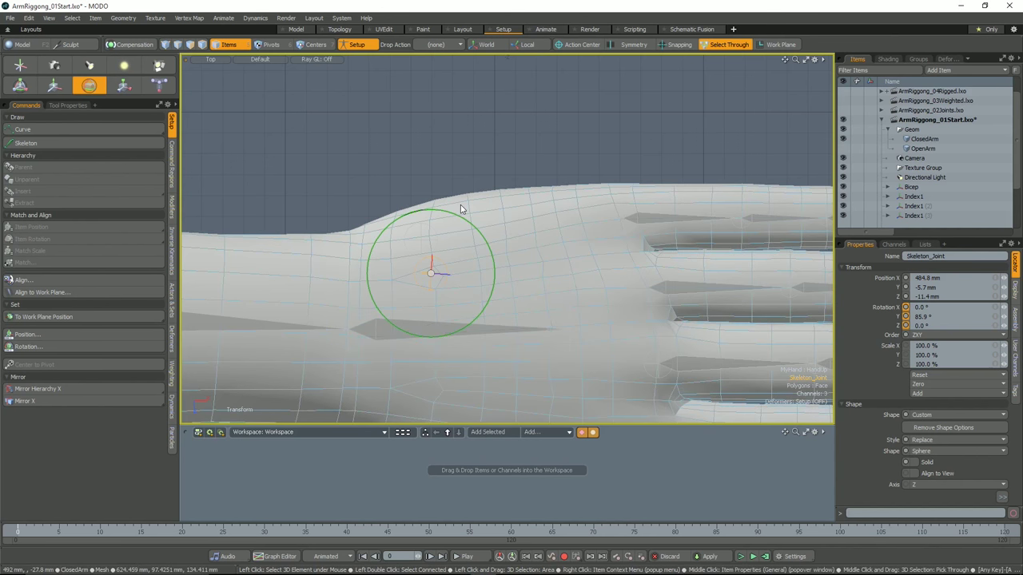
Aim the outer palm joint at the little finger by rotating it to about Y 97.2° and, in the Back view, about X 1.0°.
{"action": "left_click", "coordinate": [421, 240]}
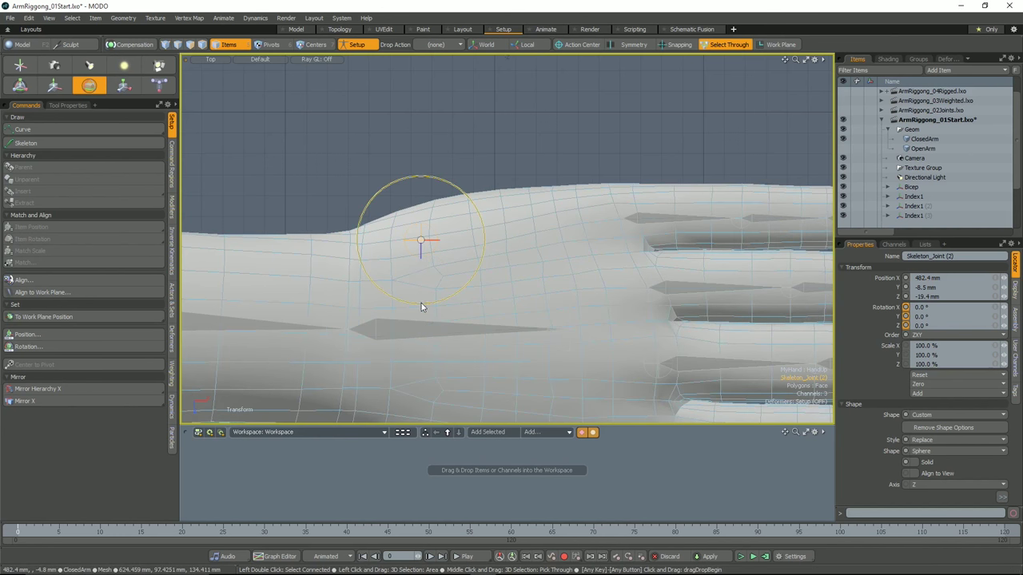
{"action": "left_click_drag", "start_coordinate": [419, 304], "coordinate": [484, 242]}
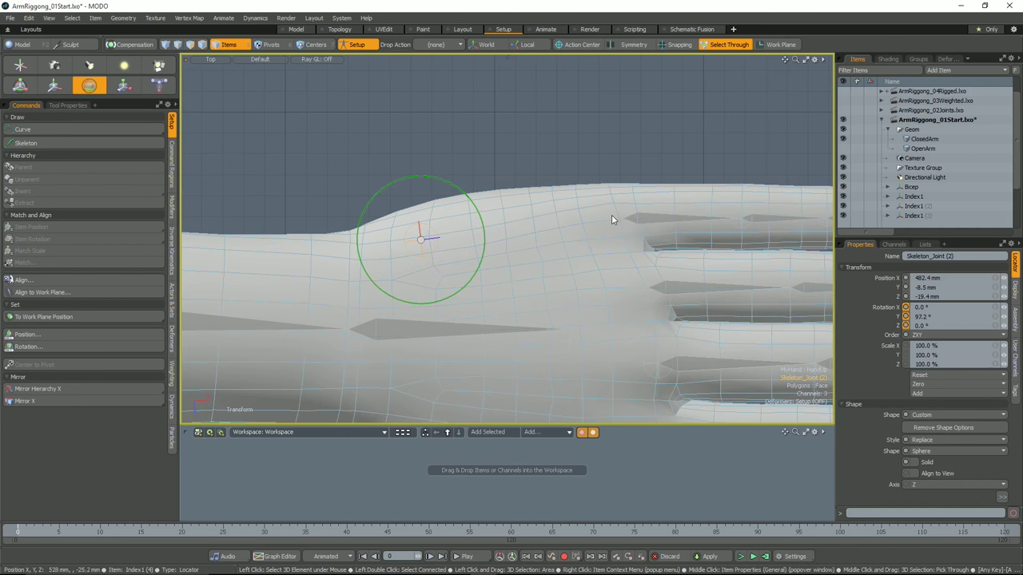
{"action": "key", "text": "ctrl+space"}
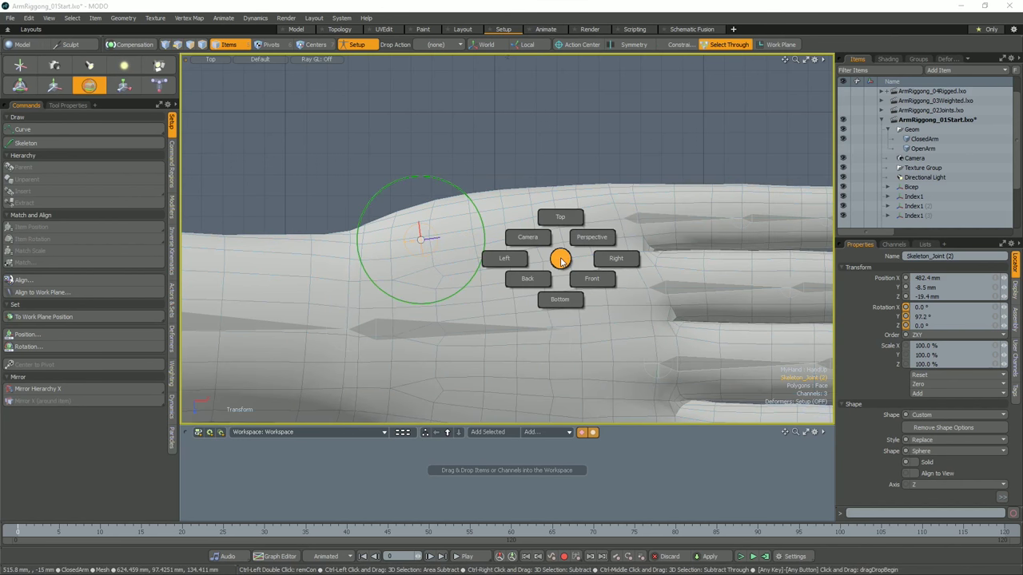
{"action": "left_click", "coordinate": [504, 258]}
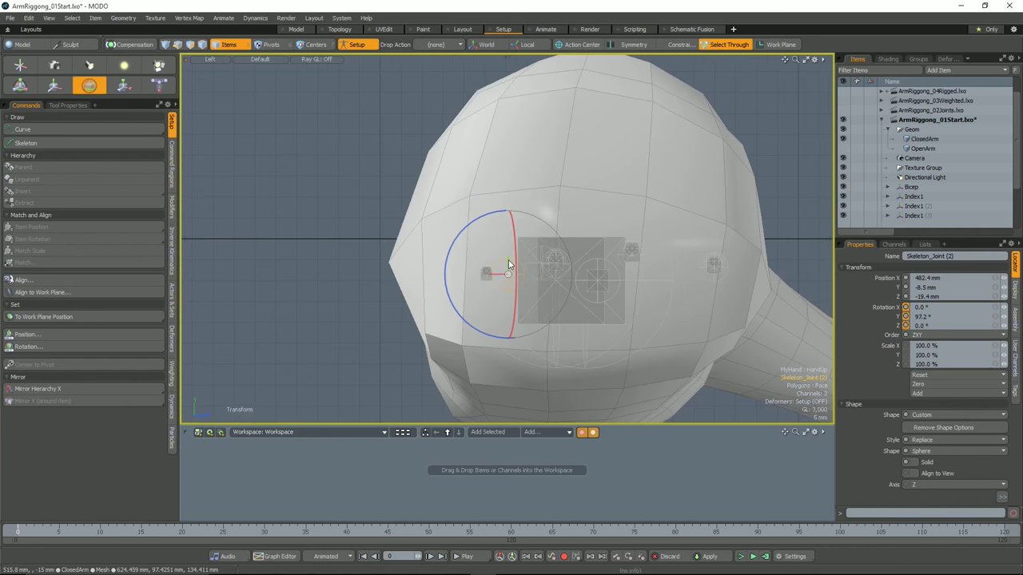
{"action": "key", "text": "ctrl+space"}
{"action": "left_click", "coordinate": [476, 281]}
{"action": "key", "text": "ctrl+space"}
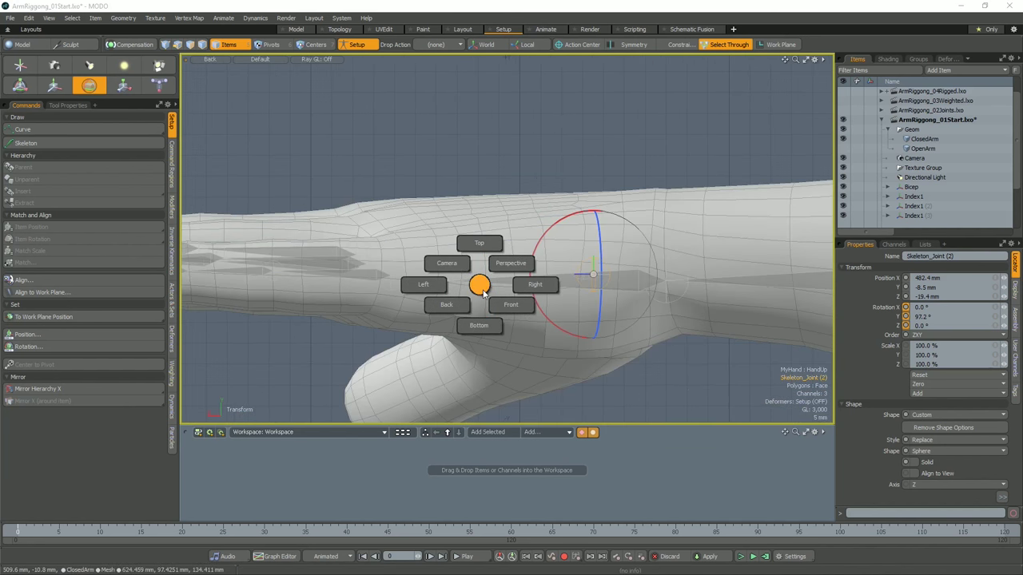
{"action": "left_click", "coordinate": [483, 289]}
{"action": "left_click_drag", "start_coordinate": [508, 292], "coordinate": [550, 274], "text": "alt"}
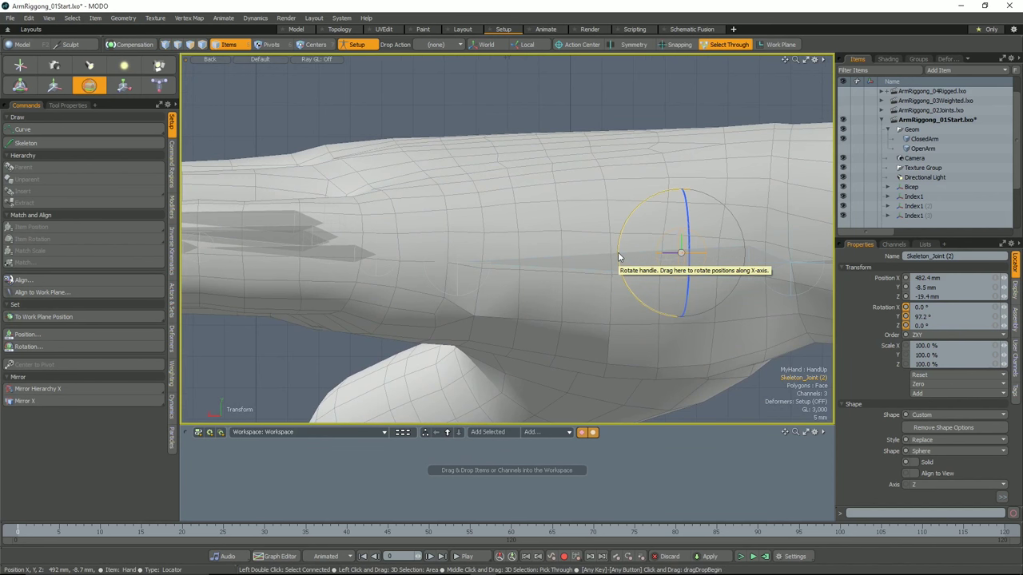
{"action": "left_click_drag", "start_coordinate": [618, 252], "coordinate": [617, 252]}
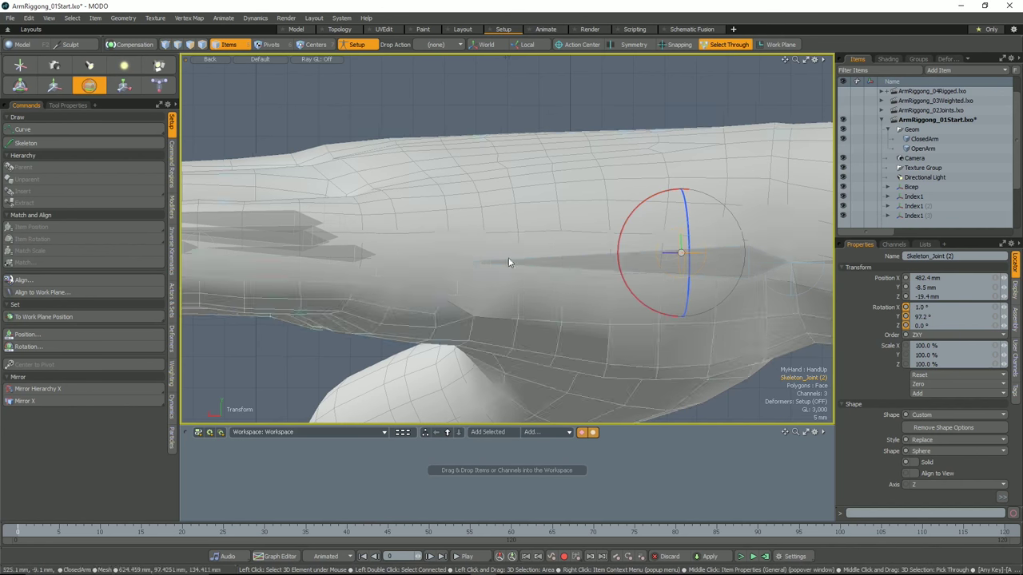
In the Back view, rotate the inner palm joint to about X 1.9° toward the ring finger's root joint.
{"action": "left_click", "coordinate": [650, 255]}
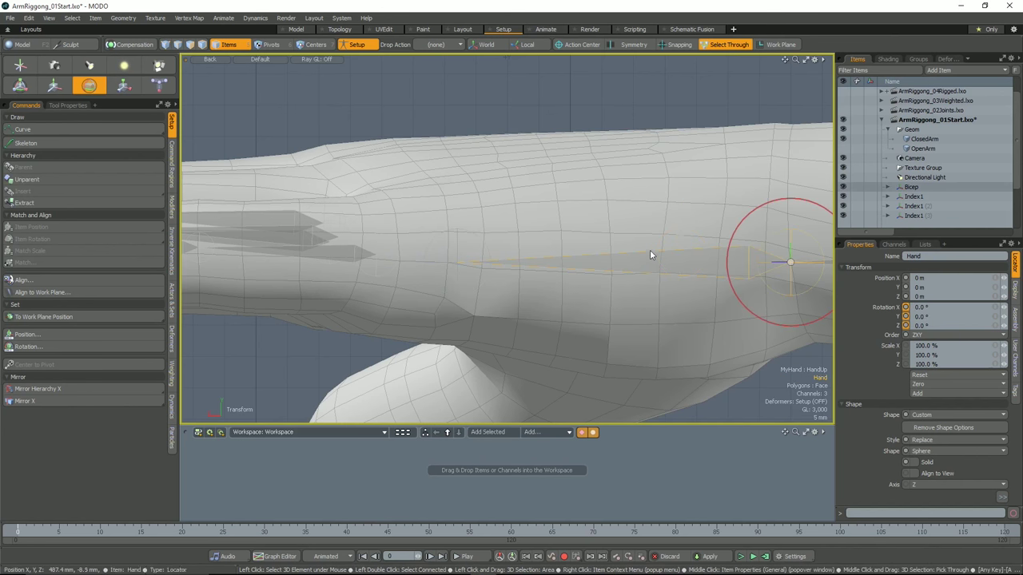
{"action": "left_click", "coordinate": [649, 248]}
{"action": "left_click", "coordinate": [668, 257]}
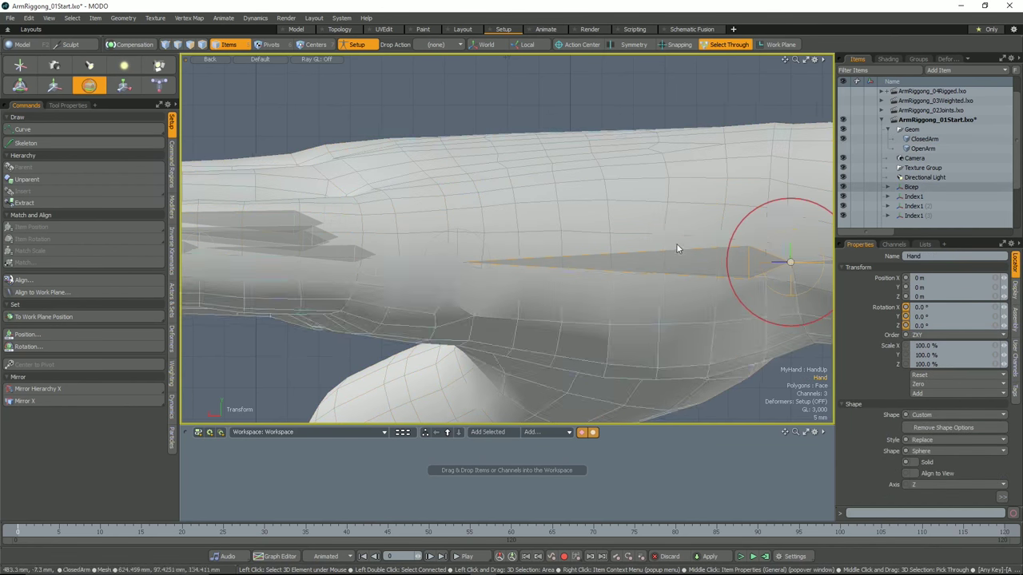
{"action": "left_click", "coordinate": [652, 232]}
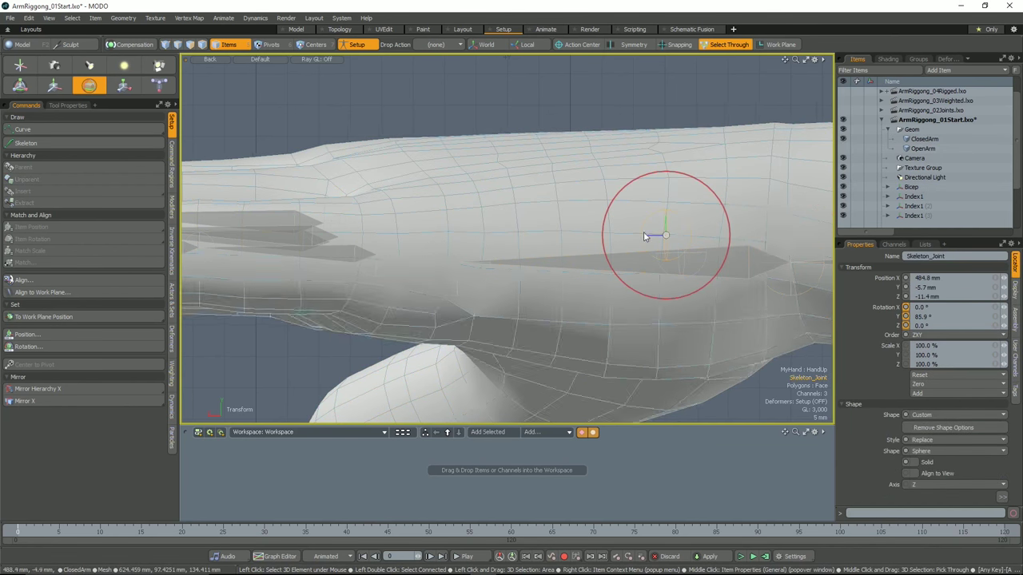
{"action": "left_click_drag", "start_coordinate": [602, 237], "coordinate": [602, 235]}
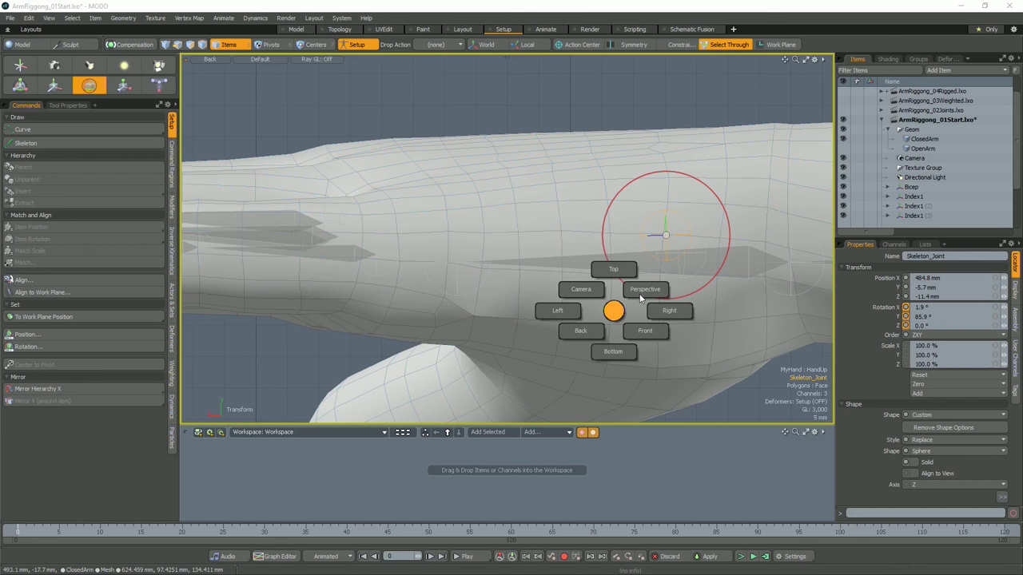
In the Perspective view, select both palm joints, zero all their transforms and drop the rotate tool.
{"action": "left_click", "coordinate": [640, 298]}
{"action": "left_click_drag", "start_coordinate": [628, 294], "coordinate": [728, 263], "text": "alt"}
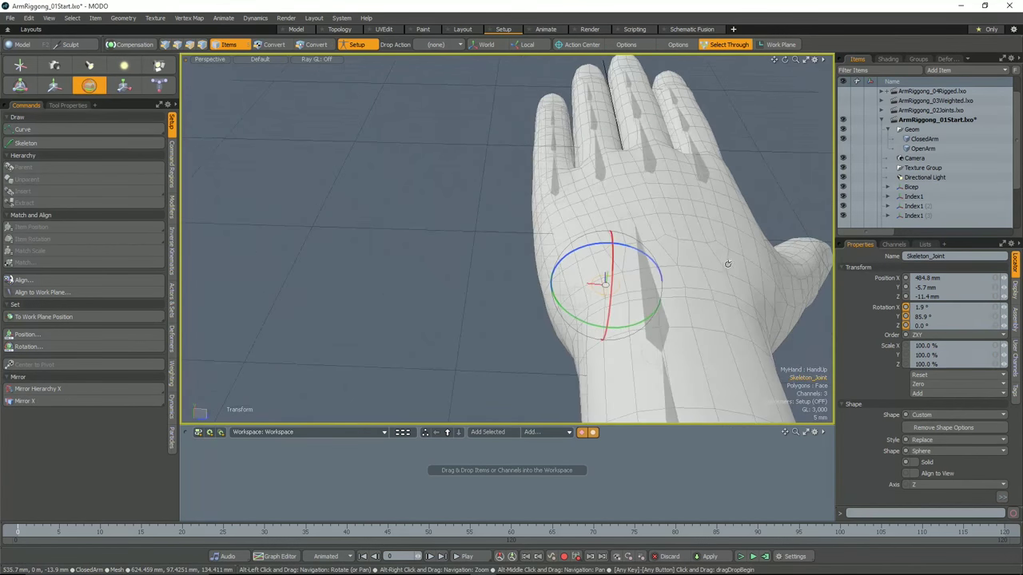
{"action": "left_click_drag", "start_coordinate": [684, 288], "coordinate": [777, 254], "text": "alt"}
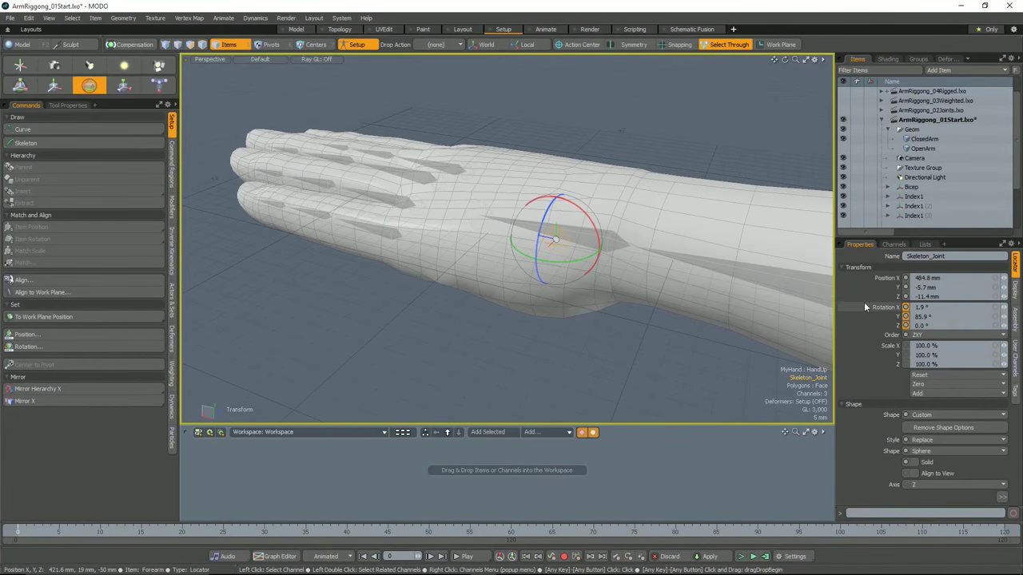
{"action": "left_click", "coordinate": [552, 275], "text": "shift"}
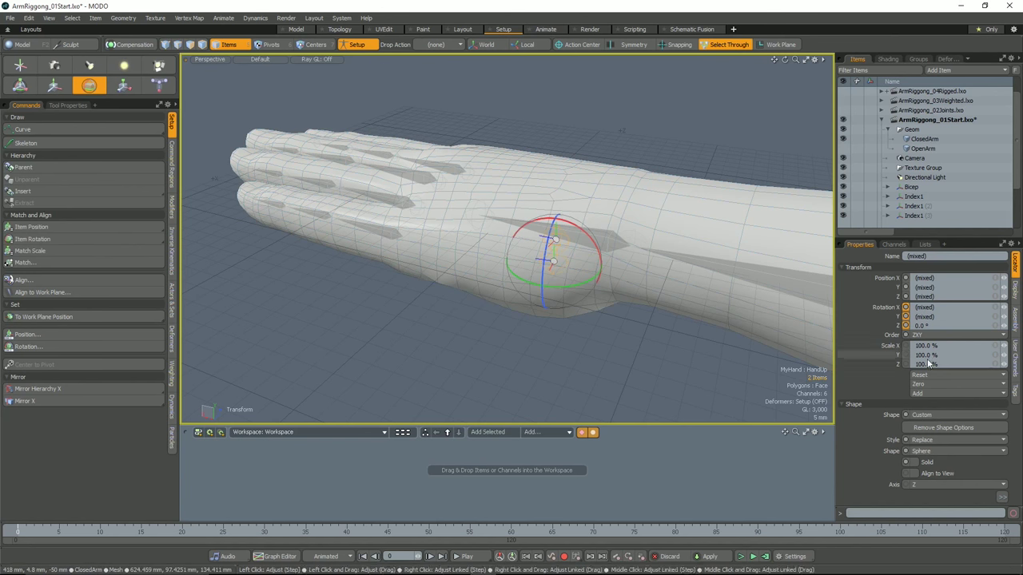
{"action": "left_click", "coordinate": [927, 386]}
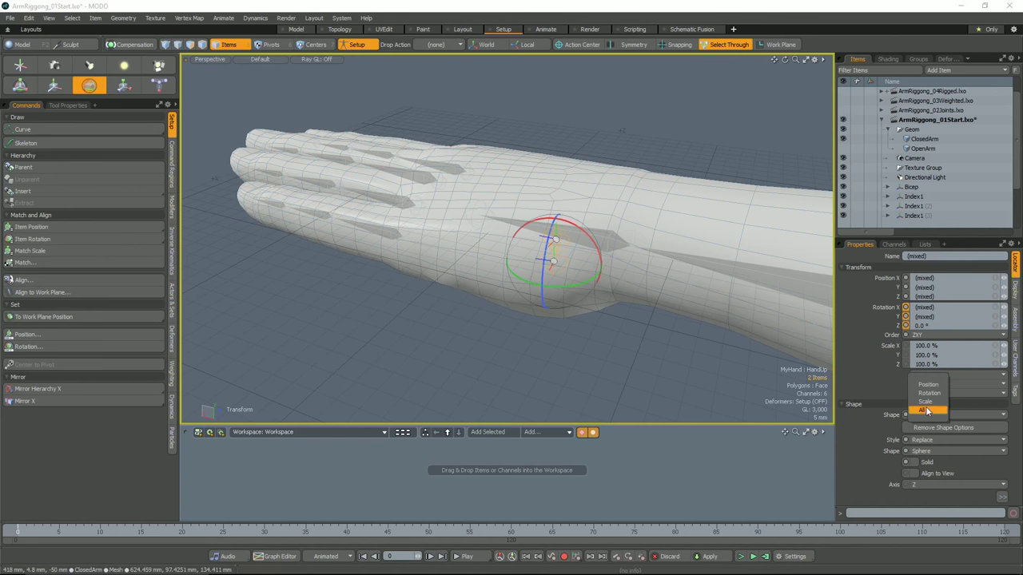
{"action": "mouse_move", "coordinate": [588, 308]}
{"action": "left_mouse_down", "text": "alt"}
{"action": "mouse_move", "coordinate": [696, 317]}
{"action": "mouse_move", "coordinate": [715, 294]}
{"action": "mouse_move", "coordinate": [578, 340]}
{"action": "mouse_move", "coordinate": [544, 327]}
{"action": "mouse_move", "coordinate": [599, 323]}
{"action": "left_mouse_up", "text": "alt"}
{"action": "key", "text": "q"}
Parent the little finger's root joint to the outer palm joint and the ring finger's root joint to the inner palm joint.
{"action": "left_click_drag", "start_coordinate": [425, 323], "coordinate": [475, 310], "text": "alt+shift"}
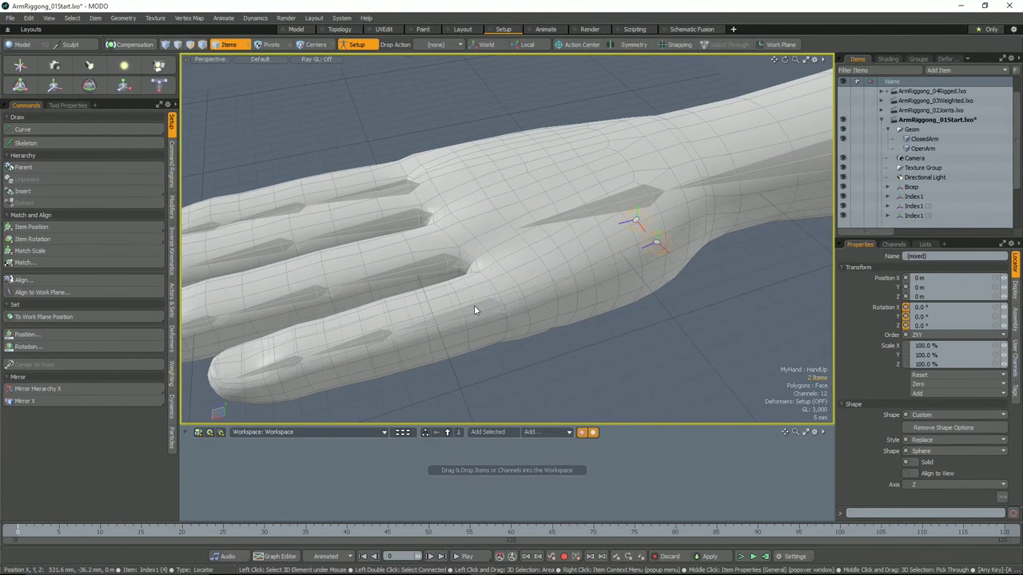
{"action": "left_click", "coordinate": [647, 250], "text": "shift"}
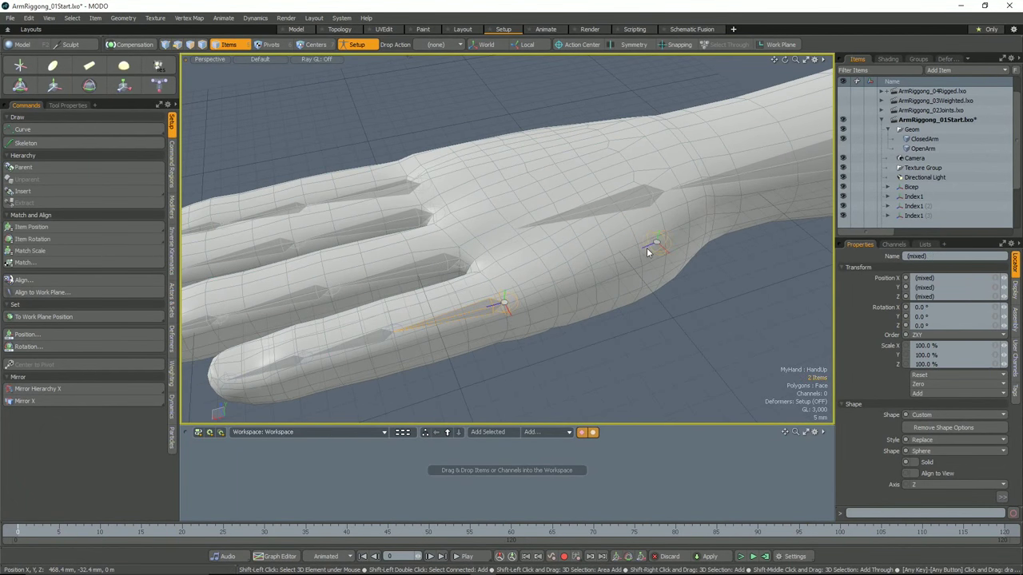
{"action": "left_click", "coordinate": [450, 260]}
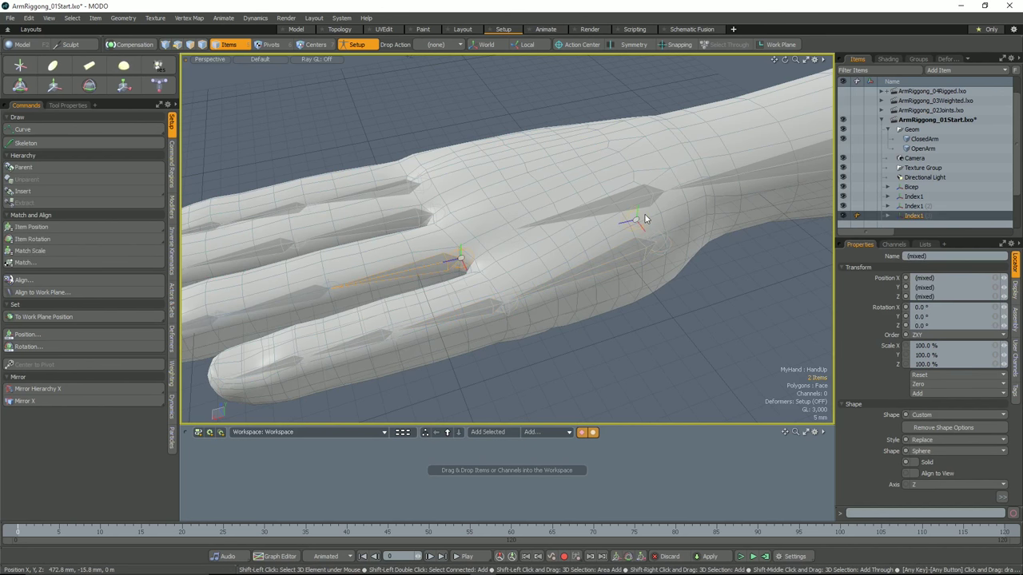
{"action": "key", "text": "p"}
{"action": "left_click_drag", "start_coordinate": [546, 243], "coordinate": [650, 206], "text": "alt"}
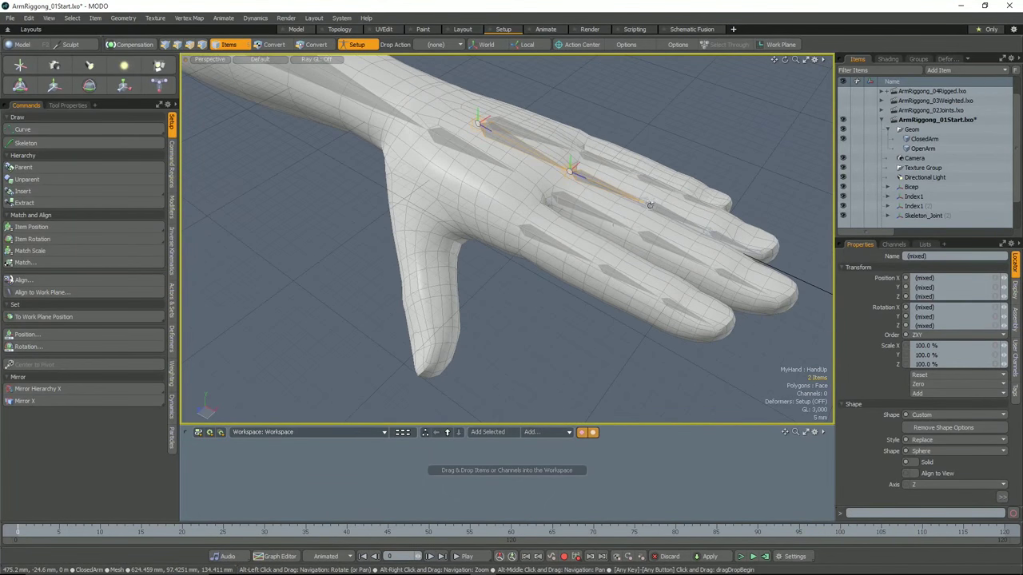
Duplicate the index finger's complete joint hierarchy for use in the thumb.
{"action": "key", "text": "q"}
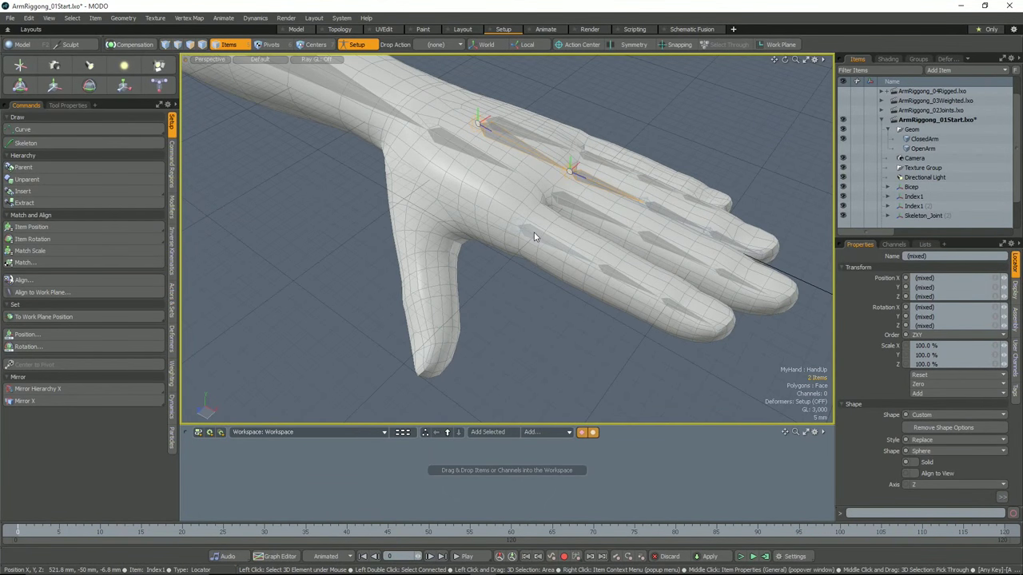
{"action": "right_click", "coordinate": [906, 194]}
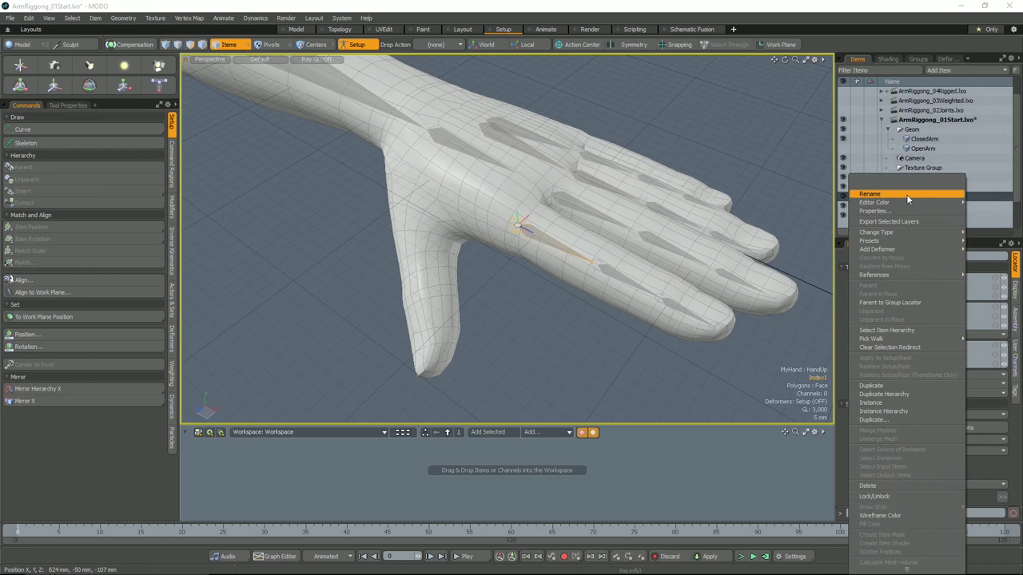
{"action": "left_click", "coordinate": [891, 395]}
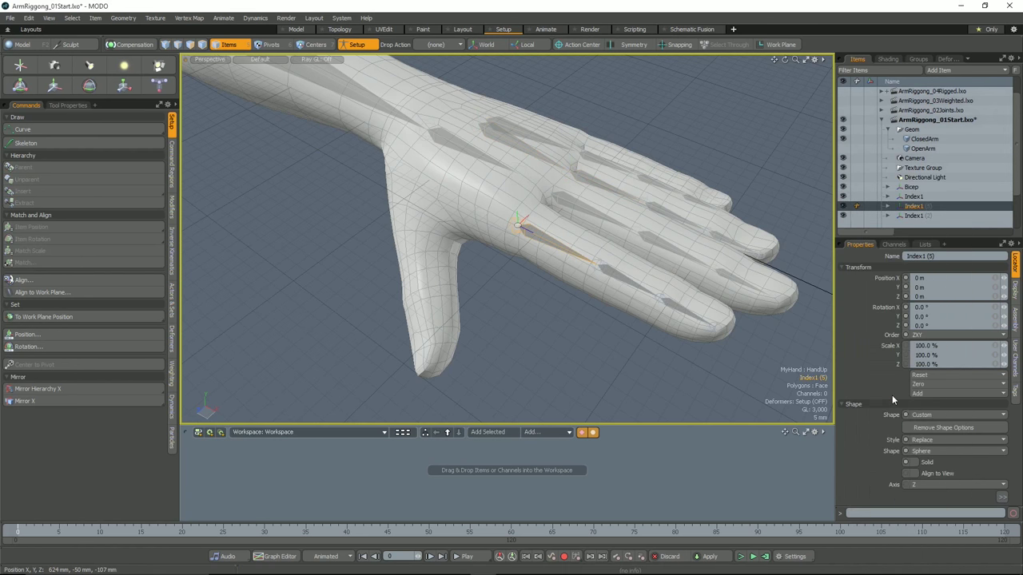
Move the duplicated chain's root joint into the base of the thumb, at about X -50.6 mm and Y -10.4 mm.
{"action": "left_click_drag", "start_coordinate": [560, 304], "coordinate": [643, 310], "text": "alt"}
{"action": "key", "text": "w"}
{"action": "left_click_drag", "start_coordinate": [630, 261], "coordinate": [627, 259]}
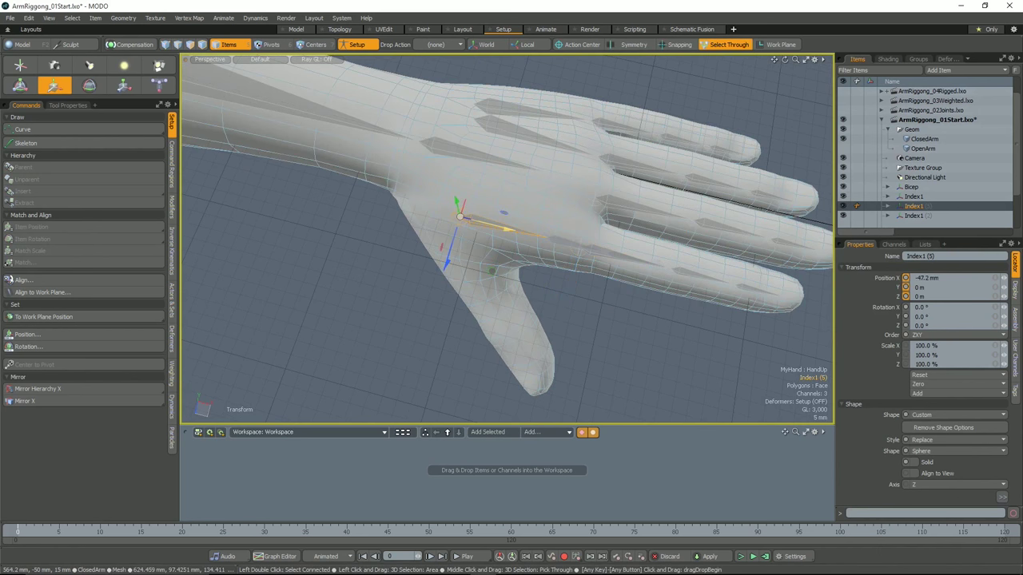
{"action": "left_click_drag", "start_coordinate": [490, 229], "coordinate": [485, 181], "text": "alt"}
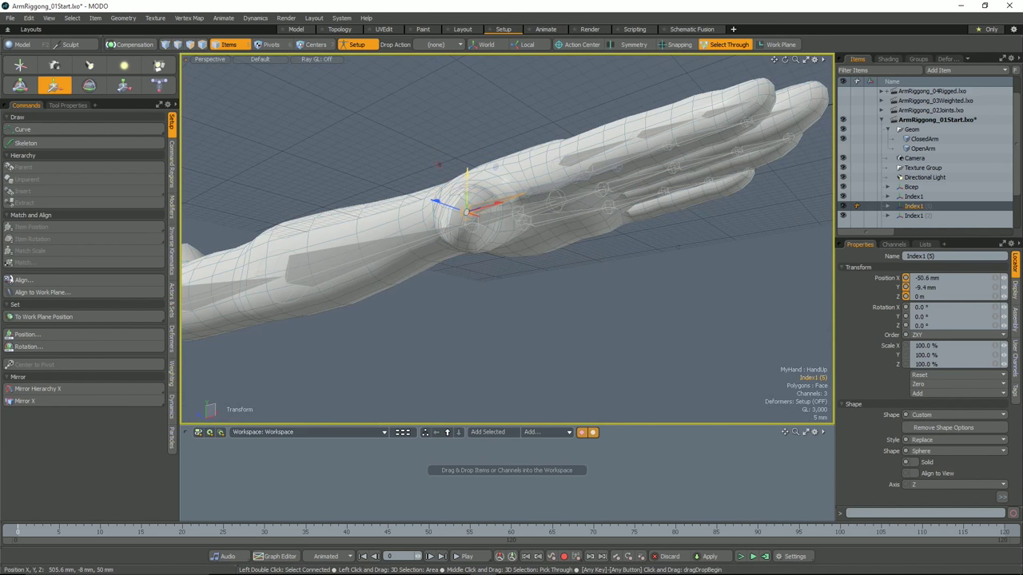
{"action": "left_click_drag", "start_coordinate": [472, 180], "coordinate": [590, 262], "text": "alt"}
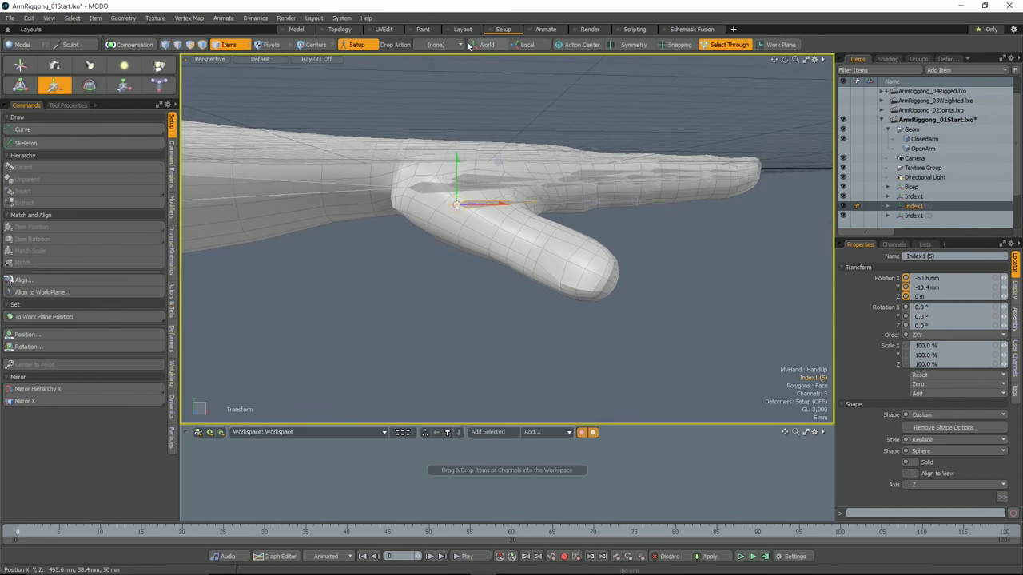
Switch to the Local action axis and rotate the thumb's root joint to about X 19.5° and Y -45.5°.
{"action": "left_click", "coordinate": [529, 47]}
{"action": "left_click_drag", "start_coordinate": [571, 175], "coordinate": [520, 178], "text": "alt"}
{"action": "key", "text": "e"}
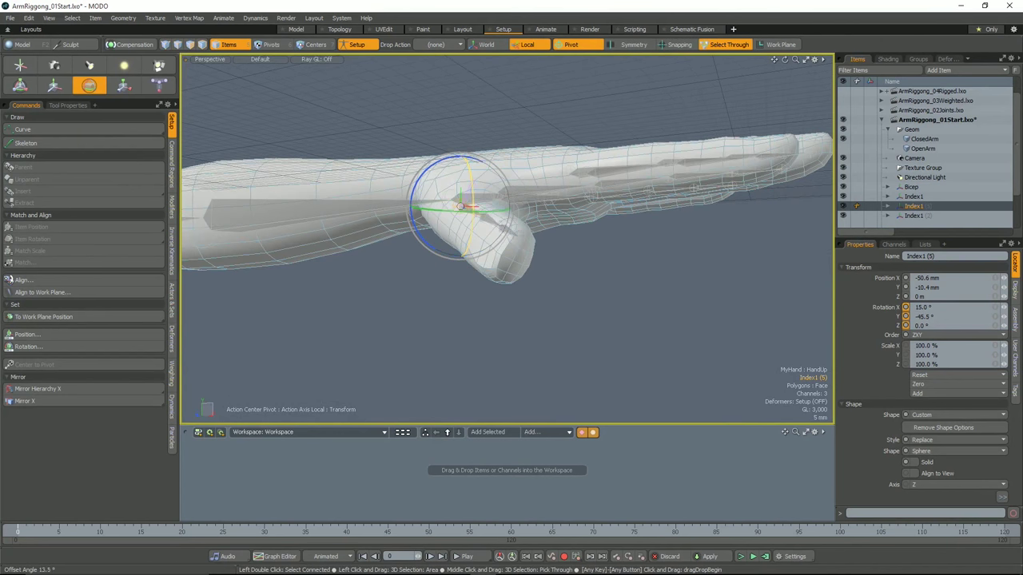
{"action": "left_click_drag", "start_coordinate": [470, 206], "coordinate": [550, 211], "text": "alt"}
Shift the thumb's root joint to about X -51.8, Y -11.9, Z -1.3 mm and rotate it to X 17.5°.
{"action": "key", "text": "w"}
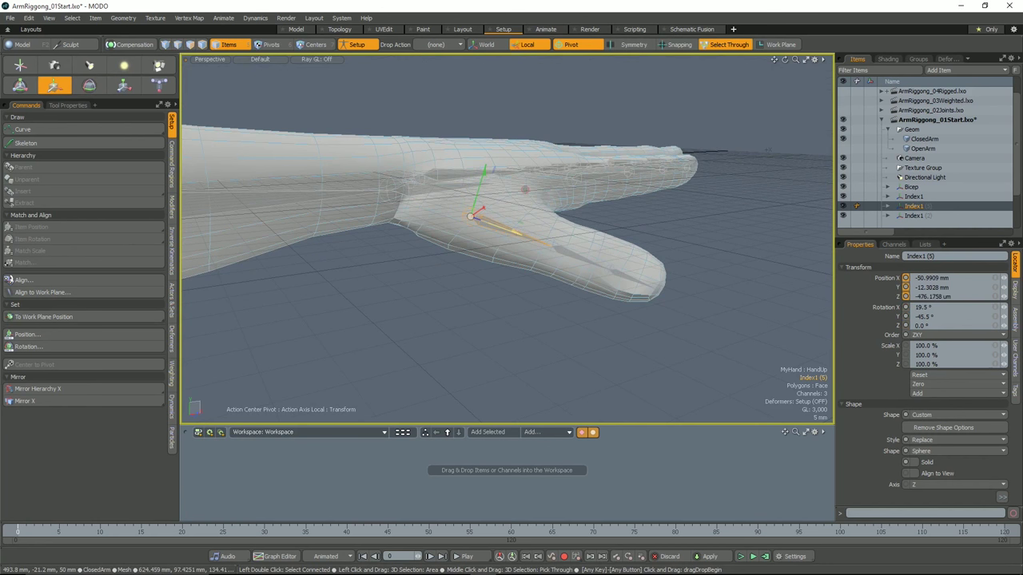
{"action": "left_click_drag", "start_coordinate": [516, 232], "coordinate": [512, 230]}
{"action": "key", "text": "e"}
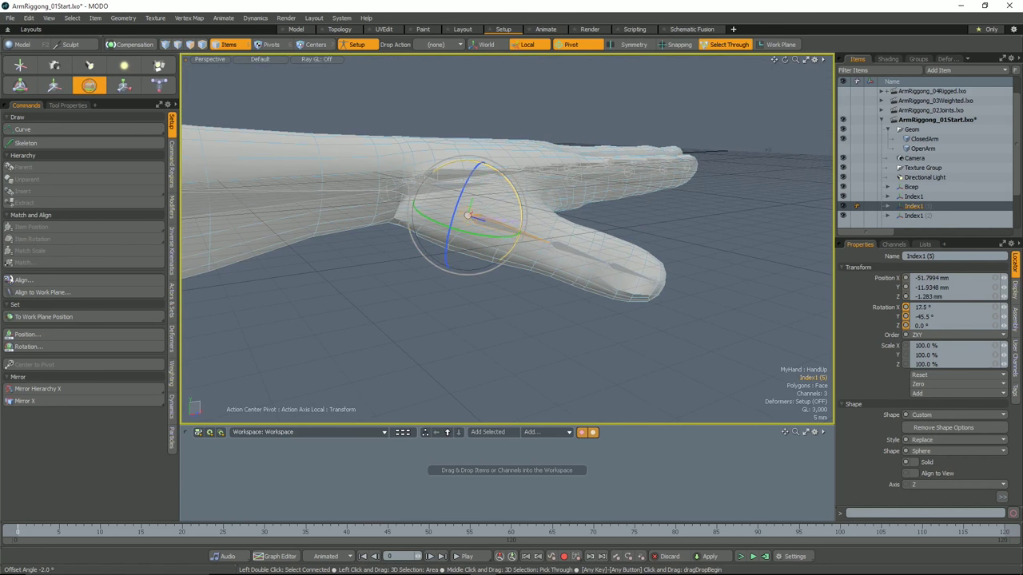
Roll the thumb's root joint to about Z 53.5° and slide it back to about X -56.3, Y -10.1, Z -5.8 mm.
{"action": "left_click_drag", "start_coordinate": [618, 238], "coordinate": [482, 188], "text": "alt"}
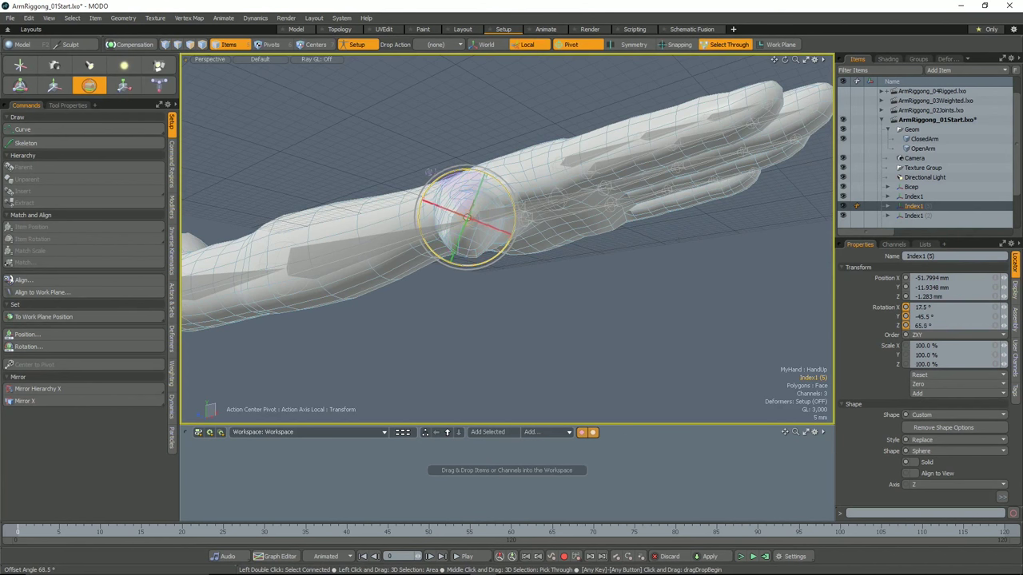
{"action": "left_click_drag", "start_coordinate": [447, 177], "coordinate": [595, 255], "text": "alt"}
{"action": "key", "text": "w"}
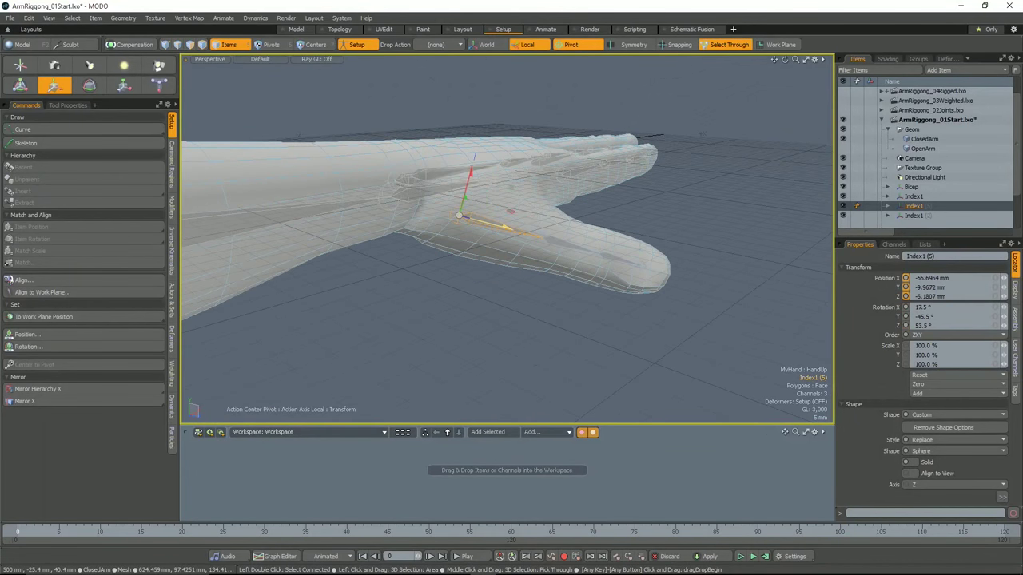
{"action": "left_click_drag", "start_coordinate": [563, 244], "coordinate": [621, 269], "text": "ctrl+alt"}
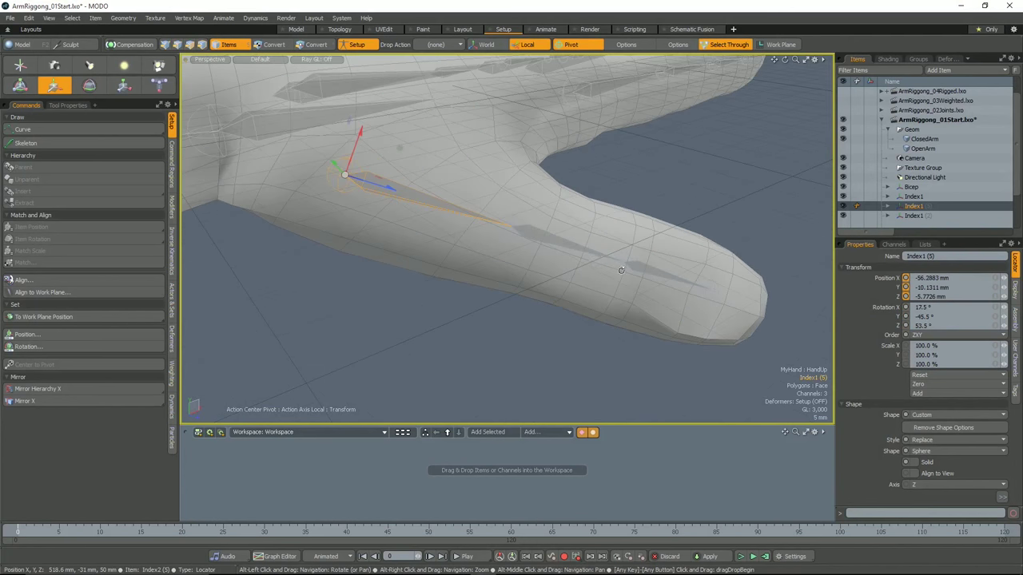
Slide the thumb's second joint along its length toward the fingertip and drop the move tool.
{"action": "key", "text": "q"}
{"action": "left_click", "coordinate": [556, 239]}
{"action": "key", "text": "g"}
{"action": "key", "text": "w"}
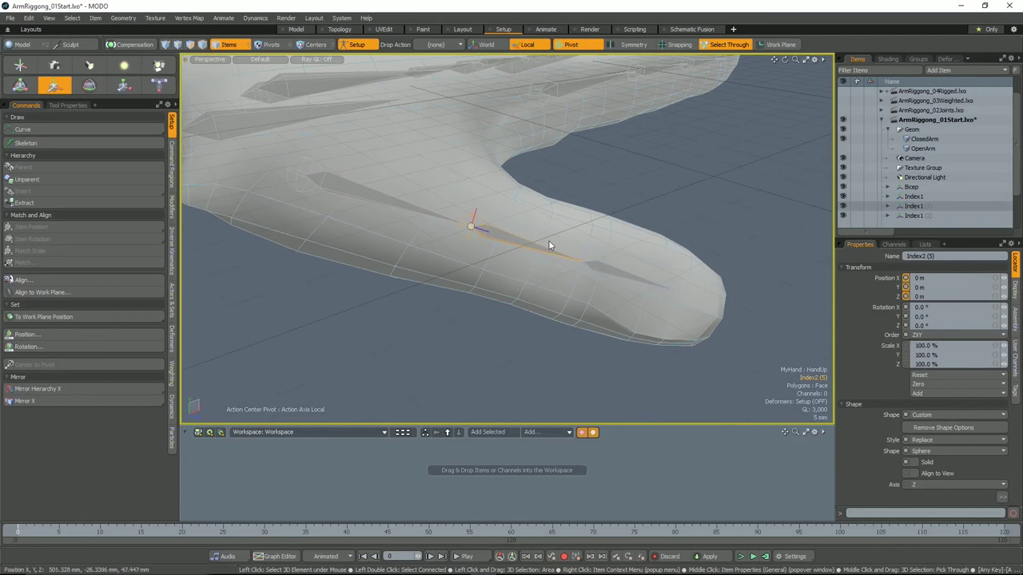
{"action": "key", "text": "space"}
Slide the thumb's third joint along its length to about Z -0.1 mm and drop the move tool.
{"action": "left_click", "coordinate": [627, 272]}
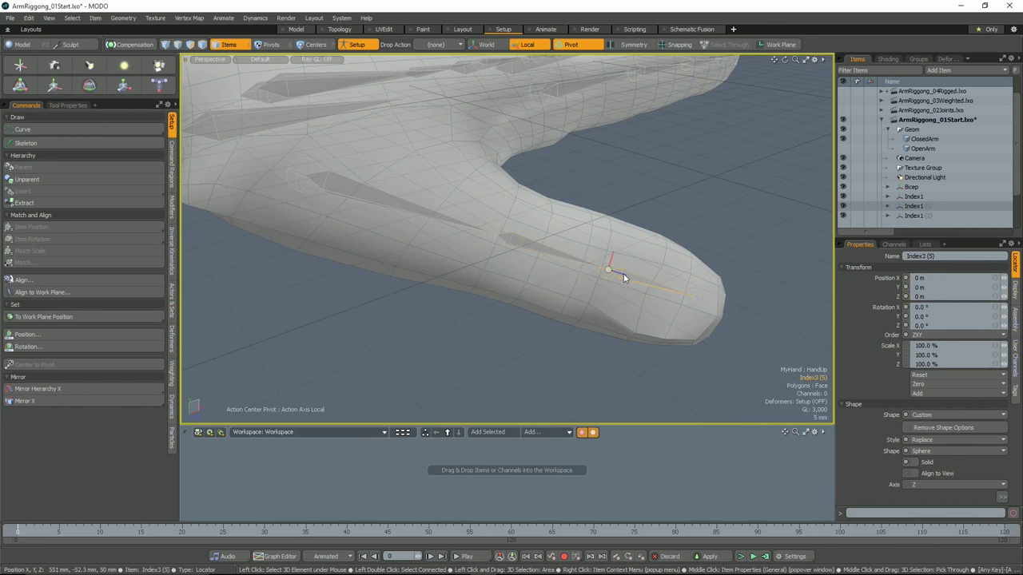
{"action": "key", "text": "y"}
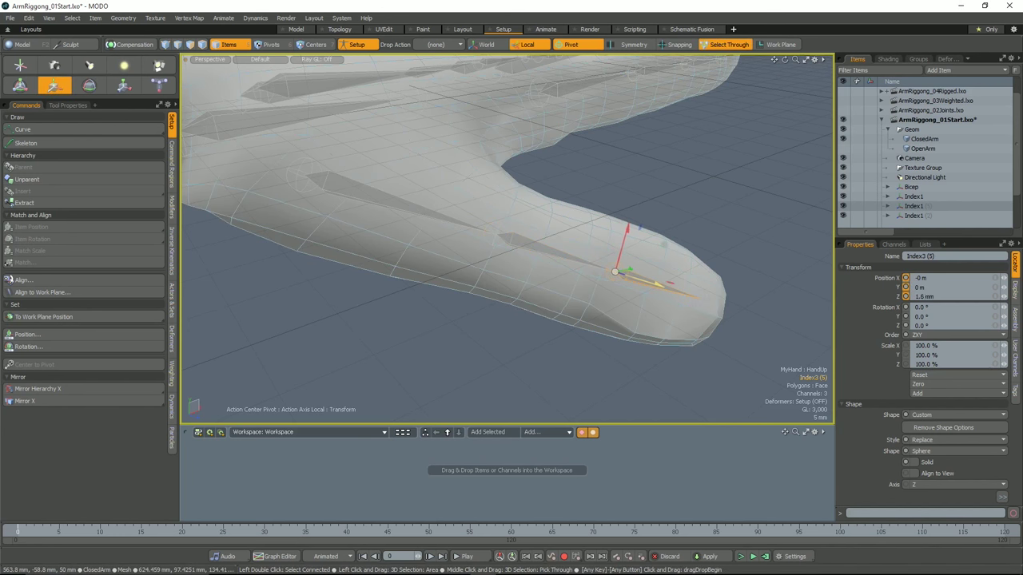
{"action": "left_click_drag", "start_coordinate": [649, 282], "coordinate": [526, 340], "text": "alt"}
{"action": "key", "text": "space"}
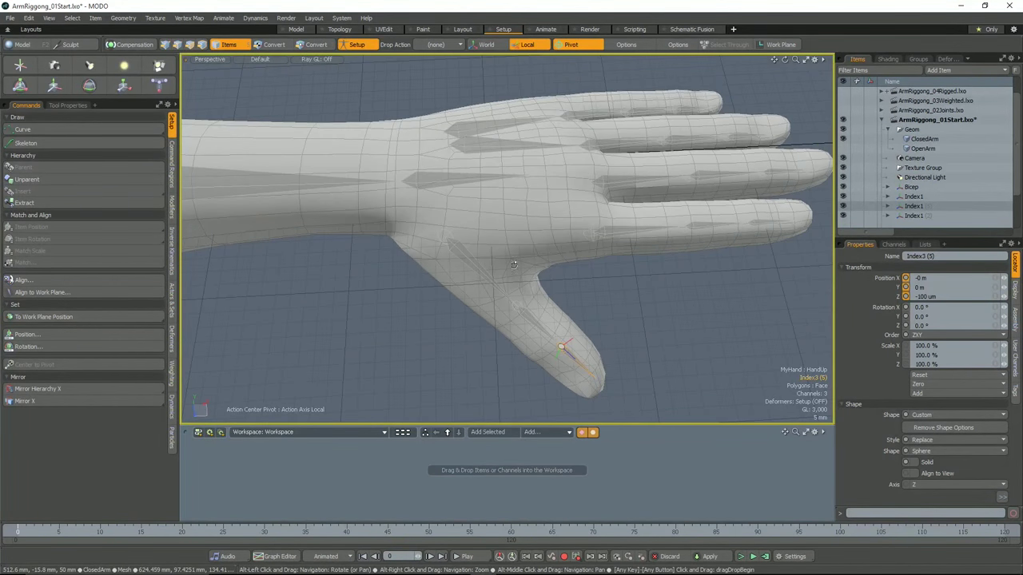
Parent both palm joints and the root joints of the middle finger, index finger and thumb to the Hand joint.
{"action": "left_click_drag", "start_coordinate": [517, 262], "coordinate": [499, 277], "text": "alt"}
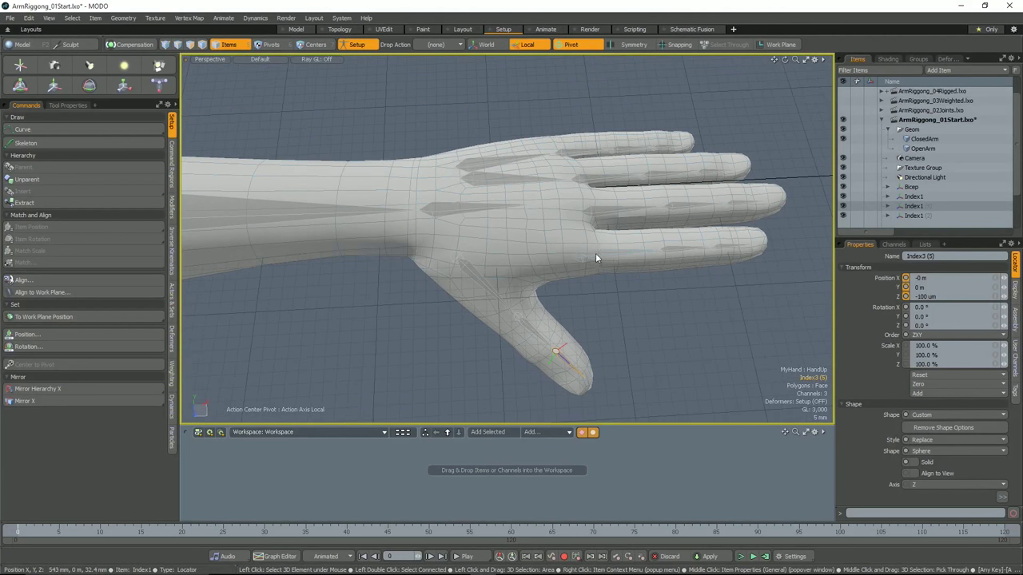
{"action": "left_click", "coordinate": [477, 166]}
{"action": "left_click", "coordinate": [479, 178], "text": "shift"}
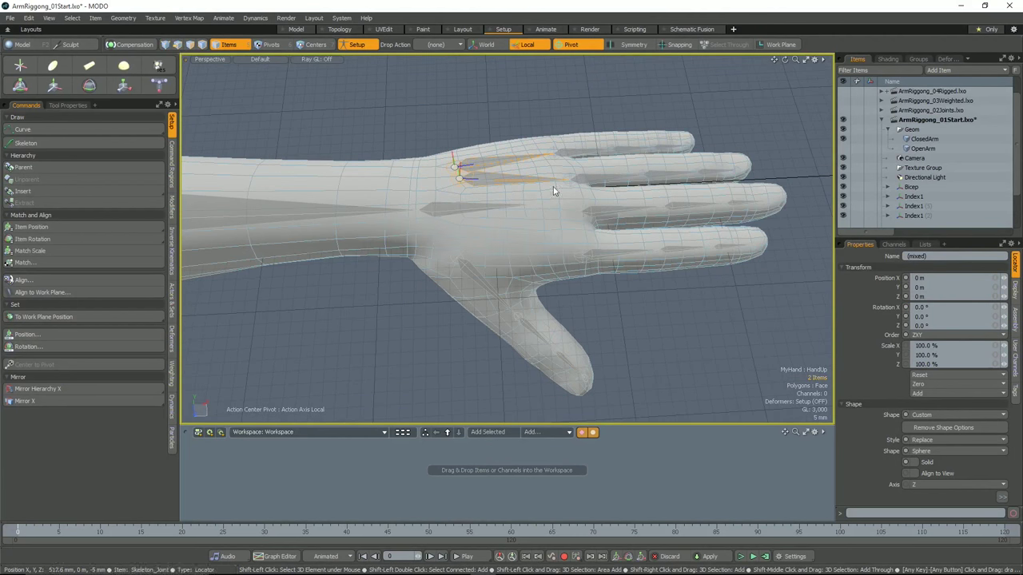
{"action": "left_click", "coordinate": [590, 210], "text": "shift"}
{"action": "left_click", "coordinate": [589, 256], "text": "shift"}
{"action": "left_click", "coordinate": [457, 260], "text": "shift"}
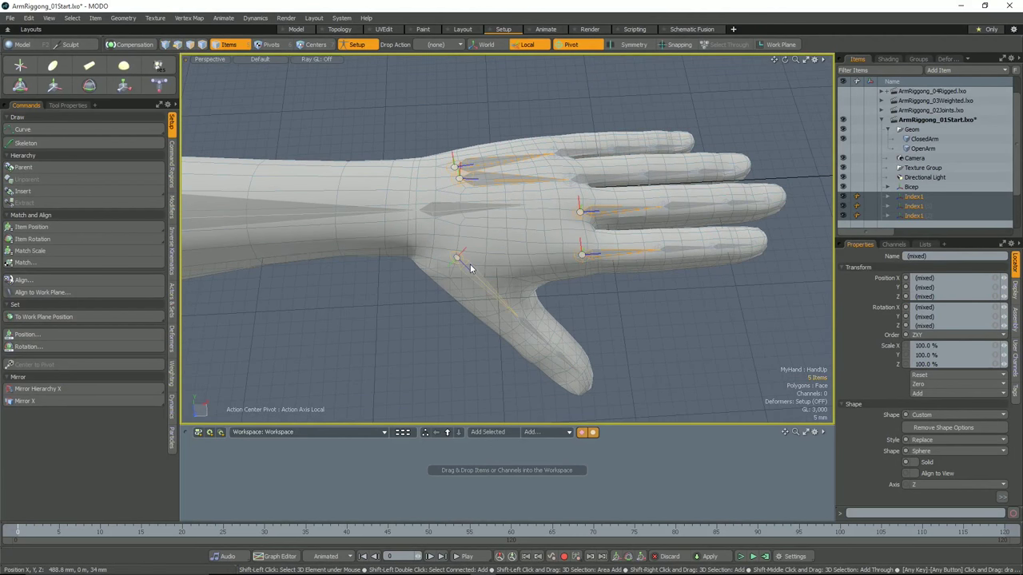
{"action": "left_click", "coordinate": [464, 208], "text": "shift"}
{"action": "key", "text": "p"}
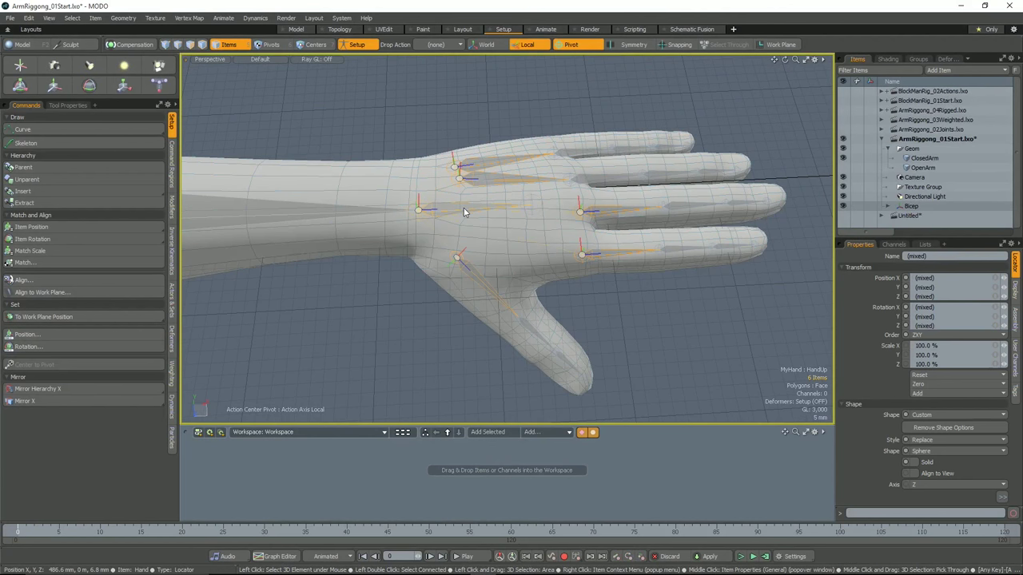
Select the whole joint hierarchy from the Bicep and examine the joint placement and axes along the arm.
{"action": "mouse_move", "coordinate": [493, 216]}
{"action": "left_mouse_down", "text": "alt"}
{"action": "mouse_move", "coordinate": [469, 262]}
{"action": "mouse_move", "coordinate": [485, 210]}
{"action": "left_mouse_up", "text": "alt"}
{"action": "scroll", "coordinate": [484, 210], "scroll_direction": "down", "scroll_amount": 4}
{"action": "middle_click_drag", "start_coordinate": [437, 211], "coordinate": [481, 215], "text": "alt"}
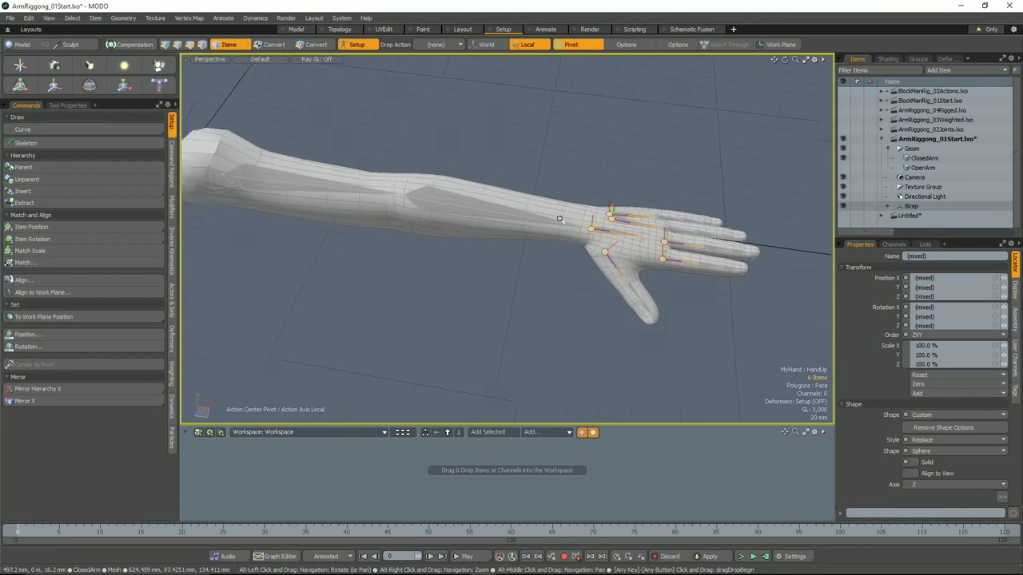
{"action": "scroll", "coordinate": [481, 215], "scroll_direction": "down", "scroll_amount": 2}
{"action": "double_click", "coordinate": [375, 191]}
{"action": "left_click_drag", "start_coordinate": [535, 247], "coordinate": [405, 167], "text": "alt"}
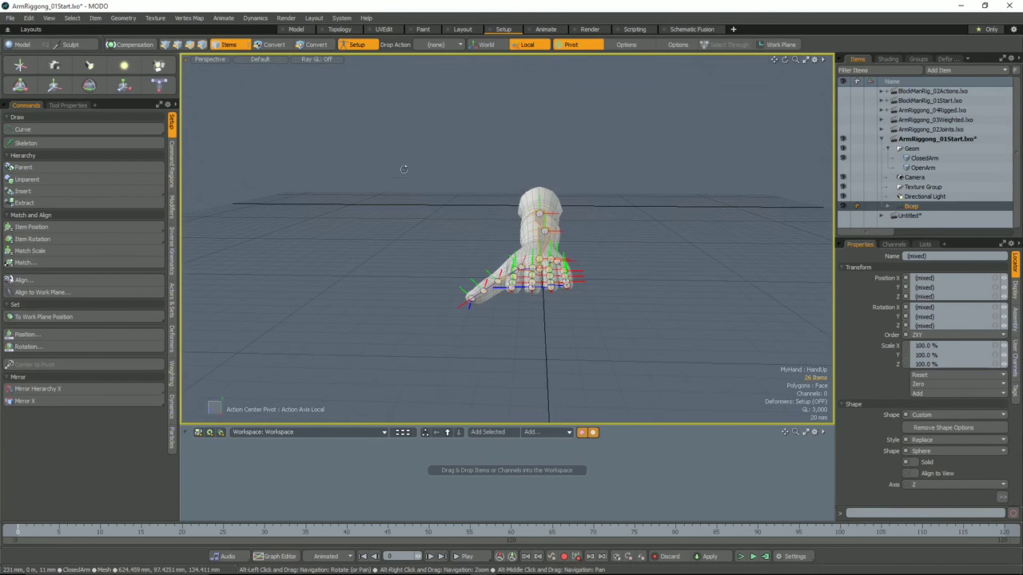
{"action": "scroll", "coordinate": [552, 217], "scroll_direction": "up", "scroll_amount": 3}
{"action": "left_click_drag", "start_coordinate": [551, 216], "coordinate": [592, 227], "text": "alt"}
{"action": "left_click", "coordinate": [597, 214]}
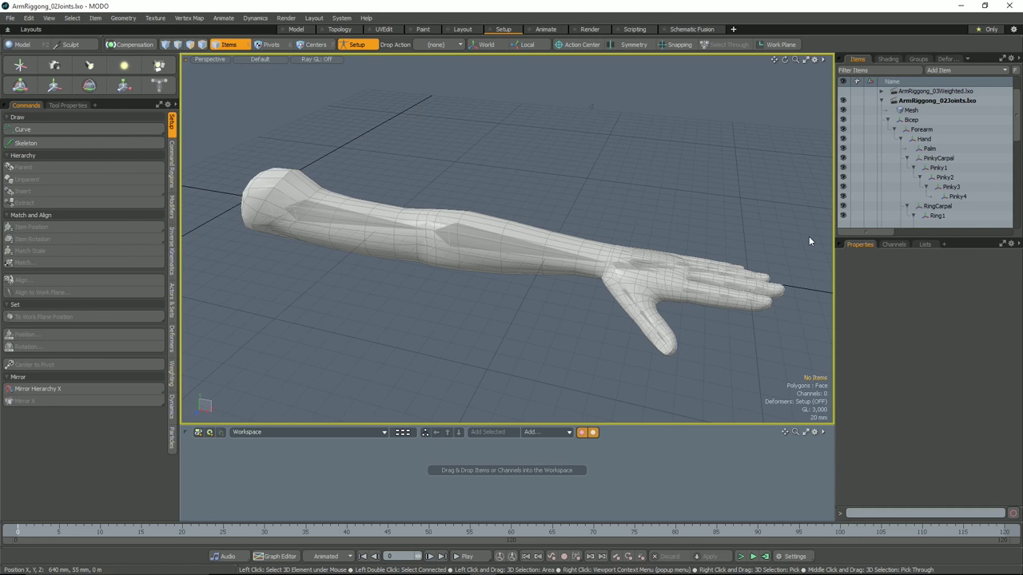
In the ArmRiggong_02Joints scene, select the Bicep joint and review the named joint hierarchy through the fingers.
{"action": "left_click", "coordinate": [325, 214]}
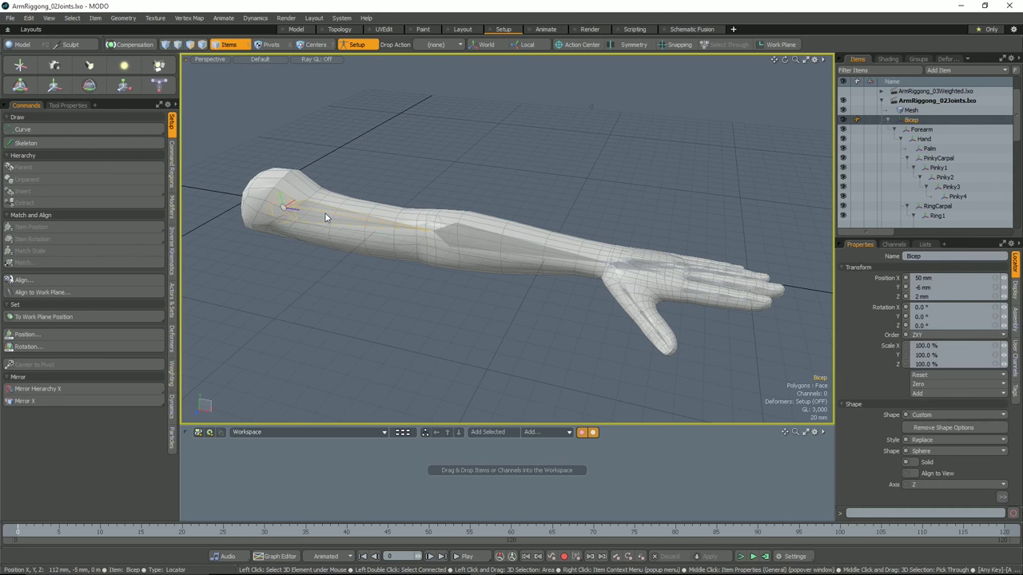
{"action": "scroll", "coordinate": [953, 187], "scroll_direction": "down", "scroll_amount": 6}
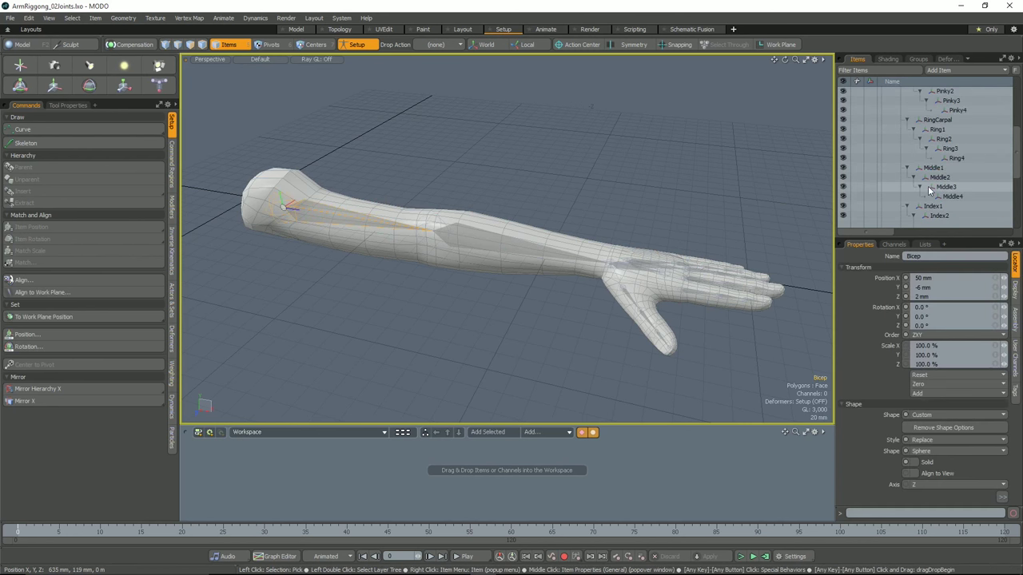
{"action": "scroll", "coordinate": [935, 186], "scroll_direction": "up", "scroll_amount": 8}
{"action": "left_click_drag", "start_coordinate": [648, 207], "coordinate": [543, 216], "text": "alt"}
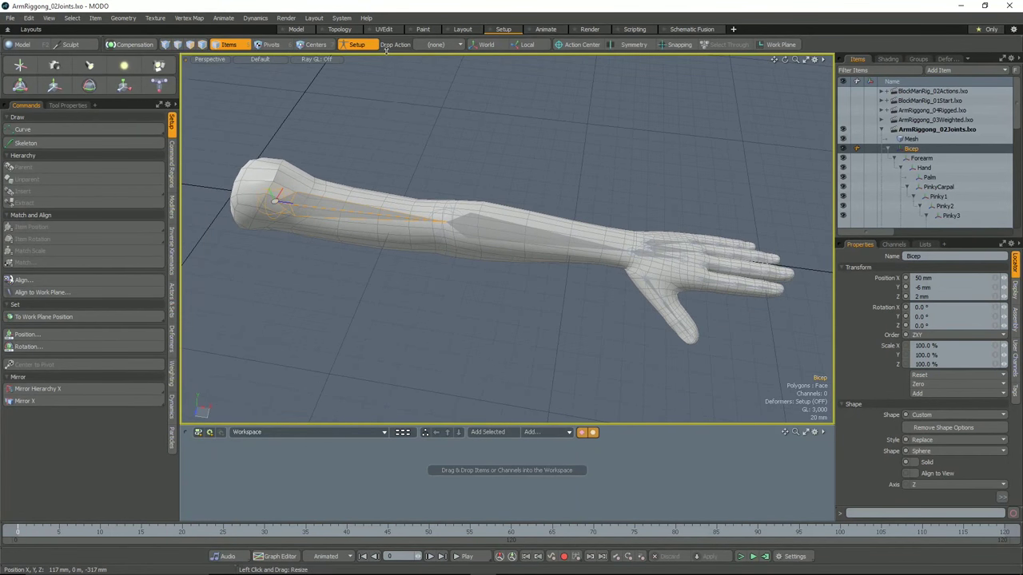
Try rotating the Forearm joint, undo the rotation and return to Setup mode.
{"action": "left_click", "coordinate": [537, 236]}
{"action": "key", "text": "e"}
{"action": "left_click_drag", "start_coordinate": [485, 257], "coordinate": [570, 193]}
{"action": "key", "text": "ctrl+z"}
{"action": "key", "text": "Escape"}
{"action": "left_click", "coordinate": [373, 44]}
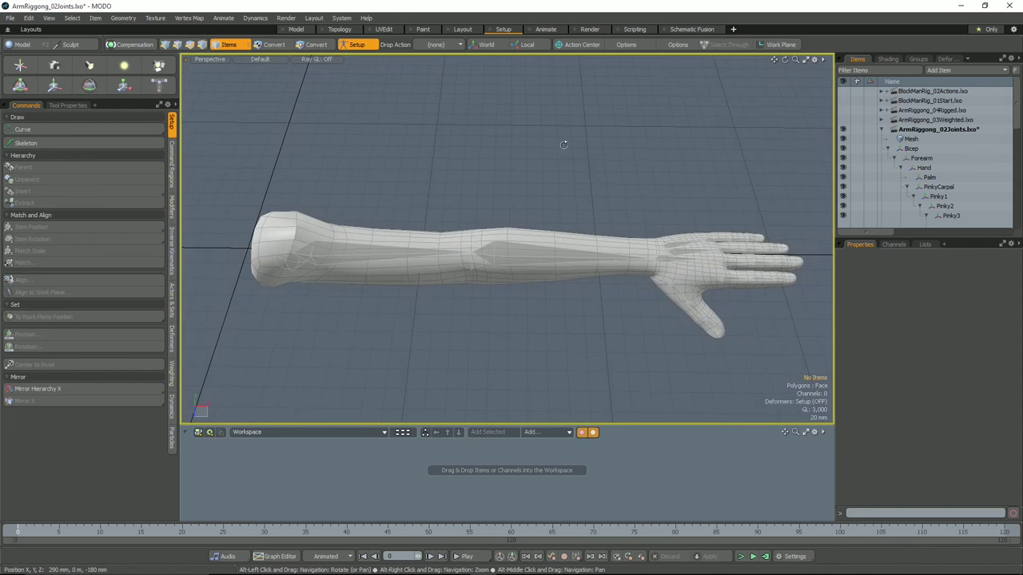
Select the entire joint hierarchy from the Bicep, zero all its transforms and clear the selection.
{"action": "left_click_drag", "start_coordinate": [547, 154], "coordinate": [583, 163], "text": "alt"}
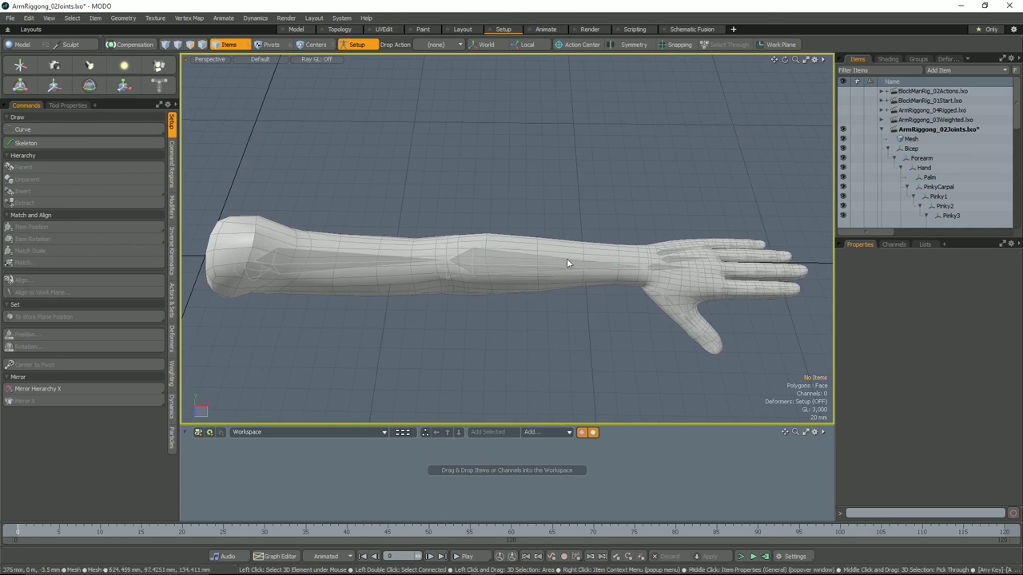
{"action": "double_click", "coordinate": [324, 254]}
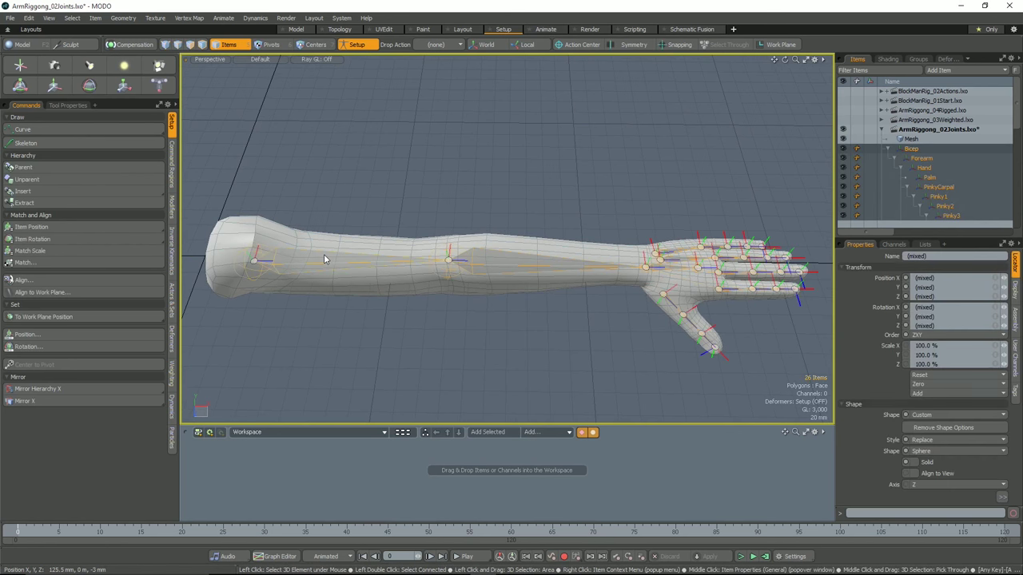
{"action": "left_click", "coordinate": [922, 385]}
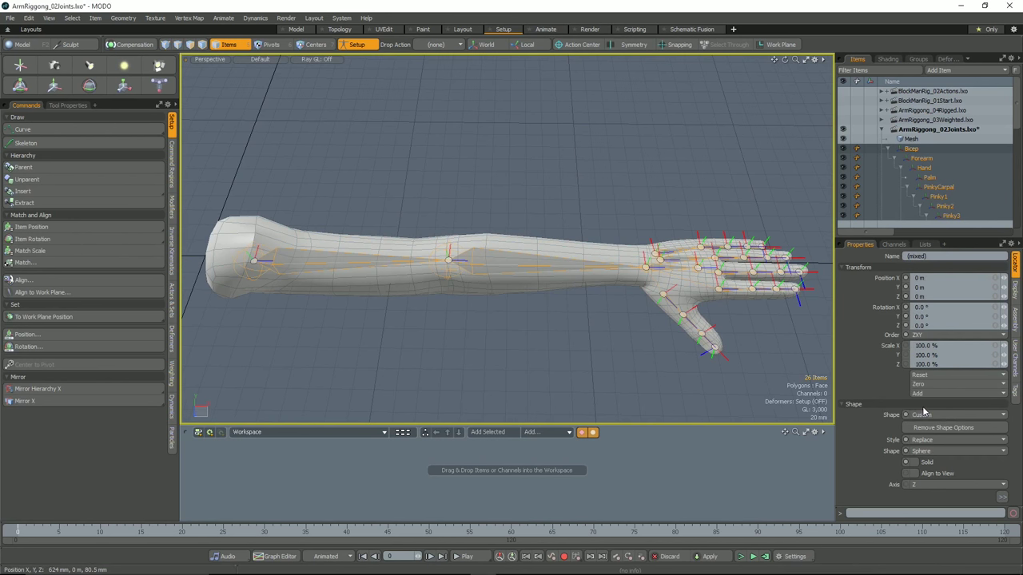
{"action": "left_click", "coordinate": [600, 365]}
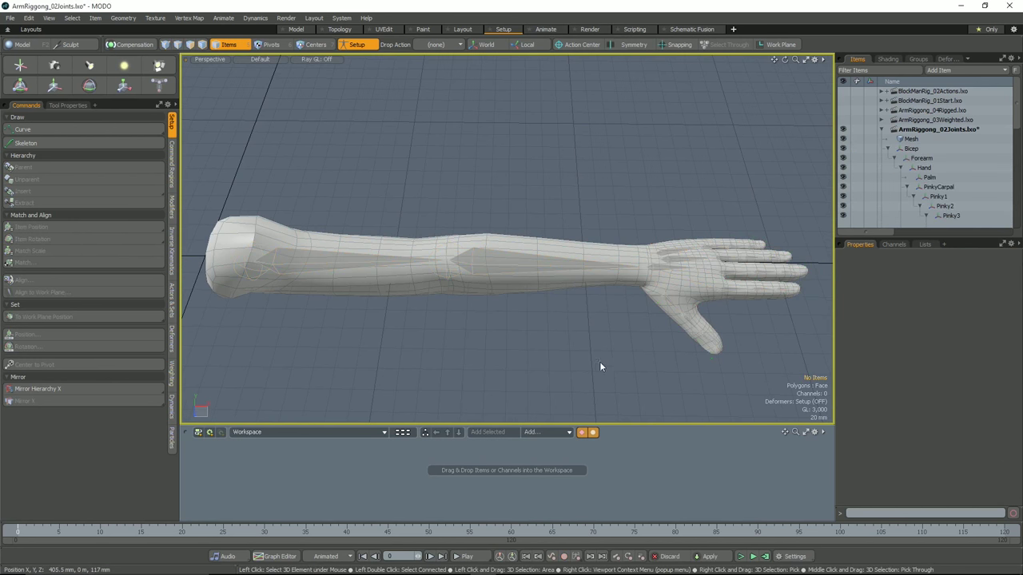
Select the Forearm joint and examine its transform values and its alignment inside the arm.
{"action": "left_click", "coordinate": [493, 268]}
{"action": "left_click_drag", "start_coordinate": [551, 308], "coordinate": [506, 313], "text": "alt"}
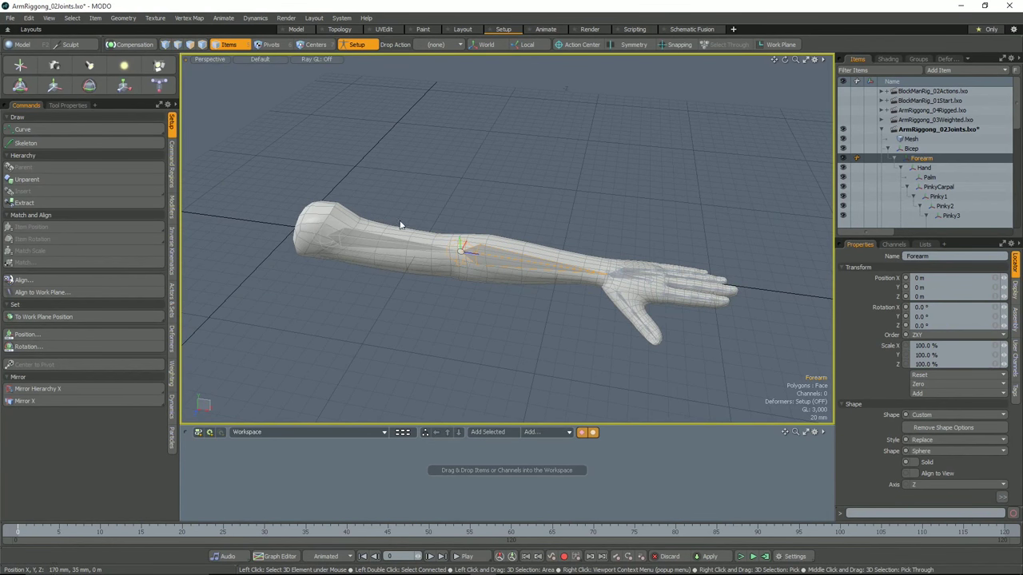
{"action": "left_click_drag", "start_coordinate": [401, 224], "coordinate": [482, 260], "text": "alt"}
{"action": "middle_click_drag", "start_coordinate": [513, 259], "coordinate": [500, 238], "text": "alt"}
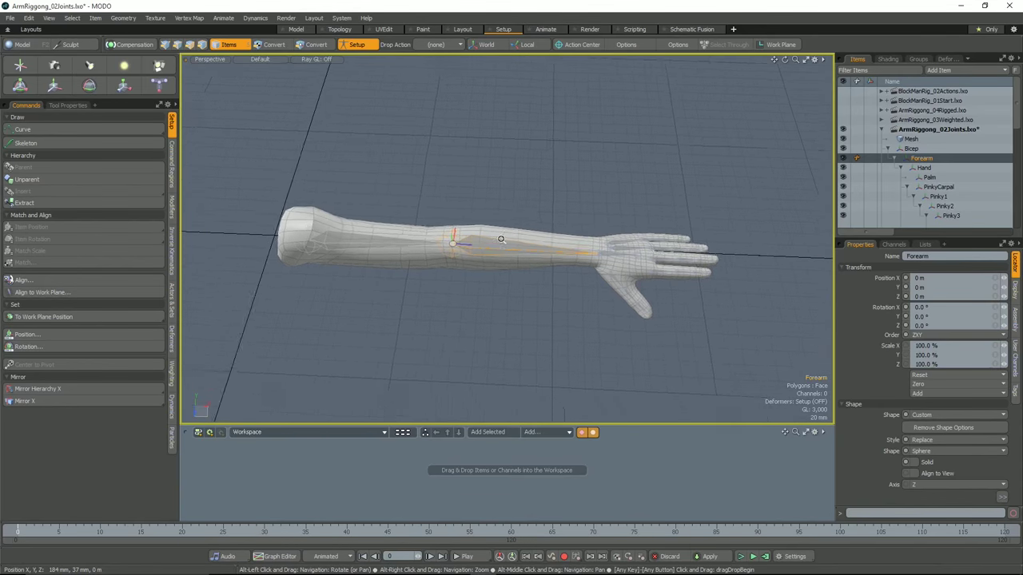
{"action": "right_click_drag", "start_coordinate": [501, 238], "coordinate": [685, 238], "text": "alt"}
Select the arm Mesh and the Bicep joint and bind them with the Heat bind type.
{"action": "left_click", "coordinate": [563, 309]}
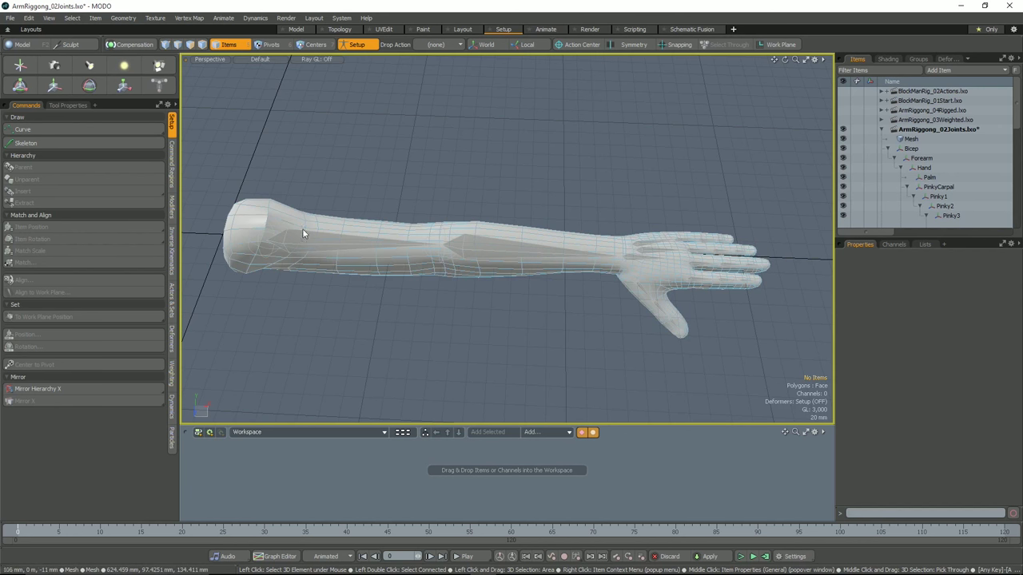
{"action": "left_click", "coordinate": [284, 220]}
{"action": "left_click", "coordinate": [322, 242], "text": "shift"}
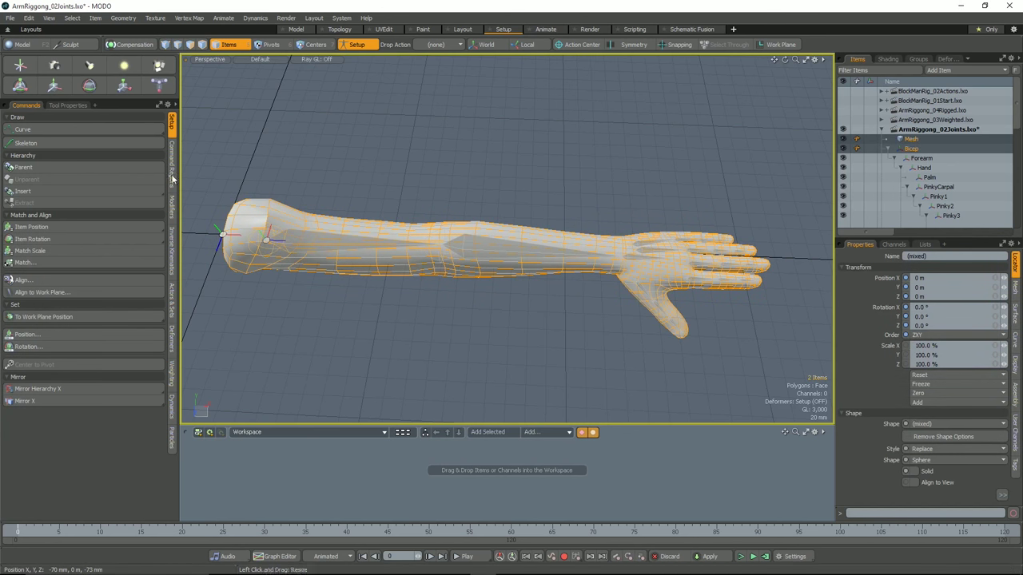
{"action": "left_click", "coordinate": [173, 339]}
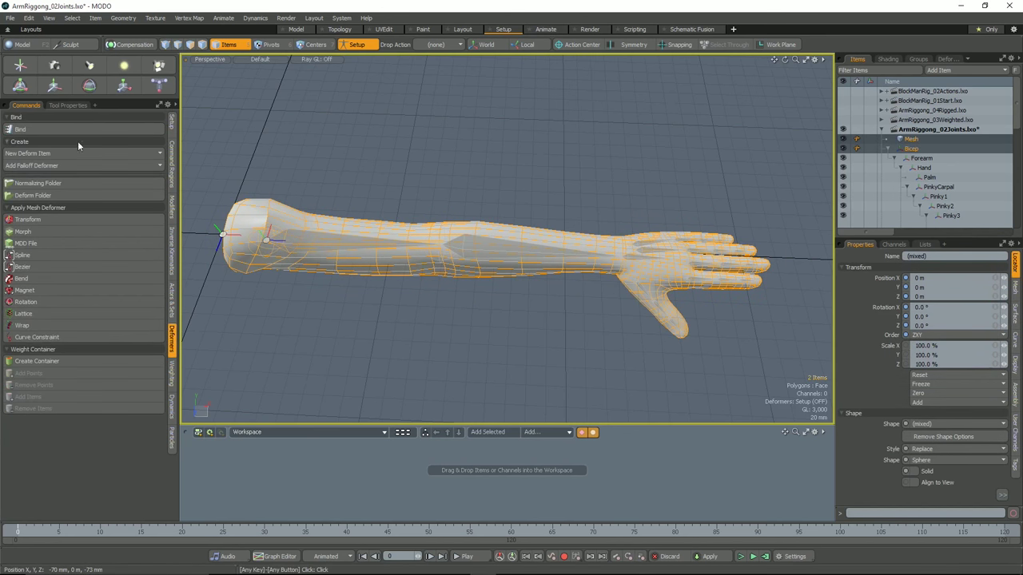
{"action": "left_click", "coordinate": [32, 130]}
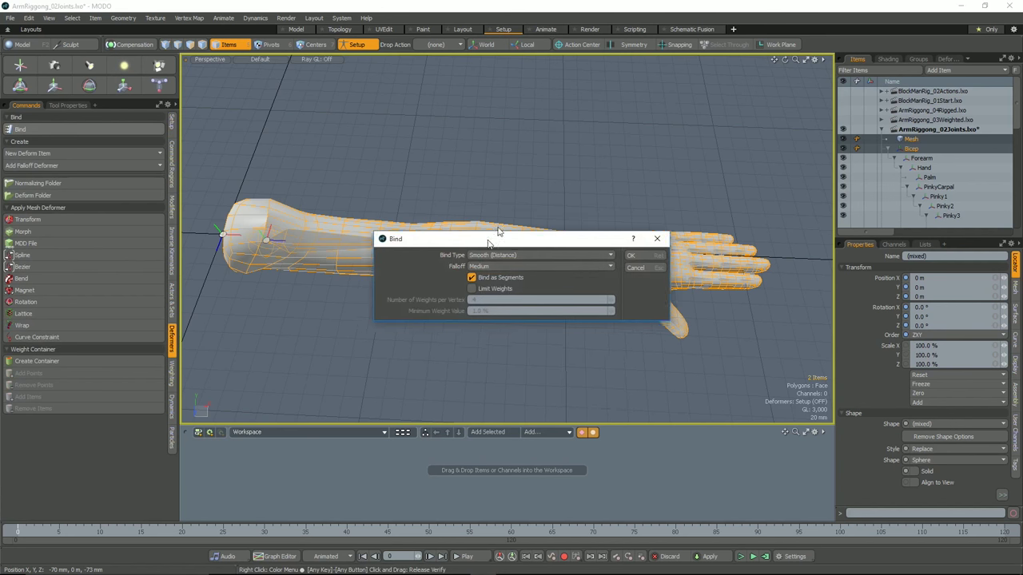
{"action": "left_click_drag", "start_coordinate": [473, 242], "coordinate": [474, 123]}
{"action": "left_click", "coordinate": [521, 136]}
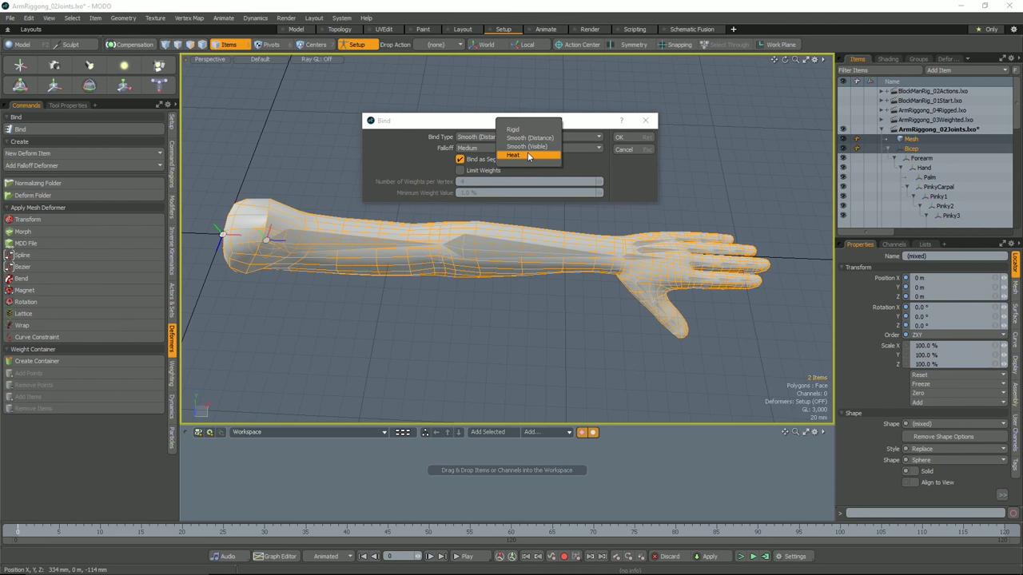
{"action": "left_click", "coordinate": [527, 155]}
{"action": "left_click", "coordinate": [619, 138]}
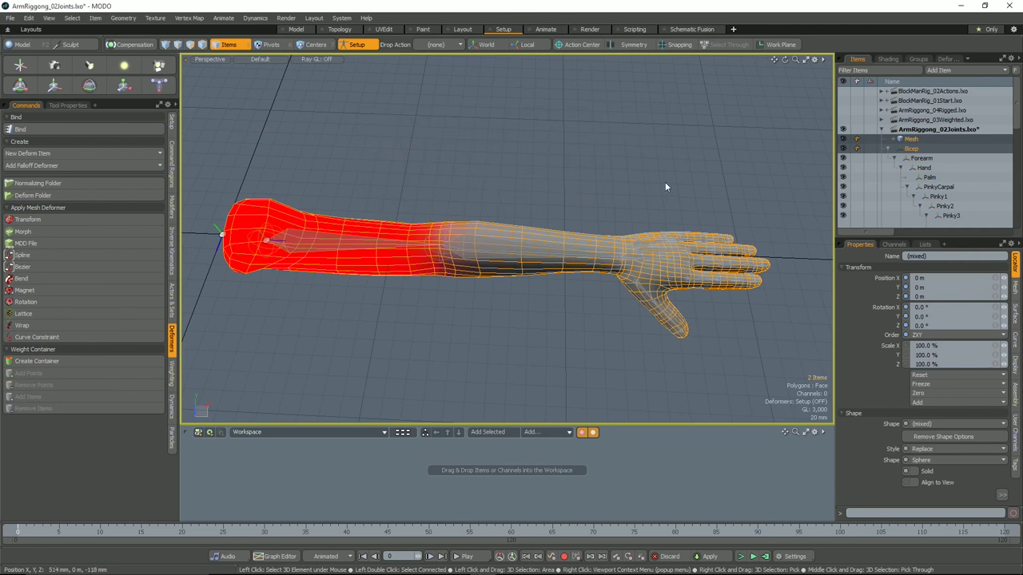
Select the Bicep, Forearm and Hand joints one by one and examine each joint's weights on the mesh.
{"action": "left_click_drag", "start_coordinate": [664, 189], "coordinate": [538, 185], "text": "alt"}
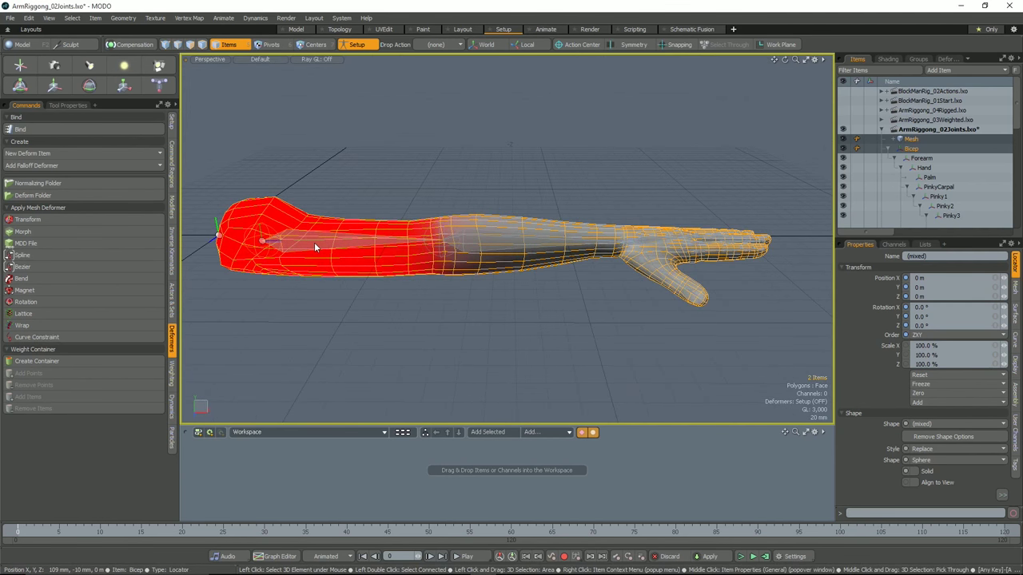
{"action": "left_click", "coordinate": [375, 281]}
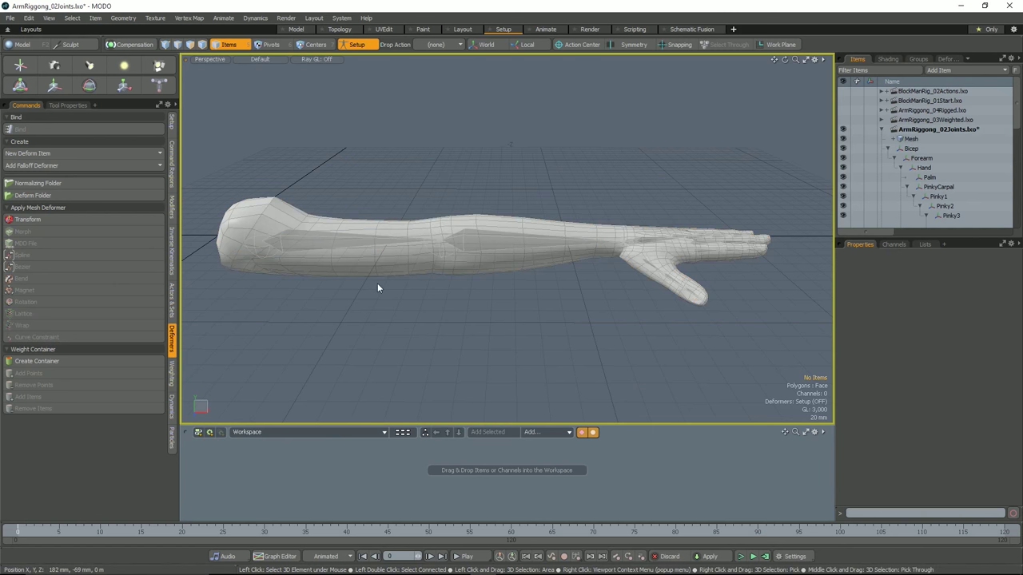
{"action": "left_click", "coordinate": [361, 243]}
{"action": "left_click_drag", "start_coordinate": [463, 287], "coordinate": [473, 253], "text": "alt"}
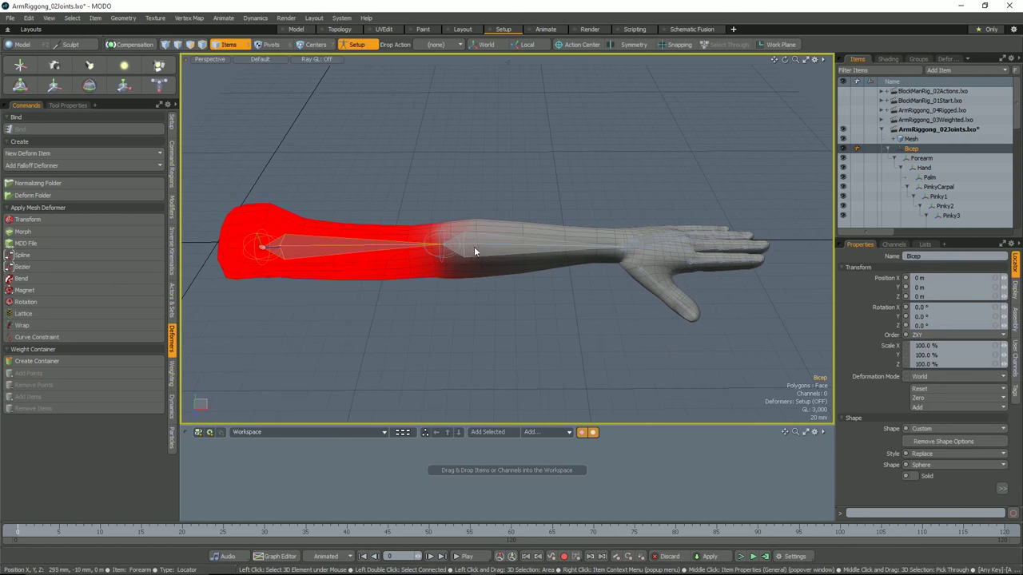
{"action": "left_click", "coordinate": [474, 251]}
{"action": "mouse_move", "coordinate": [550, 332]}
{"action": "left_mouse_down", "text": "alt"}
{"action": "mouse_move", "coordinate": [573, 340]}
{"action": "mouse_move", "coordinate": [564, 339]}
{"action": "left_mouse_up", "text": "alt"}
{"action": "left_click", "coordinate": [631, 247]}
{"action": "left_click_drag", "start_coordinate": [612, 309], "coordinate": [719, 264], "text": "alt"}
{"action": "scroll", "coordinate": [737, 259], "scroll_direction": "up", "scroll_amount": 3}
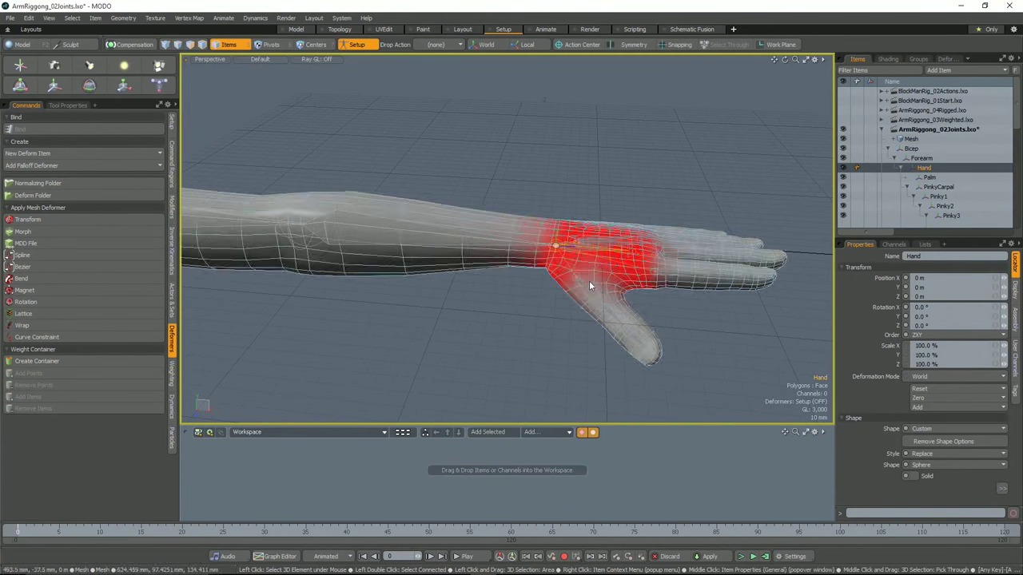
Examine the weights of the thumb joints on the mesh.
{"action": "left_click", "coordinate": [588, 289]}
{"action": "left_click", "coordinate": [643, 343]}
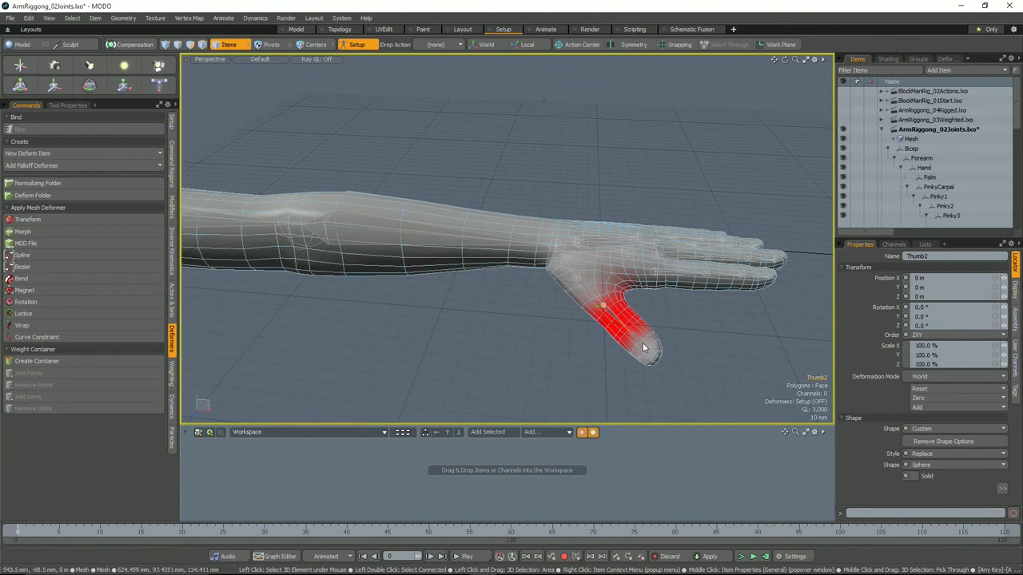
{"action": "left_click", "coordinate": [643, 343]}
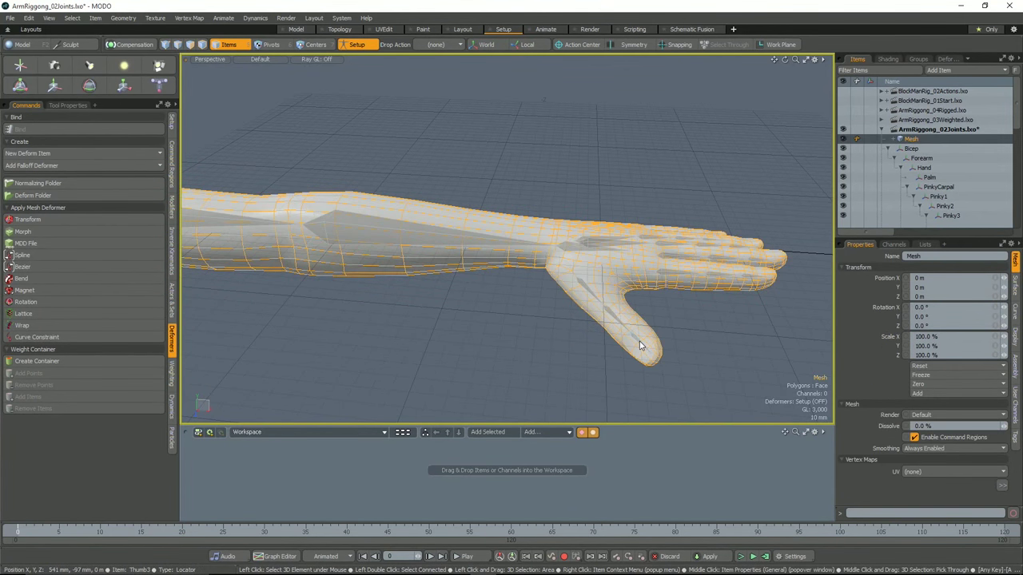
{"action": "left_click", "coordinate": [639, 345]}
{"action": "mouse_move", "coordinate": [639, 345]}
{"action": "left_mouse_down", "text": "alt"}
{"action": "mouse_move", "coordinate": [660, 279]}
{"action": "mouse_move", "coordinate": [519, 237]}
{"action": "mouse_move", "coordinate": [516, 264]}
{"action": "mouse_move", "coordinate": [531, 254]}
{"action": "left_mouse_up", "text": "alt"}
Try lowering the Forearm weights of an edge loop around the middle of the forearm with Adjust Weights, and undo it.
{"action": "left_click", "coordinate": [519, 233]}
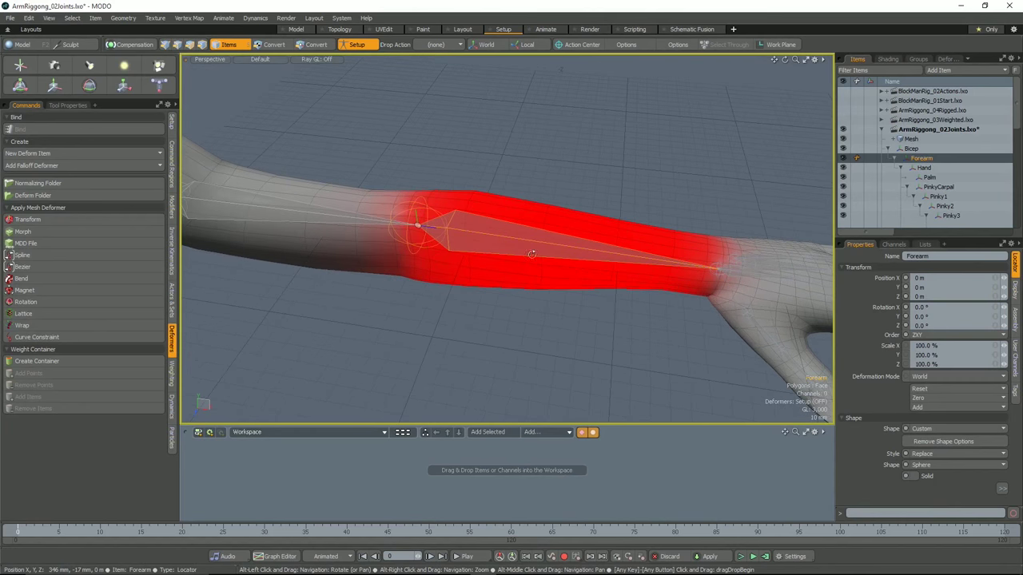
{"action": "scroll", "coordinate": [535, 251], "scroll_direction": "up", "scroll_amount": 3}
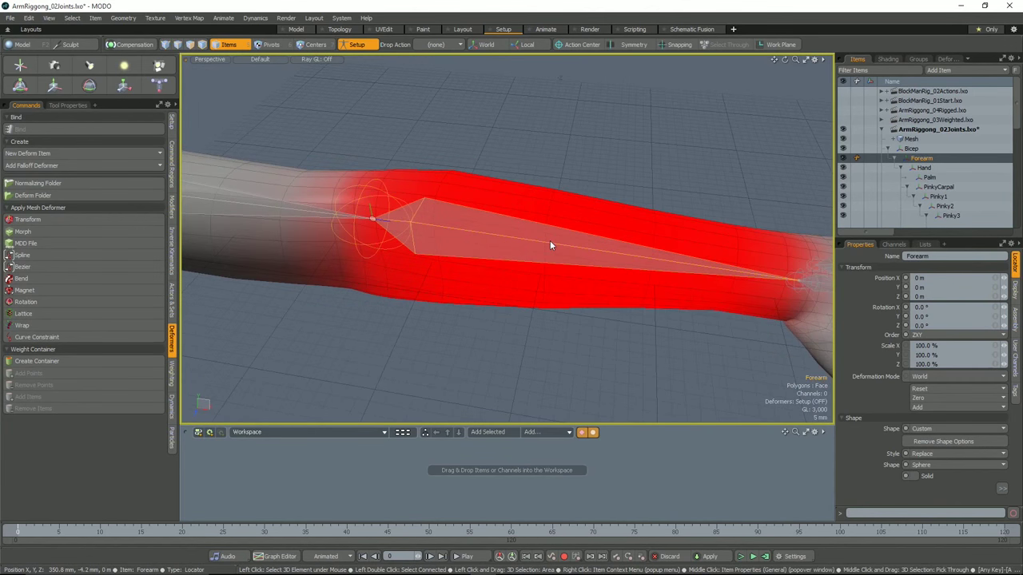
{"action": "key", "text": "2"}
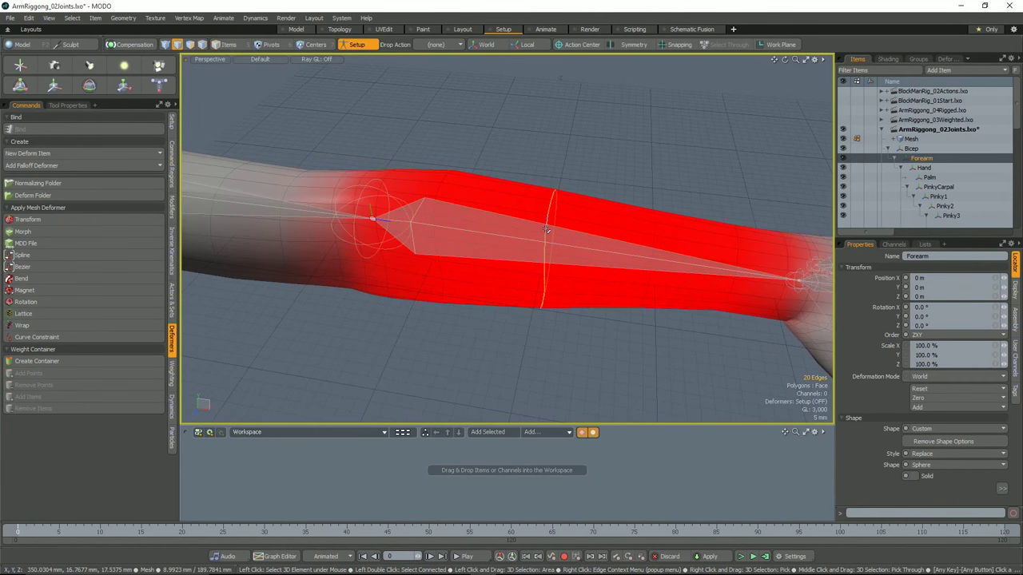
{"action": "left_click", "coordinate": [172, 375]}
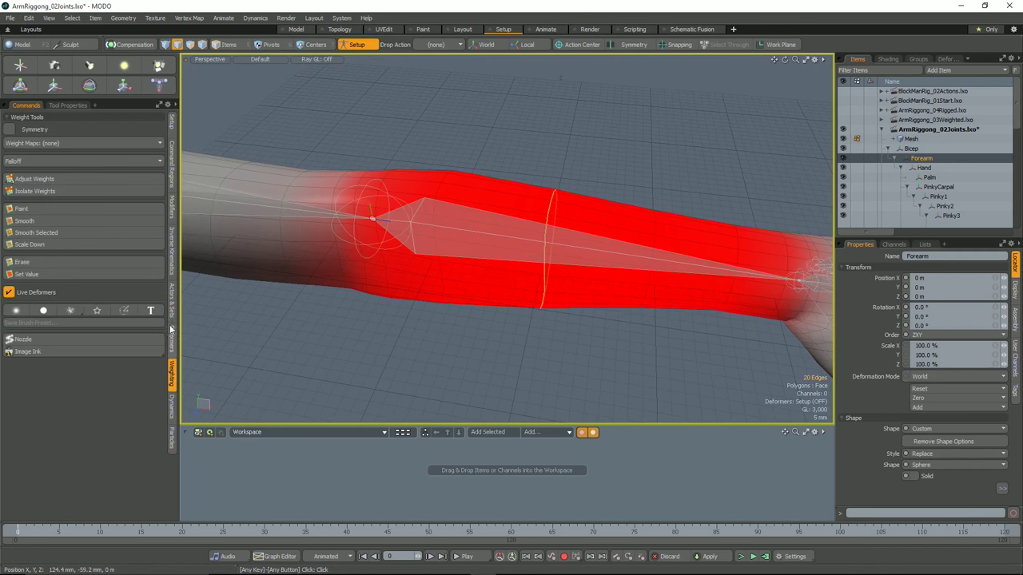
{"action": "left_click", "coordinate": [66, 178]}
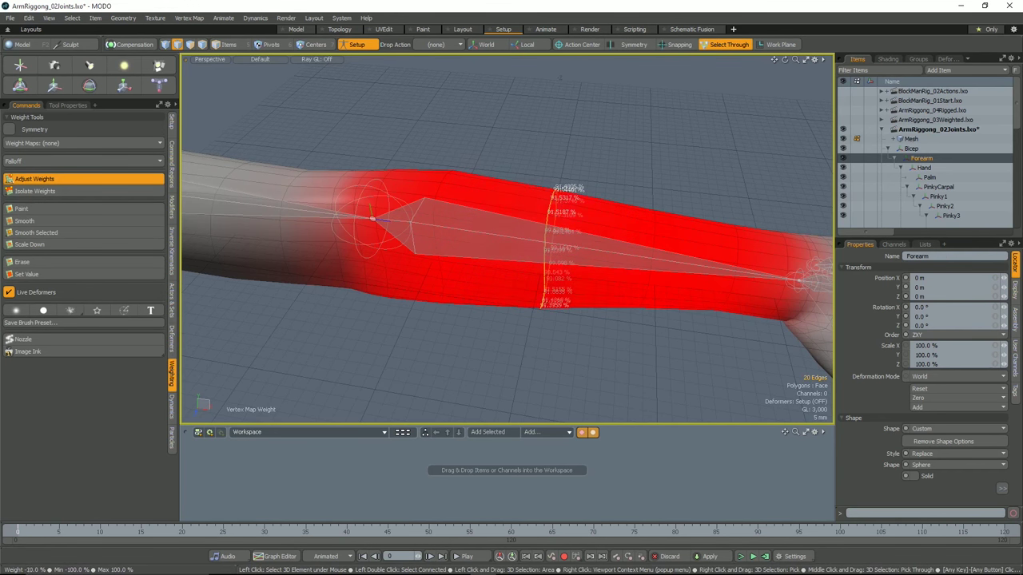
{"action": "key", "text": "ctrl+z"}
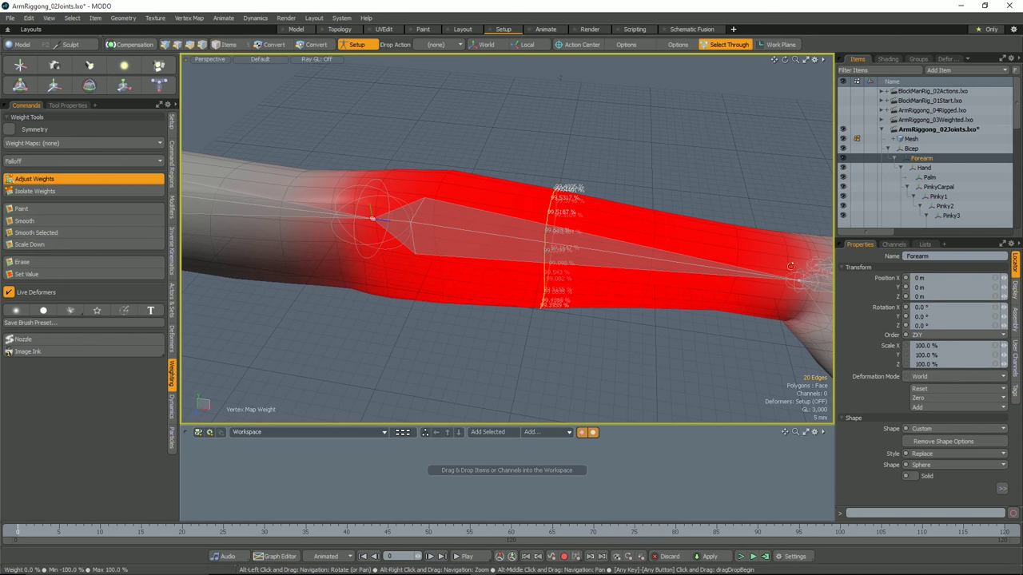
{"action": "left_click_drag", "start_coordinate": [743, 263], "coordinate": [652, 260], "text": "alt"}
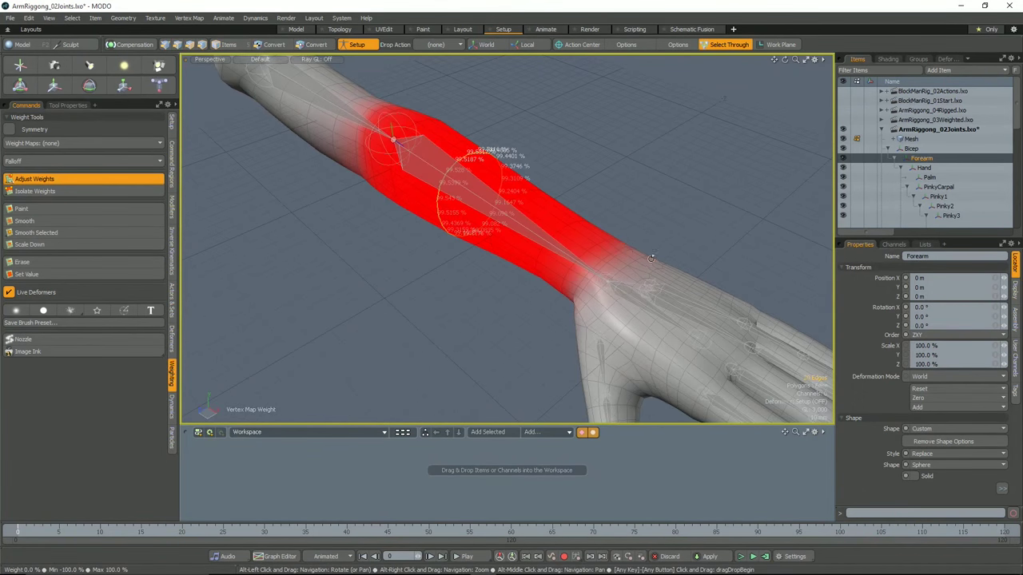
{"action": "right_click_drag", "start_coordinate": [611, 233], "coordinate": [503, 164], "text": "alt"}
{"action": "left_click_drag", "start_coordinate": [503, 164], "coordinate": [567, 163], "text": "alt"}
{"action": "key", "text": "Escape"}
{"action": "middle_click_drag", "start_coordinate": [567, 163], "coordinate": [634, 180], "text": "alt"}
{"action": "left_click_drag", "start_coordinate": [634, 180], "coordinate": [644, 179], "text": "alt"}
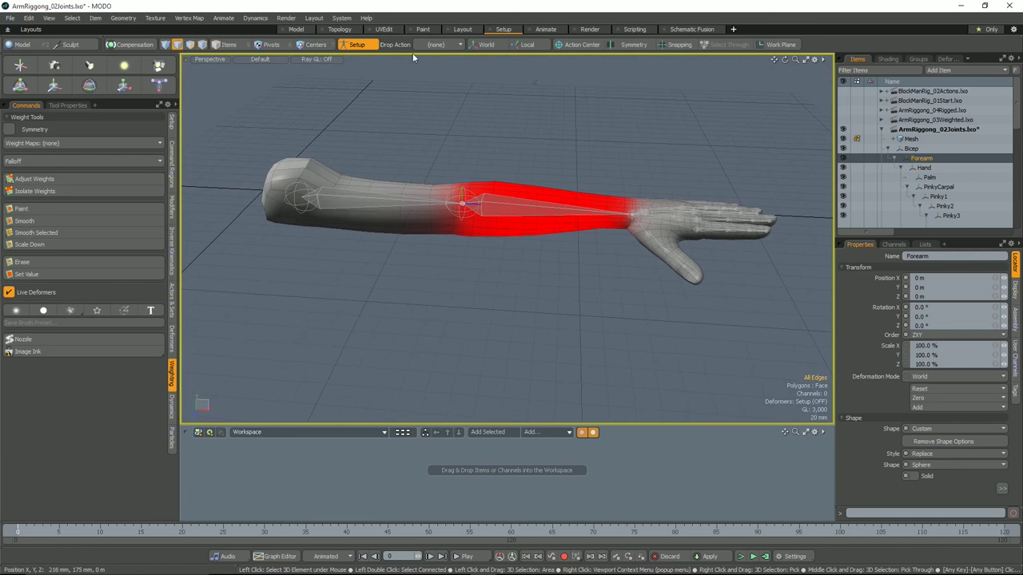
Leave Setup mode, try rotating the Forearm joint to test the deformation, and undo the rotation.
{"action": "left_click", "coordinate": [356, 45]}
{"action": "left_click_drag", "start_coordinate": [537, 180], "coordinate": [557, 207], "text": "alt"}
{"action": "key", "text": "5"}
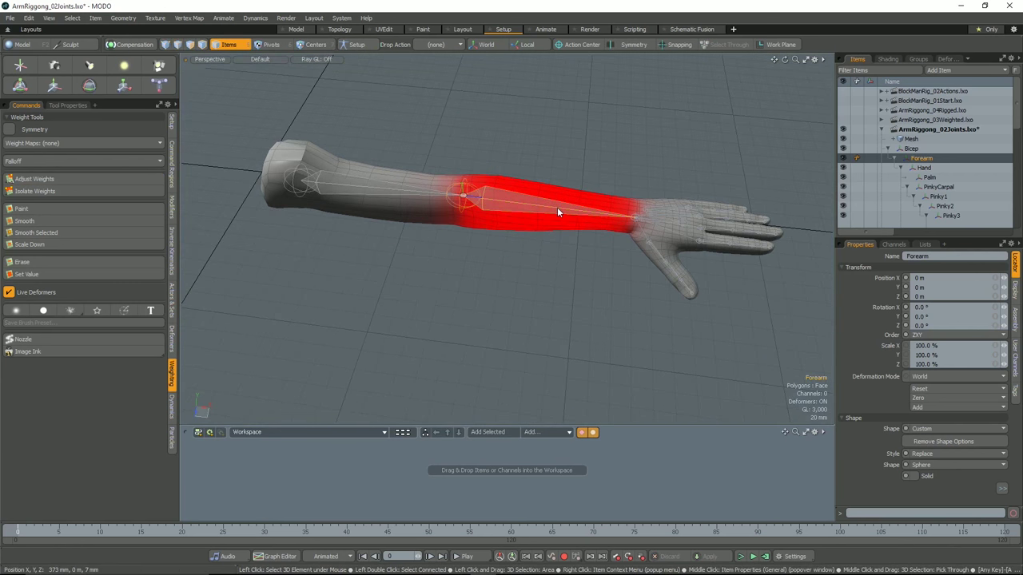
{"action": "key", "text": "e"}
{"action": "left_click_drag", "start_coordinate": [565, 220], "coordinate": [414, 246], "text": "alt"}
{"action": "key", "text": "ctrl+z"}
{"action": "left_click_drag", "start_coordinate": [511, 248], "coordinate": [596, 236], "text": "alt"}
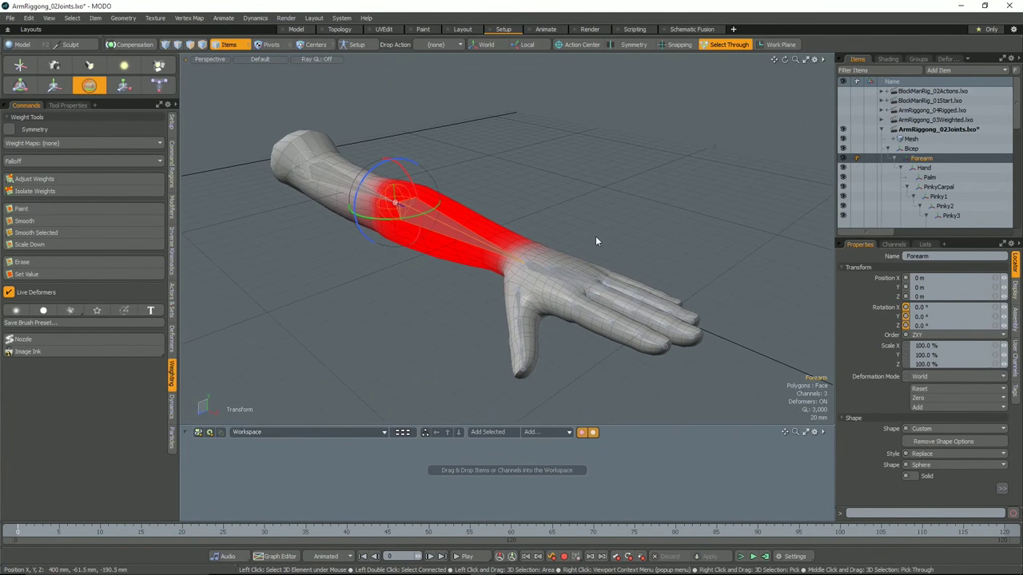
{"action": "left_click_drag", "start_coordinate": [596, 236], "coordinate": [602, 237], "text": "alt"}
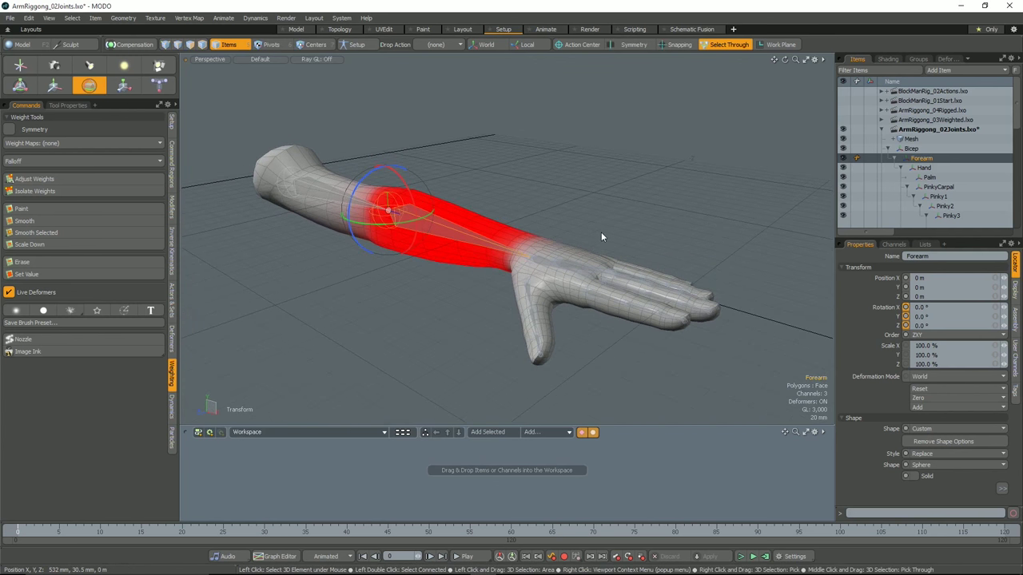
Look through the items of the ArmRiggong_03Weighted scene, then return to the ArmRiggong_02Joints scene.
{"action": "left_click", "coordinate": [945, 120]}
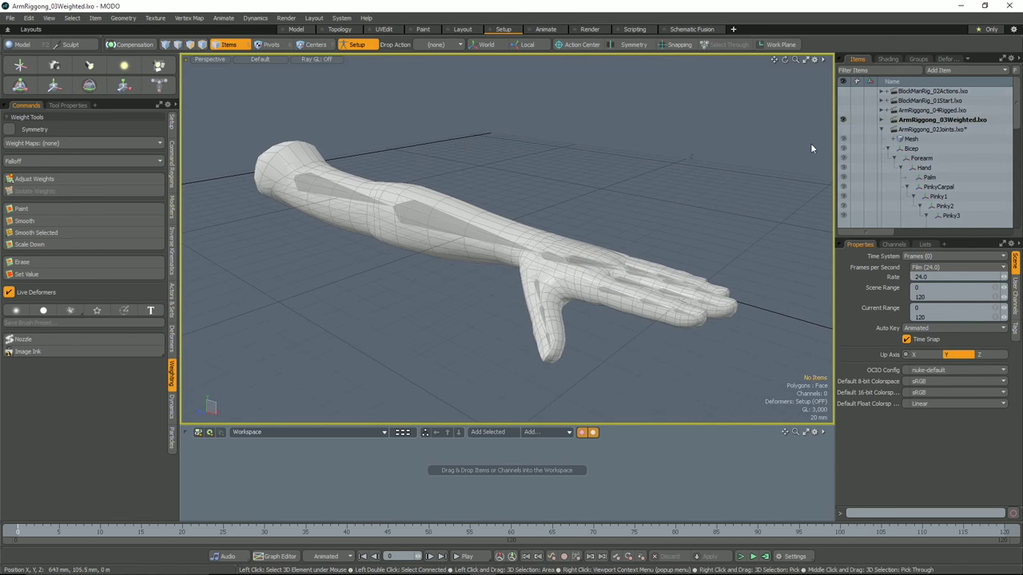
{"action": "left_click", "coordinate": [880, 129]}
{"action": "left_click", "coordinate": [881, 120]}
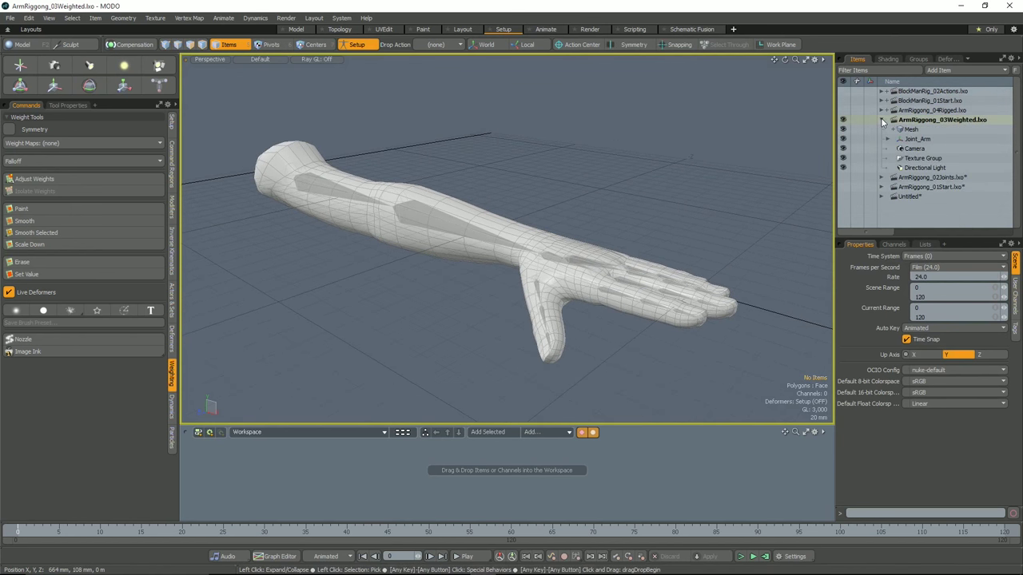
{"action": "left_click", "coordinate": [881, 120]}
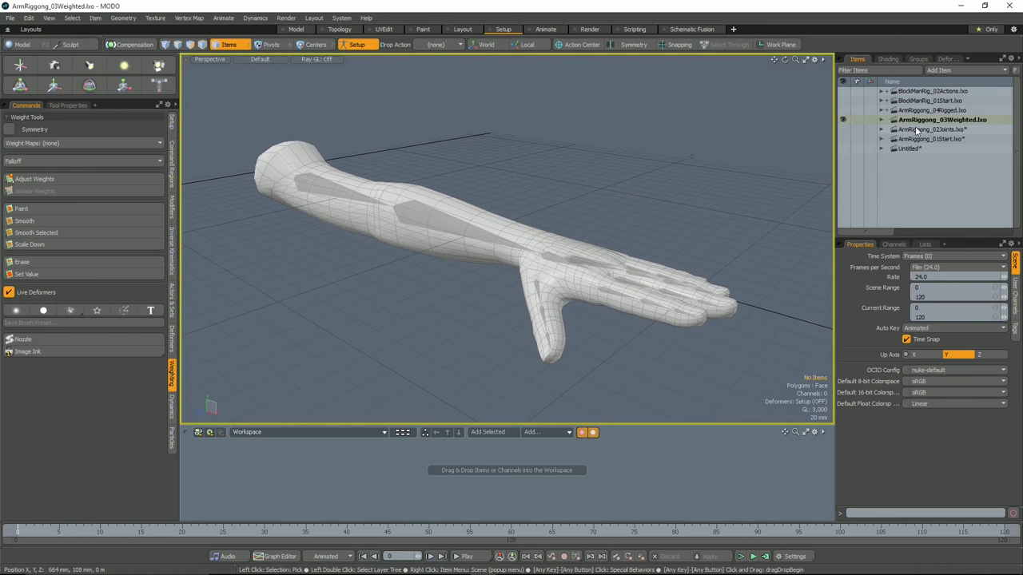
{"action": "left_click", "coordinate": [917, 129]}
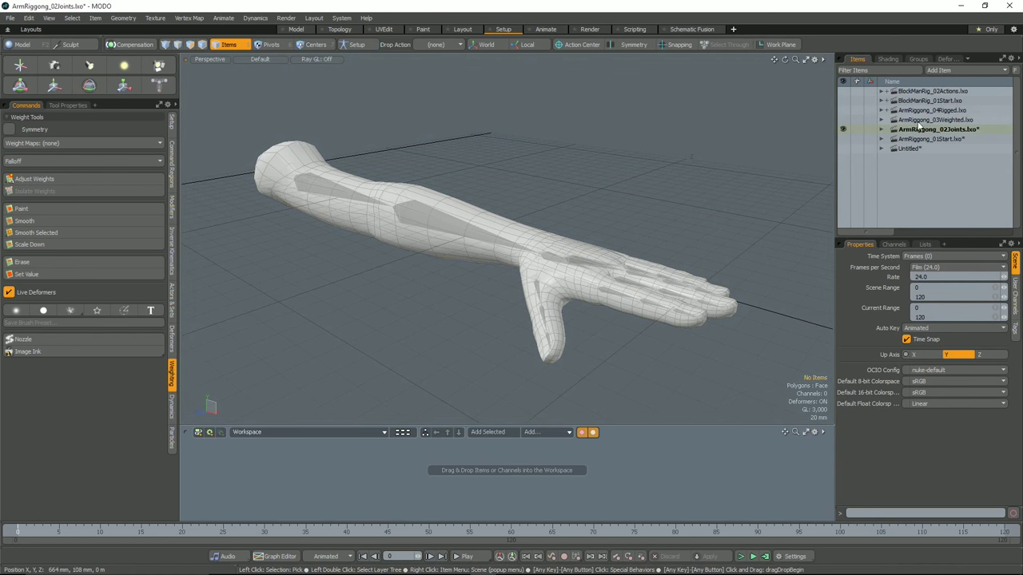
Return to Setup mode, select the whole joint hierarchy from the Bicep to review all weights, and clear the selection.
{"action": "left_click_drag", "start_coordinate": [626, 201], "coordinate": [495, 216], "text": "alt"}
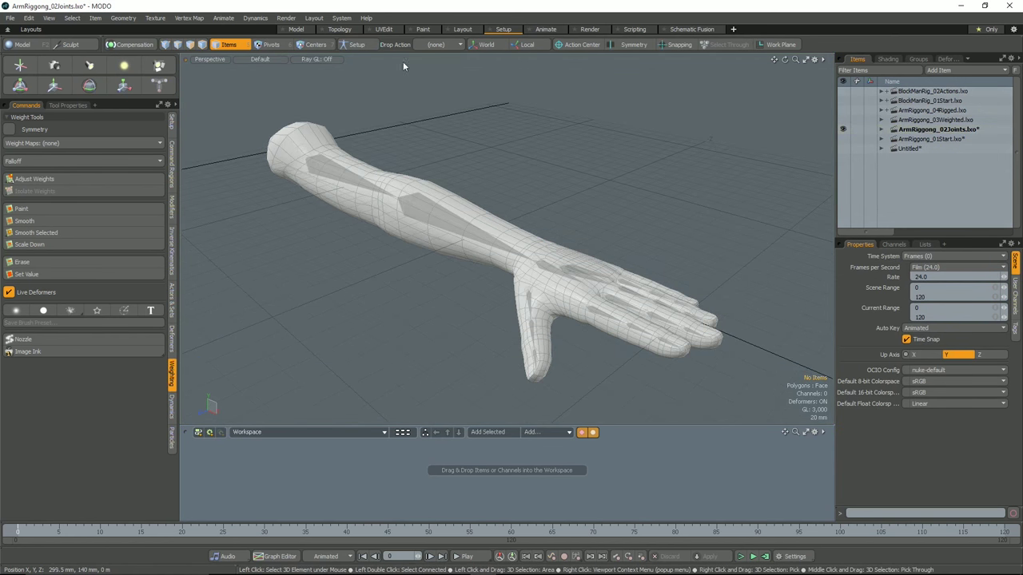
{"action": "left_click", "coordinate": [356, 44]}
{"action": "double_click", "coordinate": [336, 178]}
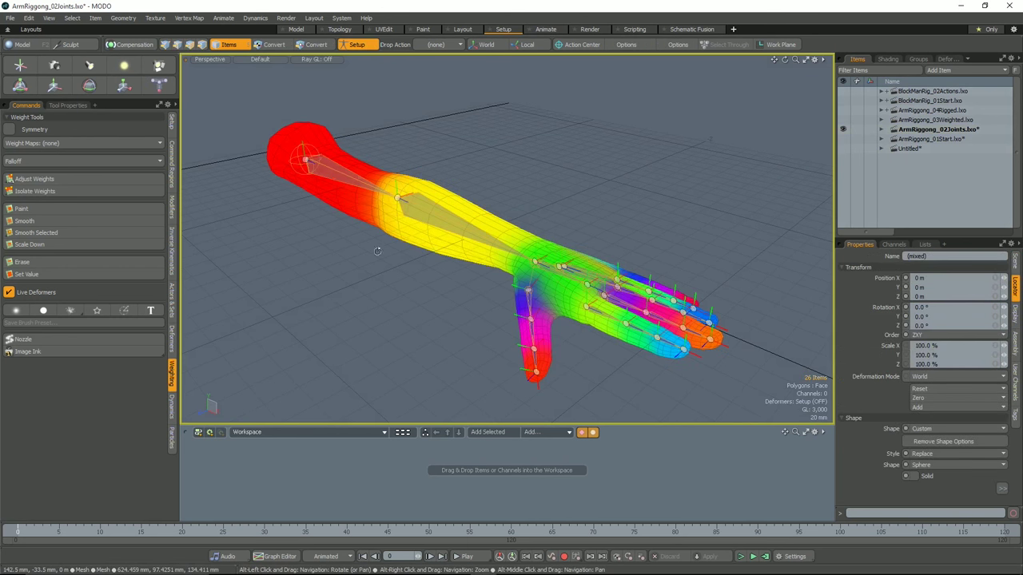
{"action": "left_click_drag", "start_coordinate": [377, 251], "coordinate": [472, 252], "text": "alt"}
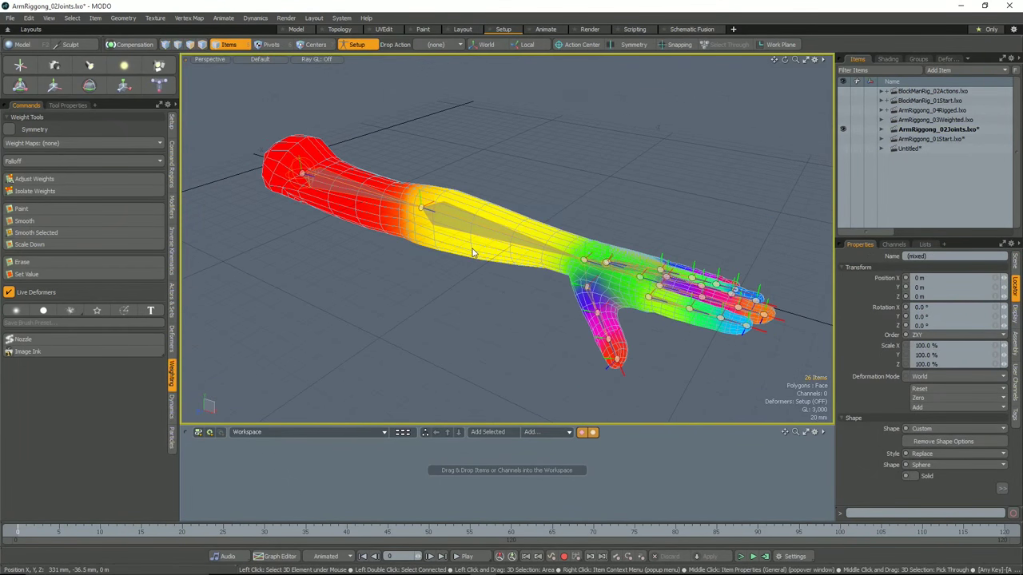
{"action": "left_click", "coordinate": [558, 200]}
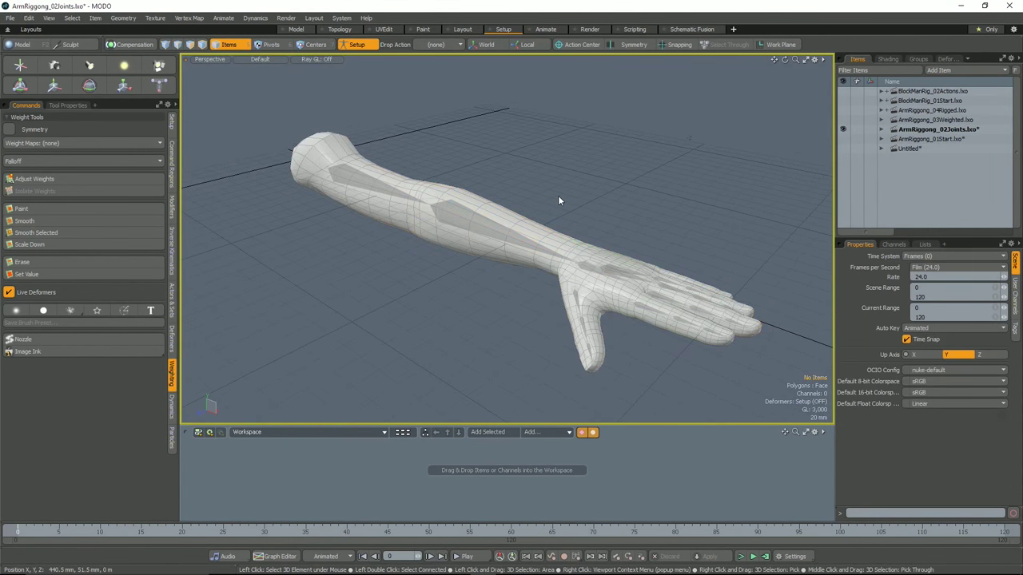
{"action": "left_click_drag", "start_coordinate": [557, 199], "coordinate": [496, 322], "text": "alt"}
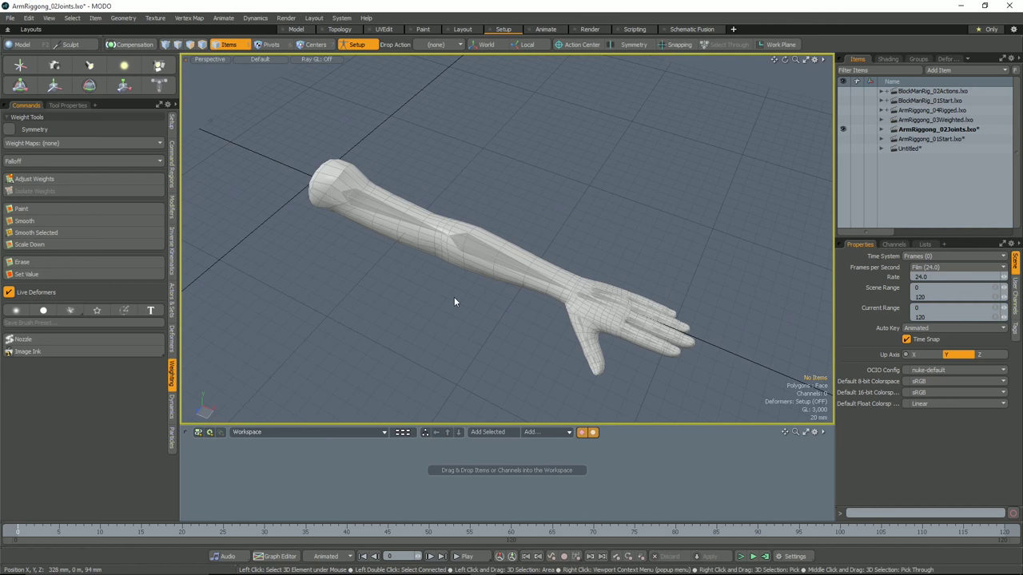
Add a locator to the ArmRiggong_02Joints scene, name it ControlHand, and collapse the Bicep hierarchy.
{"action": "left_click", "coordinate": [24, 67]}
{"action": "left_click_drag", "start_coordinate": [237, 258], "coordinate": [382, 314], "text": "alt"}
{"action": "left_click", "coordinate": [881, 129]}
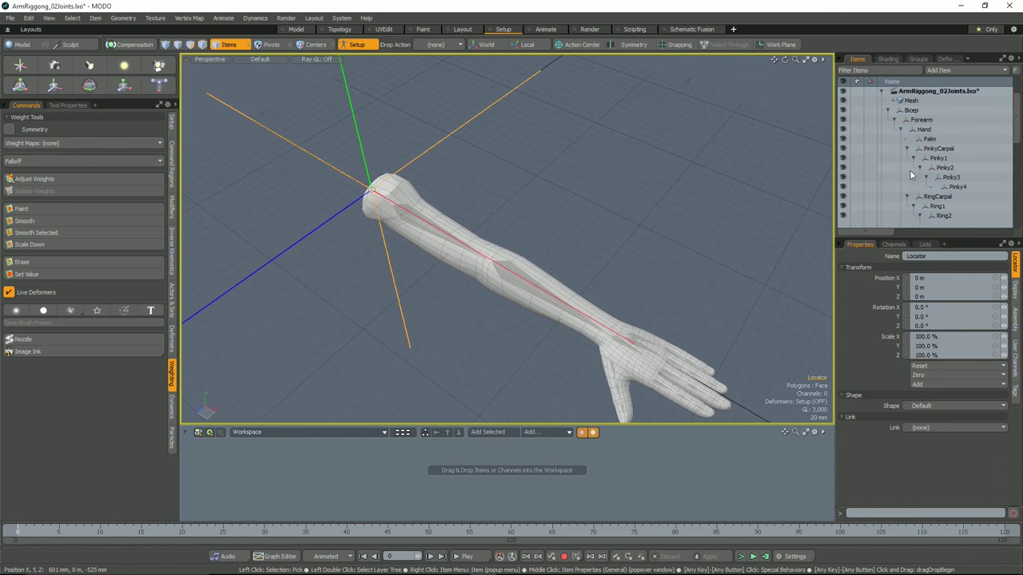
{"action": "scroll", "coordinate": [940, 188], "scroll_direction": "down", "scroll_amount": 1}
{"action": "scroll", "coordinate": [941, 190], "scroll_direction": "down", "scroll_amount": 10}
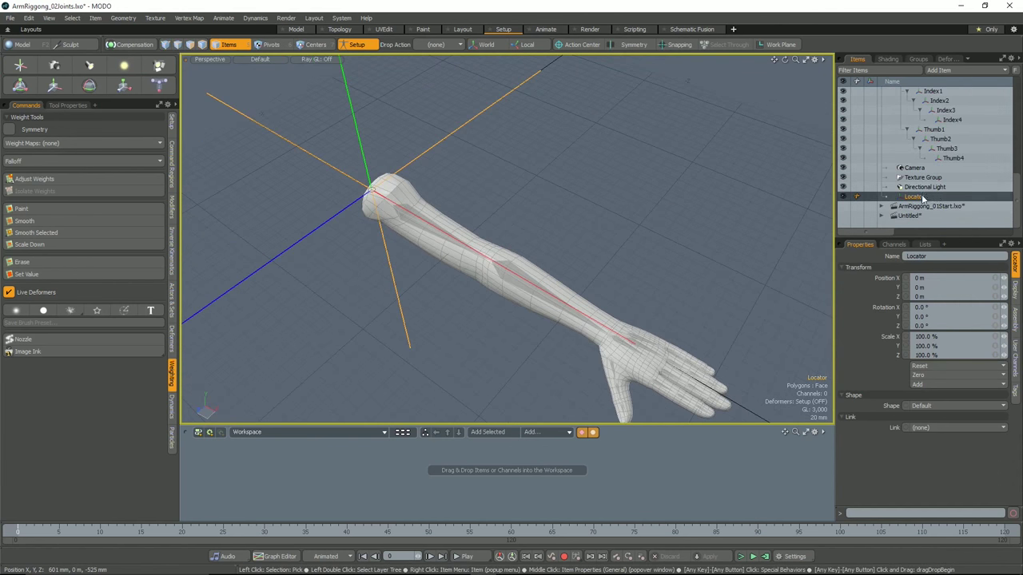
{"action": "double_click", "coordinate": [918, 196]}
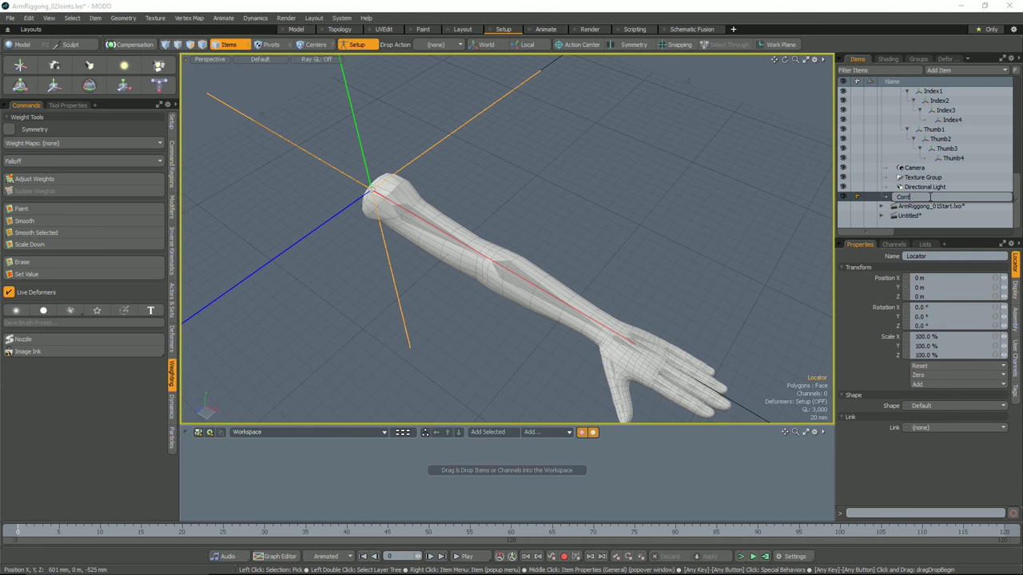
{"action": "type", "text": "ControlHand"}
{"action": "key", "text": "Return"}
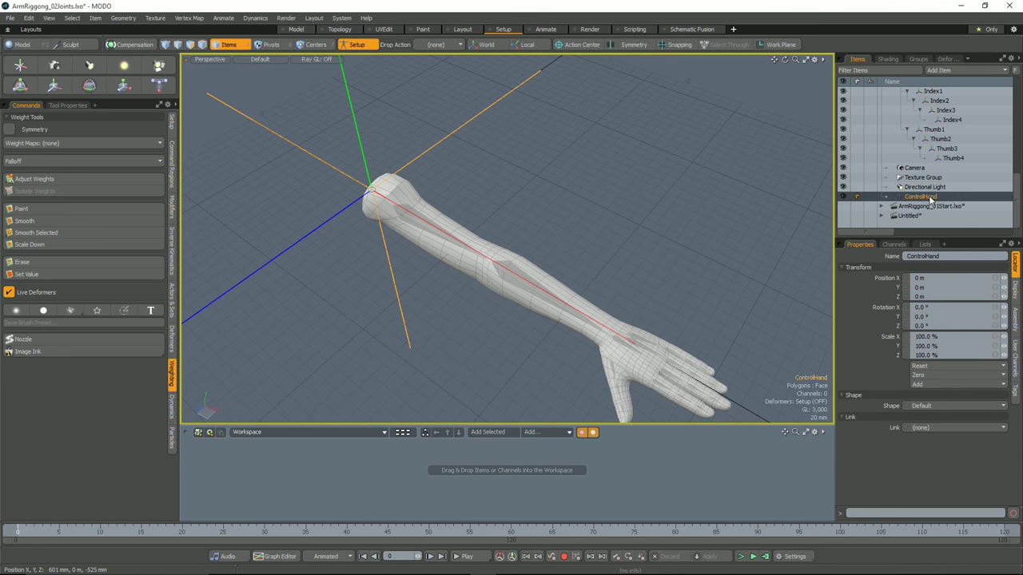
{"action": "scroll", "coordinate": [930, 192], "scroll_direction": "up", "scroll_amount": 10}
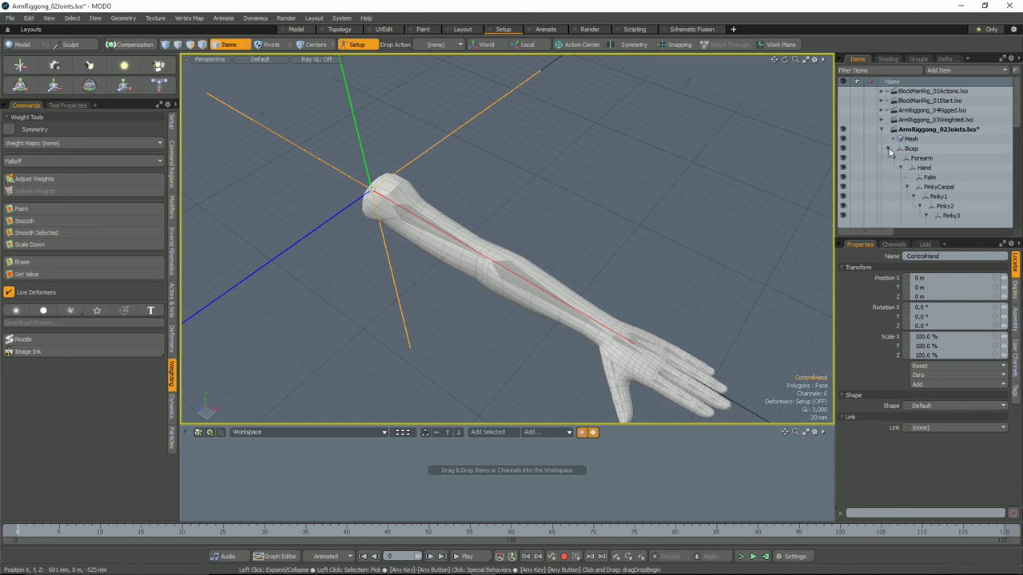
{"action": "left_click", "coordinate": [889, 149]}
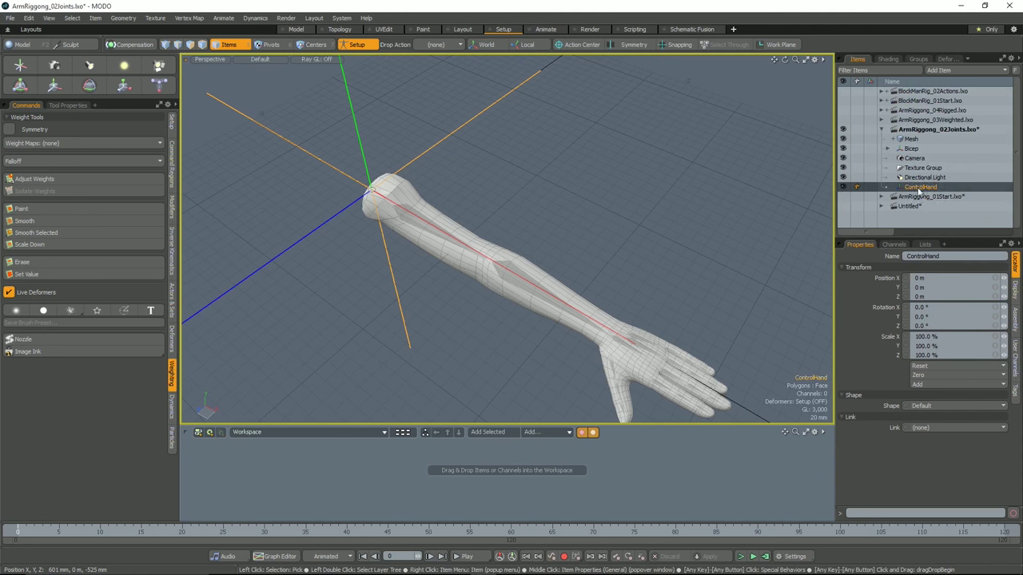
Set the drop action to Match and drop ControlHand onto the Hand joint to match its position and rotation.
{"action": "left_click_drag", "start_coordinate": [594, 193], "coordinate": [603, 170], "text": "alt"}
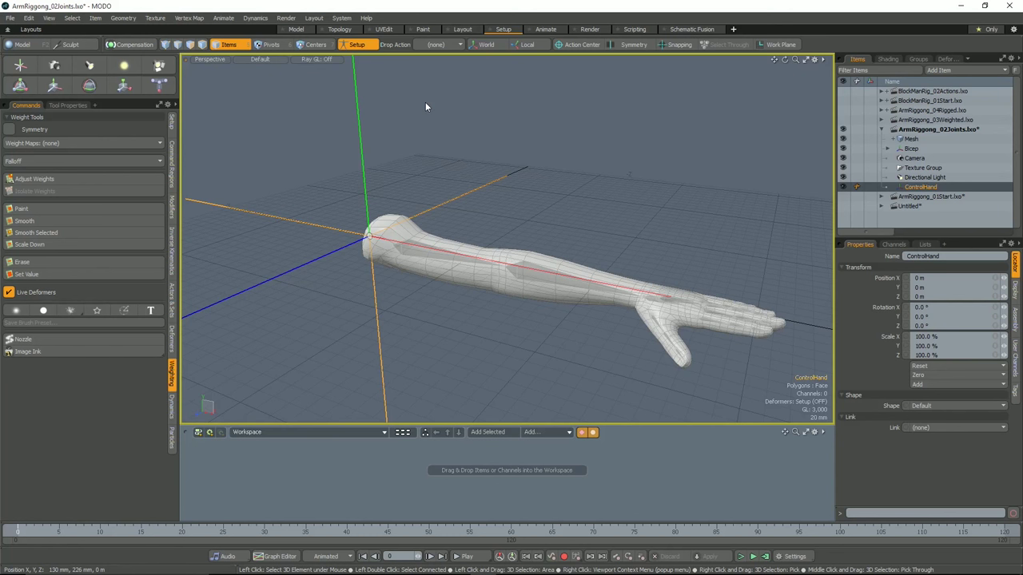
{"action": "left_click", "coordinate": [431, 45]}
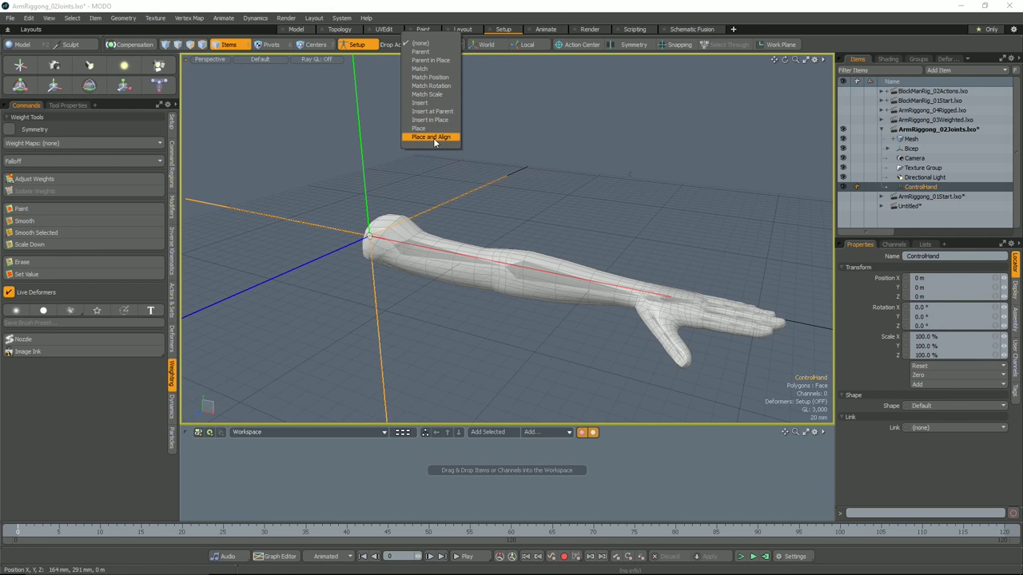
{"action": "left_click", "coordinate": [421, 68]}
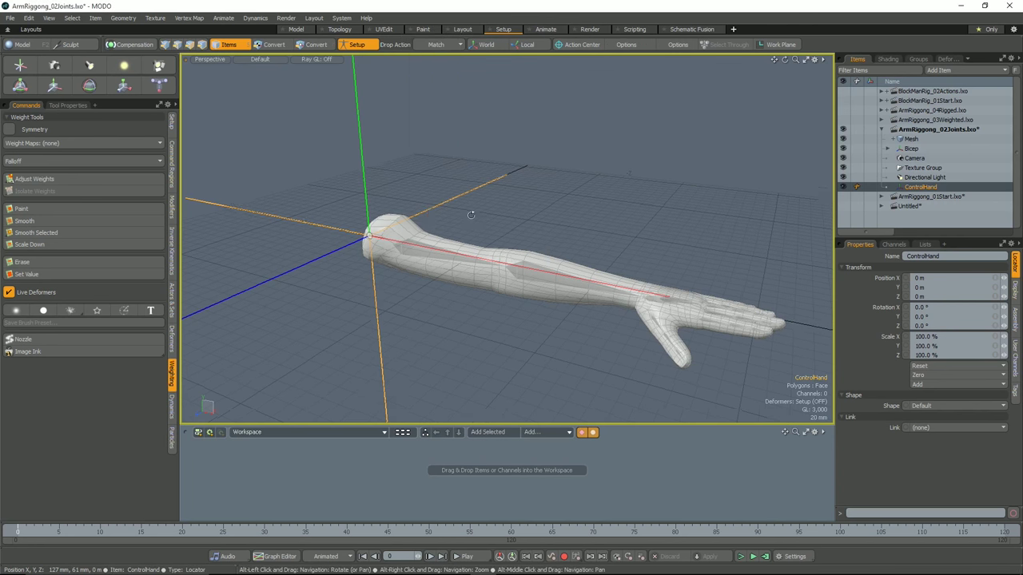
{"action": "mouse_move", "coordinate": [447, 212]}
{"action": "left_mouse_down", "text": "alt"}
{"action": "mouse_move", "coordinate": [504, 226]}
{"action": "mouse_move", "coordinate": [433, 218]}
{"action": "left_mouse_up", "text": "alt"}
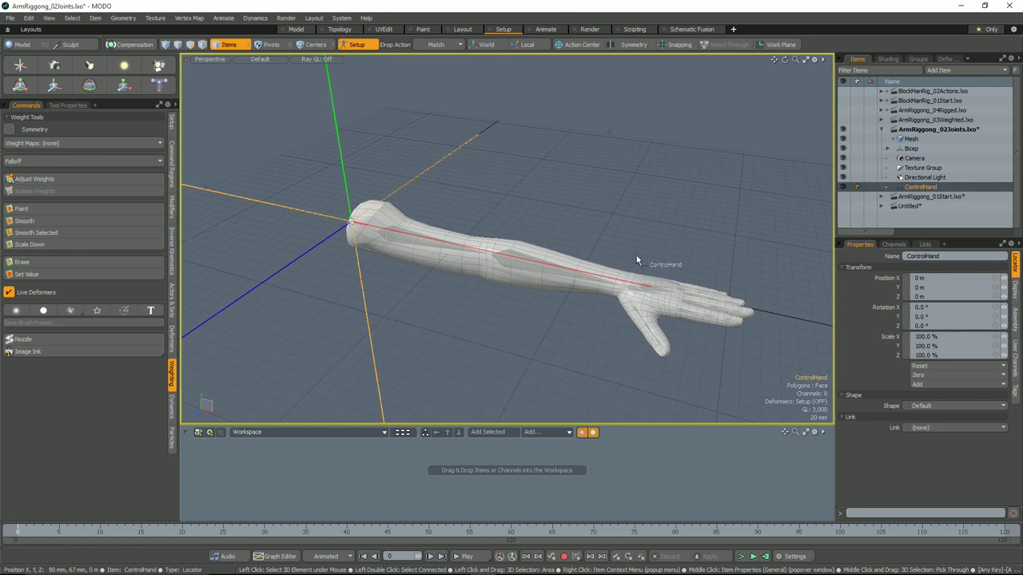
{"action": "left_click_drag", "start_coordinate": [637, 256], "coordinate": [584, 199]}
{"action": "scroll", "coordinate": [562, 205], "scroll_direction": "up", "scroll_amount": 3}
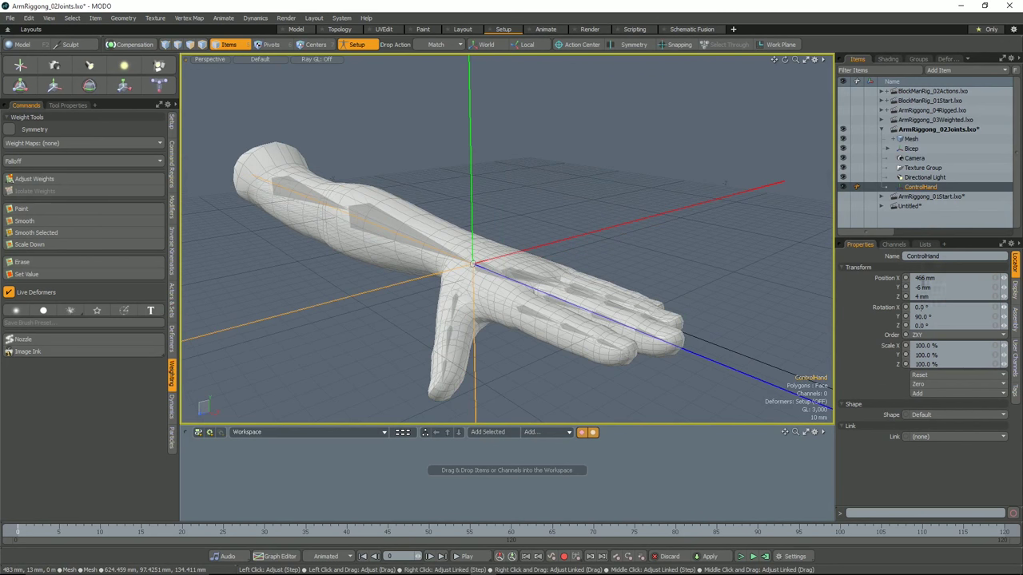
Zero all transforms of ControlHand and check the resulting zero transforms in its channels.
{"action": "left_click_drag", "start_coordinate": [723, 275], "coordinate": [715, 248], "text": "alt"}
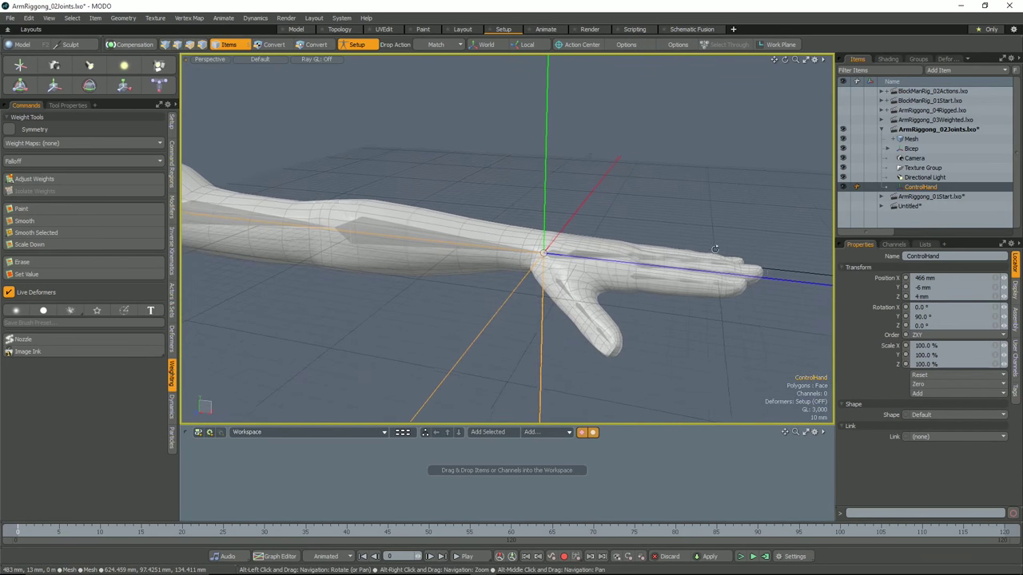
{"action": "left_click", "coordinate": [930, 383]}
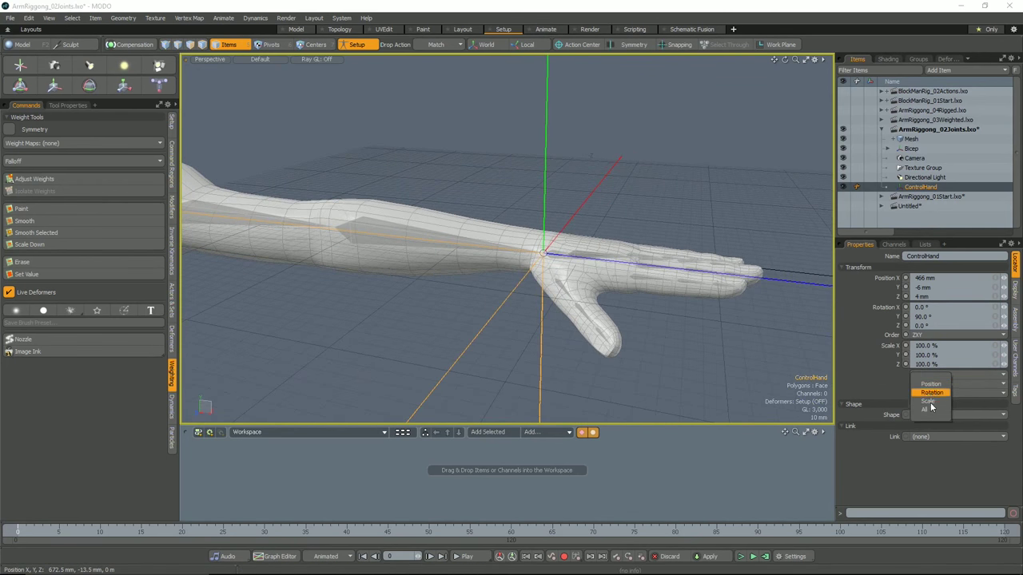
{"action": "left_click", "coordinate": [925, 409]}
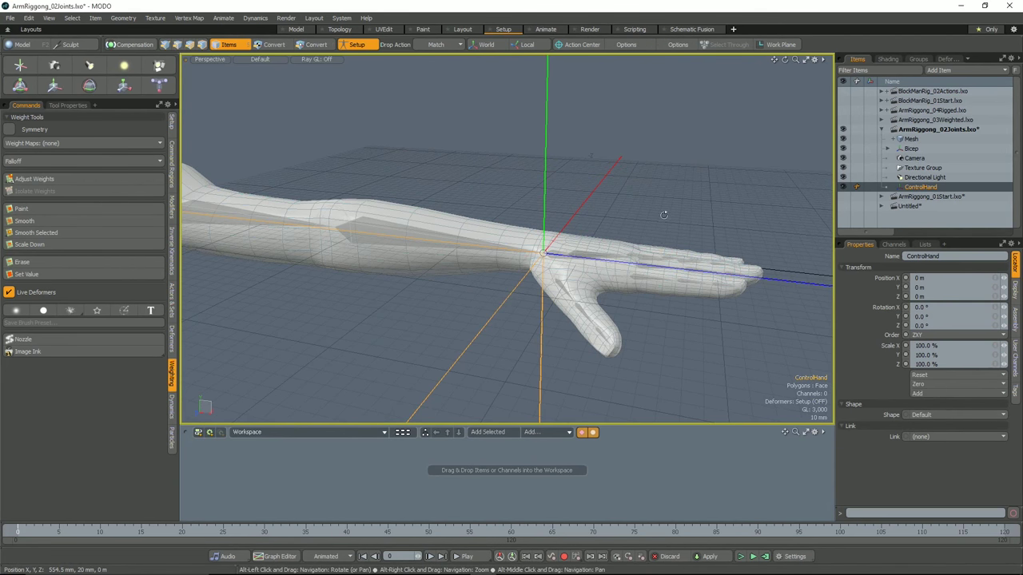
{"action": "left_click_drag", "start_coordinate": [664, 214], "coordinate": [787, 212], "text": "alt"}
{"action": "left_click", "coordinate": [893, 243]}
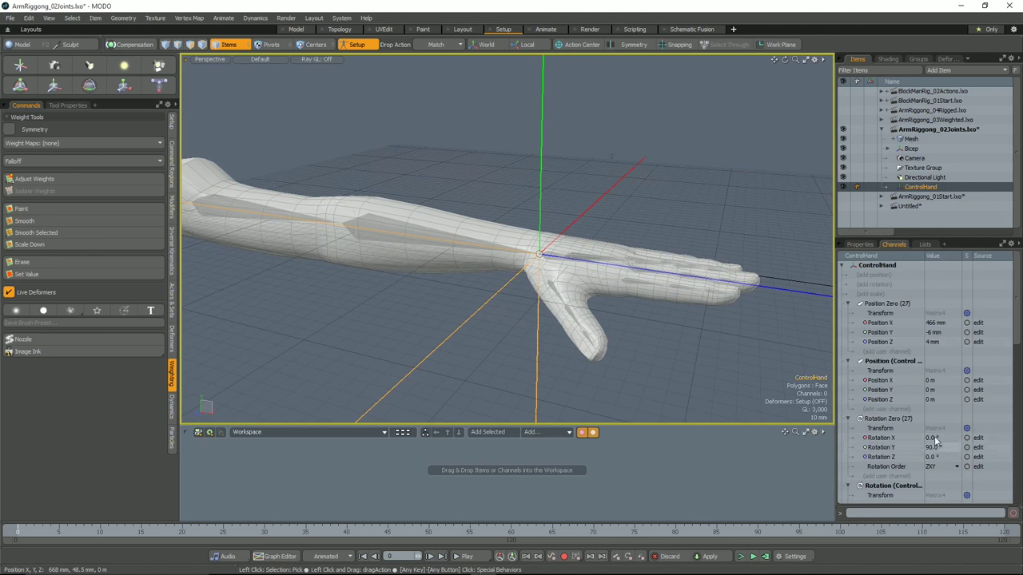
{"action": "left_click", "coordinate": [859, 244]}
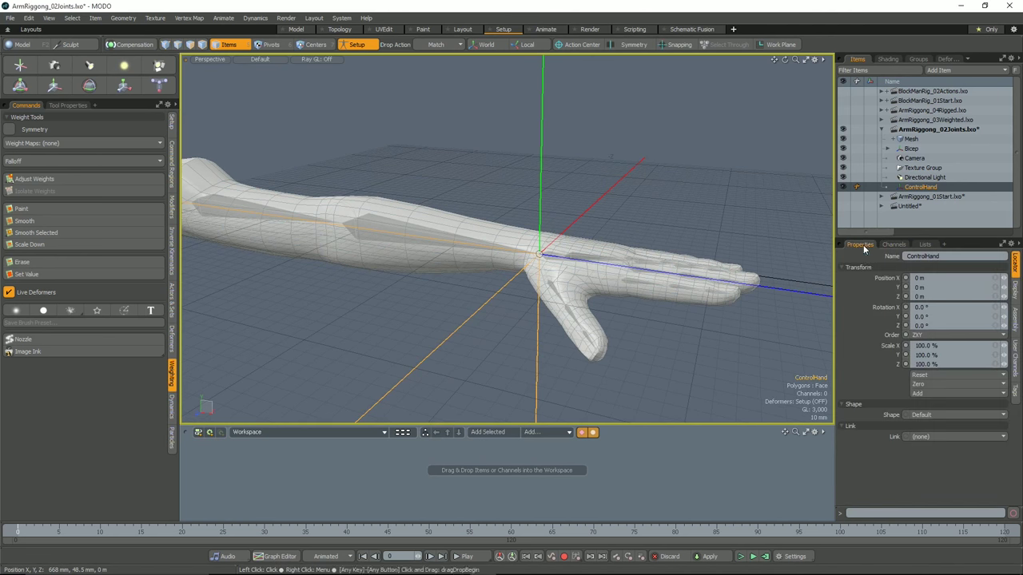
Give ControlHand a custom circle shape and turn off its solid display.
{"action": "left_click_drag", "start_coordinate": [719, 231], "coordinate": [661, 233], "text": "alt"}
{"action": "right_click_drag", "start_coordinate": [661, 232], "coordinate": [620, 236], "text": "alt"}
{"action": "middle_click_drag", "start_coordinate": [620, 236], "coordinate": [599, 229], "text": "alt"}
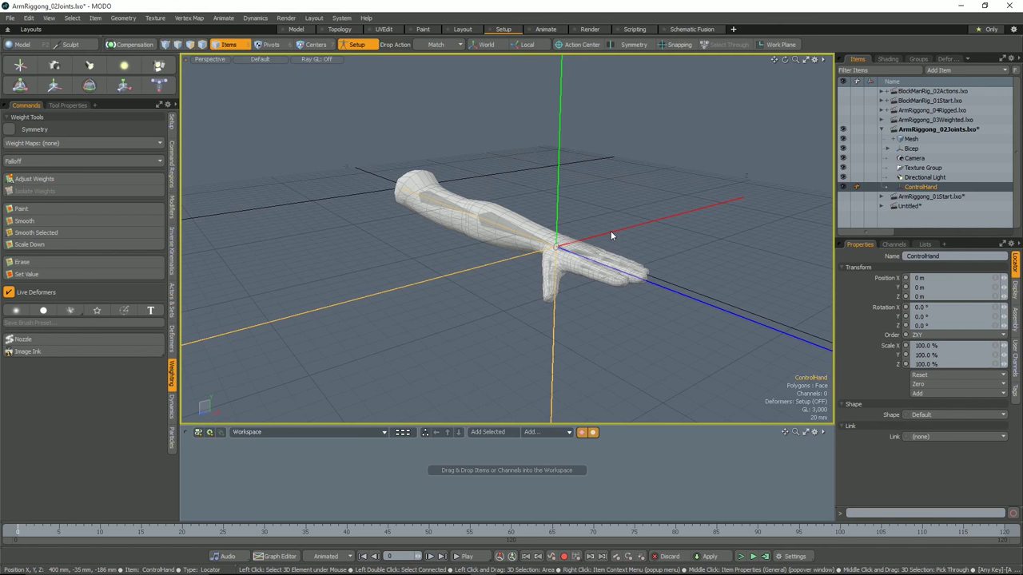
{"action": "left_click_drag", "start_coordinate": [610, 231], "coordinate": [693, 222], "text": "alt"}
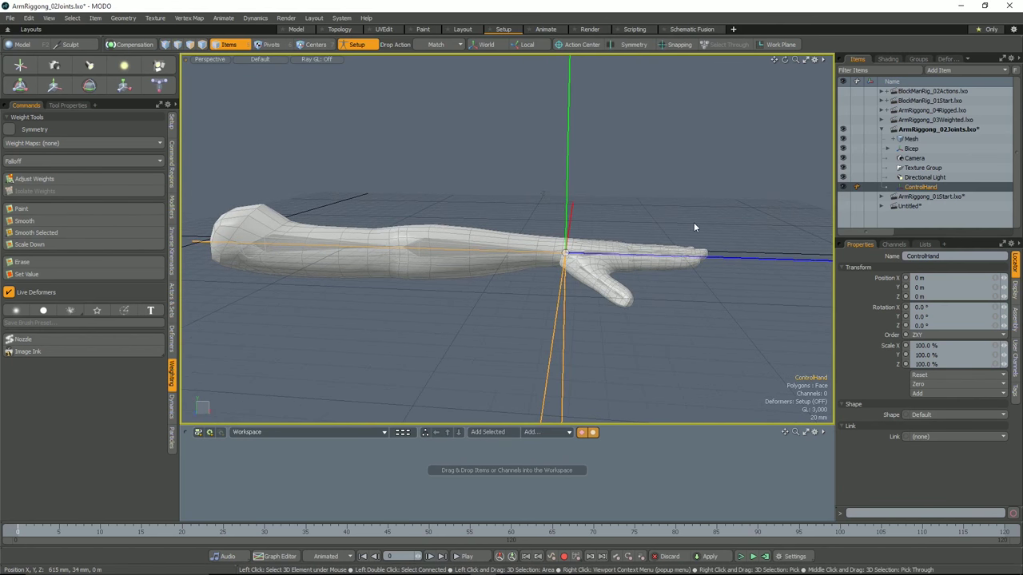
{"action": "left_click_drag", "start_coordinate": [693, 222], "coordinate": [646, 229], "text": "alt"}
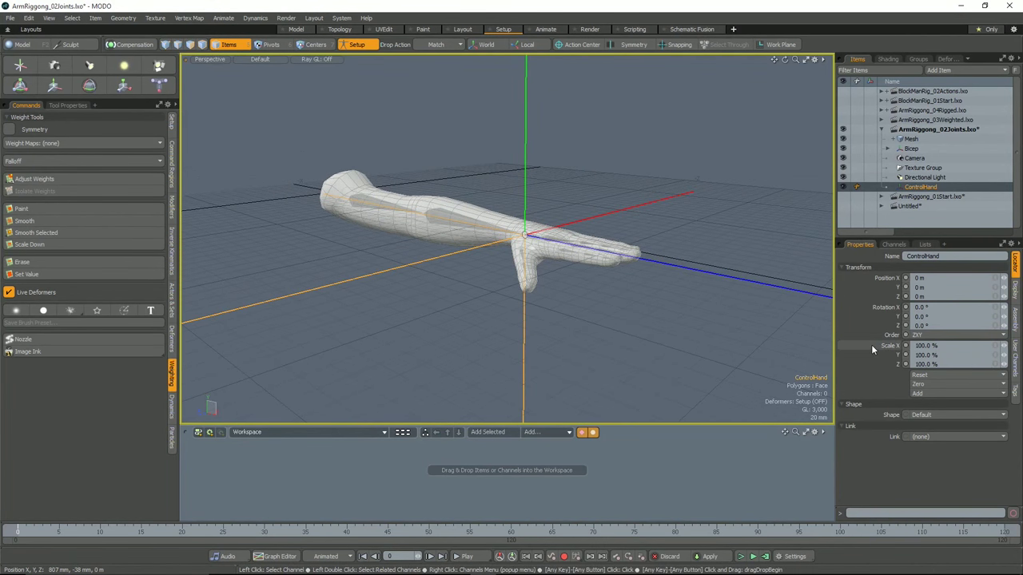
{"action": "left_click", "coordinate": [958, 416]}
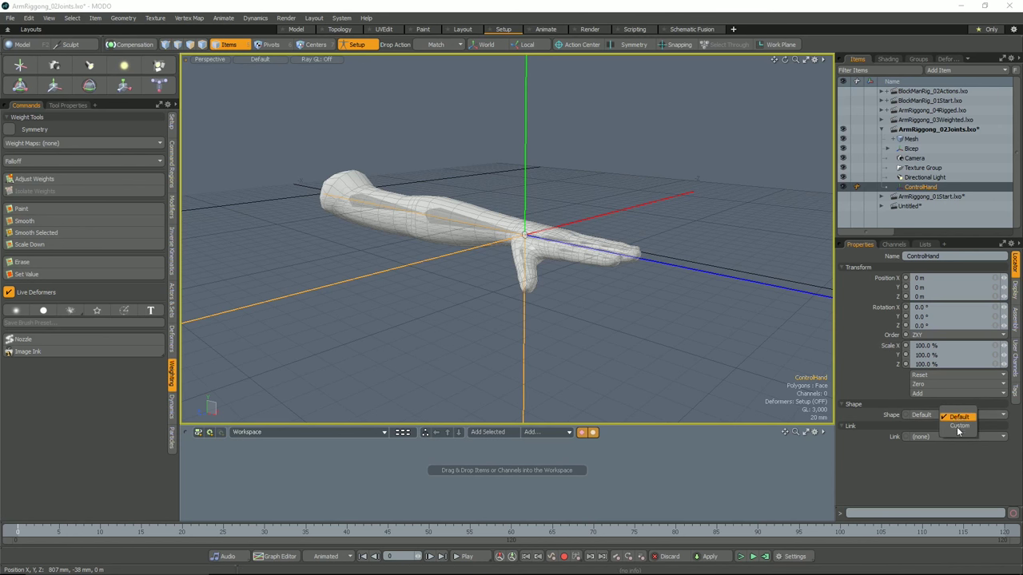
{"action": "left_click", "coordinate": [957, 429]}
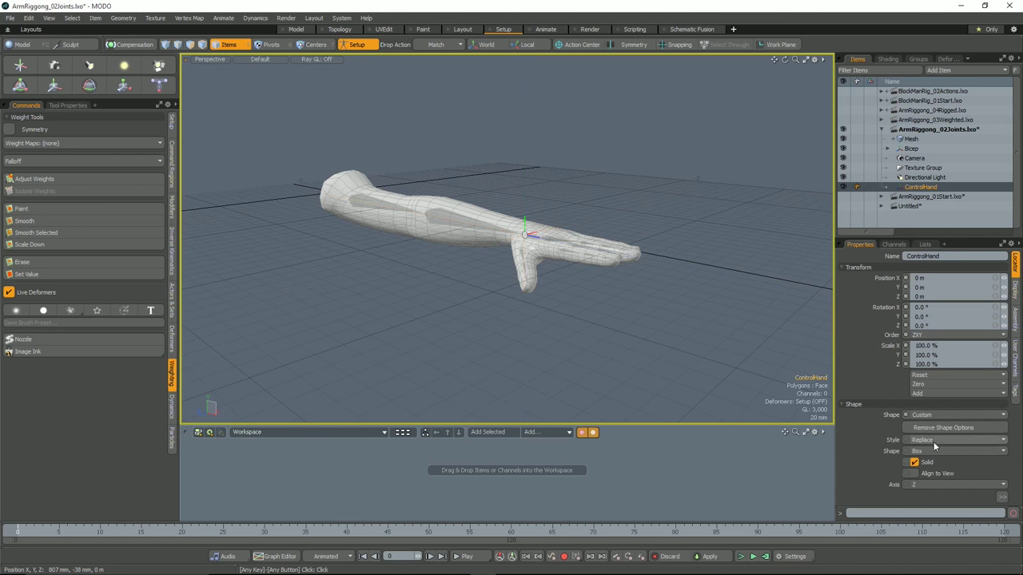
{"action": "left_click", "coordinate": [931, 450]}
{"action": "left_click", "coordinate": [935, 510]}
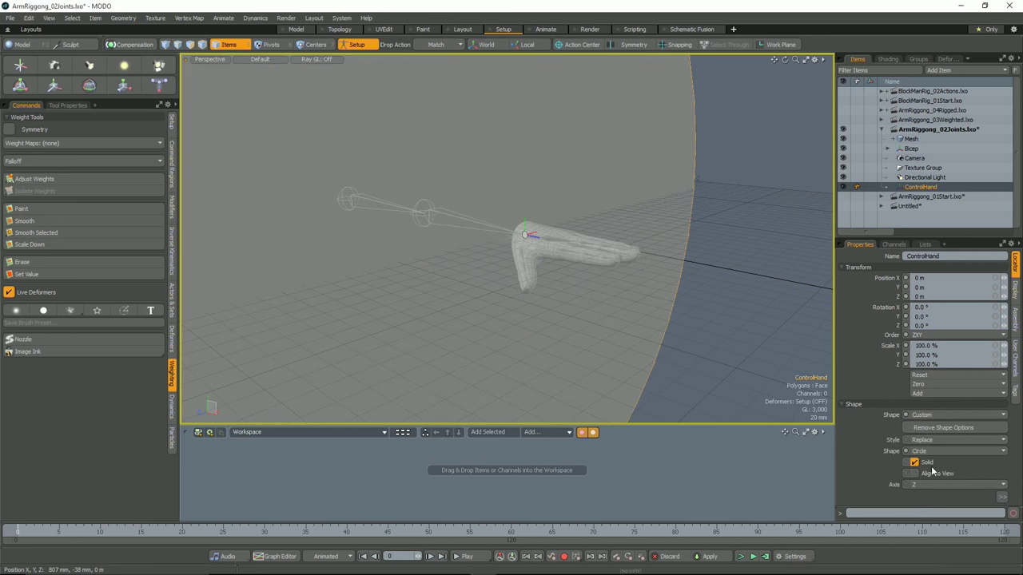
{"action": "left_click", "coordinate": [914, 462]}
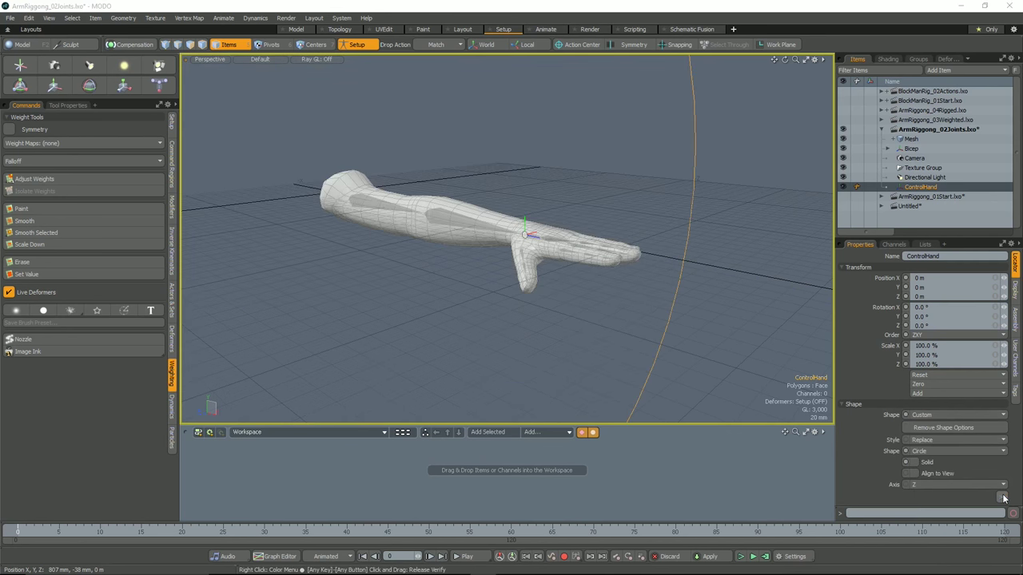
Reduce the radius of ControlHand's circle to 49.9 mm so it fits around the wrist.
{"action": "left_click", "coordinate": [1004, 498]}
{"action": "left_click_drag", "start_coordinate": [975, 485], "coordinate": [919, 485]}
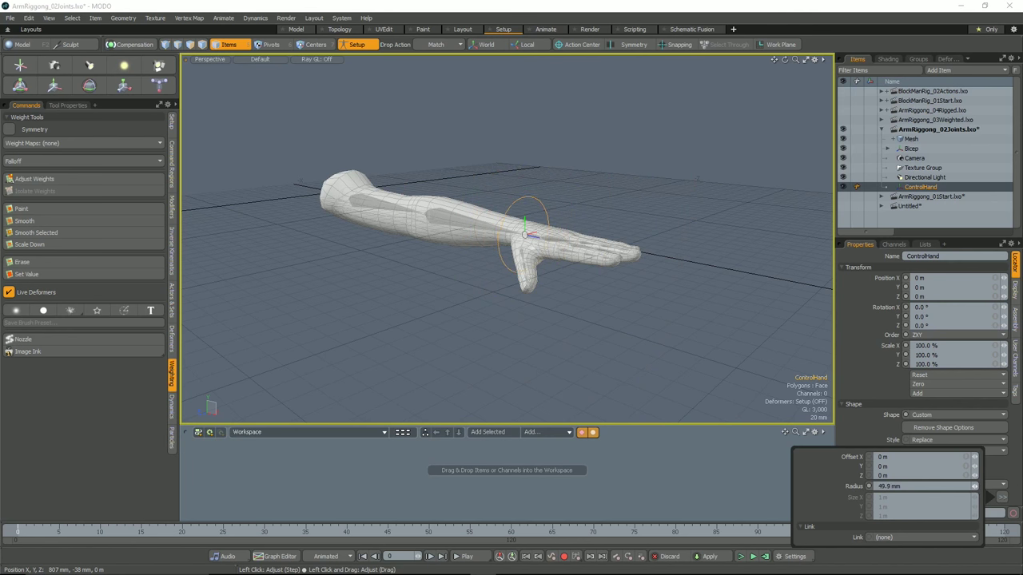
{"action": "key", "text": "Escape"}
{"action": "left_click_drag", "start_coordinate": [677, 231], "coordinate": [687, 269], "text": "alt"}
{"action": "scroll", "coordinate": [662, 273], "scroll_direction": "up", "scroll_amount": 2}
{"action": "left_click", "coordinate": [560, 176]}
{"action": "left_click_drag", "start_coordinate": [673, 198], "coordinate": [639, 206], "text": "alt"}
Add draw options to ControlHand's display settings and return to its locator properties.
{"action": "left_click", "coordinate": [1015, 294]}
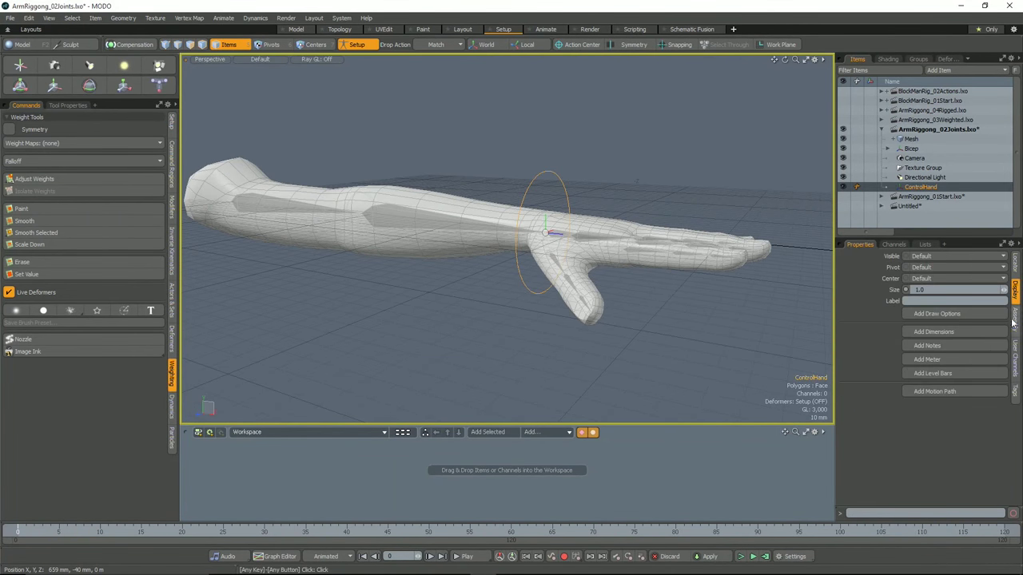
{"action": "left_click", "coordinate": [936, 313]}
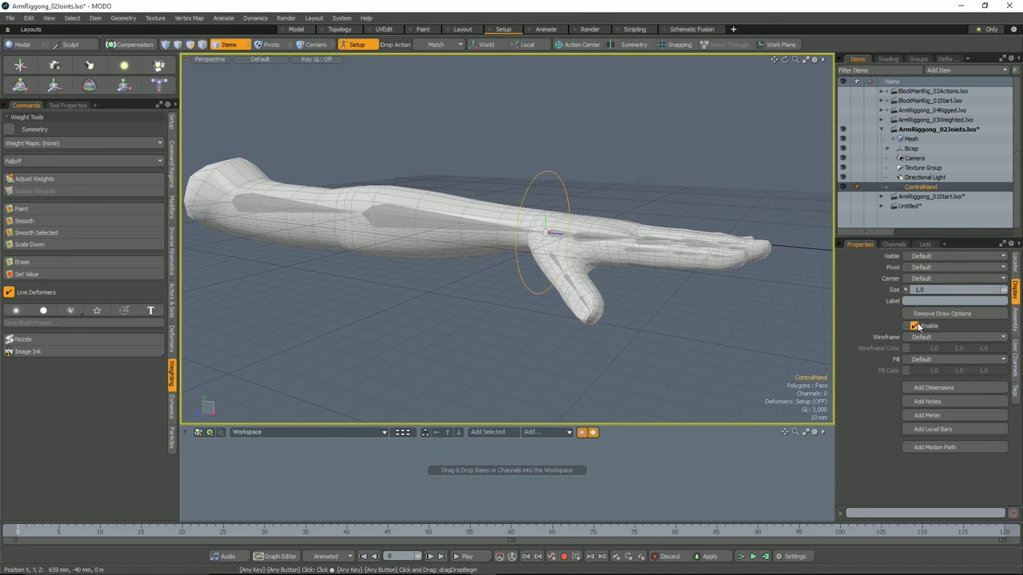
{"action": "left_click", "coordinate": [1015, 266]}
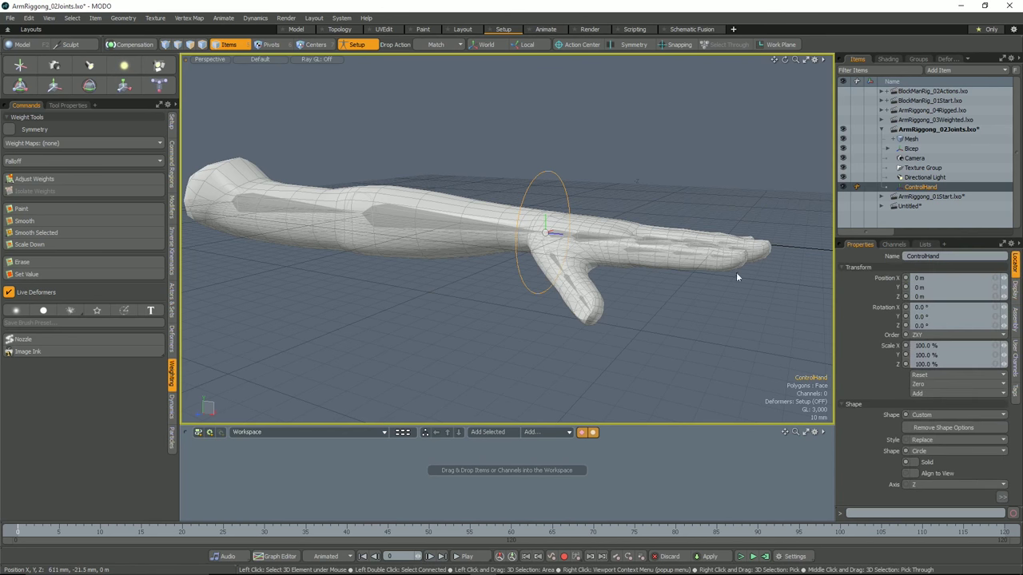
Apply Dual 2D IK to the Bicep, Forearm and Hand joints, and expand the new IK goal to show its planar IK modifier.
{"action": "left_click_drag", "start_coordinate": [736, 277], "coordinate": [591, 302], "text": "alt"}
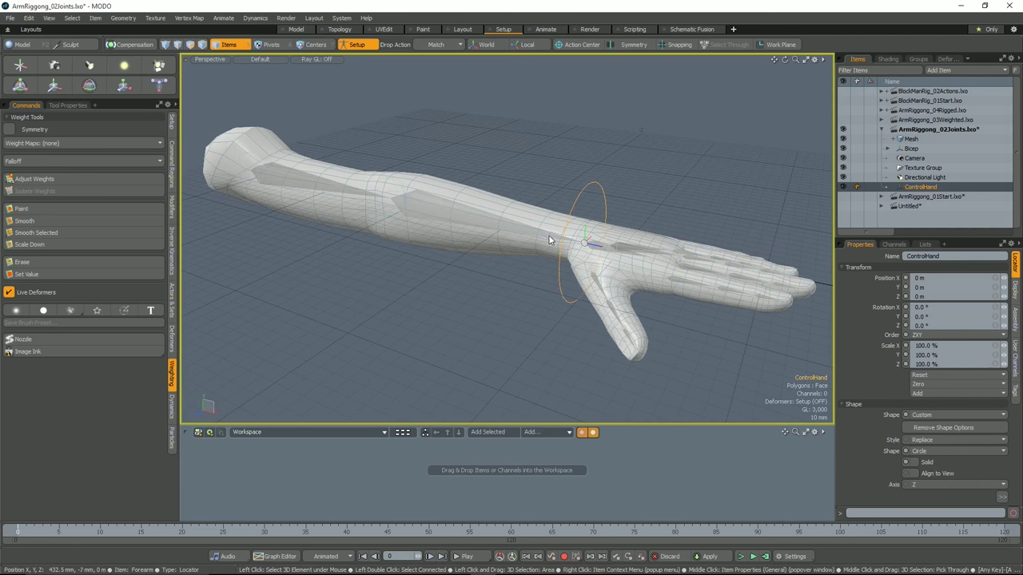
{"action": "left_click_drag", "start_coordinate": [548, 236], "coordinate": [548, 287], "text": "alt"}
{"action": "left_click_drag", "start_coordinate": [452, 287], "coordinate": [512, 294], "text": "alt"}
{"action": "left_click", "coordinate": [327, 227]}
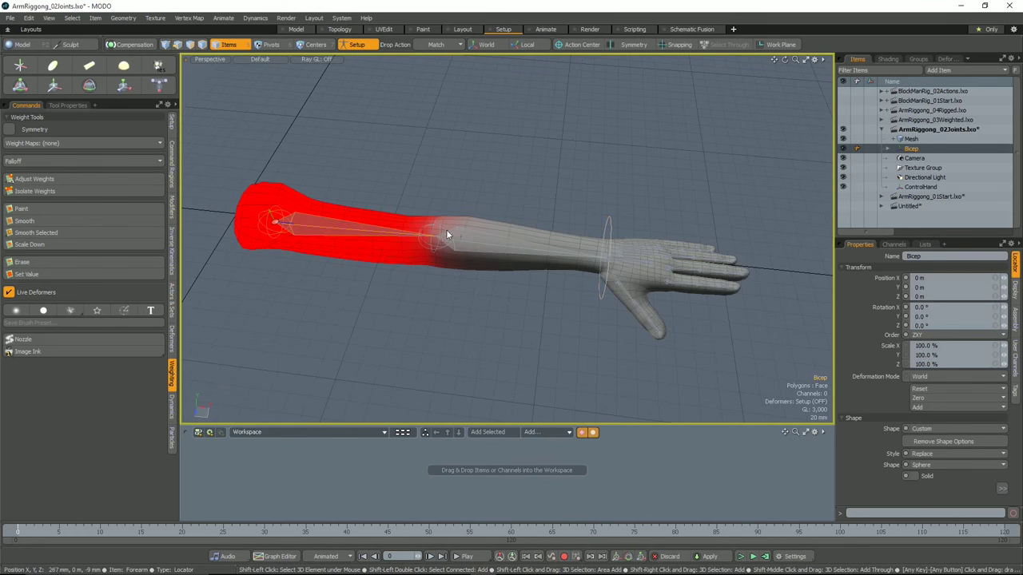
{"action": "left_click", "coordinate": [469, 239], "text": "shift"}
{"action": "left_click", "coordinate": [614, 258], "text": "shift"}
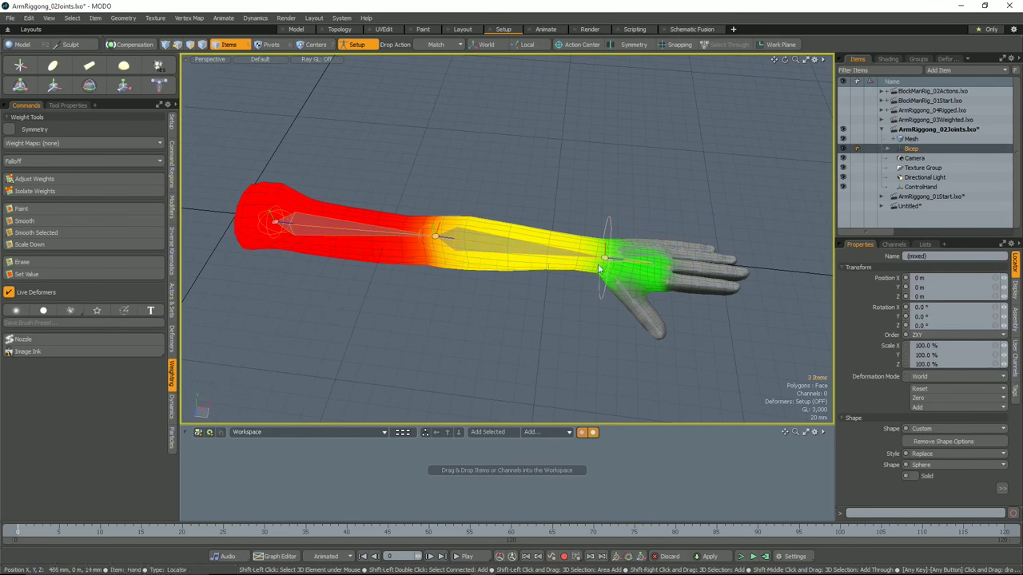
{"action": "left_click_drag", "start_coordinate": [614, 258], "coordinate": [415, 292], "text": "alt"}
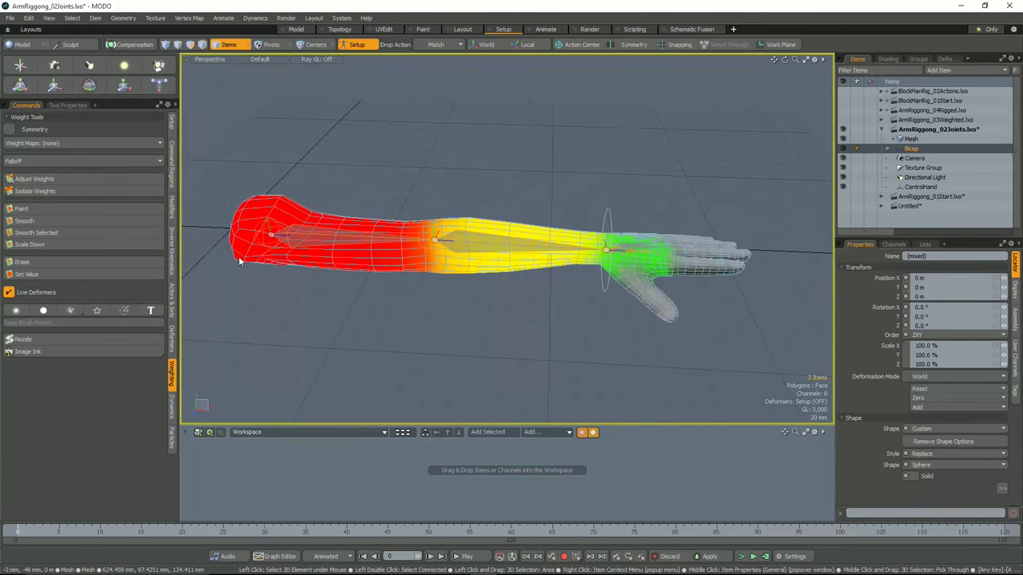
{"action": "left_click", "coordinate": [172, 252]}
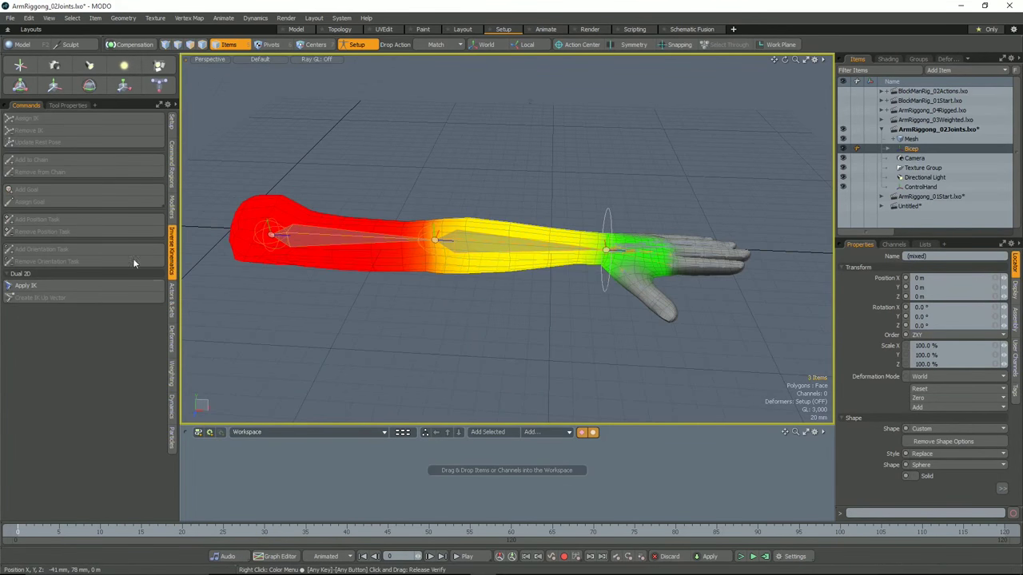
{"action": "left_click", "coordinate": [74, 285]}
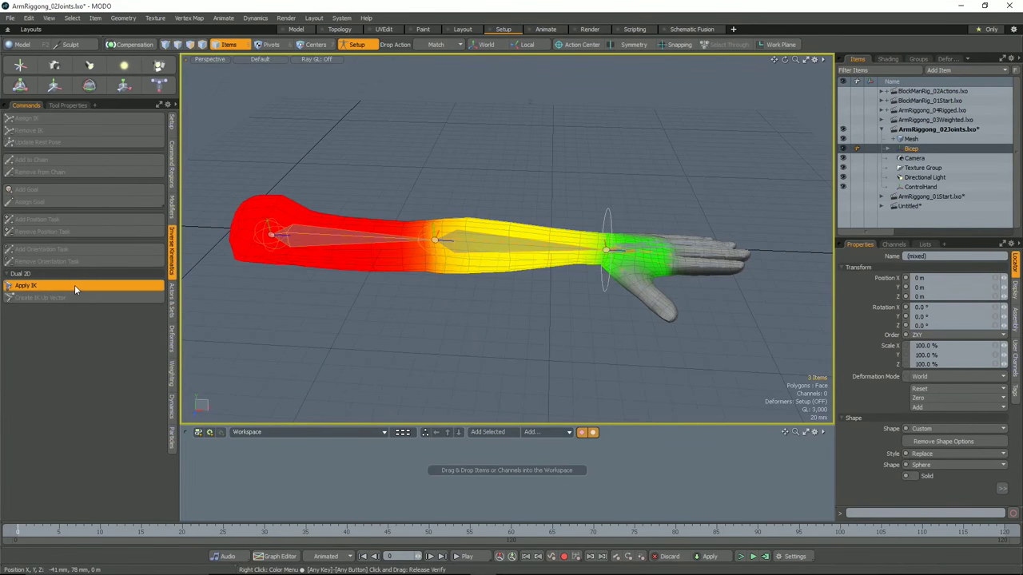
{"action": "left_click_drag", "start_coordinate": [263, 291], "coordinate": [370, 267], "text": "alt"}
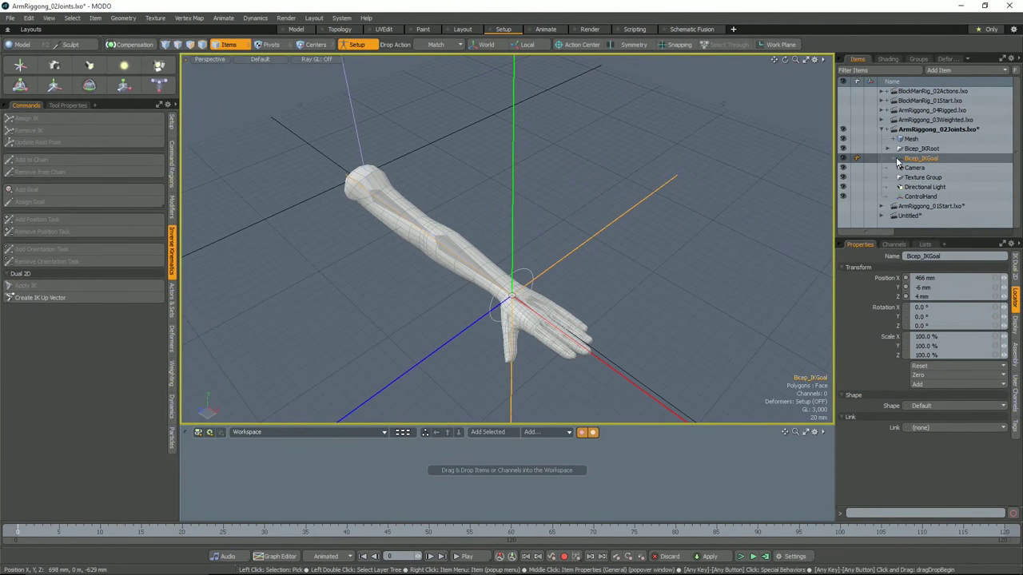
{"action": "left_click", "coordinate": [894, 159]}
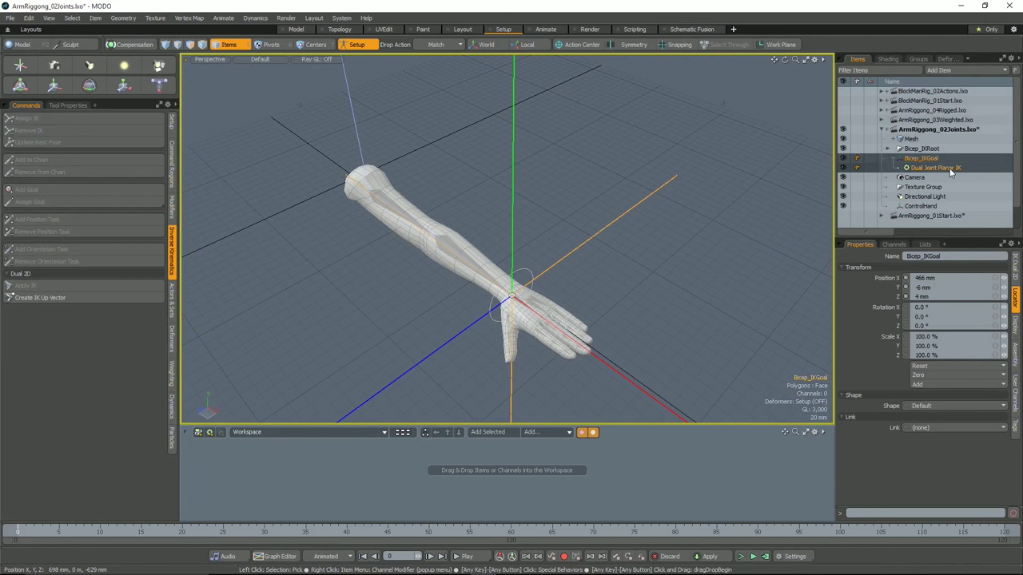
Test the planar IK by moving Bicep_IKGoal towards the shoulder along X, and undo the move.
{"action": "left_click", "coordinate": [887, 149]}
{"action": "left_click", "coordinate": [917, 158]}
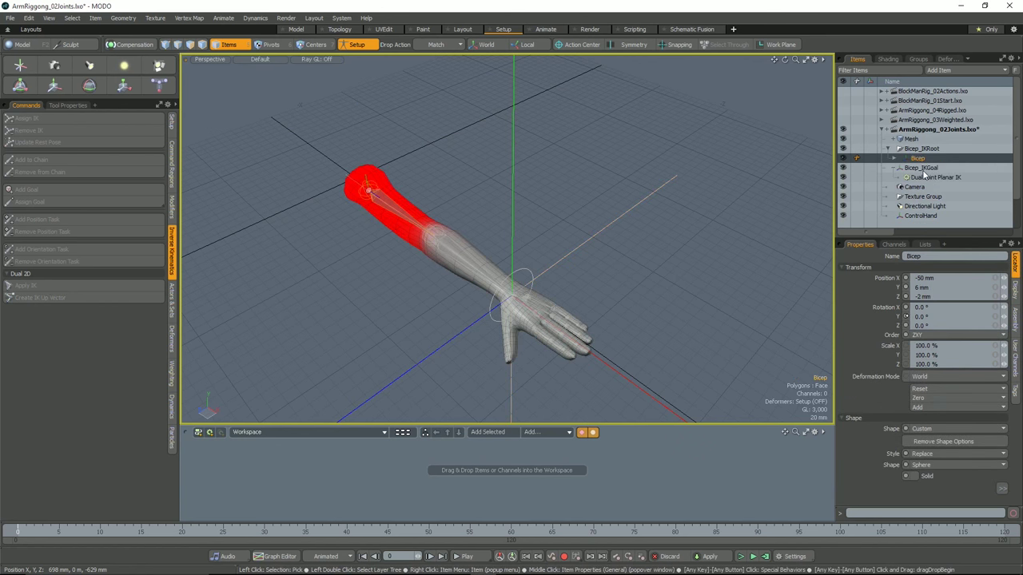
{"action": "left_click", "coordinate": [921, 169]}
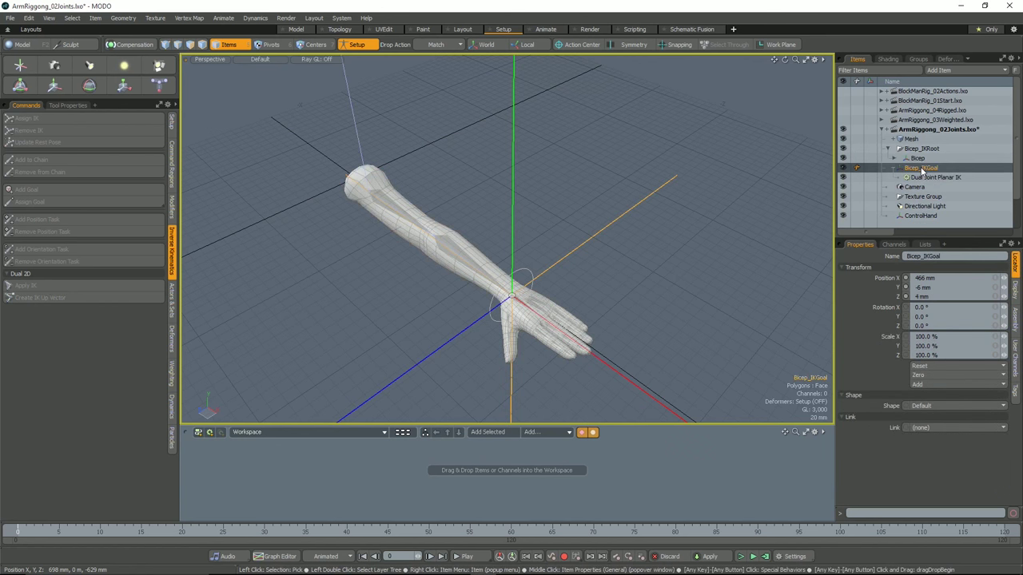
{"action": "key", "text": "y"}
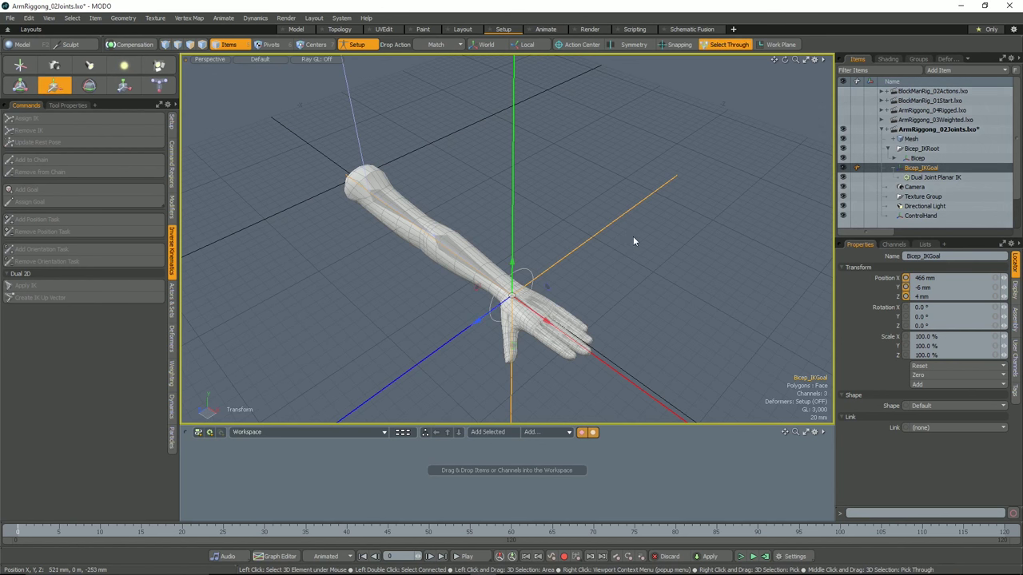
{"action": "left_click_drag", "start_coordinate": [632, 236], "coordinate": [604, 266], "text": "alt"}
{"action": "left_click_drag", "start_coordinate": [576, 304], "coordinate": [467, 265]}
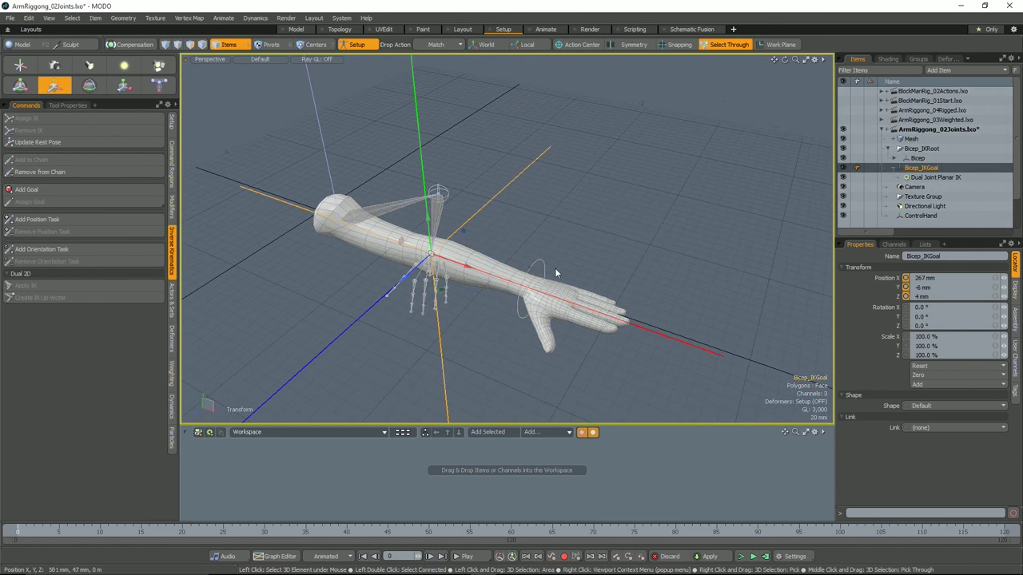
{"action": "key", "text": "ctrl+z"}
Parent Bicep_IKGoal to the ControlHand locator.
{"action": "left_click_drag", "start_coordinate": [572, 261], "coordinate": [589, 239], "text": "alt"}
{"action": "scroll", "coordinate": [591, 239], "scroll_direction": "up", "scroll_amount": 5}
{"action": "scroll", "coordinate": [594, 239], "scroll_direction": "down", "scroll_amount": 2}
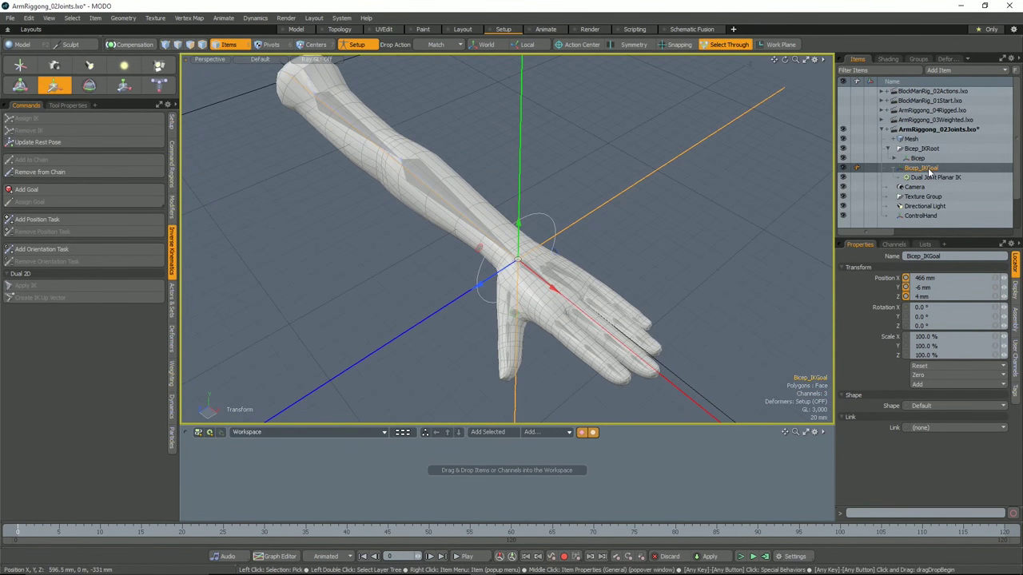
{"action": "left_click_drag", "start_coordinate": [929, 171], "coordinate": [925, 218]}
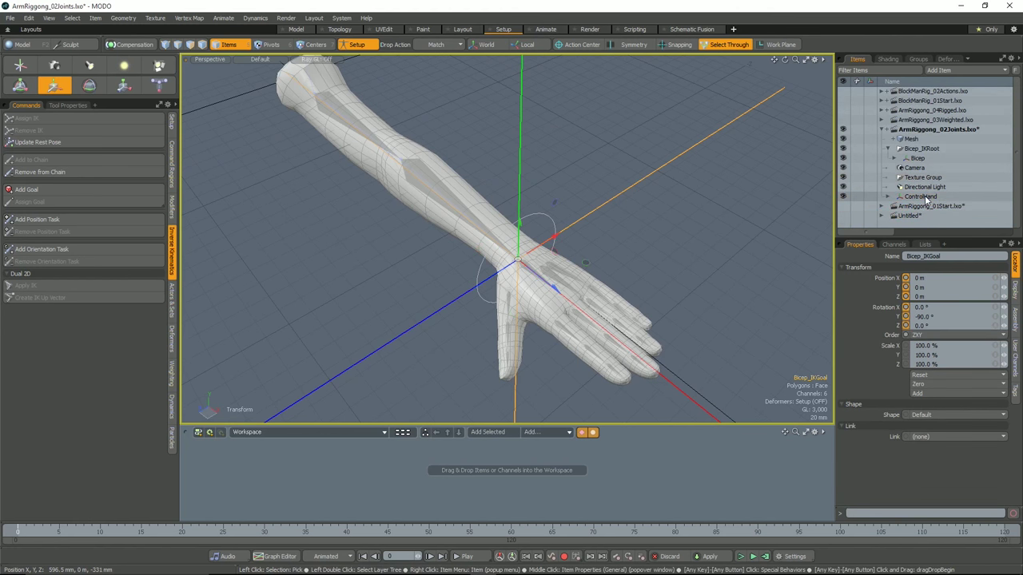
{"action": "mouse_move", "coordinate": [679, 242]}
{"action": "left_mouse_down", "text": "alt"}
{"action": "mouse_move", "coordinate": [692, 219]}
{"action": "mouse_move", "coordinate": [676, 226]}
{"action": "left_mouse_up", "text": "alt"}
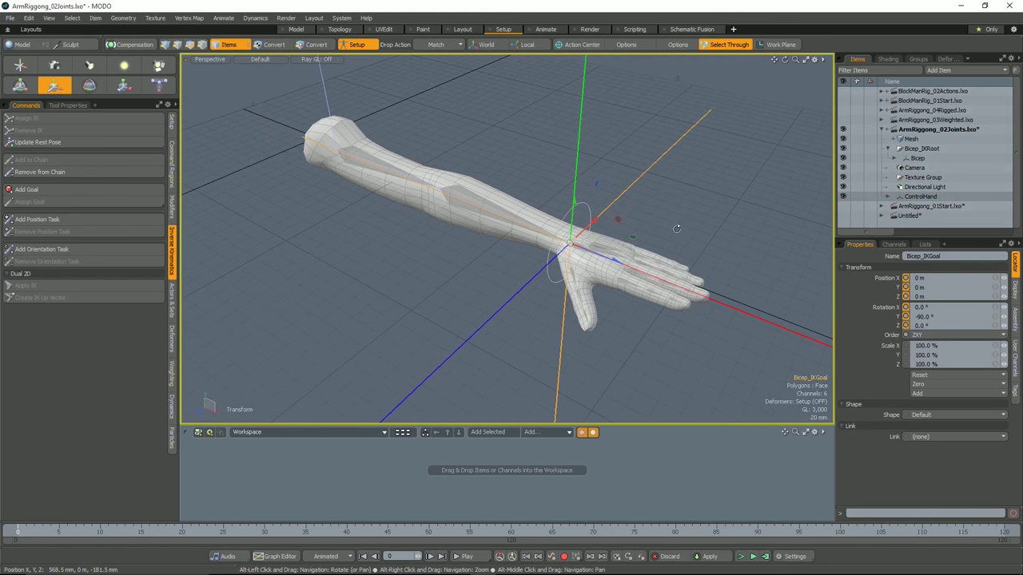
Select ControlHand, expand its hierarchy and hide the Bicep_IKGoal locator beneath it.
{"action": "left_click", "coordinate": [586, 203]}
{"action": "mouse_move", "coordinate": [607, 257]}
{"action": "left_mouse_down"}
{"action": "mouse_move", "coordinate": [494, 212]}
{"action": "mouse_move", "coordinate": [607, 256]}
{"action": "left_mouse_up"}
{"action": "left_click_drag", "start_coordinate": [724, 218], "coordinate": [700, 219], "text": "alt"}
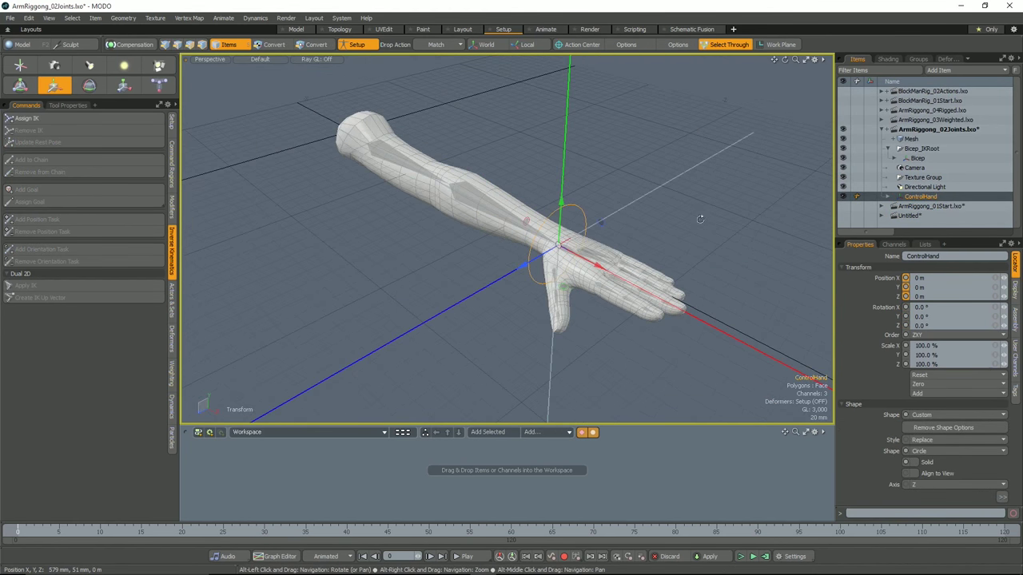
{"action": "left_click", "coordinate": [887, 196]}
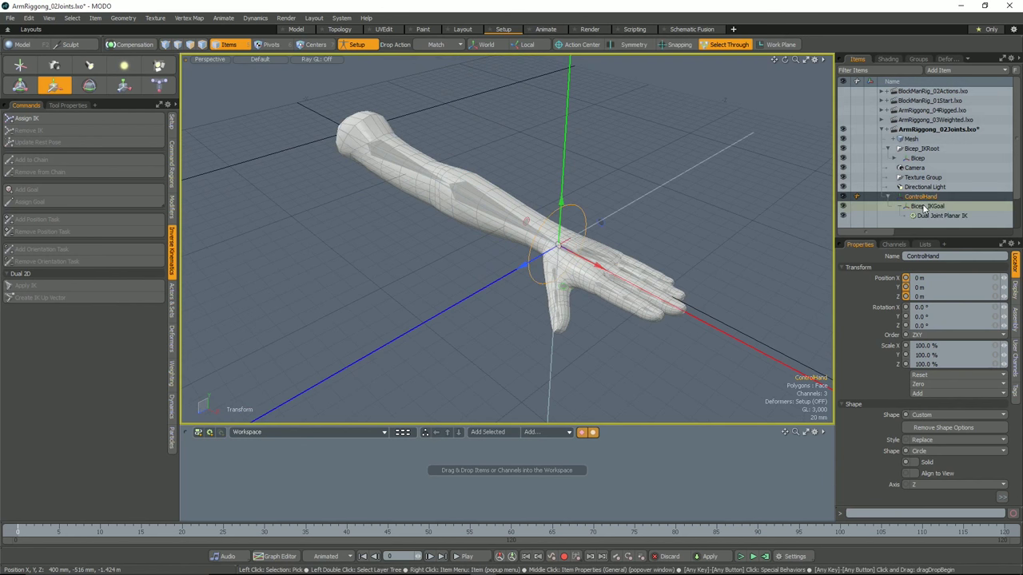
{"action": "left_click", "coordinate": [843, 206]}
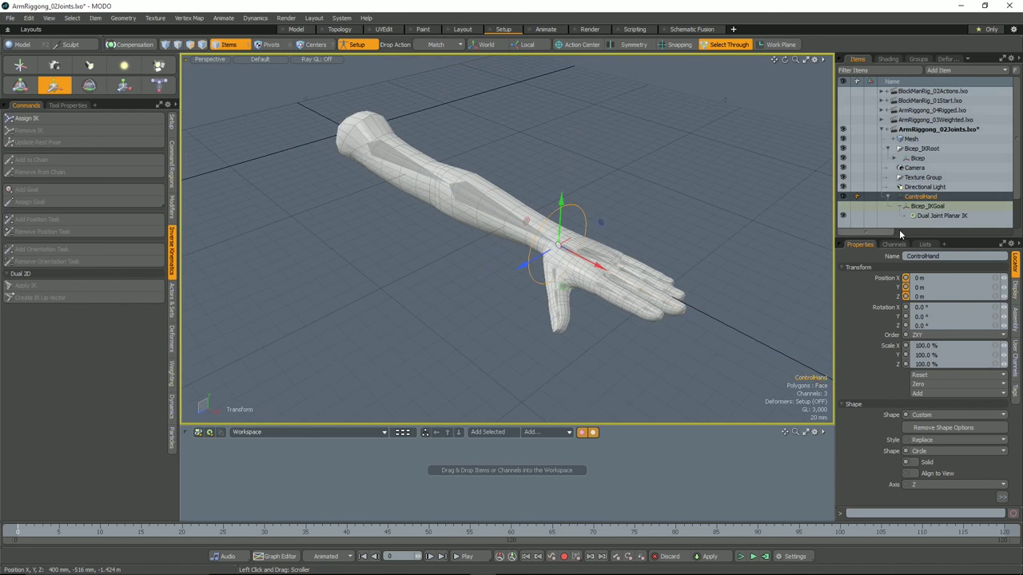
Leave Setup mode and activate the Move tool on ControlHand.
{"action": "left_click_drag", "start_coordinate": [646, 222], "coordinate": [552, 227], "text": "alt"}
{"action": "key", "text": "ctrl+z"}
{"action": "left_click_drag", "start_coordinate": [657, 196], "coordinate": [615, 278], "text": "alt"}
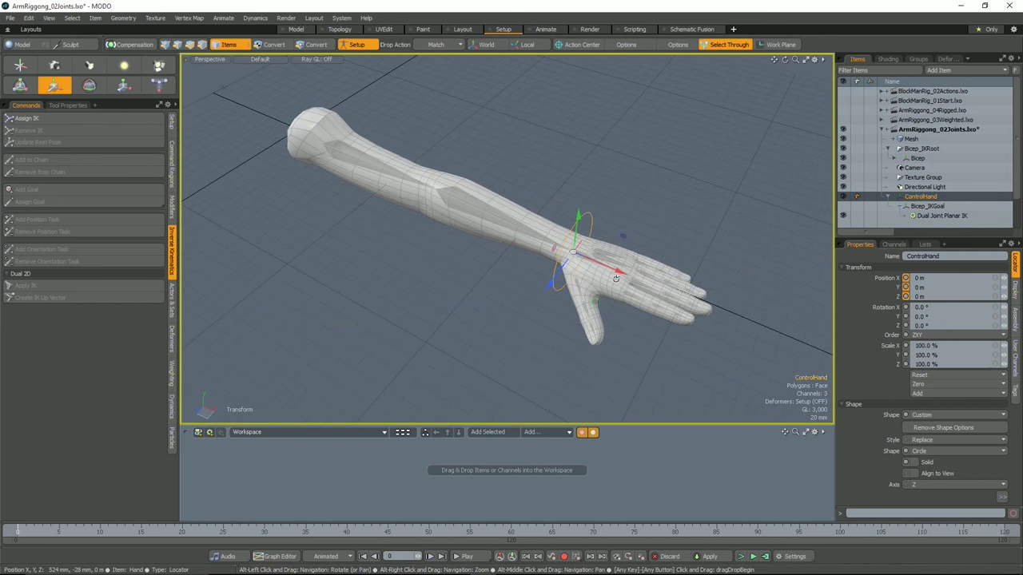
{"action": "left_click", "coordinate": [356, 44]}
{"action": "key", "text": "w"}
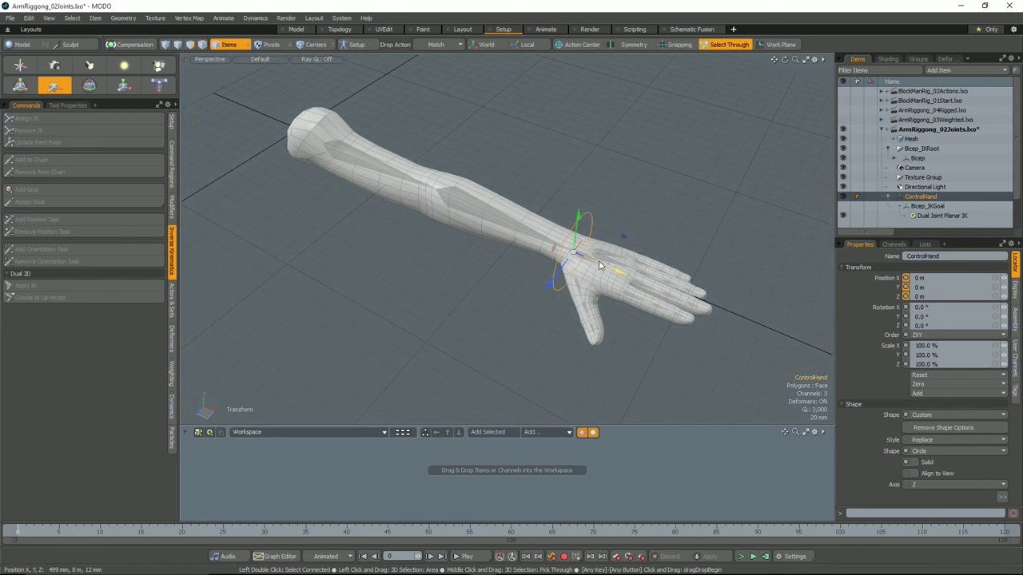
Test the arm's IK by moving ControlHand along the arm and vertically, undoing each move.
{"action": "left_click_drag", "start_coordinate": [620, 272], "coordinate": [515, 188]}
{"action": "key", "text": "ctrl+z"}
{"action": "scroll", "coordinate": [504, 193], "scroll_direction": "up", "scroll_amount": 3}
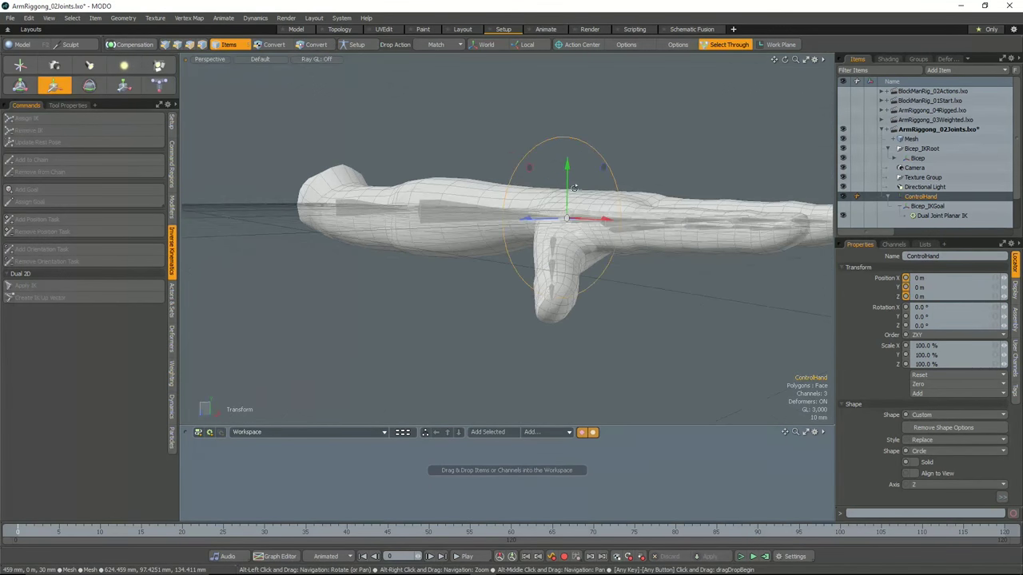
{"action": "left_click_drag", "start_coordinate": [567, 169], "coordinate": [570, 273]}
{"action": "key", "text": "ctrl+z"}
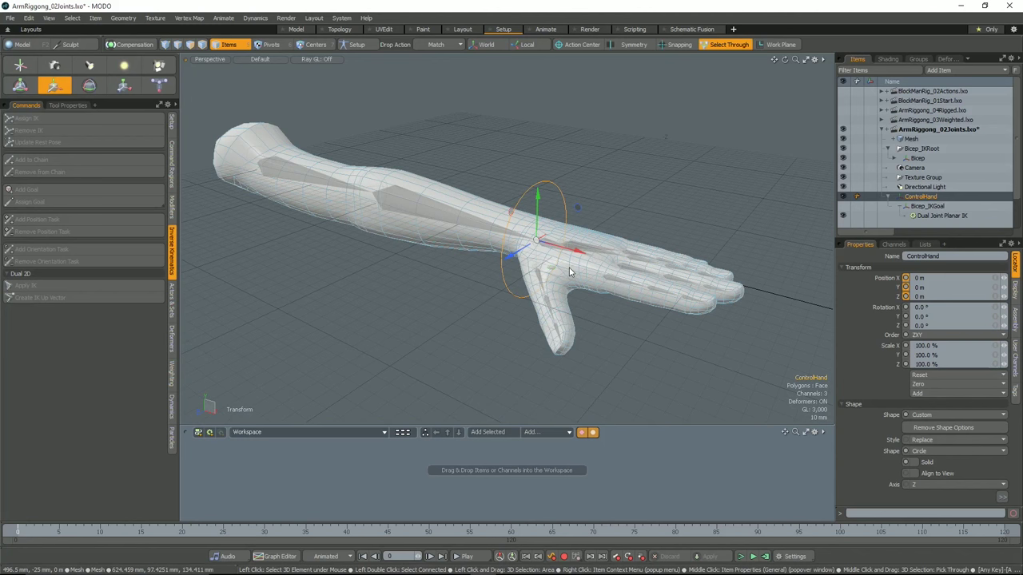
Select the Hand joint followed by ControlHand, and add a rotation constraint between them with Compensation enabled.
{"action": "left_click_drag", "start_coordinate": [570, 273], "coordinate": [592, 281], "text": "alt"}
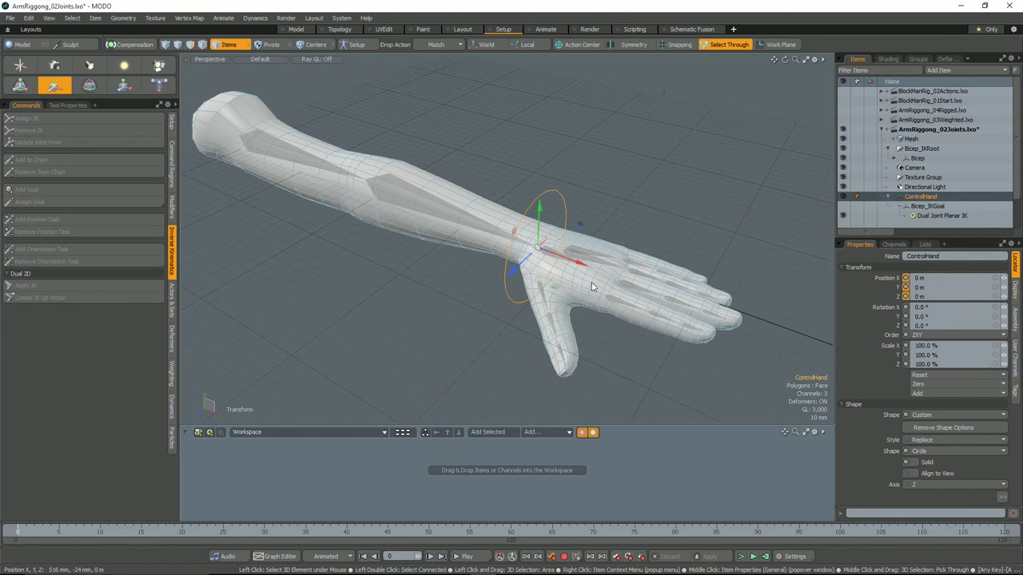
{"action": "left_click_drag", "start_coordinate": [591, 282], "coordinate": [598, 275], "text": "alt"}
{"action": "scroll", "coordinate": [598, 275], "scroll_direction": "up", "scroll_amount": 5}
{"action": "middle_click_drag", "start_coordinate": [599, 272], "coordinate": [604, 305], "text": "alt"}
{"action": "left_click_drag", "start_coordinate": [604, 304], "coordinate": [600, 276], "text": "alt"}
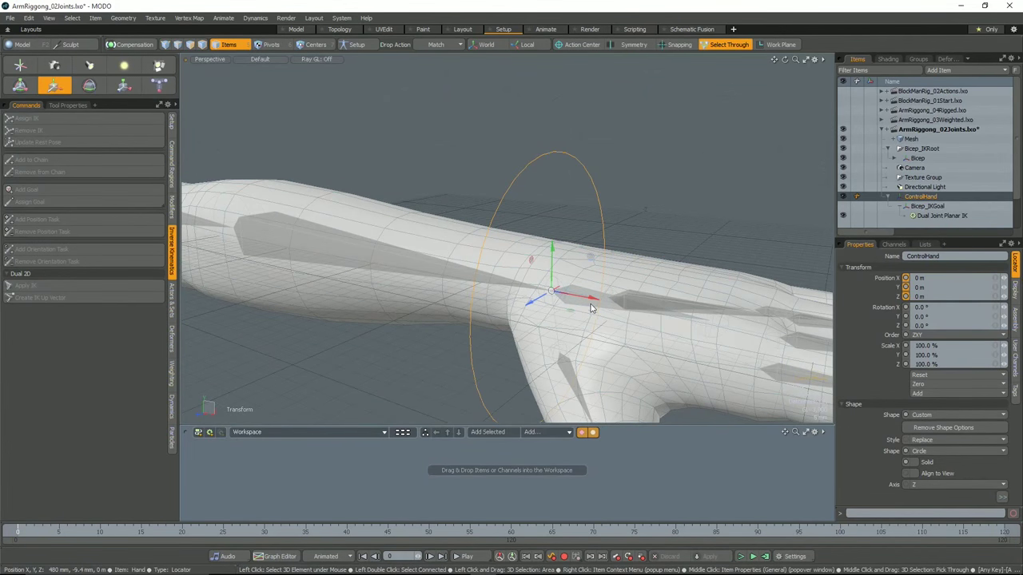
{"action": "left_click", "coordinate": [589, 303]}
{"action": "left_click", "coordinate": [598, 197], "text": "shift"}
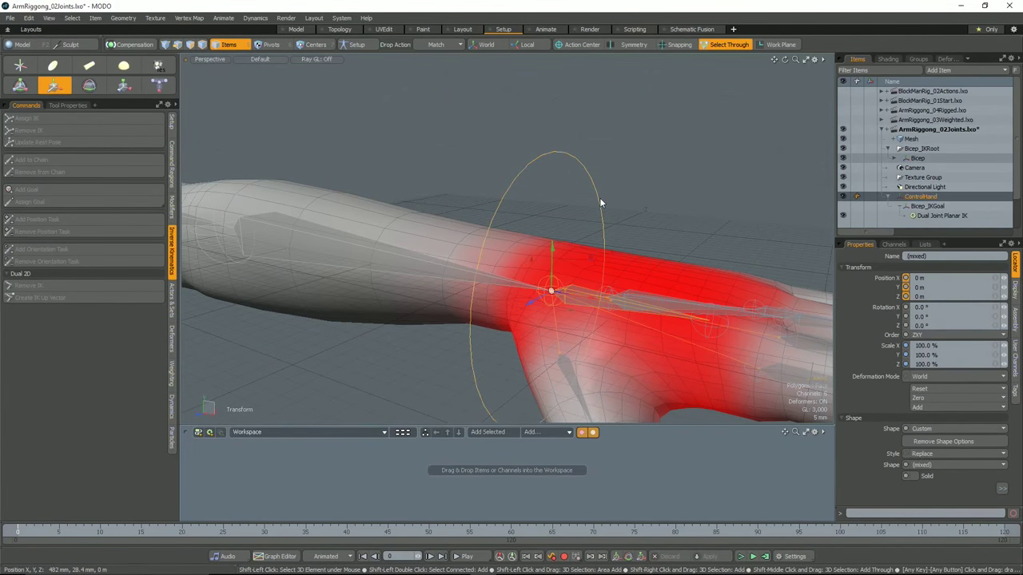
{"action": "left_click", "coordinate": [171, 205]}
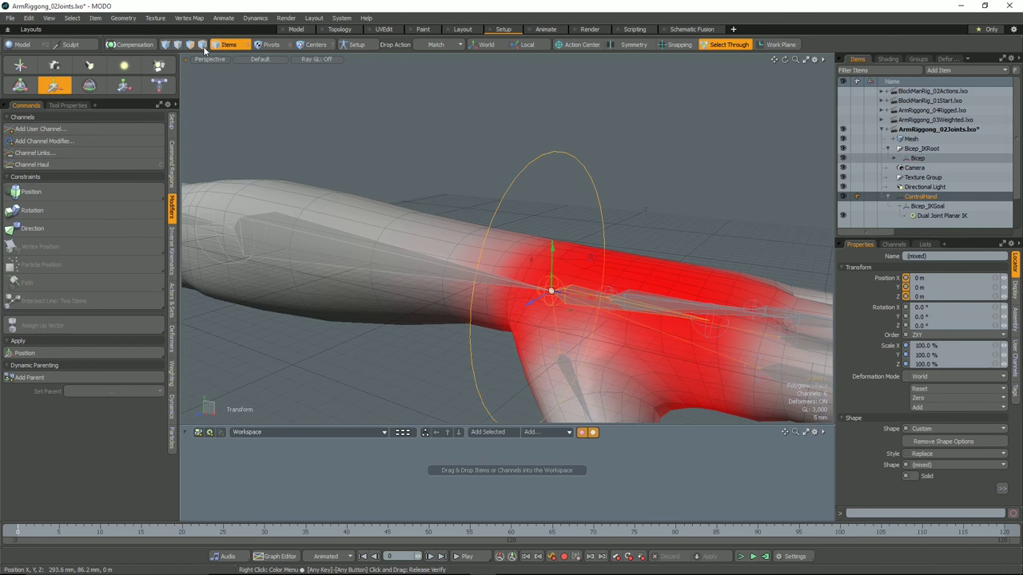
{"action": "left_click", "coordinate": [134, 45]}
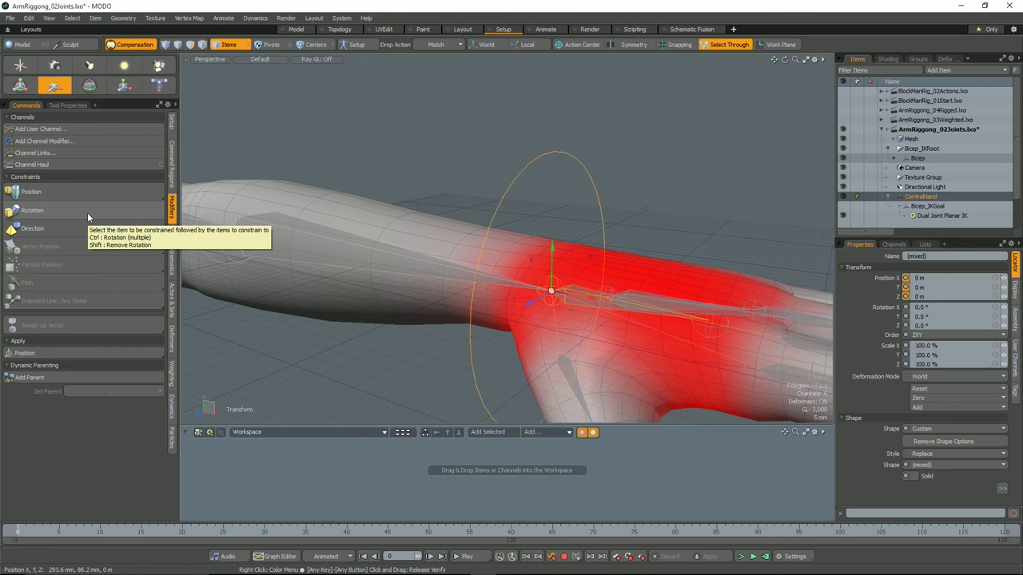
{"action": "left_click", "coordinate": [32, 210]}
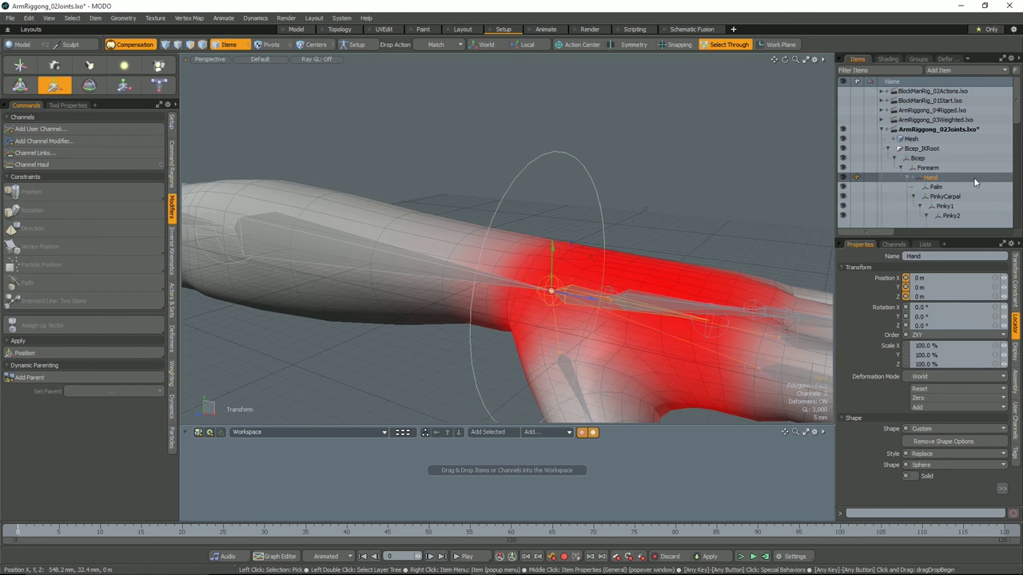
Show the properties of Hand's new rotation constraint and turn Compensation off.
{"action": "scroll", "coordinate": [934, 168], "scroll_direction": "down", "scroll_amount": 5}
{"action": "scroll", "coordinate": [954, 131], "scroll_direction": "up", "scroll_amount": 1}
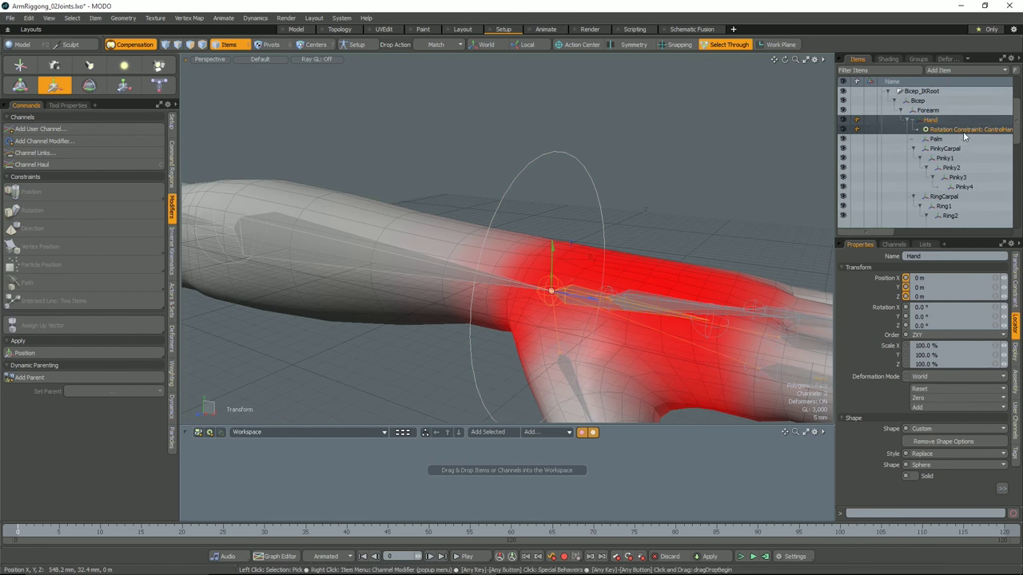
{"action": "left_click", "coordinate": [973, 130]}
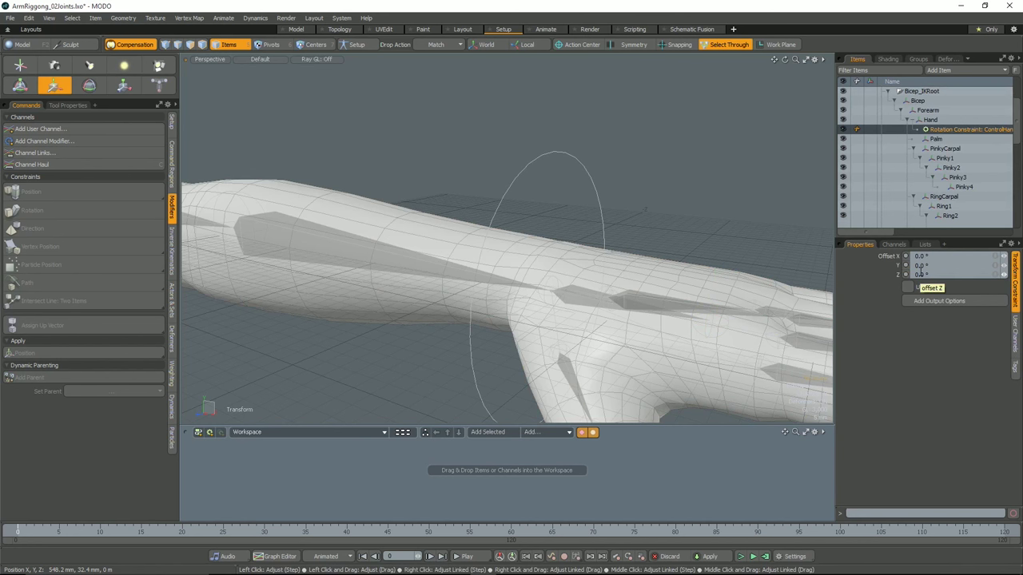
{"action": "left_click", "coordinate": [128, 44]}
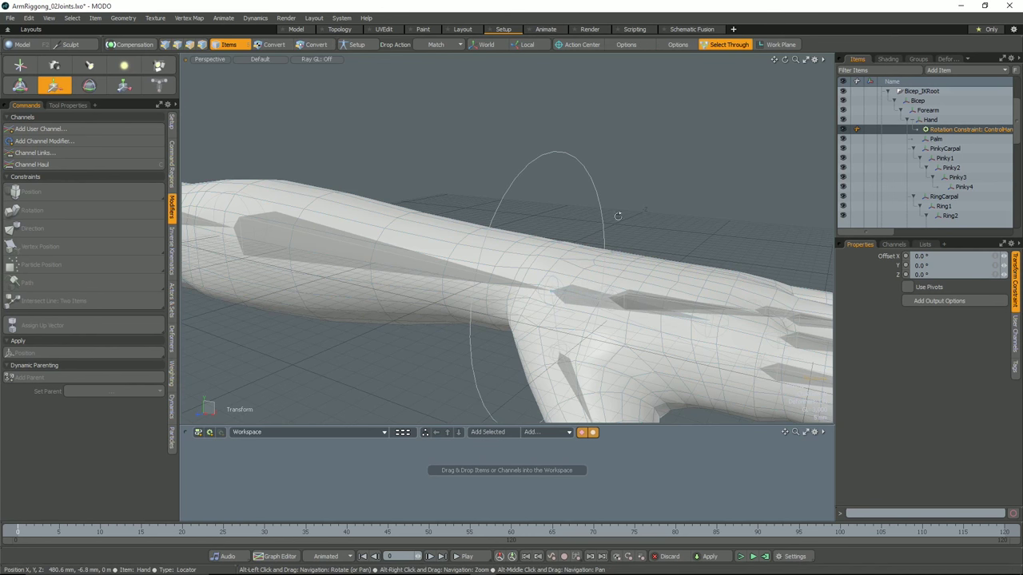
Test the constrained hand by moving ControlHand, and undo the move.
{"action": "left_click_drag", "start_coordinate": [618, 217], "coordinate": [641, 193], "text": "alt"}
{"action": "left_click", "coordinate": [592, 179]}
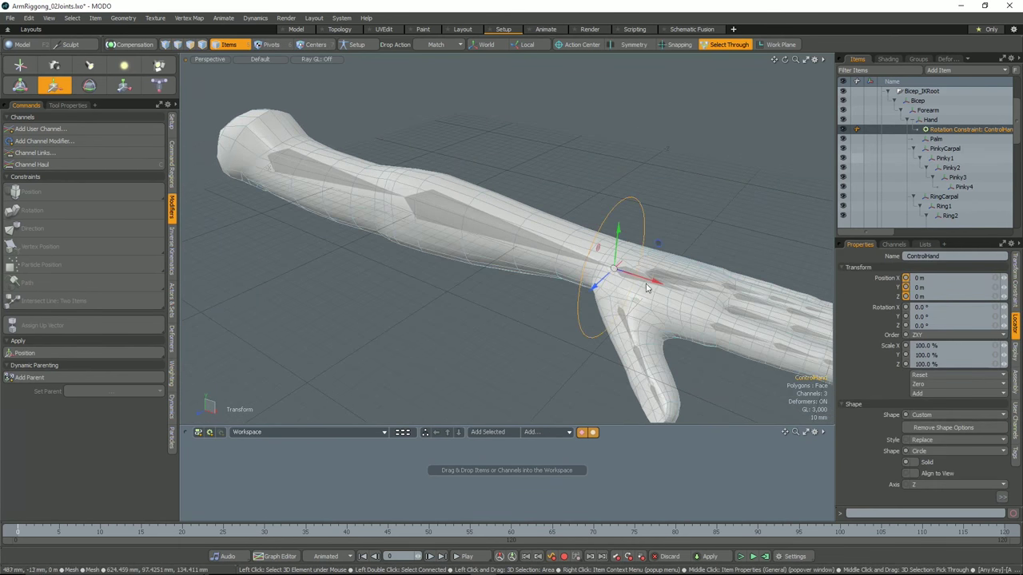
{"action": "left_click_drag", "start_coordinate": [660, 281], "coordinate": [673, 165]}
{"action": "key", "text": "ctrl+z"}
{"action": "key", "text": "ctrl+z"}
Test the rotation constraint by rotating ControlHand about 47° on X, undo it and drop the Rotate tool.
{"action": "left_click_drag", "start_coordinate": [619, 255], "coordinate": [735, 322], "text": "alt"}
{"action": "key", "text": "e"}
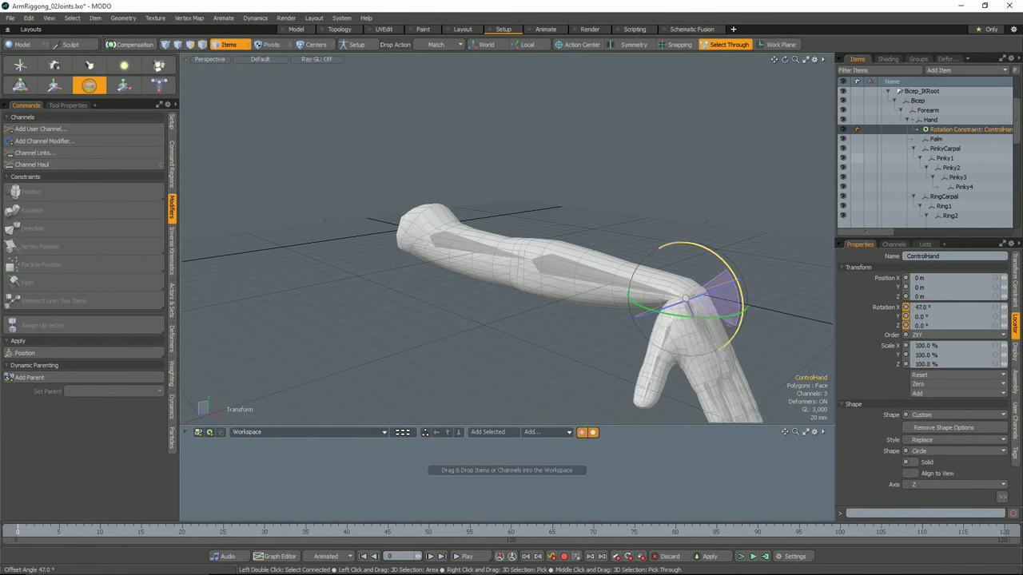
{"action": "key", "text": "ctrl+z"}
{"action": "left_click_drag", "start_coordinate": [740, 258], "coordinate": [617, 239], "text": "alt"}
{"action": "key", "text": "space"}
Enlarge the schematic workspace by shrinking the 3D viewport above it.
{"action": "right_click_drag", "start_coordinate": [617, 239], "coordinate": [639, 216], "text": "alt"}
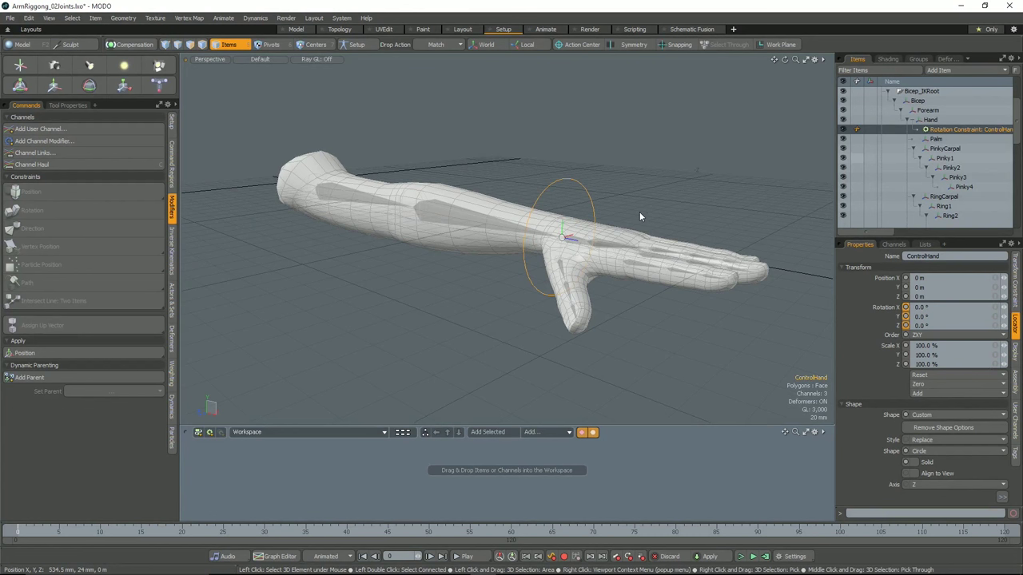
{"action": "left_click_drag", "start_coordinate": [667, 253], "coordinate": [594, 222], "text": "alt"}
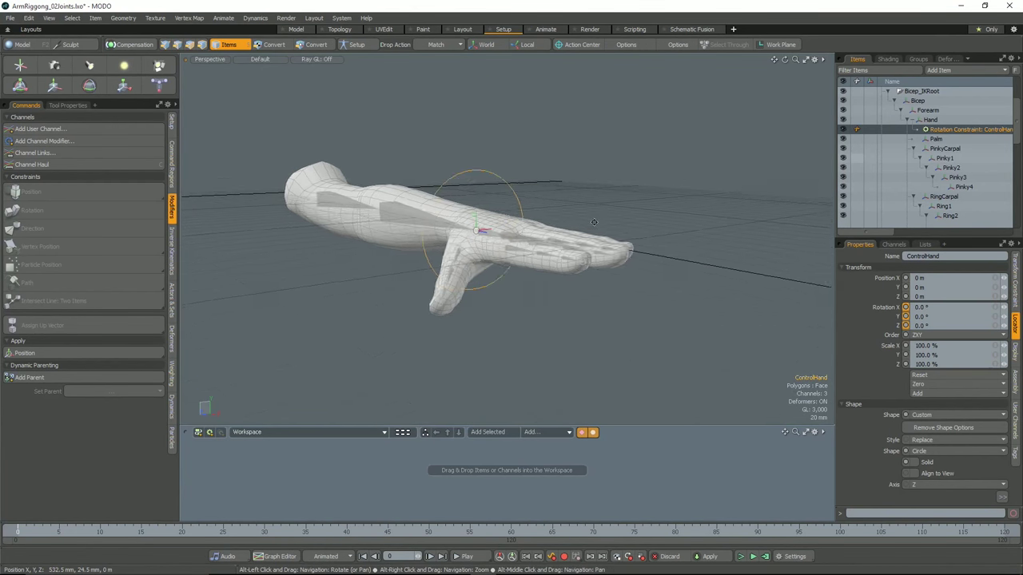
{"action": "right_click_drag", "start_coordinate": [594, 222], "coordinate": [616, 221], "text": "alt"}
{"action": "left_click_drag", "start_coordinate": [594, 224], "coordinate": [618, 352], "text": "alt"}
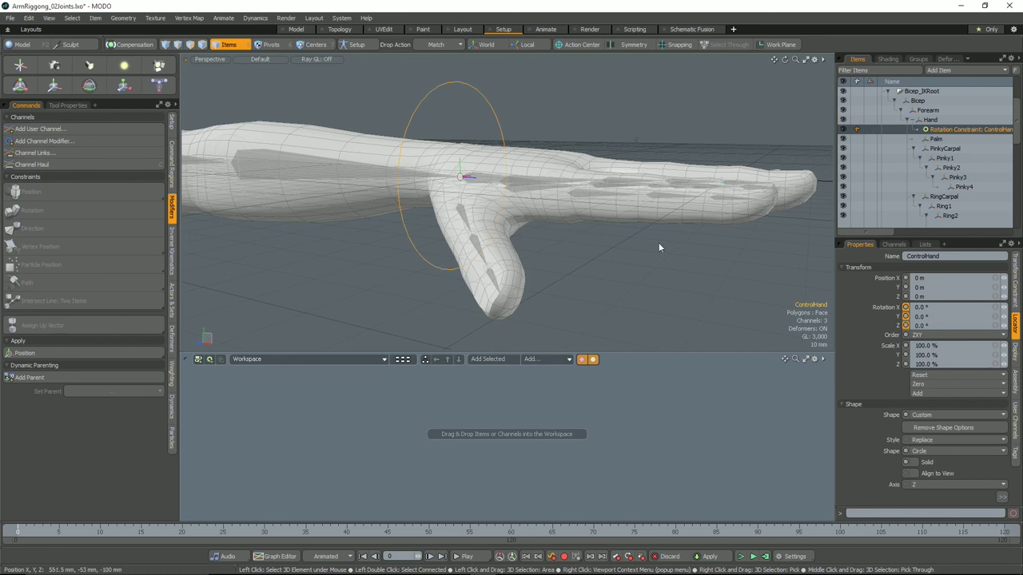
Select the Index1 finger joint and re-enter Setup mode.
{"action": "left_click_drag", "start_coordinate": [569, 253], "coordinate": [591, 254], "text": "alt"}
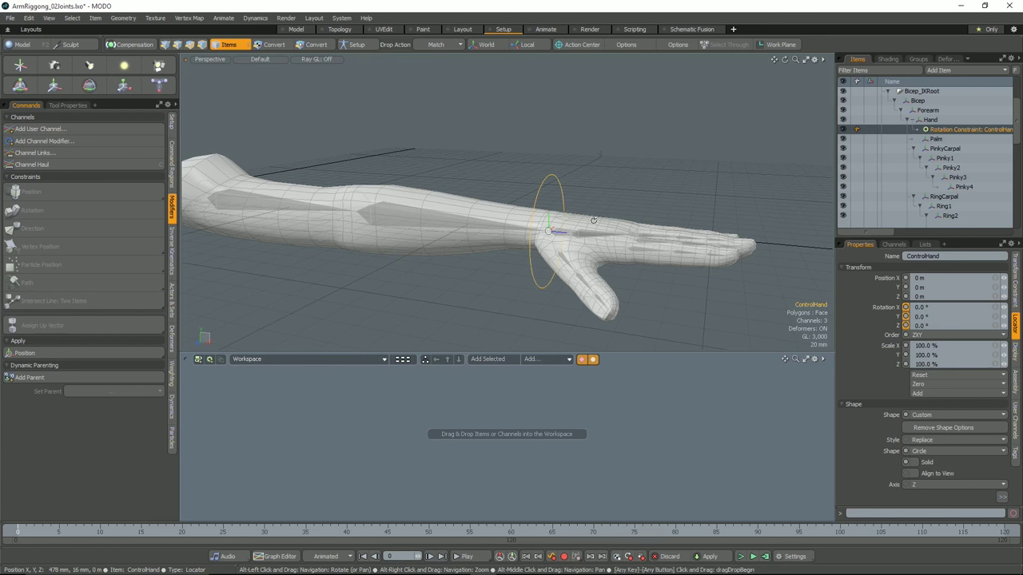
{"action": "left_click_drag", "start_coordinate": [564, 211], "coordinate": [600, 212], "text": "alt"}
{"action": "right_click_drag", "start_coordinate": [600, 213], "coordinate": [657, 218], "text": "alt"}
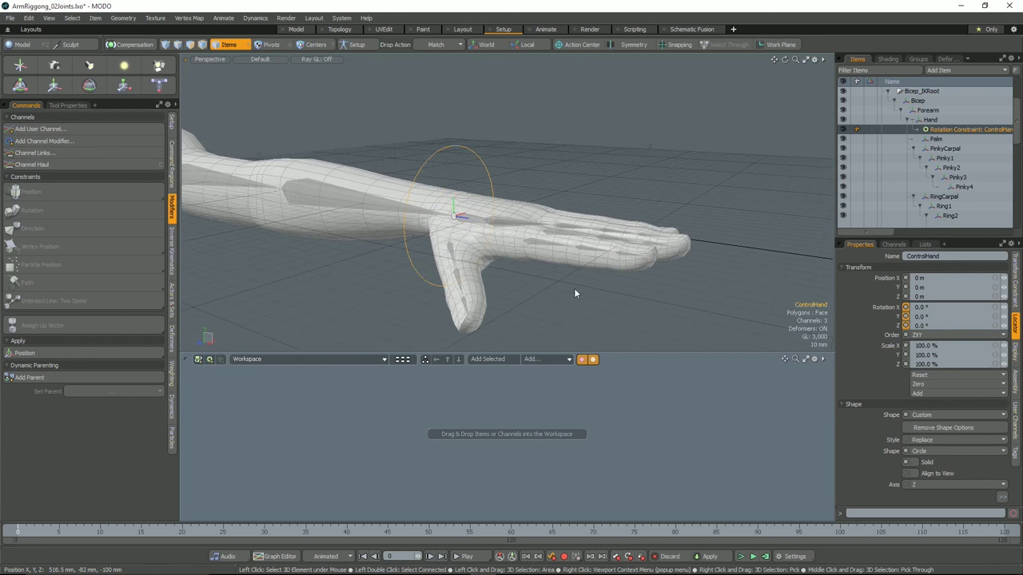
{"action": "left_click_drag", "start_coordinate": [574, 287], "coordinate": [573, 284], "text": "alt"}
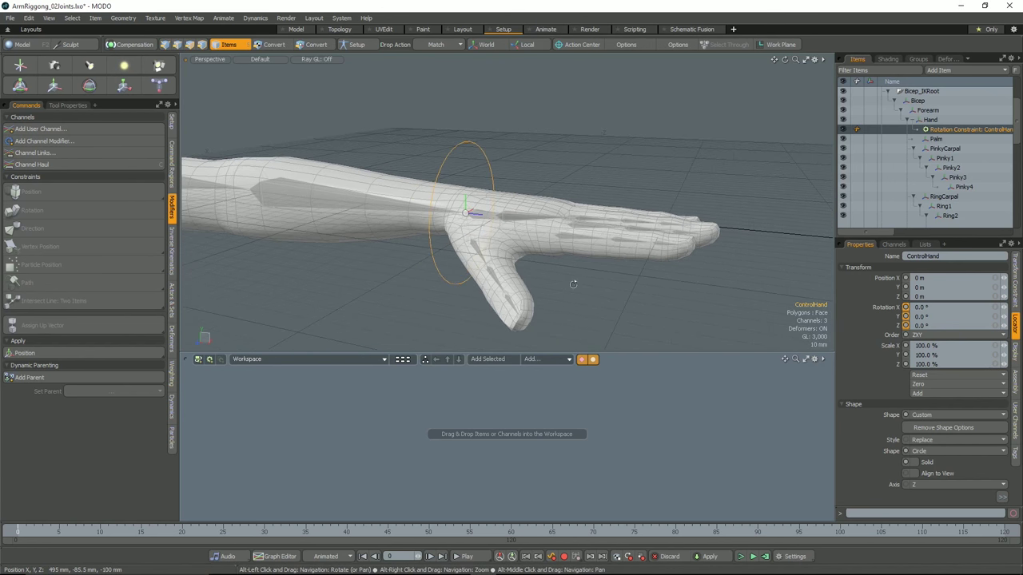
{"action": "left_click", "coordinate": [566, 234]}
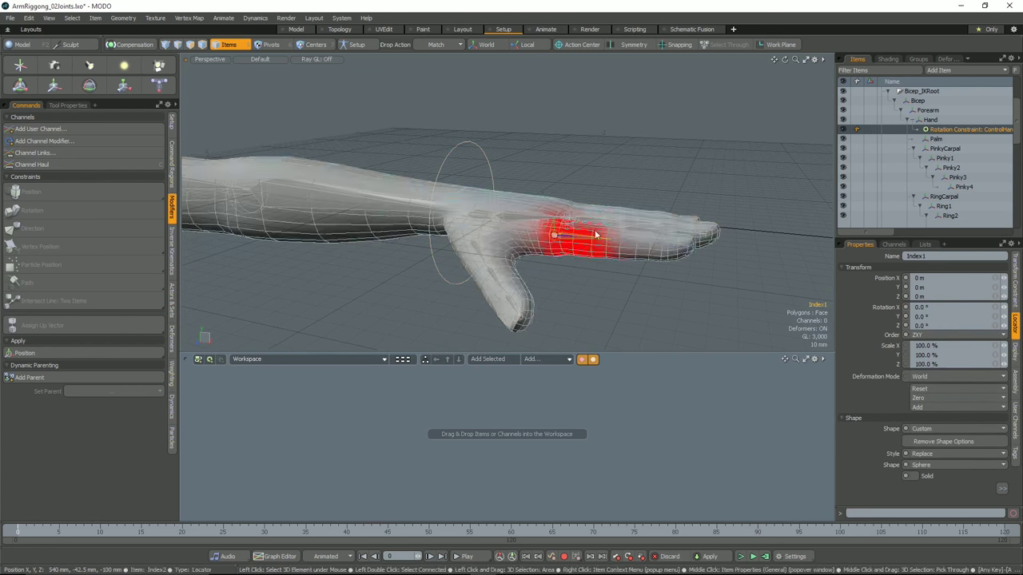
{"action": "left_click", "coordinate": [356, 44]}
Select the joint chains of all four fingers to check their transform values, and clear the selection.
{"action": "left_click_drag", "start_coordinate": [625, 262], "coordinate": [615, 238], "text": "alt"}
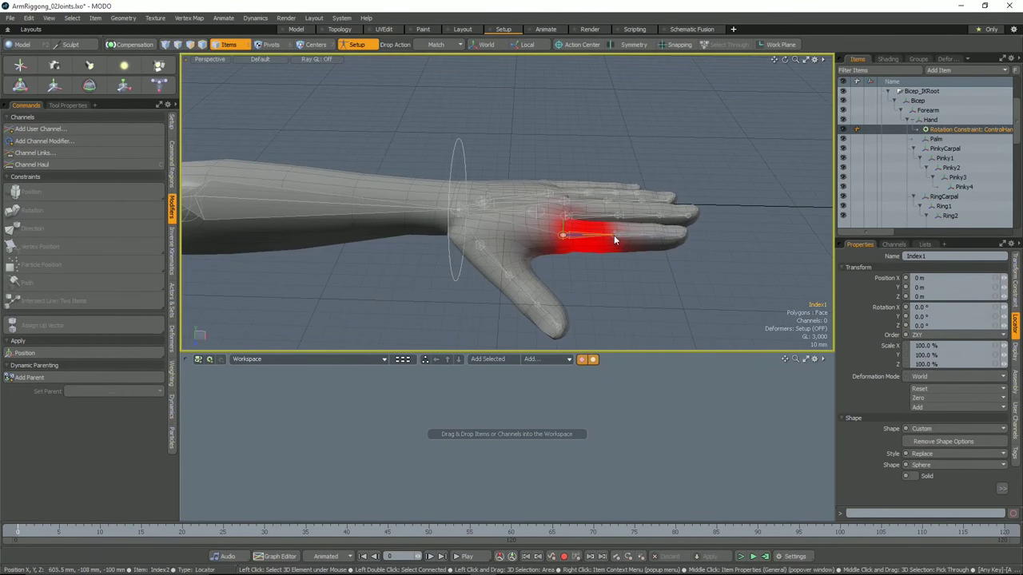
{"action": "double_click", "coordinate": [585, 235]}
{"action": "double_click", "coordinate": [571, 205], "text": "shift"}
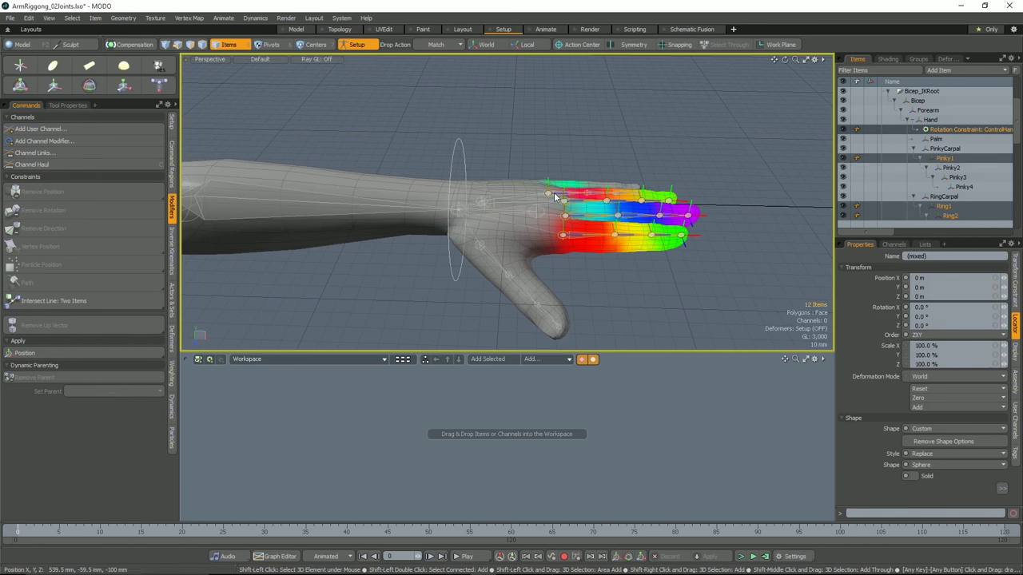
{"action": "double_click", "coordinate": [553, 194], "text": "shift"}
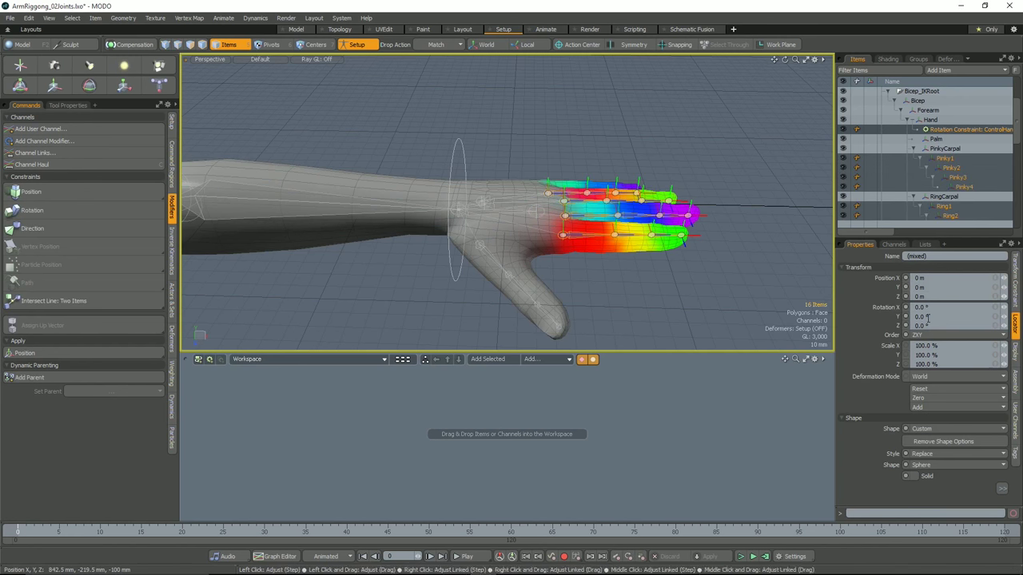
{"action": "left_click", "coordinate": [657, 285]}
{"action": "left_click_drag", "start_coordinate": [607, 312], "coordinate": [590, 245], "text": "alt"}
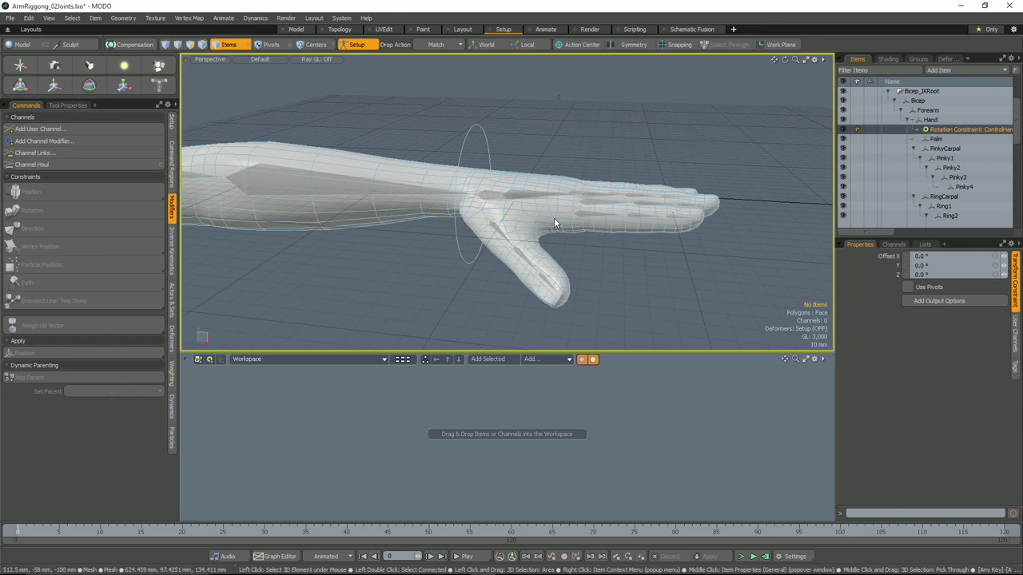
Check ControlHand's user channels, including the rotation constraint weight, and clear the selection.
{"action": "left_click_drag", "start_coordinate": [554, 219], "coordinate": [527, 246], "text": "alt"}
{"action": "right_click_drag", "start_coordinate": [526, 246], "coordinate": [537, 241], "text": "alt"}
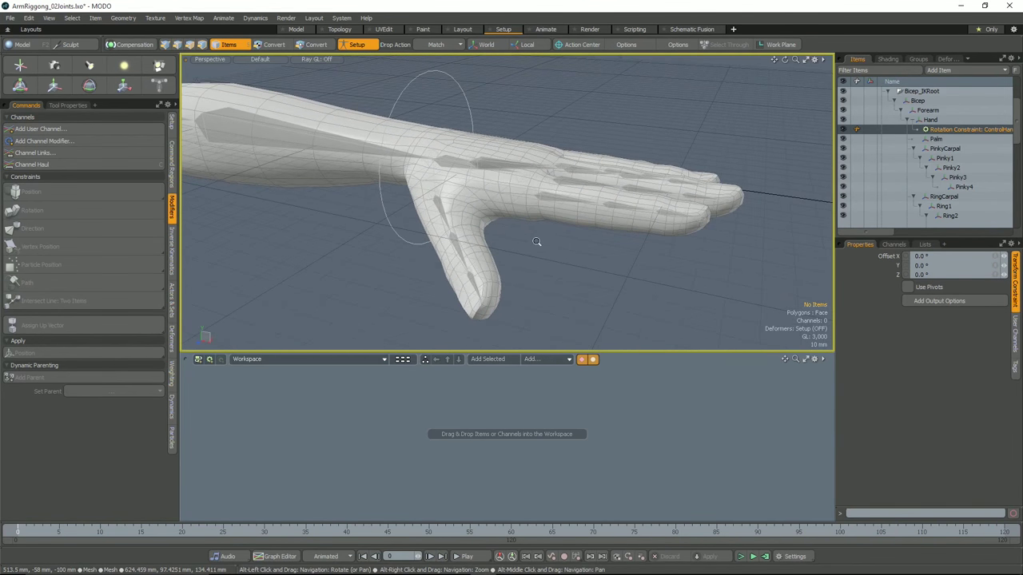
{"action": "left_click", "coordinate": [394, 230]}
{"action": "middle_click_drag", "start_coordinate": [434, 230], "coordinate": [438, 246], "text": "alt"}
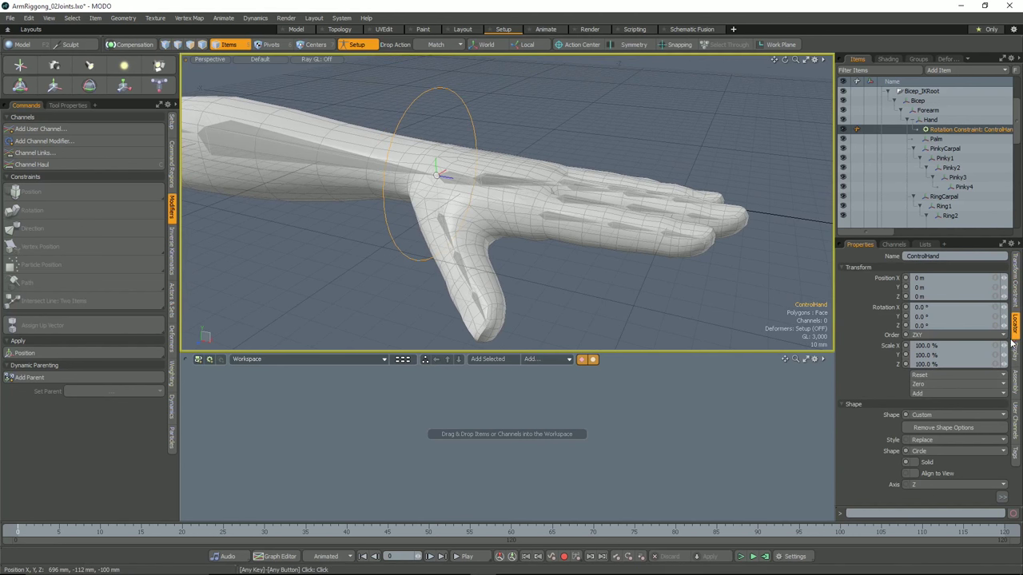
{"action": "left_click", "coordinate": [1014, 419]}
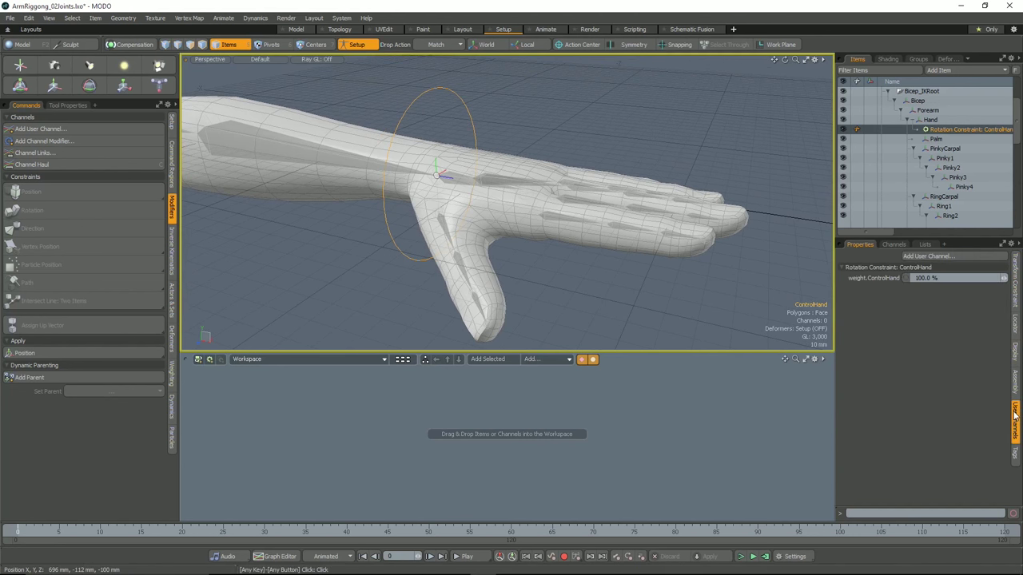
{"action": "left_click", "coordinate": [579, 281]}
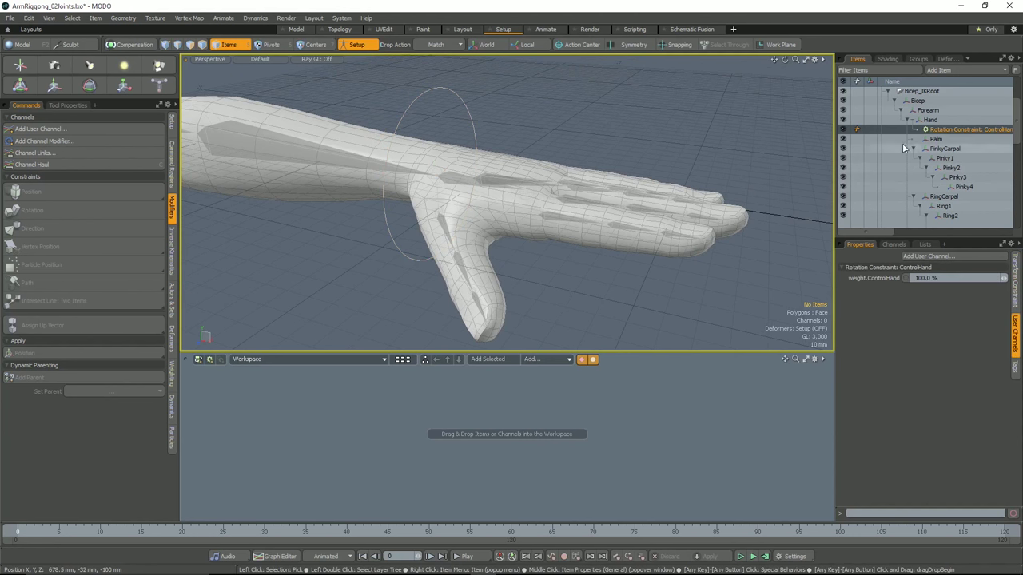
Add a float user channel named IKTwist to the ControlHand locator, with a minimum of -180 and a maximum of 180.
{"action": "left_click", "coordinate": [483, 141]}
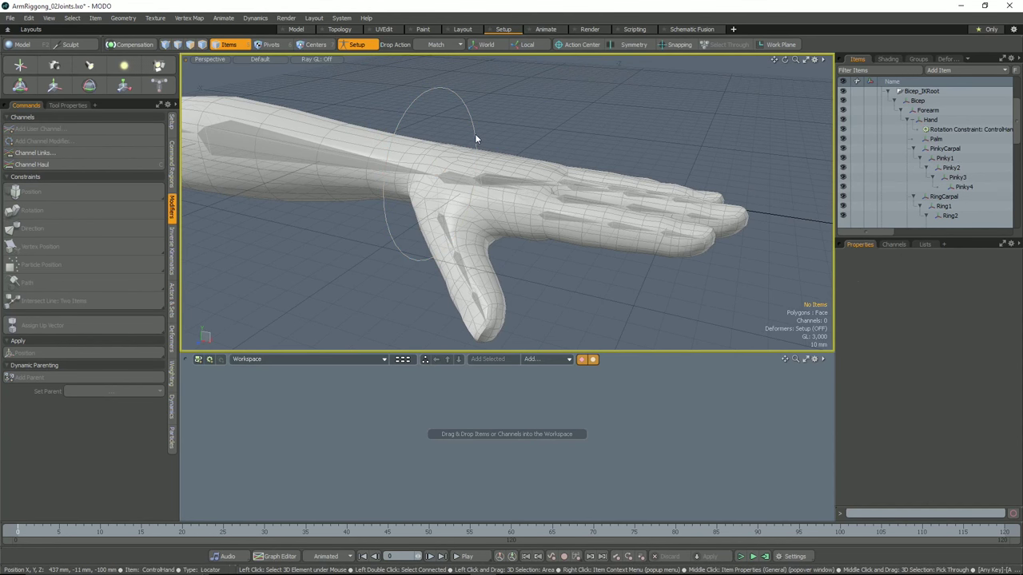
{"action": "left_click", "coordinate": [475, 134]}
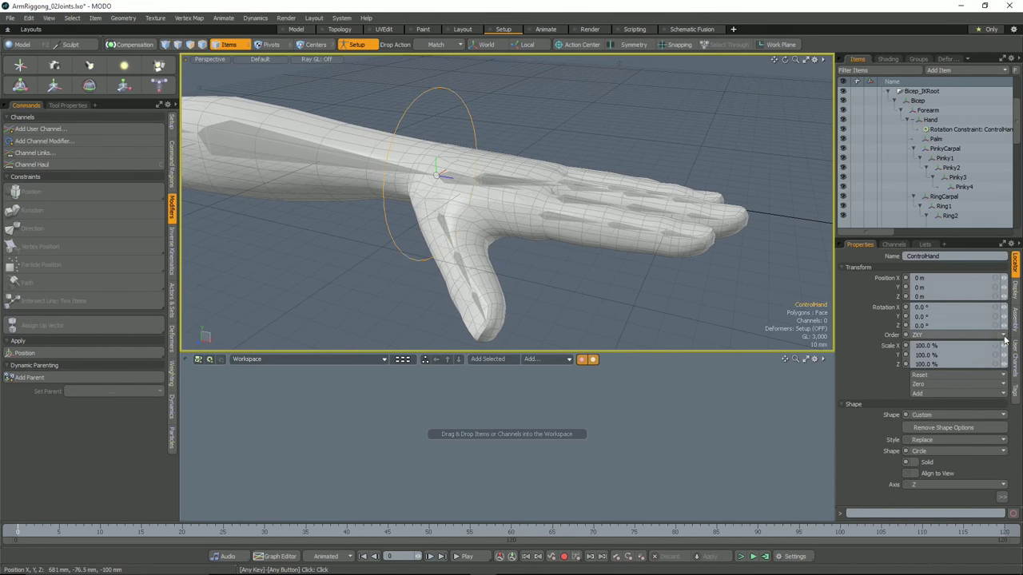
{"action": "left_click", "coordinate": [1014, 358]}
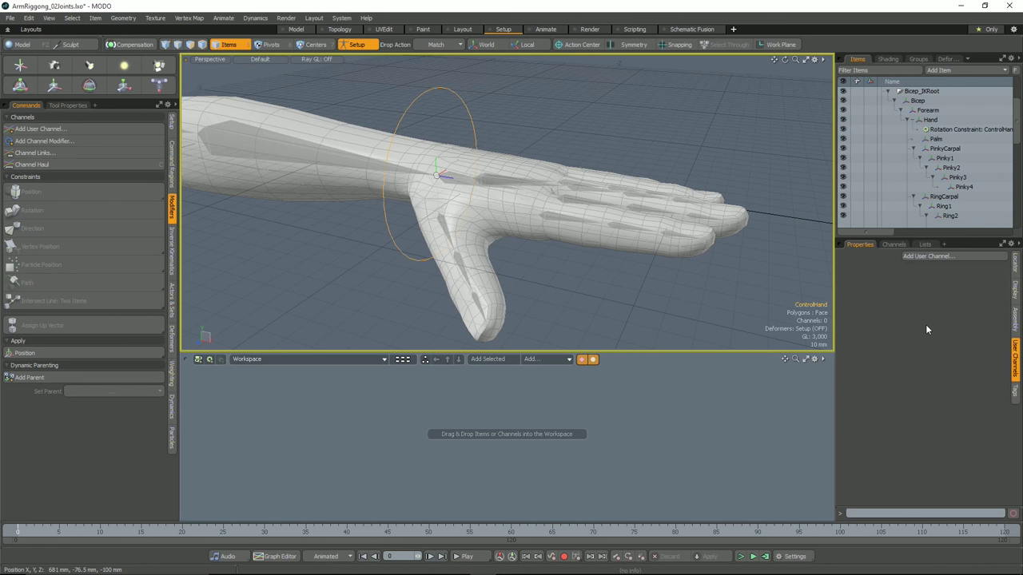
{"action": "left_click", "coordinate": [927, 257]}
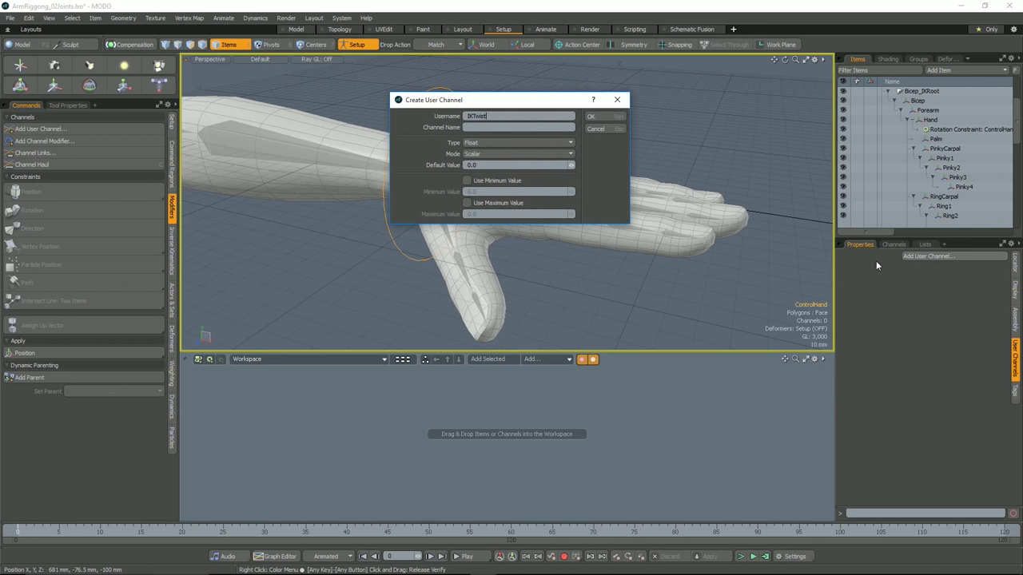
{"action": "left_click", "coordinate": [493, 165]}
{"action": "left_click", "coordinate": [467, 181]}
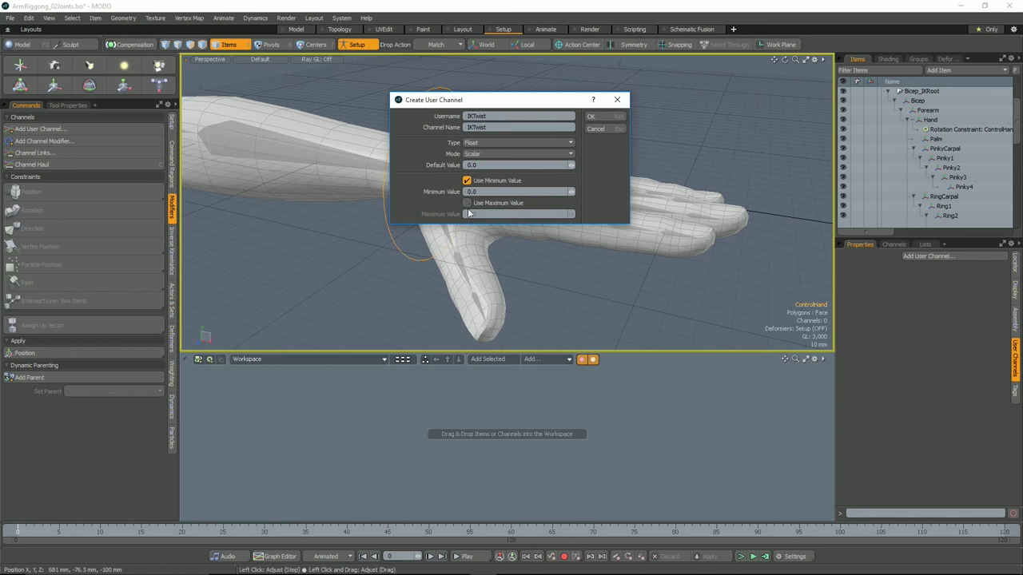
{"action": "left_click", "coordinate": [468, 203]}
{"action": "left_click", "coordinate": [493, 191]}
{"action": "type", "text": "-180"}
{"action": "key", "text": "Tab"}
{"action": "type", "text": "180"}
{"action": "key", "text": "Return"}
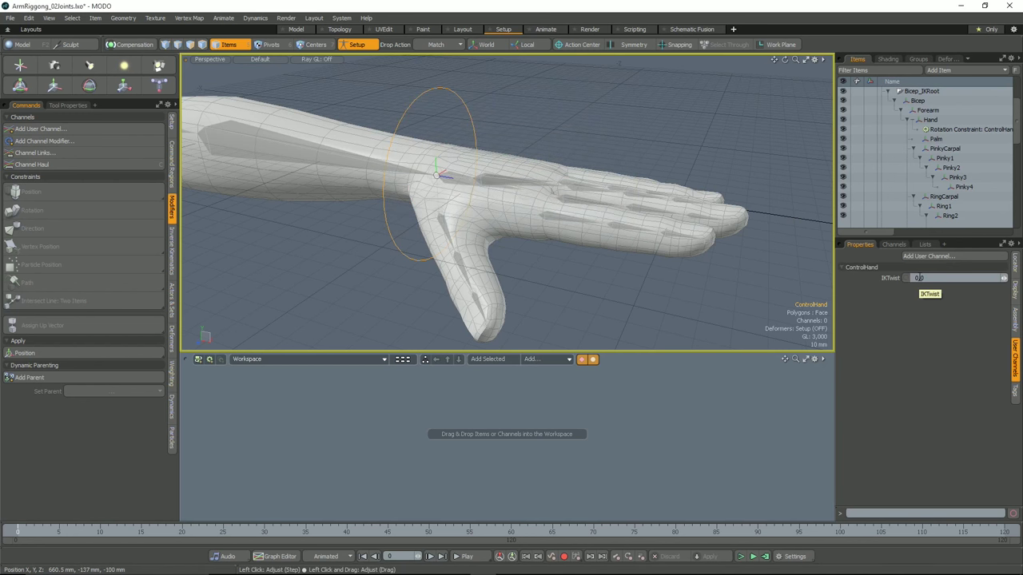
Select the Dual Joint Planar IK item under Bicep_IKGoal and examine its Orient channel alongside the arm.
{"action": "left_click_drag", "start_coordinate": [621, 258], "coordinate": [605, 276], "text": "alt"}
{"action": "scroll", "coordinate": [608, 276], "scroll_direction": "down", "scroll_amount": 3}
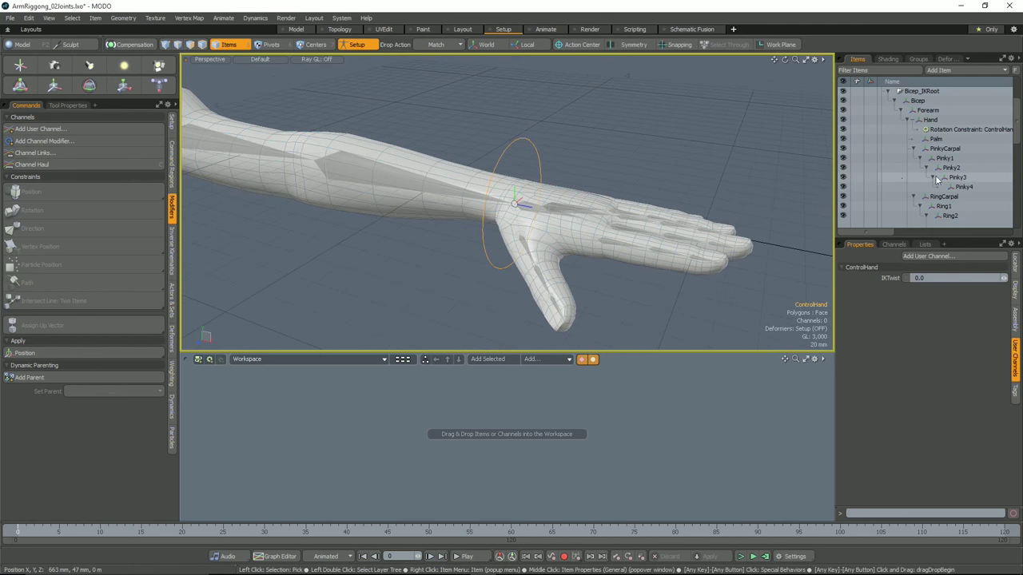
{"action": "scroll", "coordinate": [944, 167], "scroll_direction": "down", "scroll_amount": 3}
{"action": "scroll", "coordinate": [946, 169], "scroll_direction": "up", "scroll_amount": 6}
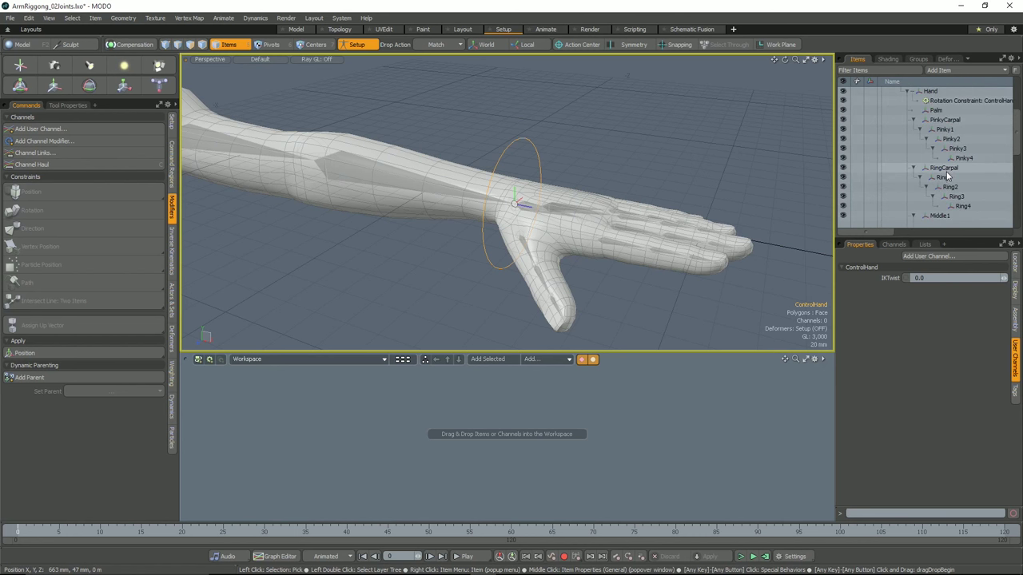
{"action": "scroll", "coordinate": [946, 173], "scroll_direction": "down", "scroll_amount": 10}
{"action": "left_click", "coordinate": [934, 206]}
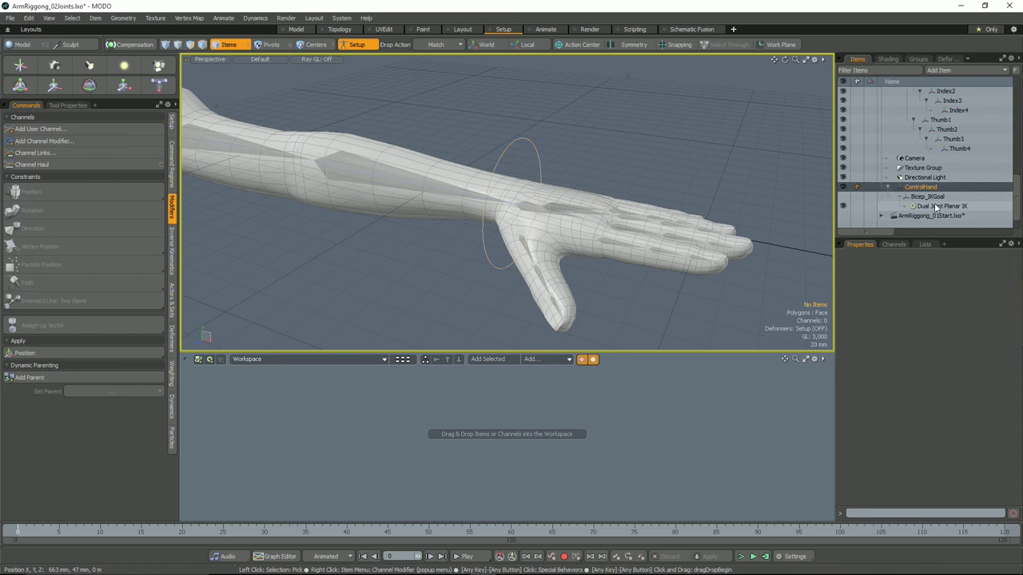
{"action": "left_click", "coordinate": [1015, 267]}
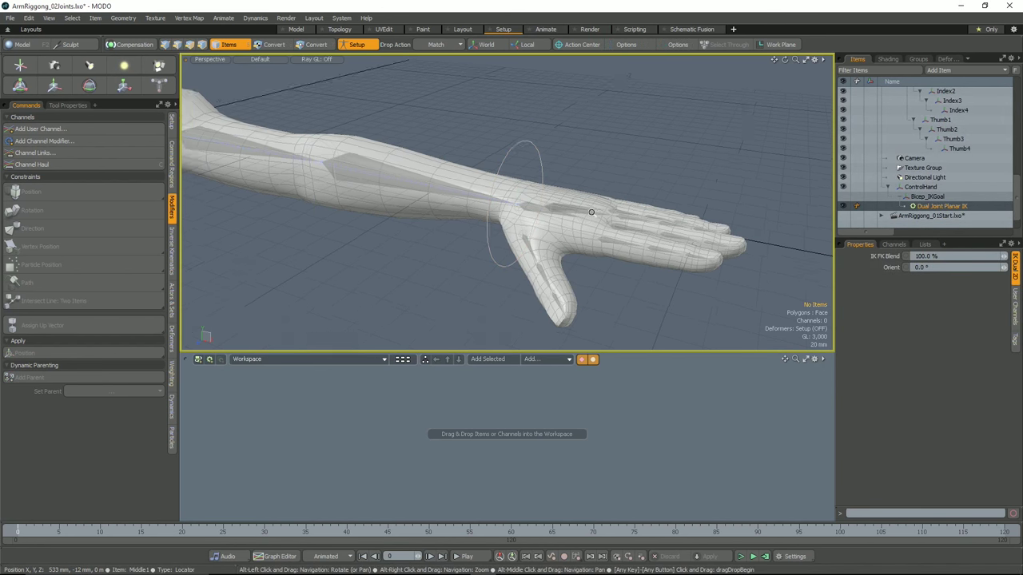
{"action": "scroll", "coordinate": [685, 242], "scroll_direction": "down", "scroll_amount": 4}
{"action": "left_click_drag", "start_coordinate": [471, 152], "coordinate": [419, 173], "text": "alt"}
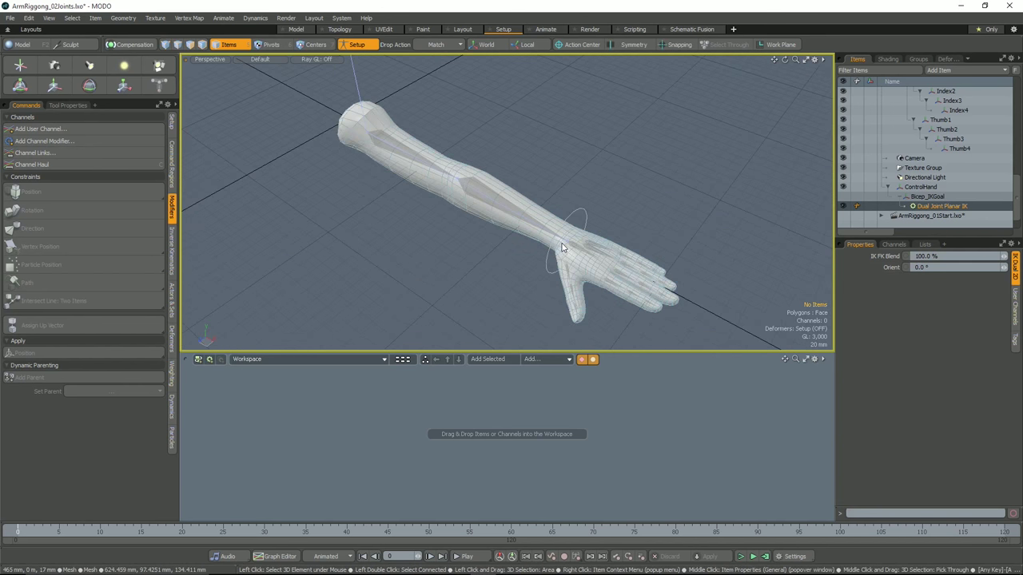
{"action": "left_click_drag", "start_coordinate": [561, 244], "coordinate": [603, 225], "text": "alt"}
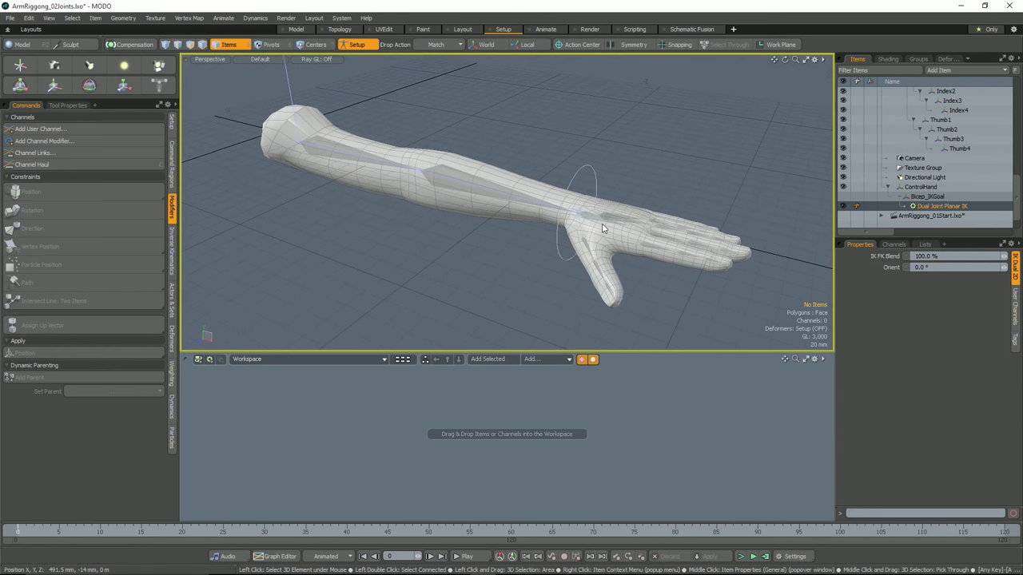
Add ControlHand's IKTwist channel to the schematic workspace as a node.
{"action": "left_click", "coordinate": [571, 180]}
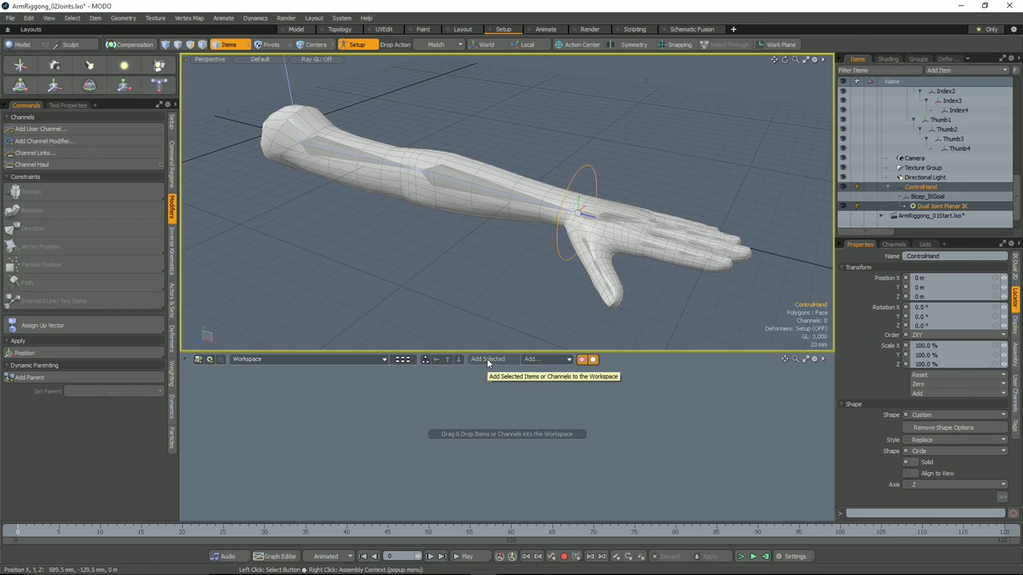
{"action": "left_click", "coordinate": [1015, 390]}
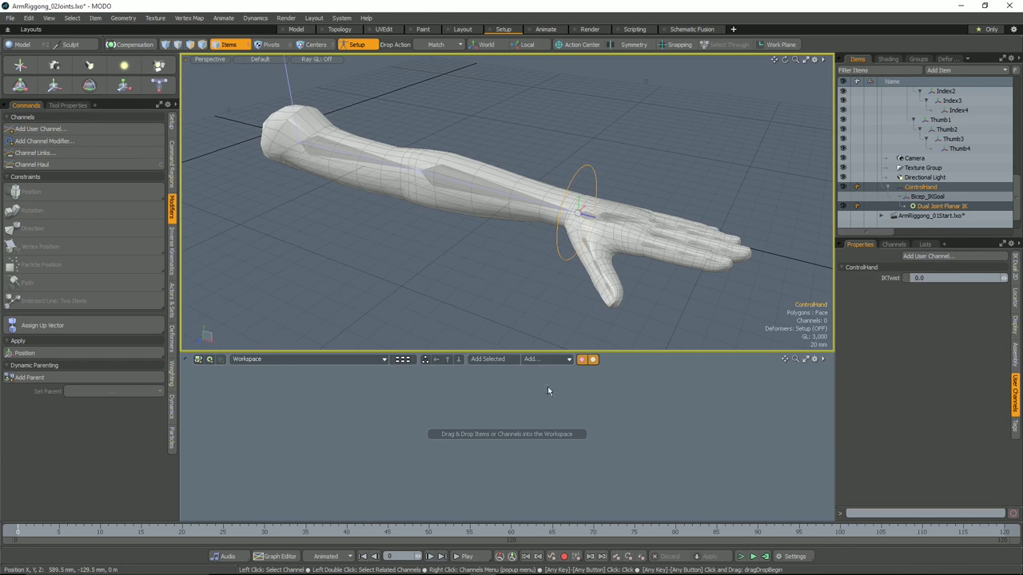
{"action": "left_click_drag", "start_coordinate": [492, 394], "coordinate": [438, 400]}
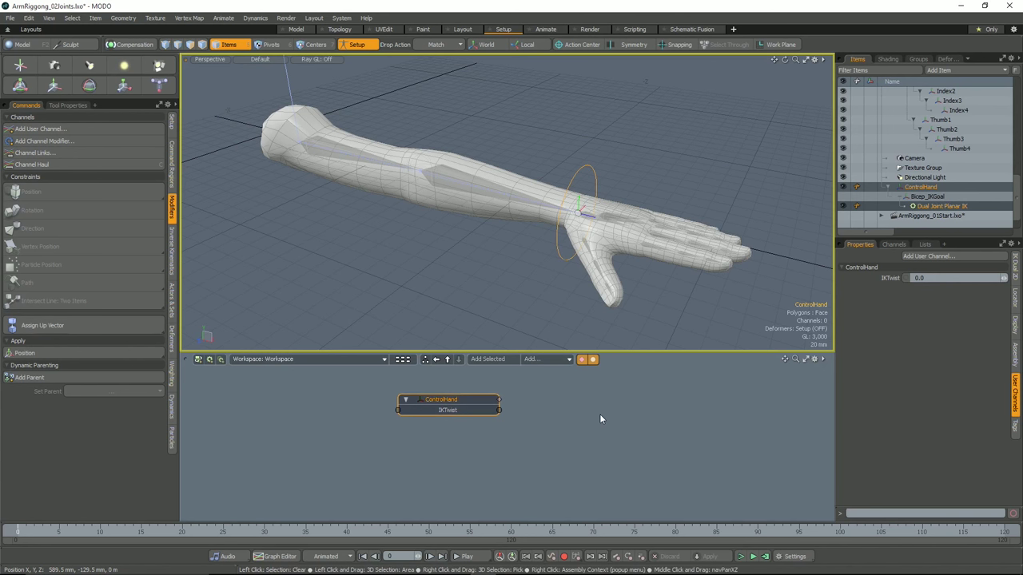
Add the Dual Joint Planar IK's Orient channel to the schematic and link ControlHand's IKTwist output to its input.
{"action": "left_click", "coordinate": [929, 198]}
{"action": "left_click", "coordinate": [933, 206]}
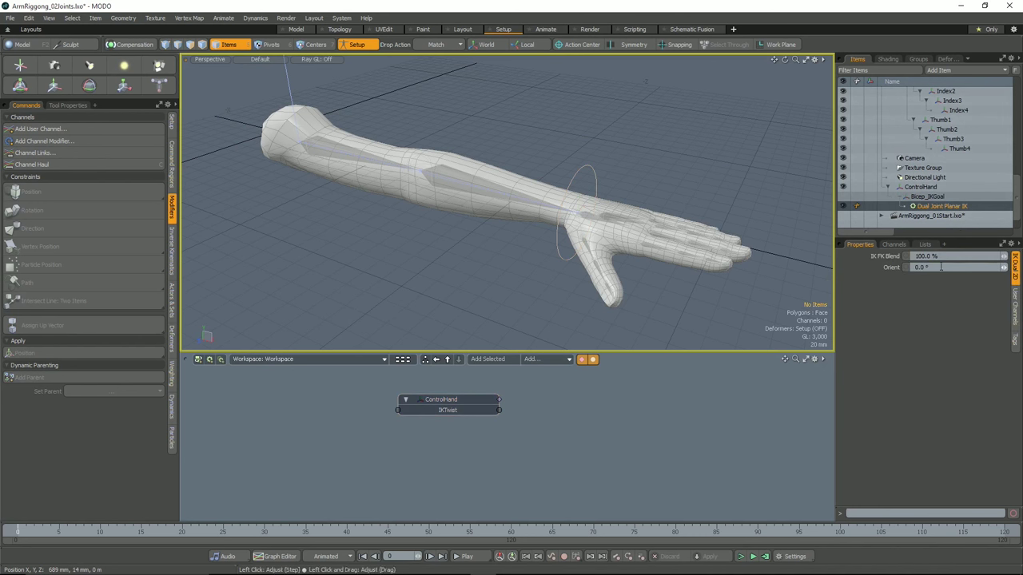
{"action": "left_click_drag", "start_coordinate": [888, 269], "coordinate": [612, 400]}
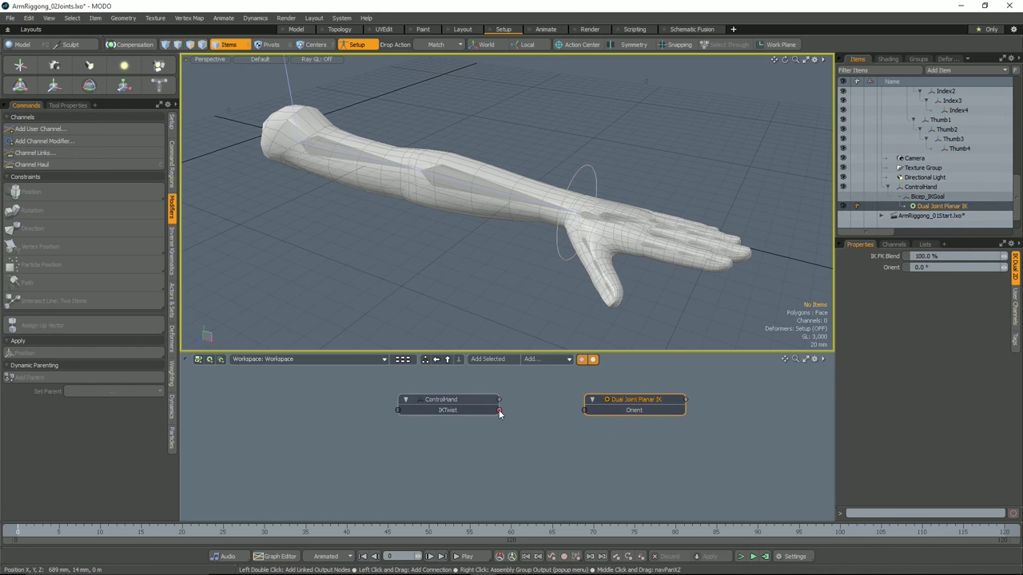
{"action": "left_click_drag", "start_coordinate": [499, 409], "coordinate": [584, 411]}
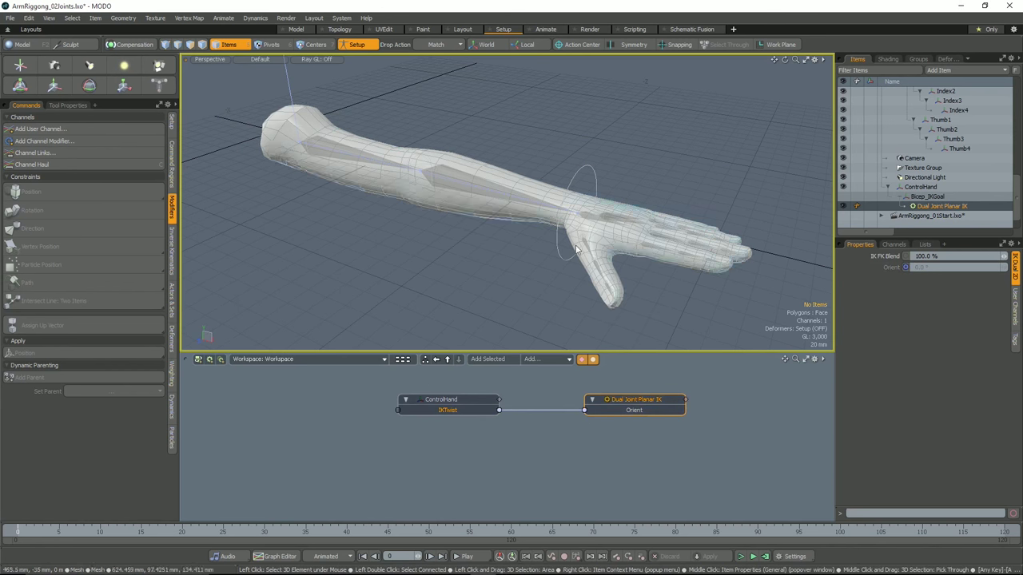
Turn off Setup mode and show the user channels of the ControlHand locator.
{"action": "left_click_drag", "start_coordinate": [566, 172], "coordinate": [559, 264], "text": "alt"}
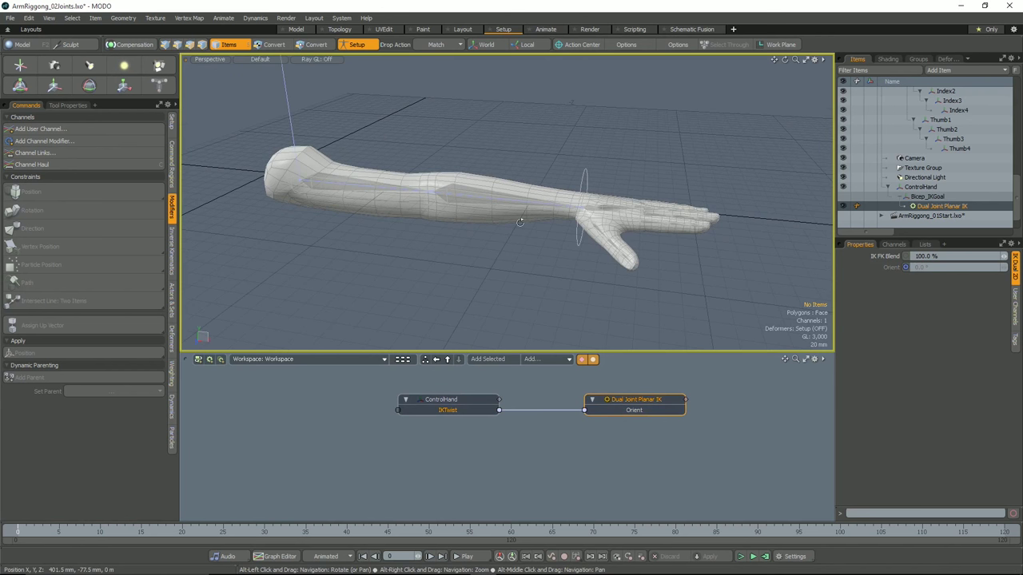
{"action": "left_click", "coordinate": [357, 45]}
{"action": "left_click", "coordinate": [584, 187]}
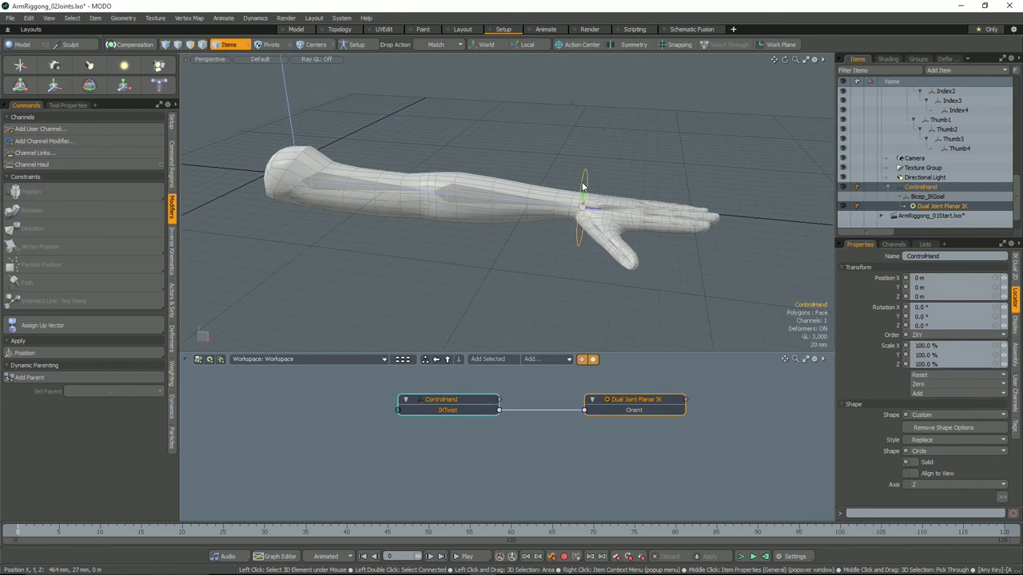
{"action": "left_click", "coordinate": [1014, 390]}
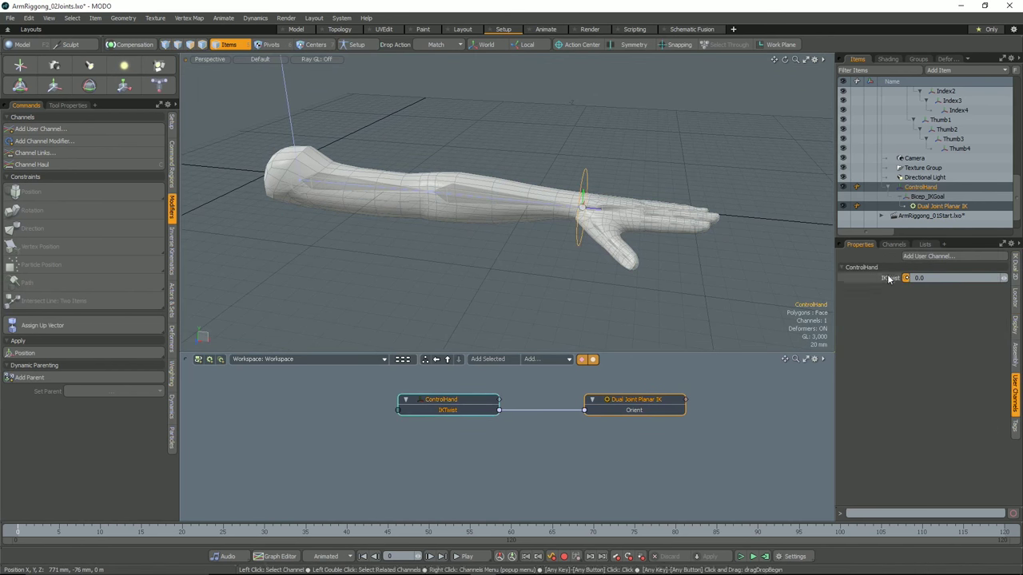
Test the rig by moving ControlHand toward the shoulder to bend the elbow and adjusting IKTwist, and undo both changes.
{"action": "key", "text": "w"}
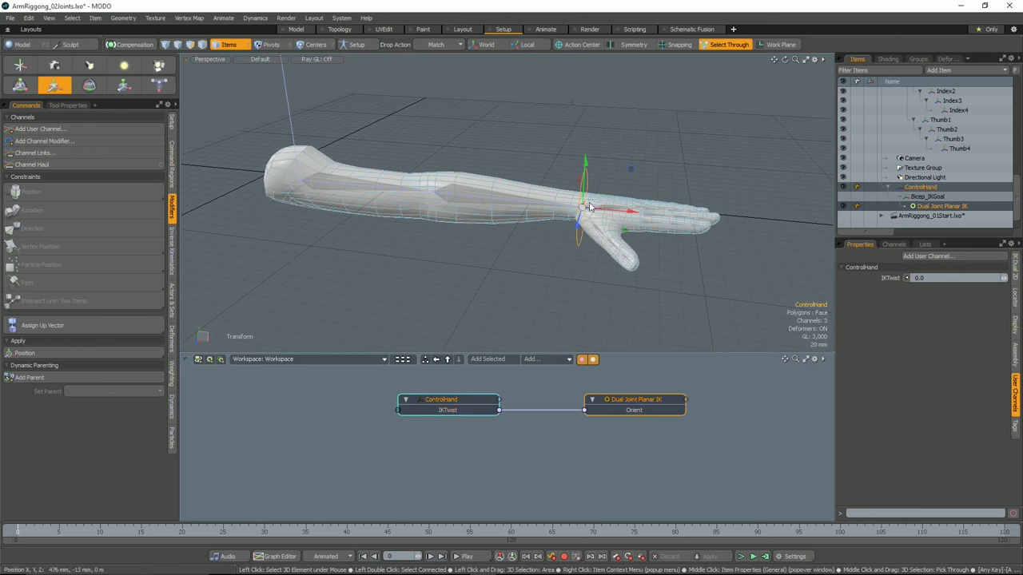
{"action": "left_click_drag", "start_coordinate": [628, 212], "coordinate": [510, 200]}
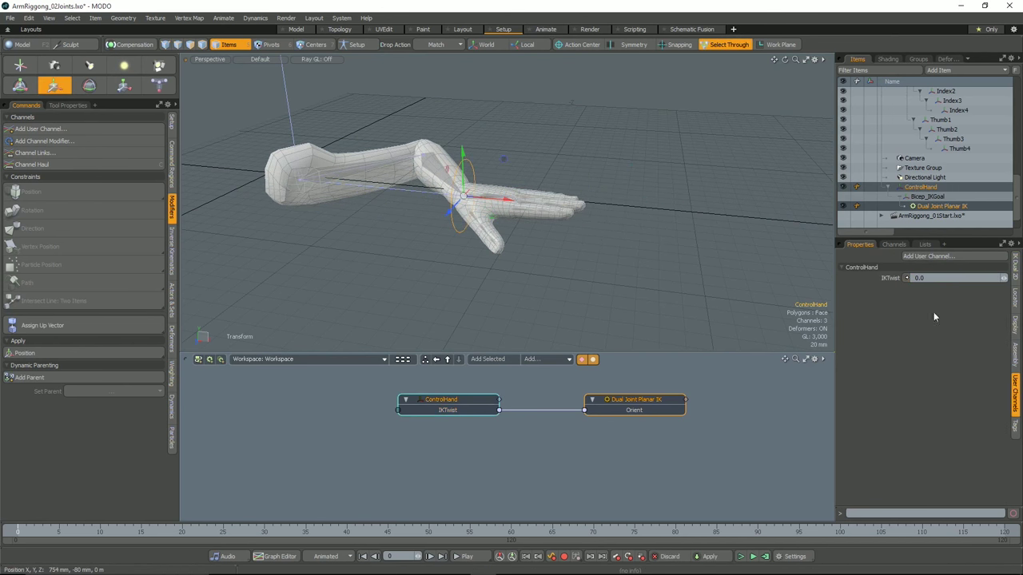
{"action": "mouse_move", "coordinate": [1003, 278]}
{"action": "left_mouse_down"}
{"action": "mouse_move", "coordinate": [910, 278]}
{"action": "mouse_move", "coordinate": [1008, 285]}
{"action": "left_mouse_up"}
{"action": "key", "text": "ctrl+z"}
{"action": "key", "text": "ctrl+z"}
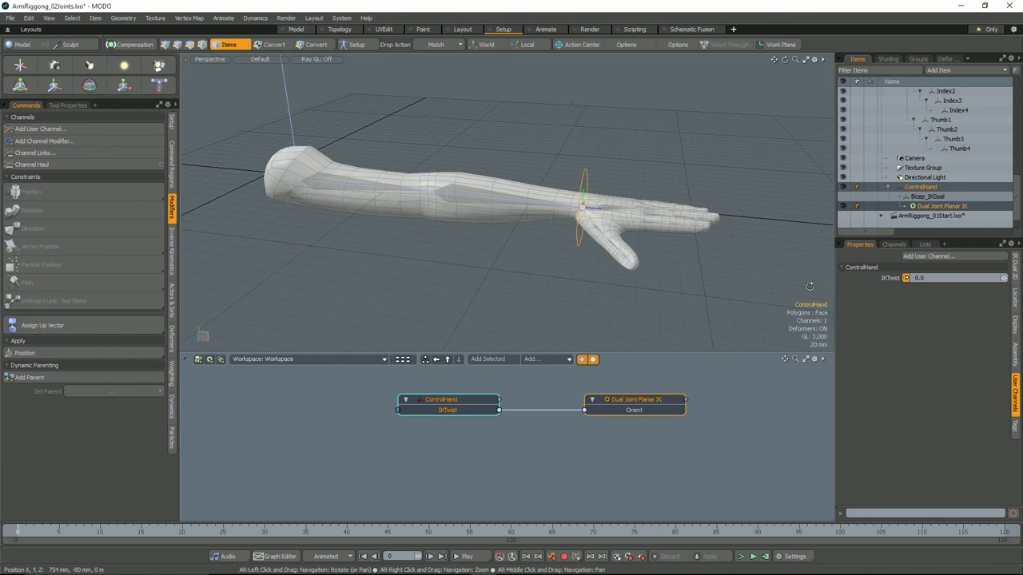
Assign the item.channelHaul command to the ControlHand locator as its selection command.
{"action": "left_click_drag", "start_coordinate": [787, 268], "coordinate": [729, 276], "text": "alt"}
{"action": "left_click", "coordinate": [592, 186]}
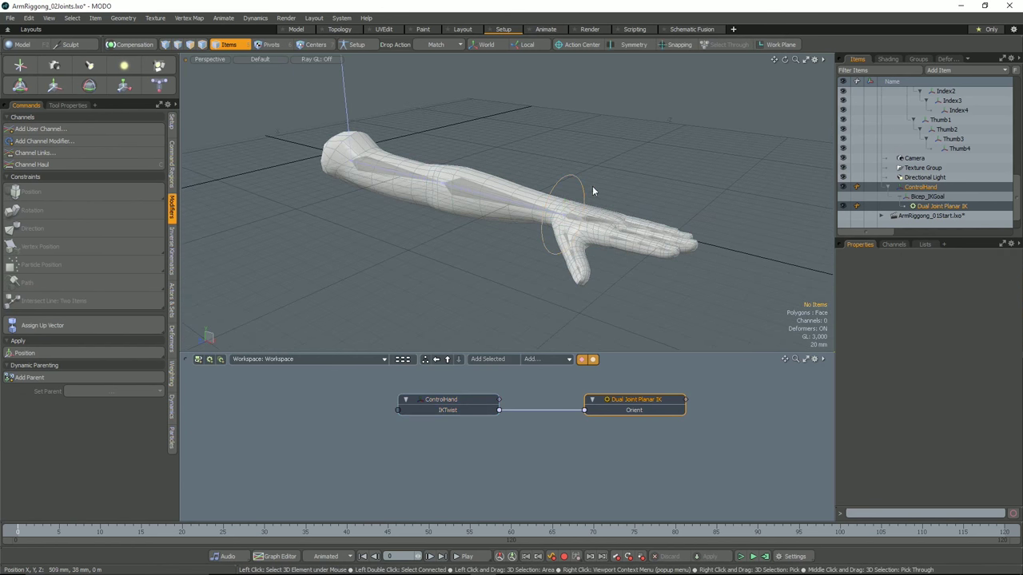
{"action": "left_click", "coordinate": [583, 189]}
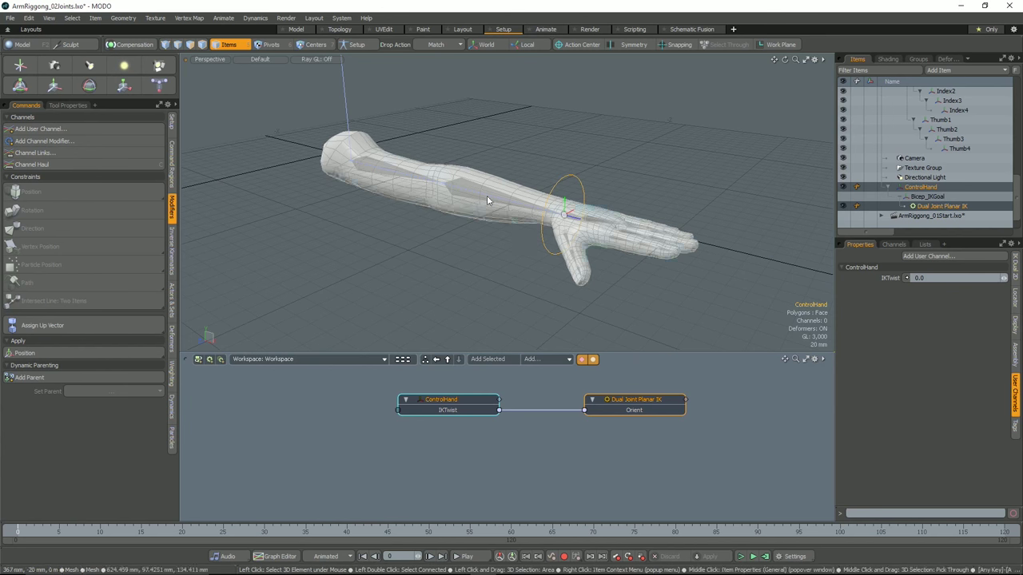
{"action": "left_click_drag", "start_coordinate": [630, 188], "coordinate": [516, 190], "text": "alt"}
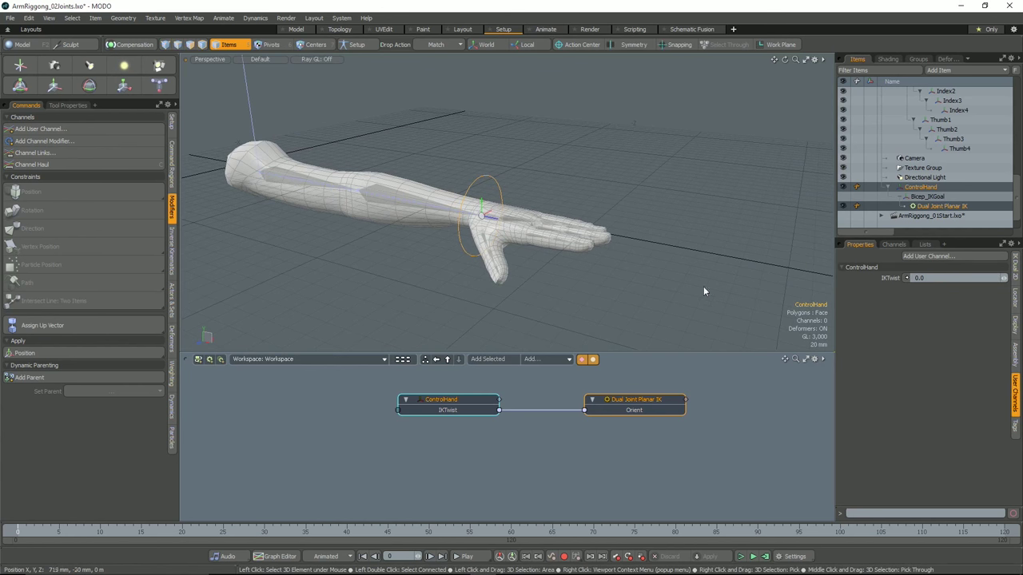
{"action": "left_click", "coordinate": [1014, 361]}
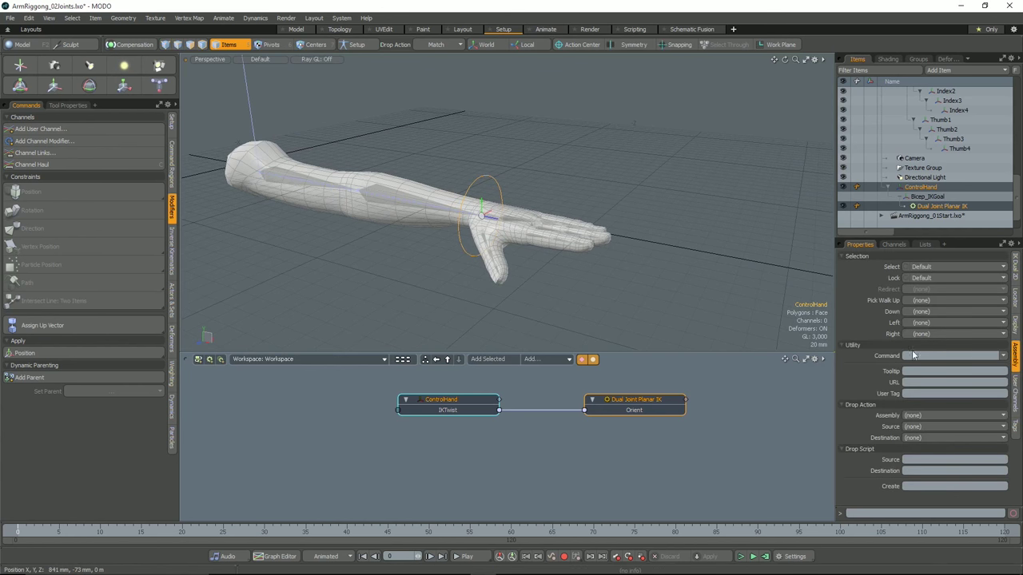
{"action": "left_click", "coordinate": [1004, 355]}
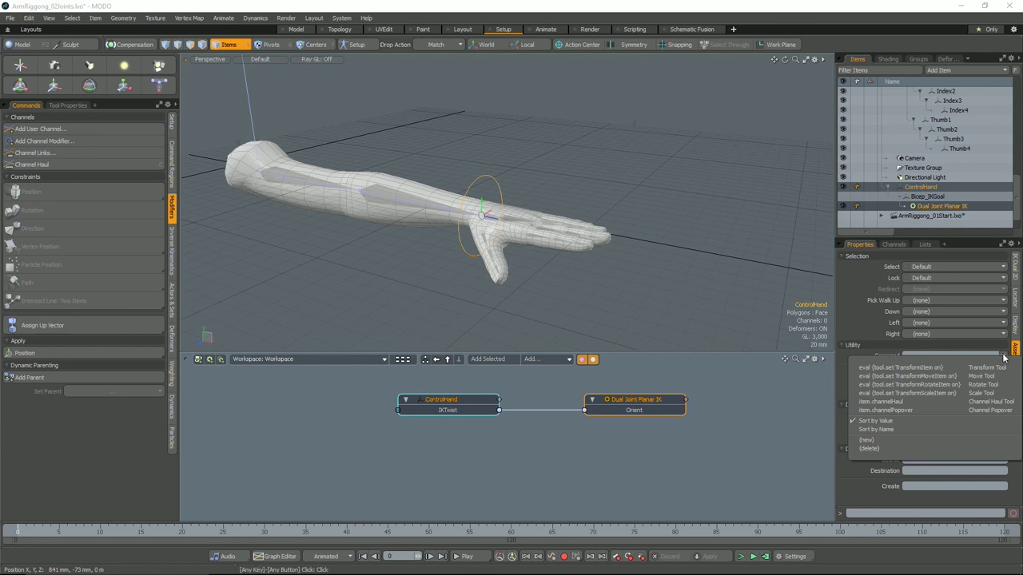
{"action": "left_click", "coordinate": [888, 402]}
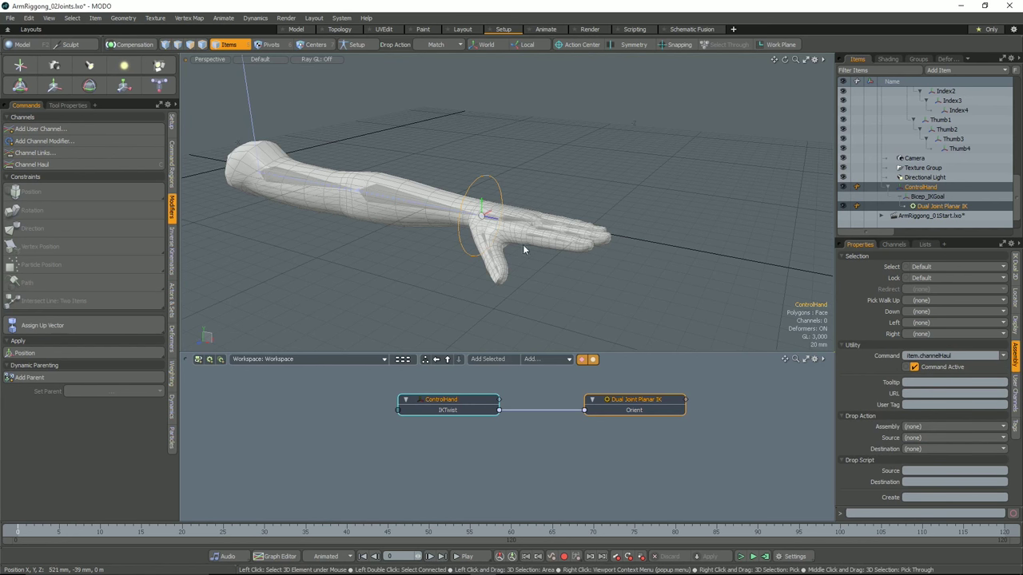
Reselect ControlHand to activate Channel Haul, move its IKTwist slider to the empty area above the fingers, and undo the trial twist of 55.
{"action": "left_click", "coordinate": [500, 191]}
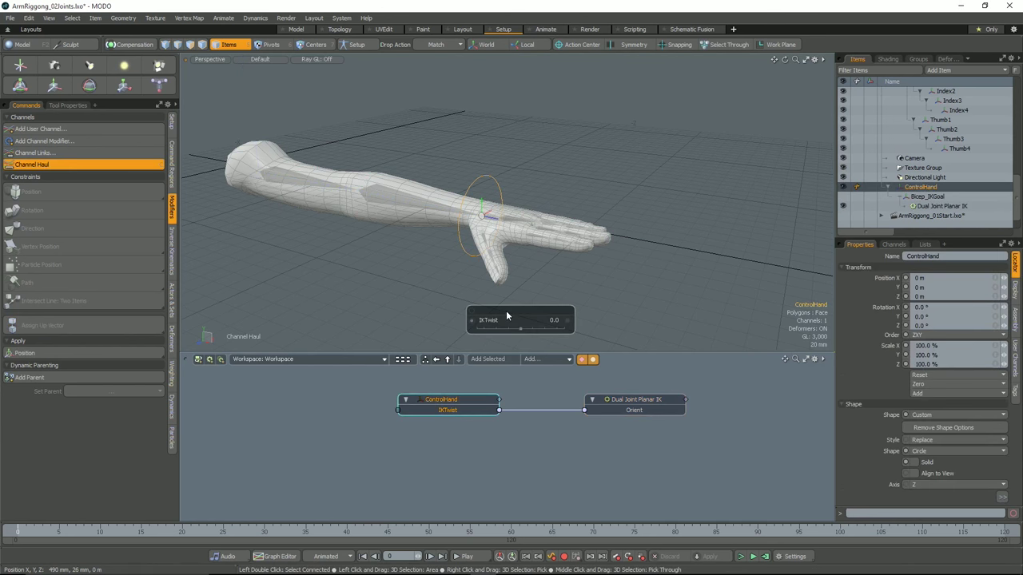
{"action": "left_click_drag", "start_coordinate": [506, 315], "coordinate": [748, 135]}
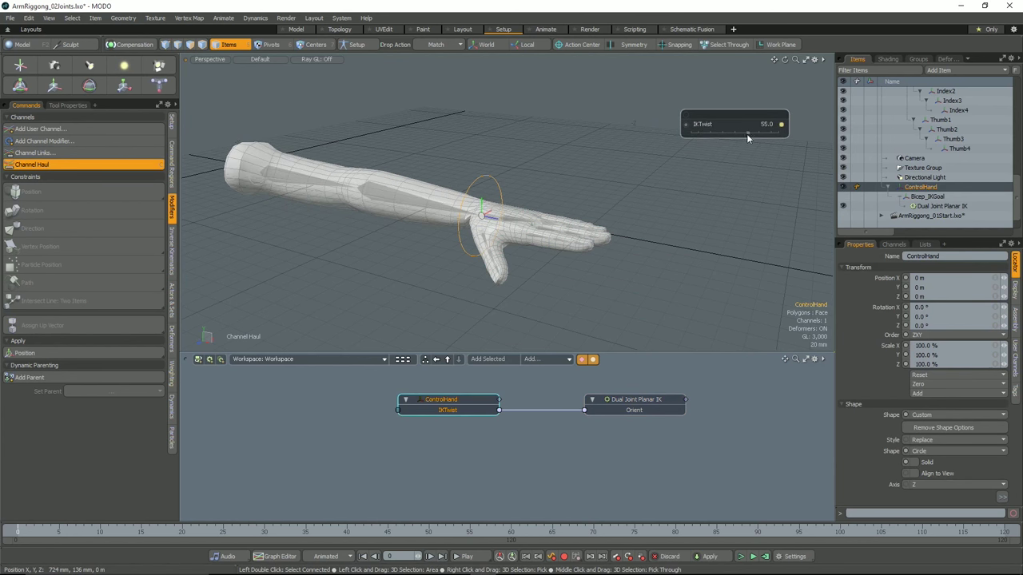
{"action": "key", "text": "ctrl+z"}
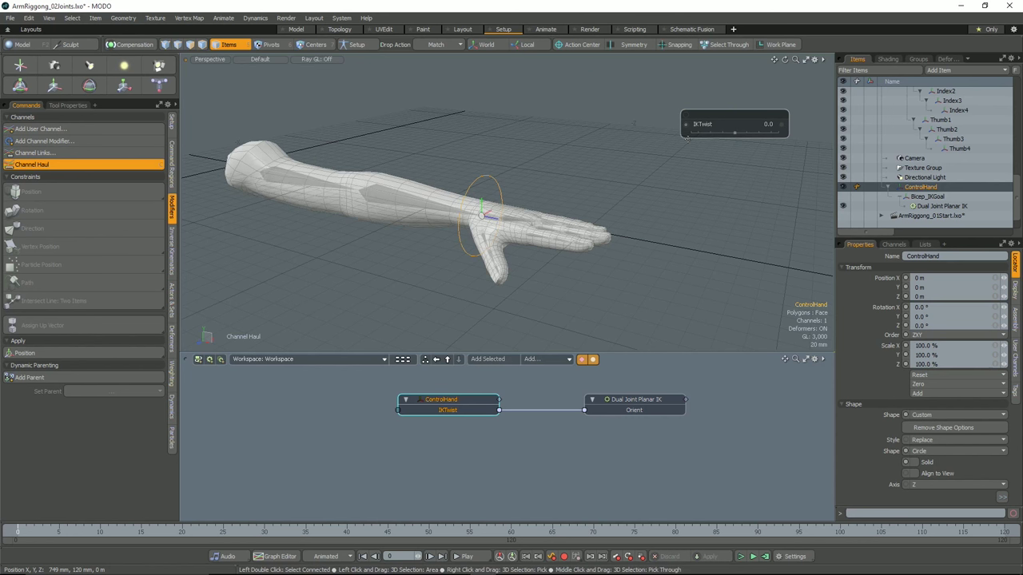
Try twisting the arm again with the IKTwist slider in the viewport and undo the change.
{"action": "mouse_move", "coordinate": [732, 132]}
{"action": "left_mouse_down"}
{"action": "mouse_move", "coordinate": [708, 133]}
{"action": "mouse_move", "coordinate": [732, 138]}
{"action": "left_mouse_up"}
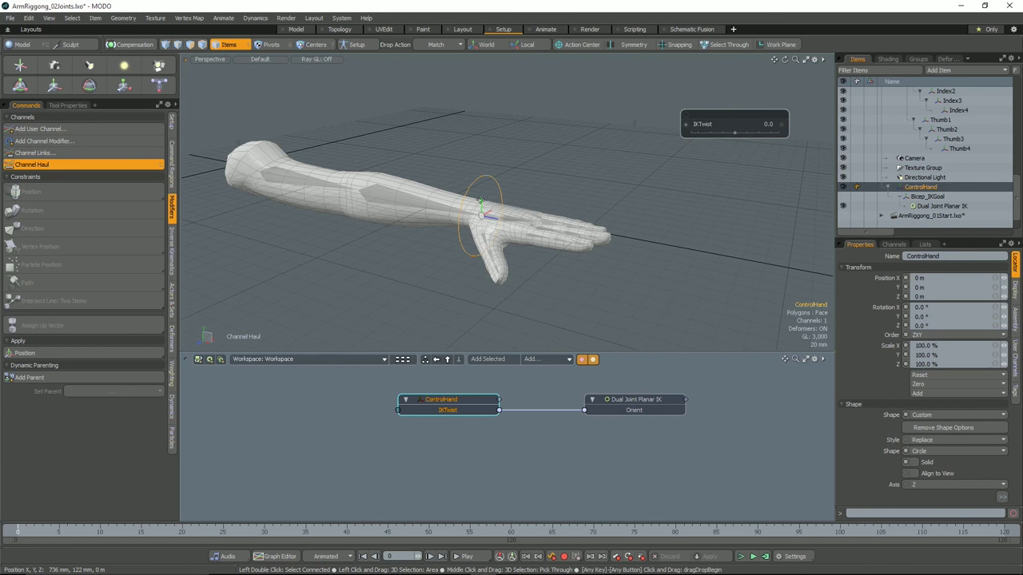
{"action": "mouse_move", "coordinate": [734, 132]}
{"action": "left_mouse_down"}
{"action": "mouse_move", "coordinate": [758, 131]}
{"action": "mouse_move", "coordinate": [728, 138]}
{"action": "left_mouse_up"}
{"action": "key", "text": "ctrl+z"}
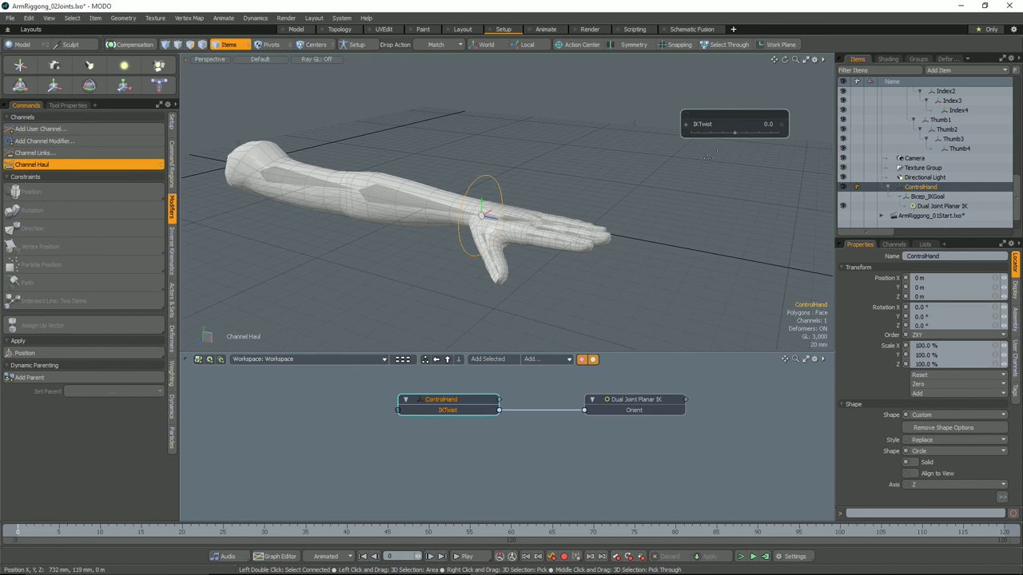
Reselect the ControlHand locator around the wrist and reactivate Channel Haul for it.
{"action": "left_click_drag", "start_coordinate": [601, 243], "coordinate": [688, 141], "text": "alt"}
{"action": "scroll", "coordinate": [579, 230], "scroll_direction": "up", "scroll_amount": 3}
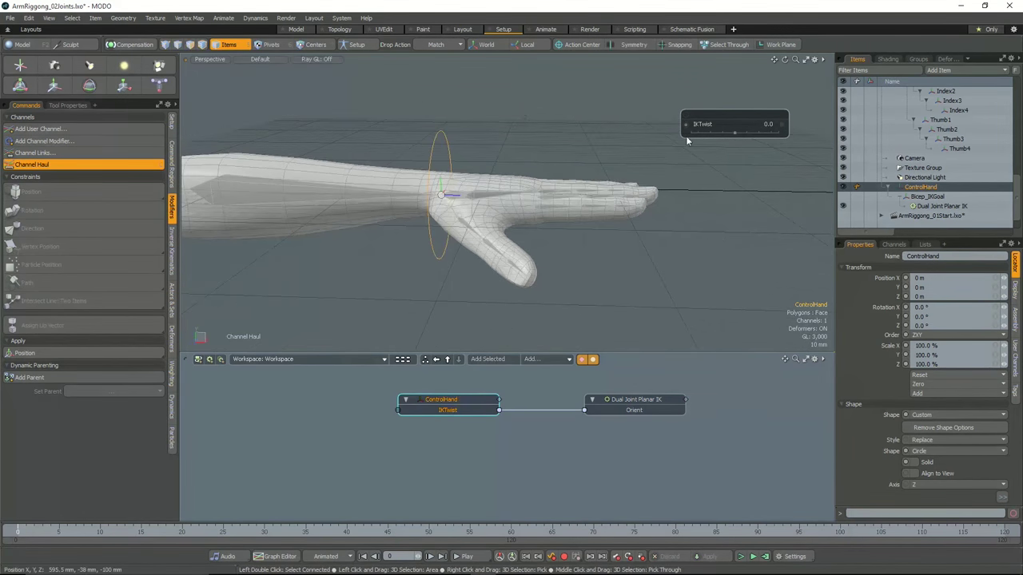
{"action": "scroll", "coordinate": [594, 204], "scroll_direction": "up", "scroll_amount": 3}
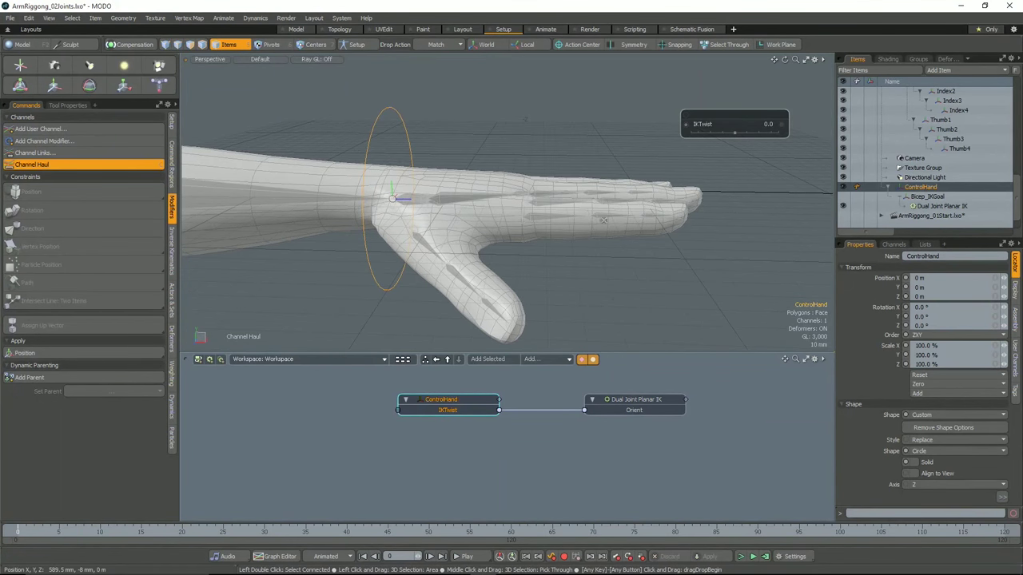
{"action": "left_click_drag", "start_coordinate": [603, 221], "coordinate": [589, 219], "text": "alt"}
{"action": "key", "text": "space"}
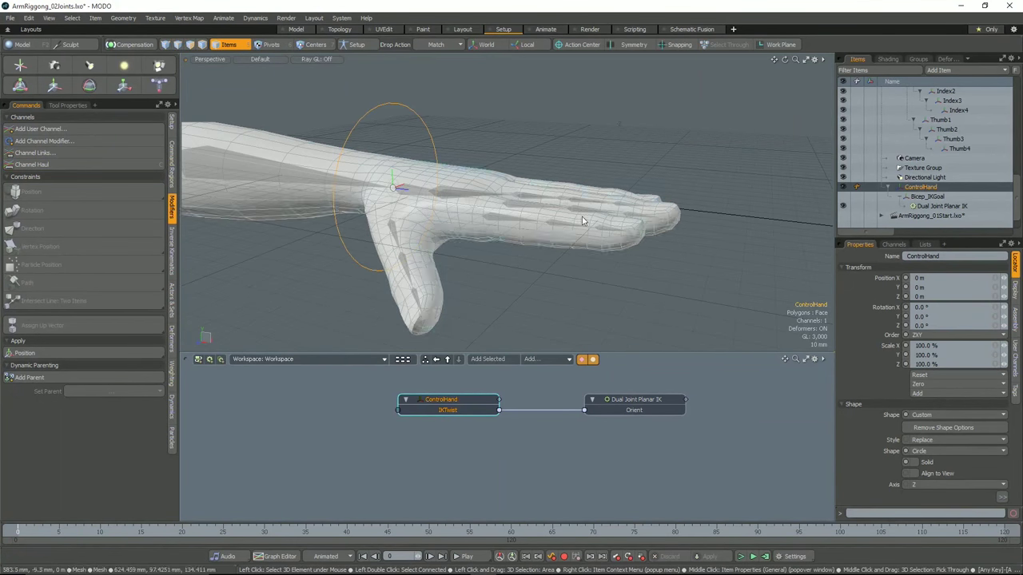
{"action": "left_click", "coordinate": [436, 142]}
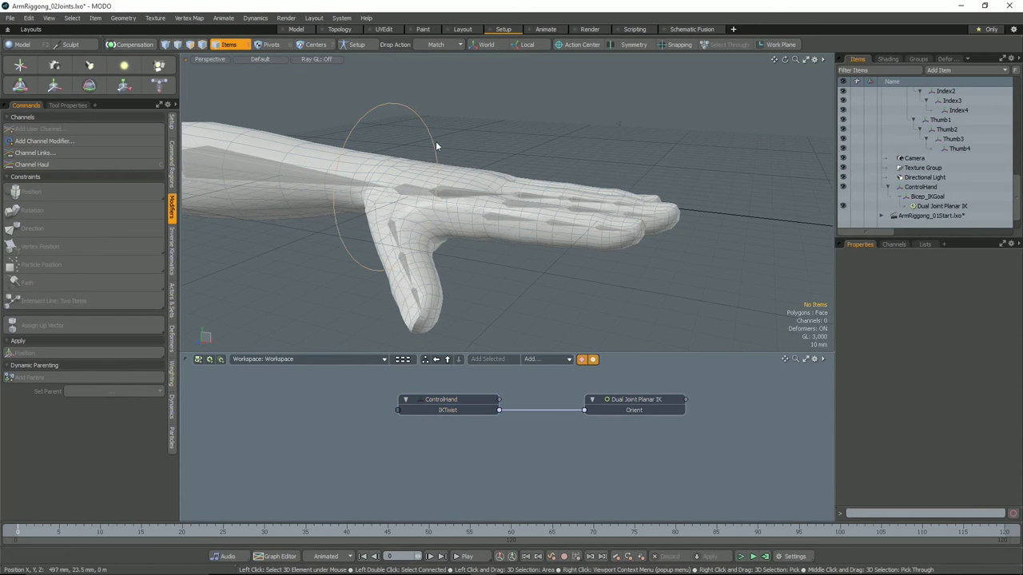
{"action": "left_click", "coordinate": [432, 147]}
{"action": "key", "text": "c"}
{"action": "left_click_drag", "start_coordinate": [593, 165], "coordinate": [528, 149], "text": "alt+shift"}
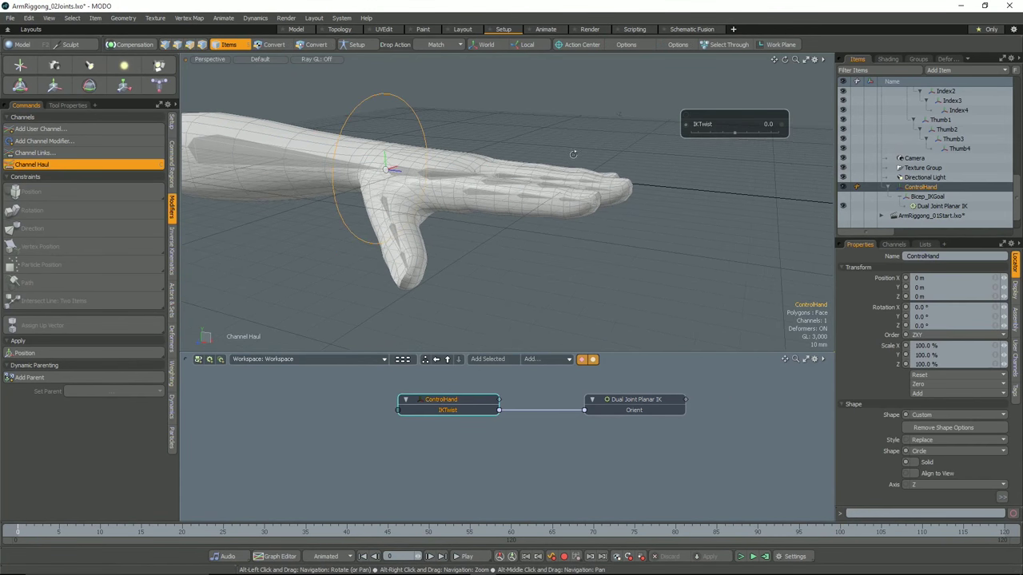
Add a float user channel named Index1_UD to ControlHand with a minimum of -180 and a maximum of 180.
{"action": "left_click", "coordinate": [1015, 358]}
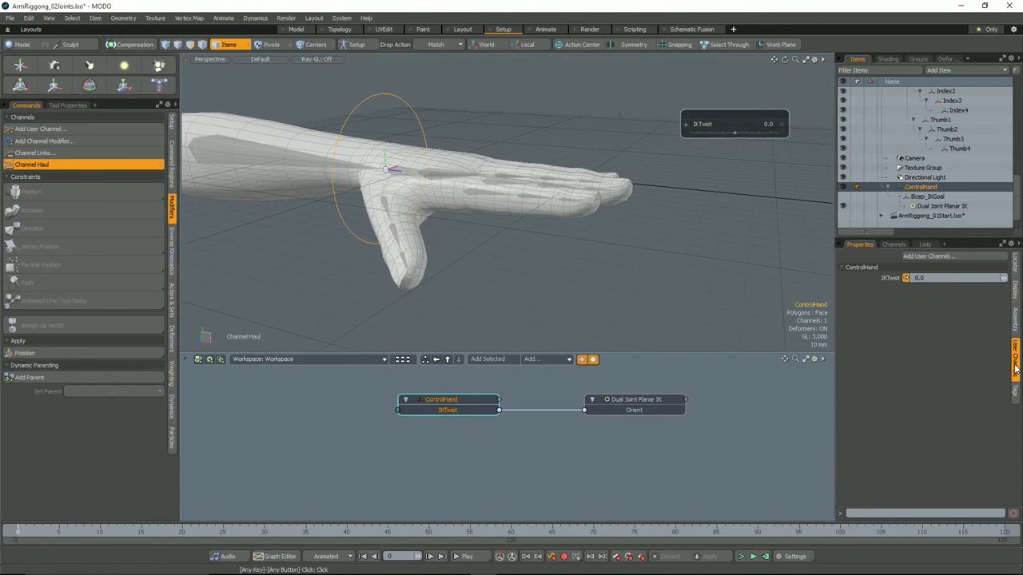
{"action": "left_click", "coordinate": [940, 256]}
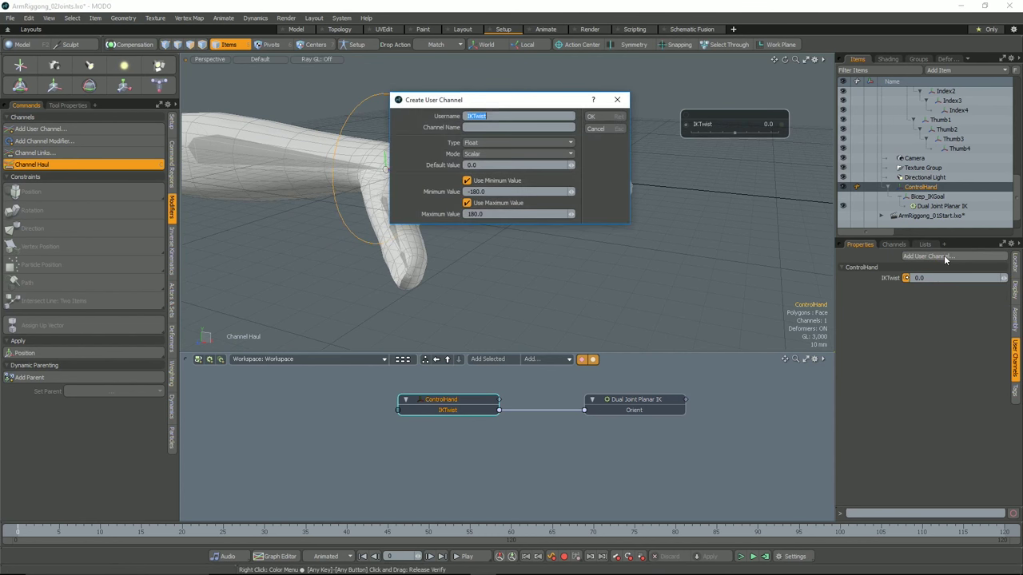
{"action": "type", "text": "Index1_UD"}
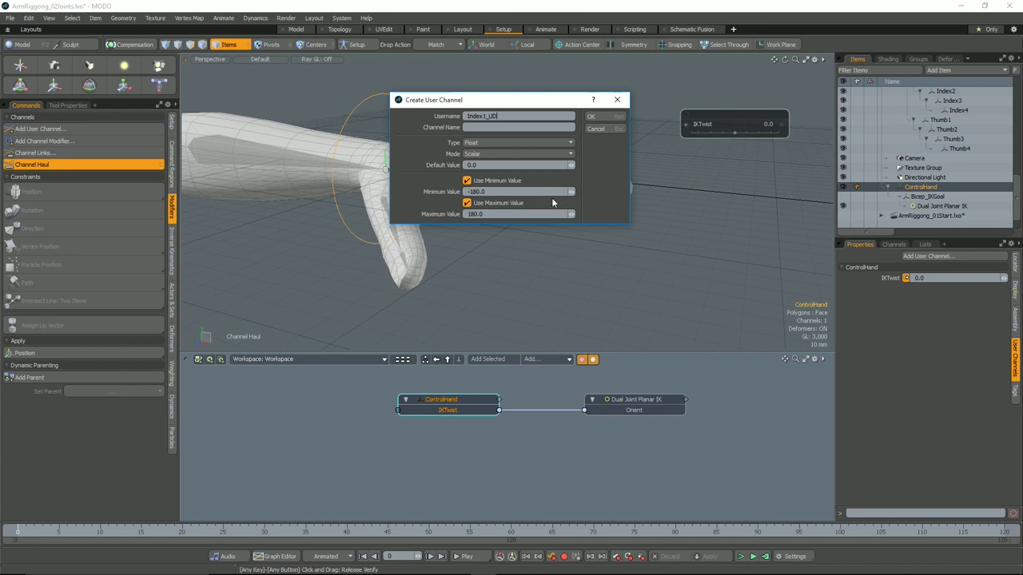
{"action": "left_click", "coordinate": [463, 193]}
{"action": "type", "text": "-90"}
{"action": "left_click", "coordinate": [469, 214]}
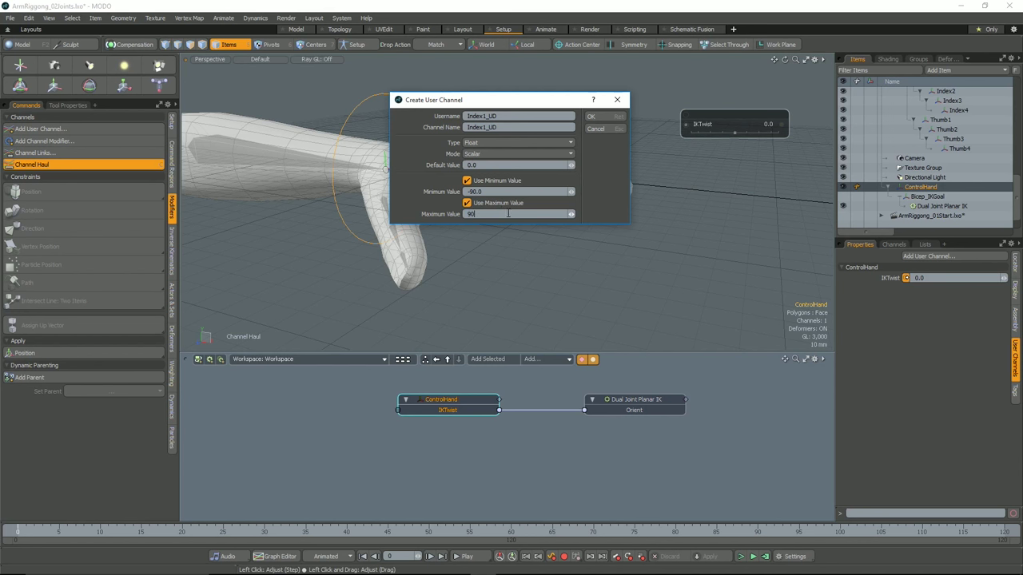
{"action": "left_click", "coordinate": [503, 192]}
{"action": "type", "text": "-180"}
{"action": "left_click", "coordinate": [508, 214]}
{"action": "type", "text": "180"}
{"action": "key", "text": "Return"}
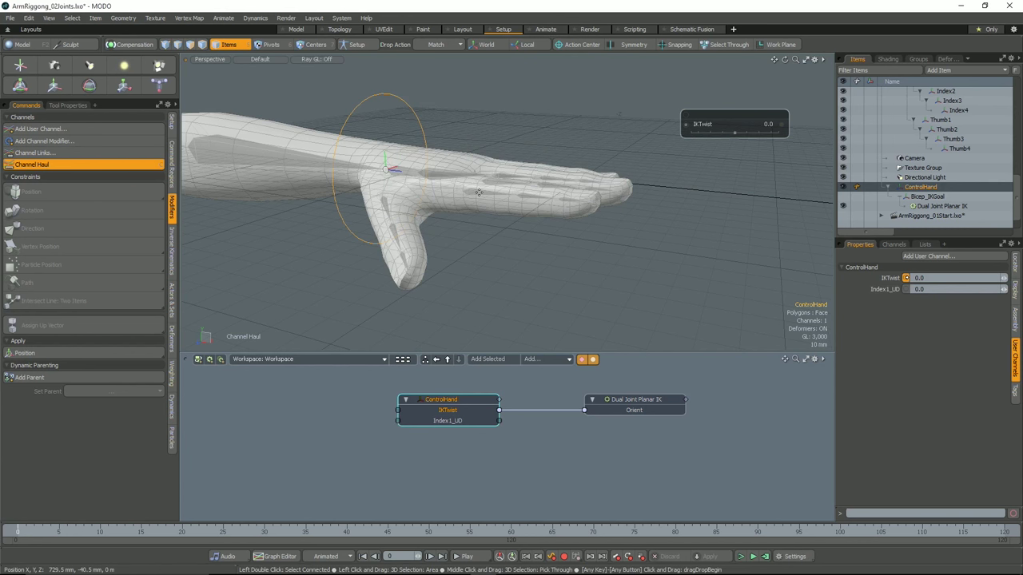
Add two more user channels, Index1_LR and Index1_TW, to ControlHand with the same -180 to 180 range.
{"action": "left_click", "coordinate": [941, 255]}
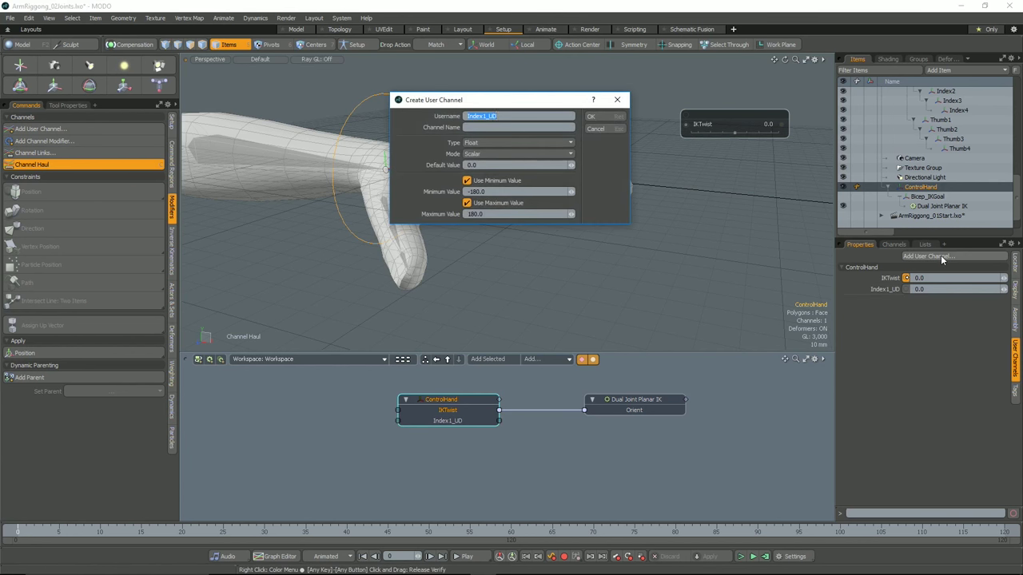
{"action": "key", "text": "Right"}
{"action": "key", "text": "Return"}
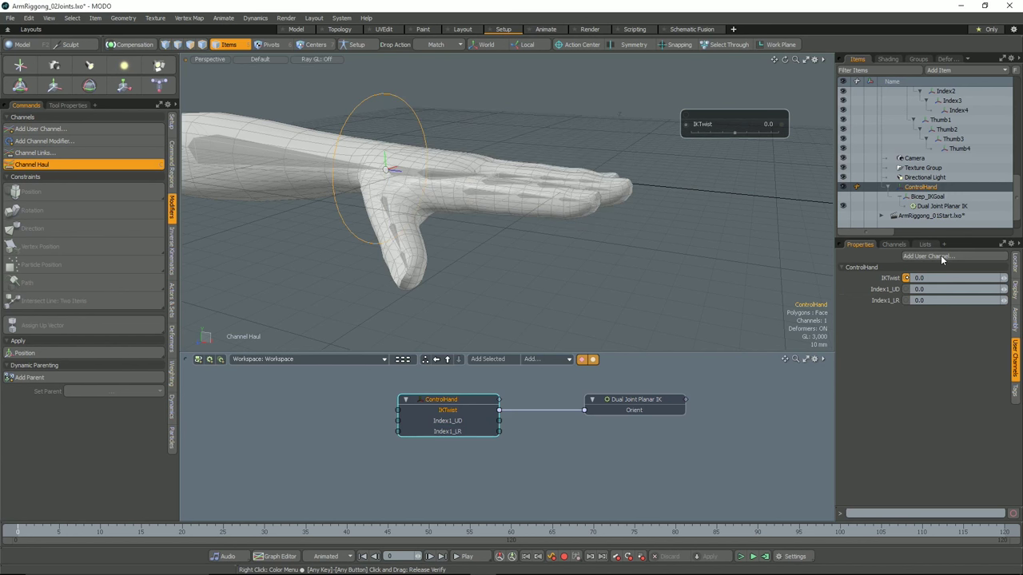
{"action": "left_click", "coordinate": [940, 255]}
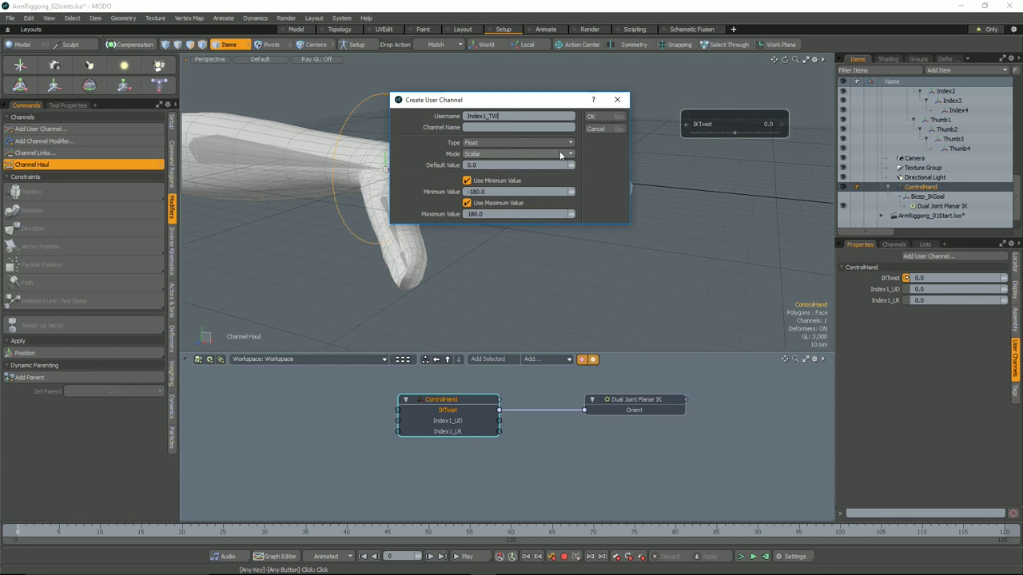
{"action": "key", "text": "Return"}
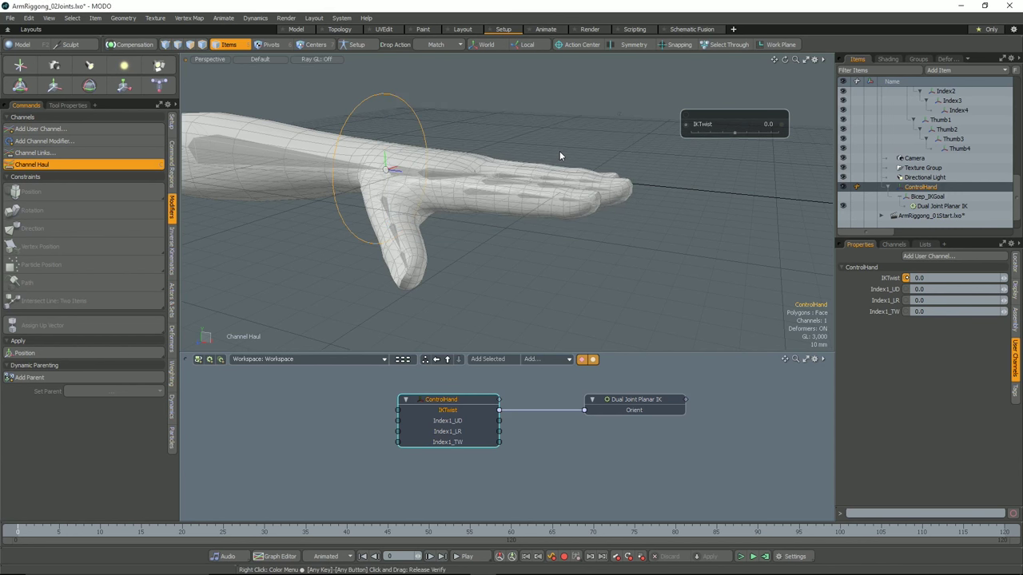
Add the user channels Index2_UD and Index3_UD to ControlHand, keeping the -180 to 180 range.
{"action": "left_click", "coordinate": [947, 255]}
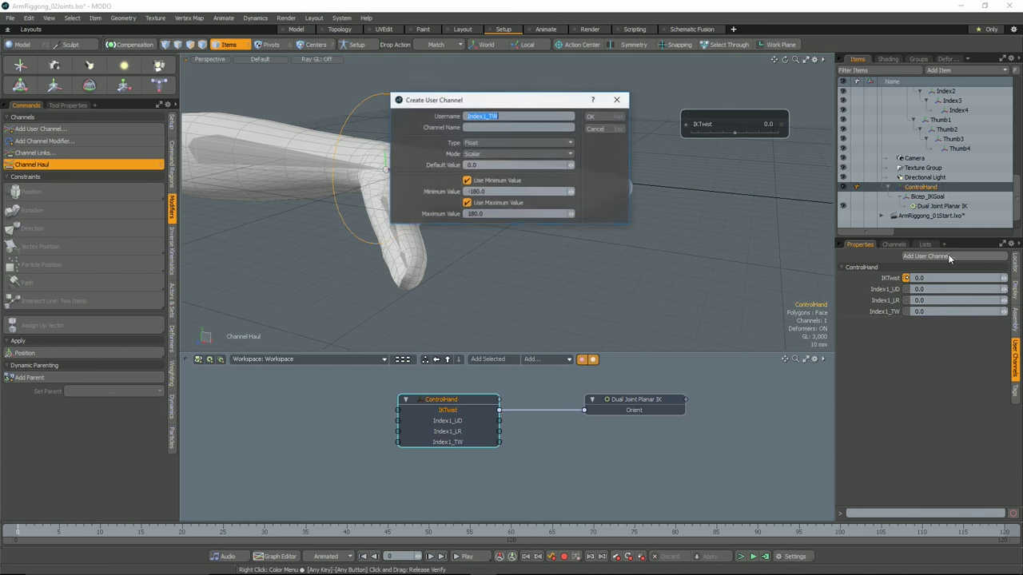
{"action": "type", "text": "Inde"}
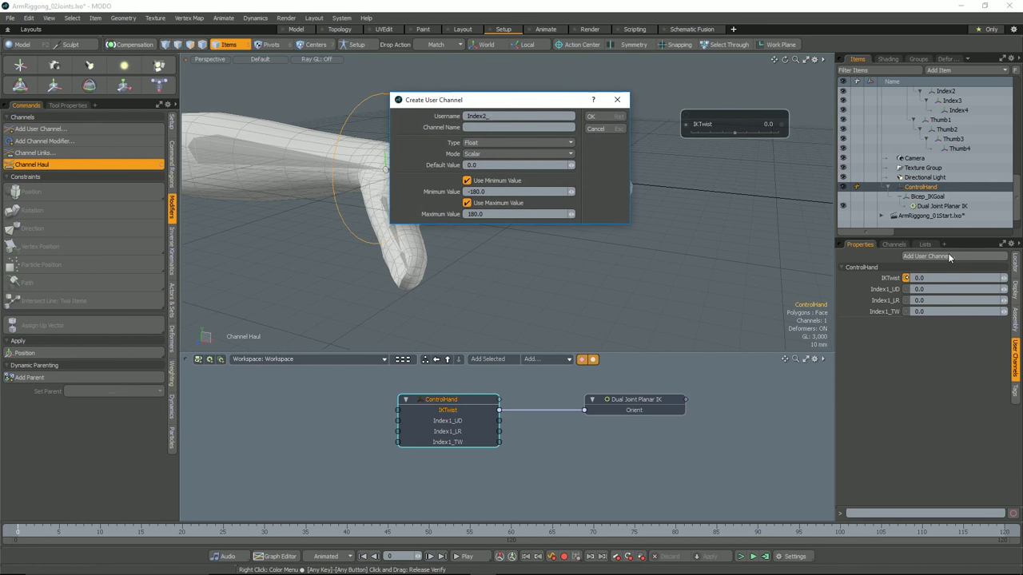
{"action": "key", "text": "Return"}
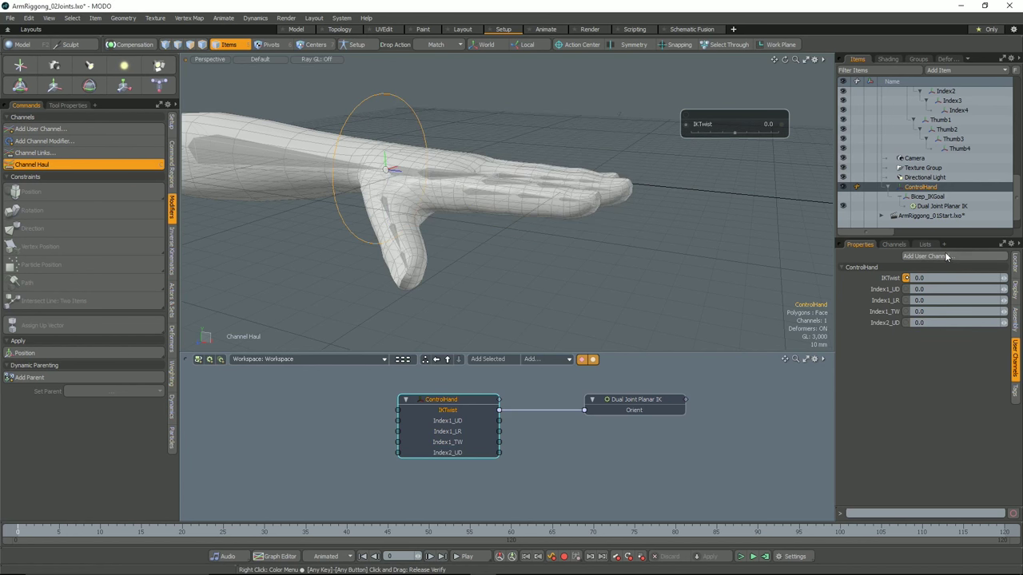
{"action": "left_click", "coordinate": [944, 254]}
{"action": "key", "text": "Left"}
{"action": "key", "text": "Left"}
{"action": "key", "text": "Left"}
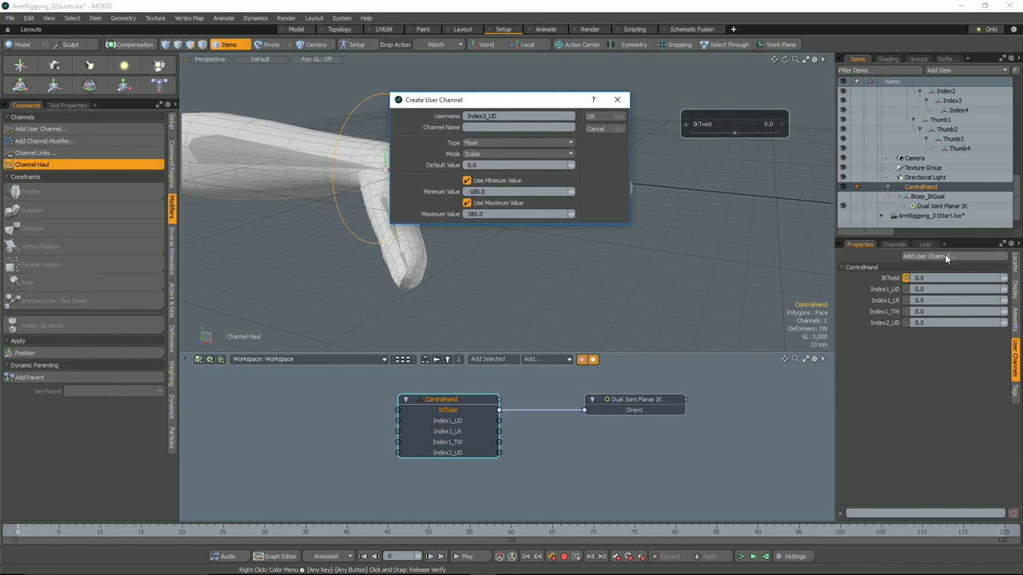
{"action": "key", "text": "Return"}
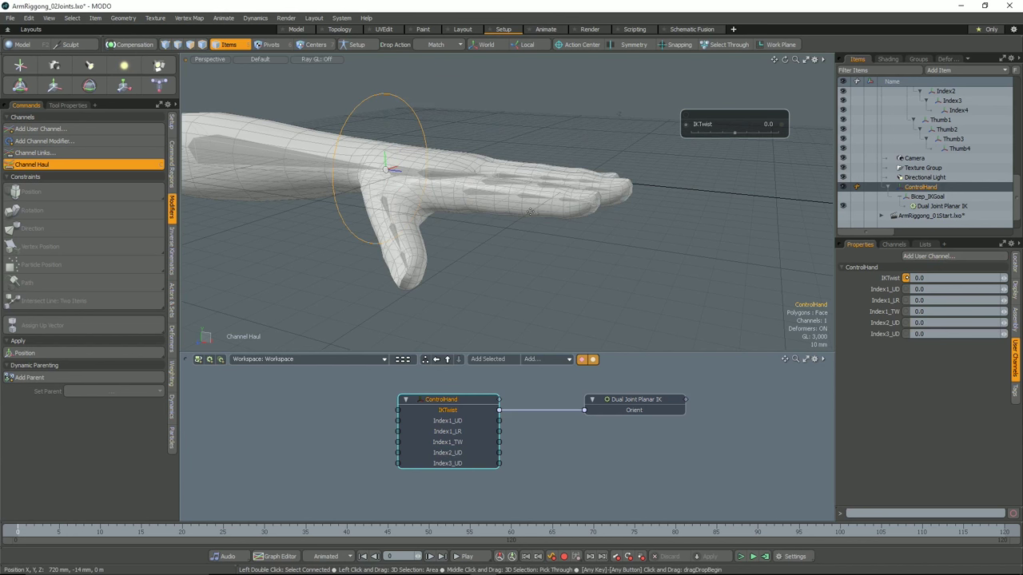
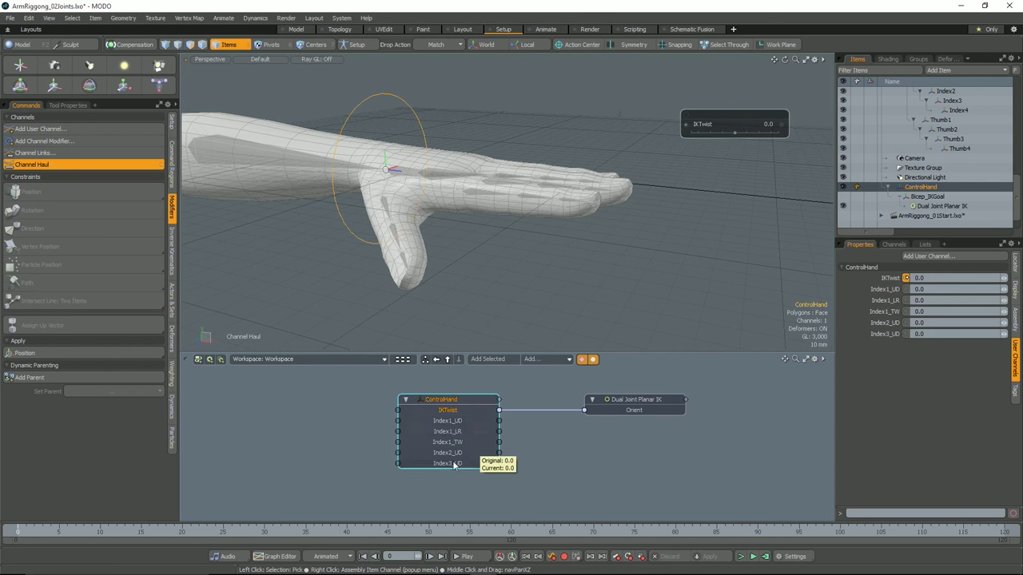
{"action": "left_click", "coordinate": [479, 194]}
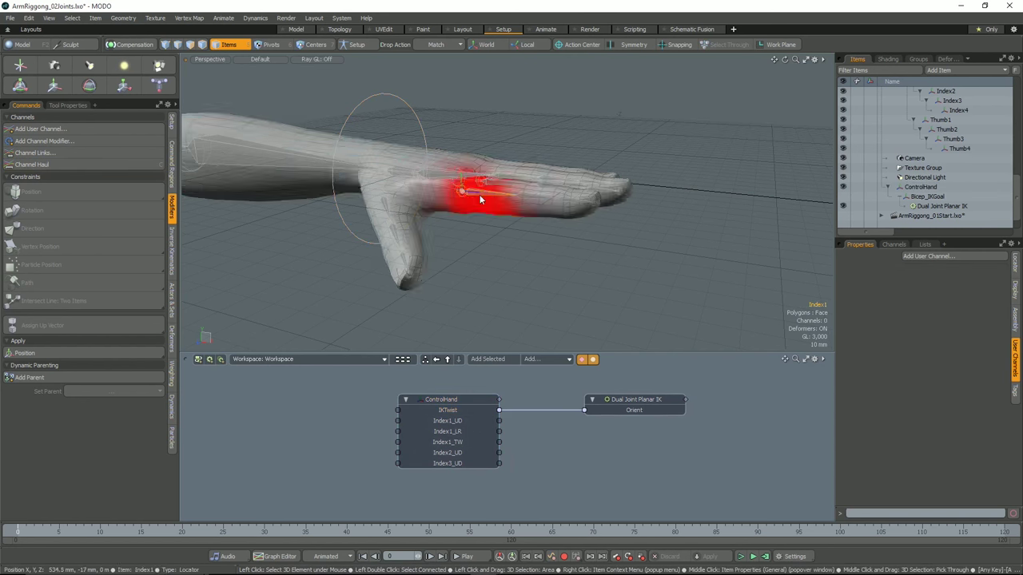
{"action": "left_click", "coordinate": [544, 199], "text": "shift"}
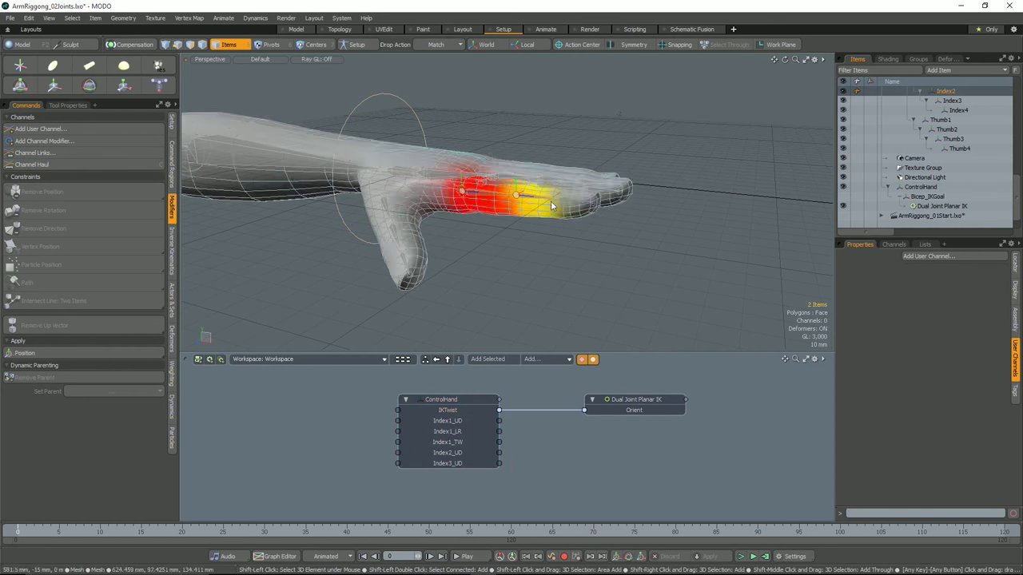
{"action": "left_click", "coordinate": [563, 201], "text": "shift"}
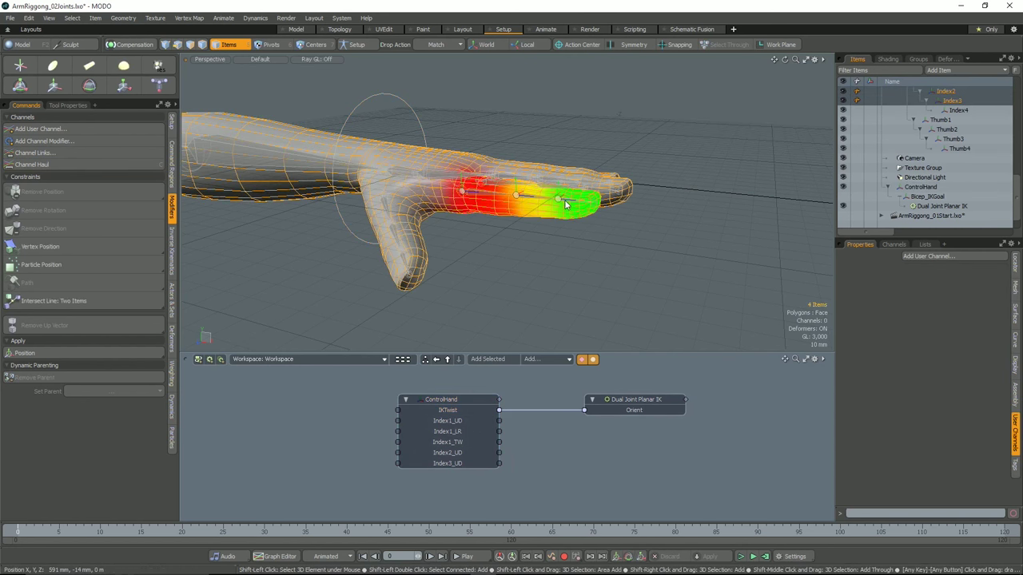
{"action": "left_click", "coordinate": [543, 242]}
Select the Index1, Index2 and Index3 joints and add their X, Y and Z rotation channels to the schematic.
{"action": "left_click", "coordinate": [477, 193]}
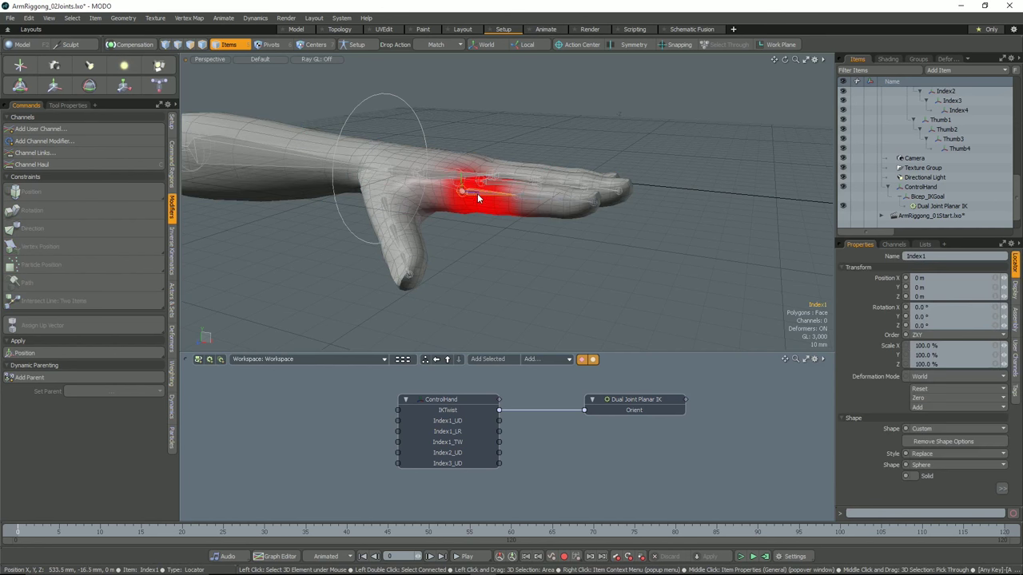
{"action": "left_click", "coordinate": [537, 195], "text": "shift"}
{"action": "left_click", "coordinate": [569, 199], "text": "shift"}
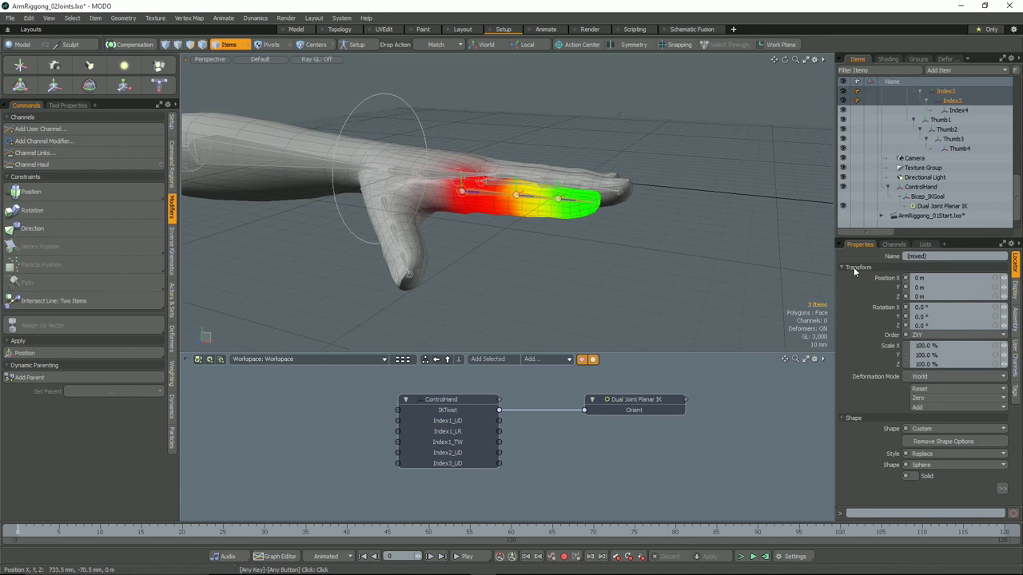
{"action": "left_click", "coordinate": [895, 308]}
{"action": "left_click", "coordinate": [895, 317], "text": "shift"}
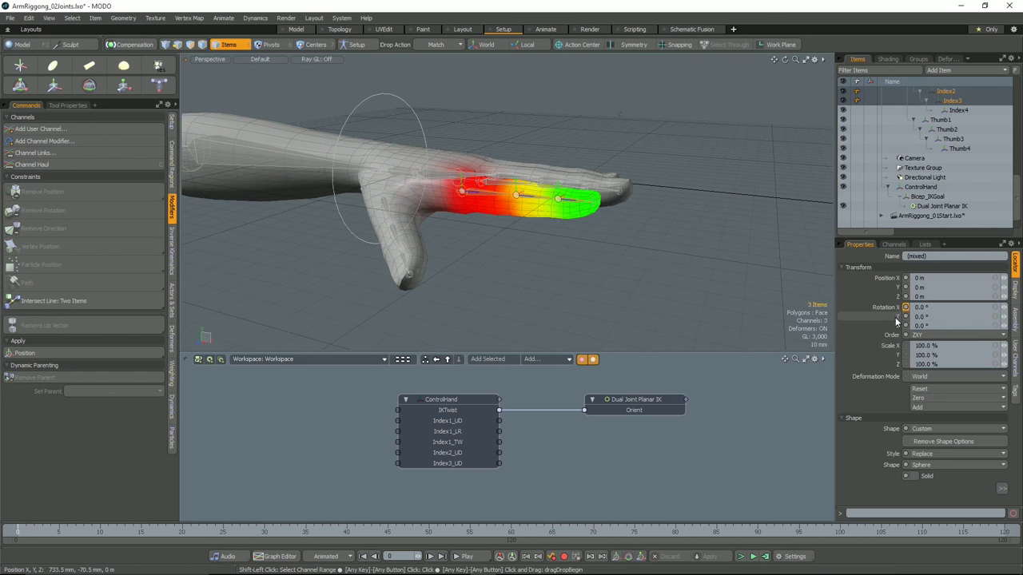
{"action": "left_click", "coordinate": [895, 326], "text": "shift"}
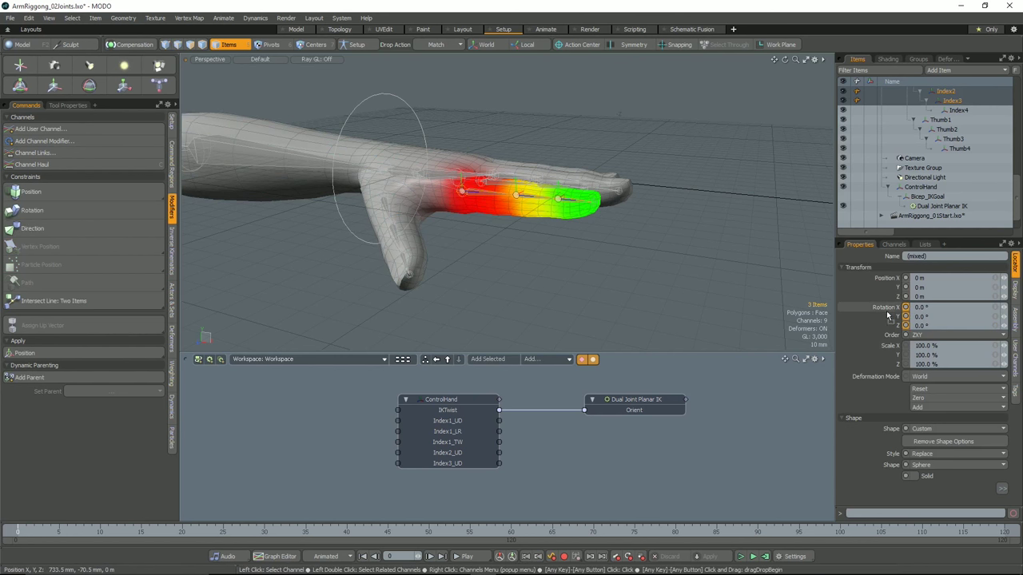
{"action": "left_click_drag", "start_coordinate": [891, 311], "coordinate": [631, 432]}
Maximize the schematic and place the Index2 node well below the Index1 node, clear of the ControlHand node.
{"action": "left_click", "coordinate": [687, 465]}
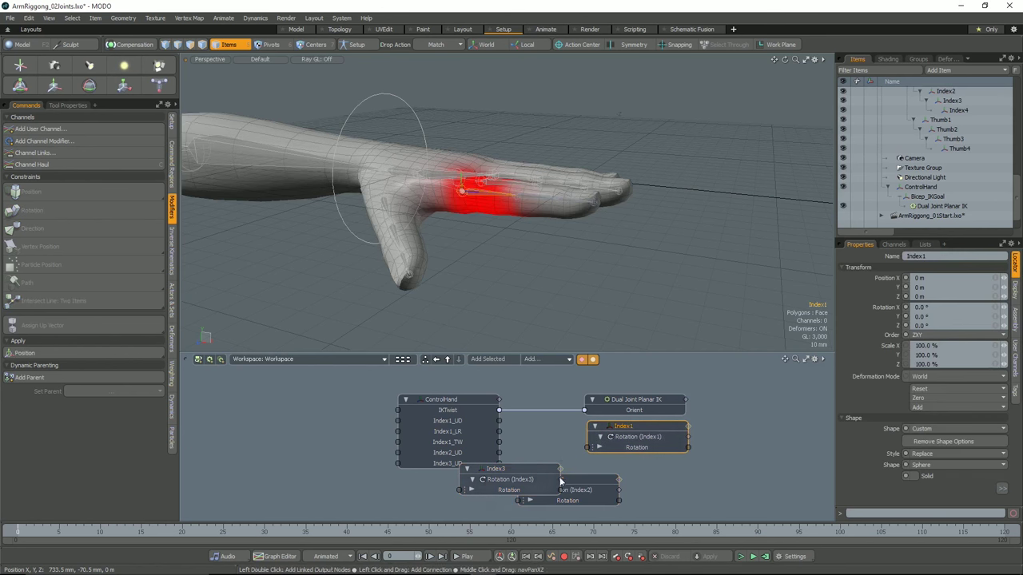
{"action": "left_click_drag", "start_coordinate": [570, 480], "coordinate": [637, 475]}
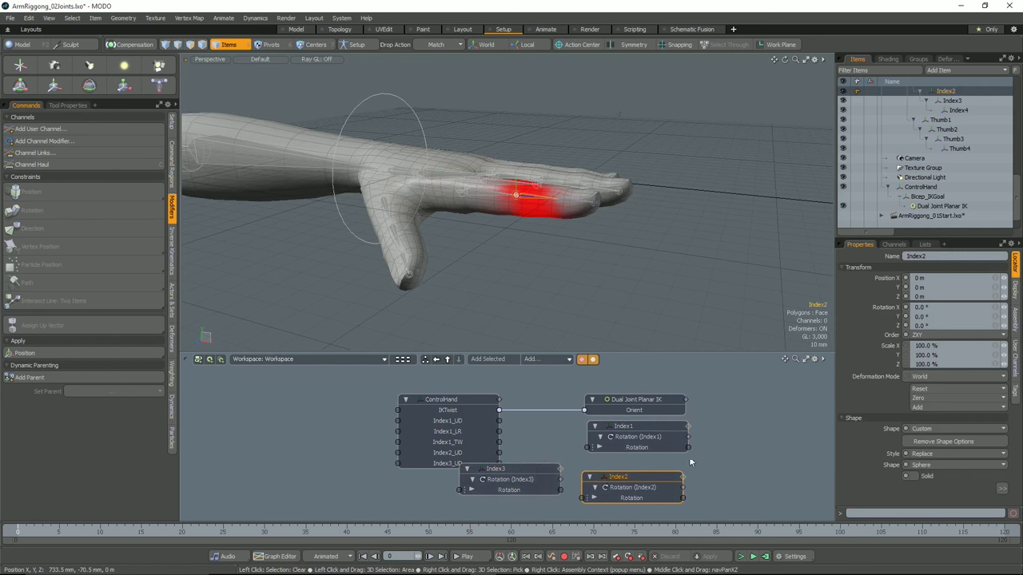
{"action": "scroll", "coordinate": [722, 453], "scroll_direction": "down", "scroll_amount": 1}
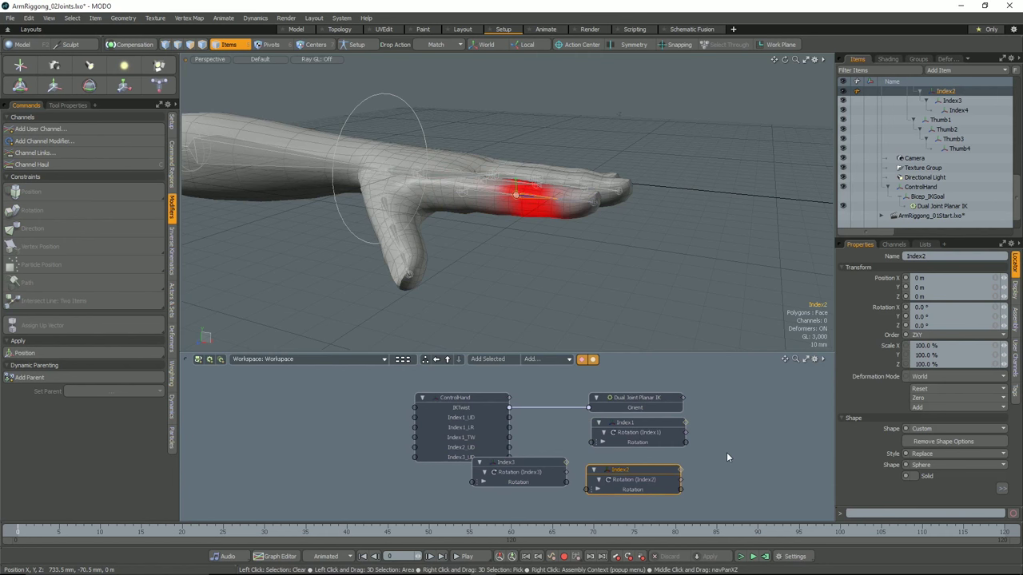
{"action": "key", "text": "0"}
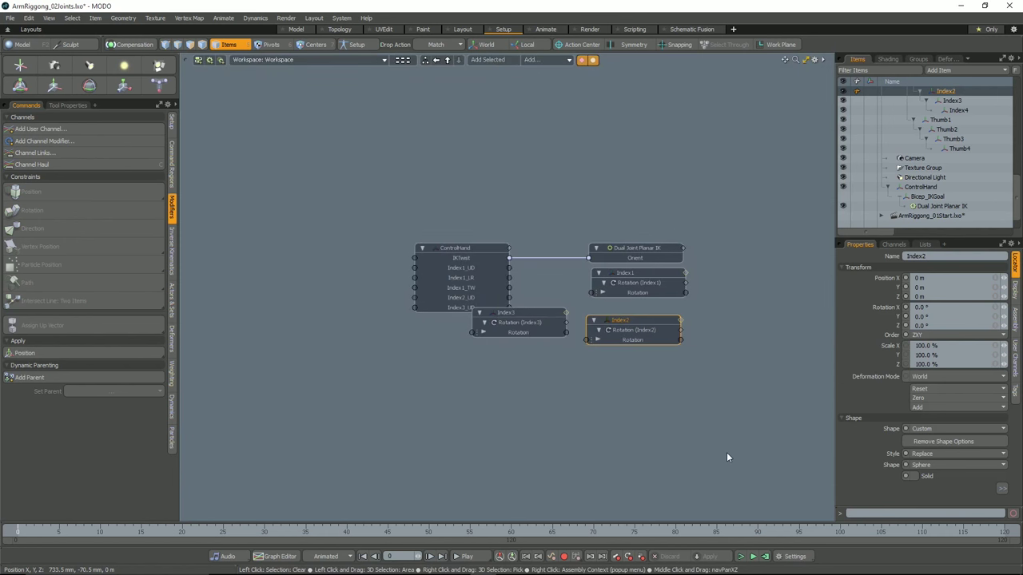
{"action": "right_click_drag", "start_coordinate": [623, 370], "coordinate": [650, 369], "text": "alt"}
{"action": "left_click_drag", "start_coordinate": [650, 368], "coordinate": [637, 368], "text": "alt"}
{"action": "right_click_drag", "start_coordinate": [637, 368], "coordinate": [614, 365], "text": "alt"}
{"action": "left_click_drag", "start_coordinate": [614, 365], "coordinate": [612, 364], "text": "alt"}
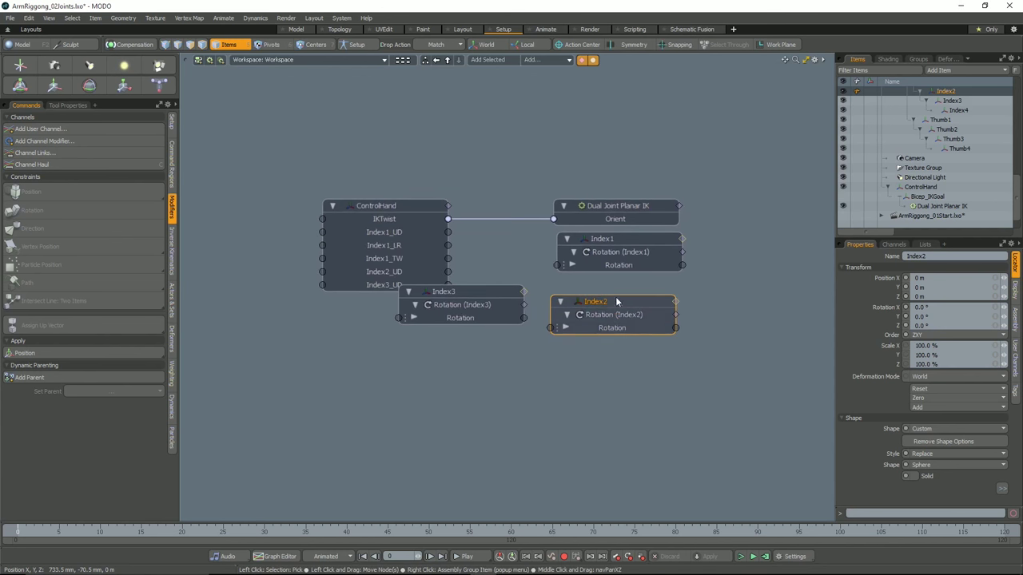
{"action": "left_click_drag", "start_coordinate": [615, 297], "coordinate": [621, 366]}
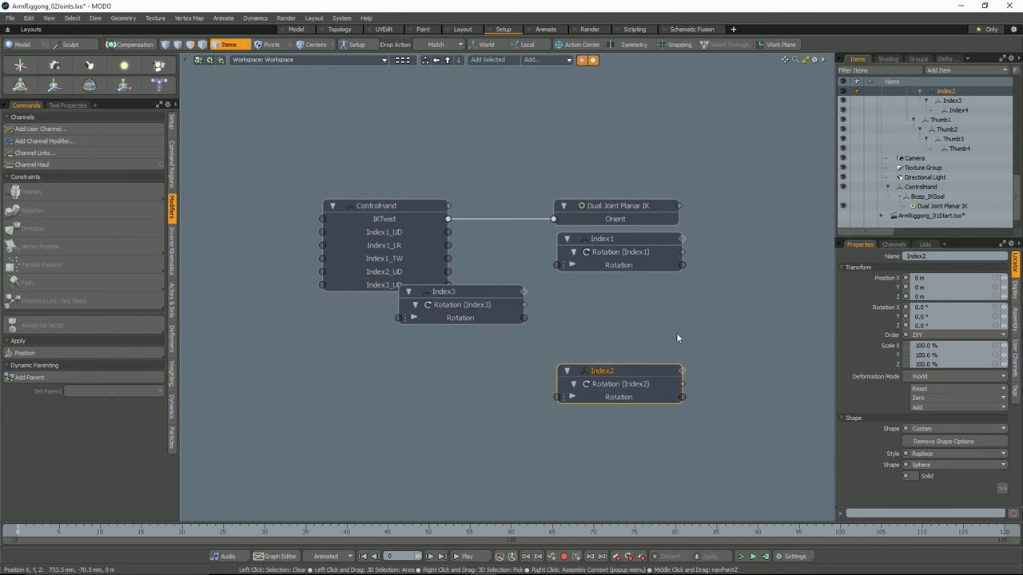
{"action": "left_click", "coordinate": [885, 307]}
{"action": "left_click", "coordinate": [889, 323], "text": "shift"}
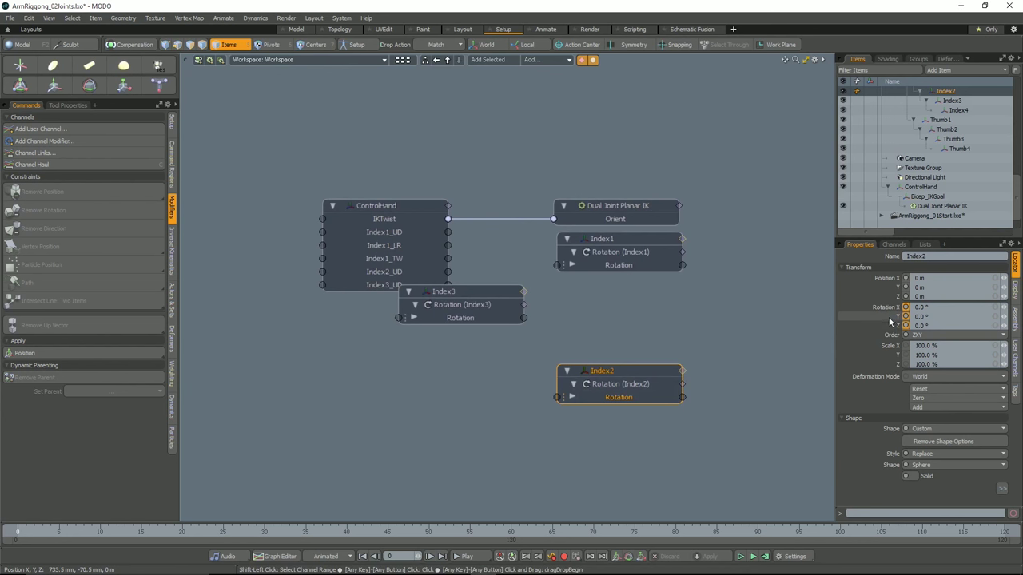
{"action": "left_click", "coordinate": [716, 314]}
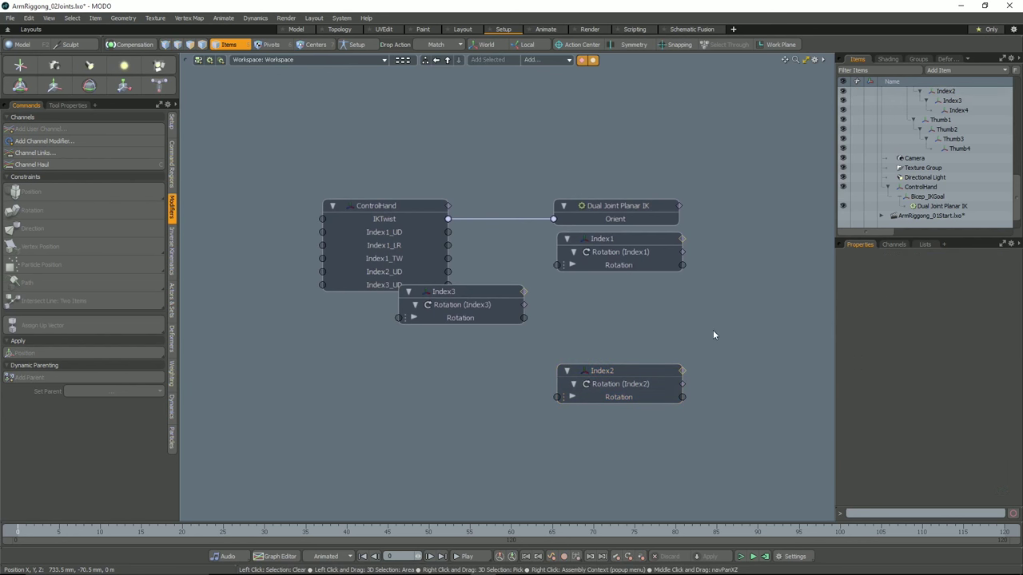
Expand the rotation channels of the Index1, Index2 and Index3 nodes and stack the nodes in order below Dual Joint Planar IK.
{"action": "mouse_move", "coordinate": [626, 372]}
{"action": "left_mouse_down"}
{"action": "mouse_move", "coordinate": [620, 302]}
{"action": "mouse_move", "coordinate": [619, 385]}
{"action": "left_mouse_up"}
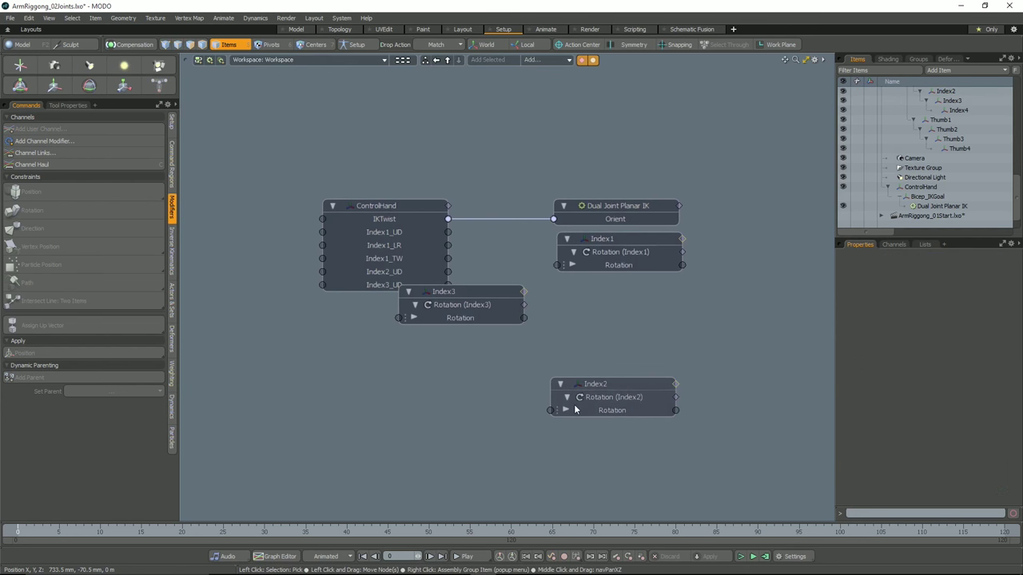
{"action": "left_click", "coordinate": [566, 410]}
{"action": "left_click", "coordinate": [572, 265]}
{"action": "left_click_drag", "start_coordinate": [477, 292], "coordinate": [476, 362]}
{"action": "left_click_drag", "start_coordinate": [637, 382], "coordinate": [643, 309]}
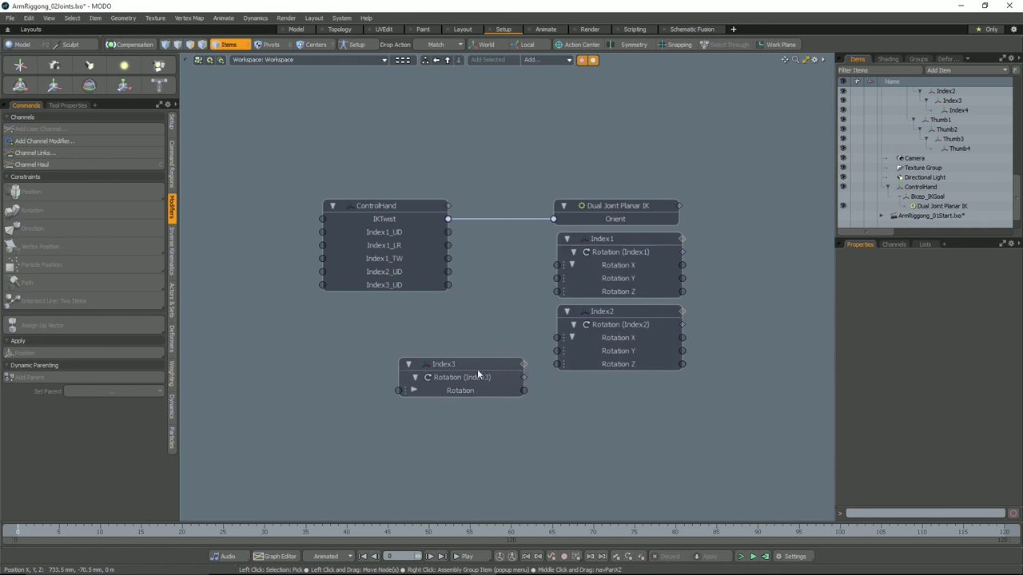
{"action": "left_click", "coordinate": [414, 390]}
{"action": "left_click_drag", "start_coordinate": [446, 364], "coordinate": [603, 379]}
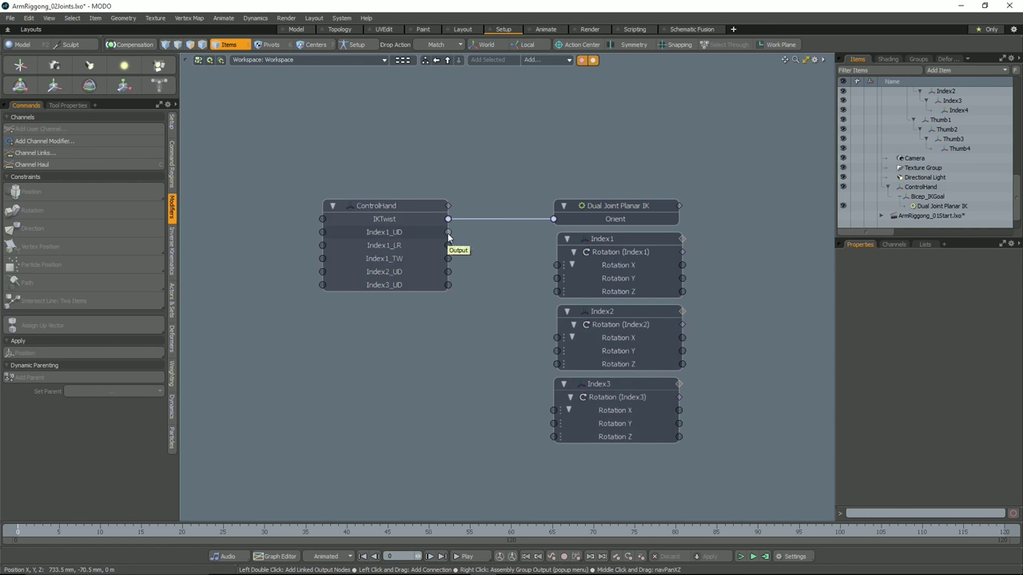
Link Index1_UD, Index1_LR and Index1_TW to Index1's Rotation X, Y and Z, and Index2_UD and Index3_UD to Rotation X of their joints.
{"action": "left_click_drag", "start_coordinate": [449, 234], "coordinate": [557, 264]}
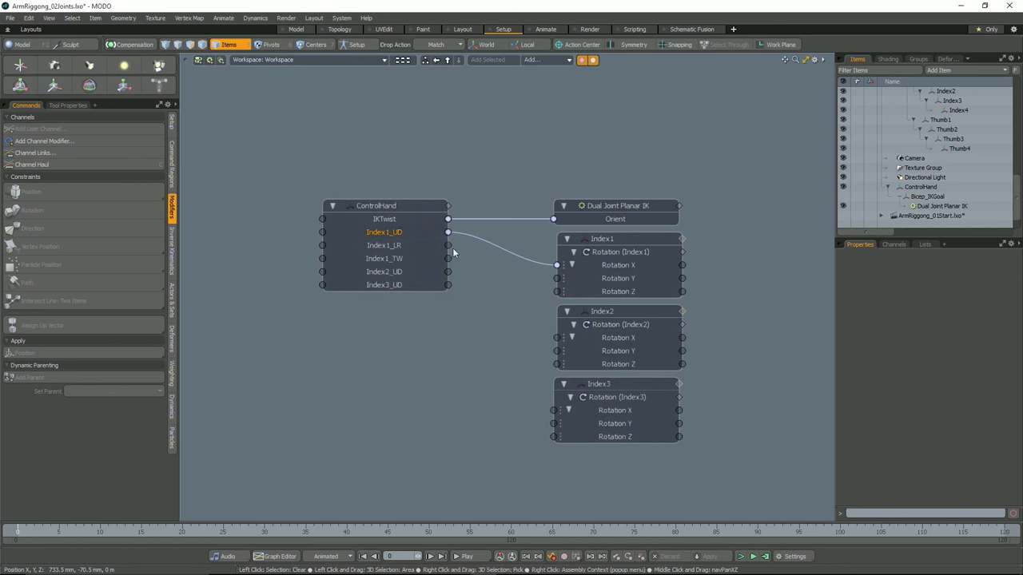
{"action": "left_click_drag", "start_coordinate": [448, 246], "coordinate": [556, 278]}
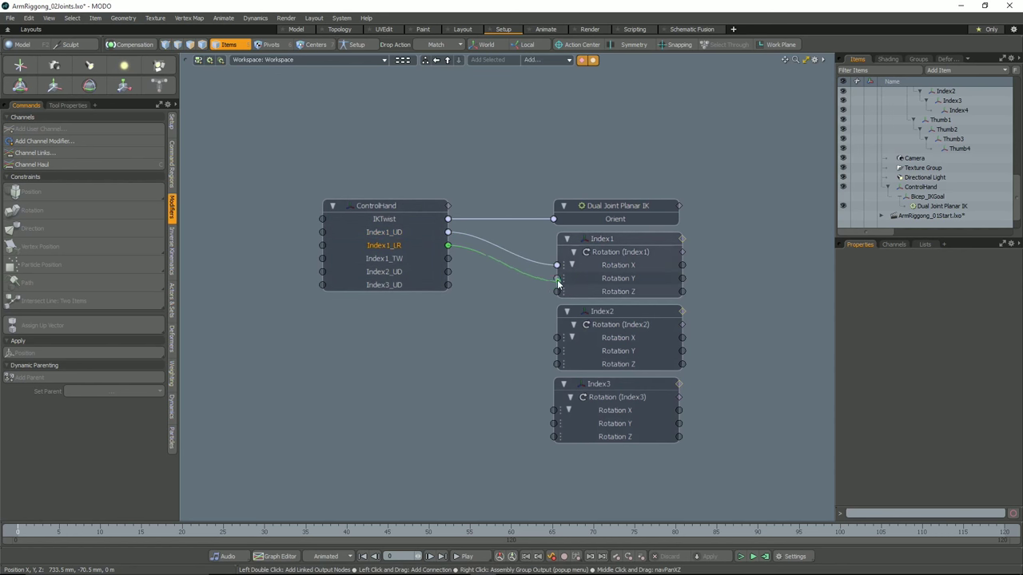
{"action": "left_click_drag", "start_coordinate": [448, 259], "coordinate": [557, 292]}
{"action": "left_click_drag", "start_coordinate": [447, 273], "coordinate": [557, 340]}
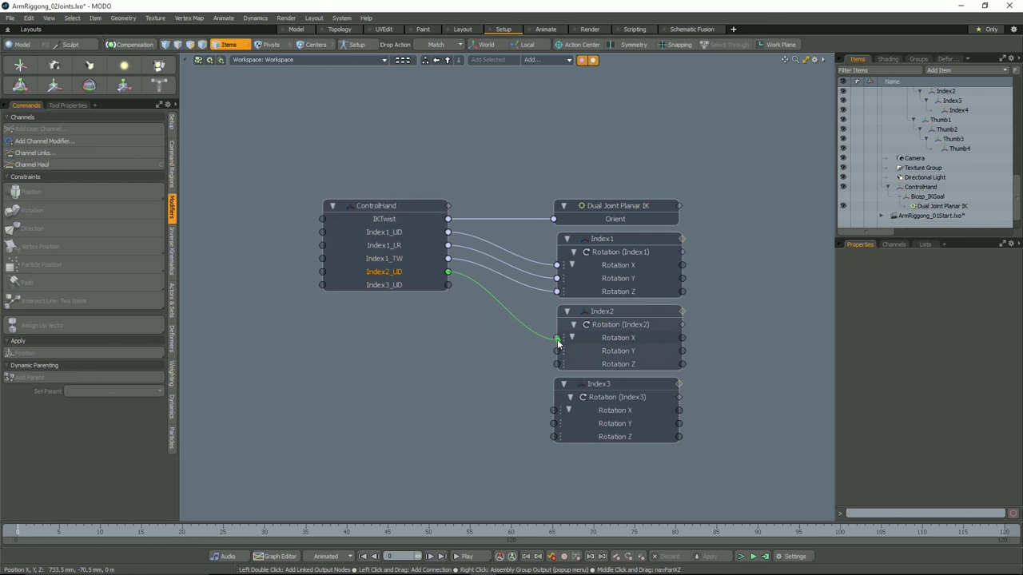
{"action": "left_click_drag", "start_coordinate": [447, 285], "coordinate": [554, 410]}
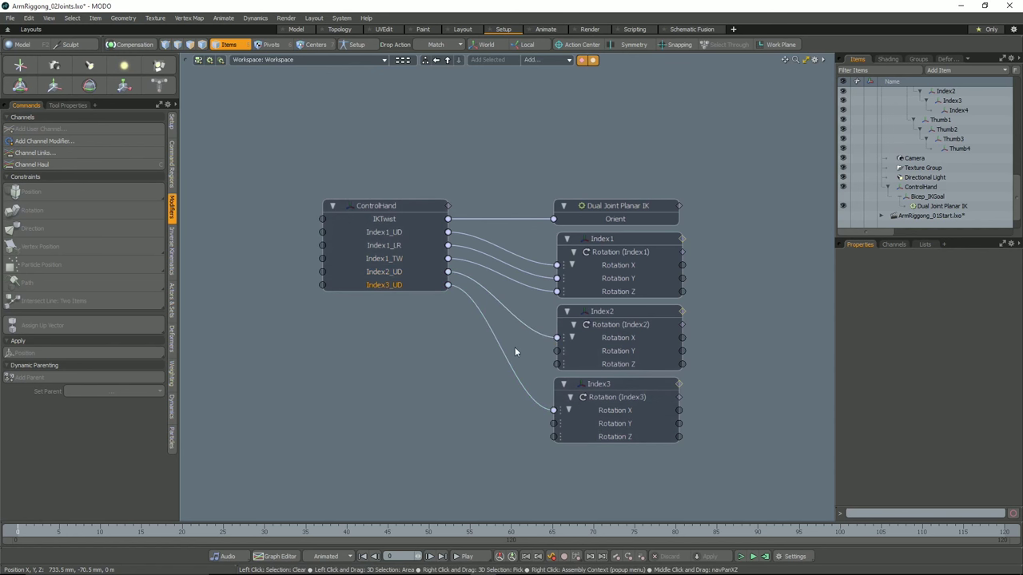
Collapse the three Index nodes, stack them tightly, and move them together farther away from the ControlHand node.
{"action": "left_click", "coordinate": [566, 311]}
{"action": "left_click", "coordinate": [564, 384]}
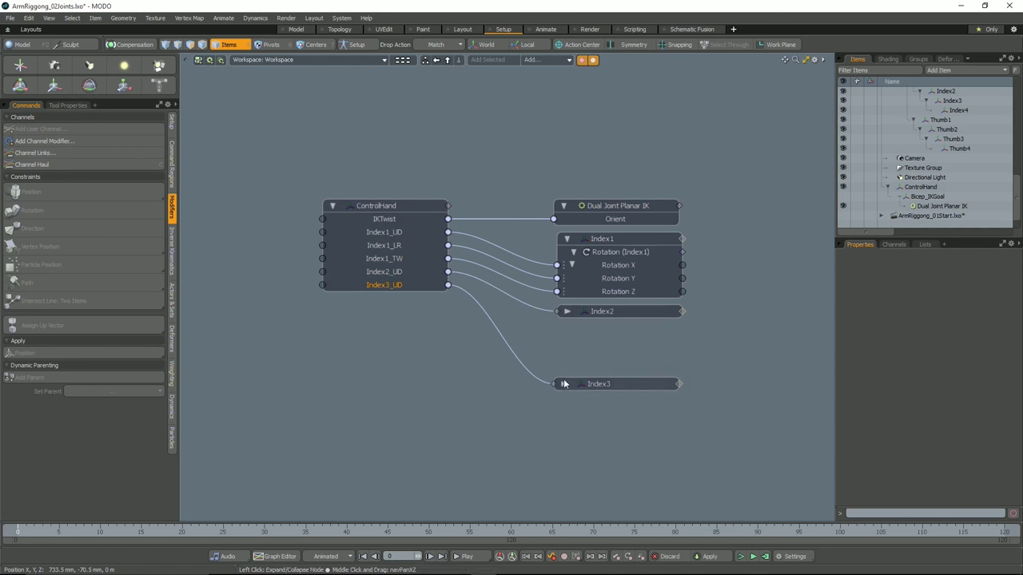
{"action": "left_click", "coordinate": [567, 238]}
{"action": "left_click_drag", "start_coordinate": [592, 312], "coordinate": [595, 257]}
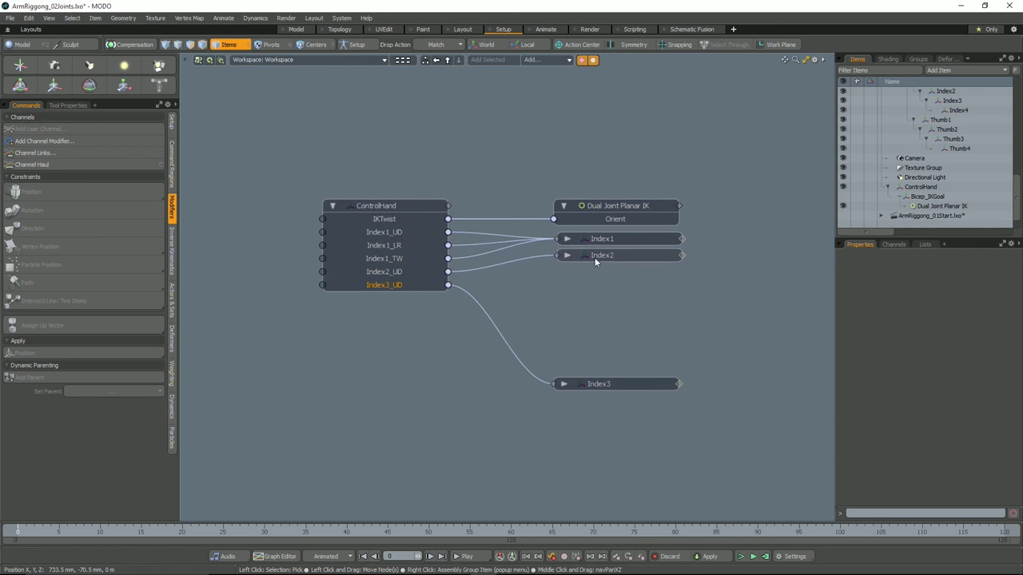
{"action": "left_click_drag", "start_coordinate": [600, 384], "coordinate": [604, 271]}
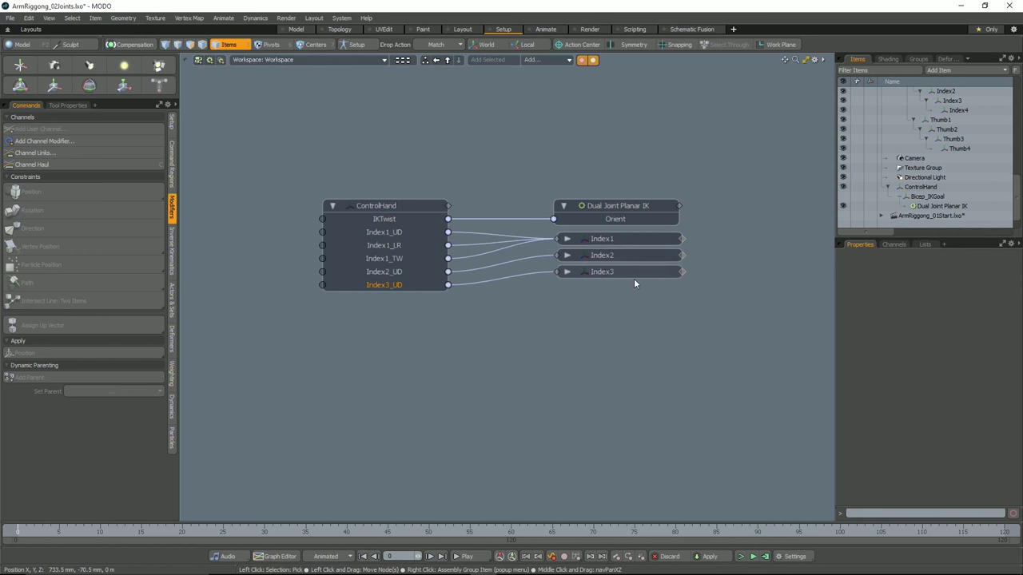
{"action": "mouse_move", "coordinate": [696, 310]}
{"action": "left_mouse_down"}
{"action": "mouse_move", "coordinate": [586, 241]}
{"action": "mouse_move", "coordinate": [701, 251]}
{"action": "left_mouse_up"}
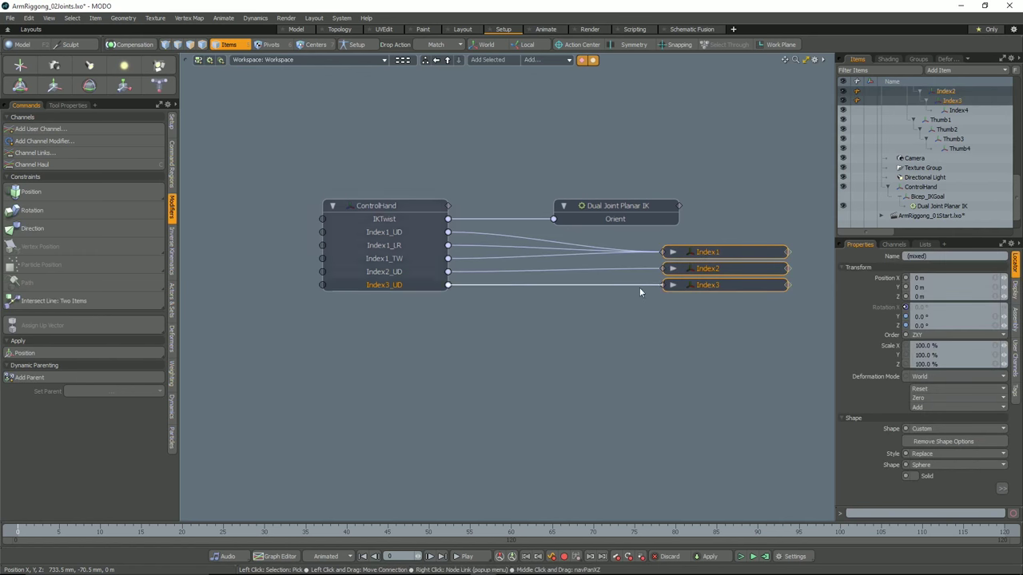
Deselect the nodes, restore the split 3D and schematic layout, and bring up Channel Haul for ControlHand.
{"action": "left_click", "coordinate": [551, 166]}
{"action": "key", "text": "KP_0"}
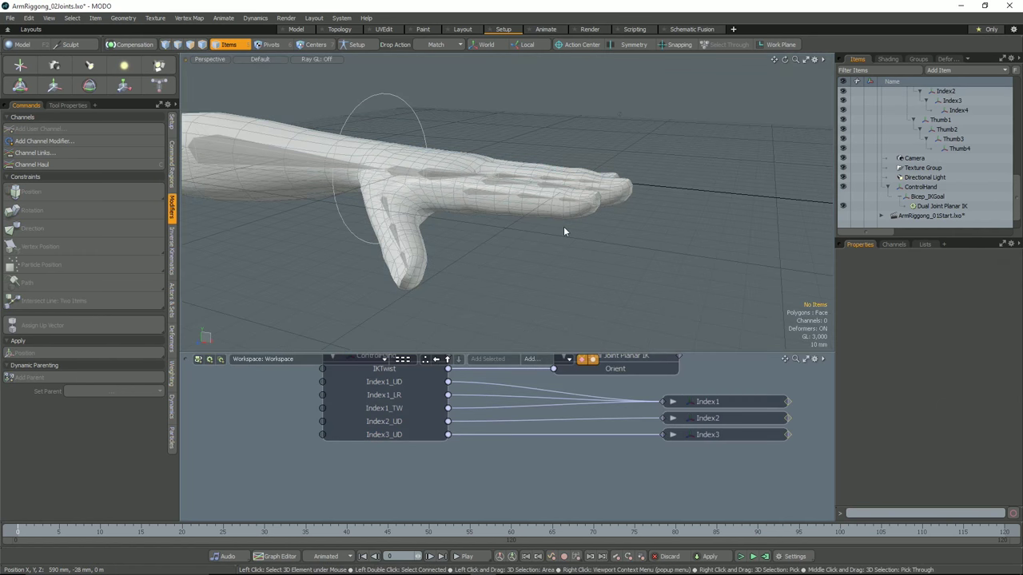
{"action": "left_click", "coordinate": [422, 137]}
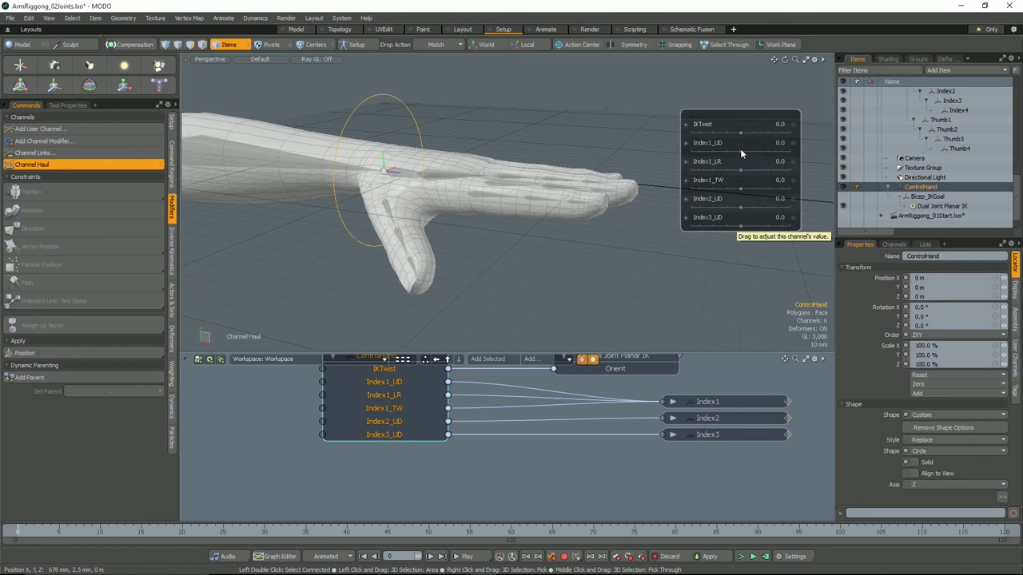
Try out the index finger channel sliders in Channel Haul and undo all of their changes.
{"action": "left_click_drag", "start_coordinate": [739, 149], "coordinate": [754, 226]}
{"action": "key", "text": "ctrl+z"}
{"action": "key", "text": "ctrl+z"}
{"action": "key", "text": "ctrl+z"}
{"action": "key", "text": "ctrl+z"}
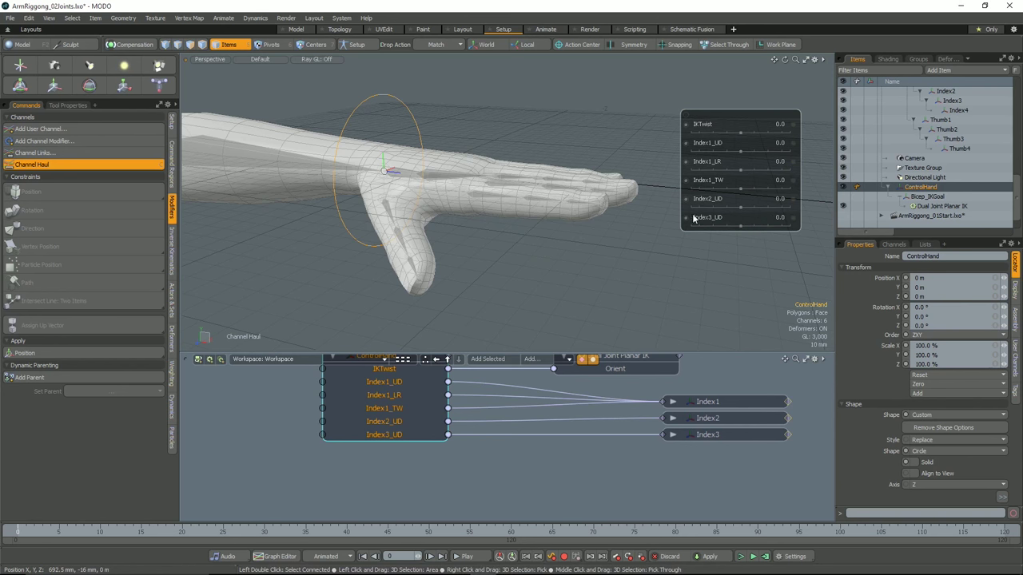
Try bending the index fingertip by setting Index3_UD to about 65 and undo the change.
{"action": "left_click_drag", "start_coordinate": [649, 217], "coordinate": [707, 169], "text": "alt"}
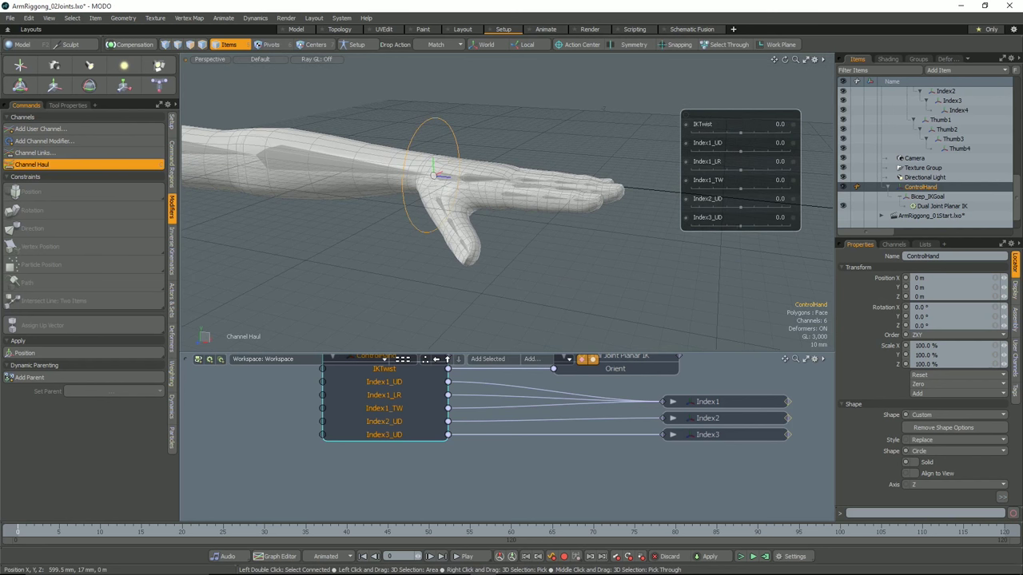
{"action": "left_click_drag", "start_coordinate": [740, 225], "coordinate": [794, 224]}
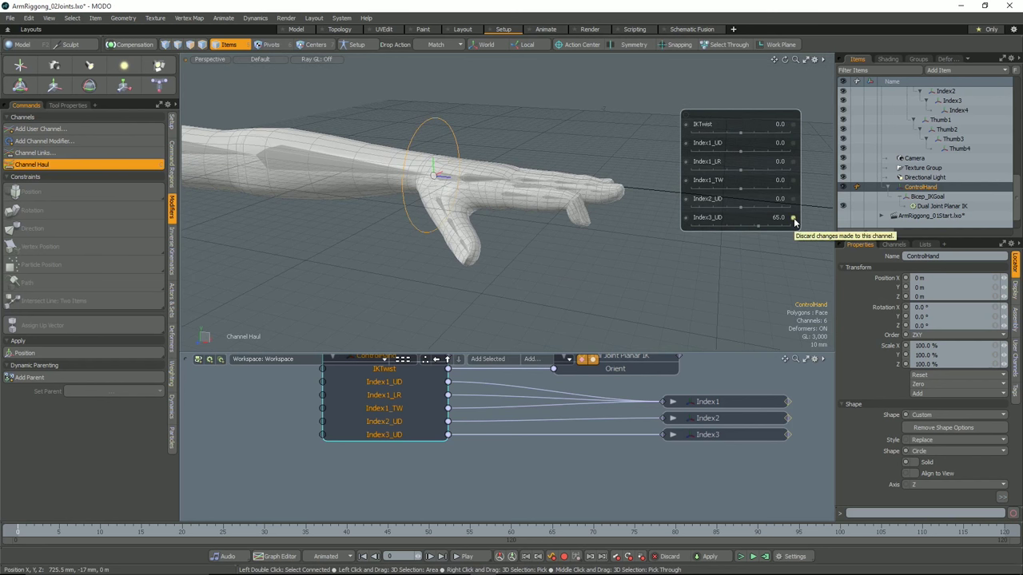
{"action": "mouse_move", "coordinate": [757, 226]}
{"action": "left_mouse_down"}
{"action": "mouse_move", "coordinate": [737, 225]}
{"action": "mouse_move", "coordinate": [746, 224]}
{"action": "left_mouse_up"}
{"action": "key", "text": "ctrl+z"}
{"action": "key", "text": "ctrl+z"}
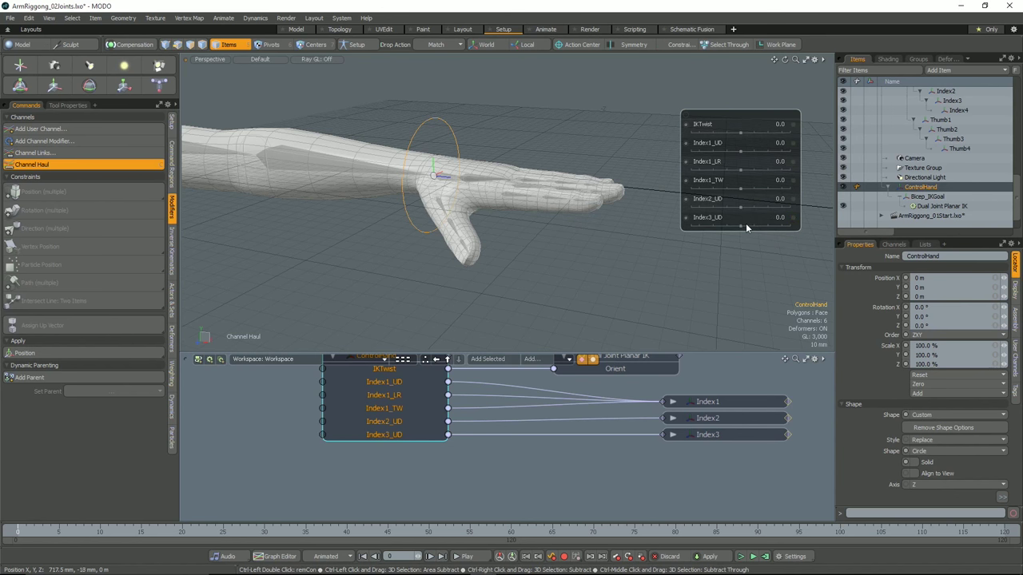
{"action": "left_click_drag", "start_coordinate": [657, 240], "coordinate": [584, 240], "text": "alt"}
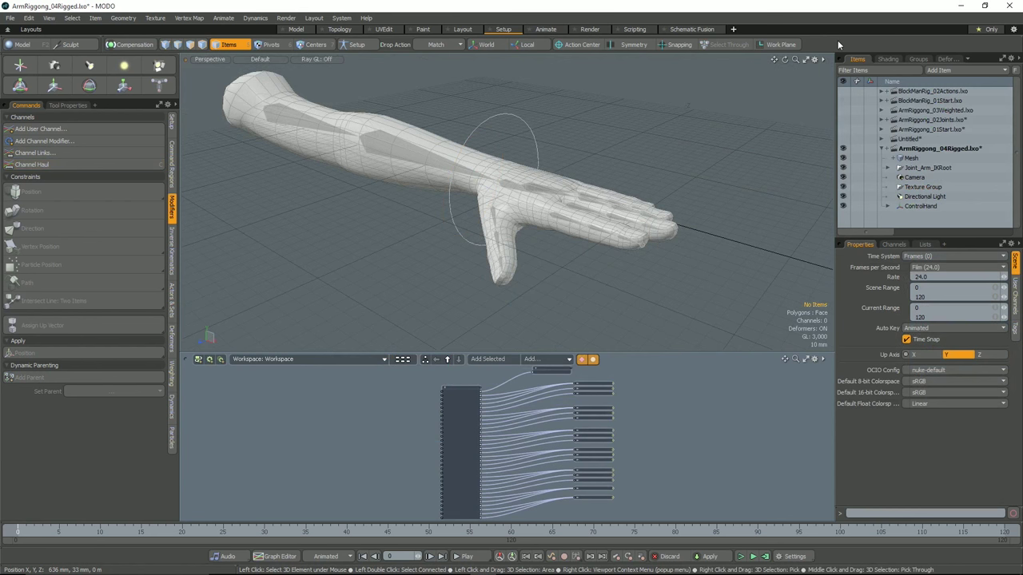
In ArmRiggong_04Rigged.lxo, activate Channel Haul on ControlHand, reposition its slider list higher, and display the item's user channels.
{"action": "left_click_drag", "start_coordinate": [668, 210], "coordinate": [644, 216], "text": "alt"}
{"action": "scroll", "coordinate": [645, 217], "scroll_direction": "up", "scroll_amount": 3}
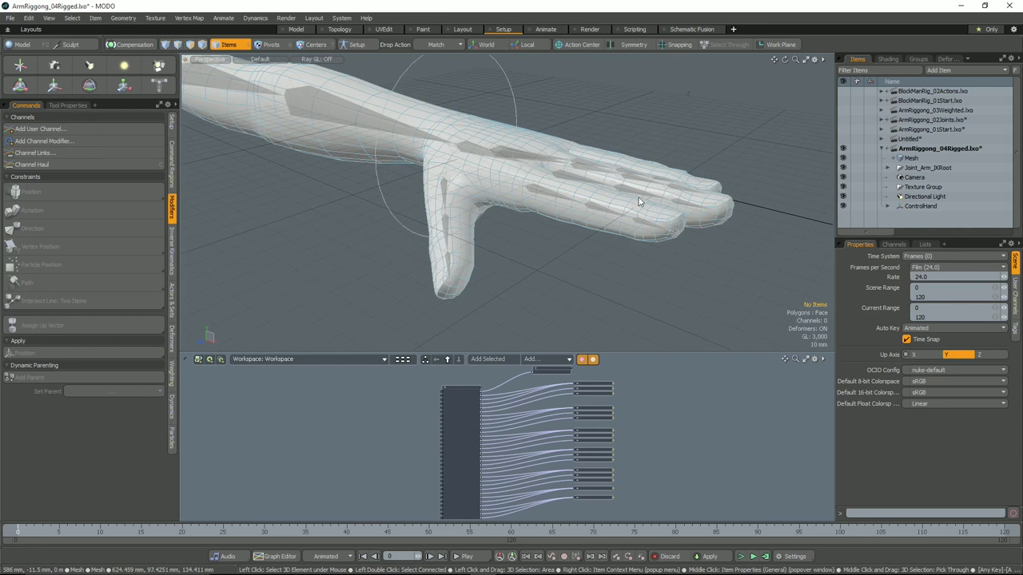
{"action": "left_click_drag", "start_coordinate": [559, 178], "coordinate": [543, 203], "text": "alt"}
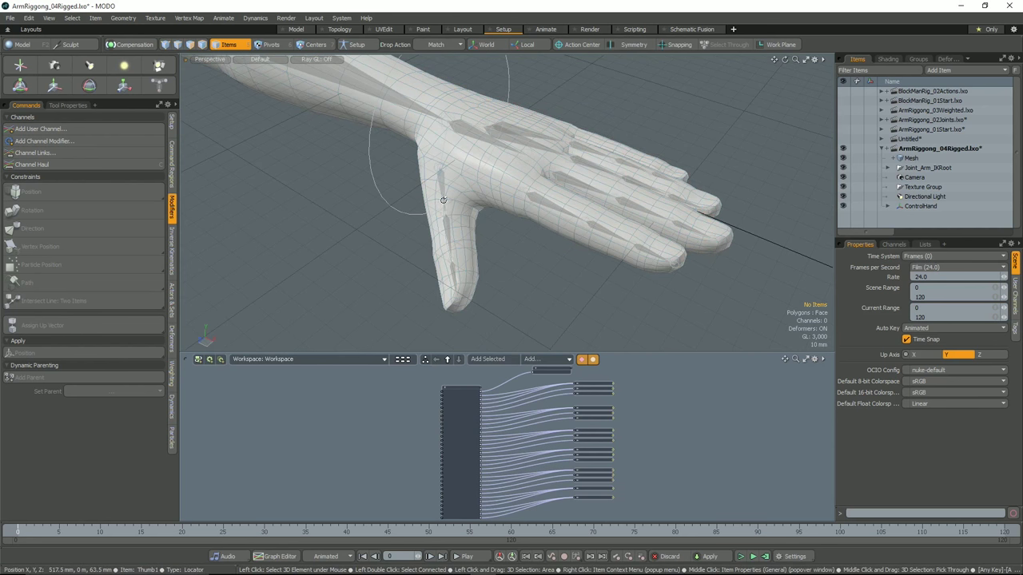
{"action": "left_click_drag", "start_coordinate": [443, 200], "coordinate": [486, 167], "text": "alt"}
{"action": "left_click", "coordinate": [485, 114]}
{"action": "key", "text": "c"}
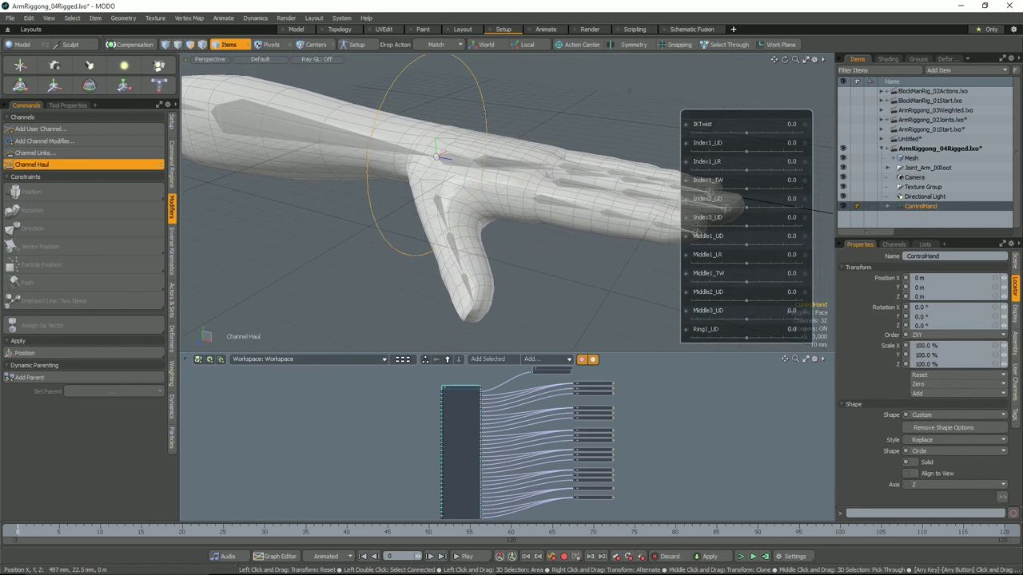
{"action": "left_click_drag", "start_coordinate": [712, 129], "coordinate": [697, 75]}
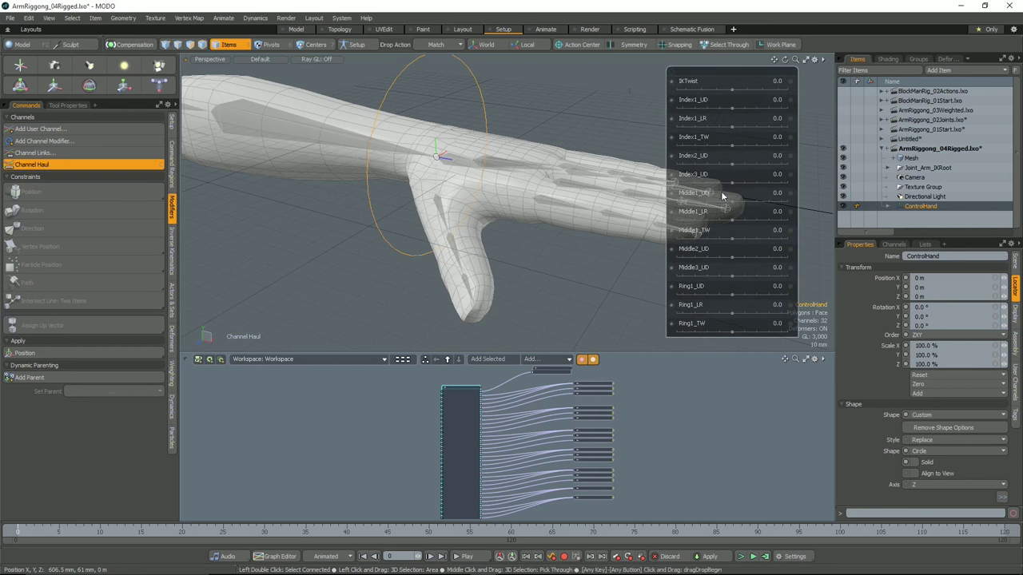
{"action": "left_click", "coordinate": [1016, 382]}
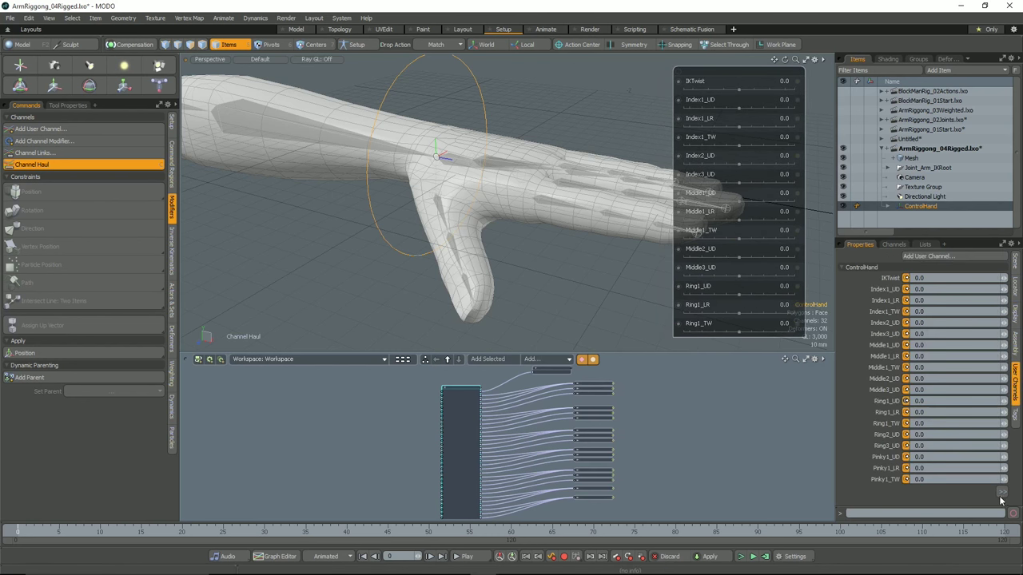
{"action": "left_click", "coordinate": [1003, 494]}
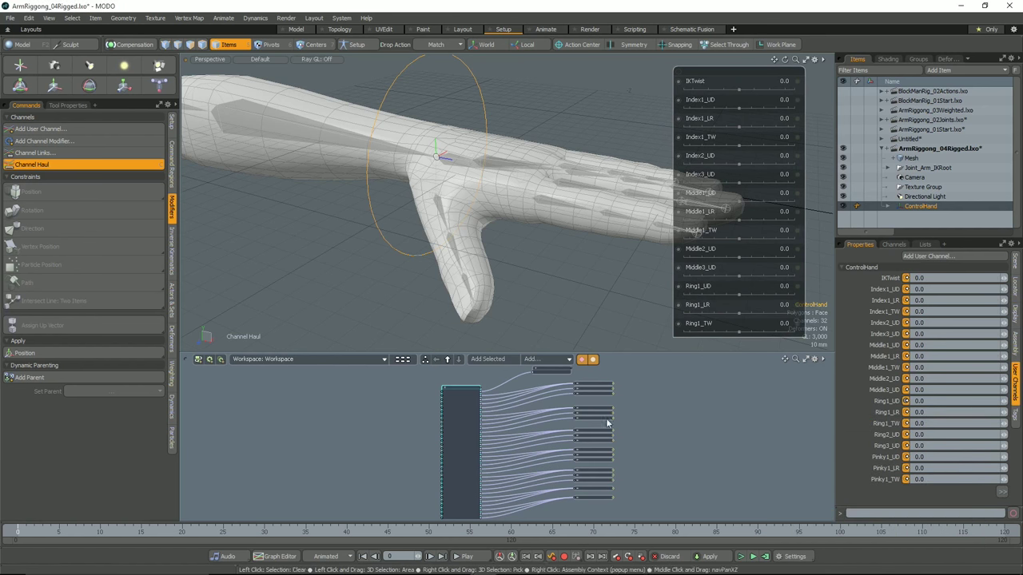
Examine the maximized schematic's links from ControlHand to the finger, thumb and carpal joints, including RingCarpal's rotation channels.
{"action": "left_click", "coordinate": [713, 403]}
{"action": "key", "text": "ctrl+space"}
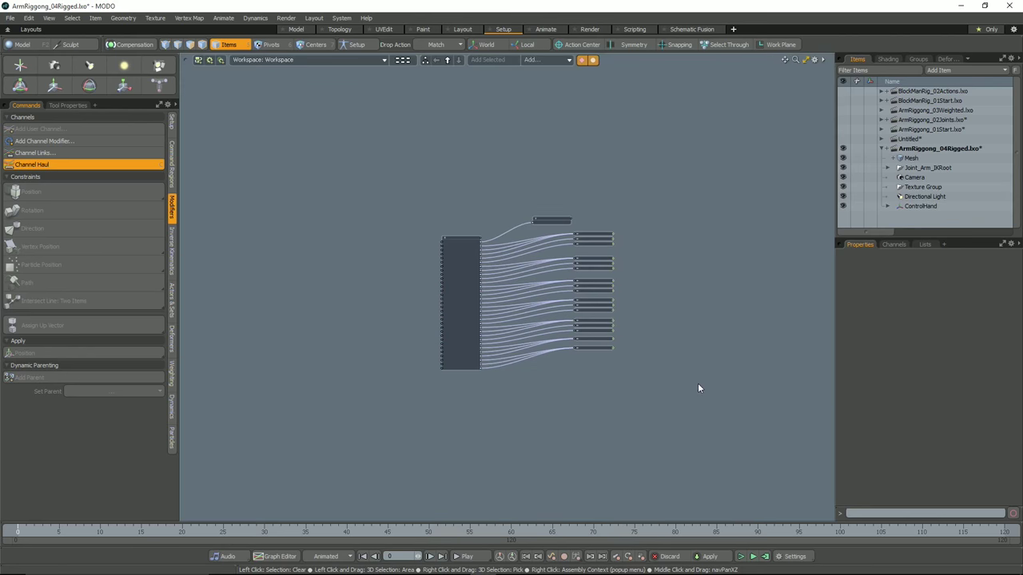
{"action": "scroll", "coordinate": [511, 306], "scroll_direction": "up", "scroll_amount": 5}
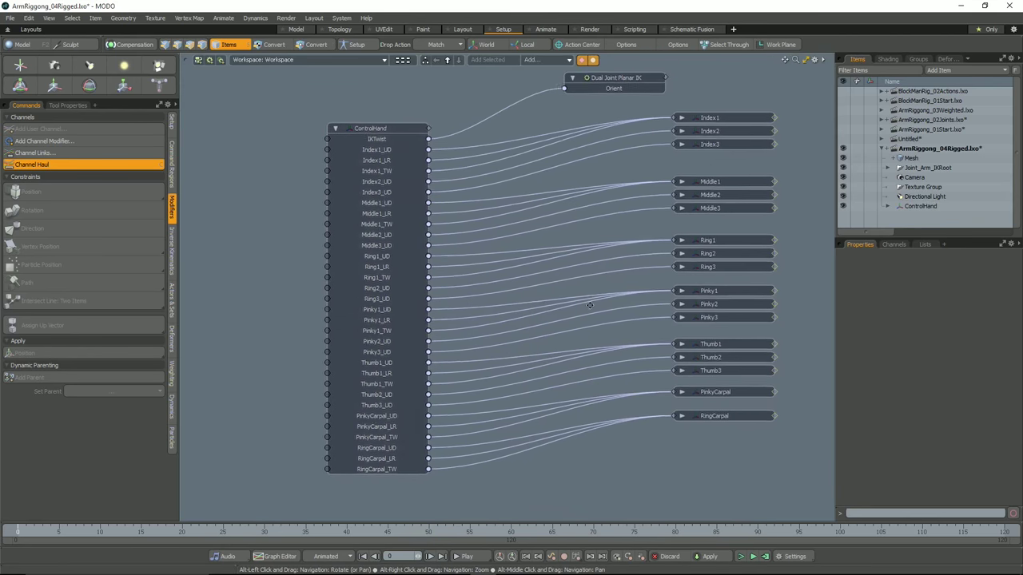
{"action": "left_click_drag", "start_coordinate": [559, 314], "coordinate": [538, 315], "text": "alt"}
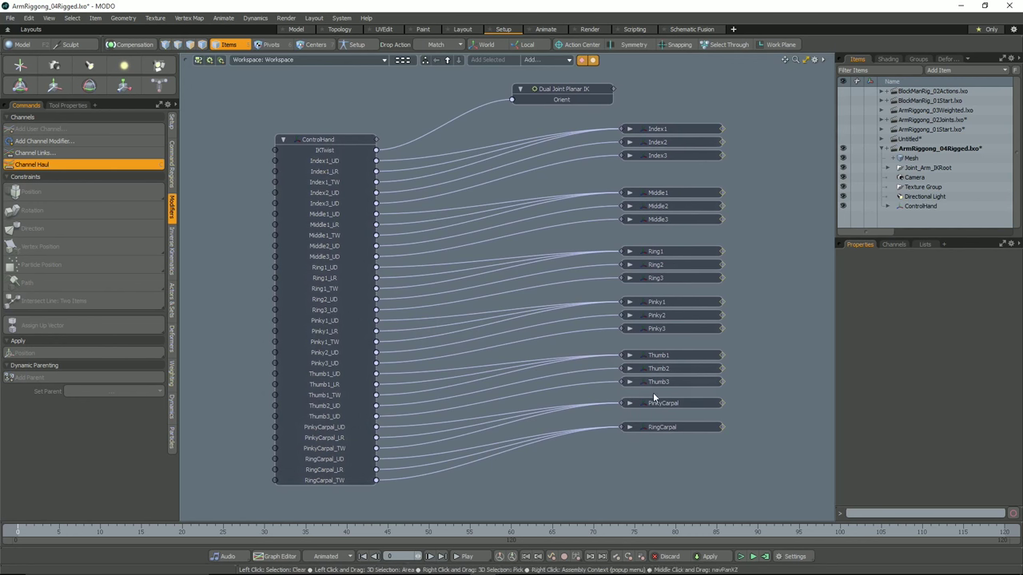
{"action": "left_click", "coordinate": [630, 403]}
{"action": "mouse_move", "coordinate": [663, 405]}
{"action": "left_mouse_down"}
{"action": "mouse_move", "coordinate": [713, 444]}
{"action": "mouse_move", "coordinate": [696, 450]}
{"action": "mouse_move", "coordinate": [650, 402]}
{"action": "left_mouse_up"}
{"action": "left_click", "coordinate": [664, 451]}
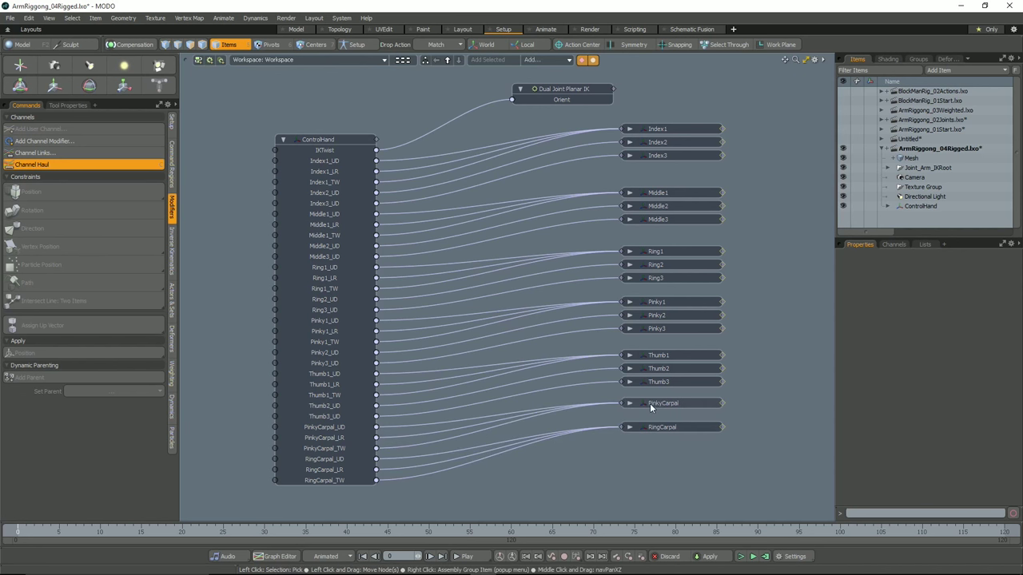
{"action": "left_click", "coordinate": [630, 427]}
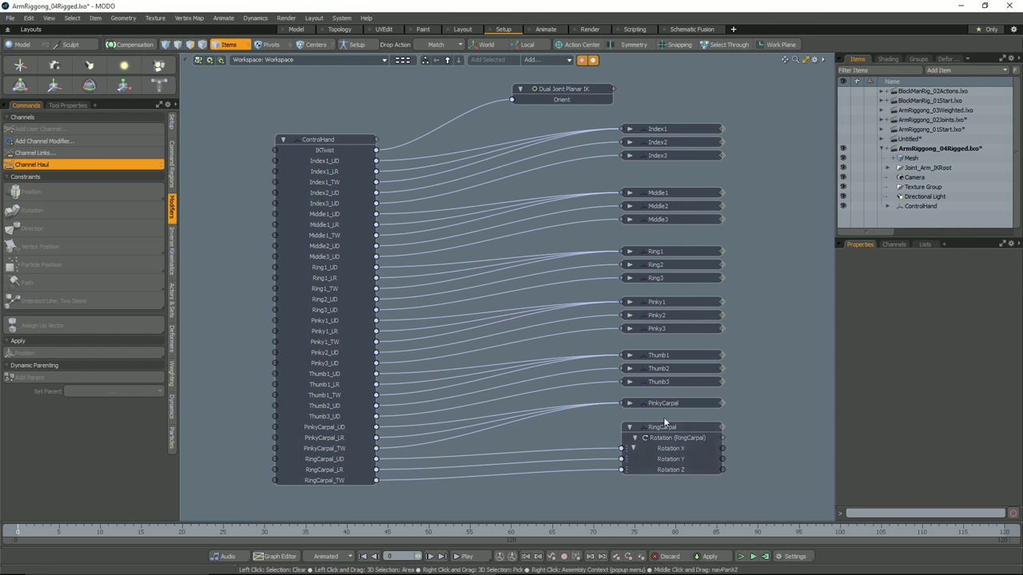
{"action": "left_click", "coordinate": [629, 427]}
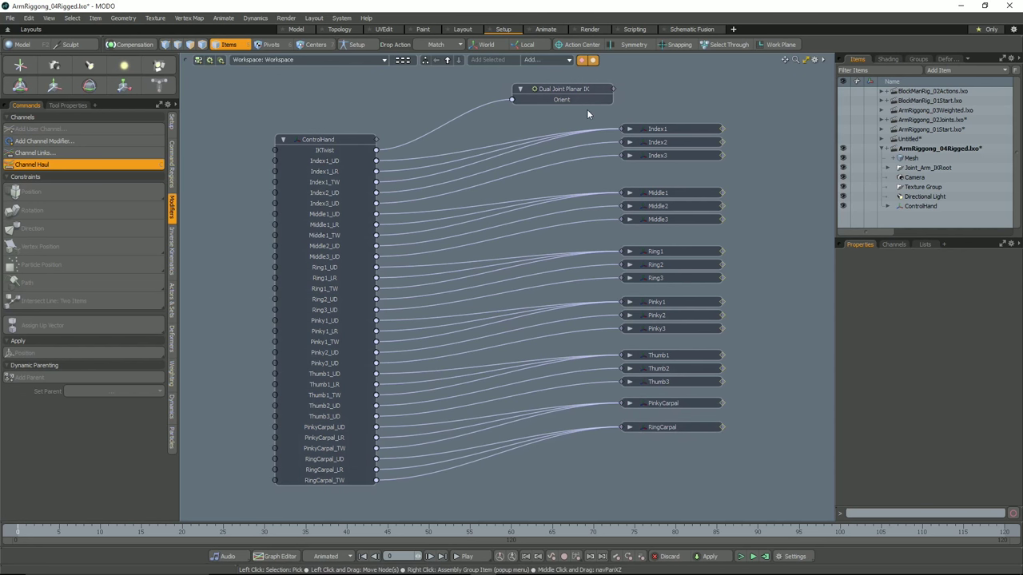
{"action": "key", "text": "ctrl+space"}
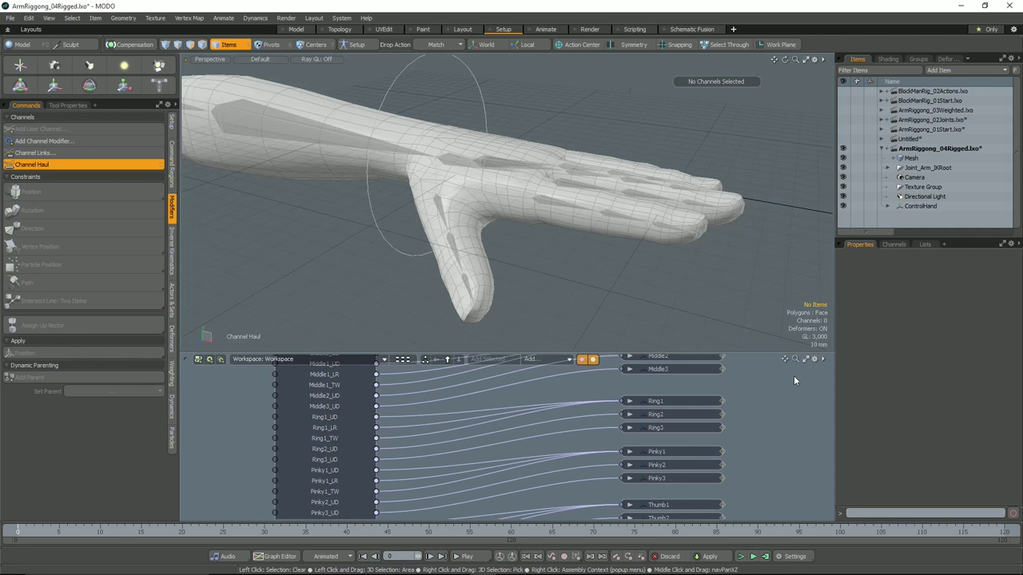
Maximize the 3D view and select ControlHand to show its Channel Haul sliders beside the hand.
{"action": "key", "text": "ctrl+space"}
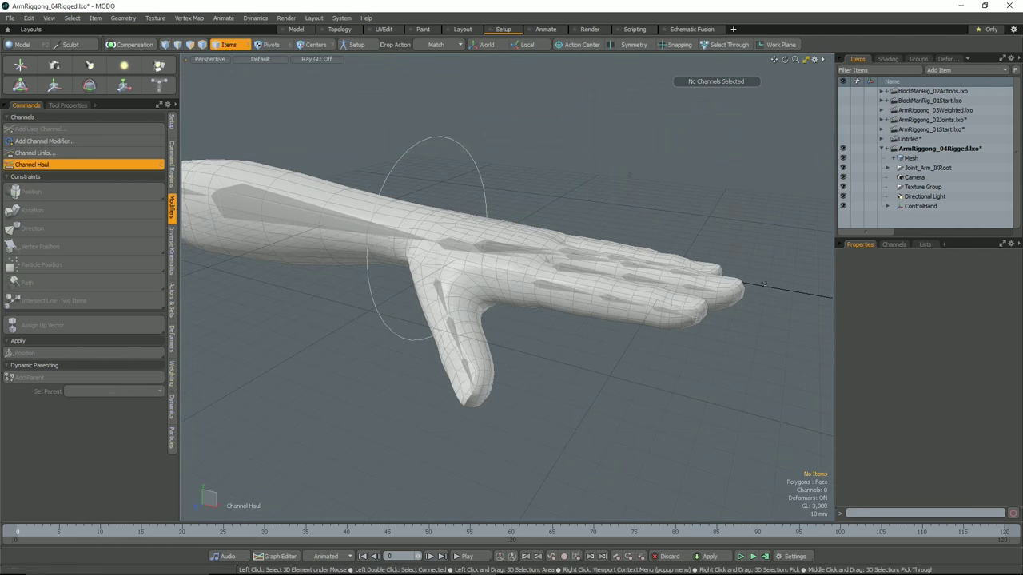
{"action": "left_click", "coordinate": [481, 181]}
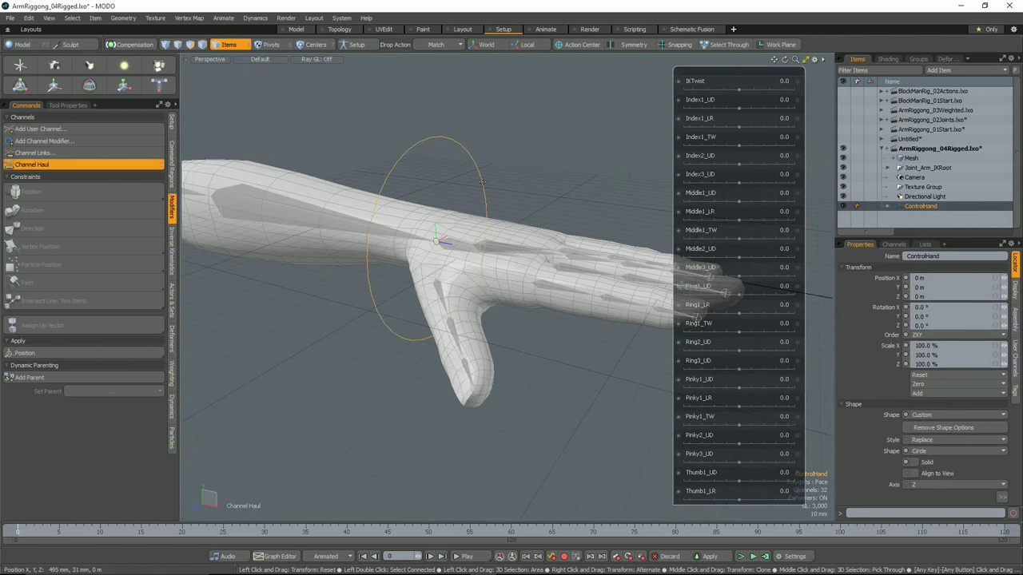
{"action": "left_click_drag", "start_coordinate": [798, 288], "coordinate": [751, 296], "text": "alt+shift"}
Try out the Pinky1_UD slider with a small adjustment and undo the change.
{"action": "key", "text": "ctrl+z"}
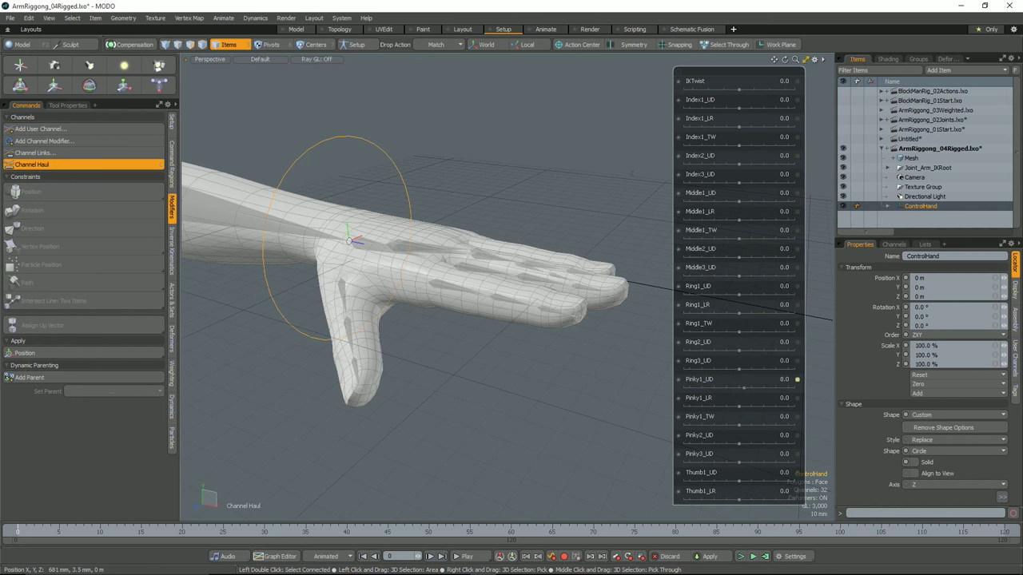
{"action": "mouse_move", "coordinate": [744, 387]}
{"action": "left_mouse_down"}
{"action": "mouse_move", "coordinate": [726, 388]}
{"action": "mouse_move", "coordinate": [742, 388]}
{"action": "left_mouse_up"}
{"action": "key", "text": "ctrl+z"}
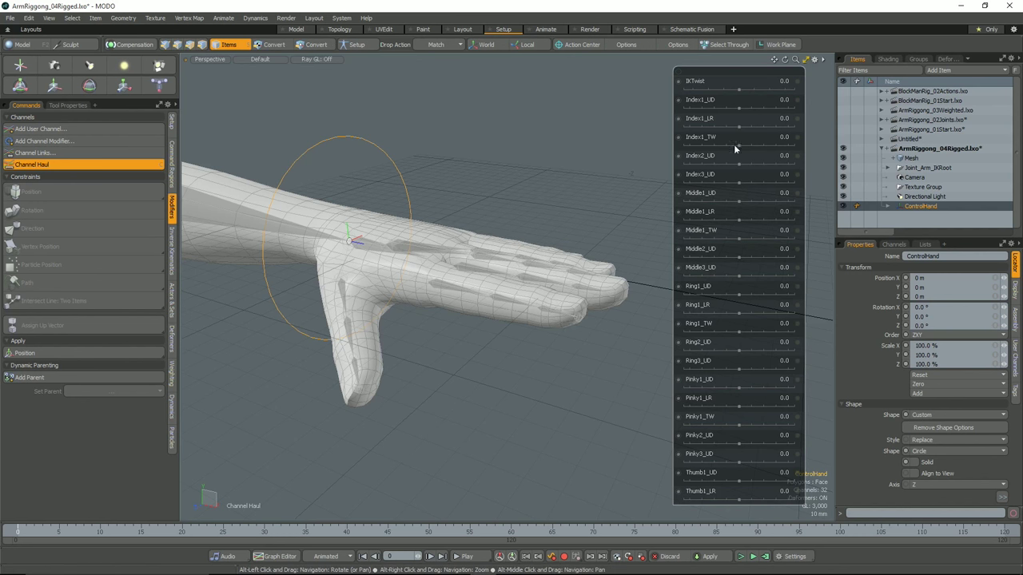
Try out the middle finger's sliders, undoing the changes and resetting Middle1_UD to 0.
{"action": "left_click_drag", "start_coordinate": [736, 201], "coordinate": [763, 276]}
{"action": "key", "text": "ctrl+z"}
{"action": "key", "text": "ctrl+z"}
{"action": "left_click_drag", "start_coordinate": [623, 297], "coordinate": [484, 316], "text": "alt"}
{"action": "key", "text": "ctrl+z"}
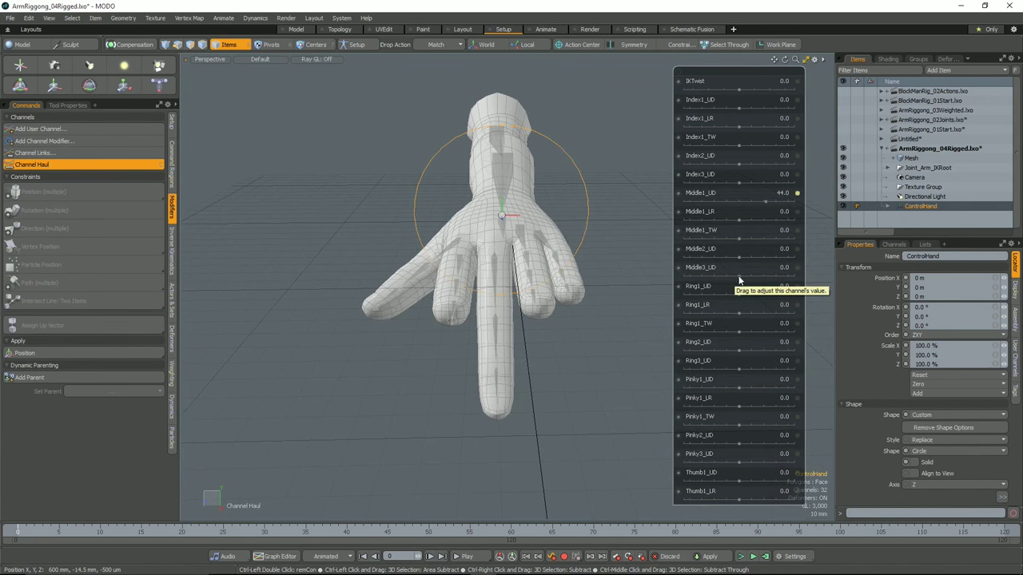
{"action": "left_click", "coordinate": [796, 195], "text": "ctrl"}
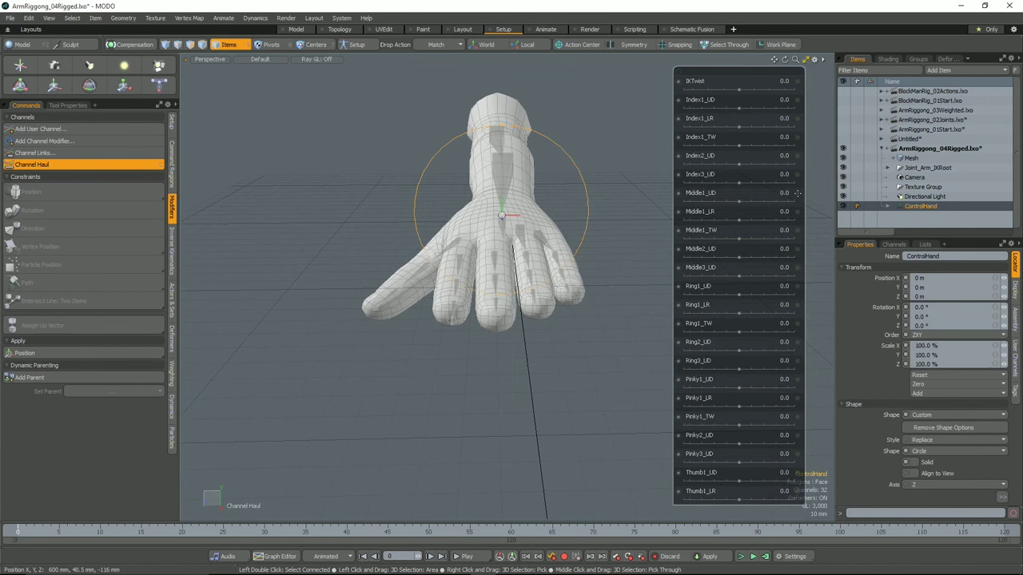
Enable Setup mode, restore the schematic below the 3D view, expand the Ring2 and Ring3 rotation channels, and clear the selection.
{"action": "left_click", "coordinate": [356, 44]}
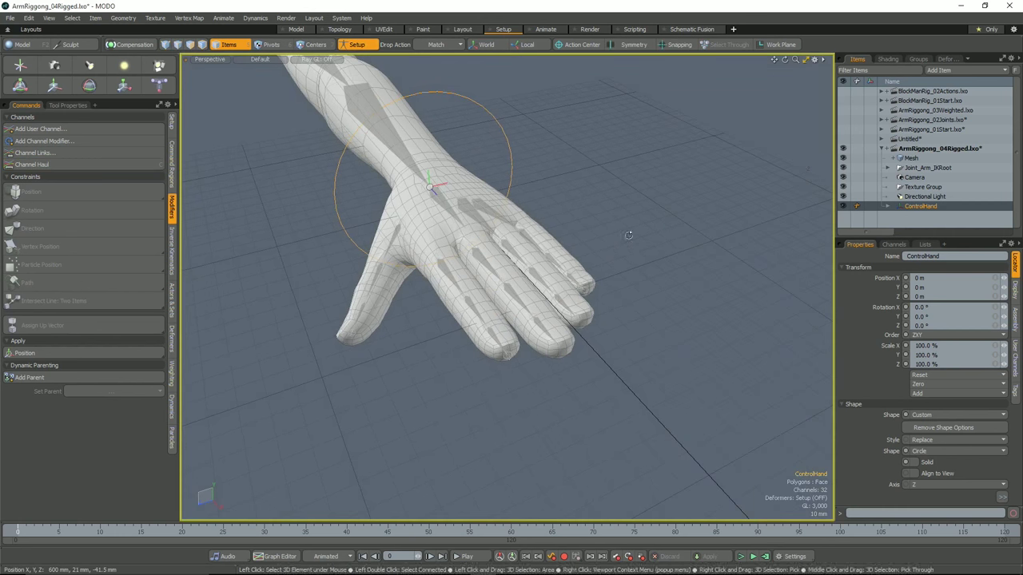
{"action": "key", "text": "0"}
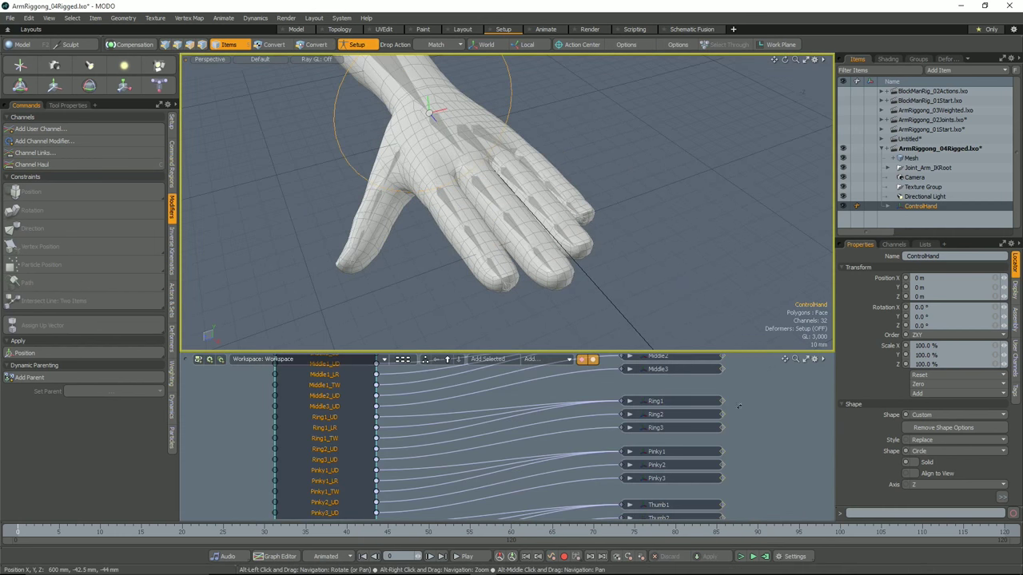
{"action": "left_click", "coordinate": [629, 430]}
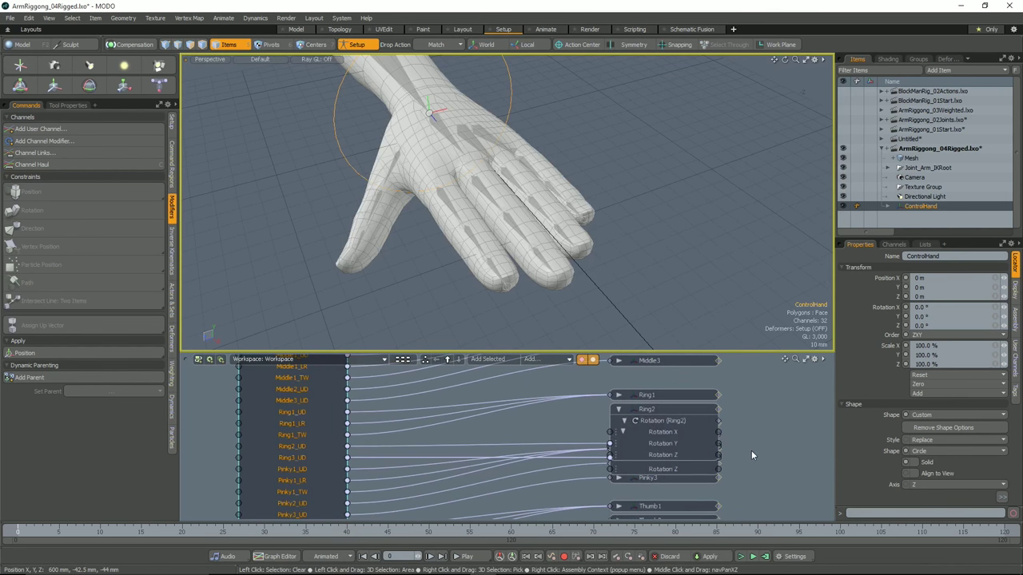
{"action": "right_click", "coordinate": [751, 451]}
{"action": "left_click", "coordinate": [758, 407]}
{"action": "middle_click_drag", "start_coordinate": [755, 442], "coordinate": [755, 417]}
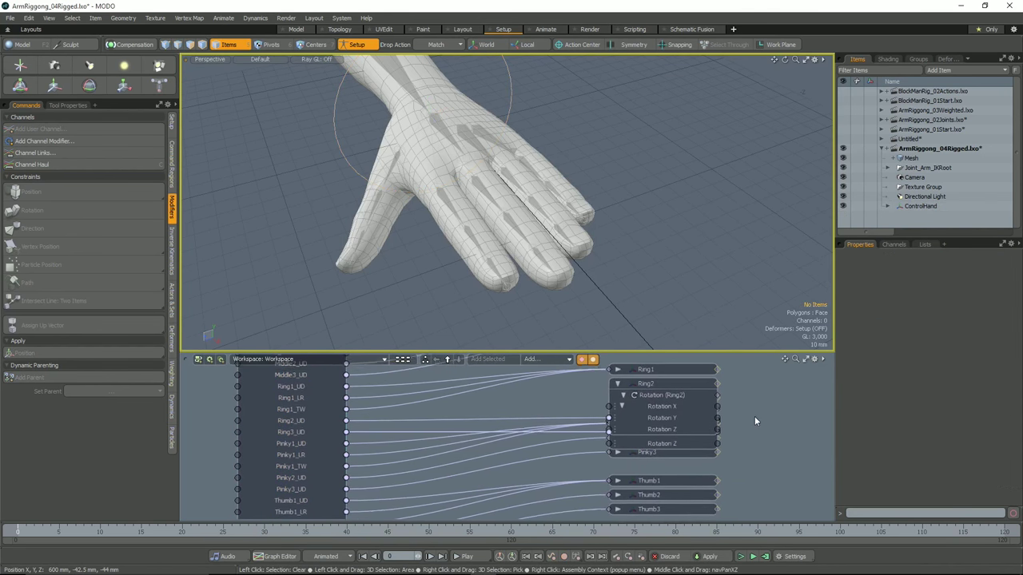
Reroute the Ring2_UD and Ring3_UD links from Rotation Y to Rotation X on the Ring2 and Ring3 nodes.
{"action": "left_click_drag", "start_coordinate": [646, 384], "coordinate": [771, 373]}
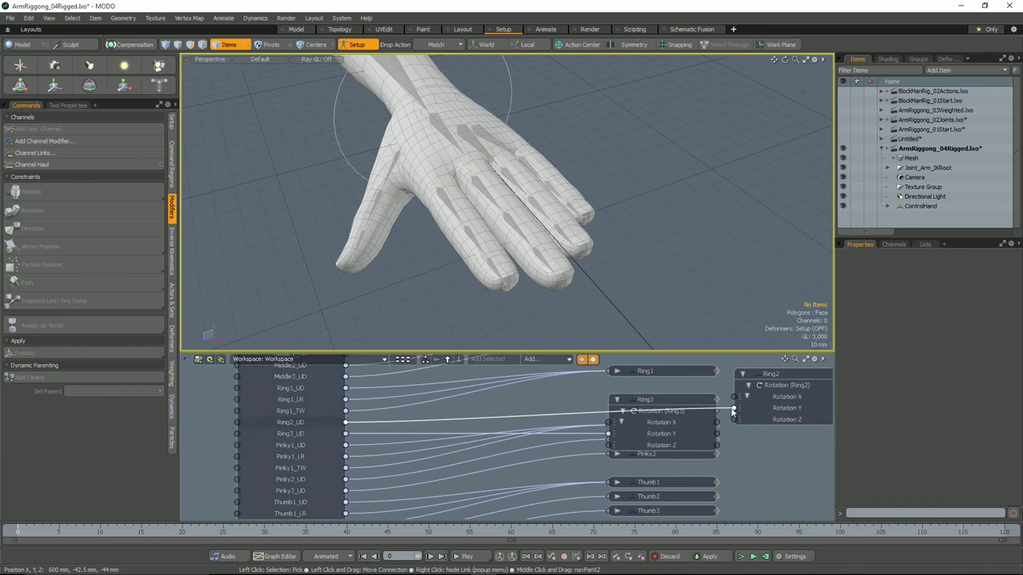
{"action": "left_click", "coordinate": [688, 398]}
{"action": "left_click_drag", "start_coordinate": [666, 398], "coordinate": [792, 434]}
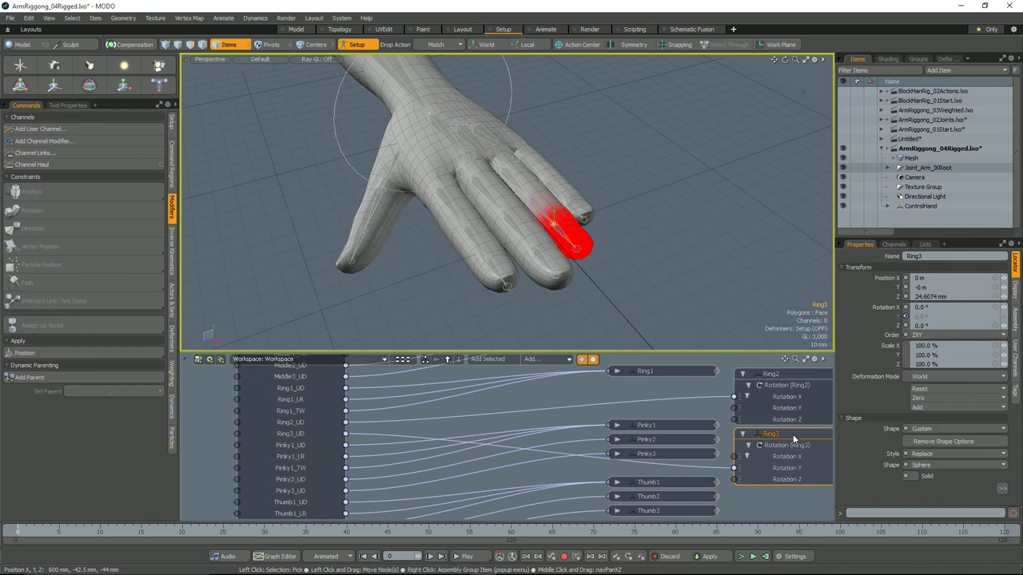
{"action": "left_click", "coordinate": [734, 461]}
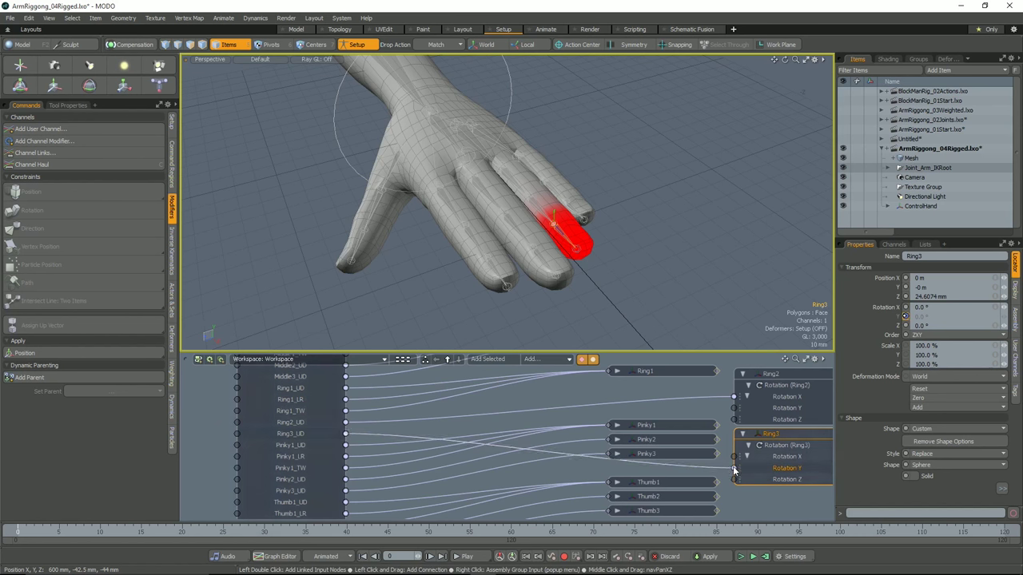
{"action": "left_click_drag", "start_coordinate": [734, 470], "coordinate": [734, 457]}
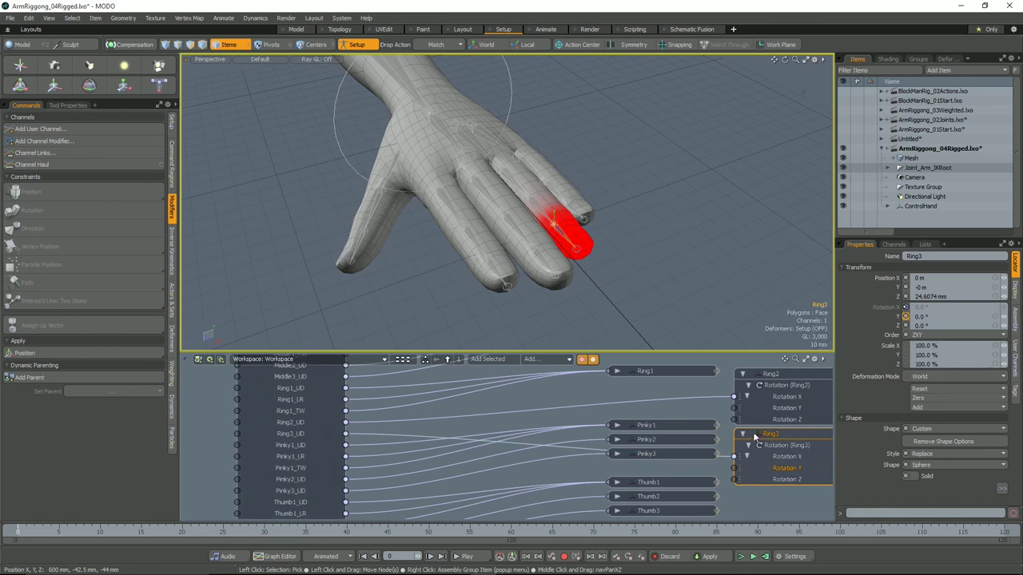
Collapse the Ring2 and Ring3 nodes and stack them directly below Ring1 in the schematic.
{"action": "left_click", "coordinate": [743, 434]}
{"action": "left_click", "coordinate": [742, 374]}
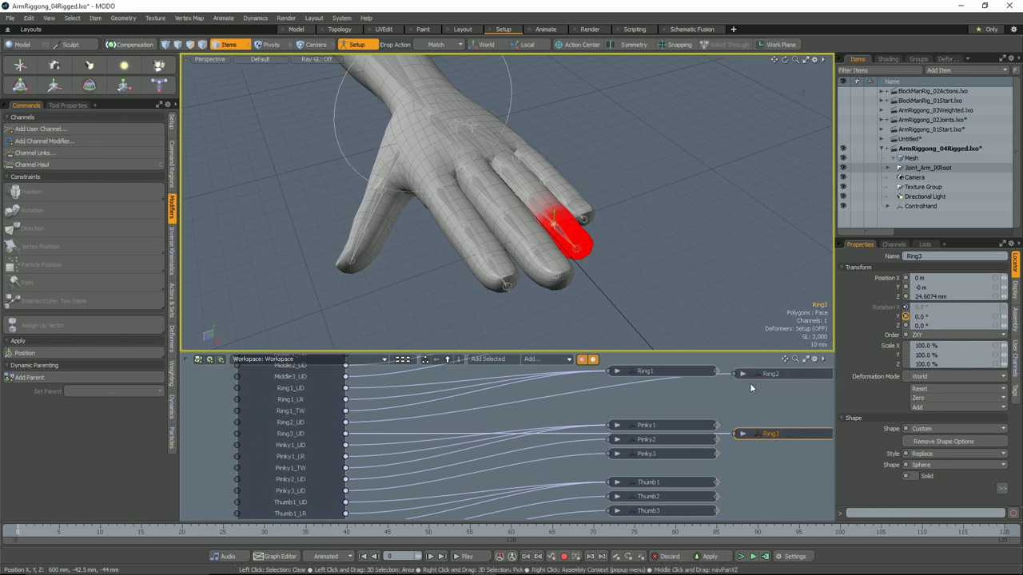
{"action": "left_click_drag", "start_coordinate": [755, 376], "coordinate": [631, 384]}
{"action": "left_click_drag", "start_coordinate": [765, 435], "coordinate": [644, 403]}
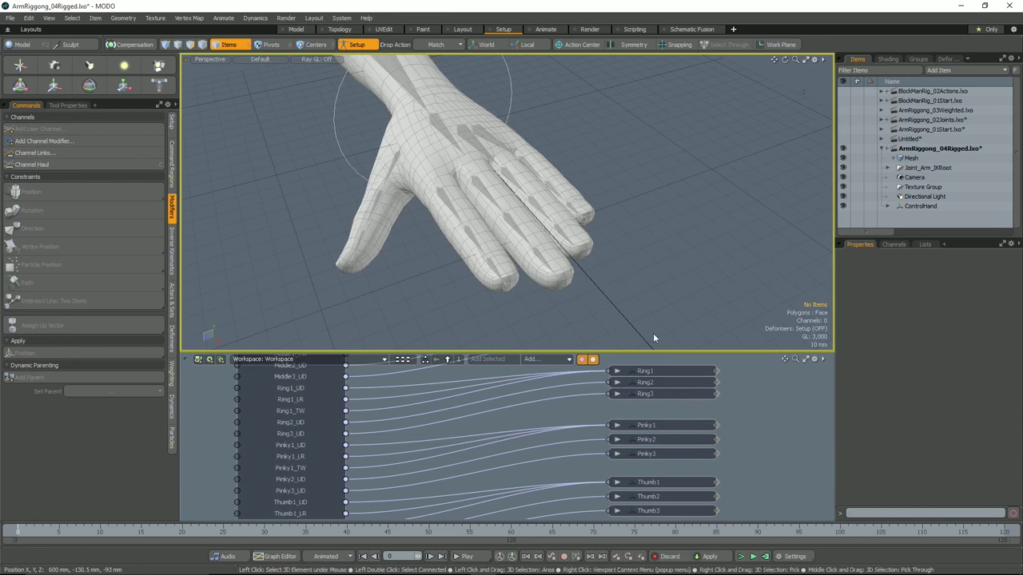
Relink Pinky2_UD and Pinky3_UD to Rotation X of Pinky2 and Pinky3, and stack the collapsed nodes below Pinky1.
{"action": "left_click", "coordinate": [617, 454]}
{"action": "left_click", "coordinate": [617, 439]}
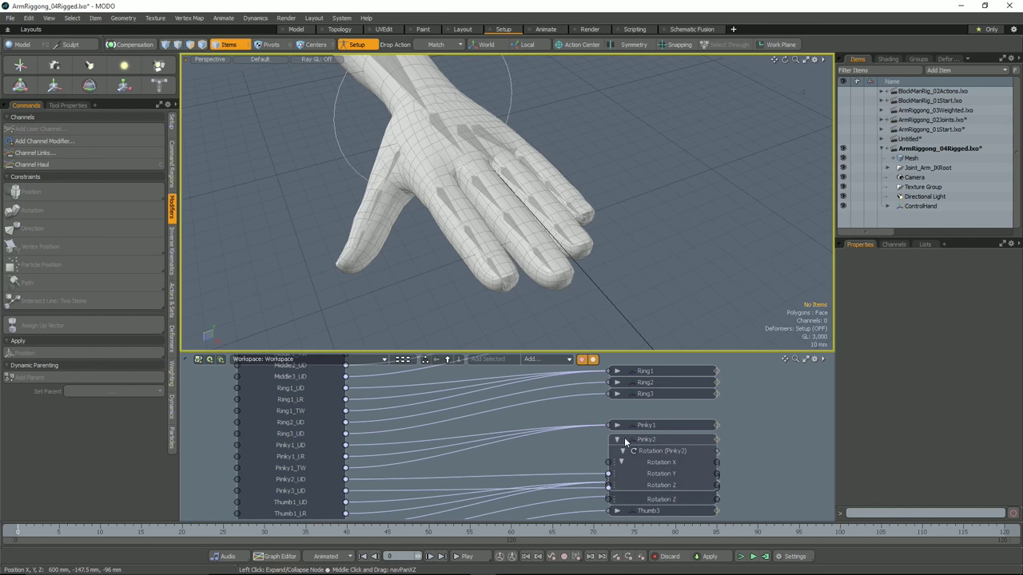
{"action": "left_click_drag", "start_coordinate": [655, 440], "coordinate": [783, 394]}
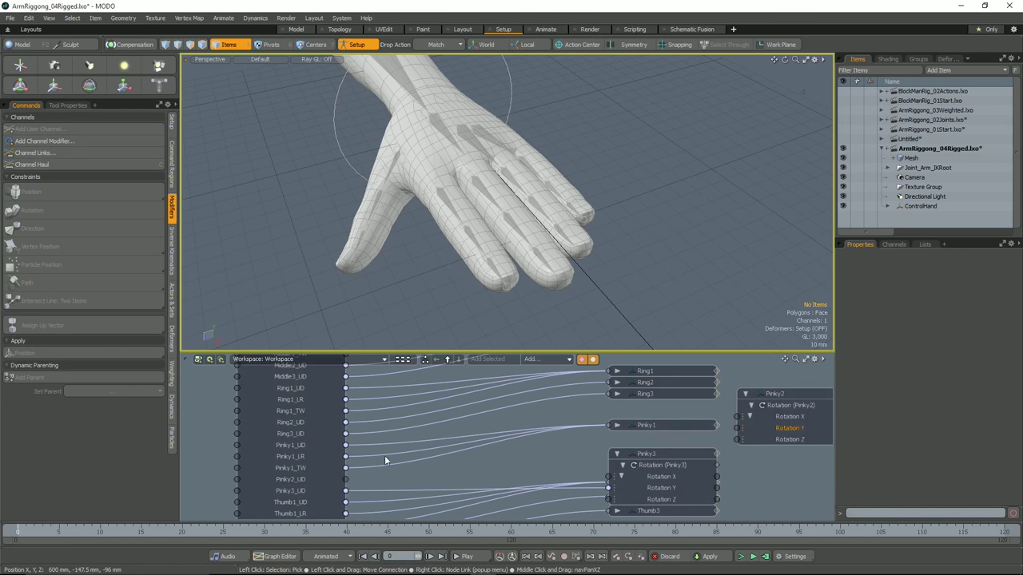
{"action": "left_click_drag", "start_coordinate": [346, 479], "coordinate": [736, 441]}
{"action": "left_click", "coordinate": [745, 393]}
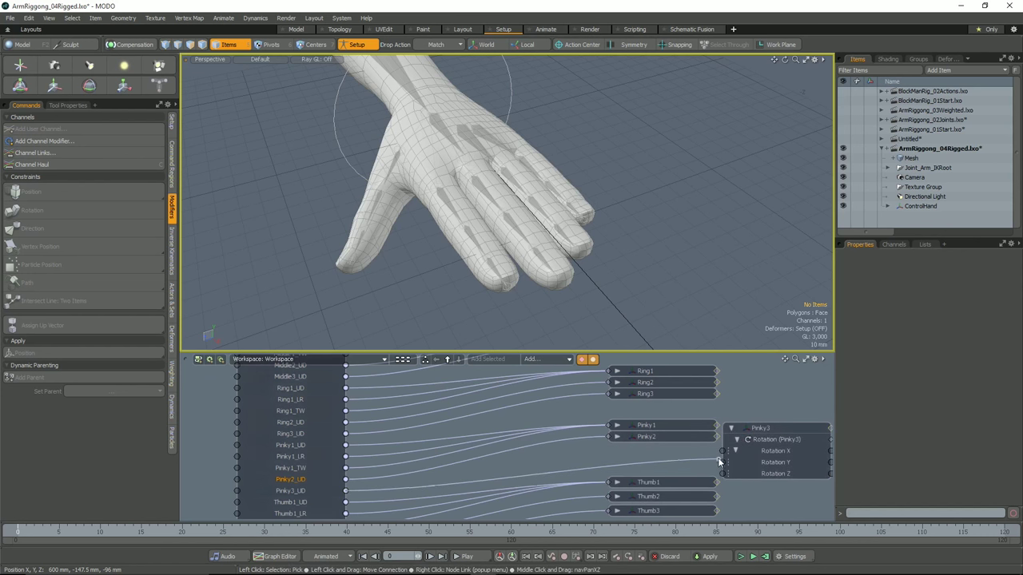
{"action": "left_click", "coordinate": [730, 428]}
{"action": "left_click_drag", "start_coordinate": [731, 432], "coordinate": [637, 452]}
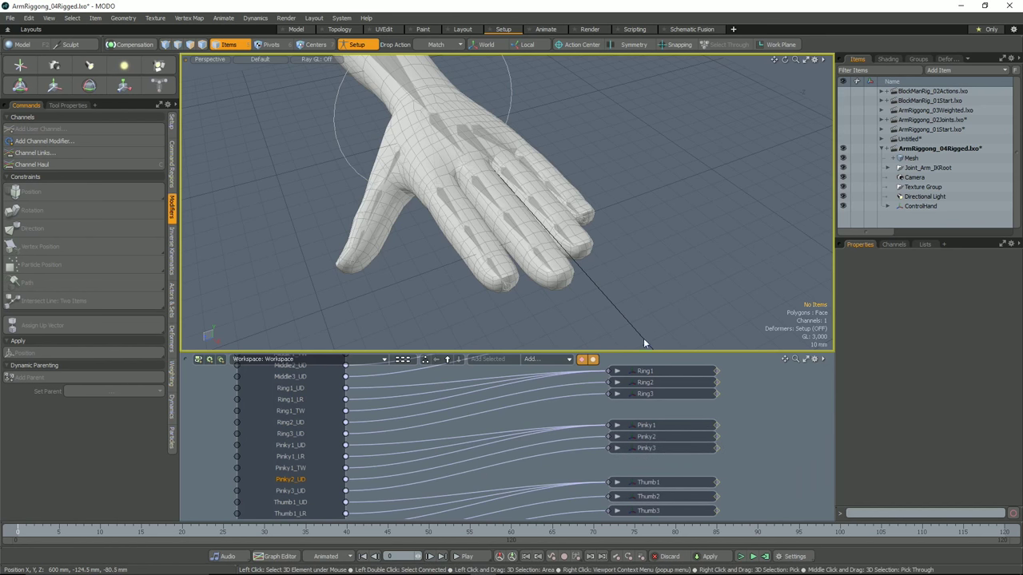
Expand Thumb2 and Thumb3 and reroute the Thumb2_UD and Thumb3_UD links from Rotation Y to Rotation X.
{"action": "left_click_drag", "start_coordinate": [731, 460], "coordinate": [707, 389], "text": "alt"}
{"action": "left_click", "coordinate": [592, 442]}
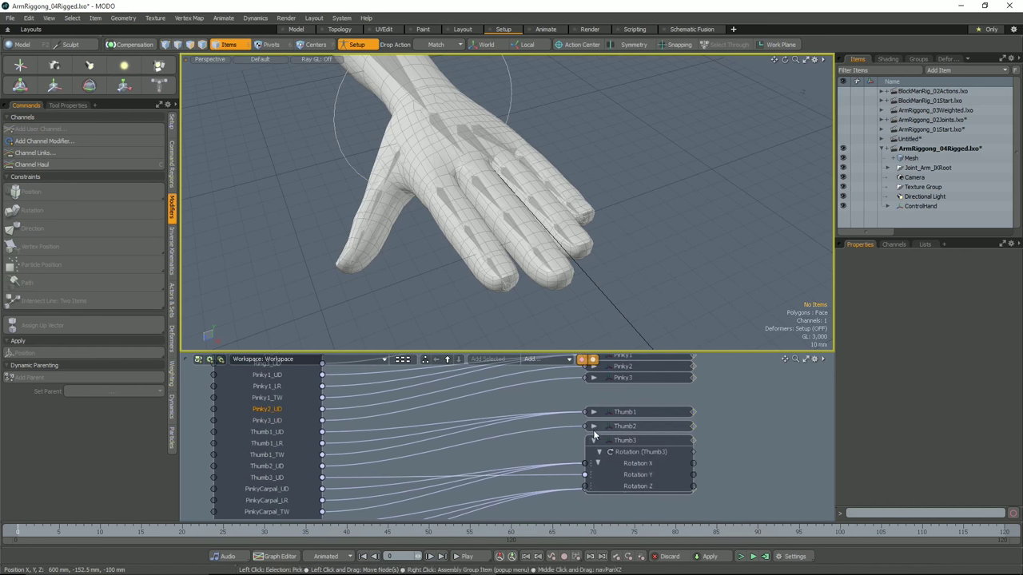
{"action": "left_click", "coordinate": [593, 428]}
{"action": "left_click_drag", "start_coordinate": [638, 424], "coordinate": [772, 373]}
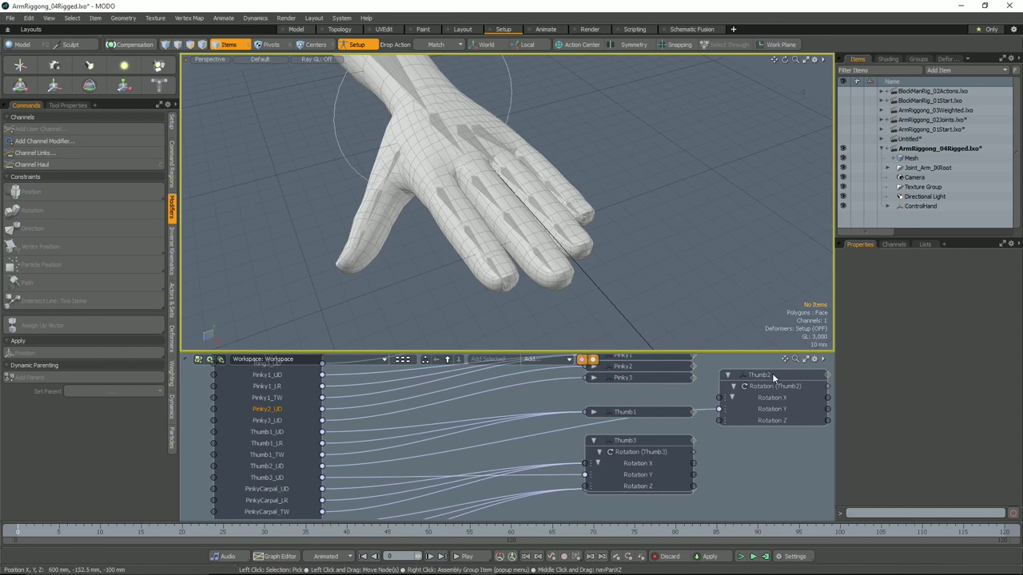
{"action": "left_click_drag", "start_coordinate": [640, 441], "coordinate": [771, 433]}
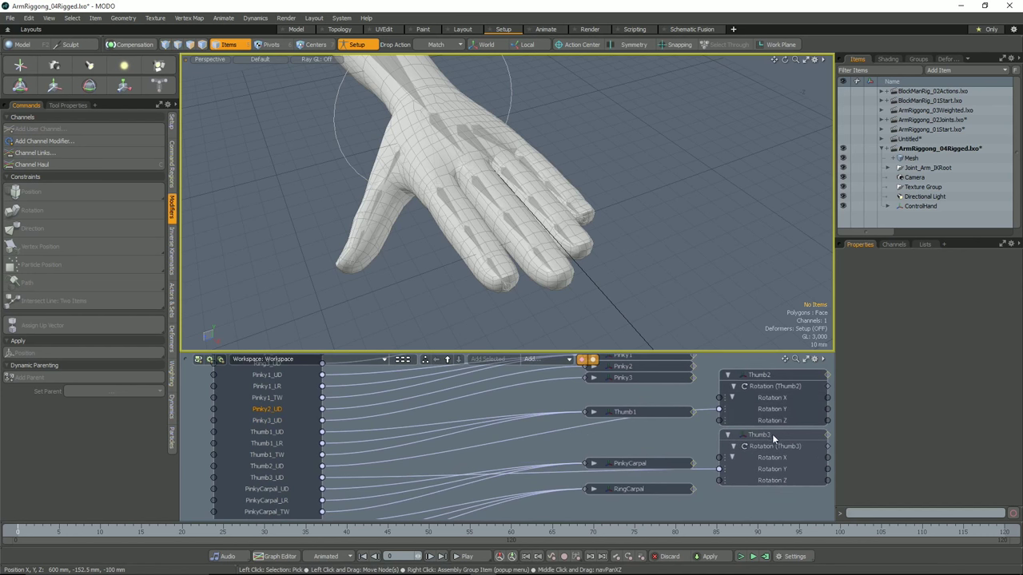
{"action": "left_click_drag", "start_coordinate": [719, 469], "coordinate": [719, 457]}
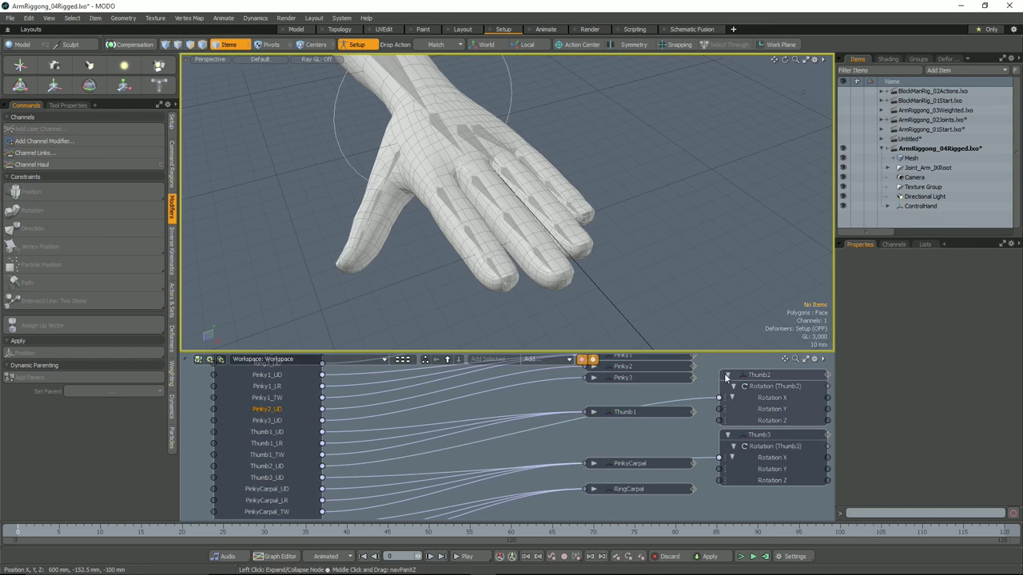
Collapse the Thumb2 and Thumb3 nodes and return them to their place below Thumb1.
{"action": "left_click", "coordinate": [727, 375]}
{"action": "left_click", "coordinate": [727, 435]}
{"action": "left_click_drag", "start_coordinate": [750, 375], "coordinate": [614, 423]}
{"action": "left_click_drag", "start_coordinate": [732, 433], "coordinate": [601, 435]}
Reroute the Middle3_UD and Middle2_UD links from Rotation Y to Rotation X on the Middle3 and Middle2 nodes.
{"action": "scroll", "coordinate": [638, 450], "scroll_direction": "up", "scroll_amount": 5}
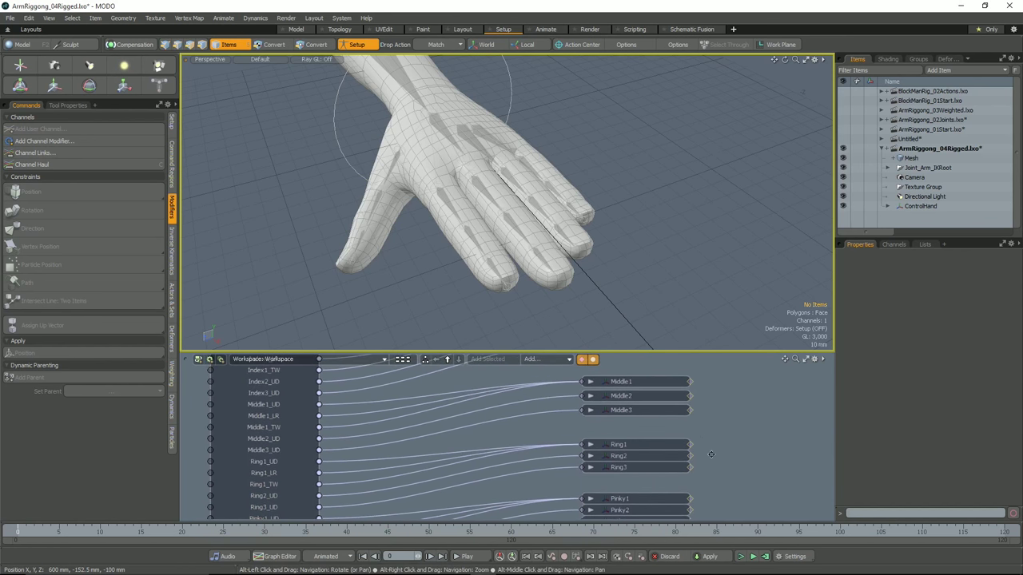
{"action": "left_click", "coordinate": [591, 449]}
{"action": "left_click_drag", "start_coordinate": [607, 453], "coordinate": [758, 437]}
{"action": "left_click_drag", "start_coordinate": [728, 468], "coordinate": [727, 457]}
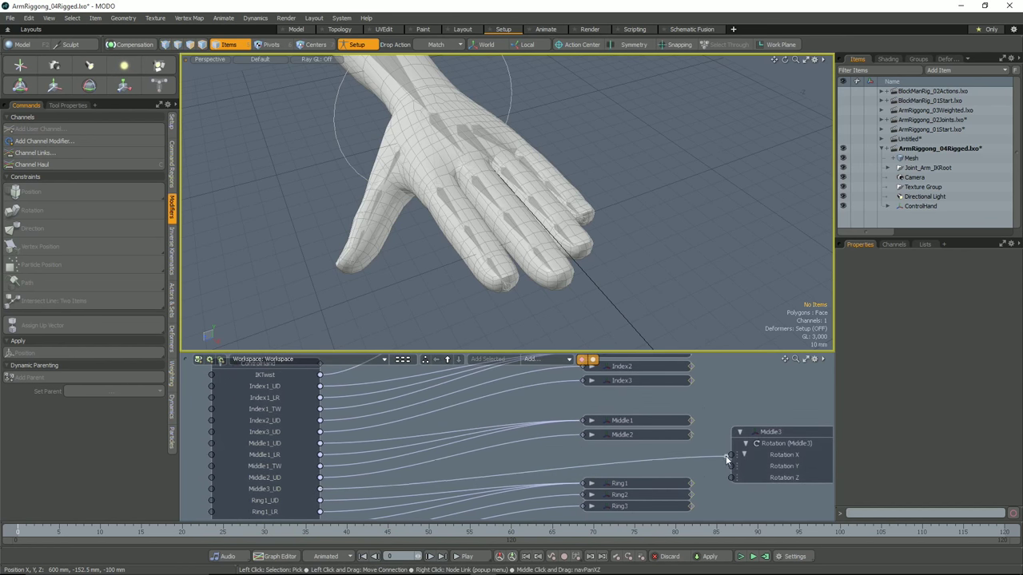
{"action": "left_click", "coordinate": [591, 435]}
{"action": "left_click", "coordinate": [596, 446]}
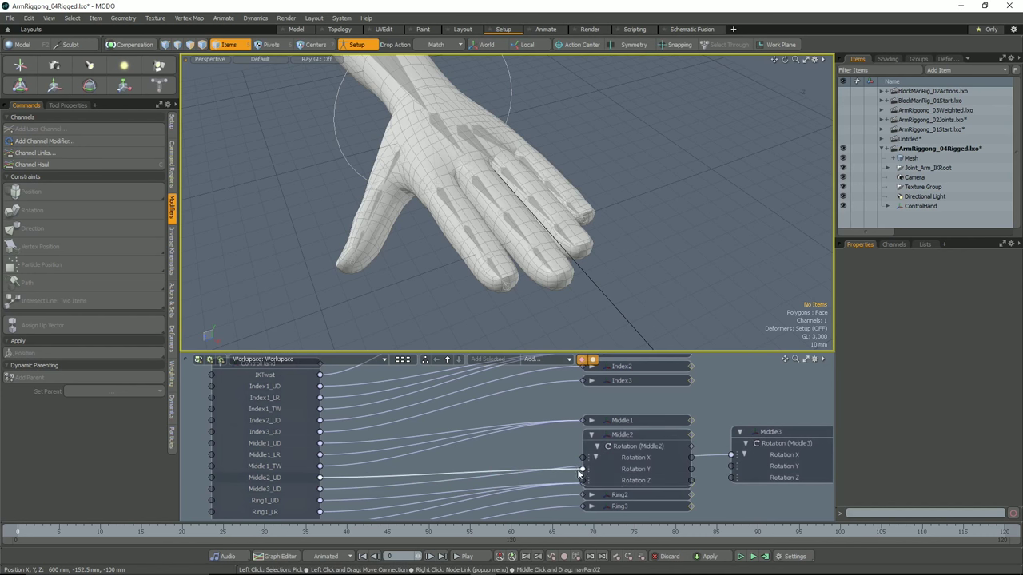
{"action": "left_click_drag", "start_coordinate": [582, 469], "coordinate": [582, 458]}
{"action": "left_click", "coordinate": [591, 434]}
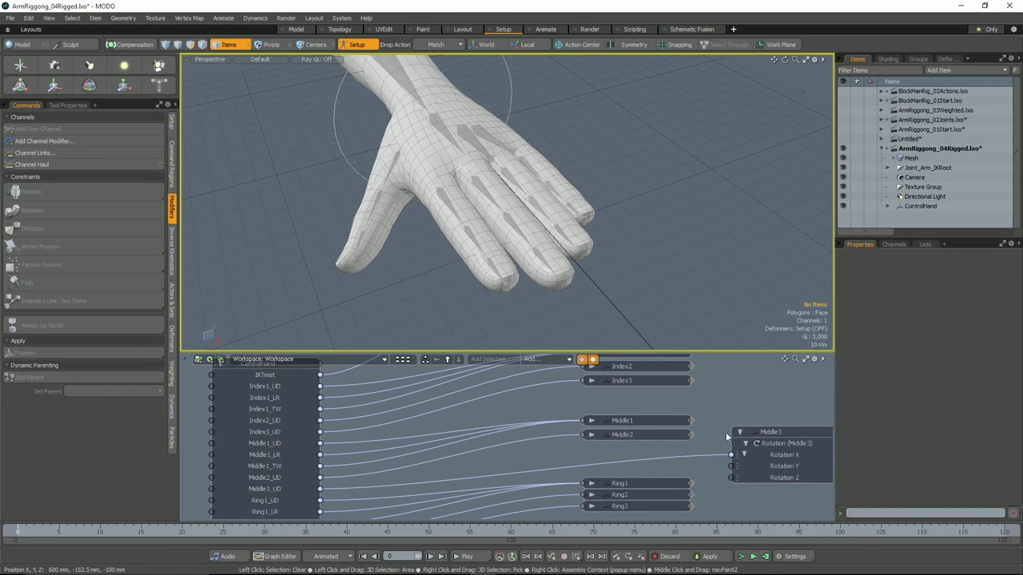
Collapse the Middle3 node and stack it below Middle2 under Middle1.
{"action": "left_click", "coordinate": [740, 432]}
{"action": "left_click_drag", "start_coordinate": [749, 433], "coordinate": [616, 420]}
{"action": "left_click", "coordinate": [591, 420]}
{"action": "left_click", "coordinate": [596, 431]}
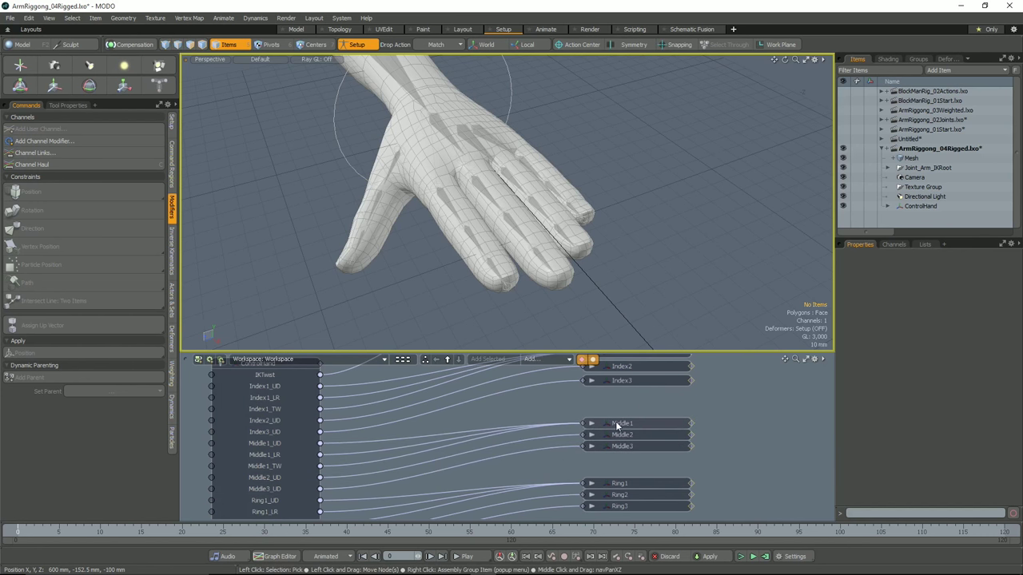
With Setup mode off, show ControlHand's Channel Haul sliders in the maximized 3D view.
{"action": "left_click_drag", "start_coordinate": [631, 264], "coordinate": [653, 272], "text": "alt"}
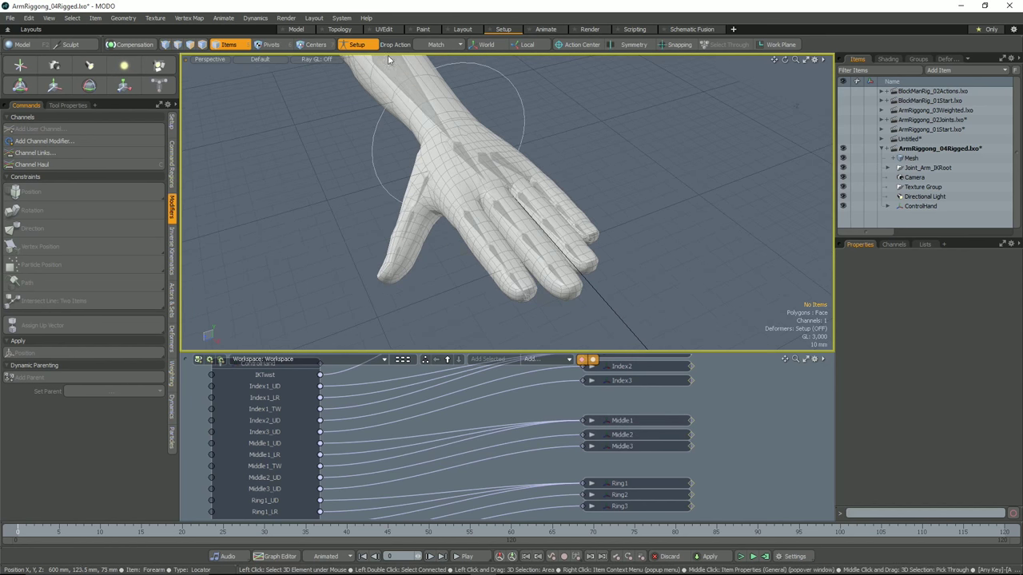
{"action": "left_click", "coordinate": [468, 64]}
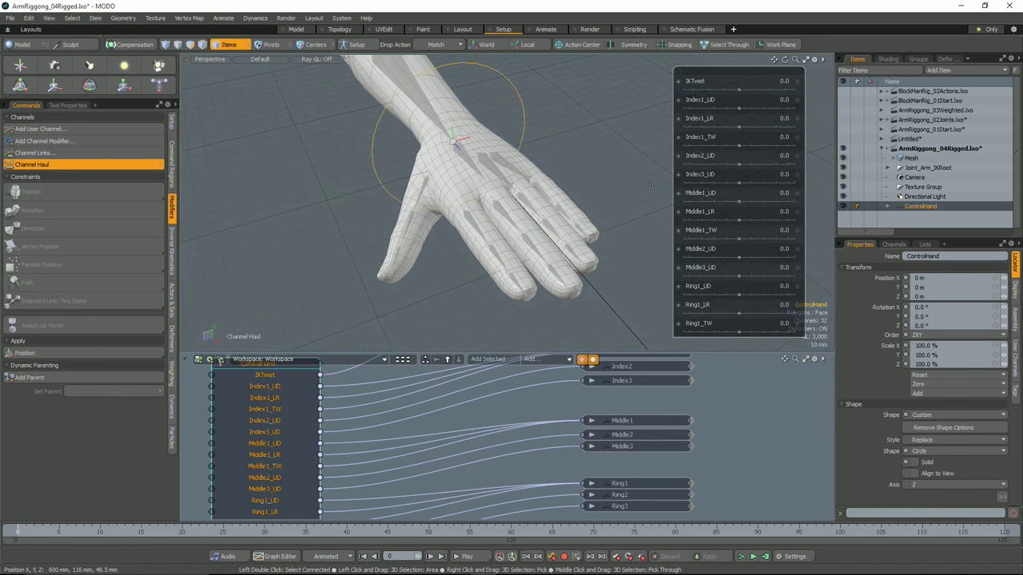
{"action": "key", "text": "0"}
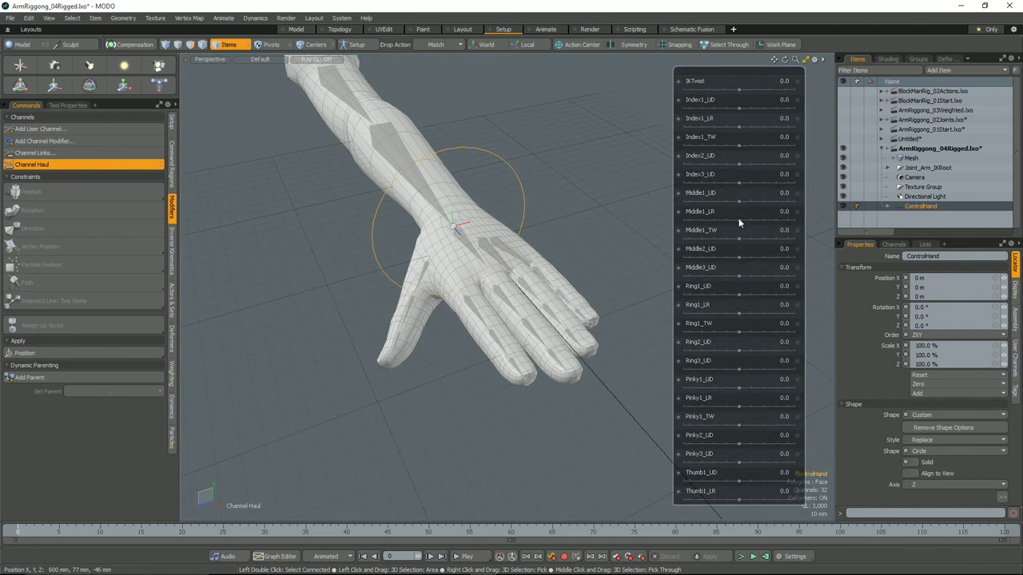
Try out the Middle2, Ring2, Ring3, Pinky2 and Pinky3 up-down sliders, undoing each change.
{"action": "mouse_move", "coordinate": [738, 254]}
{"action": "left_mouse_down"}
{"action": "mouse_move", "coordinate": [719, 256]}
{"action": "mouse_move", "coordinate": [743, 265]}
{"action": "left_mouse_up"}
{"action": "key", "text": "ctrl+z"}
{"action": "left_click_drag", "start_coordinate": [740, 345], "coordinate": [735, 345]}
{"action": "key", "text": "ctrl+z"}
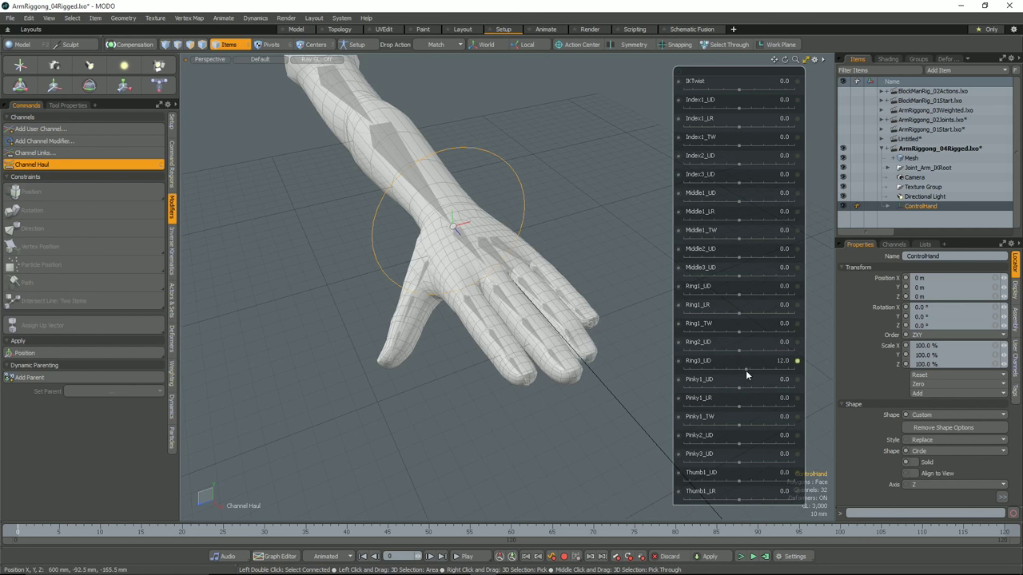
{"action": "key", "text": "ctrl+z"}
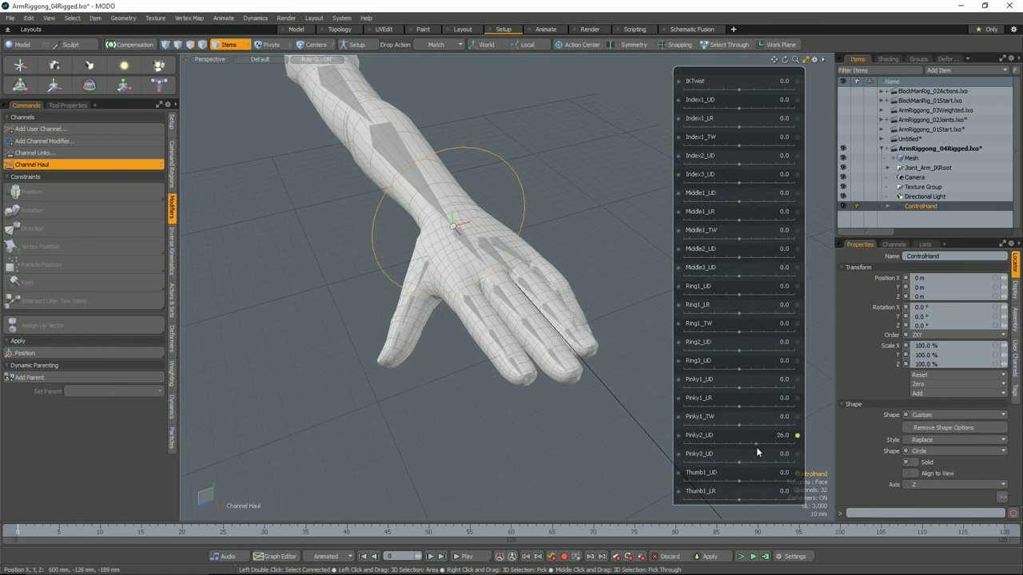
{"action": "key", "text": "ctrl+z"}
{"action": "left_click_drag", "start_coordinate": [740, 457], "coordinate": [757, 457]}
{"action": "key", "text": "ctrl+z"}
{"action": "left_click_drag", "start_coordinate": [559, 351], "coordinate": [579, 304], "text": "alt"}
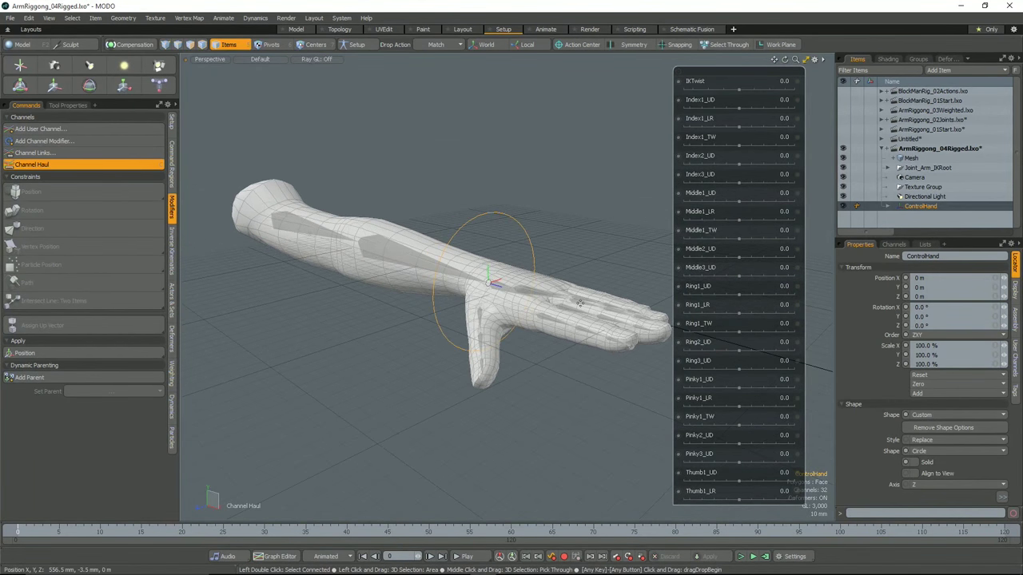
Move ControlHand to about -98 mm in X, rotate it 51° about X, and reactivate Channel Haul.
{"action": "left_click_drag", "start_coordinate": [477, 187], "coordinate": [512, 191], "text": "alt"}
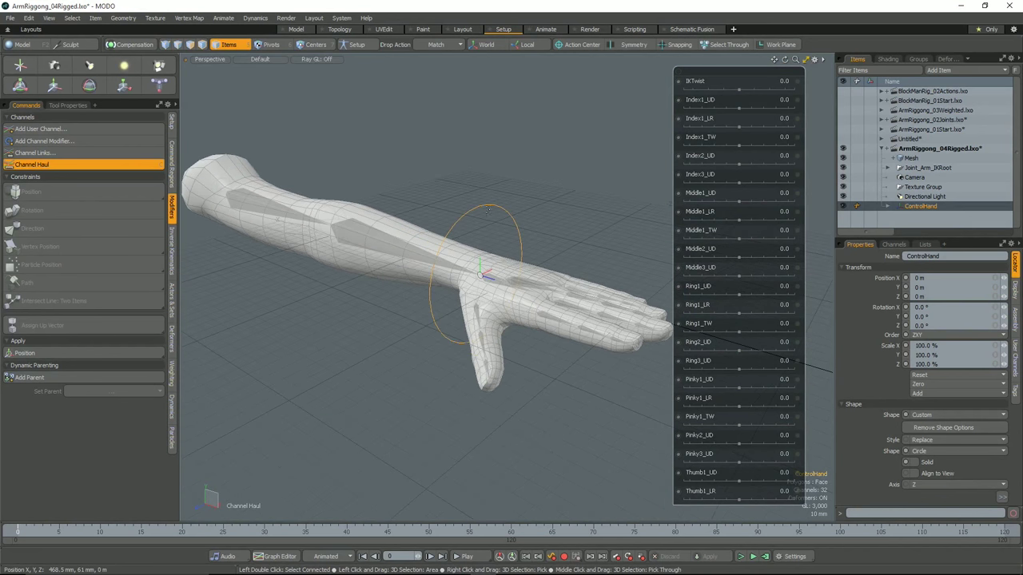
{"action": "key", "text": "w"}
{"action": "left_click_drag", "start_coordinate": [508, 288], "coordinate": [584, 251]}
{"action": "key", "text": "e"}
{"action": "key", "text": "q"}
{"action": "key", "text": "c"}
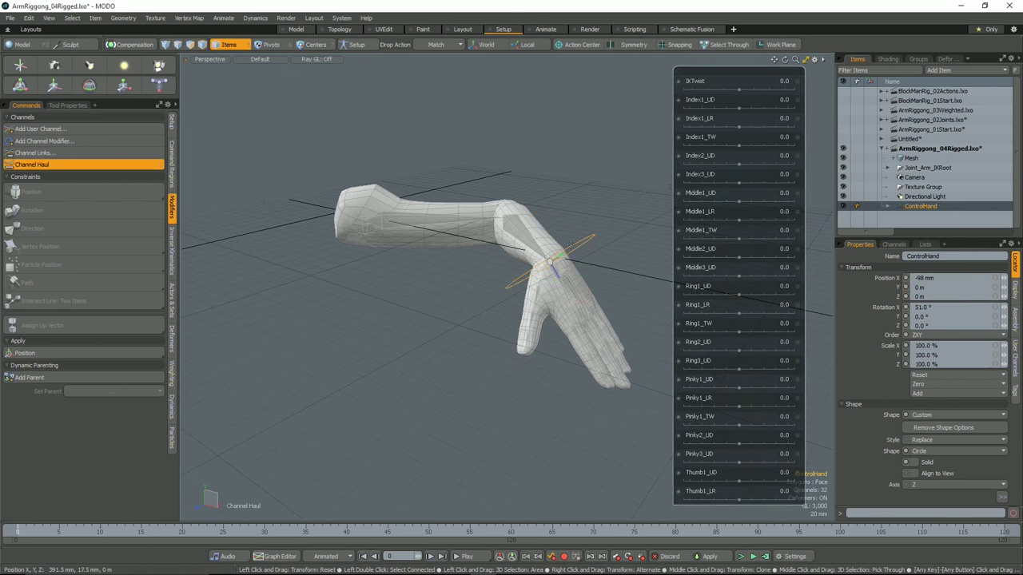
Set the IKTwist slider to -40, and try out Middle1_TW at -79 before undoing that twist.
{"action": "mouse_move", "coordinate": [739, 89]}
{"action": "left_mouse_down"}
{"action": "mouse_move", "coordinate": [716, 89]}
{"action": "mouse_move", "coordinate": [726, 91]}
{"action": "left_mouse_up"}
{"action": "left_click_drag", "start_coordinate": [615, 200], "coordinate": [735, 269], "text": "alt"}
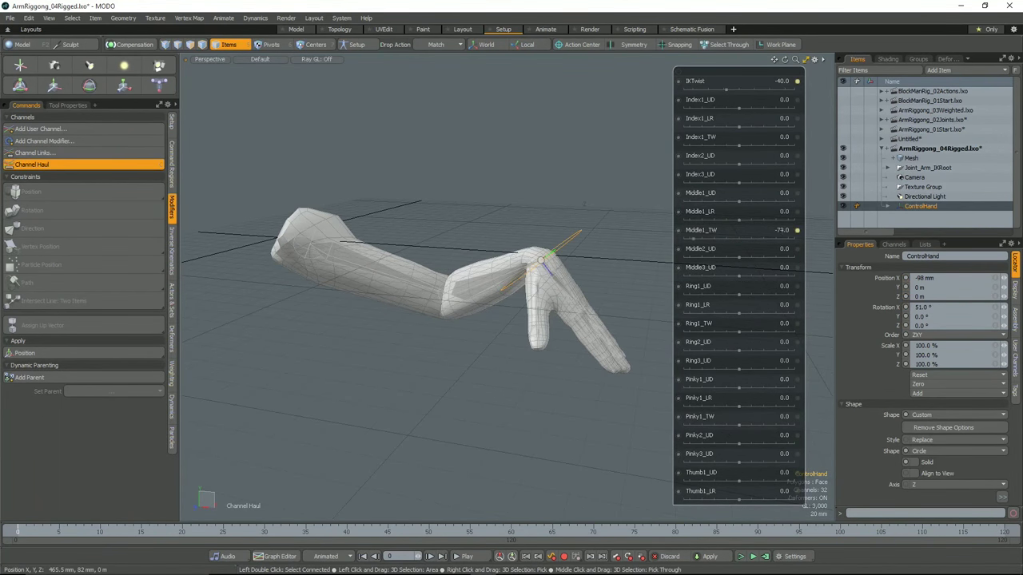
{"action": "key", "text": "ctrl+z"}
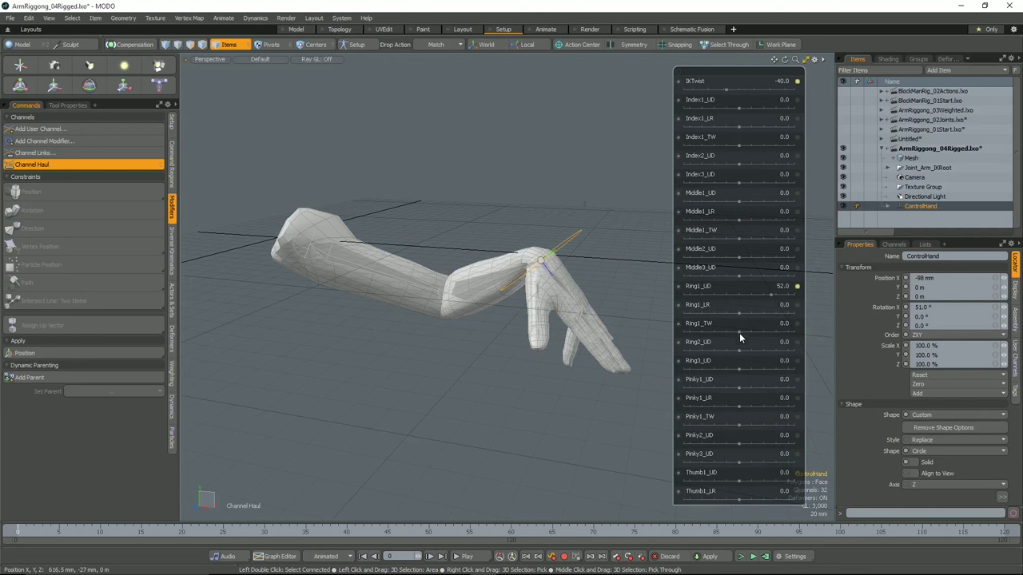
Curl ControlHand's ring finger by setting Ring2_UD to 24 and Ring3_UD to 46, with Ring1_TW at 2.
{"action": "left_click_drag", "start_coordinate": [738, 351], "coordinate": [767, 369]}
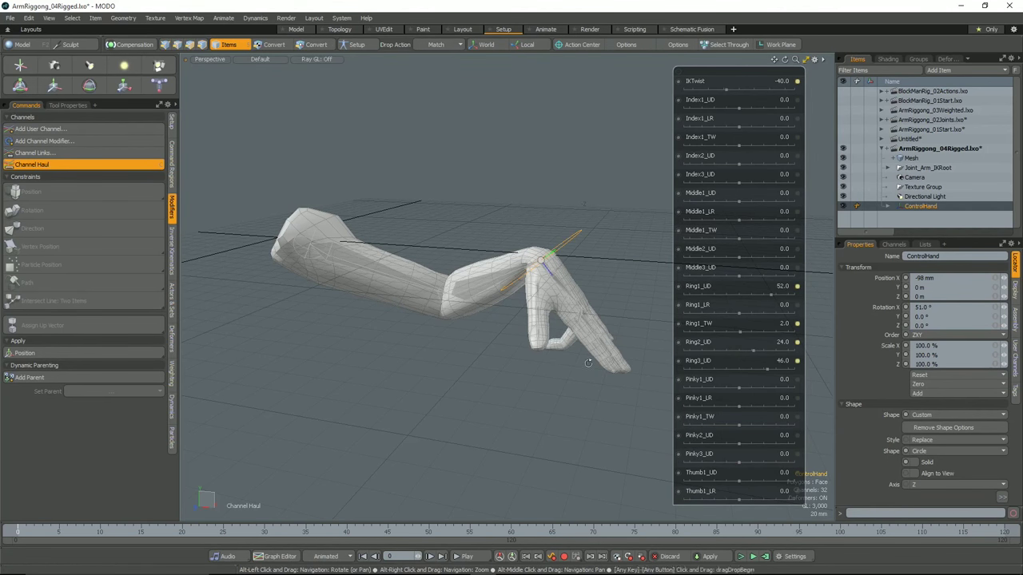
{"action": "left_click_drag", "start_coordinate": [383, 324], "coordinate": [467, 334], "text": "alt"}
{"action": "scroll", "coordinate": [717, 323], "scroll_direction": "down", "scroll_amount": 5}
{"action": "scroll", "coordinate": [717, 323], "scroll_direction": "up", "scroll_amount": 5}
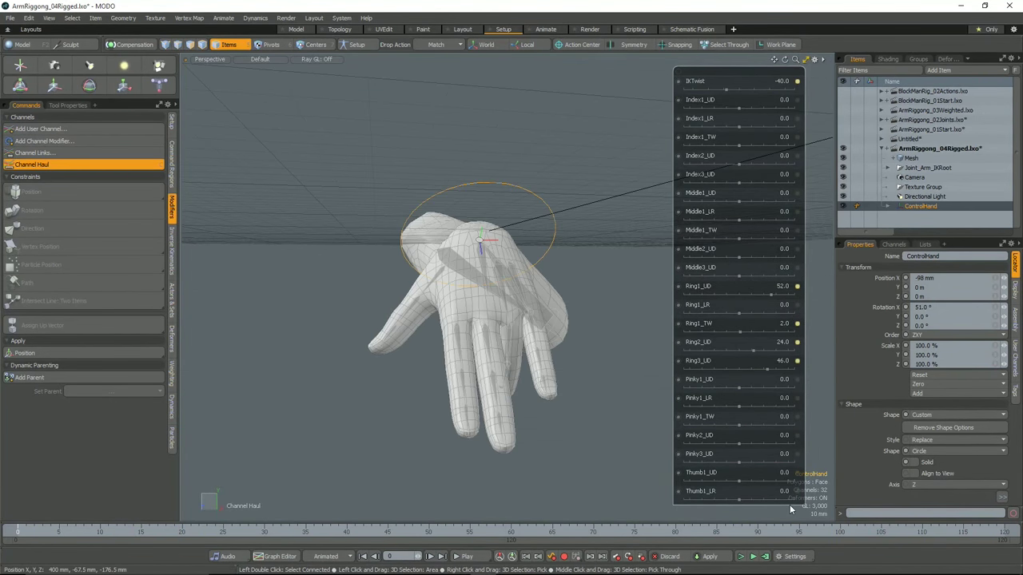
{"action": "left_click_drag", "start_coordinate": [753, 72], "coordinate": [745, 71]}
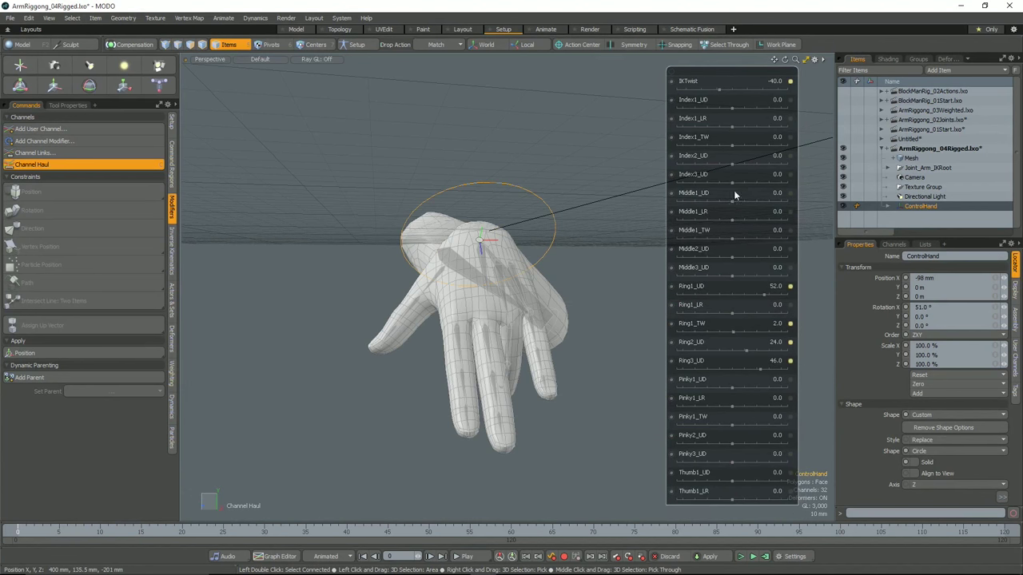
Set ControlHand's user channels PinkyCarpal_LR to 9.77 and RingCarpal_LR to 8.39.
{"action": "left_click", "coordinate": [1015, 358]}
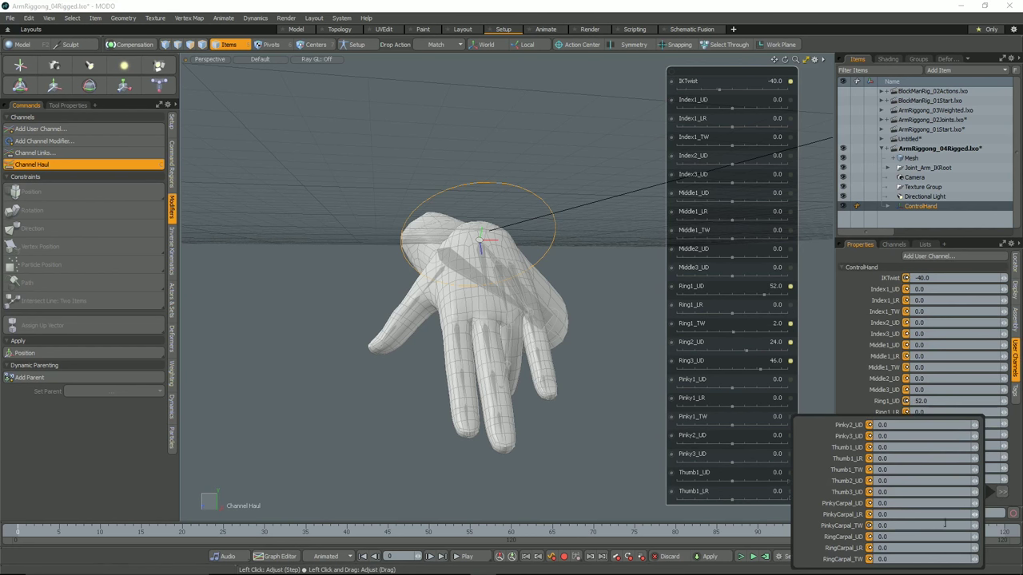
{"action": "left_click_drag", "start_coordinate": [946, 525], "coordinate": [944, 527]}
{"action": "left_click_drag", "start_coordinate": [976, 520], "coordinate": [976, 520]}
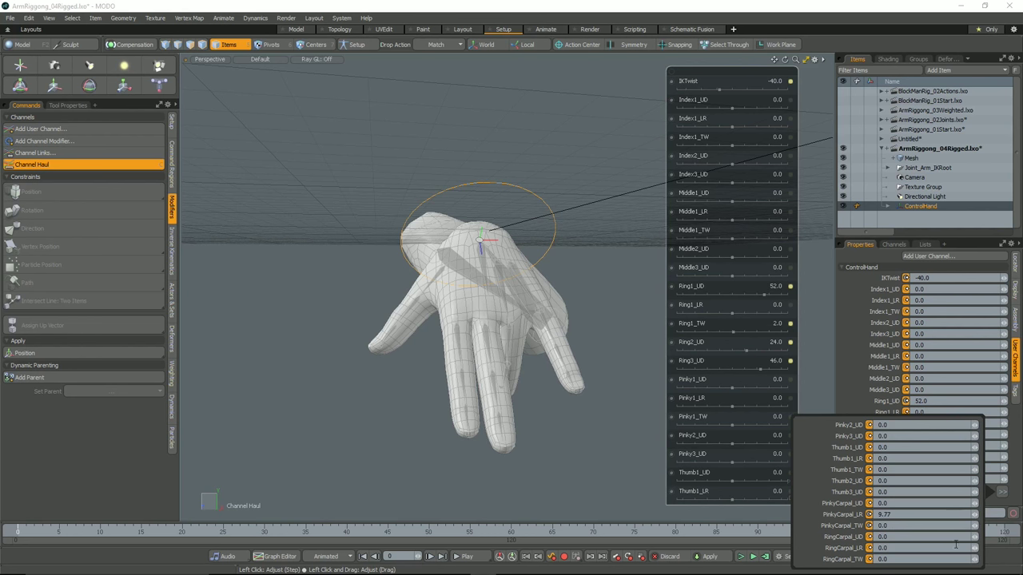
{"action": "left_click_drag", "start_coordinate": [973, 551], "coordinate": [976, 551]}
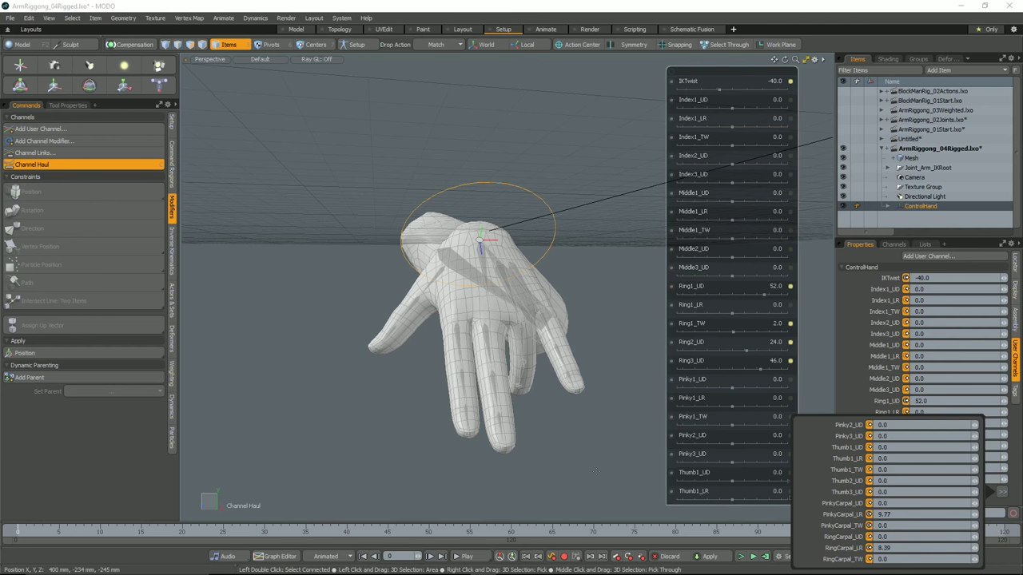
{"action": "left_click_drag", "start_coordinate": [513, 458], "coordinate": [612, 446], "text": "alt"}
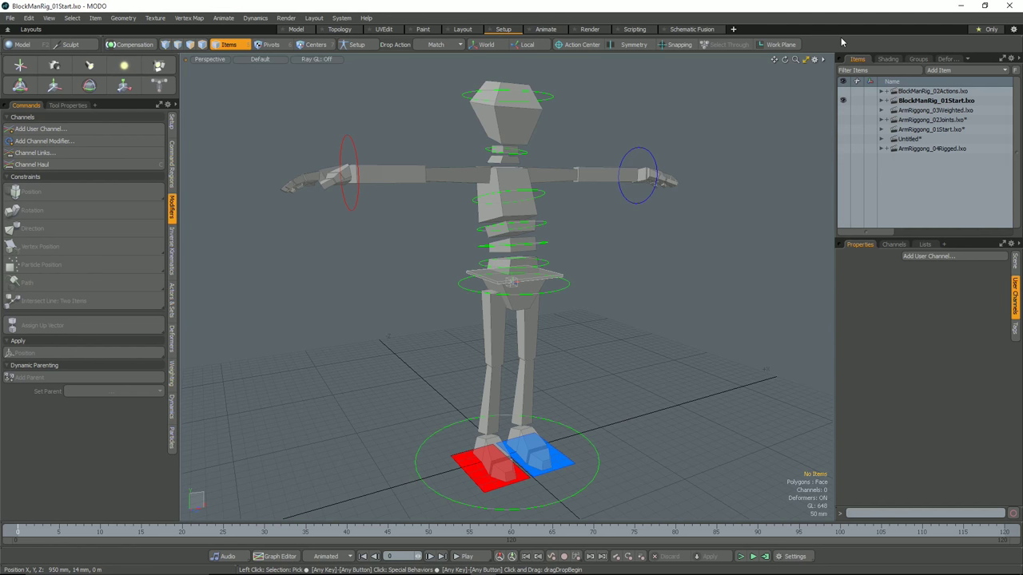
In the BlockManRig_01Start scene, examine the Channel Haul sliders of ControlHand_L and ControlFoot_L.
{"action": "left_click_drag", "start_coordinate": [647, 260], "coordinate": [586, 260], "text": "alt"}
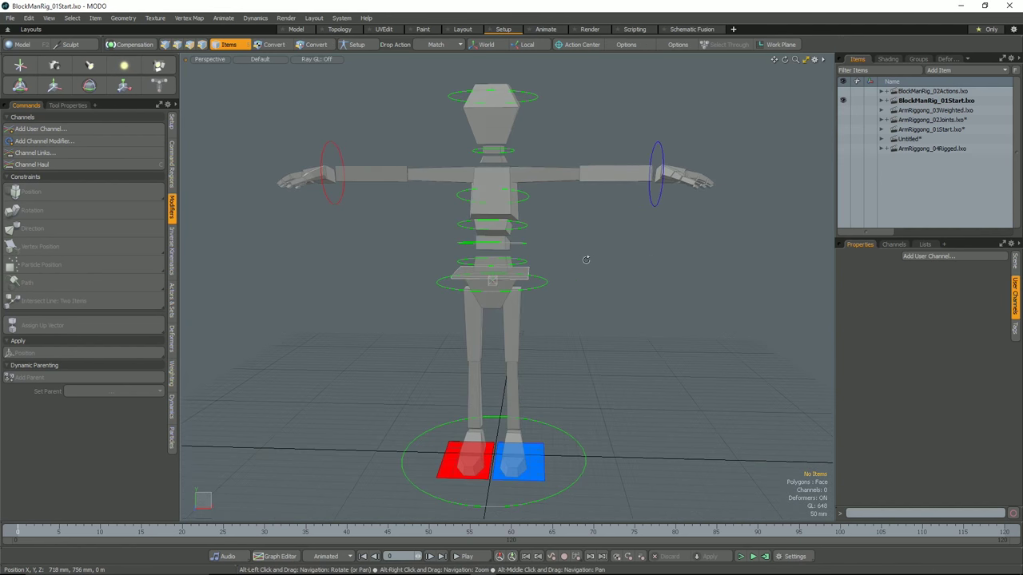
{"action": "left_click", "coordinate": [652, 205]}
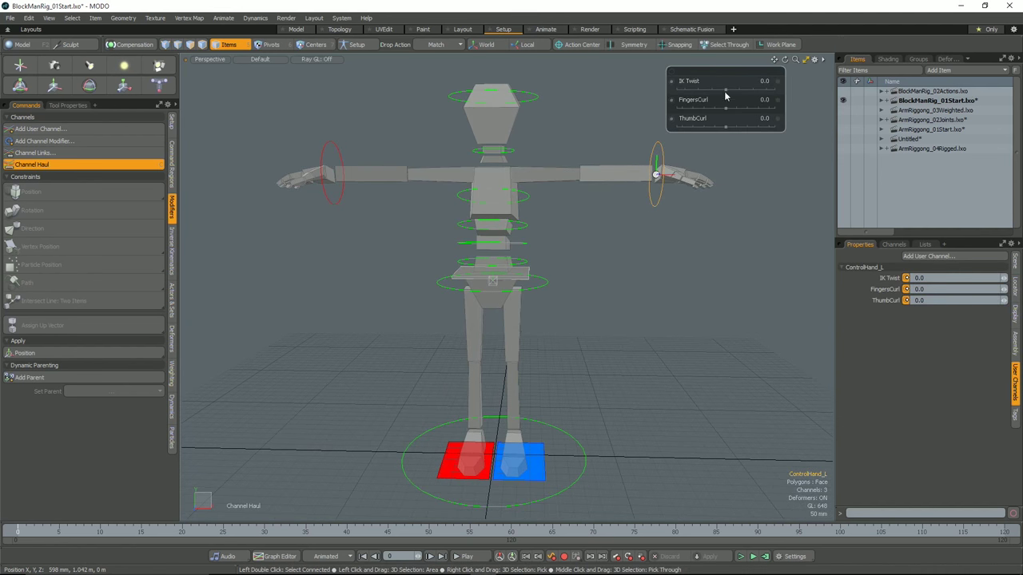
{"action": "key", "text": "q"}
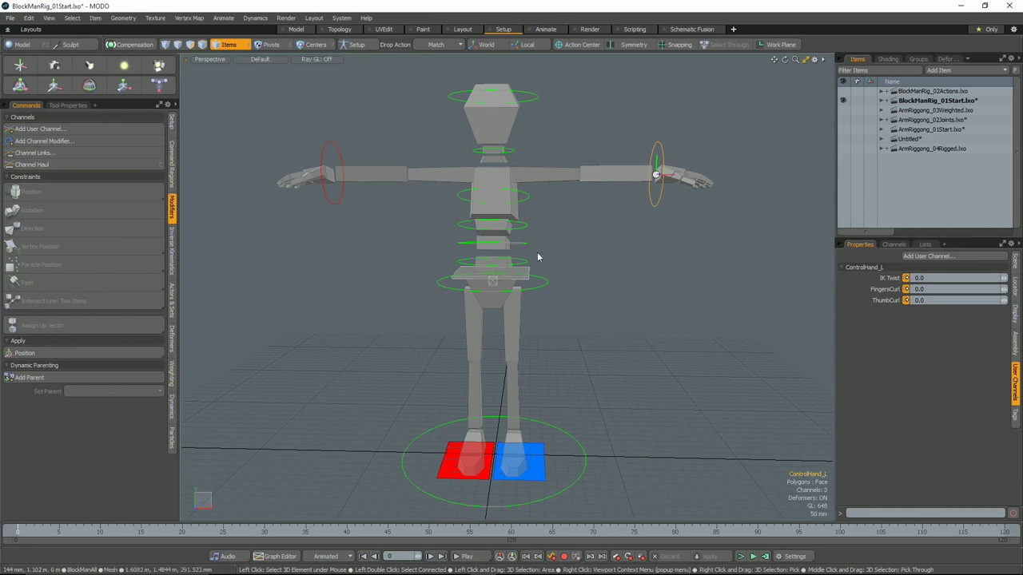
{"action": "key", "text": "q"}
{"action": "left_click", "coordinate": [540, 453]}
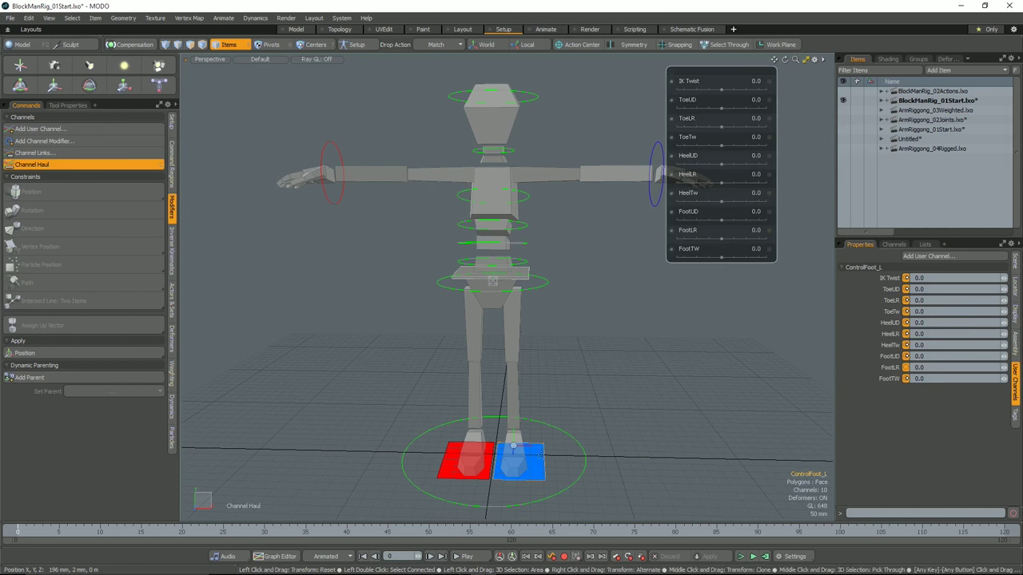
Try out ControlFoot_L's FootLR slider at 5 and its heel and toe sliders, undoing each change.
{"action": "left_click_drag", "start_coordinate": [722, 238], "coordinate": [724, 238]}
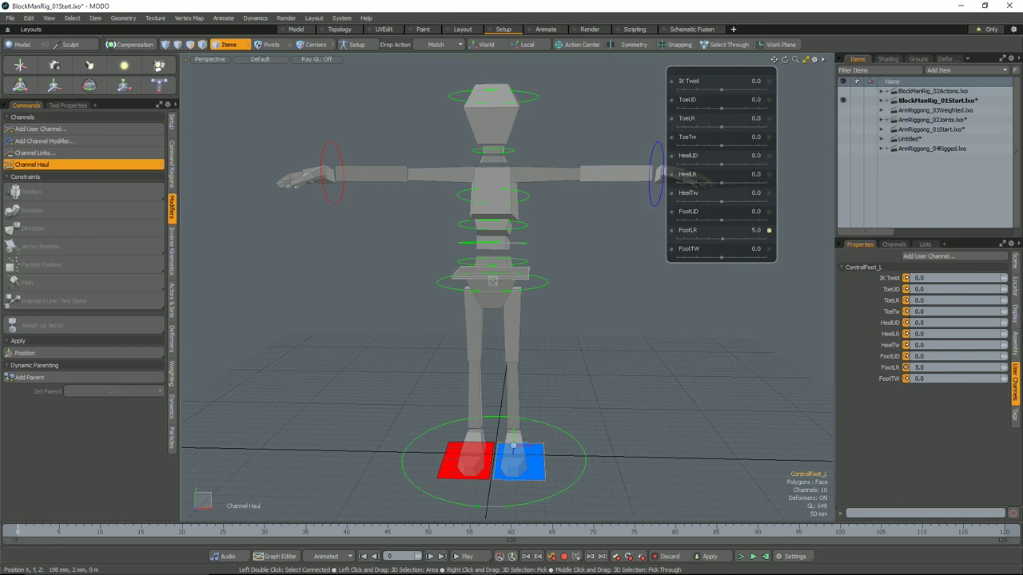
{"action": "key", "text": "ctrl+z"}
{"action": "left_click_drag", "start_coordinate": [723, 203], "coordinate": [724, 182]}
{"action": "key", "text": "ctrl+z"}
{"action": "key", "text": "ctrl+z"}
{"action": "left_click_drag", "start_coordinate": [721, 145], "coordinate": [727, 146]}
{"action": "key", "text": "ctrl+z"}
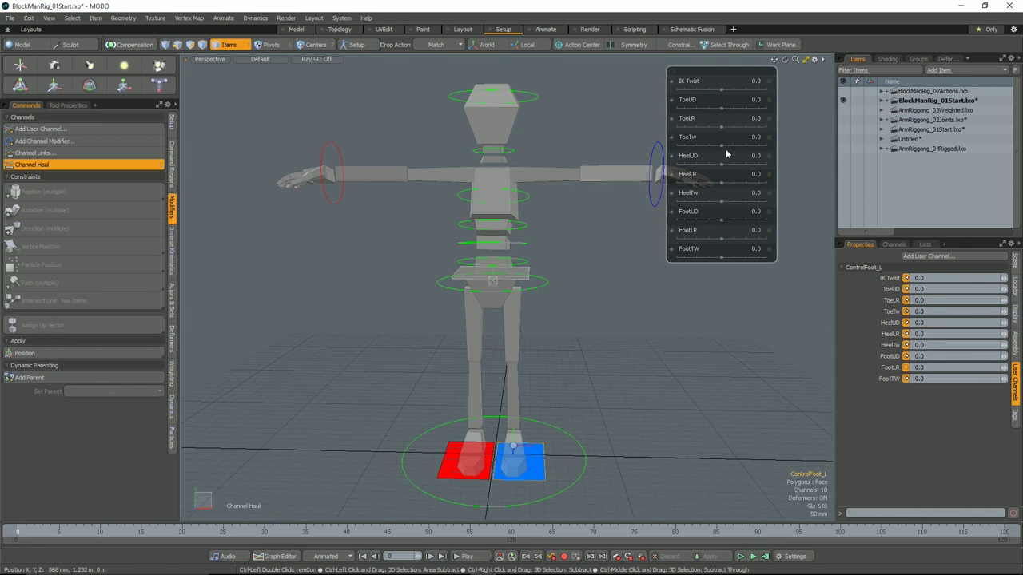
{"action": "left_click_drag", "start_coordinate": [721, 108], "coordinate": [734, 113]}
{"action": "key", "text": "ctrl+z"}
Switch to the Animate layout and leave Channel Haul.
{"action": "left_click_drag", "start_coordinate": [604, 320], "coordinate": [519, 332], "text": "alt"}
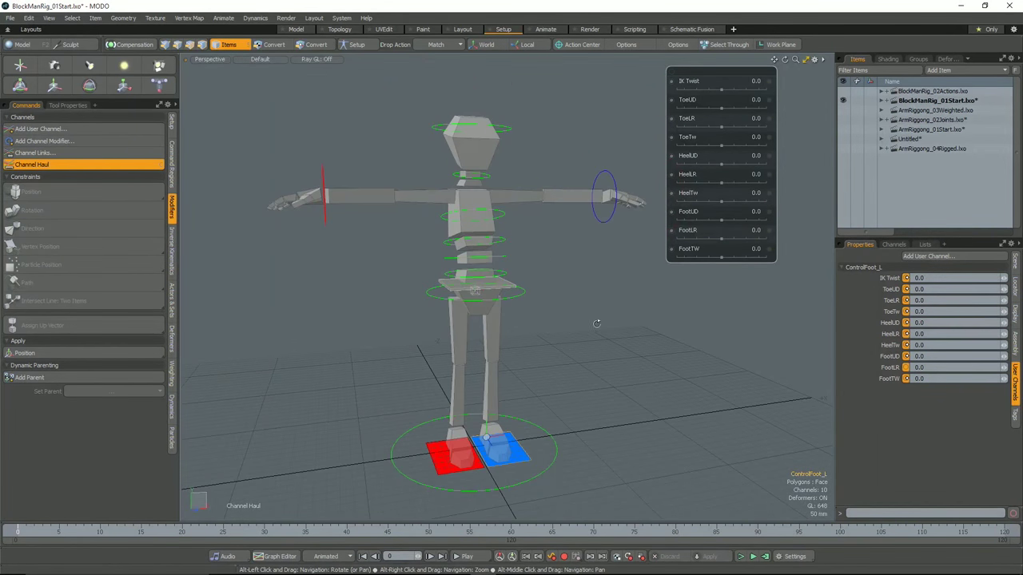
{"action": "left_click_drag", "start_coordinate": [596, 323], "coordinate": [512, 327], "text": "alt"}
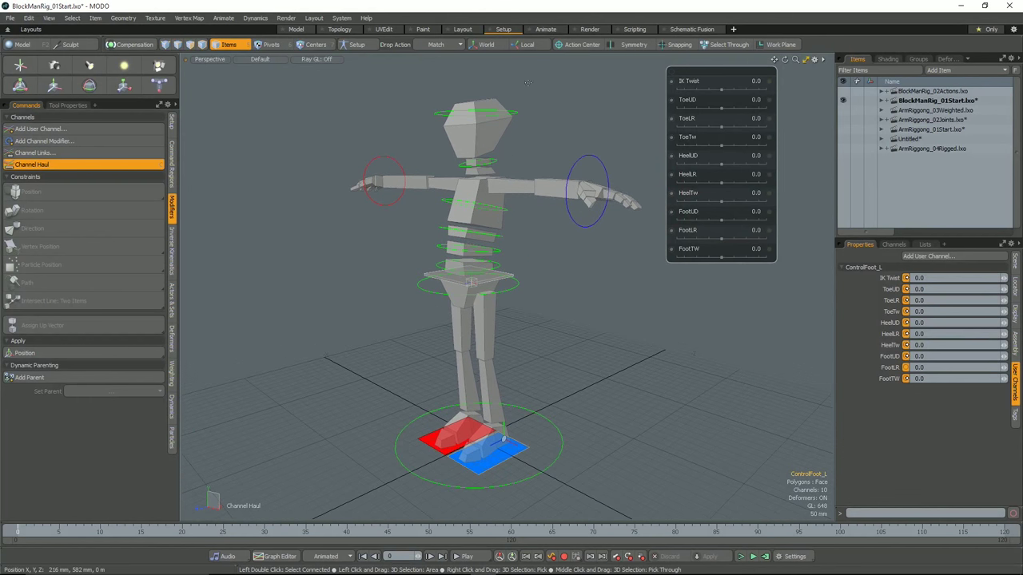
{"action": "left_click", "coordinate": [547, 30]}
{"action": "middle_click_drag", "start_coordinate": [607, 263], "coordinate": [552, 280], "text": "alt"}
{"action": "key", "text": "q"}
{"action": "right_click_drag", "start_coordinate": [552, 280], "coordinate": [575, 292], "text": "alt"}
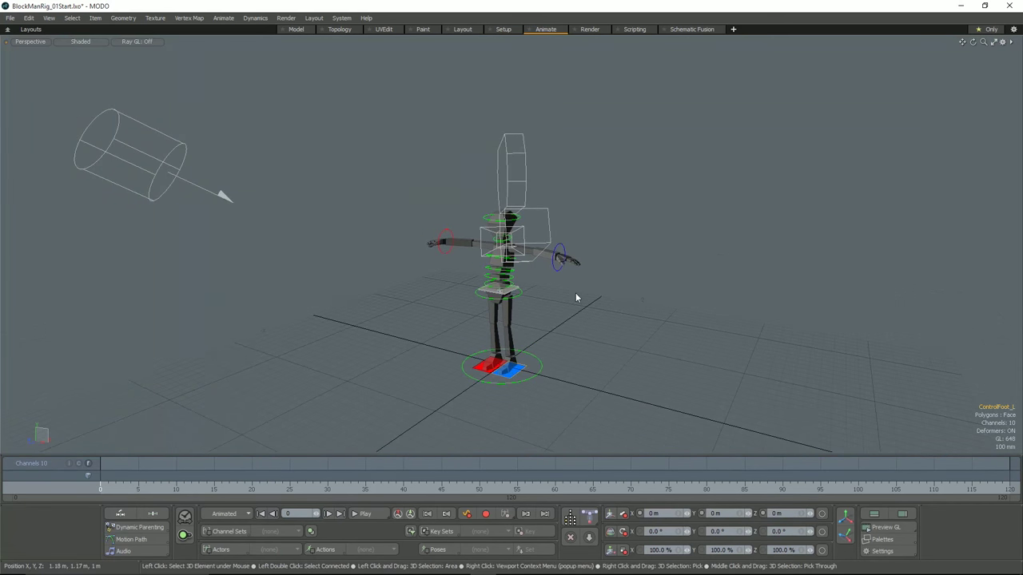
Hide lights and cameras in the 3D viewport, set its shading to Default, and frame the block man.
{"action": "key", "text": "o"}
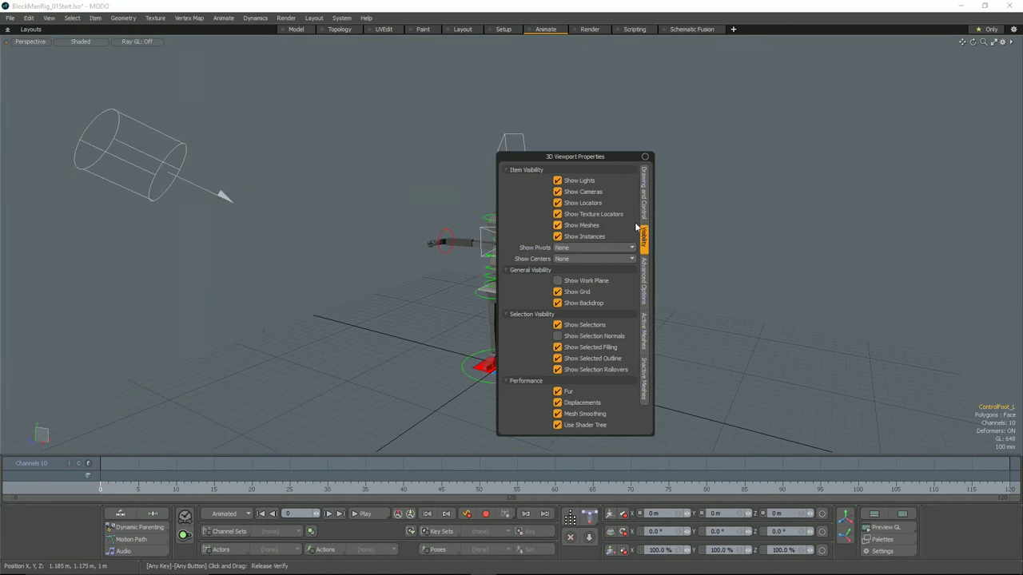
{"action": "left_click", "coordinate": [577, 182]}
{"action": "left_click", "coordinate": [576, 193]}
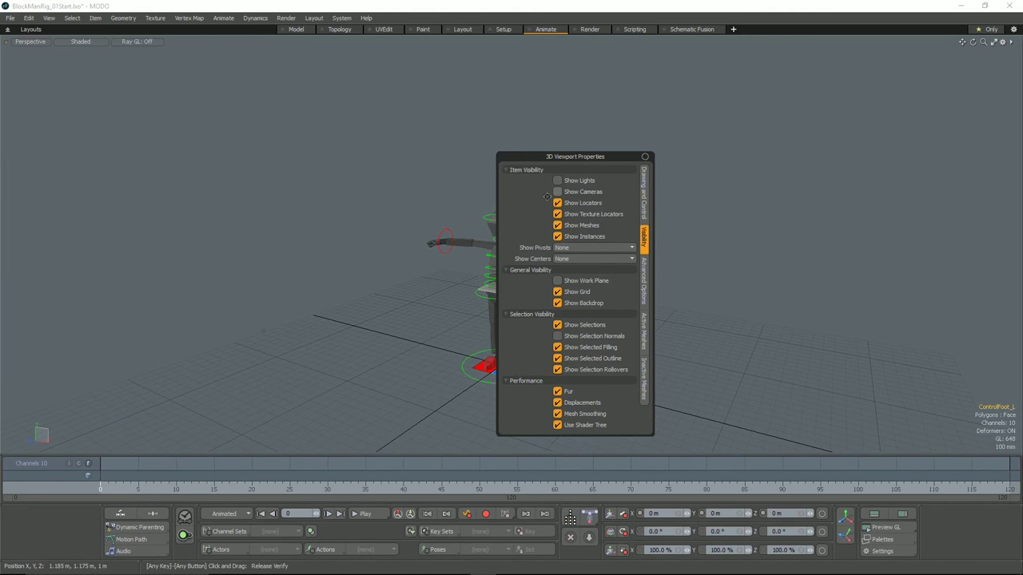
{"action": "left_click", "coordinate": [93, 42]}
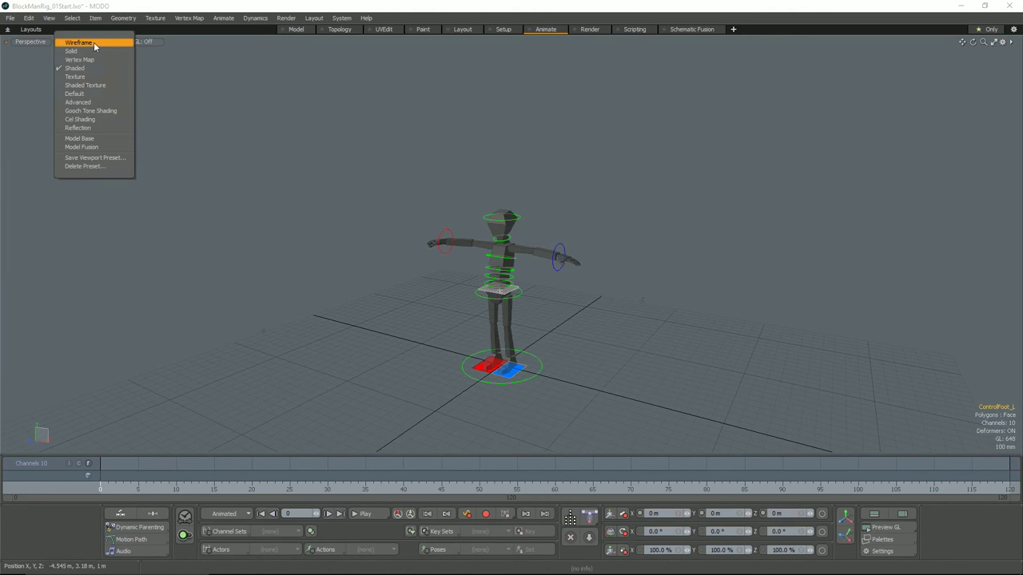
{"action": "left_click", "coordinate": [95, 87]}
{"action": "left_click_drag", "start_coordinate": [502, 261], "coordinate": [583, 261], "text": "alt"}
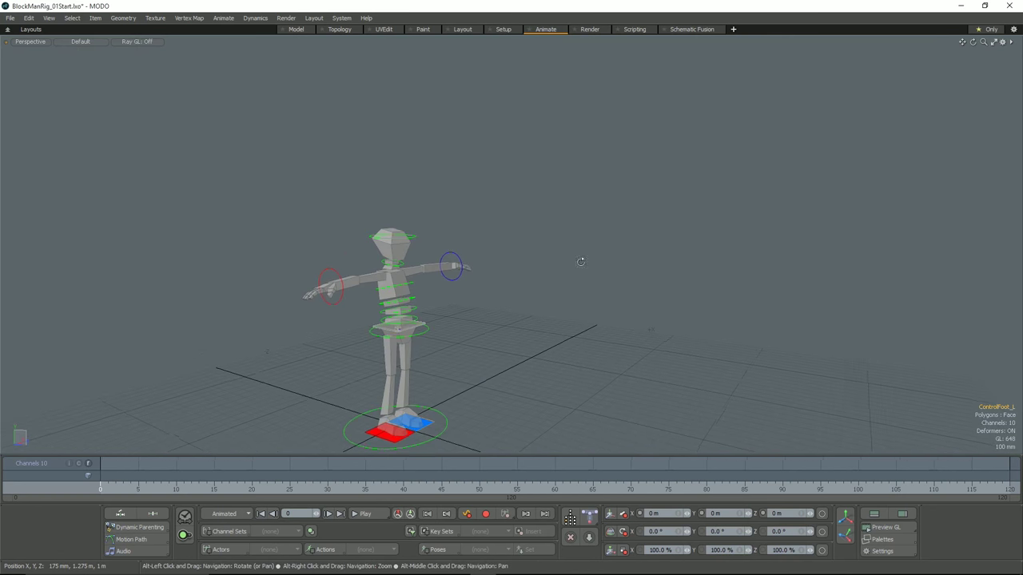
{"action": "middle_click_drag", "start_coordinate": [445, 274], "coordinate": [568, 210], "text": "alt"}
{"action": "right_click_drag", "start_coordinate": [543, 273], "coordinate": [598, 272], "text": "alt"}
{"action": "middle_click_drag", "start_coordinate": [592, 301], "coordinate": [599, 280], "text": "alt"}
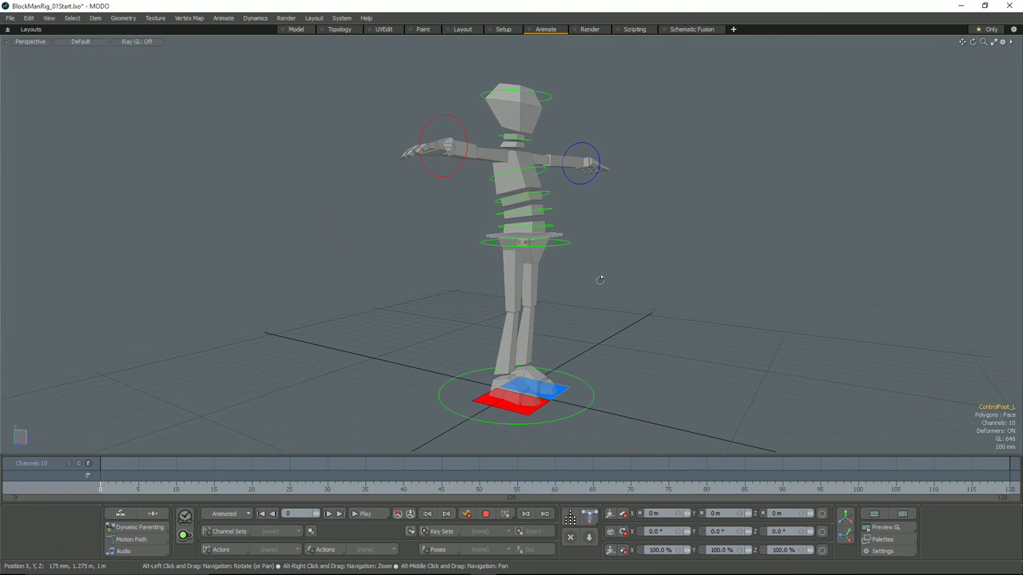
Select both foot controls and the large ring around the feet, leaving Channel Haul off.
{"action": "left_click_drag", "start_coordinate": [600, 280], "coordinate": [574, 279], "text": "alt"}
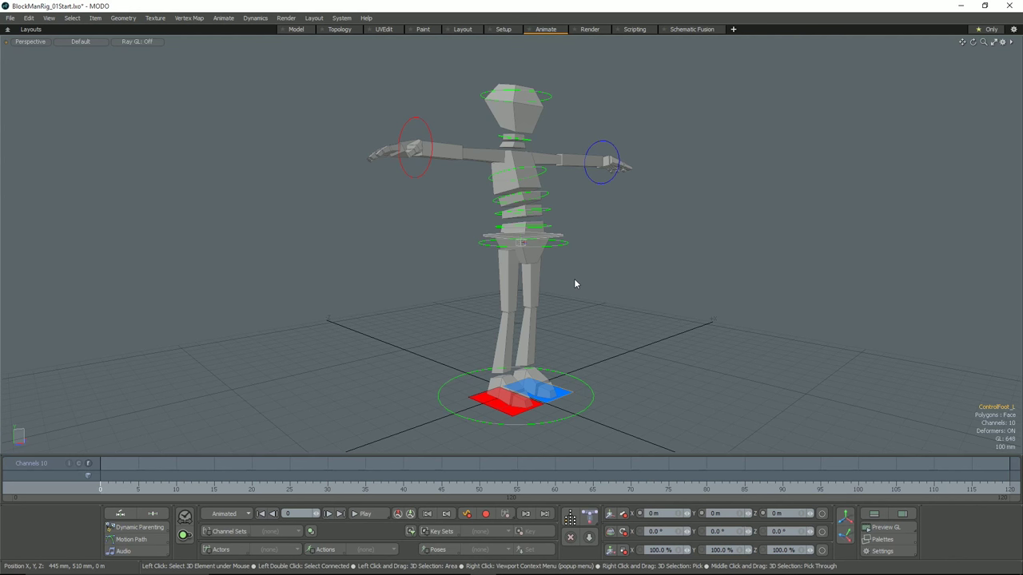
{"action": "left_click_drag", "start_coordinate": [579, 296], "coordinate": [611, 295], "text": "alt"}
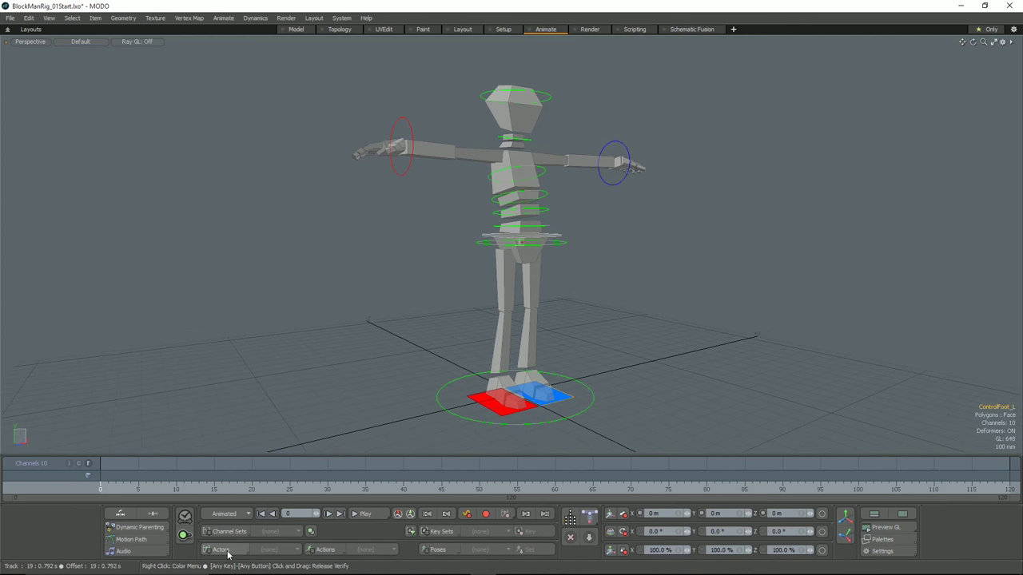
{"action": "left_click_drag", "start_coordinate": [630, 349], "coordinate": [573, 353], "text": "alt"}
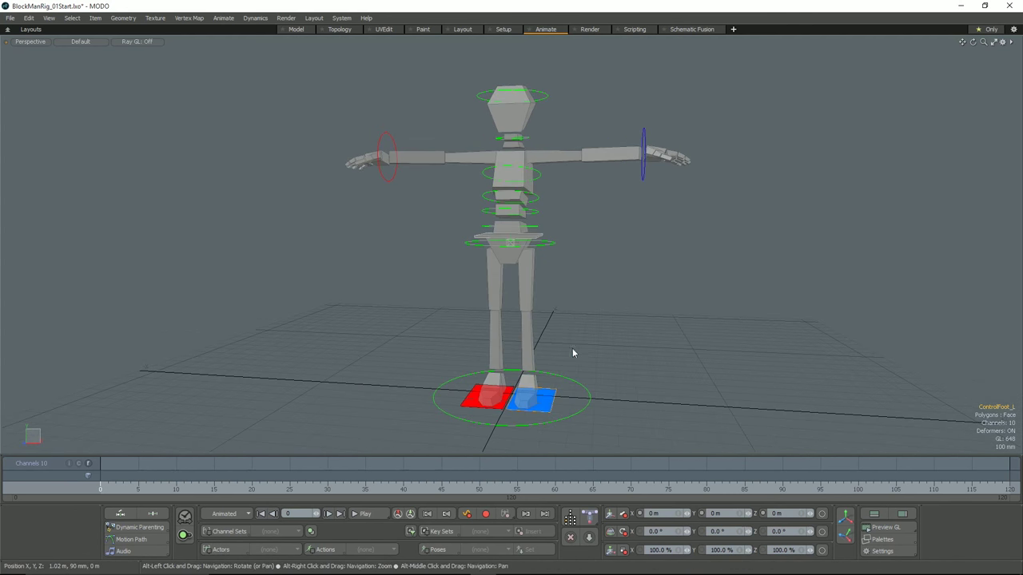
{"action": "key", "text": "c"}
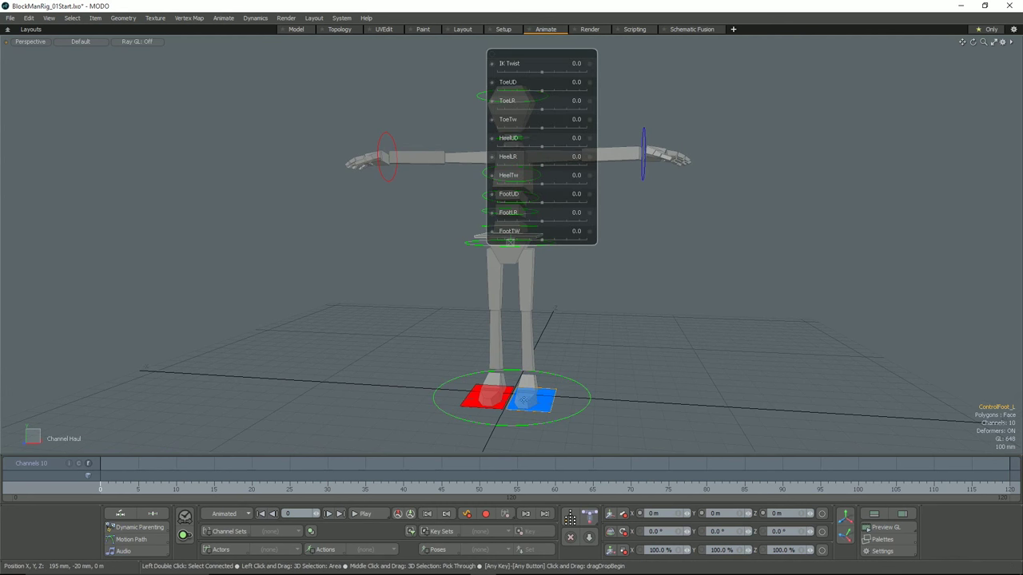
{"action": "key", "text": "space"}
{"action": "left_click", "coordinate": [493, 395], "text": "shift"}
{"action": "key", "text": "c"}
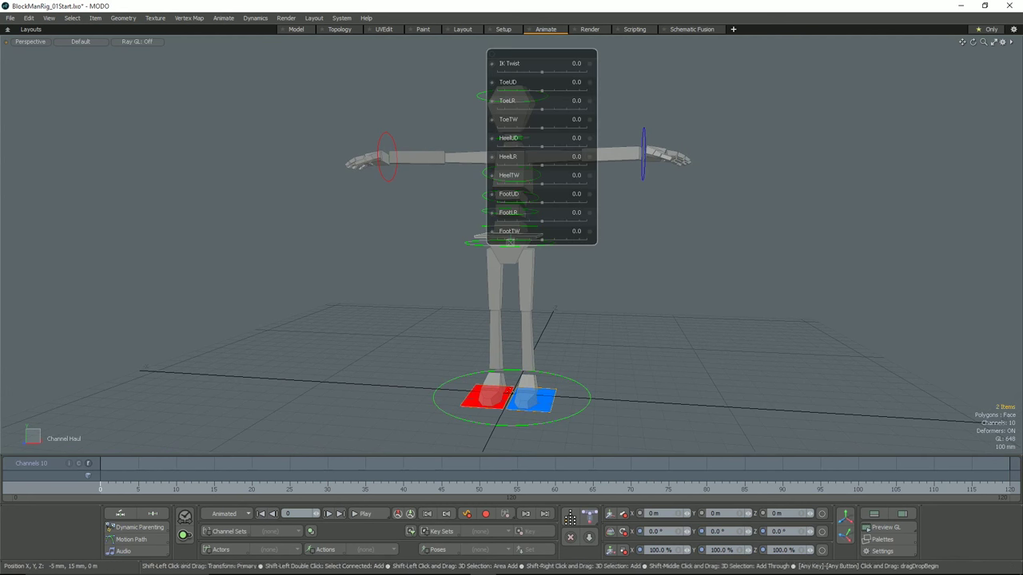
{"action": "key", "text": "space"}
{"action": "left_click", "coordinate": [484, 425], "text": "shift"}
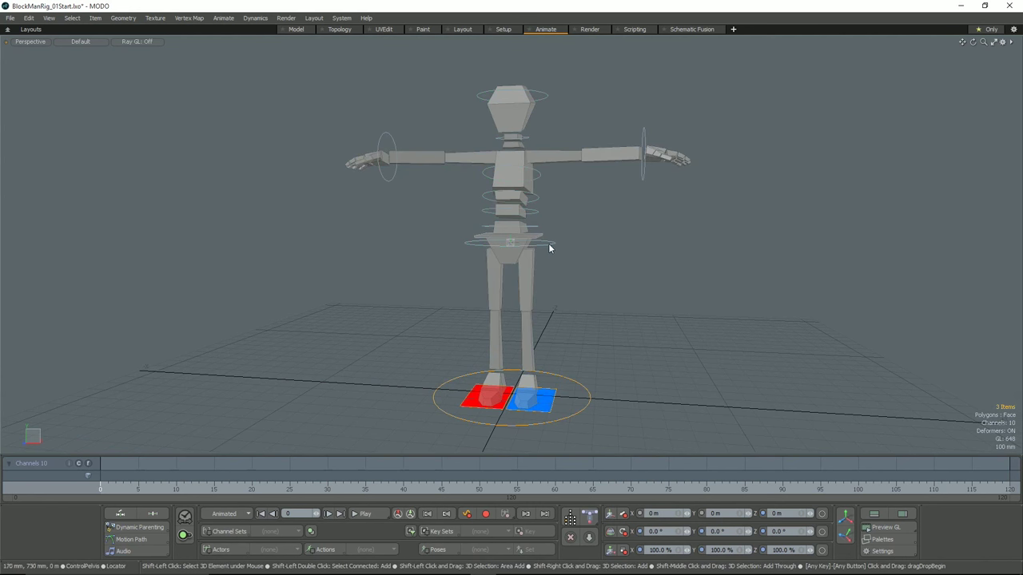
Add the pelvis, spine, chest, neck, head and both hand controls to the selection.
{"action": "left_click", "coordinate": [549, 245], "text": "shift"}
{"action": "left_click", "coordinate": [536, 227], "text": "shift"}
{"action": "left_click", "coordinate": [539, 236], "text": "shift"}
{"action": "left_click", "coordinate": [537, 212], "text": "shift"}
{"action": "left_click", "coordinate": [538, 198], "text": "shift"}
{"action": "left_click", "coordinate": [539, 174], "text": "shift"}
{"action": "left_click", "coordinate": [525, 141], "text": "shift"}
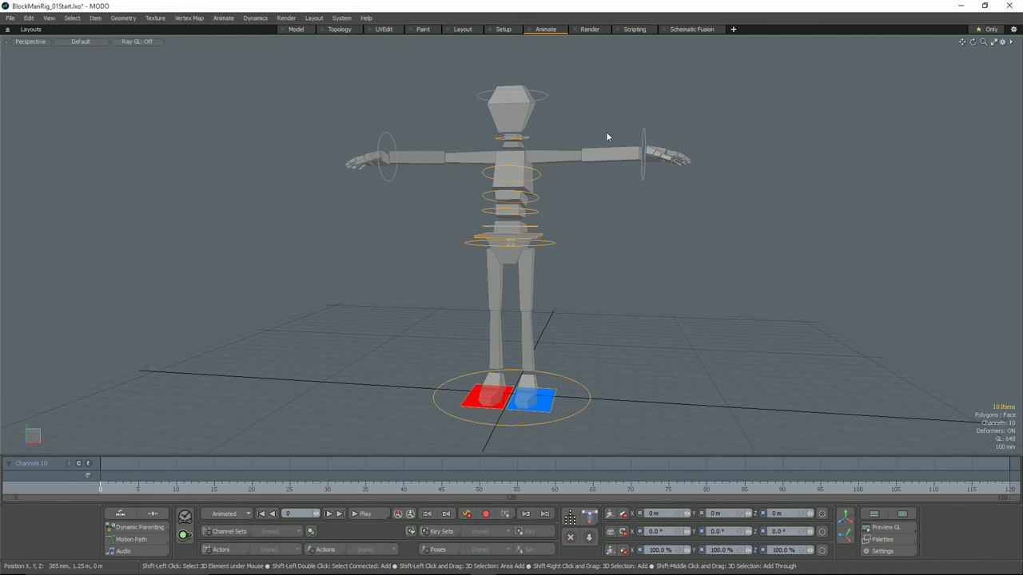
{"action": "left_click", "coordinate": [546, 99], "text": "shift"}
{"action": "left_click", "coordinate": [643, 132], "text": "shift"}
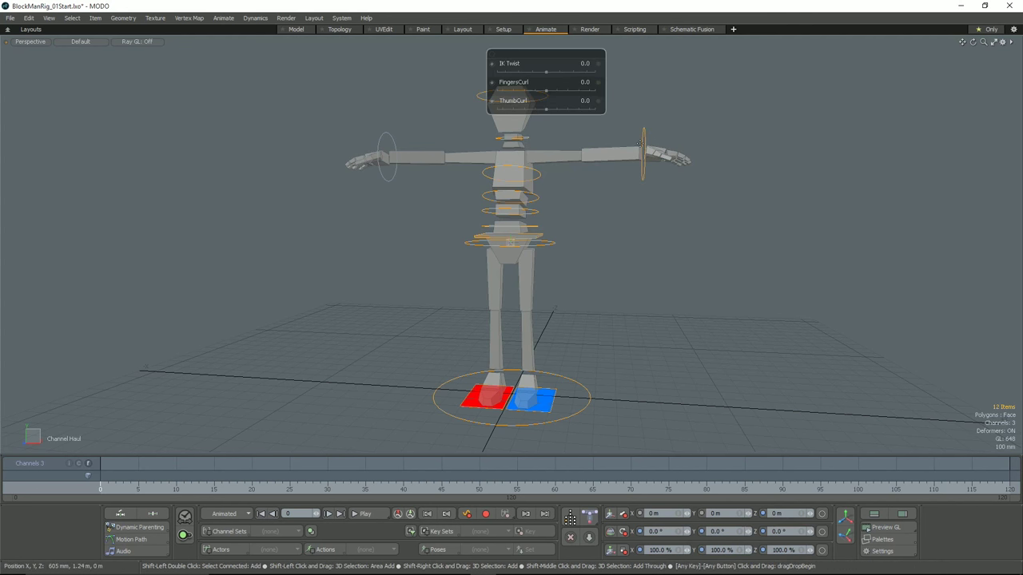
{"action": "left_click", "coordinate": [391, 143], "text": "shift"}
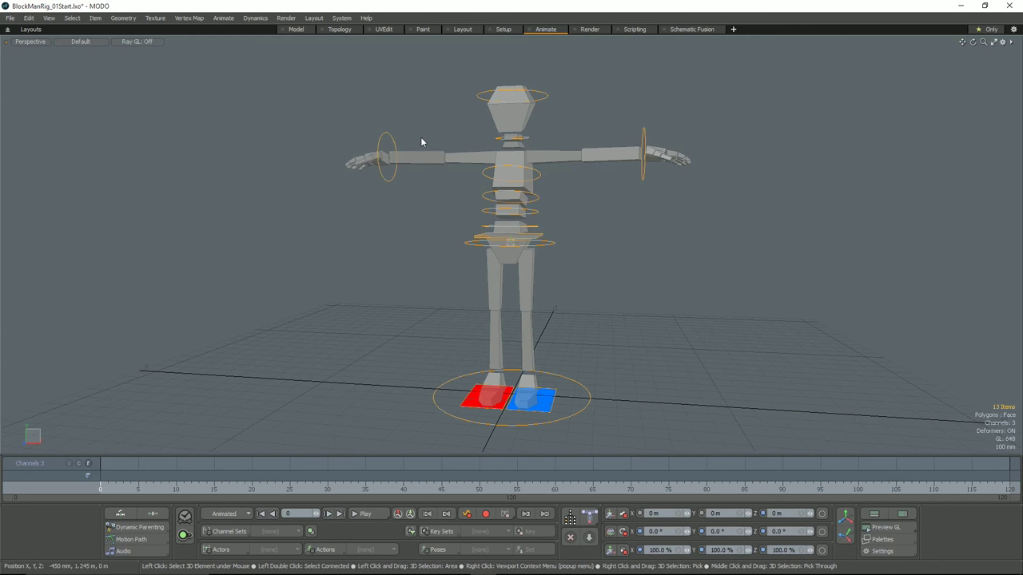
Open the Groups palette and place it beside the block man, clear of the figure.
{"action": "left_click_drag", "start_coordinate": [421, 138], "coordinate": [507, 258], "text": "alt"}
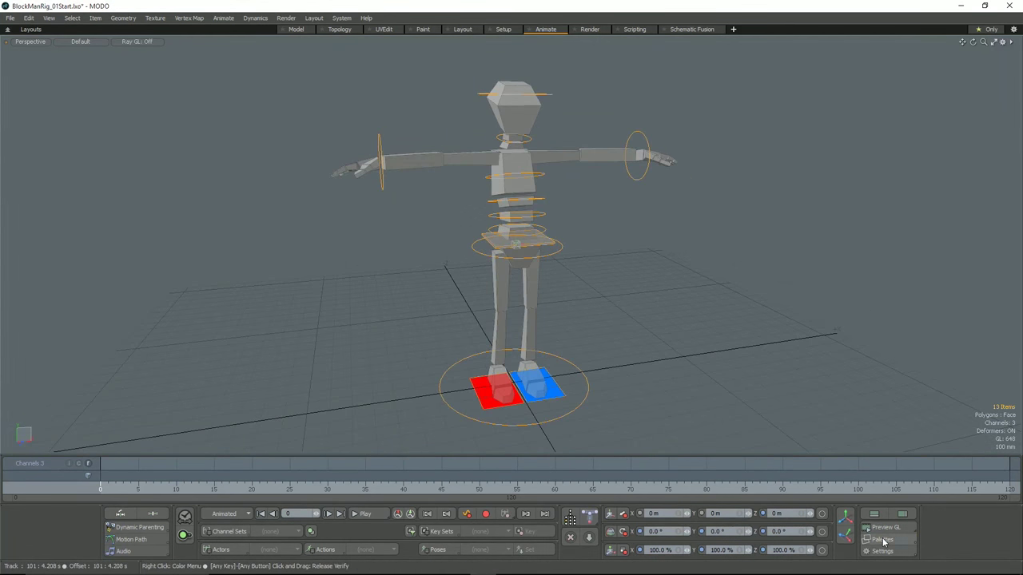
{"action": "left_click", "coordinate": [879, 539]}
{"action": "left_click", "coordinate": [795, 409]}
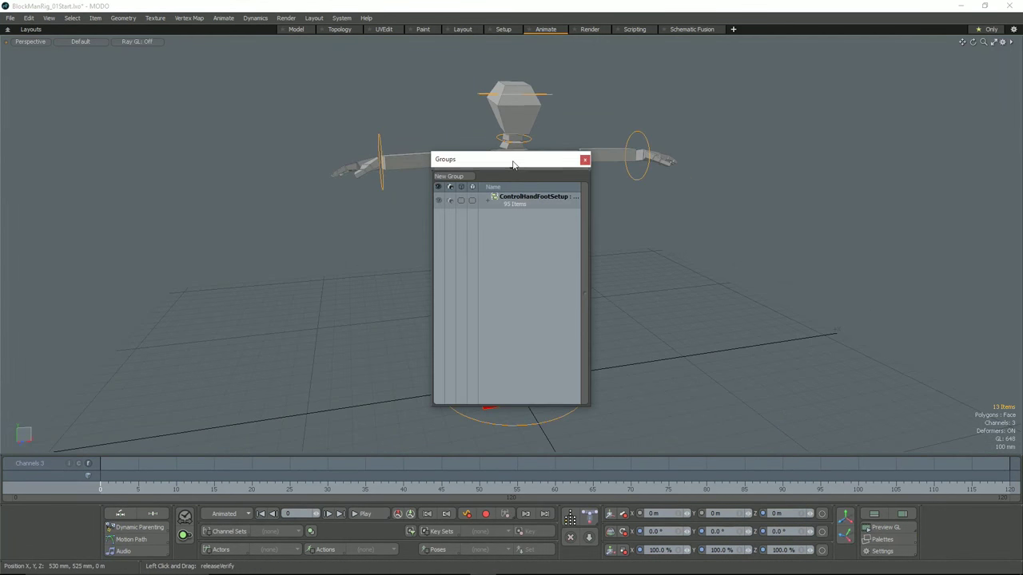
{"action": "left_click_drag", "start_coordinate": [514, 163], "coordinate": [874, 87]}
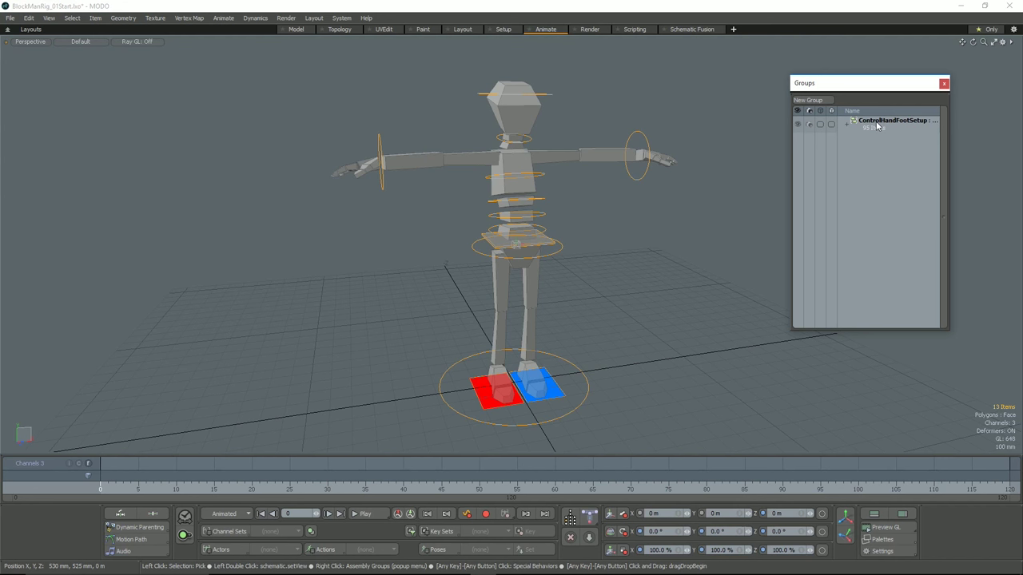
Create a group named BlockMan of type Actor from the selected control items.
{"action": "left_click", "coordinate": [877, 126]}
{"action": "left_click", "coordinate": [807, 99]}
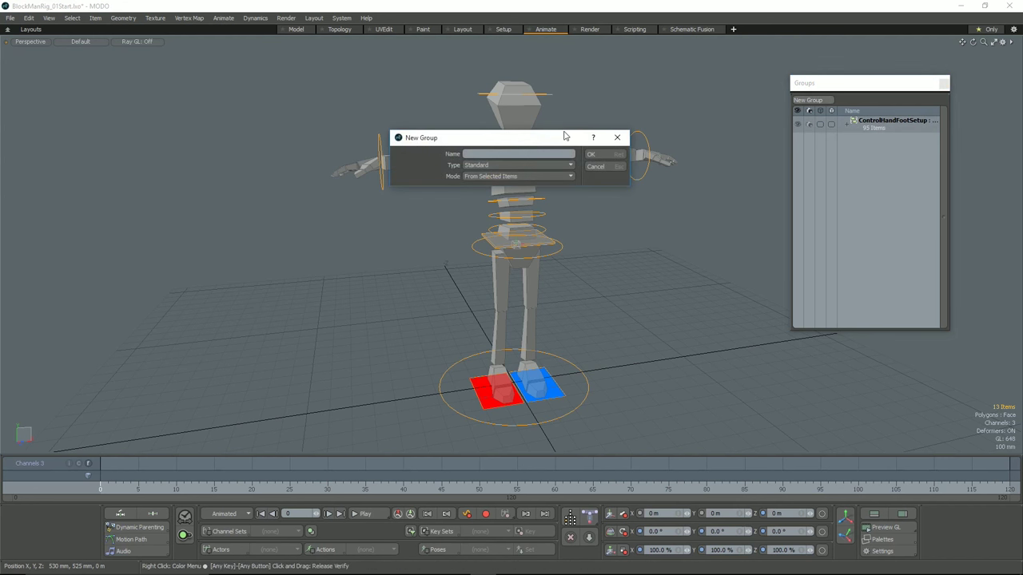
{"action": "left_click_drag", "start_coordinate": [564, 136], "coordinate": [789, 248]}
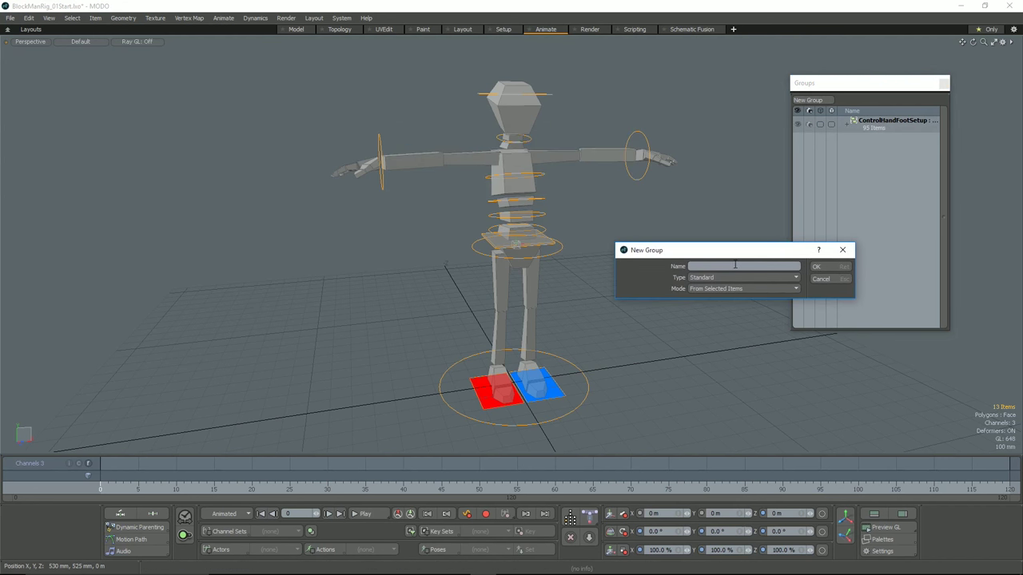
{"action": "type", "text": "BlockMAn"}
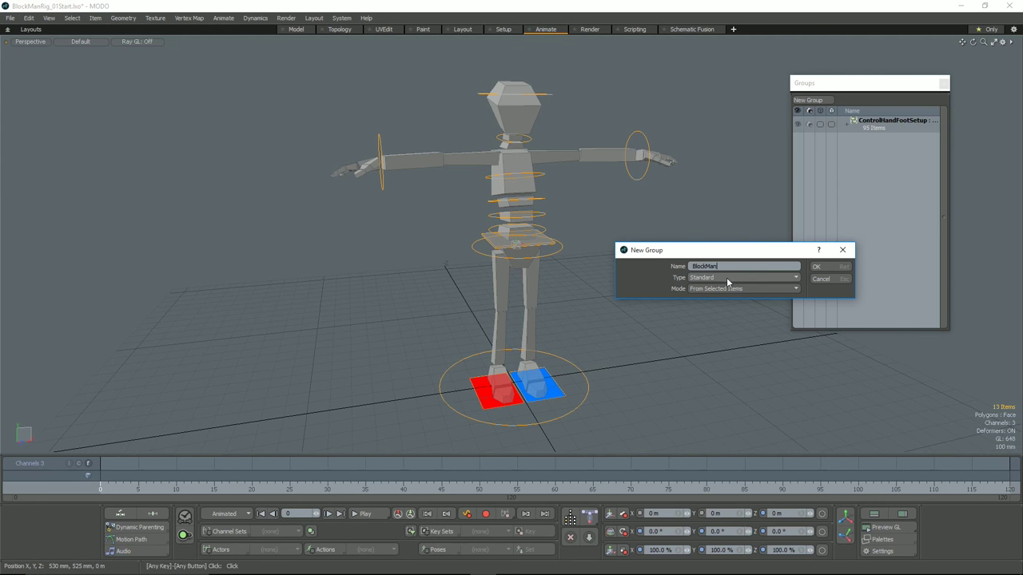
{"action": "left_click", "coordinate": [726, 277]}
{"action": "left_click", "coordinate": [725, 295]}
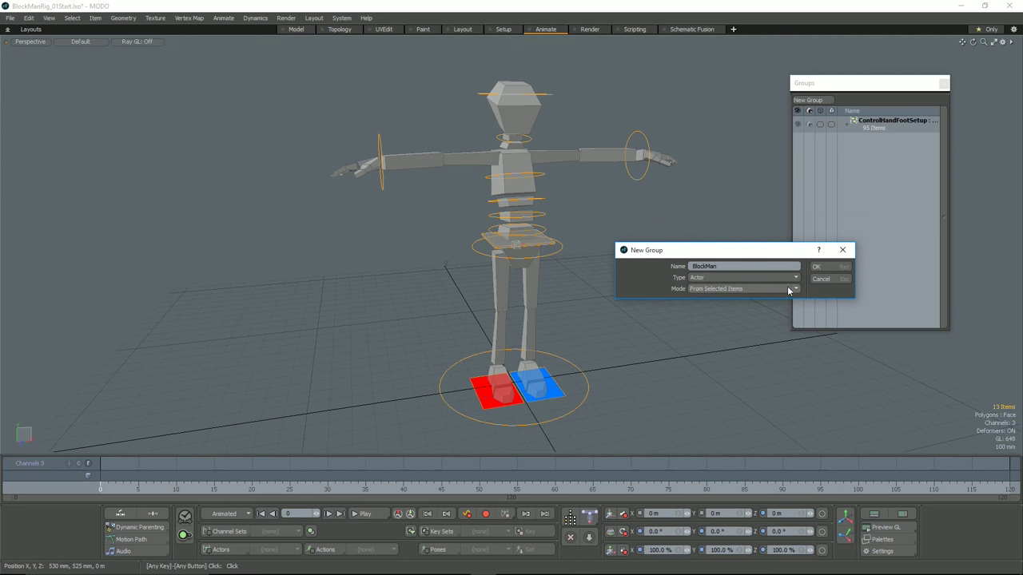
{"action": "left_click", "coordinate": [824, 267]}
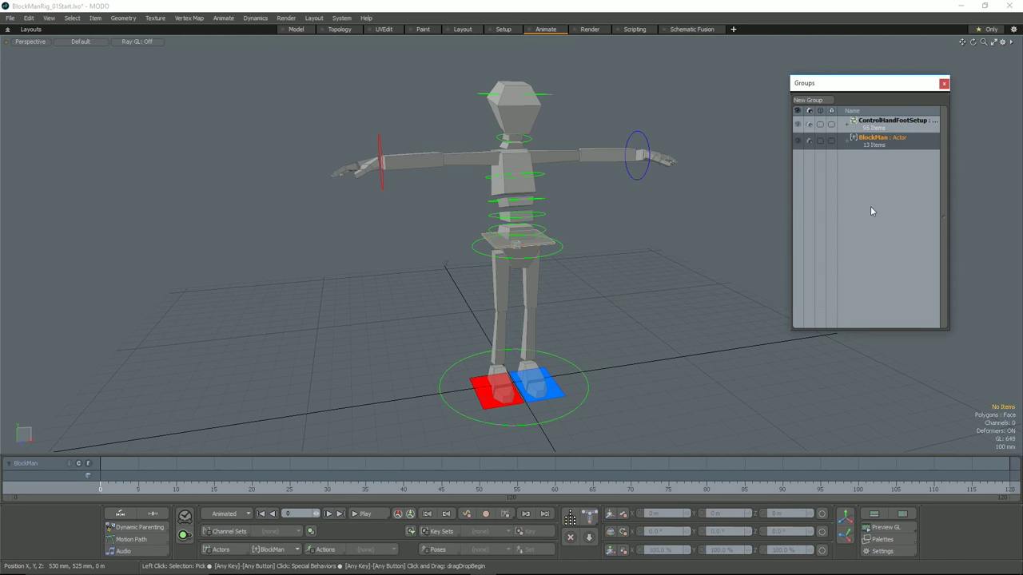
Expand the BlockMan actor and its Actions and Poses entries in the group list.
{"action": "left_click", "coordinate": [852, 138]}
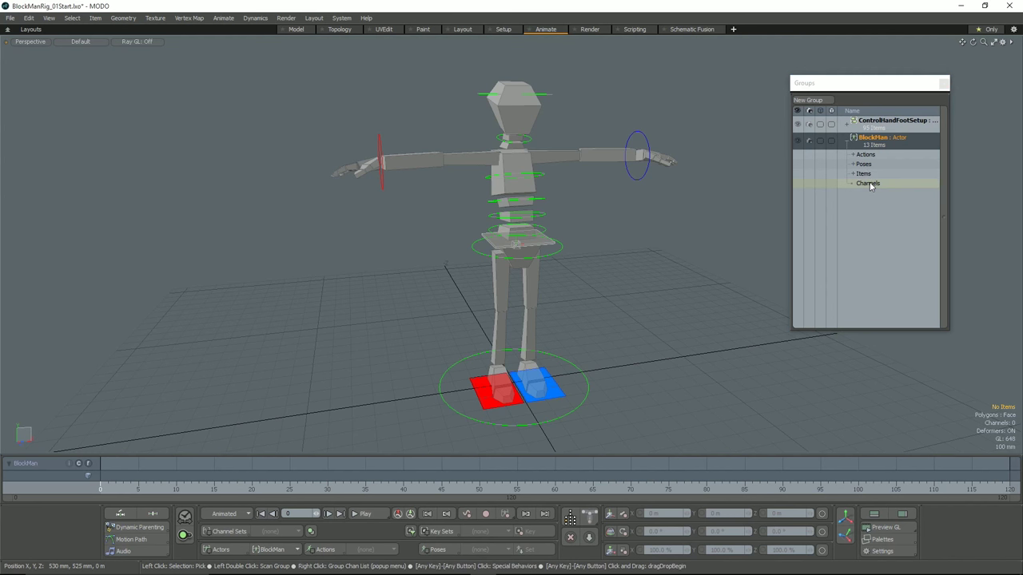
{"action": "left_click", "coordinate": [853, 155]}
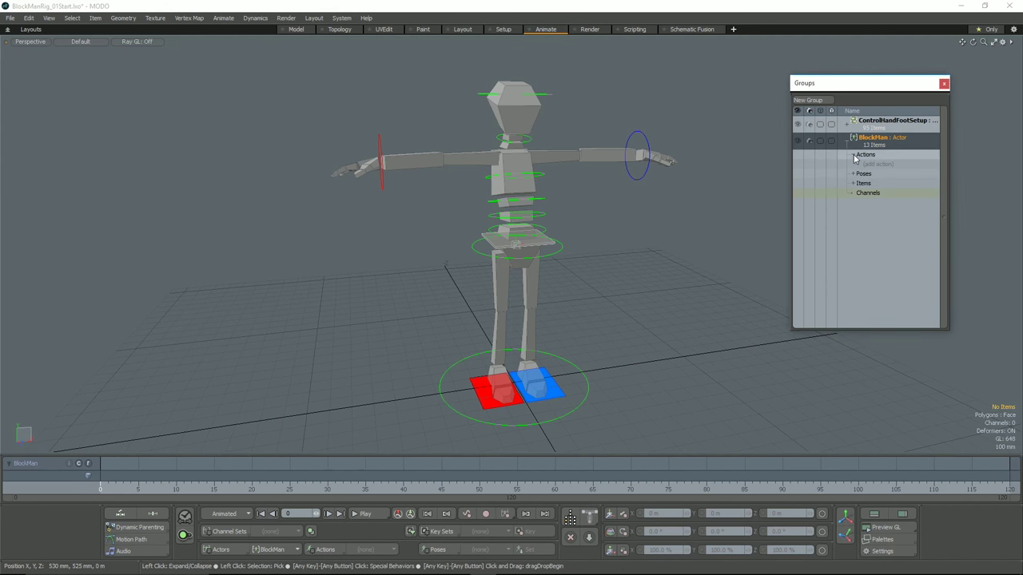
{"action": "left_click", "coordinate": [852, 173]}
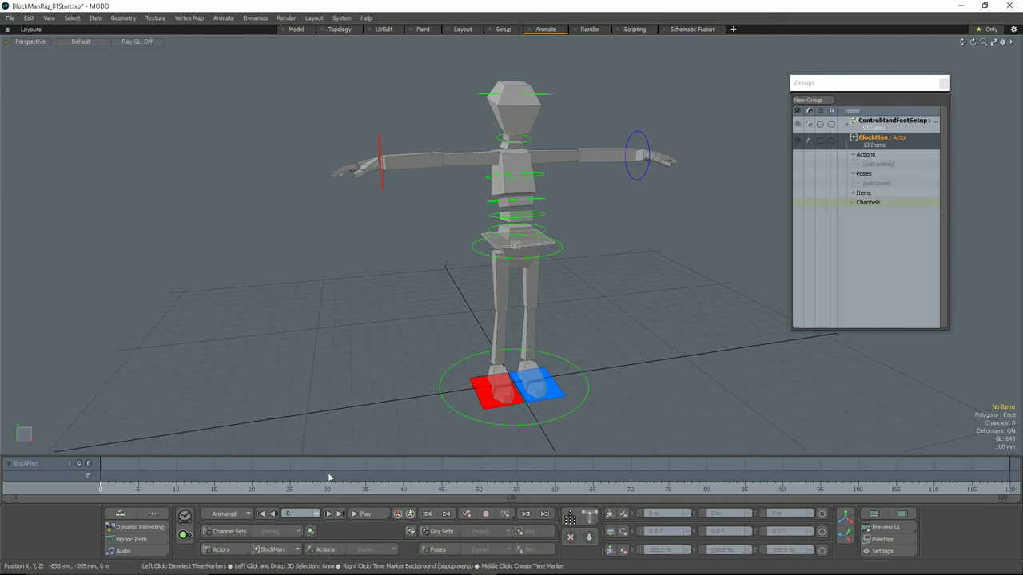
Create a new action named Action1 for the BlockMan actor, leaving Transfer off.
{"action": "left_click", "coordinate": [326, 550]}
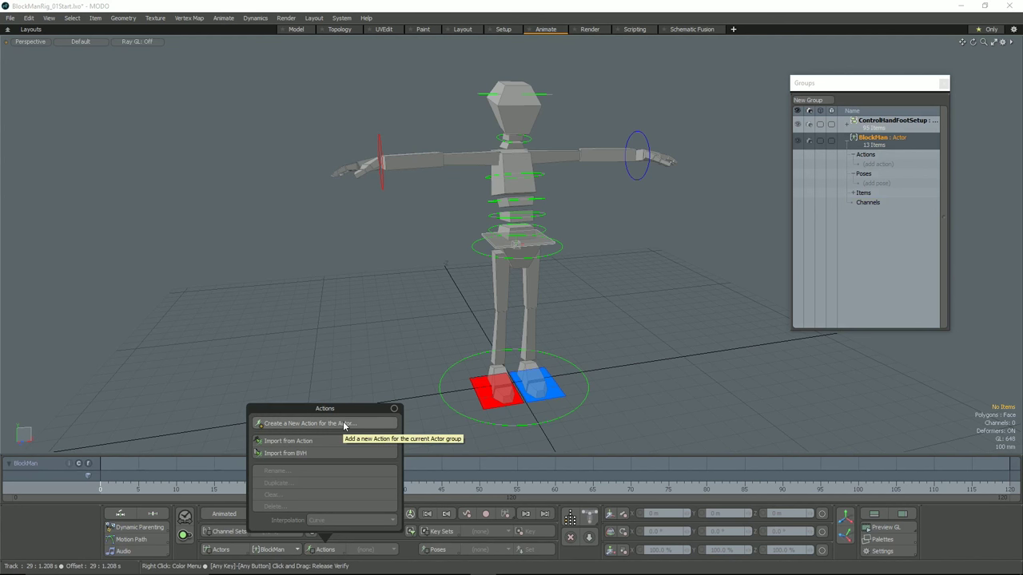
{"action": "left_click", "coordinate": [345, 423]}
{"action": "type", "text": "A"}
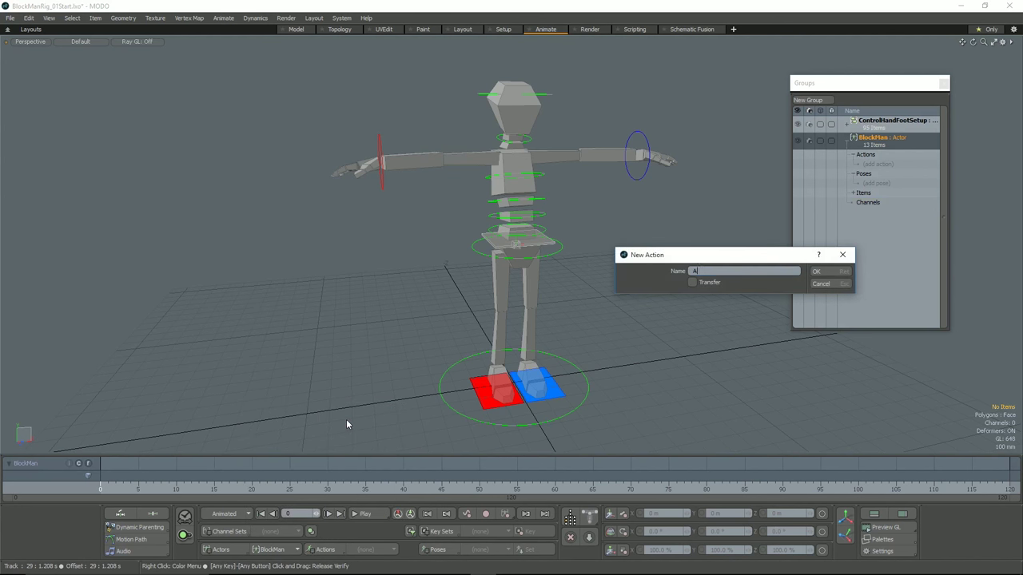
{"action": "type", "text": "ction1"}
{"action": "key", "text": "Return"}
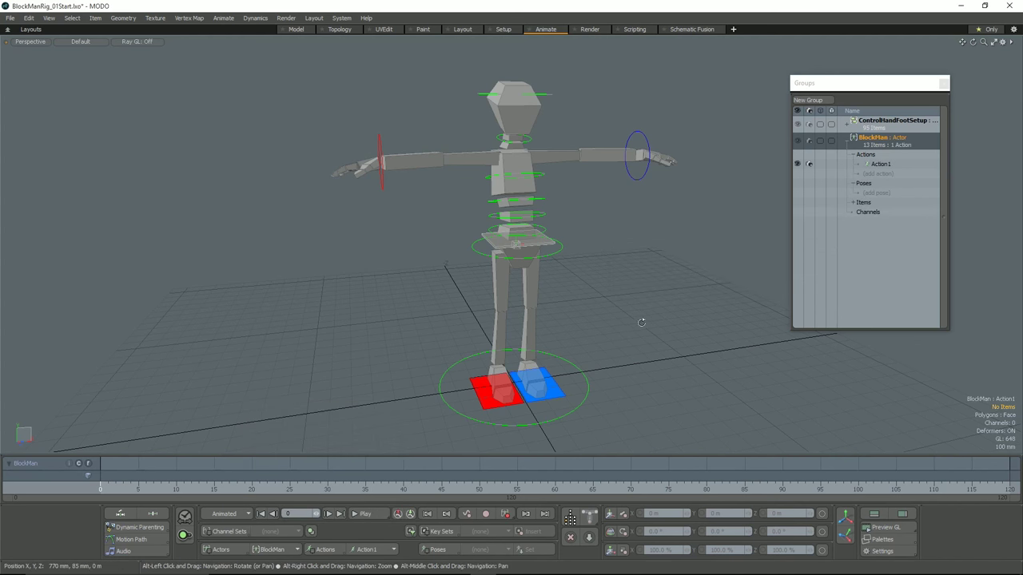
Select all items of the BlockMan actor and key them at frames 0 and 20 in Action1.
{"action": "left_click_drag", "start_coordinate": [615, 319], "coordinate": [628, 326], "text": "alt"}
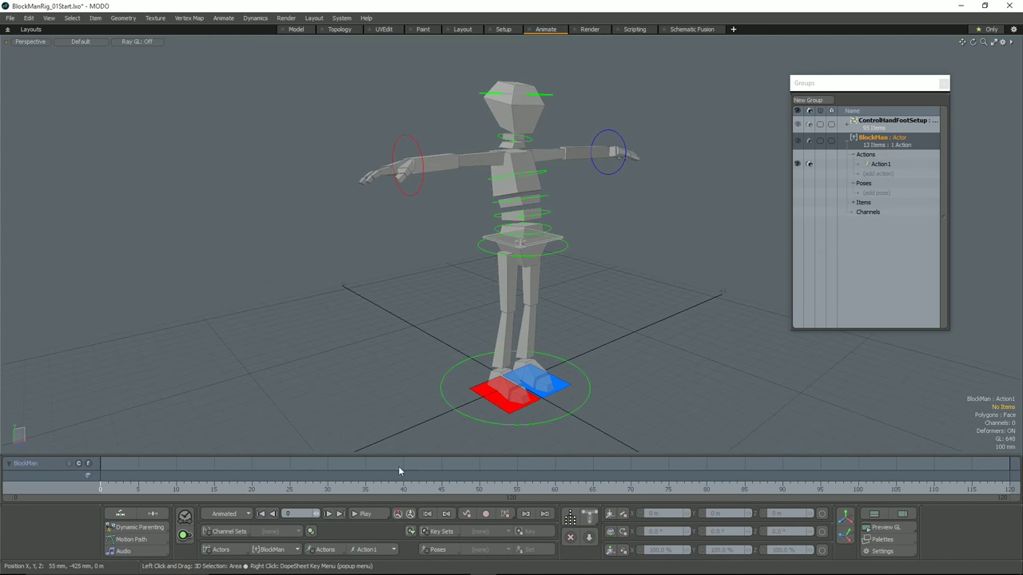
{"action": "left_click_drag", "start_coordinate": [604, 212], "coordinate": [575, 214], "text": "alt"}
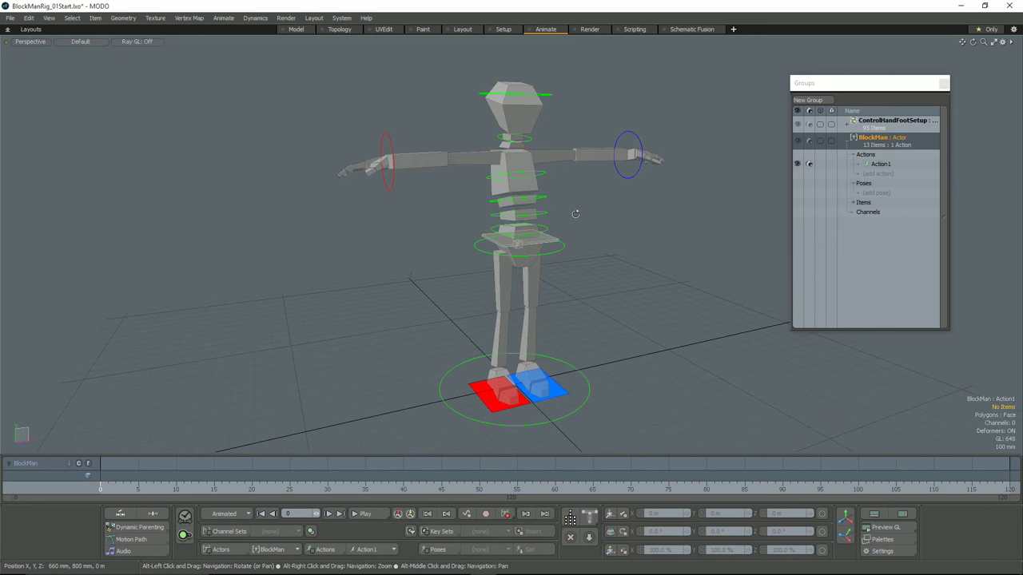
{"action": "right_click", "coordinate": [875, 140]}
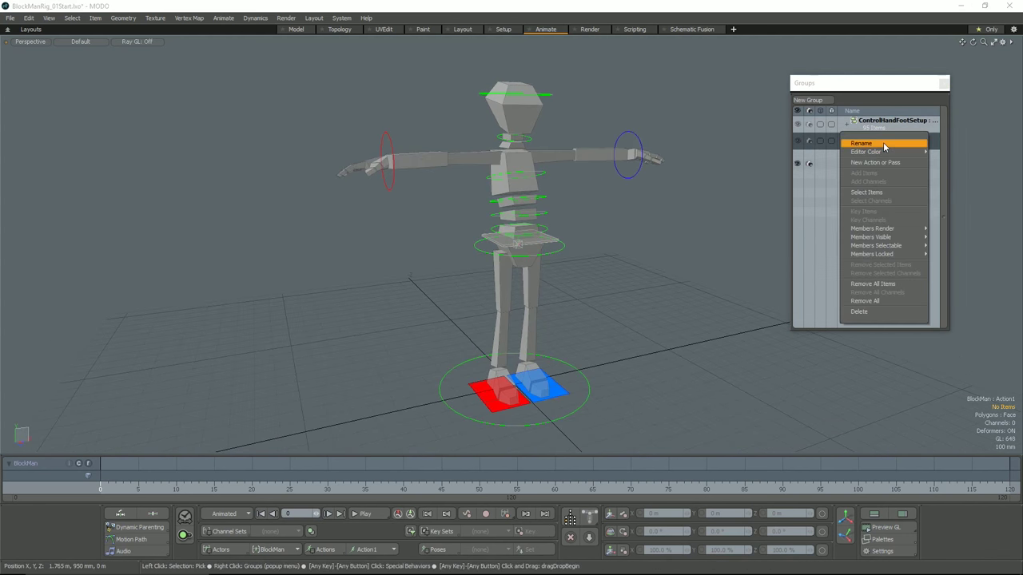
{"action": "left_click", "coordinate": [870, 193]}
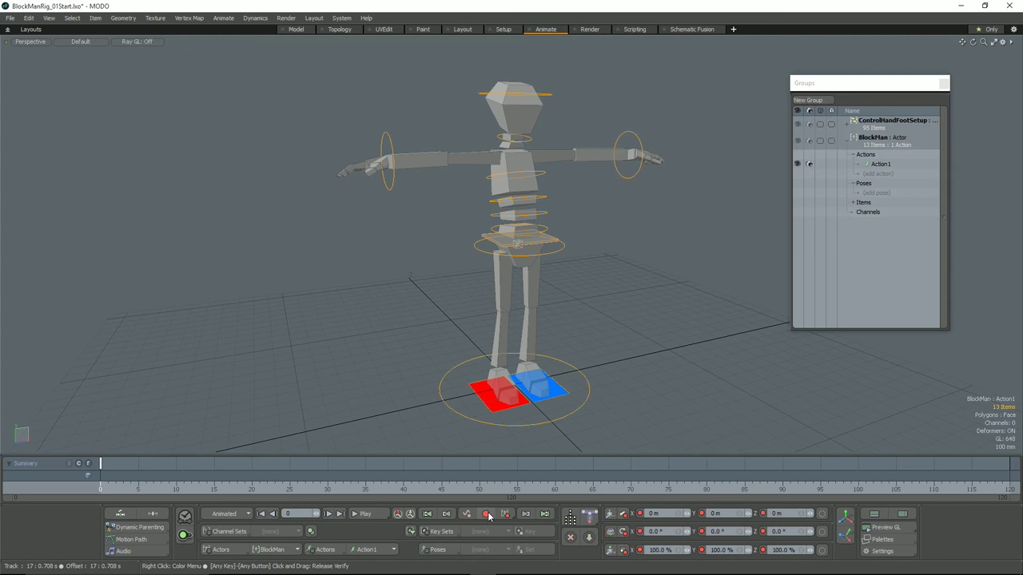
{"action": "left_click_drag", "start_coordinate": [652, 267], "coordinate": [615, 283], "text": "alt"}
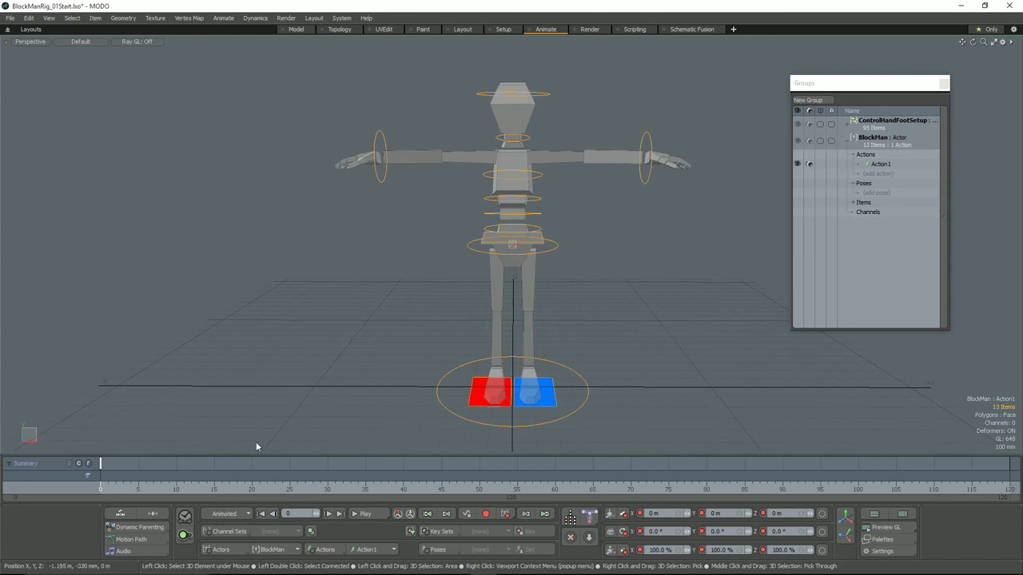
{"action": "left_click", "coordinate": [183, 488]}
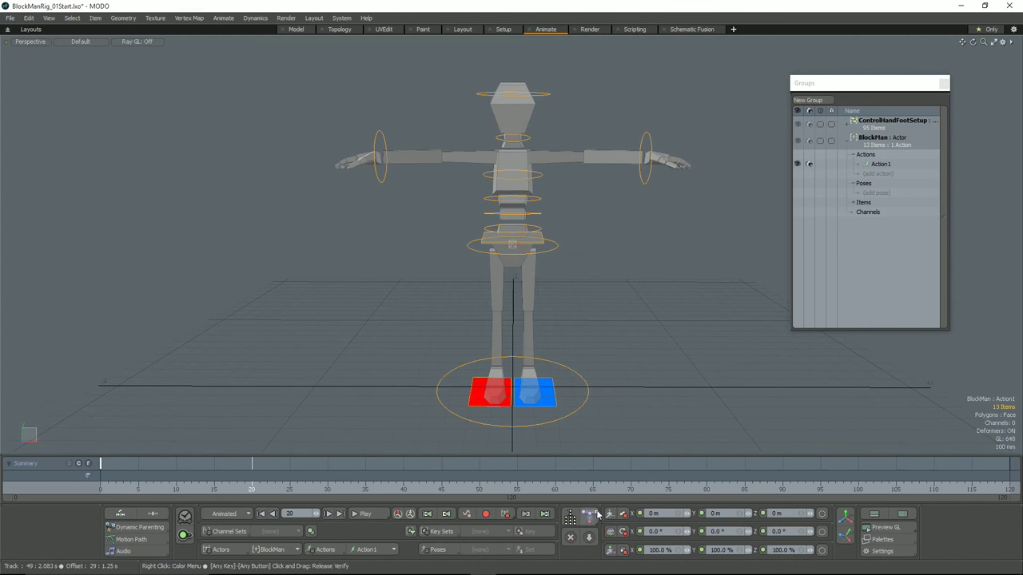
{"action": "left_click", "coordinate": [504, 513]}
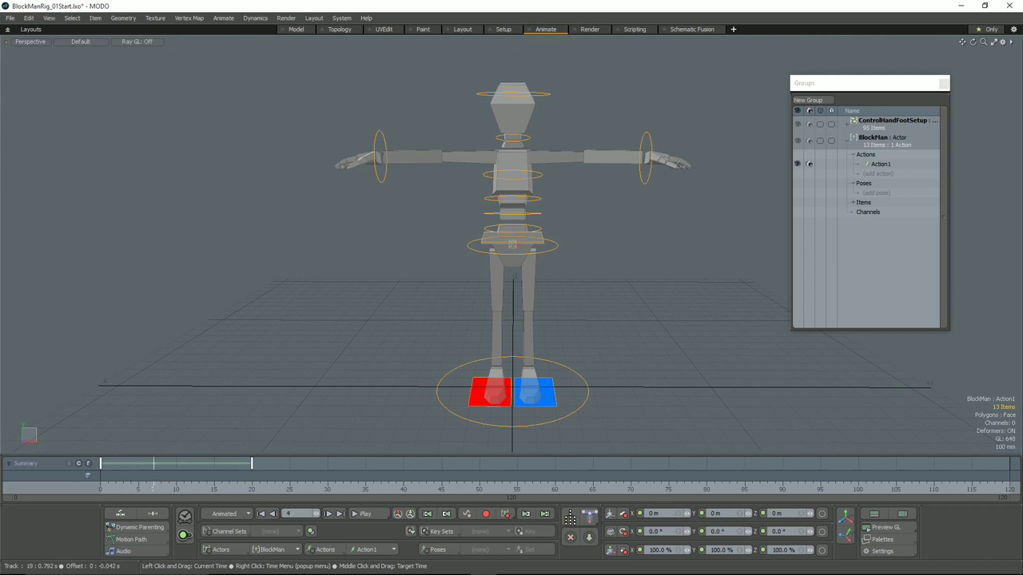
At frame 10, move the body control down to about -315 mm in Y to make the figure crouch.
{"action": "left_click", "coordinate": [176, 485]}
{"action": "left_click", "coordinate": [534, 238]}
{"action": "key", "text": "w"}
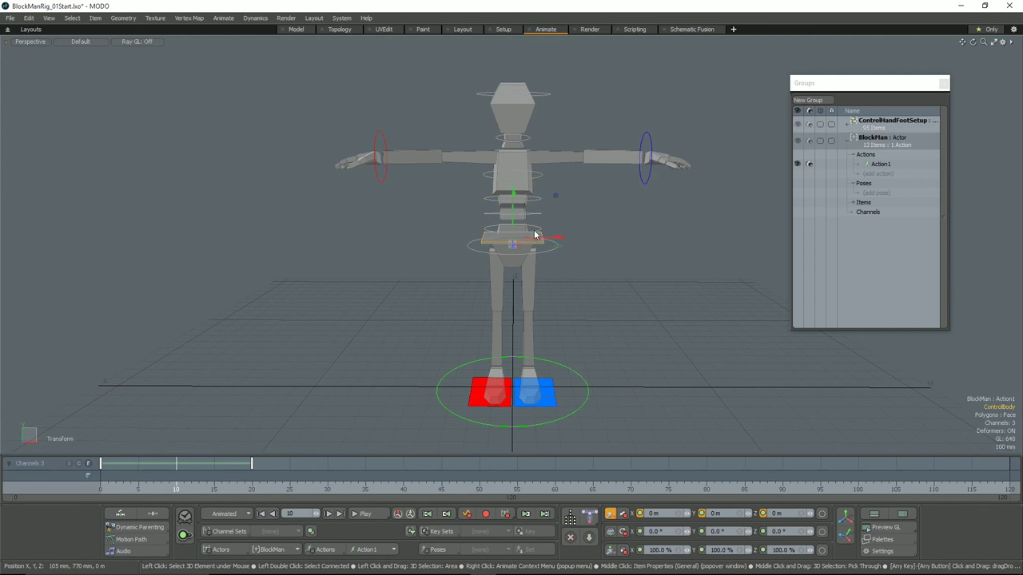
{"action": "left_click_drag", "start_coordinate": [514, 191], "coordinate": [514, 262]}
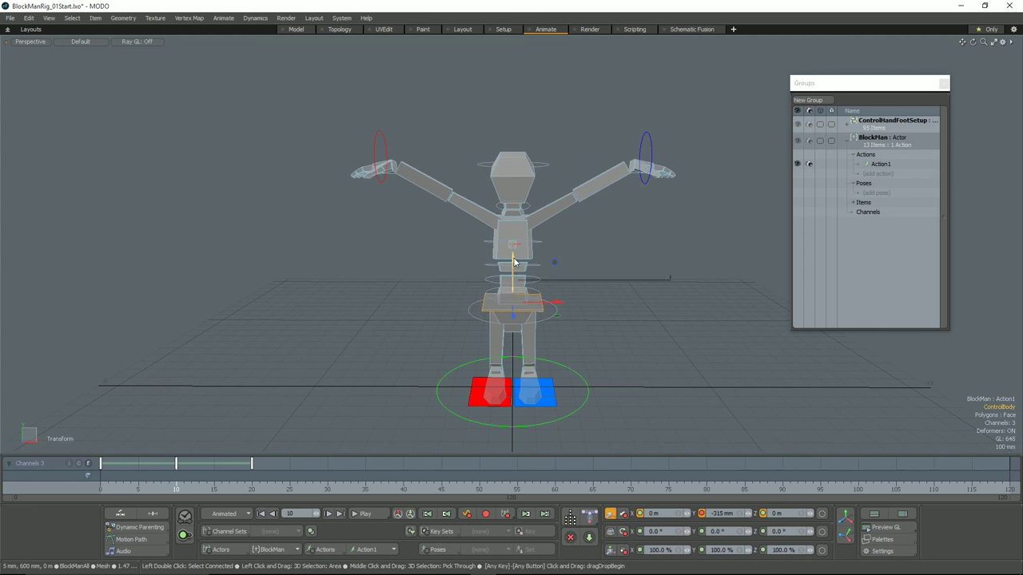
Select all items of the BlockMan actor, key them at frame 10, and clear the selection.
{"action": "right_click", "coordinate": [839, 137]}
{"action": "mouse_move", "coordinate": [874, 152]}
{"action": "left_click", "coordinate": [859, 186]}
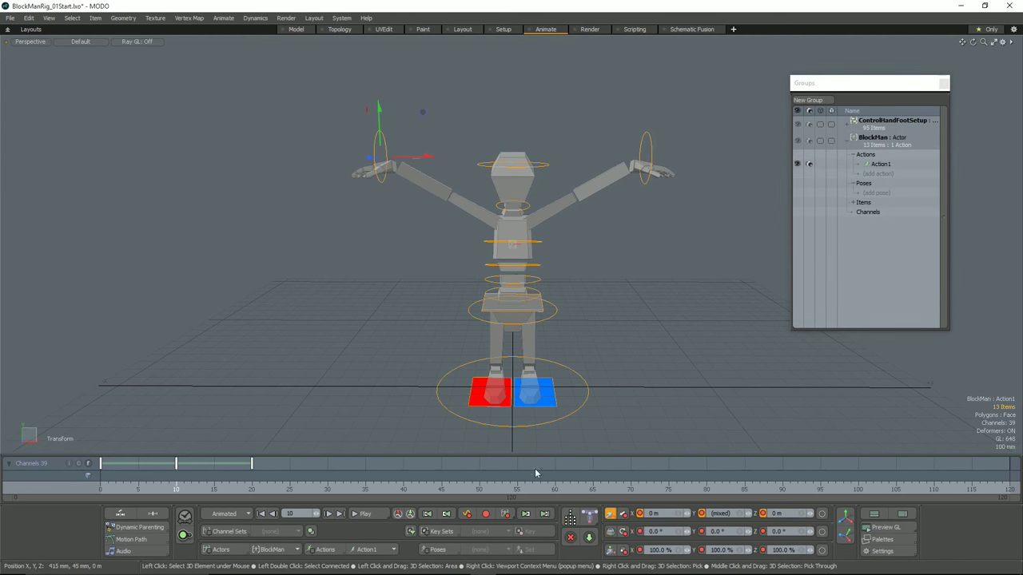
{"action": "left_click", "coordinate": [714, 255]}
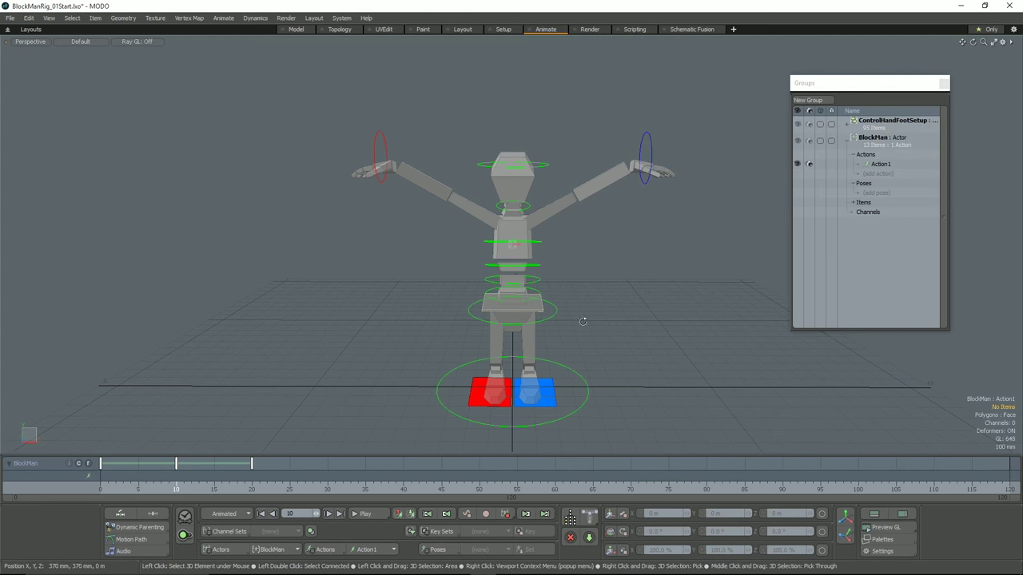
Return to frame 0 and create a second action named Action2 for the BlockMan actor, leaving Transfer off.
{"action": "left_click_drag", "start_coordinate": [588, 311], "coordinate": [381, 402], "text": "alt"}
{"action": "mouse_move", "coordinate": [176, 479]}
{"action": "left_mouse_down"}
{"action": "mouse_move", "coordinate": [253, 479]}
{"action": "mouse_move", "coordinate": [104, 480]}
{"action": "mouse_move", "coordinate": [259, 479]}
{"action": "mouse_move", "coordinate": [236, 489]}
{"action": "mouse_move", "coordinate": [100, 489]}
{"action": "left_mouse_up"}
{"action": "left_click_drag", "start_coordinate": [482, 352], "coordinate": [544, 323], "text": "alt"}
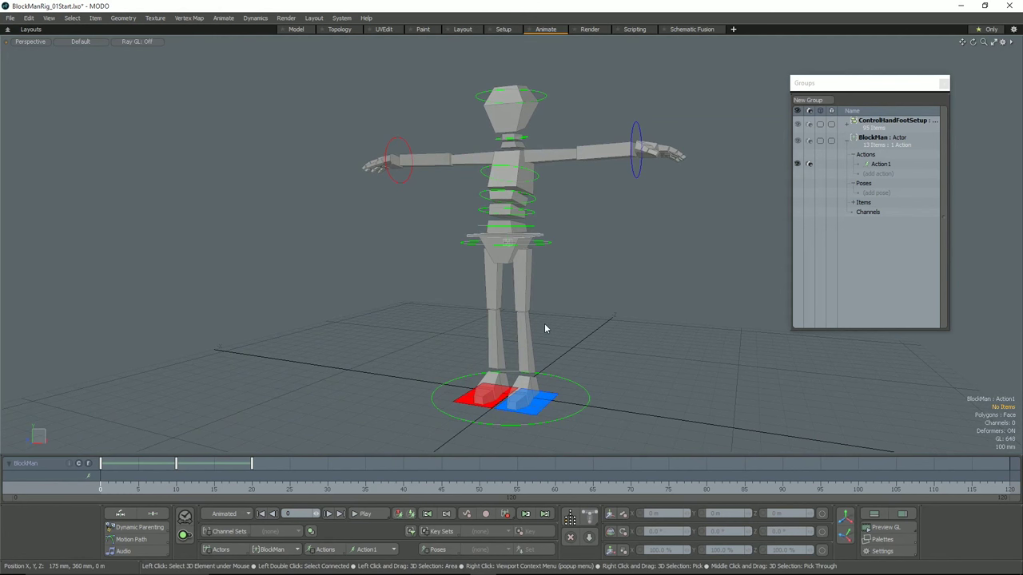
{"action": "left_click", "coordinate": [342, 550]}
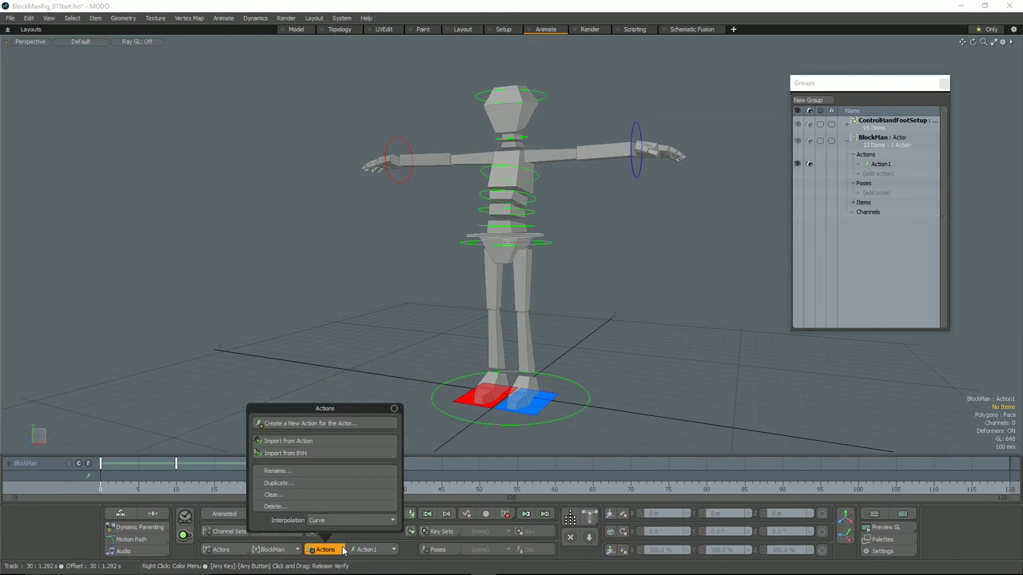
{"action": "left_click", "coordinate": [311, 423]}
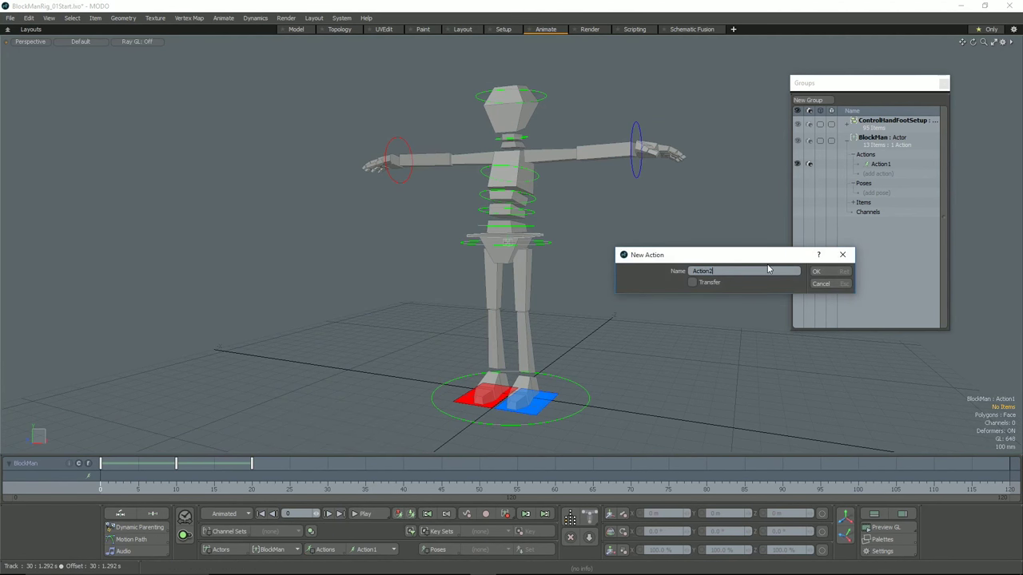
{"action": "key", "text": "Return"}
Key all items of the BlockMan actor at frames 0 and 20 in Action2, then clear the selection.
{"action": "left_click_drag", "start_coordinate": [671, 305], "coordinate": [522, 258], "text": "alt"}
{"action": "left_click", "coordinate": [525, 239]}
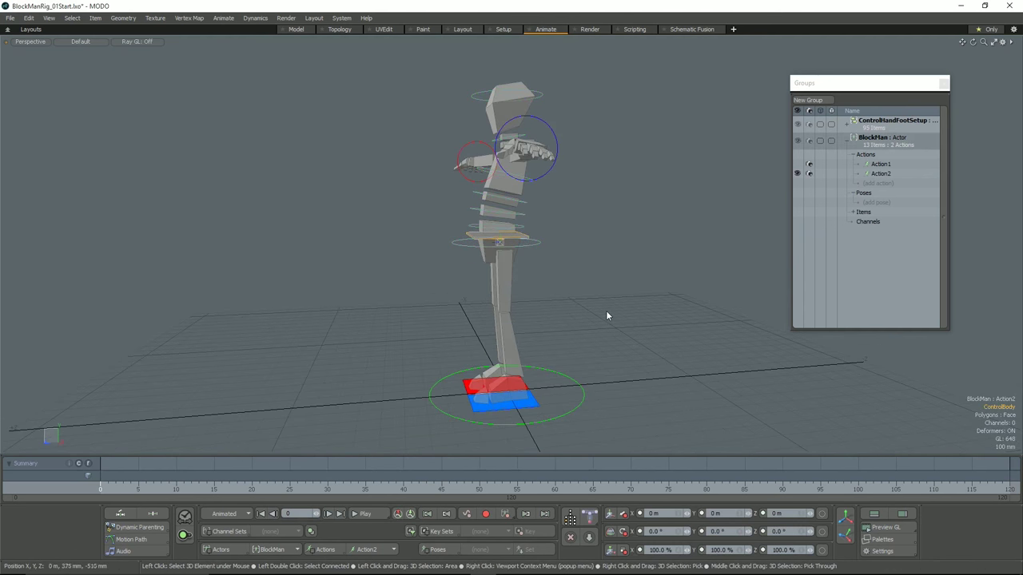
{"action": "left_click", "coordinate": [591, 289]}
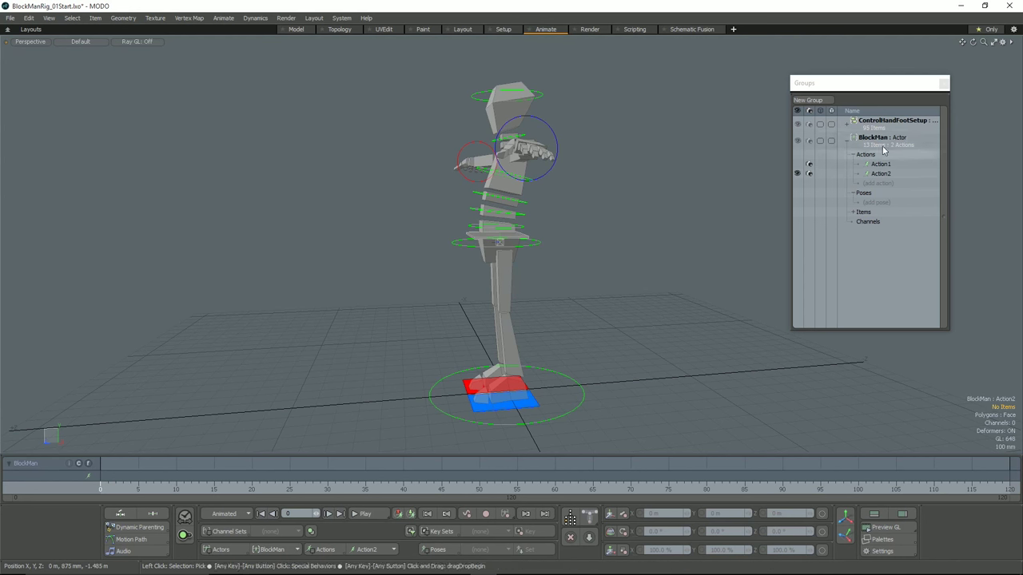
{"action": "right_click", "coordinate": [847, 137]}
{"action": "left_click", "coordinate": [866, 190]}
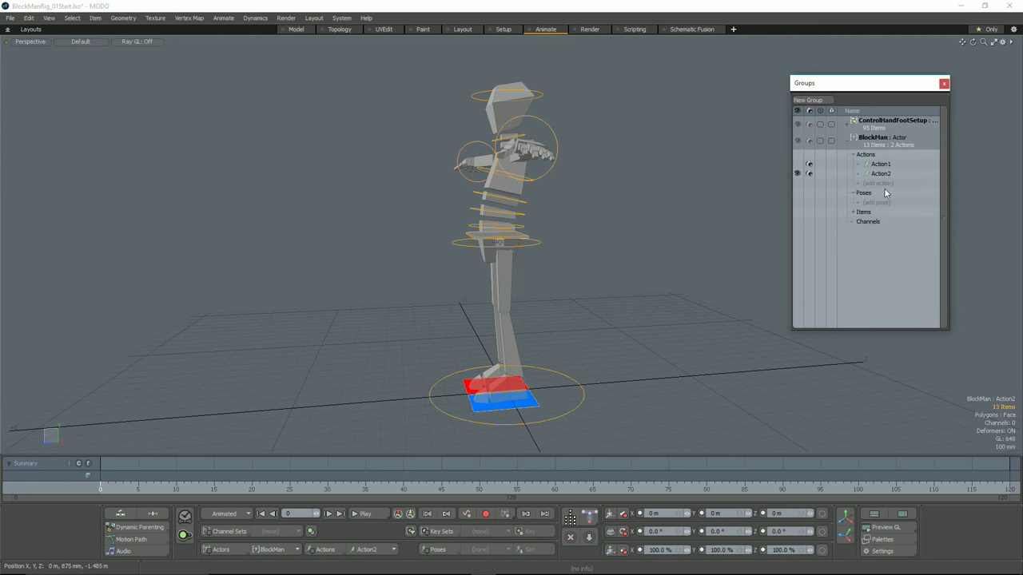
{"action": "left_click", "coordinate": [624, 551]}
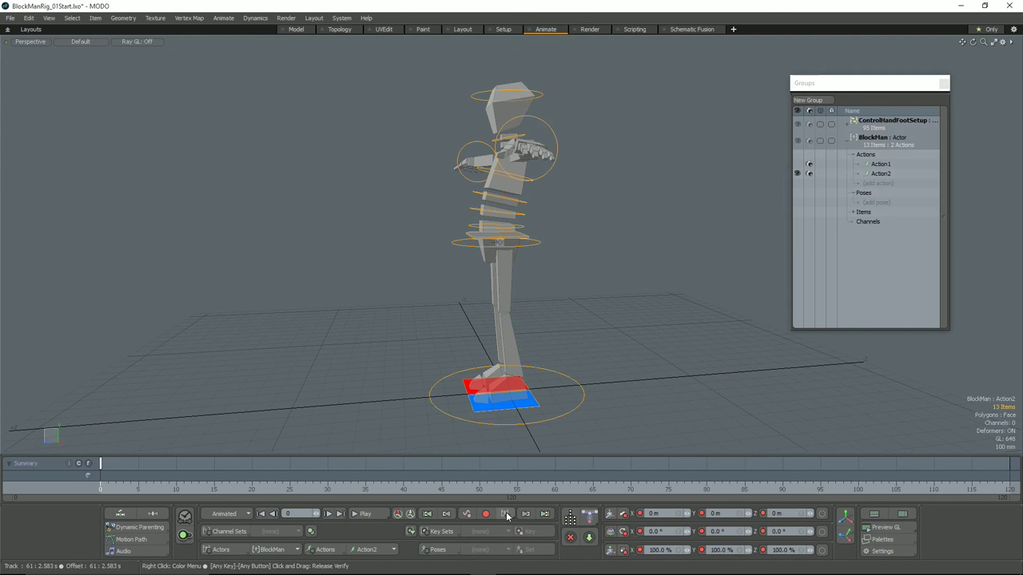
{"action": "left_click", "coordinate": [257, 489]}
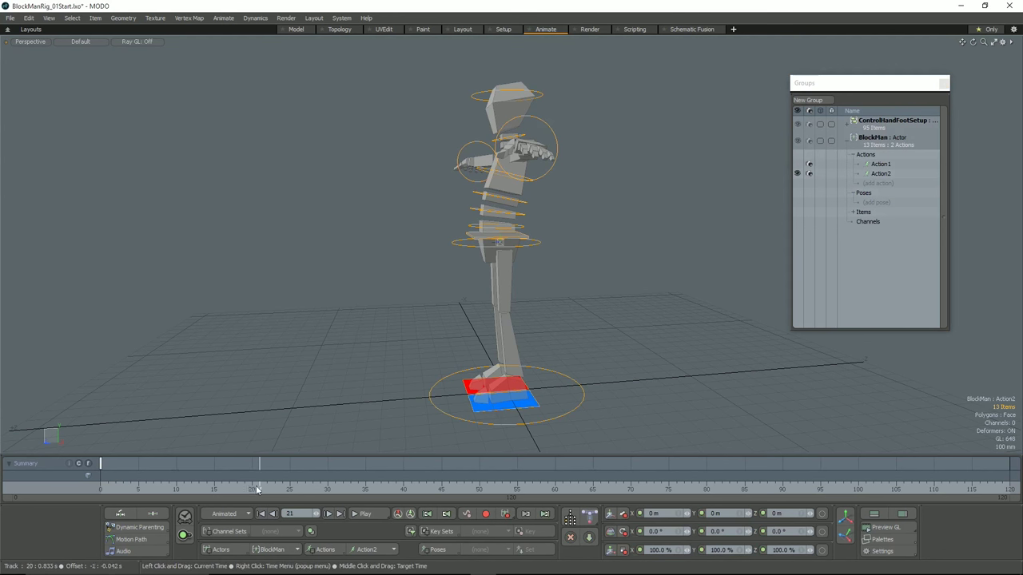
{"action": "left_click", "coordinate": [252, 490]}
{"action": "left_click", "coordinate": [661, 361]}
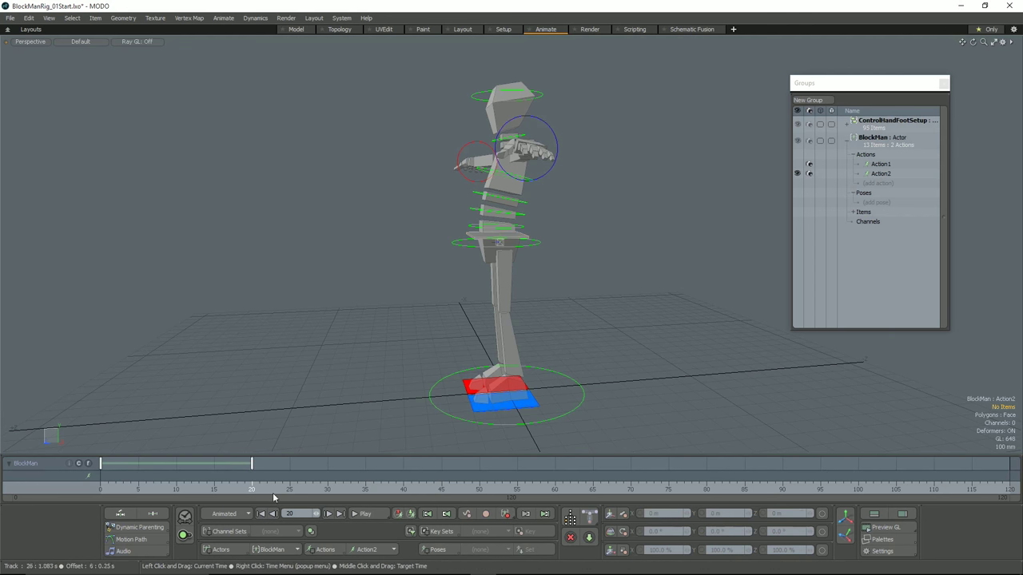
At frame 10 of Action2, move the body control to -100 mm in Y and Z and rotate it 81.5° in X to bend the figure forward.
{"action": "key", "text": "Left"}
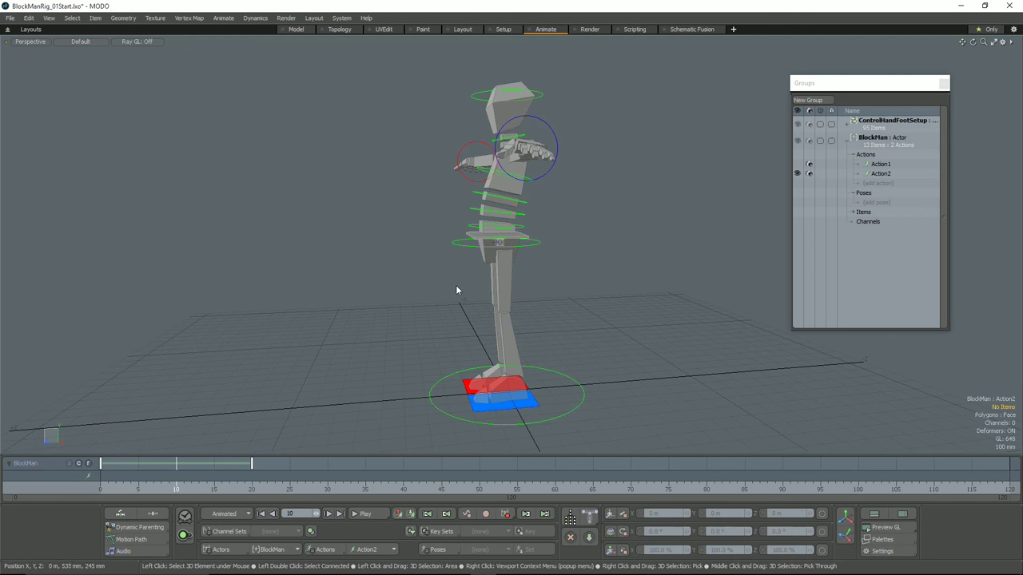
{"action": "left_click_drag", "start_coordinate": [456, 284], "coordinate": [486, 280], "text": "alt"}
{"action": "left_click_drag", "start_coordinate": [486, 234], "coordinate": [472, 255], "text": "alt"}
{"action": "left_click", "coordinate": [487, 218]}
{"action": "key", "text": "e"}
{"action": "left_click_drag", "start_coordinate": [421, 310], "coordinate": [411, 310], "text": "alt"}
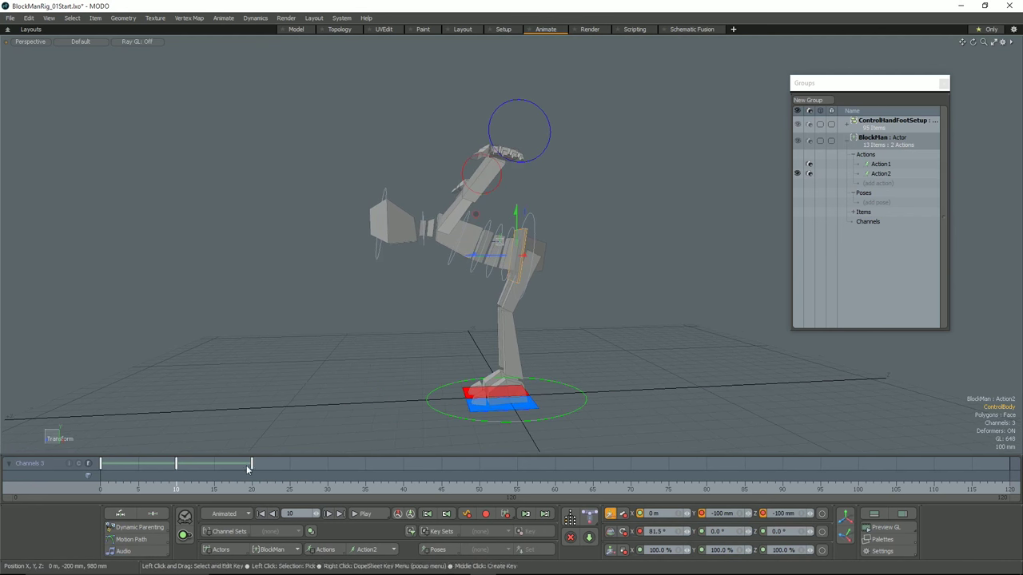
Return to frame 0 and create a third action named Action3 for the BlockMan actor, leaving Transfer off.
{"action": "left_click_drag", "start_coordinate": [199, 477], "coordinate": [101, 478]}
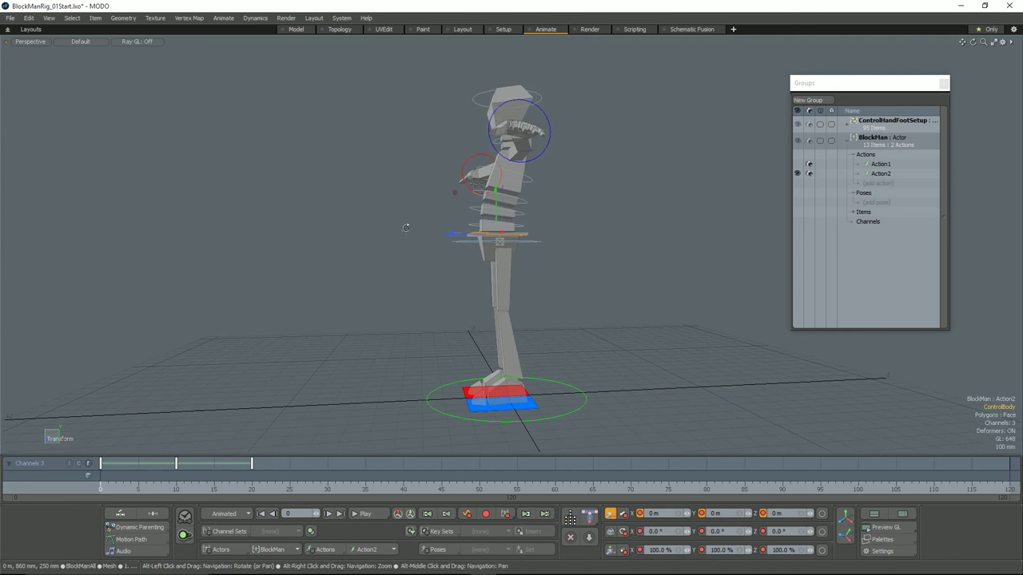
{"action": "left_click_drag", "start_coordinate": [407, 228], "coordinate": [551, 297], "text": "alt"}
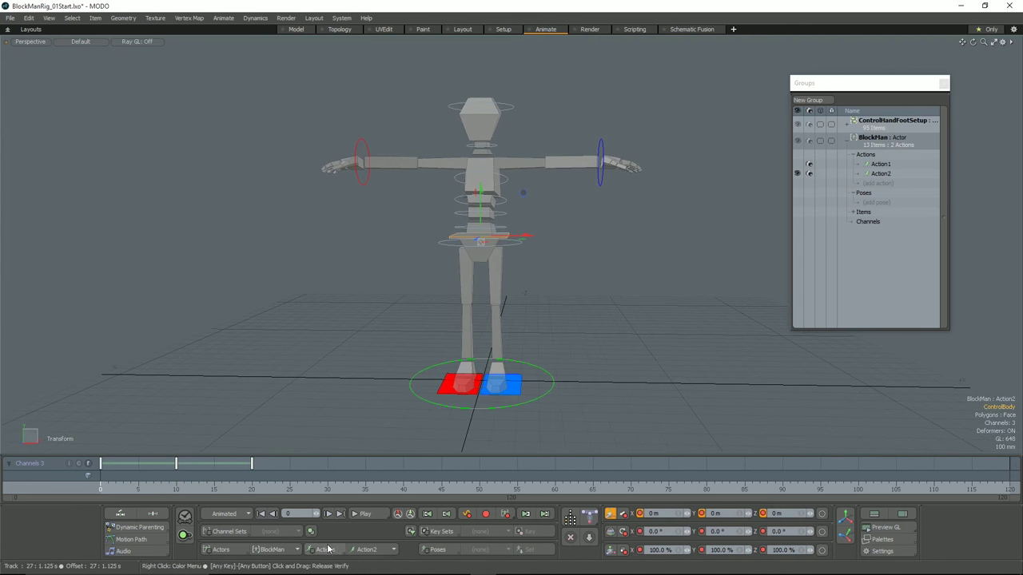
{"action": "left_click", "coordinate": [326, 550]}
{"action": "left_click", "coordinate": [330, 424]}
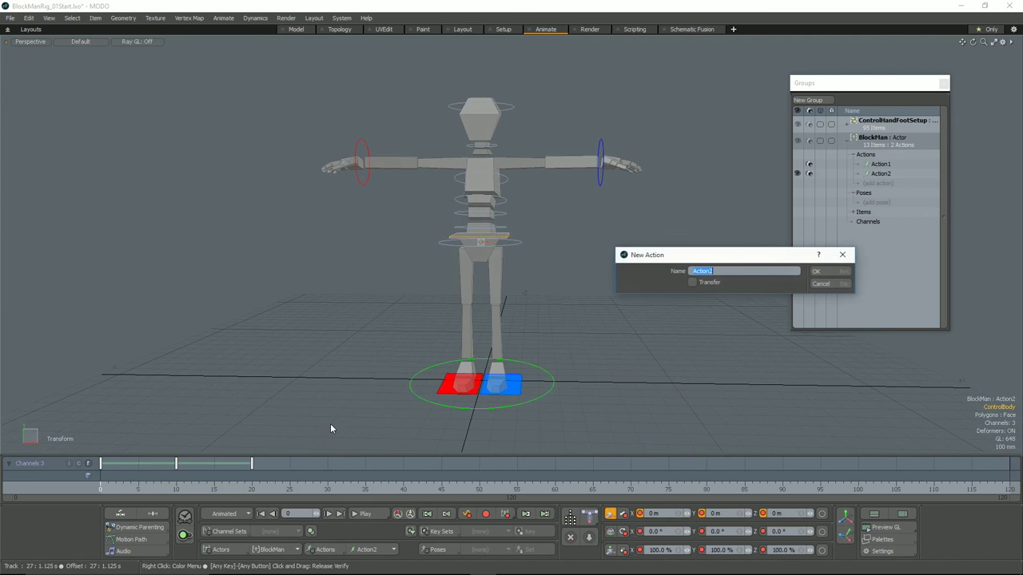
{"action": "key", "text": "End"}
{"action": "key", "text": "BackSpace"}
{"action": "type", "text": "3"}
{"action": "key", "text": "Return"}
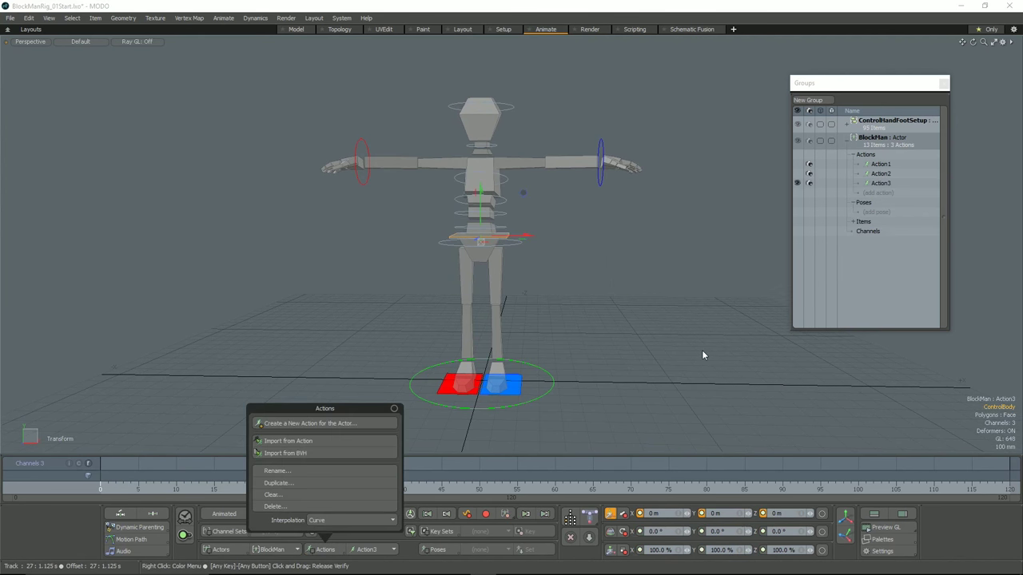
{"action": "left_click", "coordinate": [600, 354], "text": "alt"}
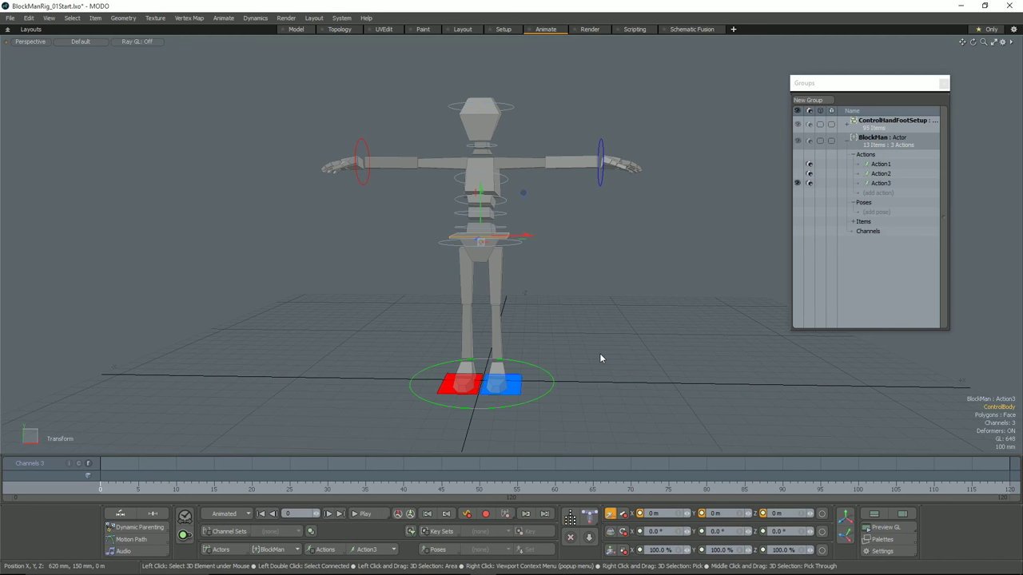
Select all items of the BlockMan actor and key their position, rotation and scale at frames 0 and 20 in Action3.
{"action": "left_click_drag", "start_coordinate": [599, 353], "coordinate": [560, 343], "text": "alt"}
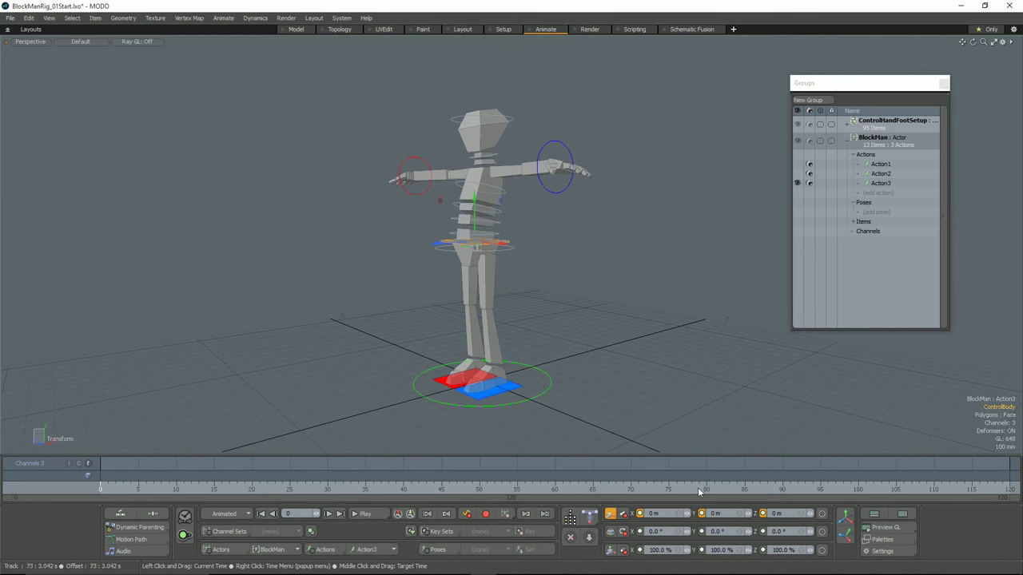
{"action": "right_click", "coordinate": [883, 144]}
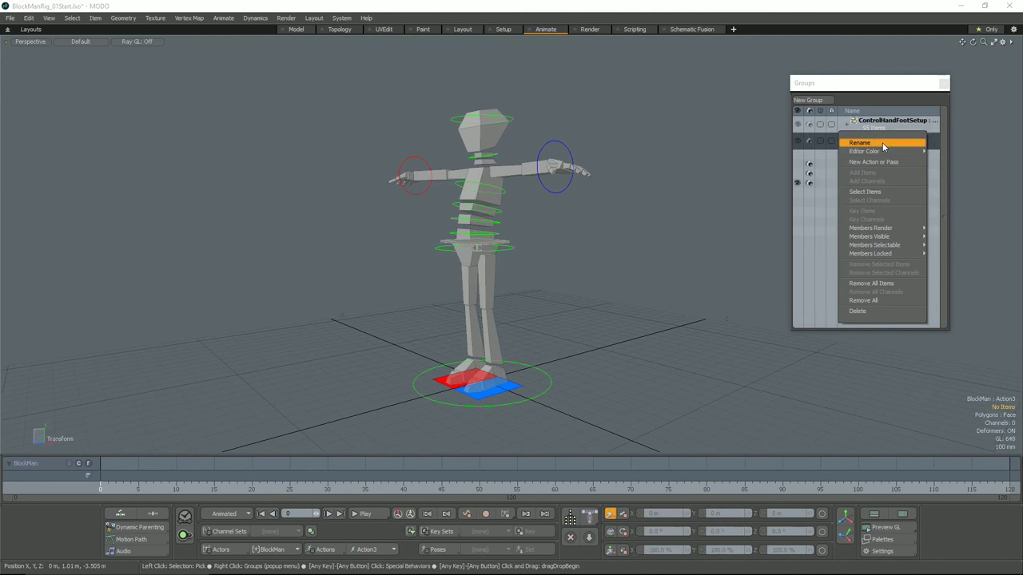
{"action": "left_click", "coordinate": [879, 192]}
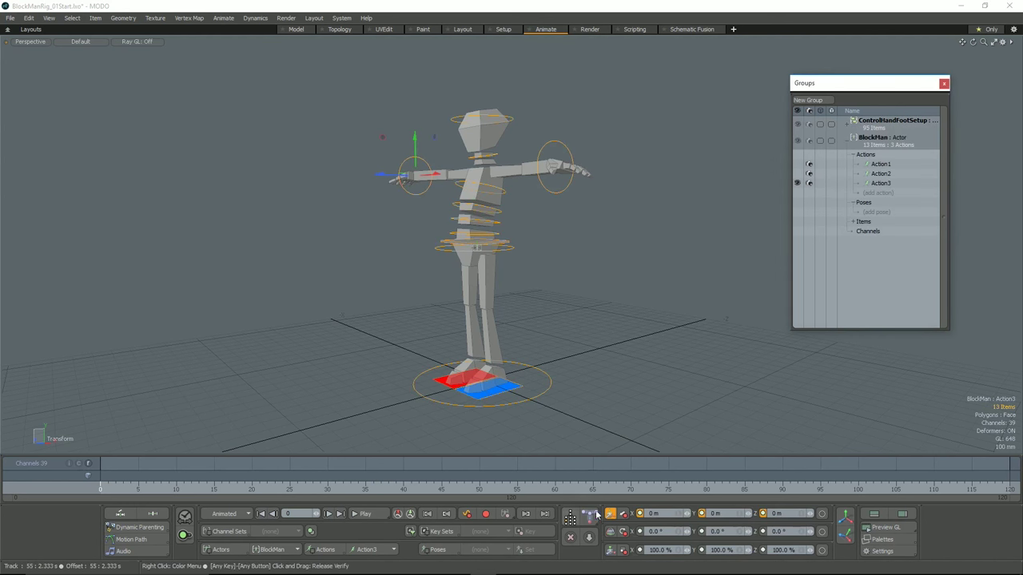
{"action": "left_click", "coordinate": [621, 513]}
{"action": "left_click", "coordinate": [620, 531]}
{"action": "left_click", "coordinate": [621, 548]}
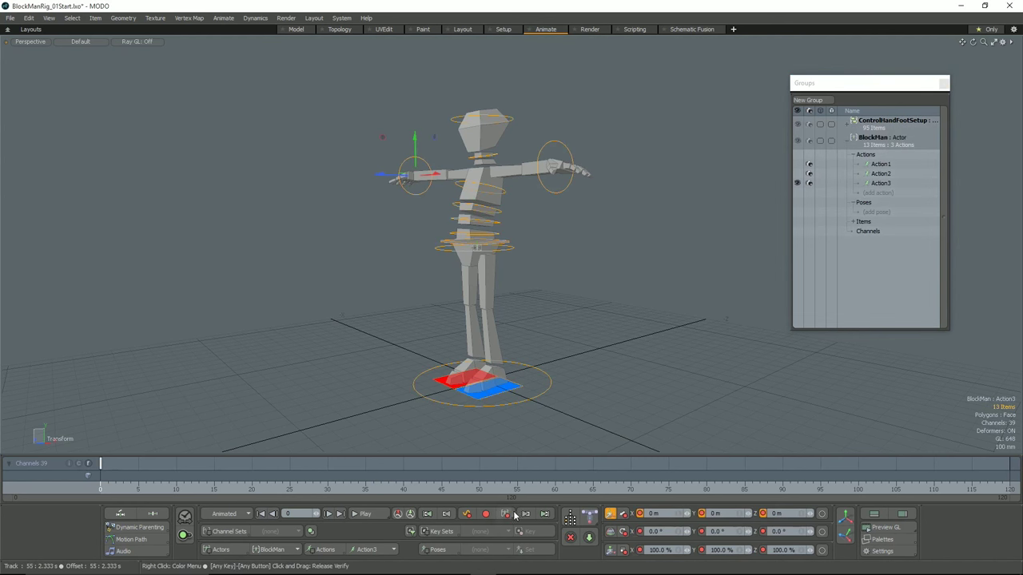
{"action": "left_click_drag", "start_coordinate": [145, 486], "coordinate": [237, 485]}
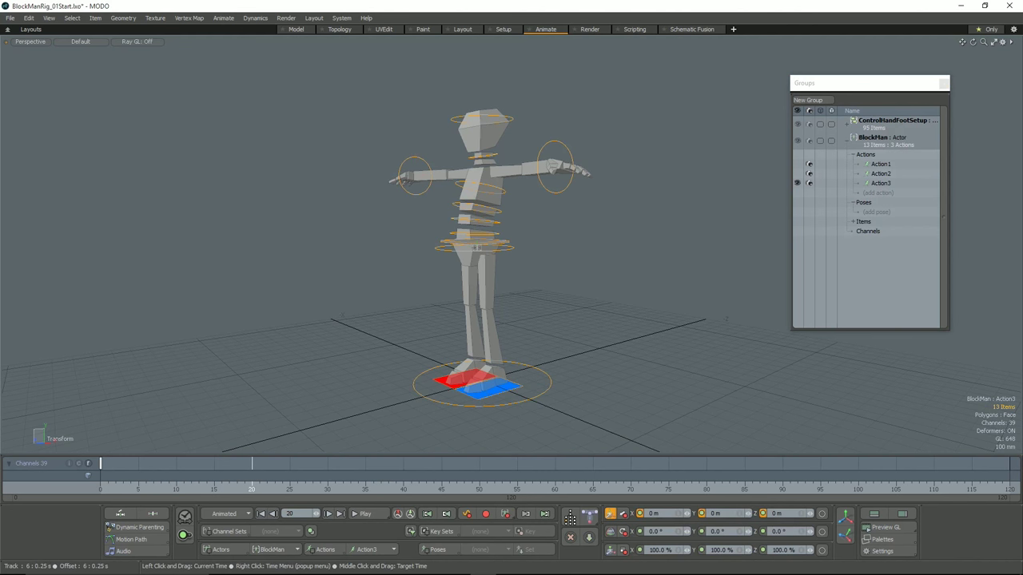
{"action": "left_click", "coordinate": [506, 515]}
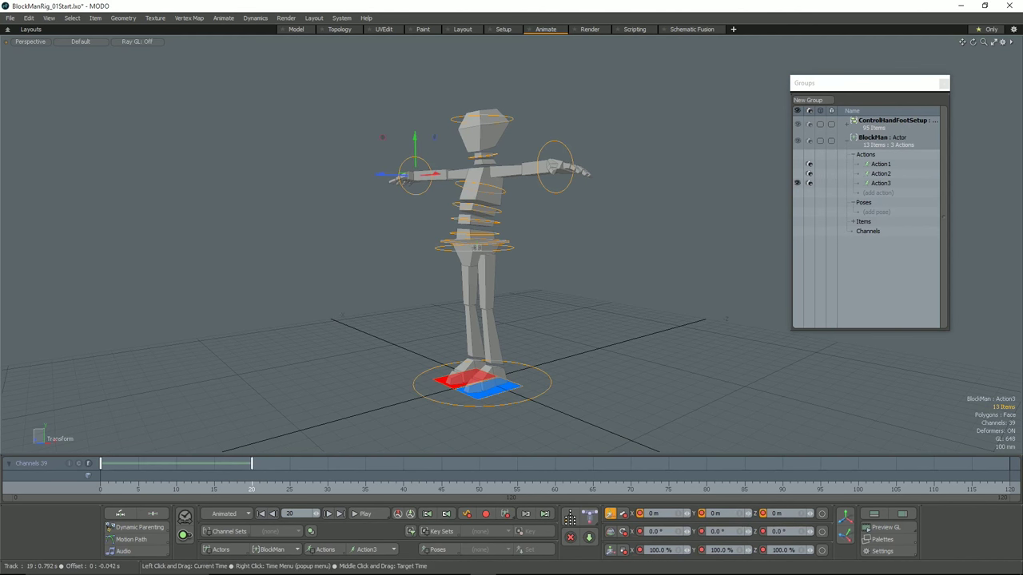
At frame 10, raise the right foot control forward to about hip height and rotate it about -69.5° in X.
{"action": "left_click_drag", "start_coordinate": [245, 486], "coordinate": [176, 486]}
{"action": "left_click", "coordinate": [451, 386]}
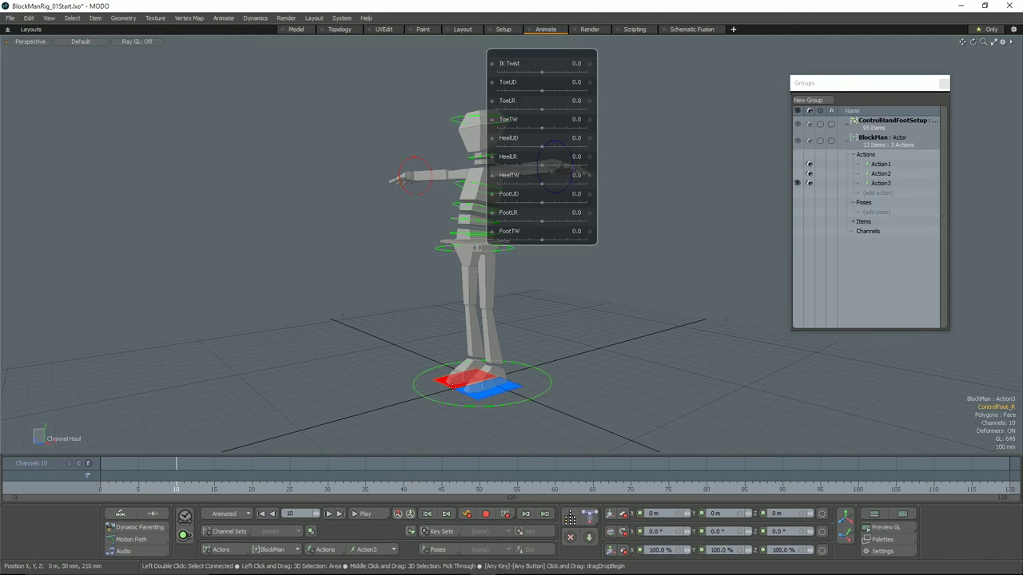
{"action": "left_click_drag", "start_coordinate": [452, 386], "coordinate": [345, 286], "text": "alt"}
{"action": "key", "text": "w"}
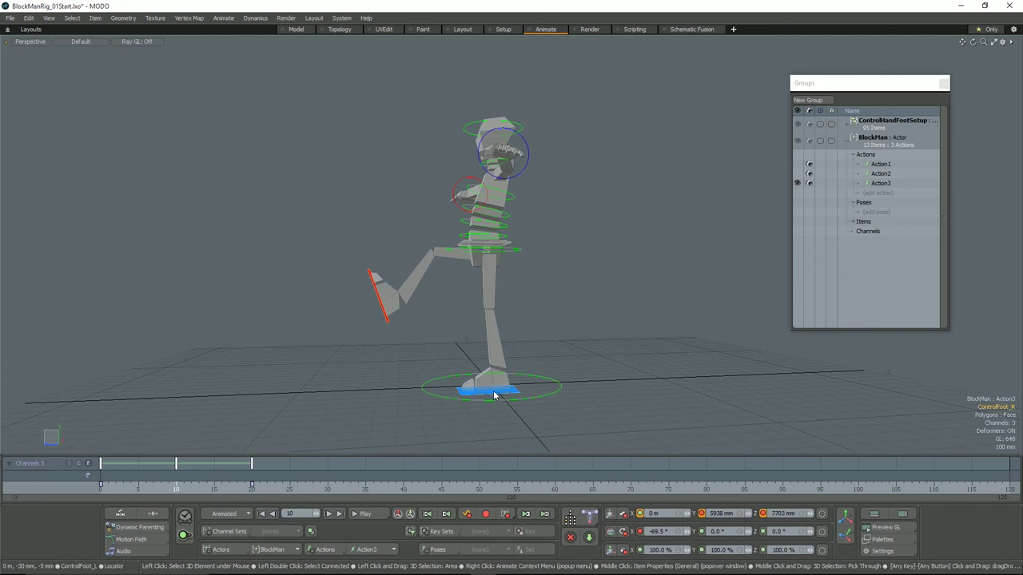
Raise the left foot control up and behind the figure at frame 10 and rotate it about 120.5° in X for a leap pose.
{"action": "left_click", "coordinate": [494, 395]}
{"action": "key", "text": "w"}
{"action": "left_click_drag", "start_coordinate": [469, 350], "coordinate": [556, 262]}
{"action": "left_click_drag", "start_coordinate": [572, 266], "coordinate": [548, 334]}
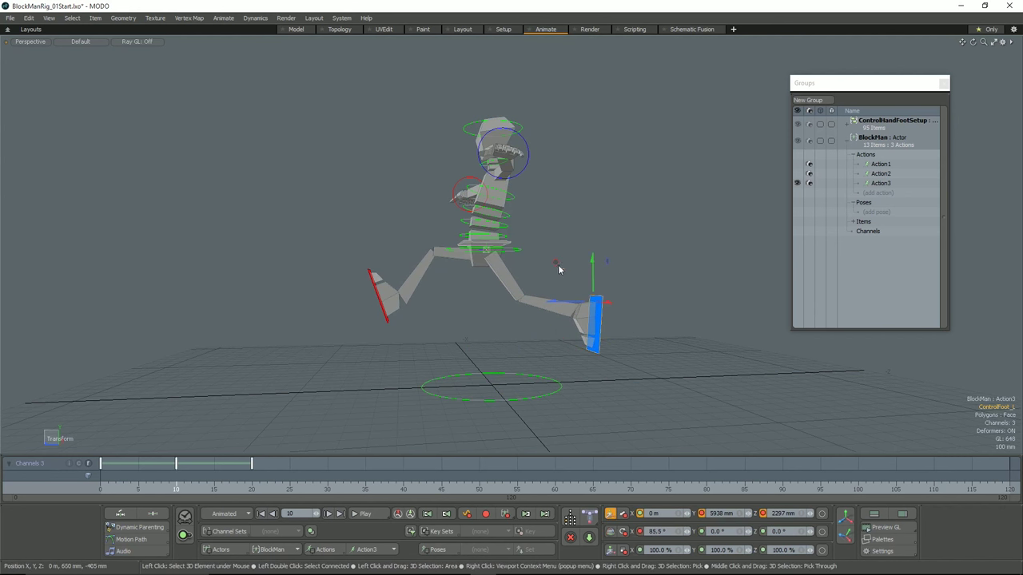
{"action": "left_click_drag", "start_coordinate": [592, 275], "coordinate": [548, 261]}
{"action": "key", "text": "e"}
{"action": "key", "text": "q"}
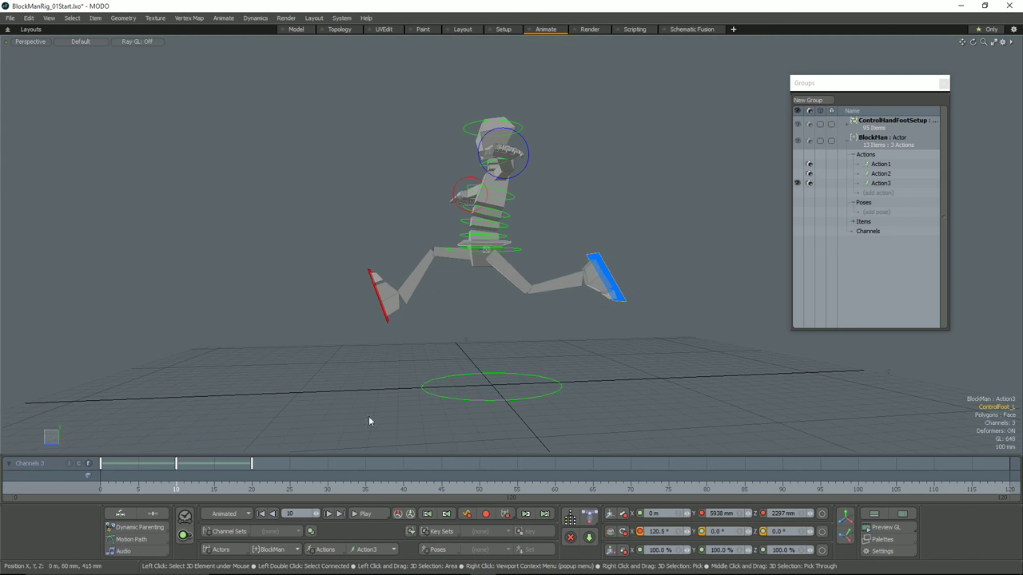
Return to frame 0 and create a fourth action named Action4 for the BlockMan actor, leaving Transfer off.
{"action": "left_click_drag", "start_coordinate": [177, 489], "coordinate": [100, 488]}
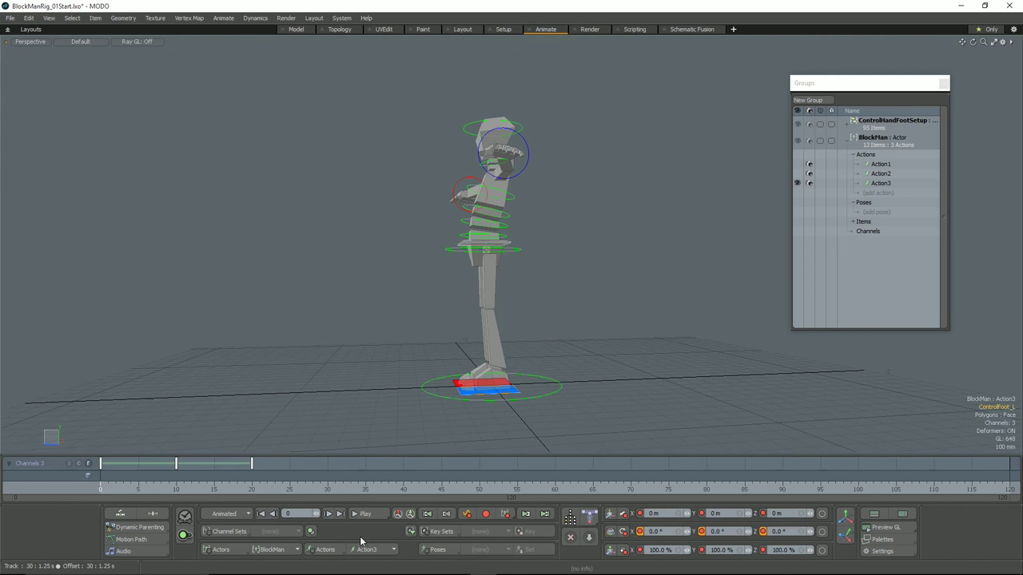
{"action": "left_click", "coordinate": [324, 550]}
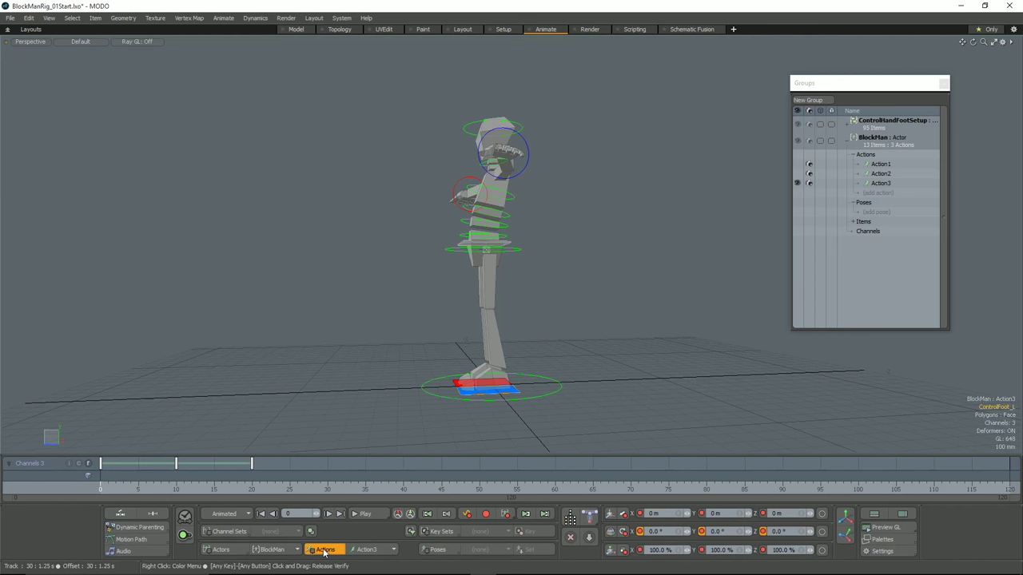
{"action": "left_click", "coordinate": [356, 422]}
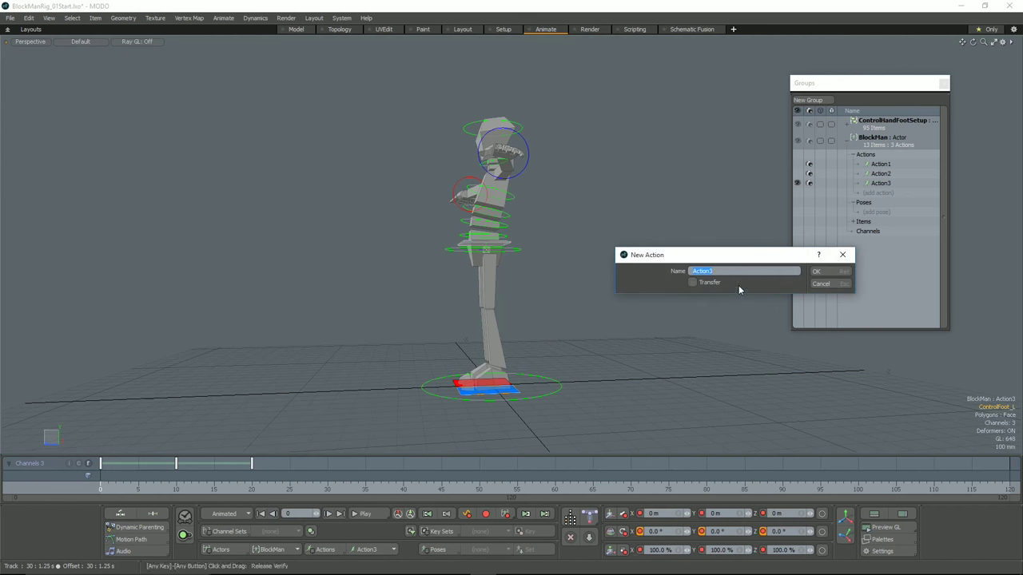
{"action": "left_click", "coordinate": [712, 271]}
{"action": "key", "text": "Return"}
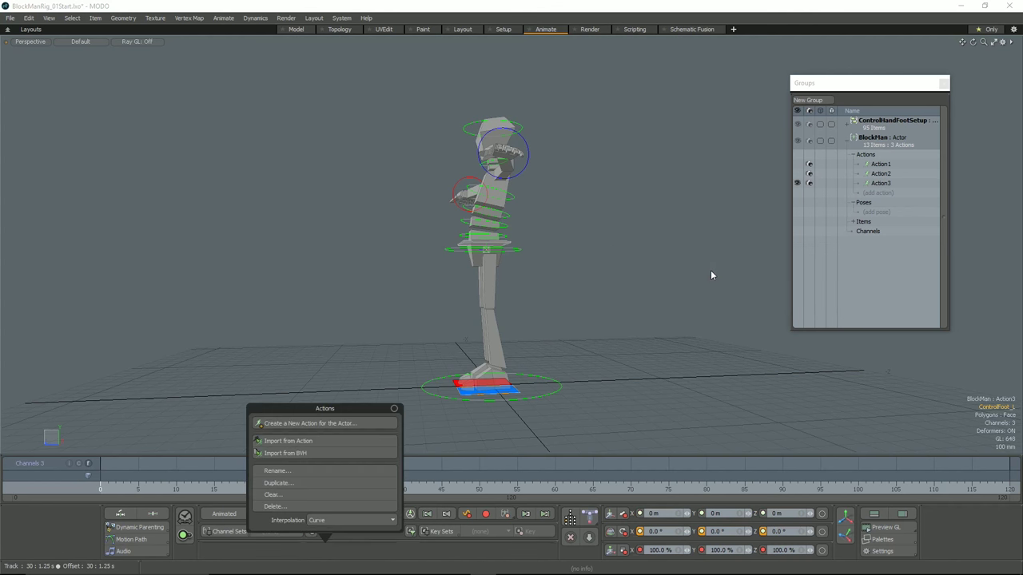
{"action": "left_click_drag", "start_coordinate": [486, 402], "coordinate": [577, 235], "text": "alt"}
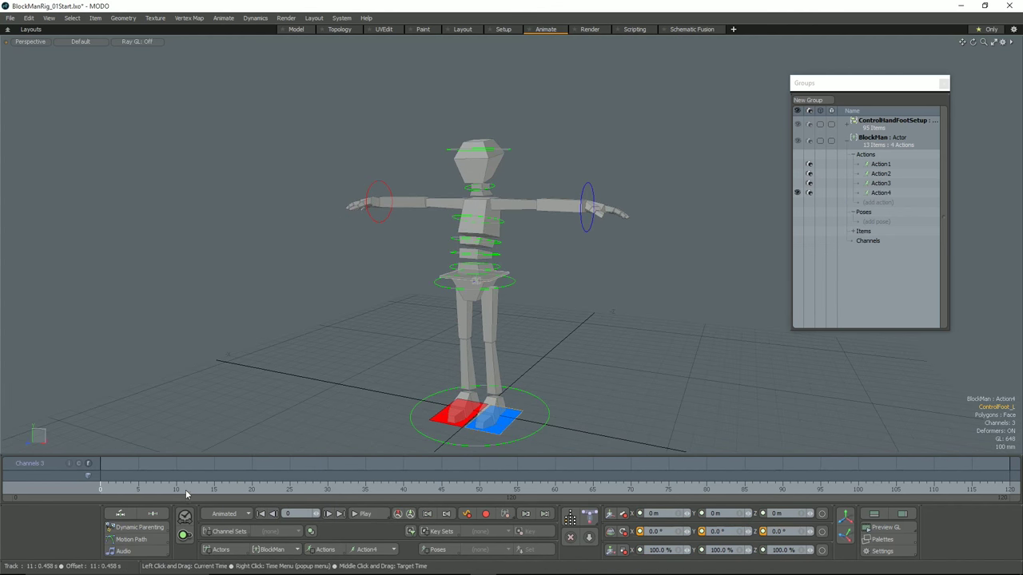
Select all items of the BlockMan actor and key their position, rotation and scale at frames 0 and 20 in Action4.
{"action": "right_click", "coordinate": [891, 139]}
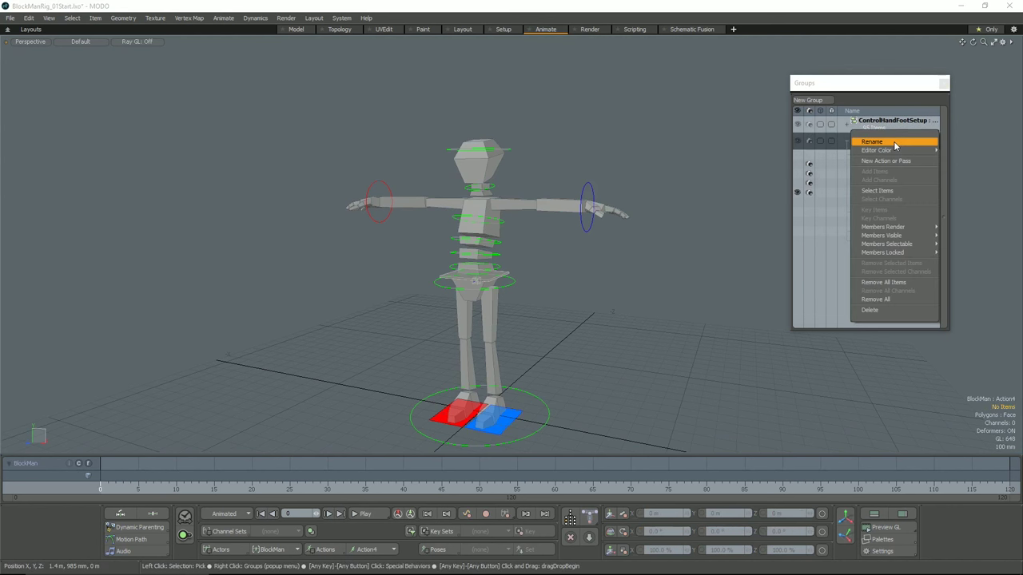
{"action": "left_click", "coordinate": [885, 191]}
{"action": "left_click", "coordinate": [622, 514]}
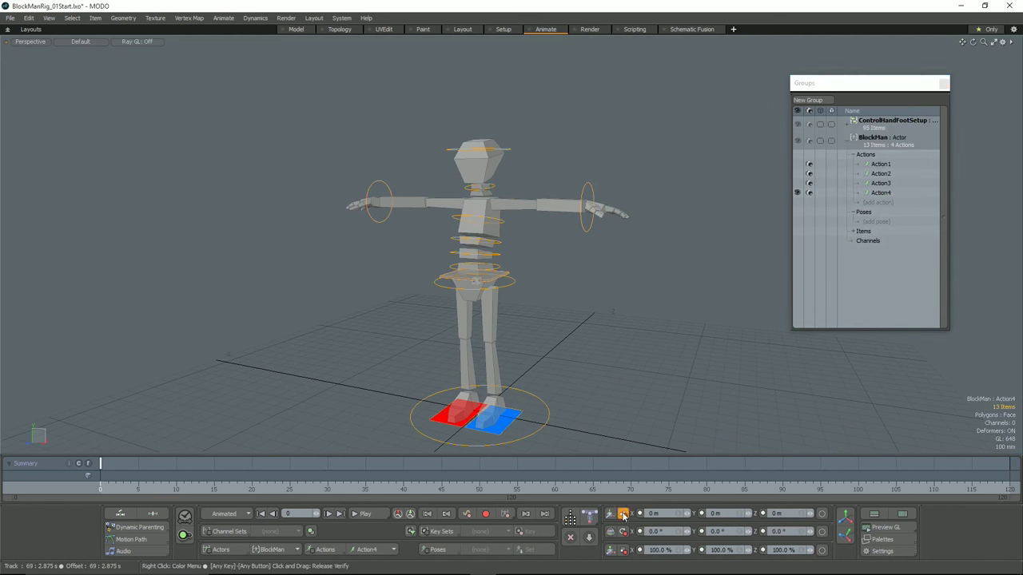
{"action": "left_click", "coordinate": [622, 531]}
{"action": "left_click", "coordinate": [622, 549]}
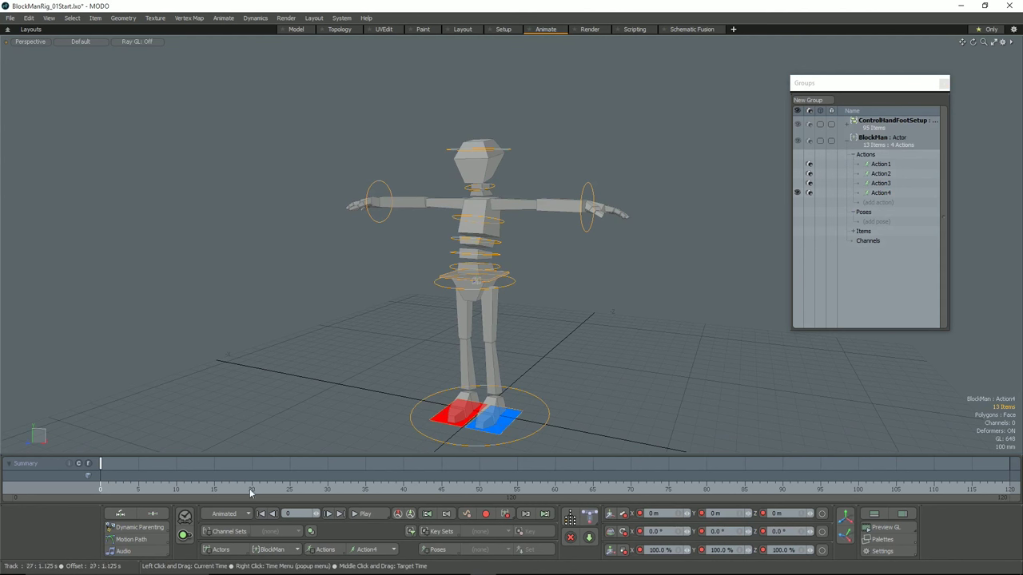
{"action": "left_click_drag", "start_coordinate": [191, 489], "coordinate": [251, 489]}
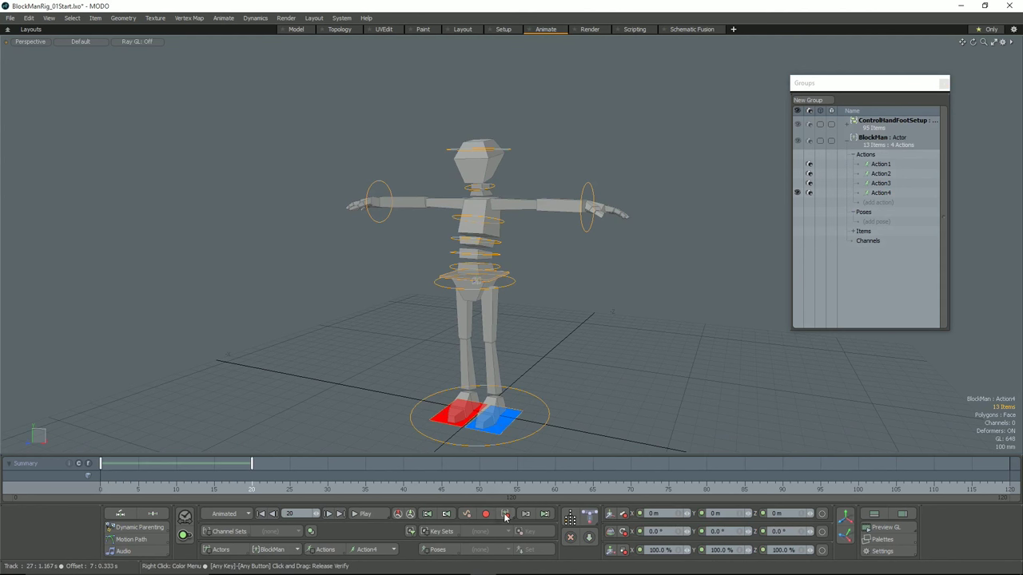
At frame 10, lower the left hand control beside the hip and rotate it about -82° in Z so the arm hangs down.
{"action": "left_click", "coordinate": [169, 488]}
{"action": "left_click", "coordinate": [176, 488]}
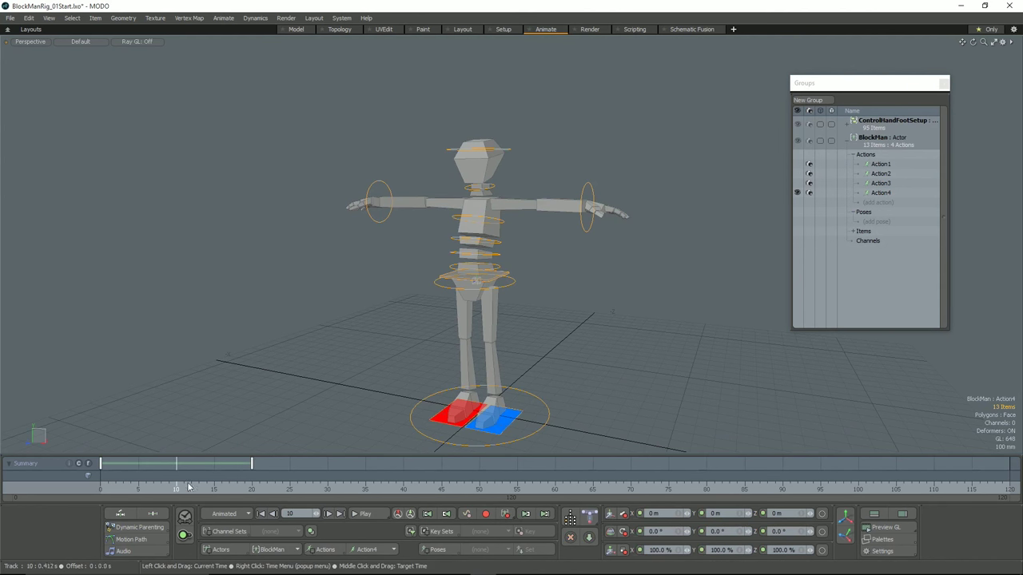
{"action": "left_click", "coordinate": [587, 230]}
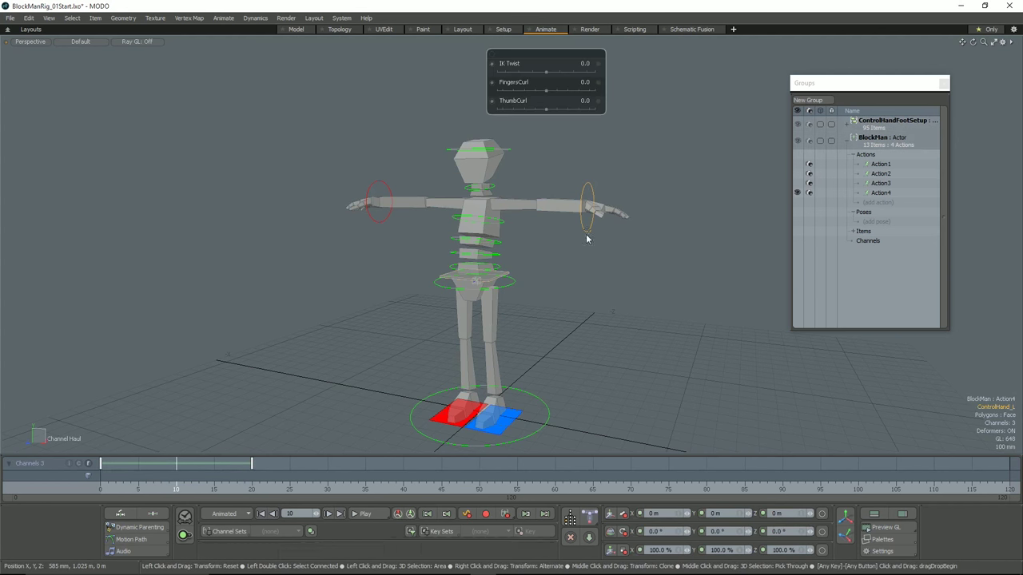
{"action": "key", "text": "w"}
{"action": "left_click_drag", "start_coordinate": [589, 238], "coordinate": [604, 198], "text": "alt"}
{"action": "left_click_drag", "start_coordinate": [636, 158], "coordinate": [564, 328]}
{"action": "key", "text": "space"}
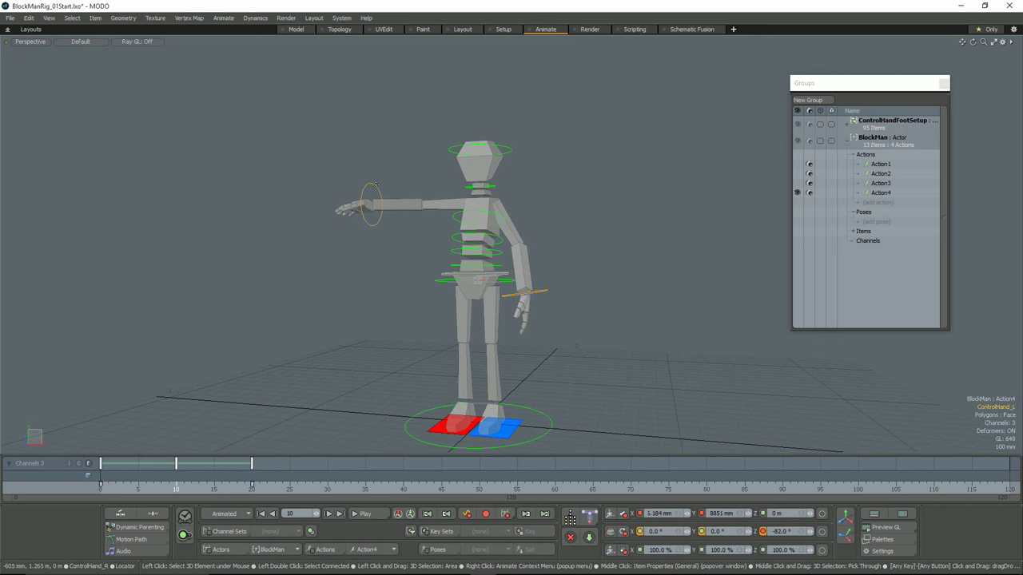
Lower and rotate the right hand control at frame 10 so that arm hangs down to mirror the left one, and clear the selection.
{"action": "left_click", "coordinate": [373, 222]}
{"action": "key", "text": "w"}
{"action": "left_click_drag", "start_coordinate": [369, 191], "coordinate": [378, 255], "text": "alt"}
{"action": "key", "text": "e"}
{"action": "key", "text": "q"}
{"action": "left_click", "coordinate": [364, 242]}
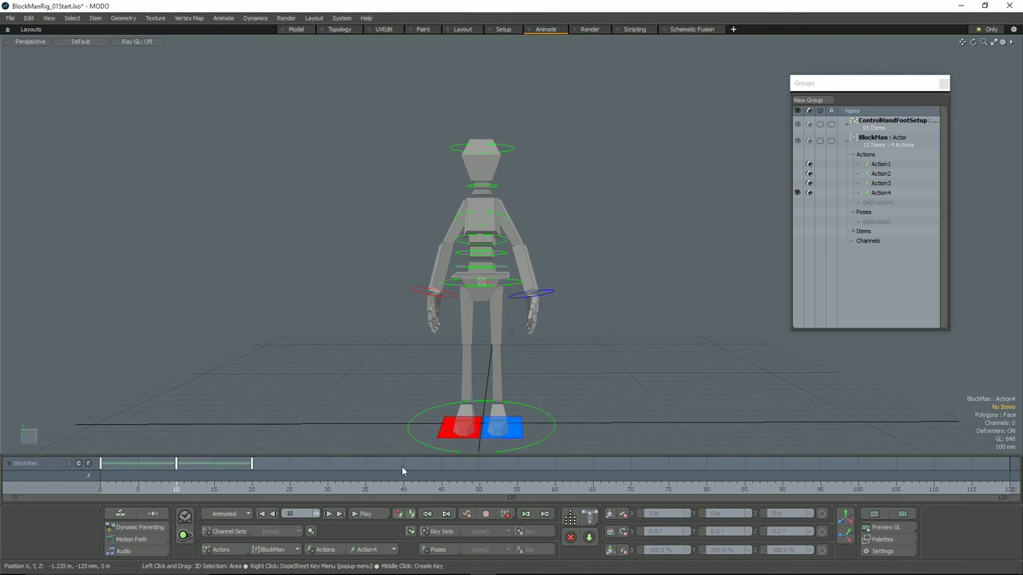
Return to frame 0 and open the Item List palette.
{"action": "left_click_drag", "start_coordinate": [200, 488], "coordinate": [100, 489]}
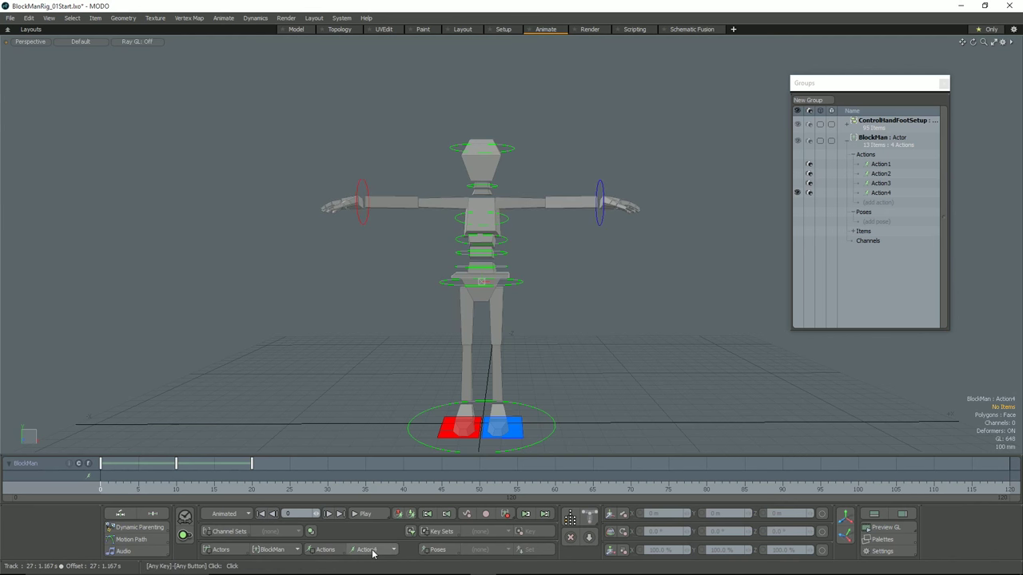
{"action": "left_click_drag", "start_coordinate": [559, 308], "coordinate": [628, 273], "text": "alt"}
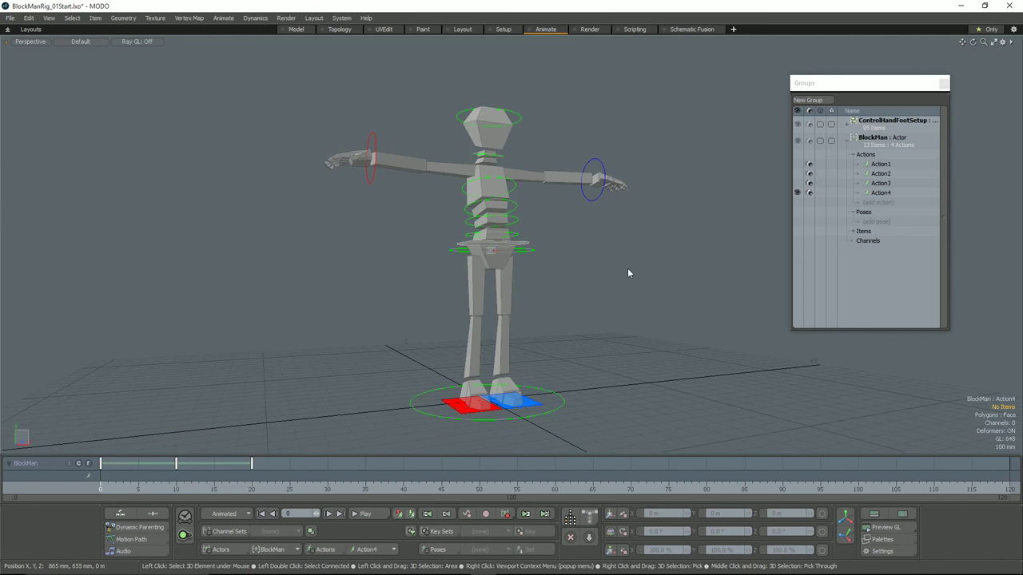
{"action": "left_click_drag", "start_coordinate": [621, 247], "coordinate": [663, 240], "text": "alt"}
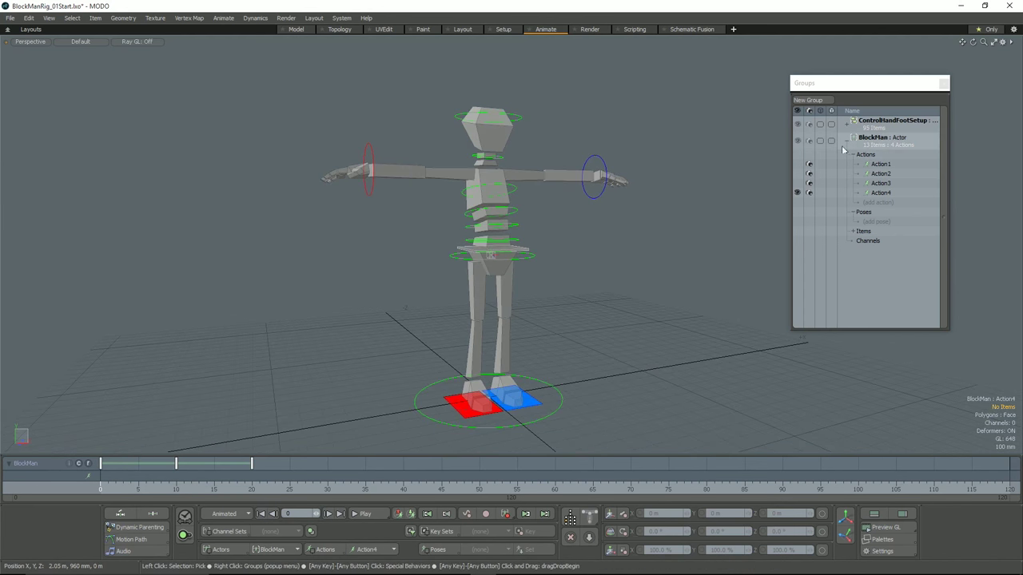
{"action": "left_click", "coordinate": [883, 540]}
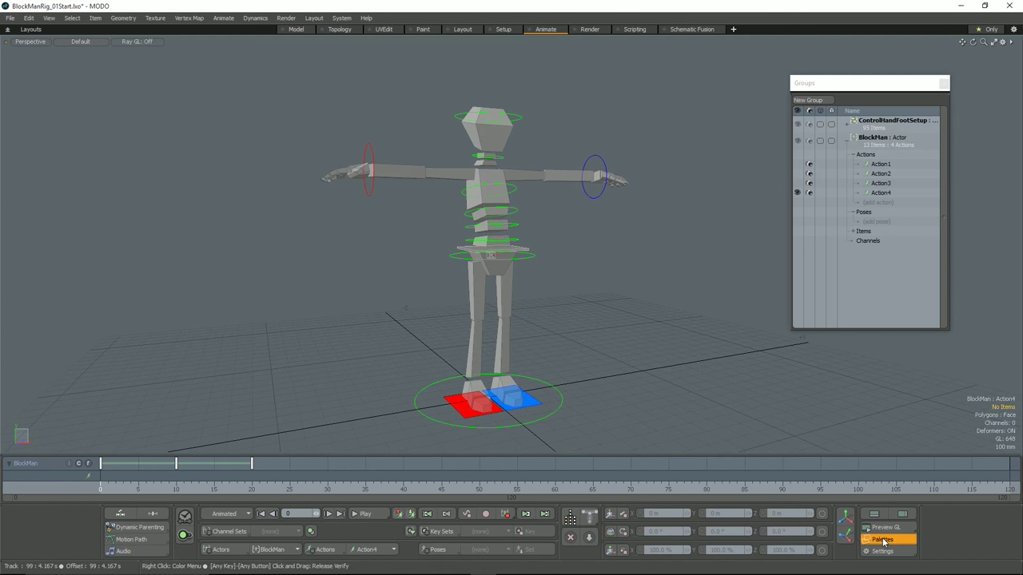
{"action": "left_click", "coordinate": [815, 398]}
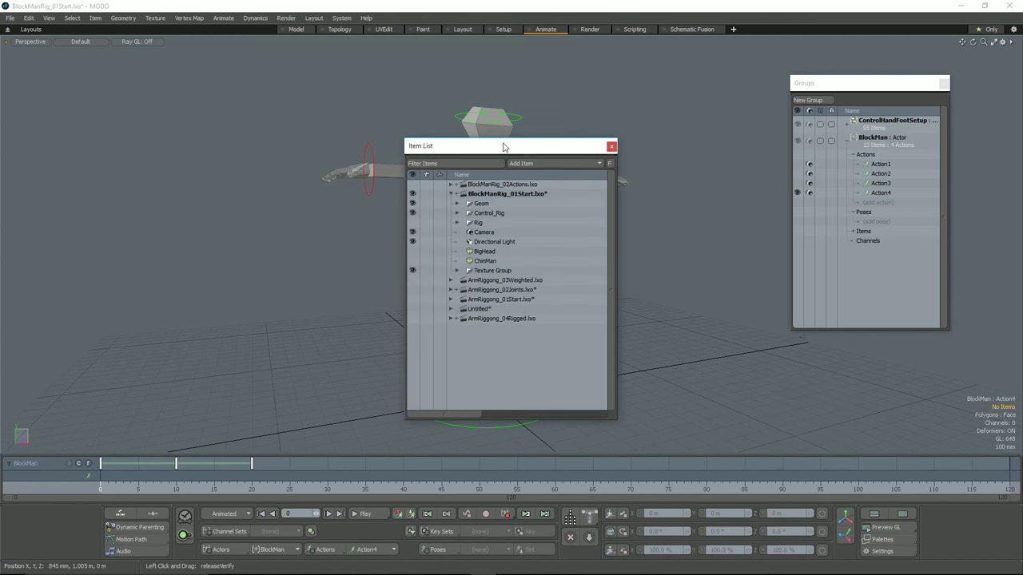
Inspect the Normalizing Folder and the ChinMan and BigHead deformers under the BlockManAll mesh in the Geom group.
{"action": "left_click_drag", "start_coordinate": [503, 147], "coordinate": [844, 119]}
{"action": "left_click", "coordinate": [798, 177]}
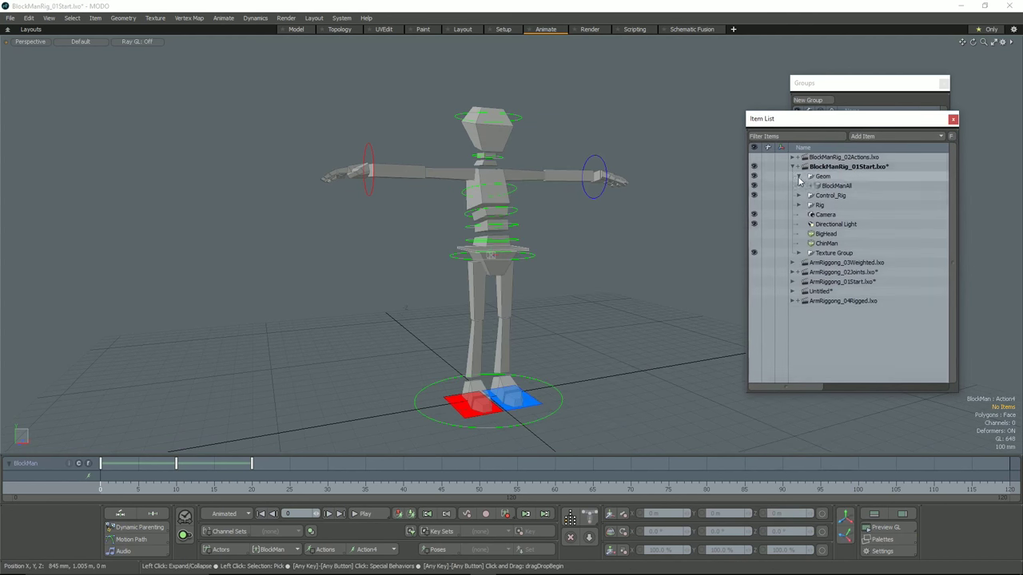
{"action": "left_click", "coordinate": [823, 187]}
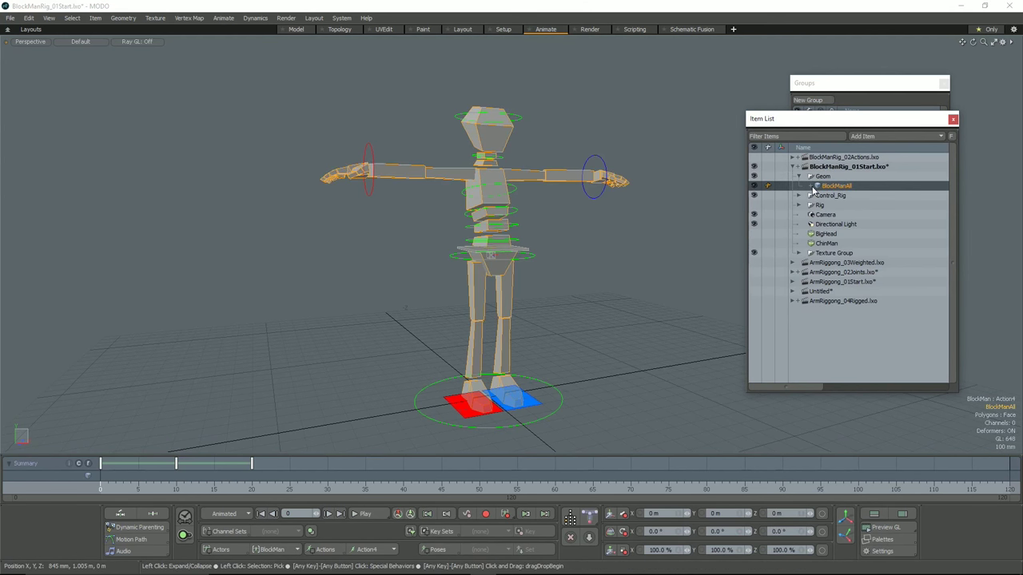
{"action": "left_click", "coordinate": [811, 187]}
{"action": "left_click", "coordinate": [830, 198]}
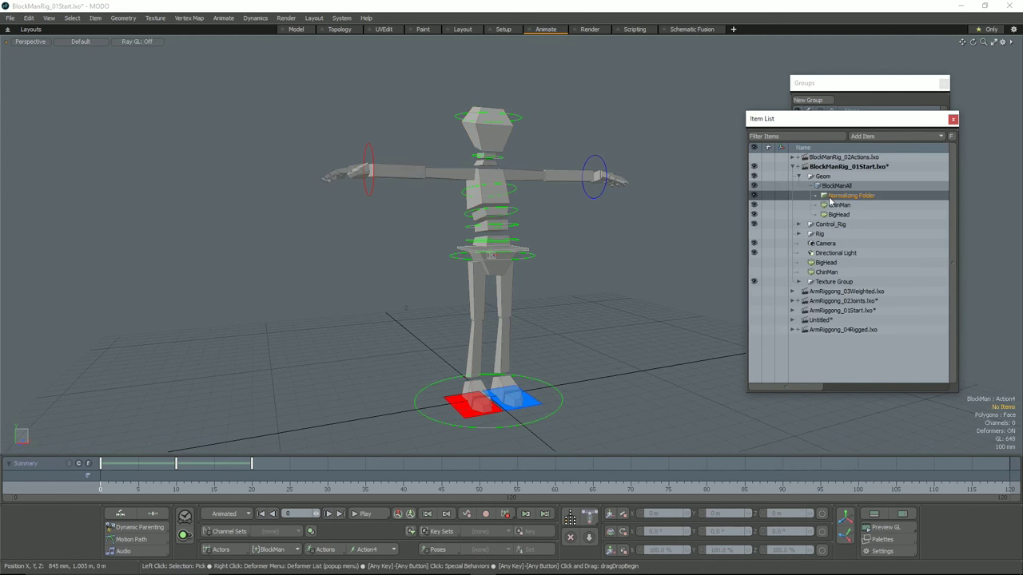
{"action": "left_click", "coordinate": [832, 205]}
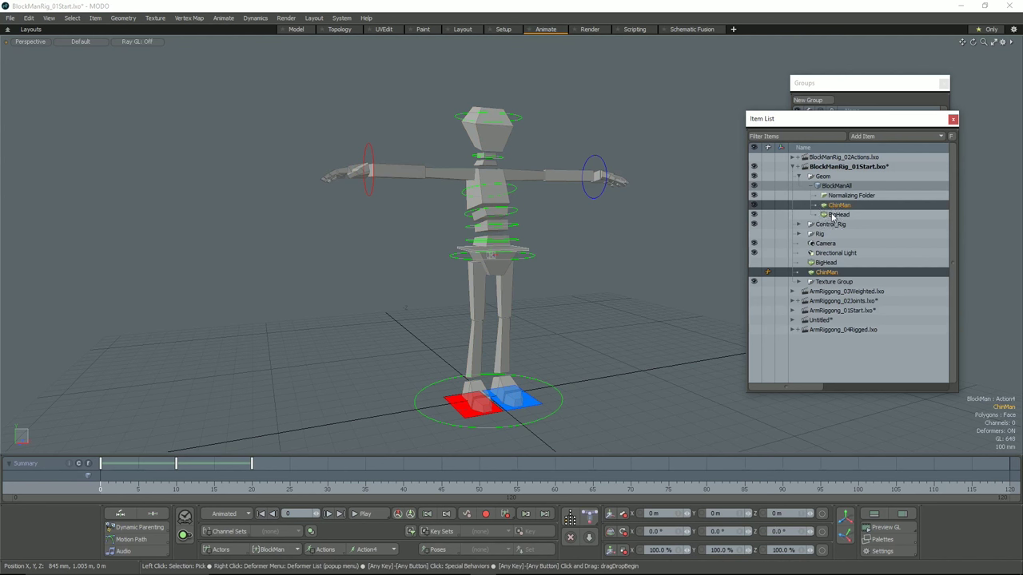
{"action": "left_click", "coordinate": [832, 215]}
{"action": "left_click", "coordinate": [835, 204]}
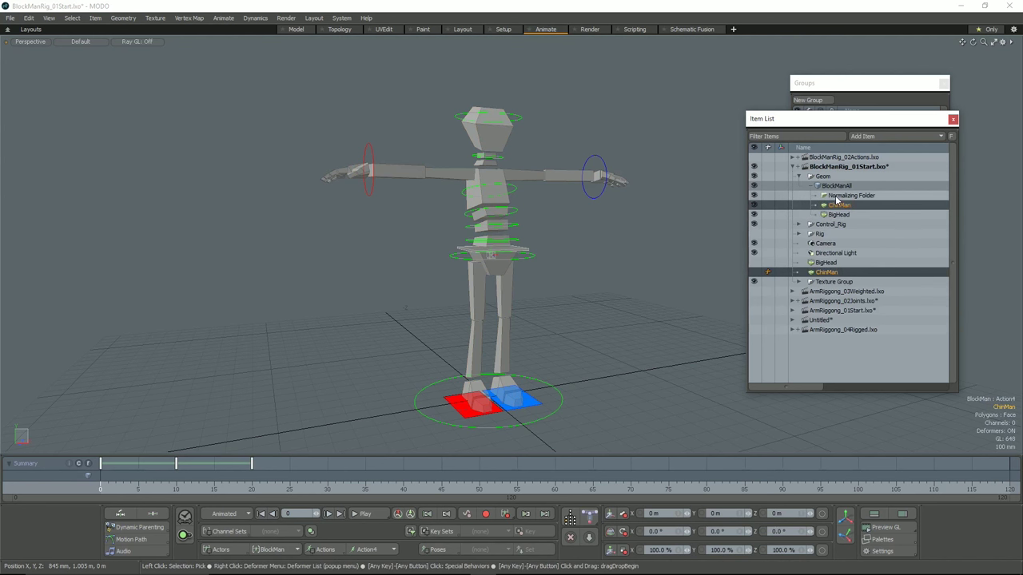
{"action": "left_click", "coordinate": [799, 177]}
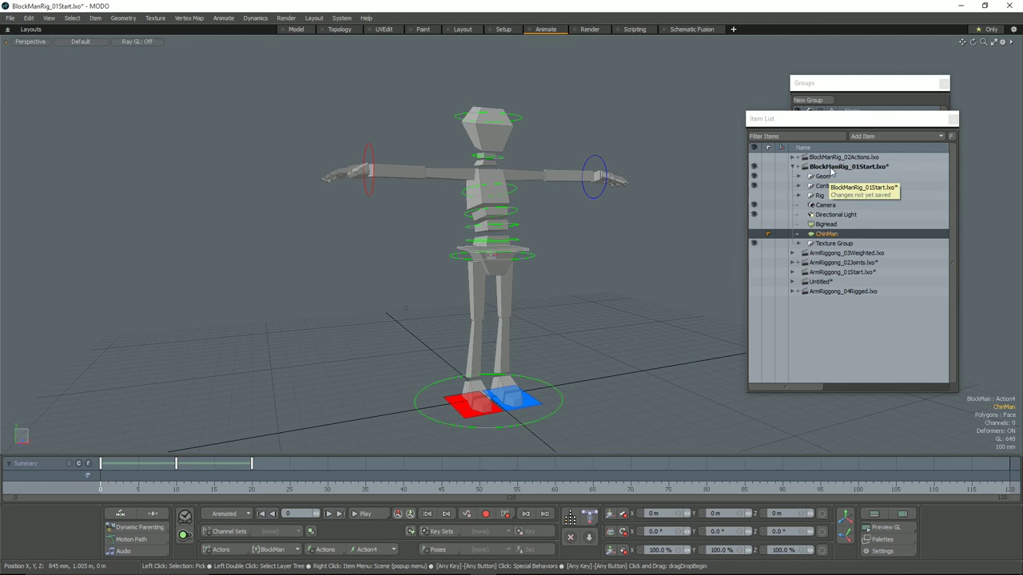
{"action": "left_click", "coordinate": [10, 18]}
{"action": "left_click", "coordinate": [38, 154]}
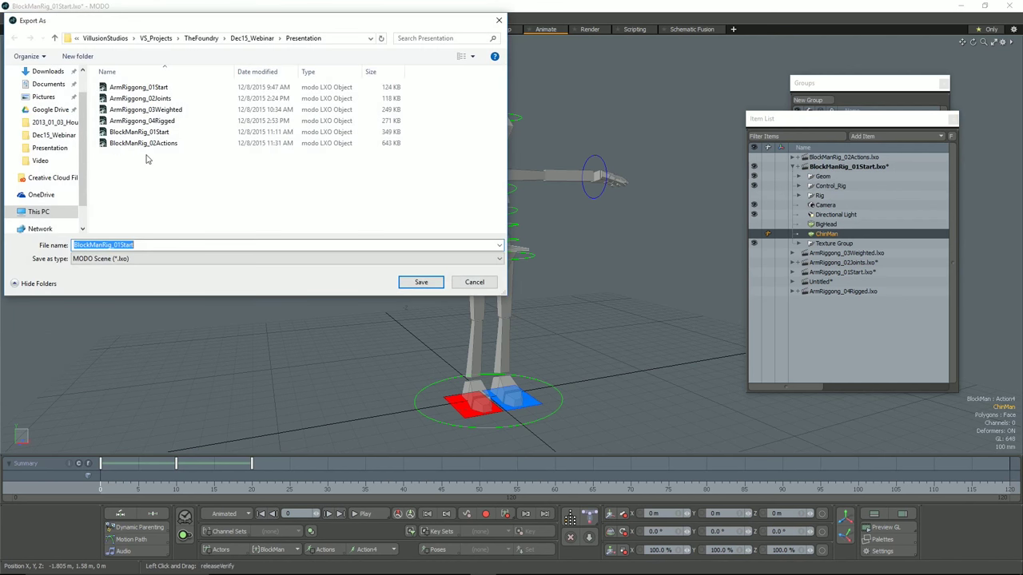
{"action": "left_click", "coordinate": [143, 257]}
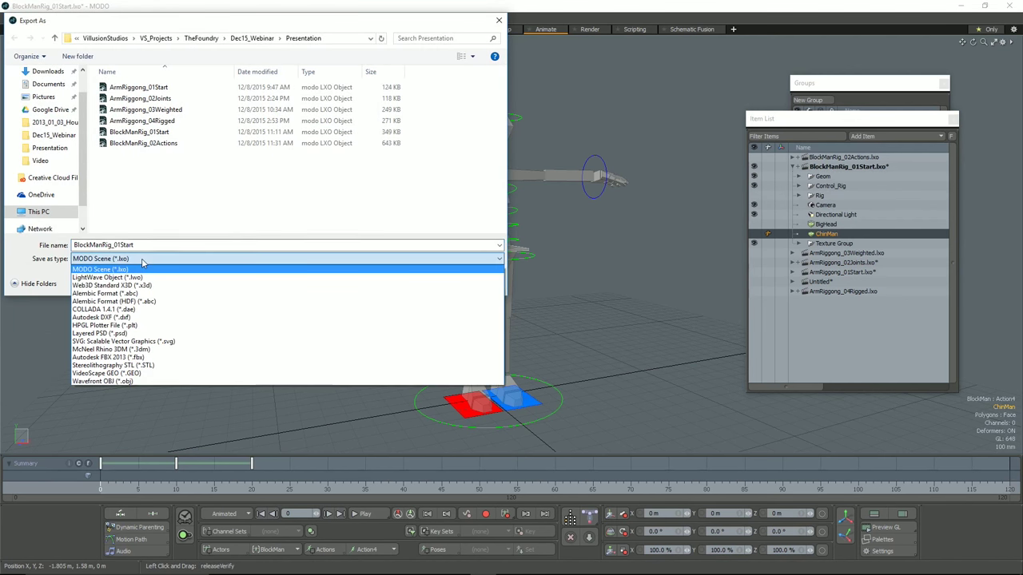
{"action": "left_click", "coordinate": [149, 357]}
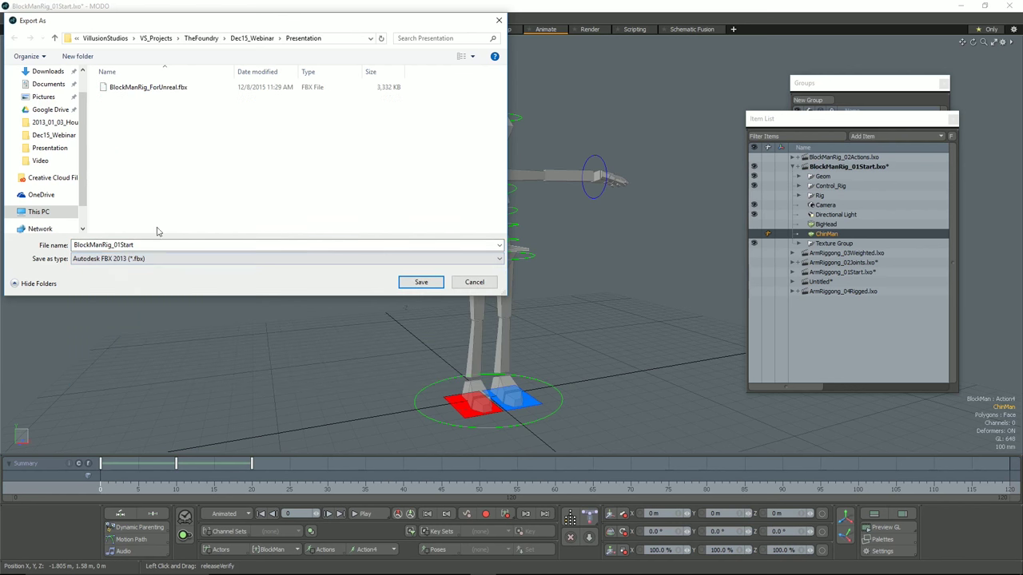
{"action": "left_click", "coordinate": [163, 90]}
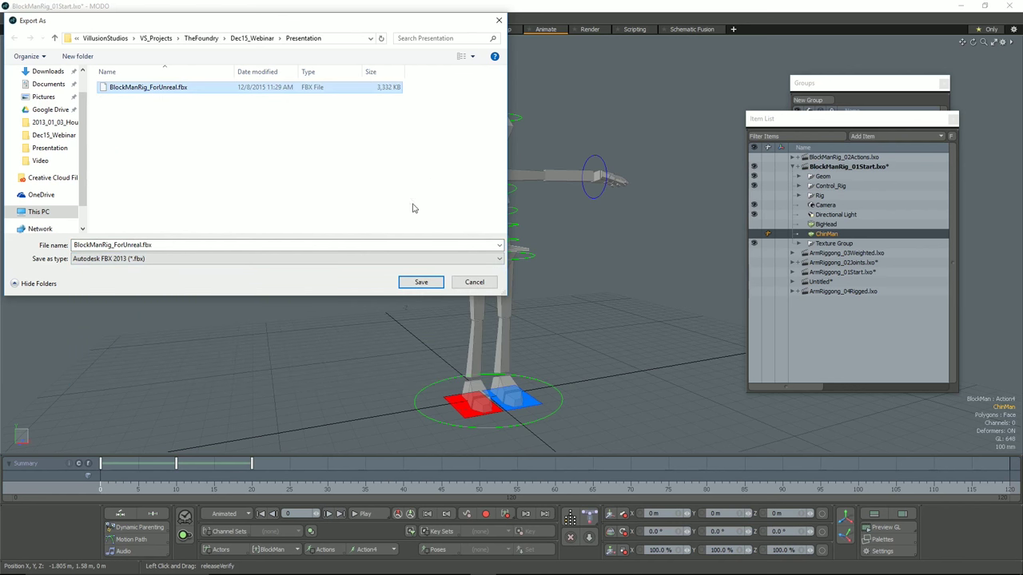
{"action": "left_click", "coordinate": [474, 282]}
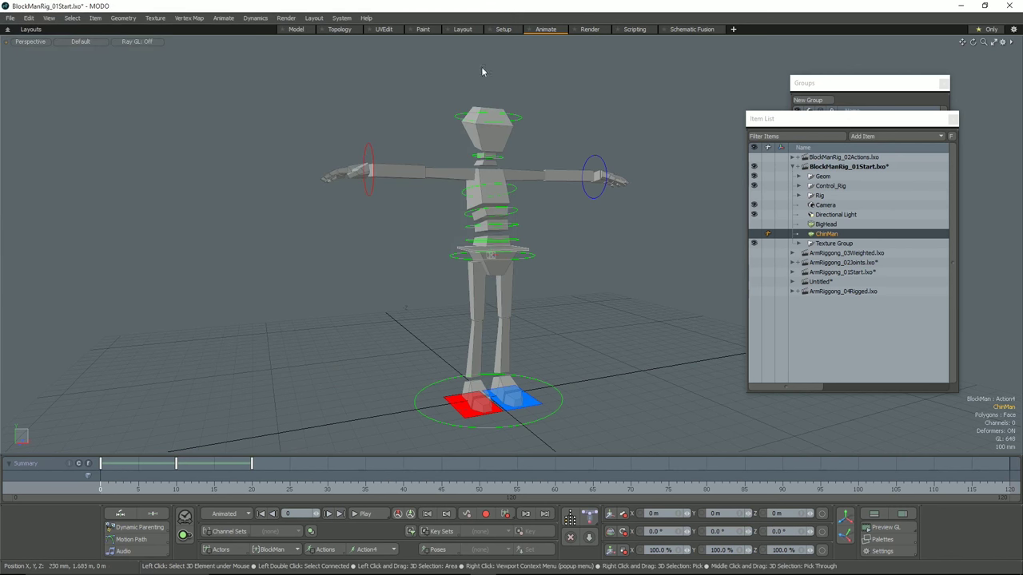
In the FBX I/O preferences, turn off saving cameras and lights, and turn on saving materials and smoothing groups.
{"action": "left_click", "coordinate": [341, 17]}
{"action": "left_click", "coordinate": [345, 30]}
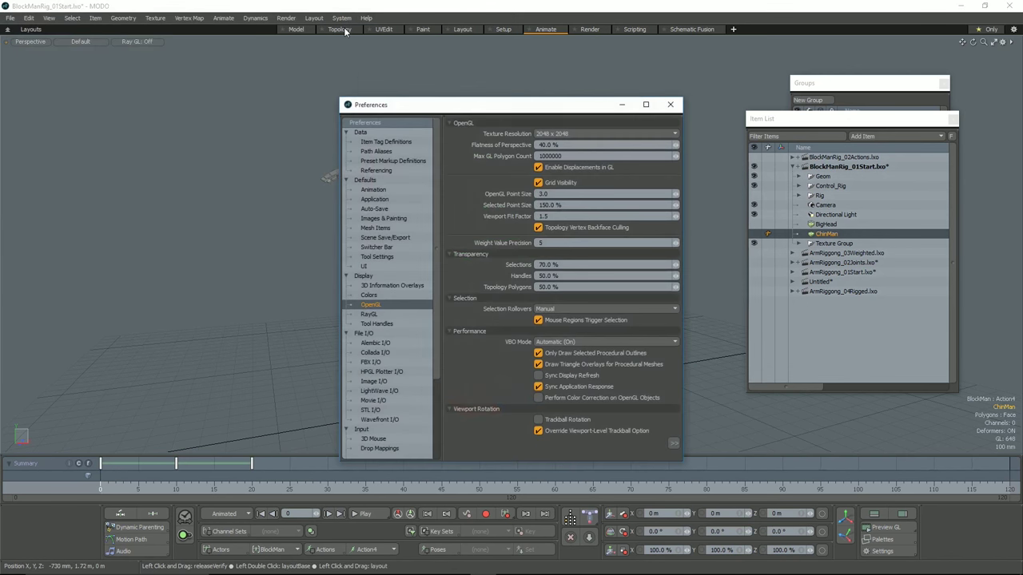
{"action": "left_click", "coordinate": [370, 363]}
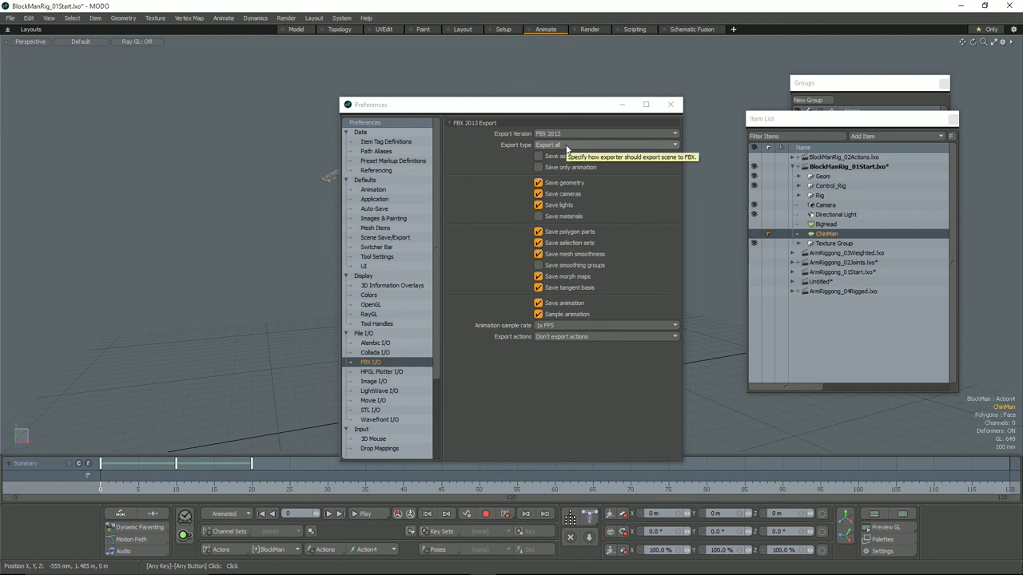
{"action": "left_click", "coordinate": [563, 205]}
{"action": "left_click", "coordinate": [563, 194]}
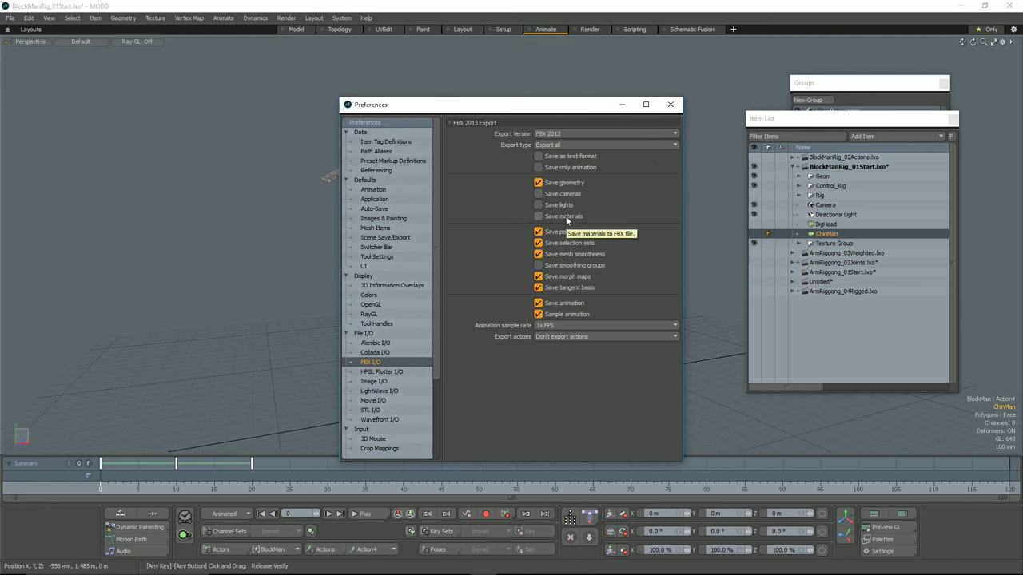
{"action": "left_click", "coordinate": [567, 217]}
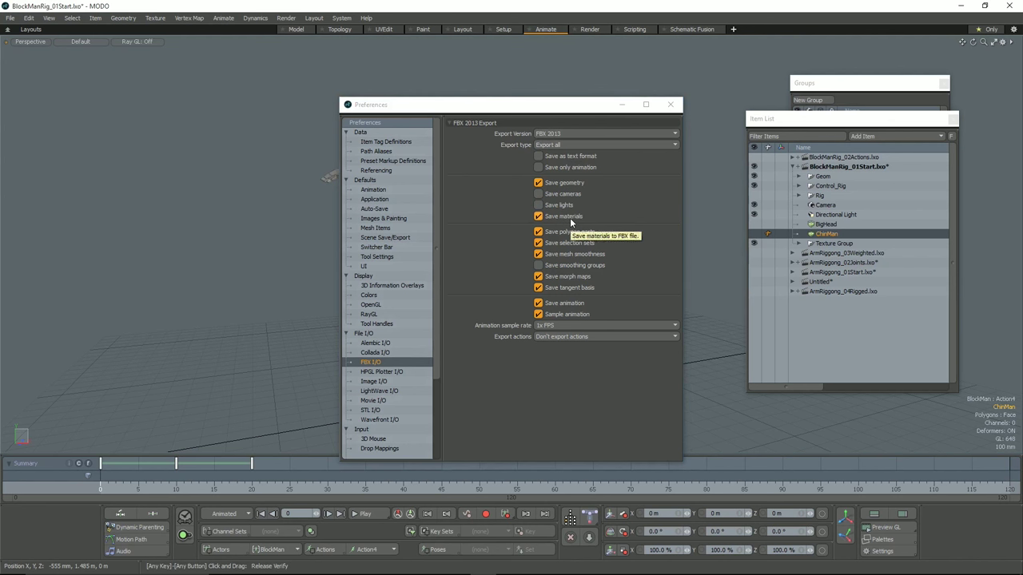
{"action": "left_click", "coordinate": [563, 266]}
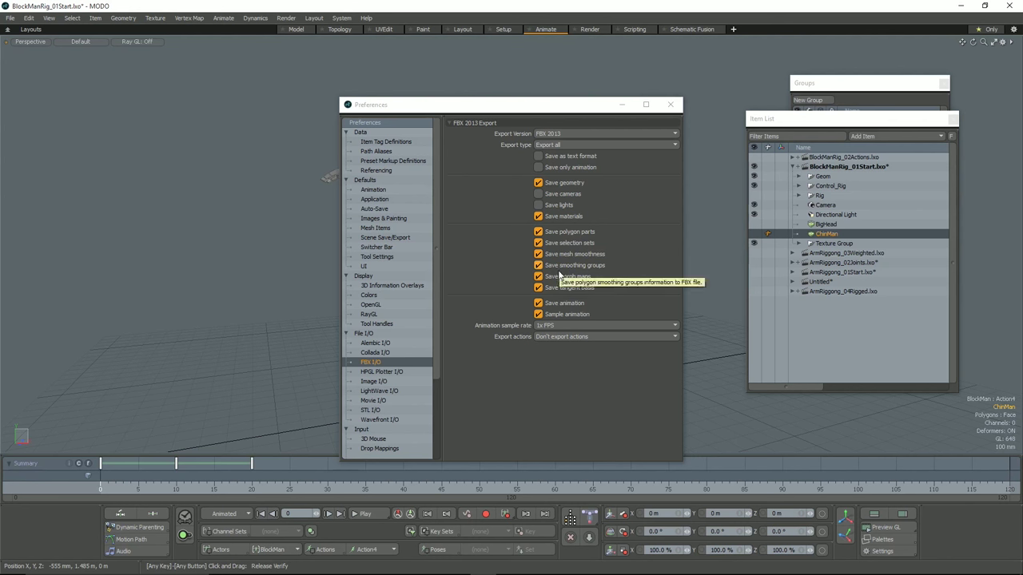
Set the FBX export to write actions into separate takes and close the preferences.
{"action": "left_click", "coordinate": [585, 338]}
{"action": "left_click", "coordinate": [589, 345]}
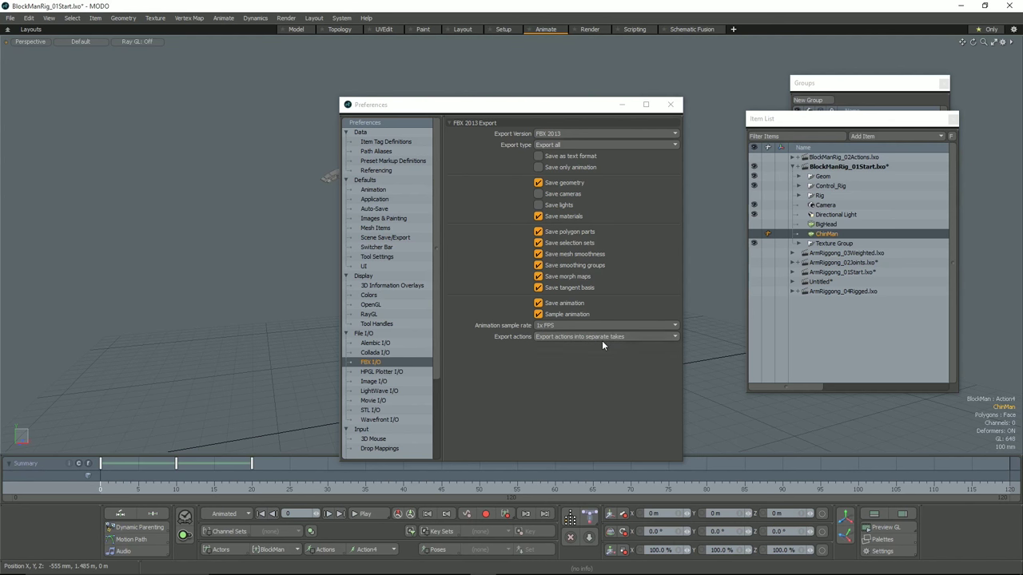
{"action": "left_click", "coordinate": [567, 339]}
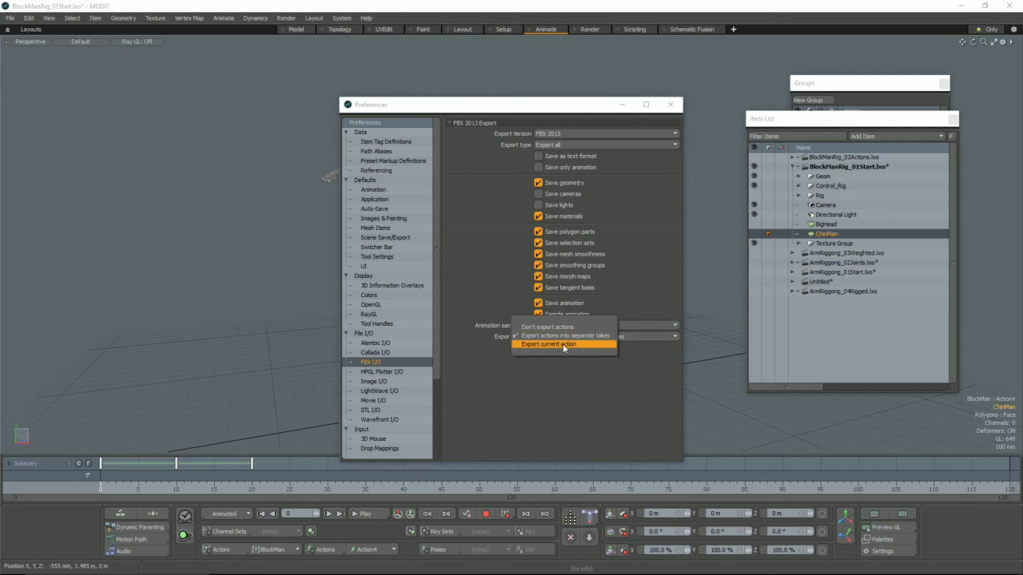
{"action": "left_click", "coordinate": [563, 344]}
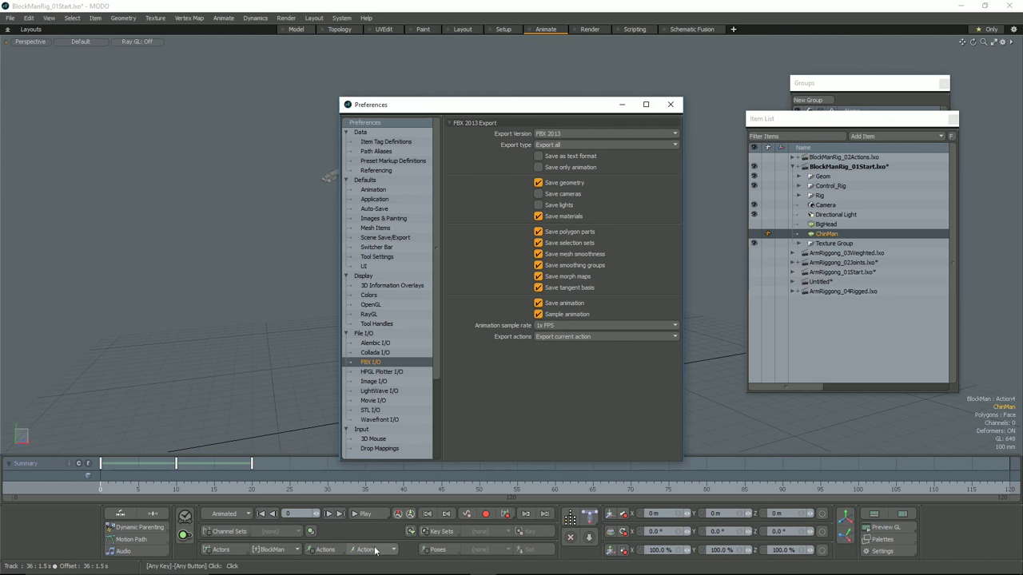
{"action": "left_click", "coordinate": [566, 336]}
{"action": "left_click", "coordinate": [569, 328]}
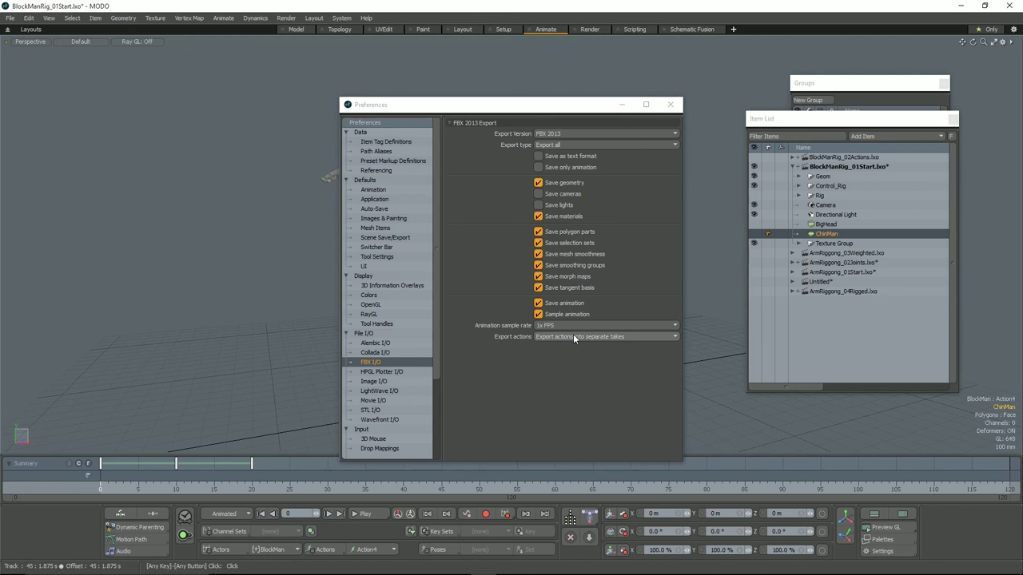
{"action": "left_click", "coordinate": [669, 104]}
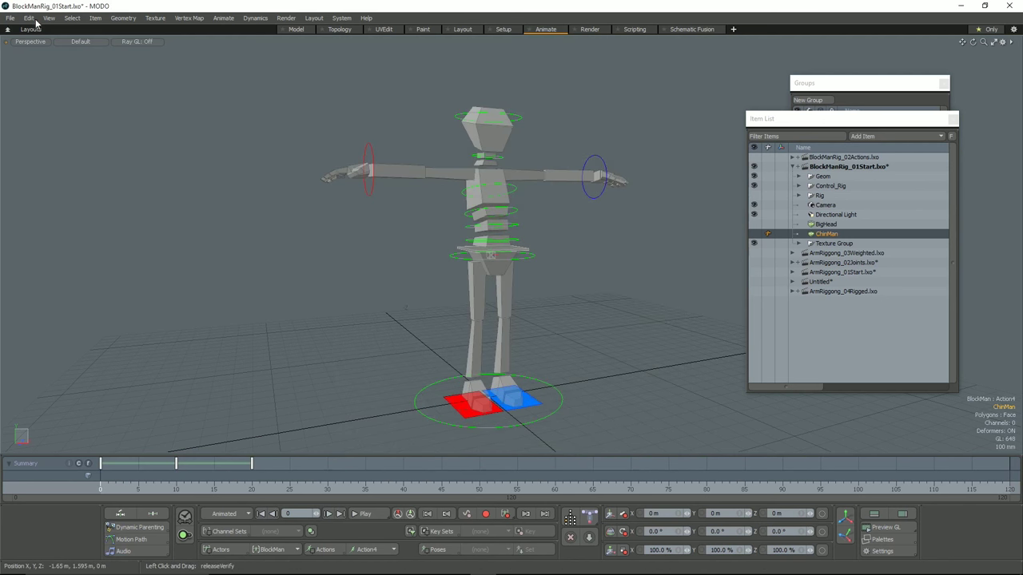
Export the scene in Autodesk FBX 2013 format, replacing the existing file BlockManRig_ForUnreal.fbx.
{"action": "left_click", "coordinate": [10, 18]}
{"action": "left_click", "coordinate": [25, 155]}
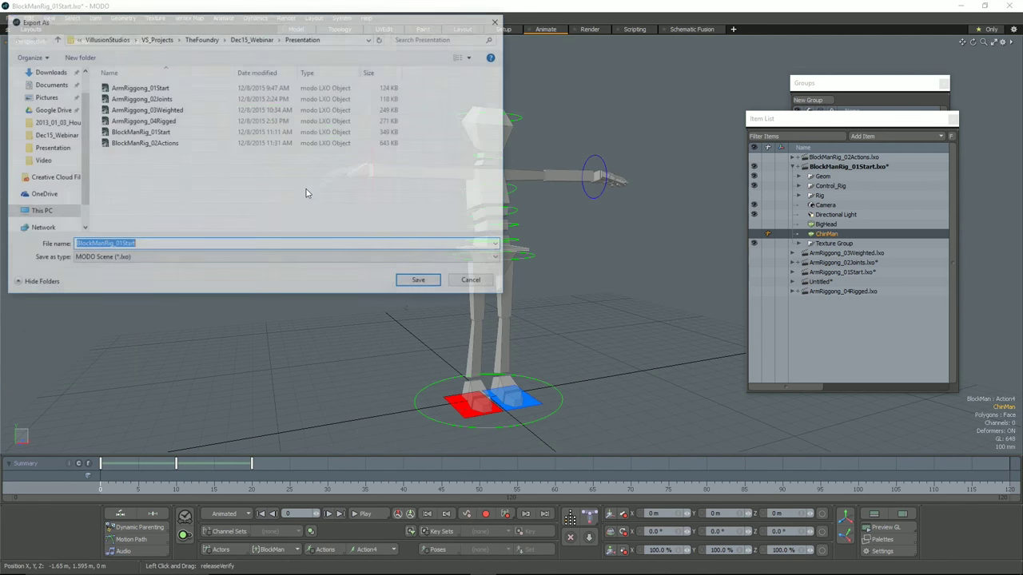
{"action": "left_click", "coordinate": [112, 258]}
{"action": "left_click", "coordinate": [115, 358]}
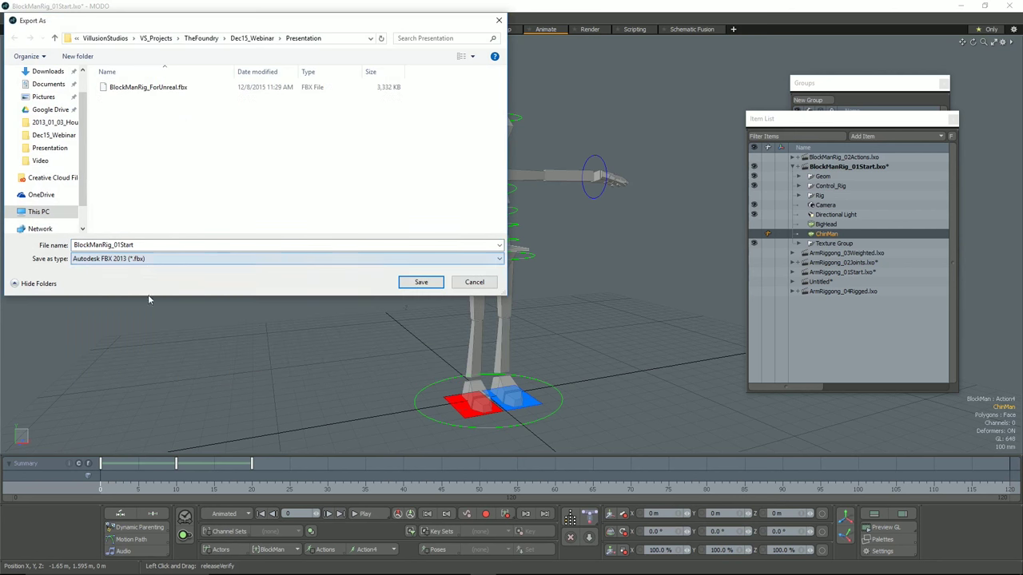
{"action": "left_click", "coordinate": [156, 90]}
{"action": "left_click", "coordinate": [421, 282]}
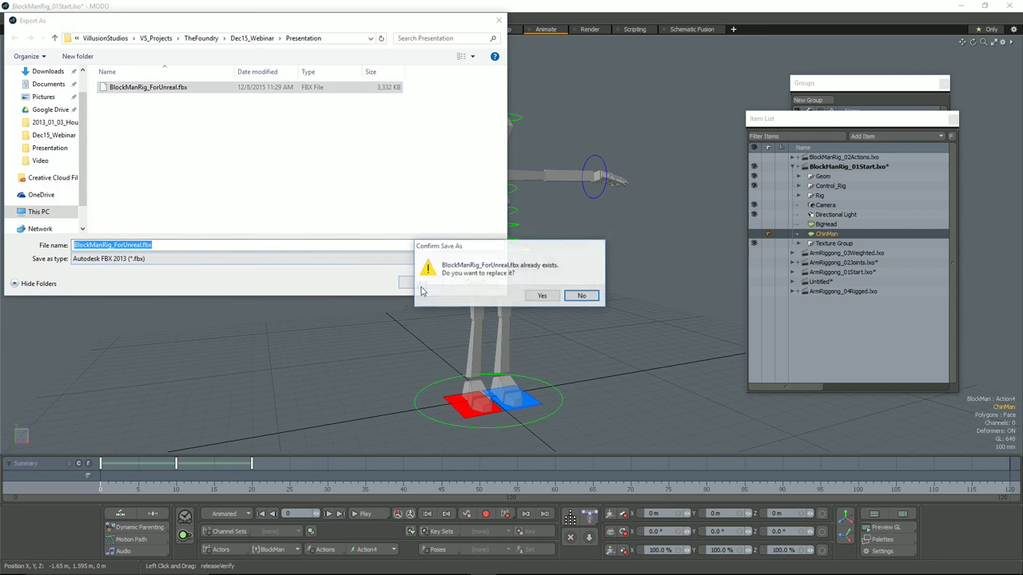
{"action": "left_click", "coordinate": [544, 296]}
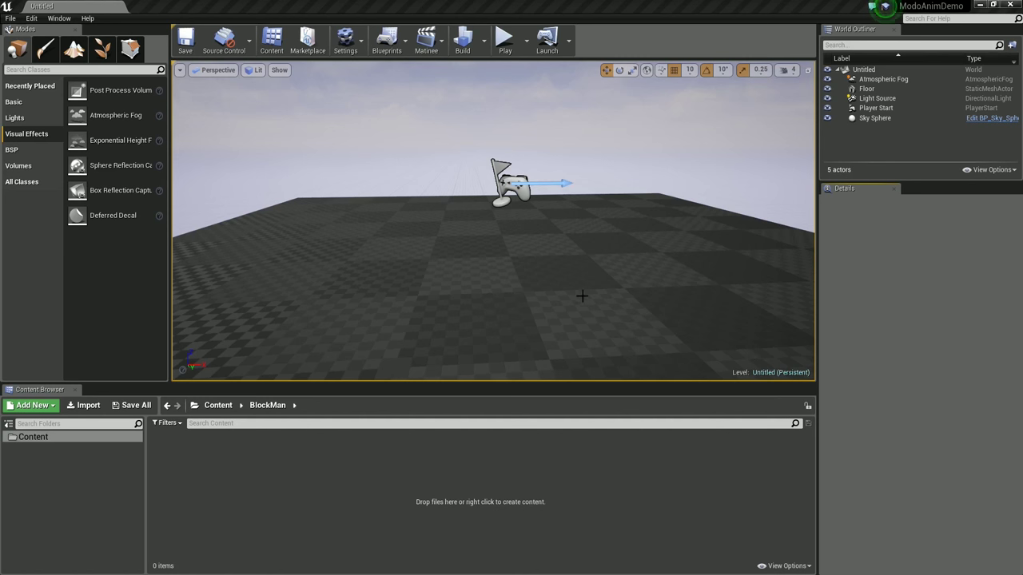
In Unreal Editor, look around the level, checking the floor with its rotate gizmo, and leave nothing selected.
{"action": "left_click", "coordinate": [551, 294]}
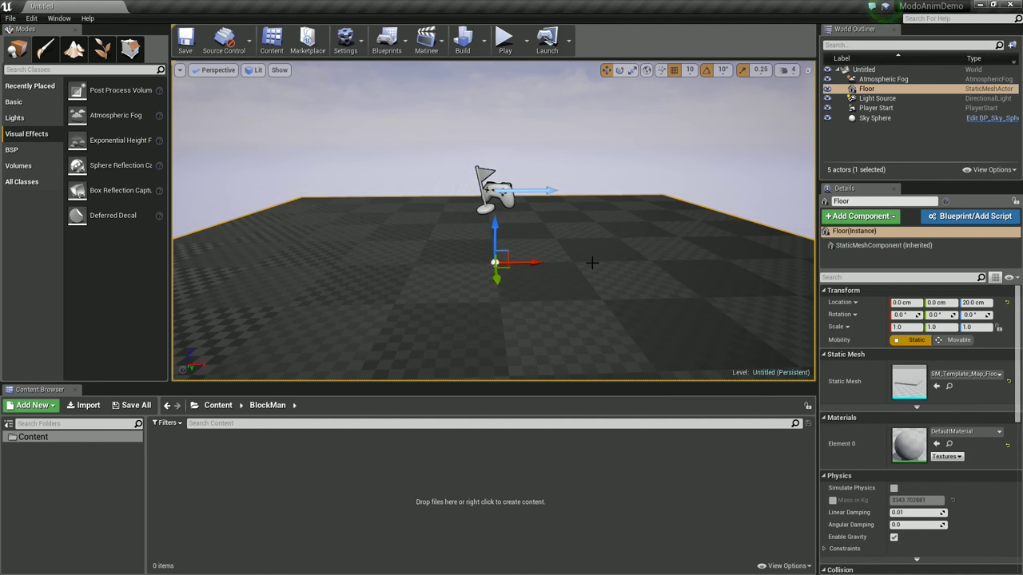
{"action": "key", "text": "e"}
{"action": "right_click_drag", "start_coordinate": [528, 263], "coordinate": [487, 269]}
{"action": "left_click_drag", "start_coordinate": [487, 270], "coordinate": [505, 254]}
{"action": "middle_click_drag", "start_coordinate": [505, 254], "coordinate": [438, 279]}
{"action": "right_click_drag", "start_coordinate": [511, 254], "coordinate": [475, 263]}
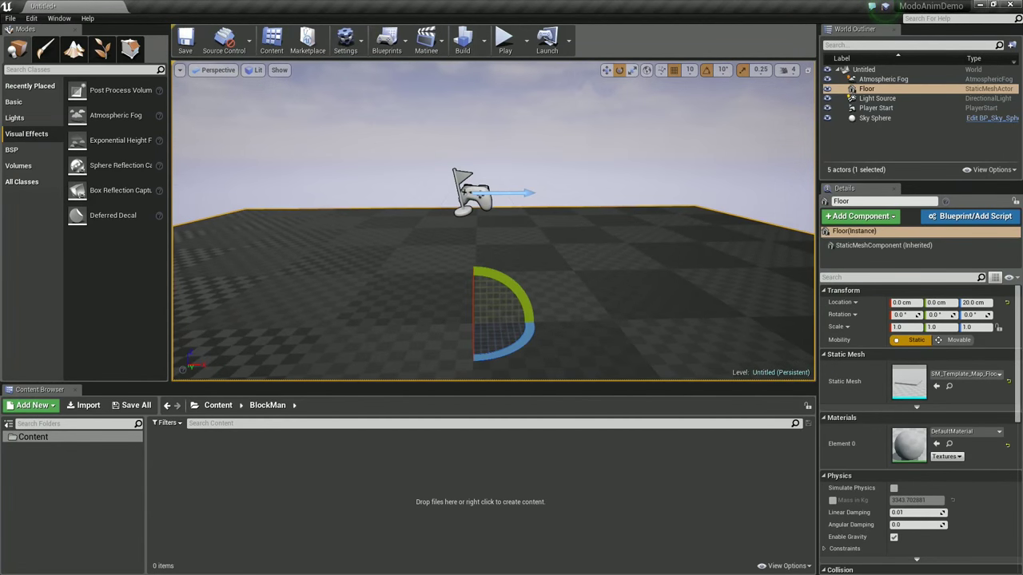
{"action": "left_click", "coordinate": [562, 189]}
{"action": "key", "text": "Escape"}
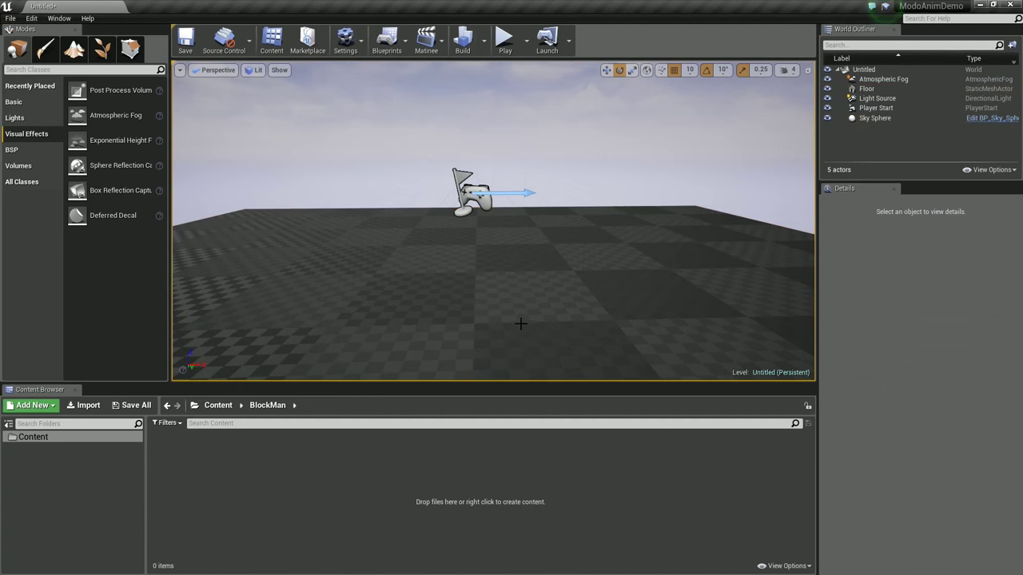
{"action": "mouse_move", "coordinate": [520, 326]}
{"action": "left_mouse_down"}
{"action": "mouse_move", "coordinate": [516, 232]}
{"action": "mouse_move", "coordinate": [518, 323]}
{"action": "left_mouse_up"}
{"action": "right_click_drag", "start_coordinate": [525, 303], "coordinate": [568, 245]}
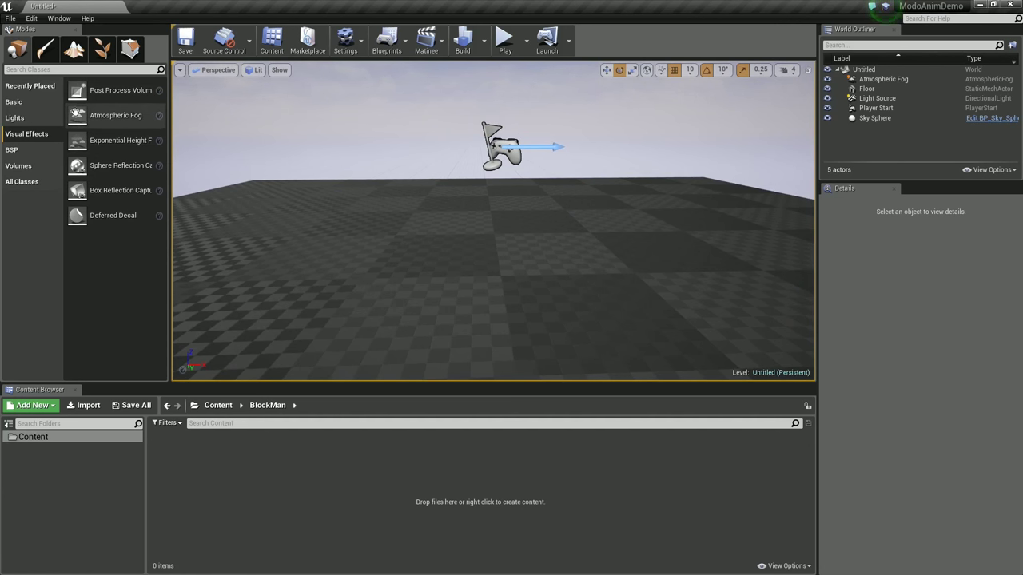
Look through the placement categories such as Basic, Lights and Visual Effects, and the painting, landscape, foliage and geometry editing modes.
{"action": "left_click", "coordinate": [24, 103]}
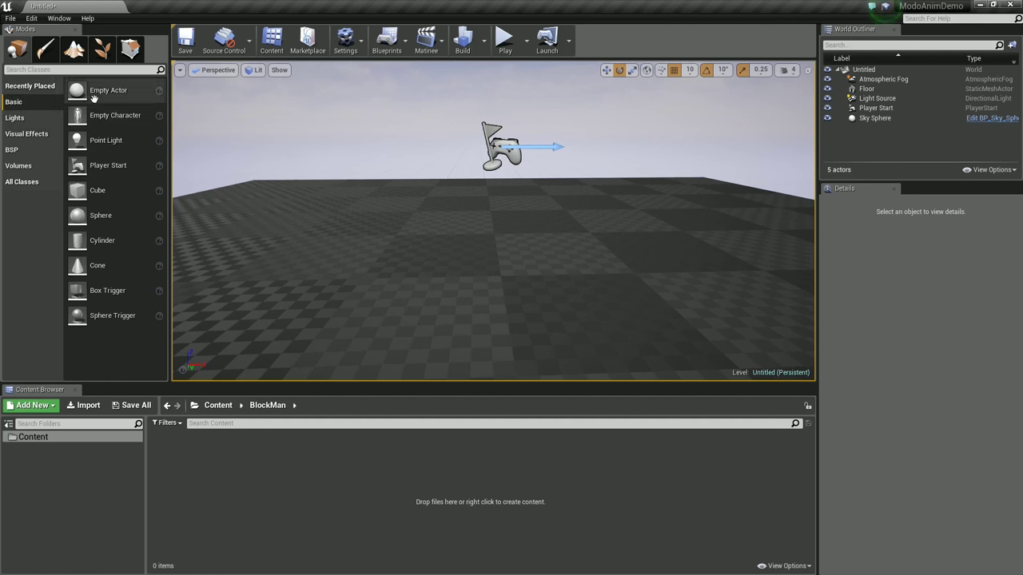
{"action": "left_click", "coordinate": [16, 118]}
{"action": "left_click", "coordinate": [20, 133]}
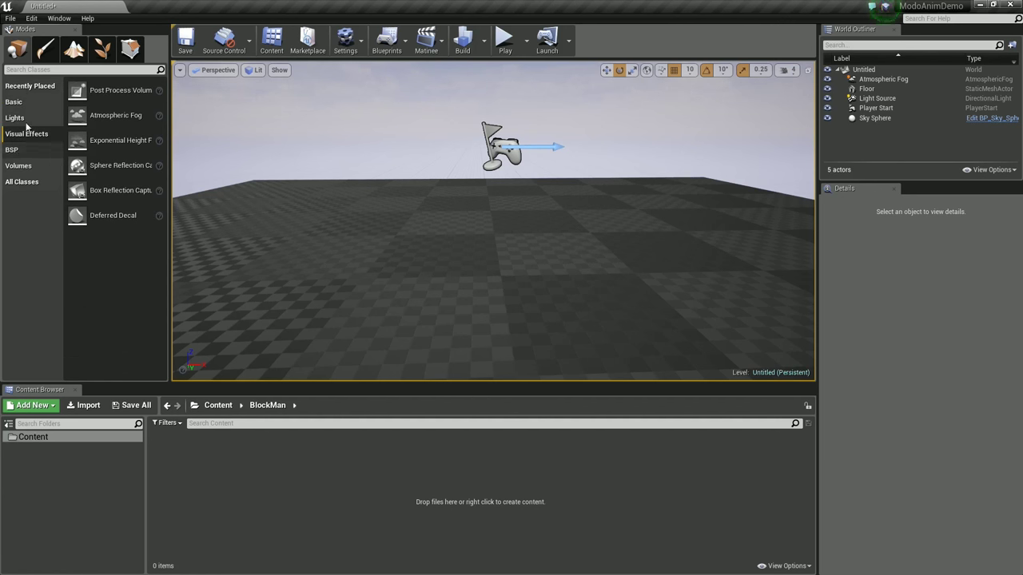
{"action": "left_click", "coordinate": [28, 86]}
{"action": "left_click", "coordinate": [26, 104]}
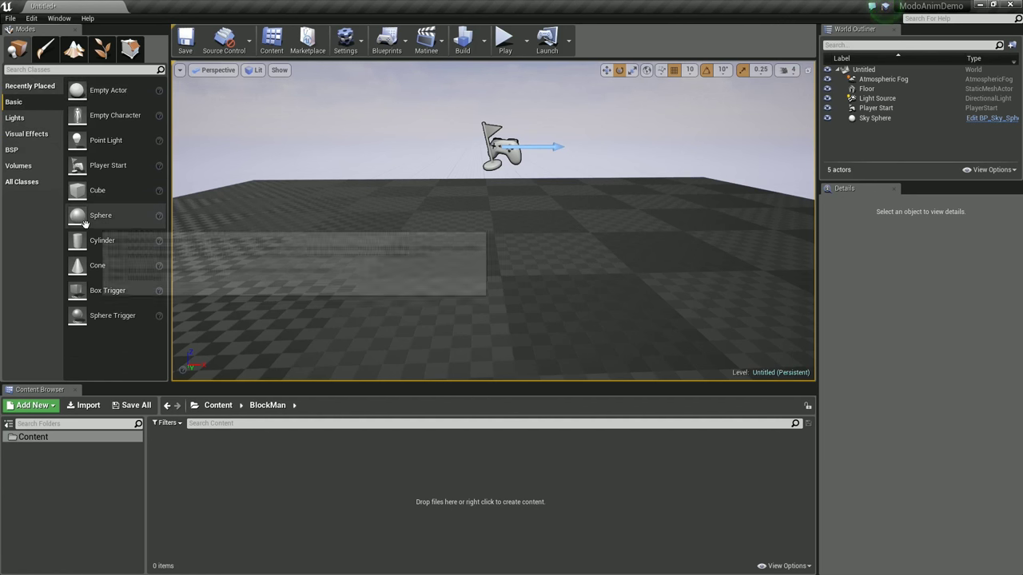
{"action": "left_click", "coordinate": [46, 50]}
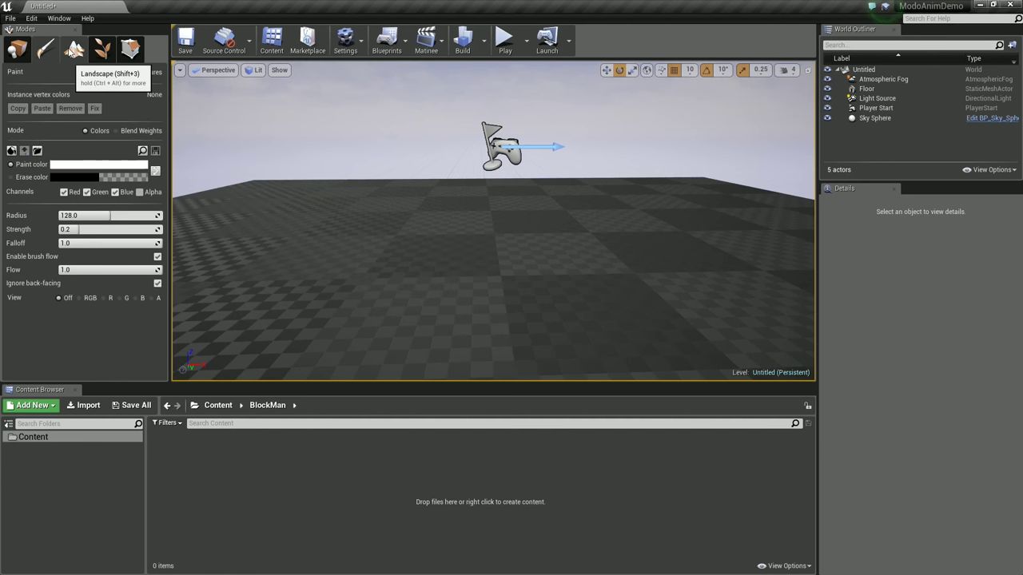
{"action": "left_click", "coordinate": [74, 51]}
{"action": "left_click", "coordinate": [103, 51]}
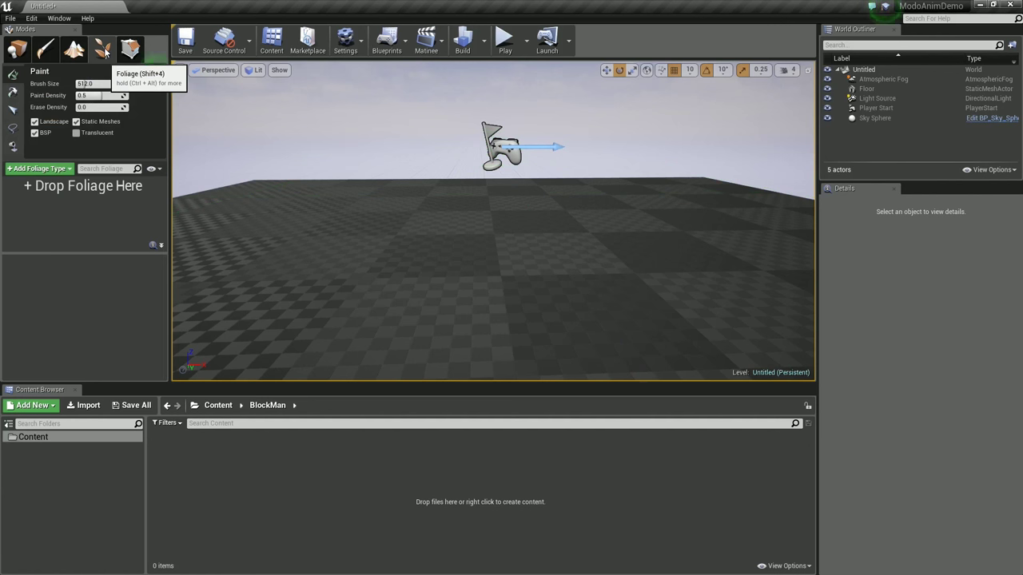
{"action": "left_click", "coordinate": [130, 50]}
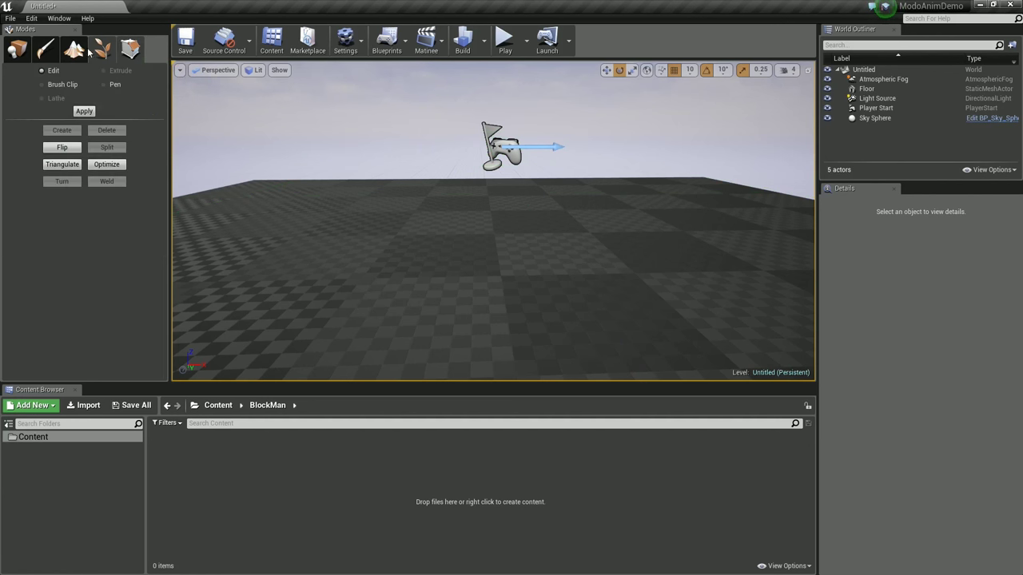
Return to the Place mode and create a folder named Blockman inside Content.
{"action": "left_click", "coordinate": [16, 50]}
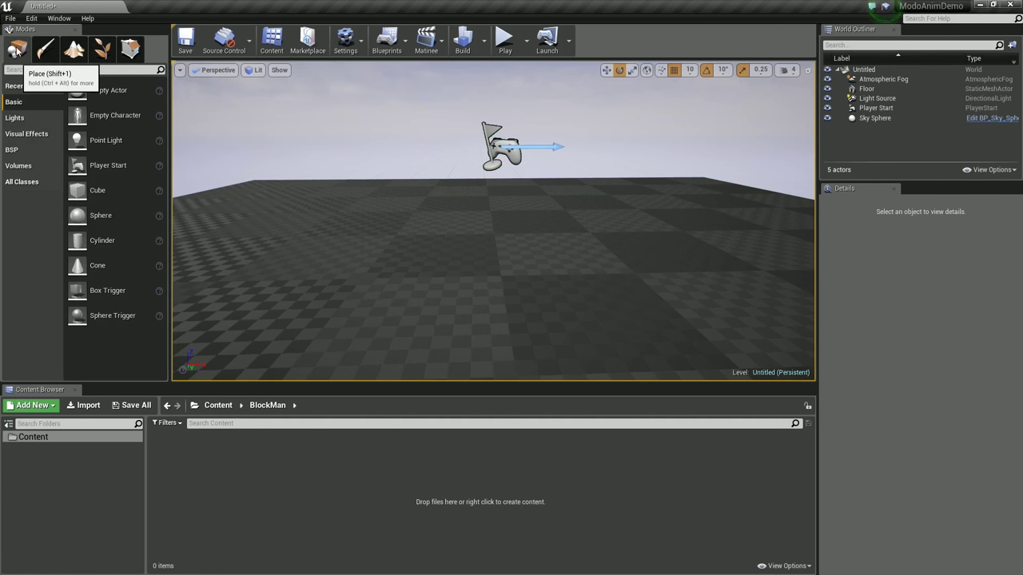
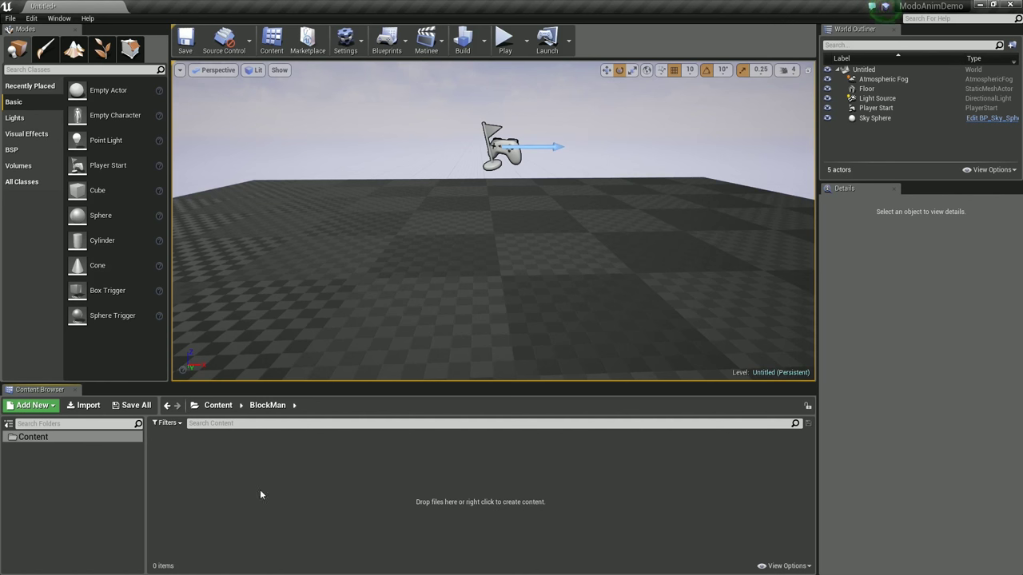
{"action": "right_click", "coordinate": [58, 464]}
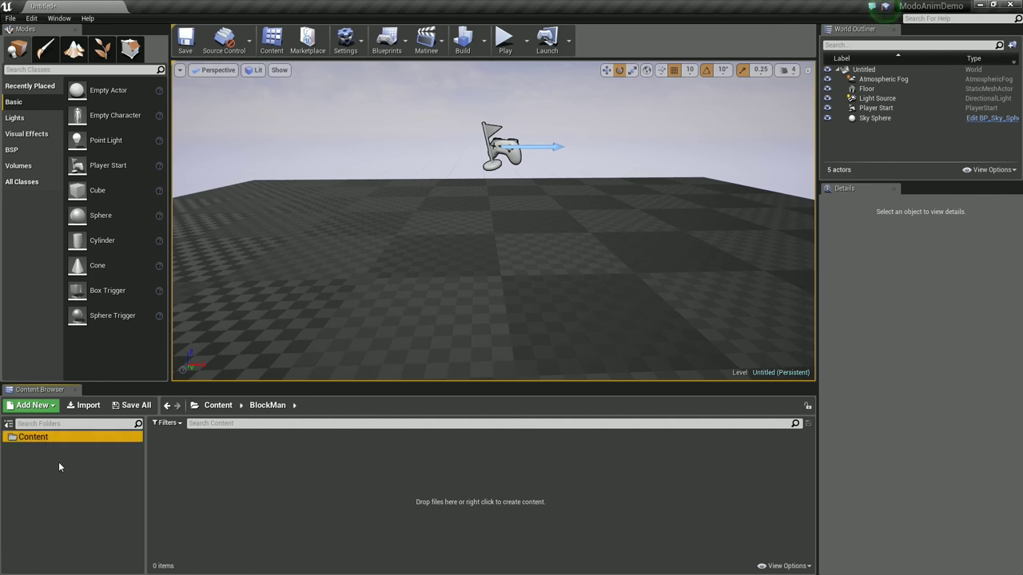
{"action": "left_click", "coordinate": [93, 291]}
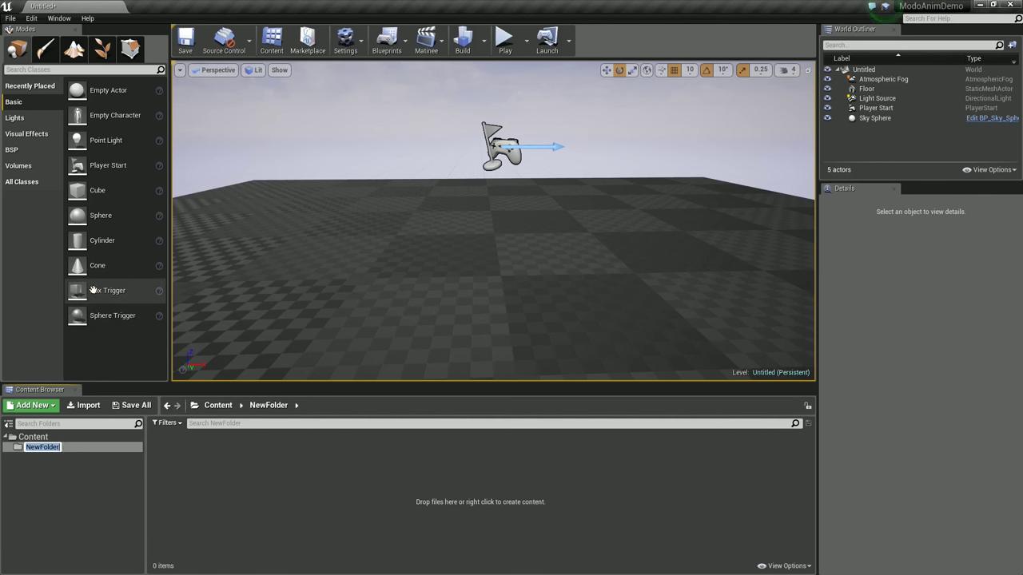
{"action": "type", "text": "Blockman"}
{"action": "key", "text": "Return"}
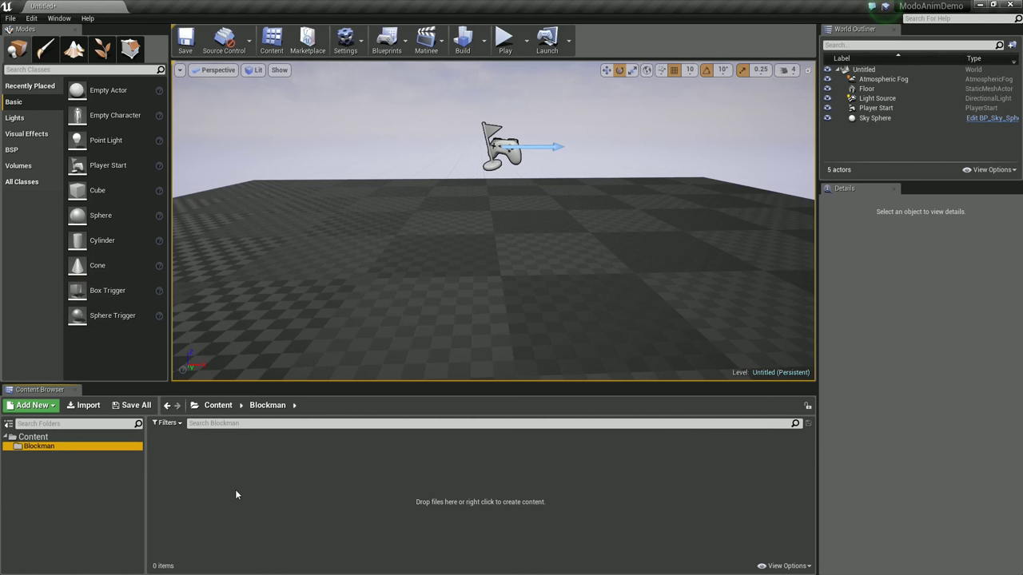
Start importing BlockManRig_ForUnreal.fbx into the Blockman folder, keeping its FBX import options in clear view.
{"action": "right_click", "coordinate": [286, 479]}
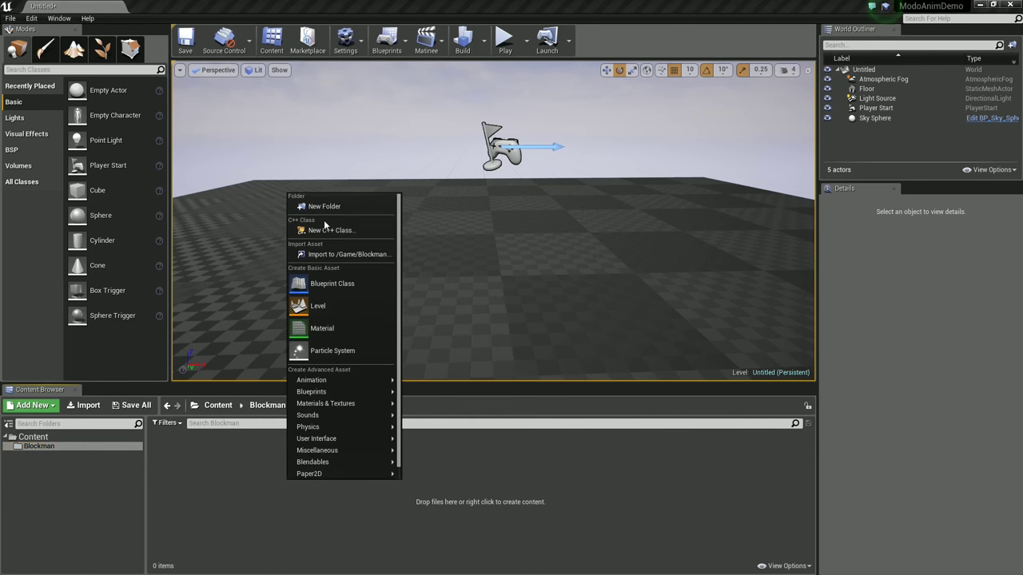
{"action": "left_click", "coordinate": [328, 255]}
{"action": "left_click", "coordinate": [337, 180]}
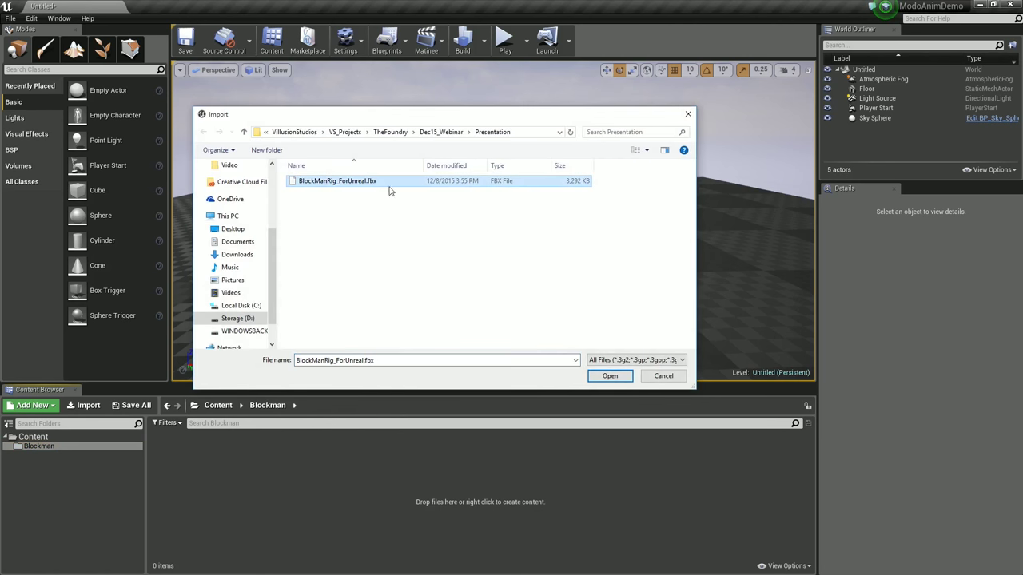
{"action": "left_click", "coordinate": [610, 376]}
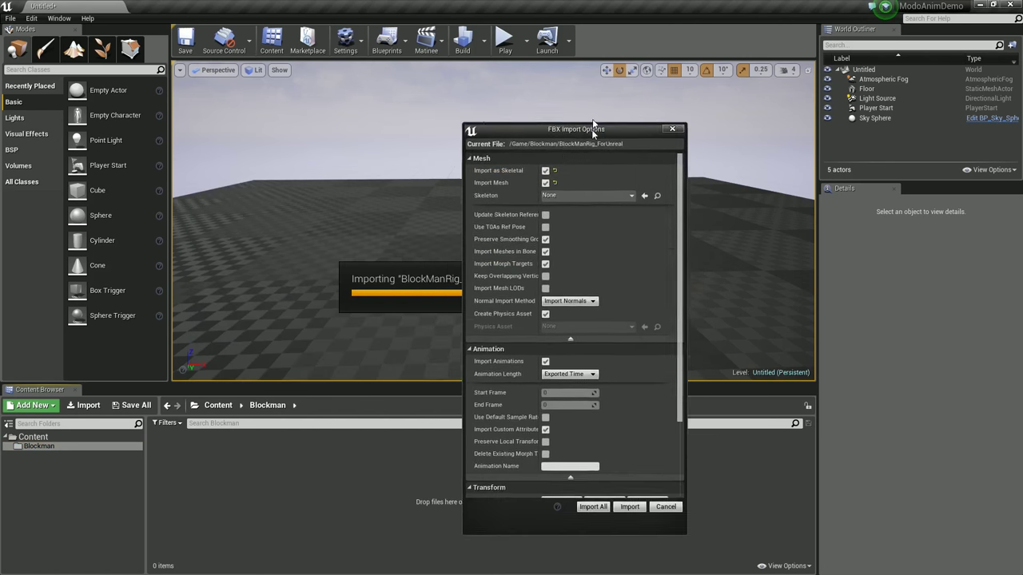
{"action": "left_click_drag", "start_coordinate": [591, 129], "coordinate": [594, 112]}
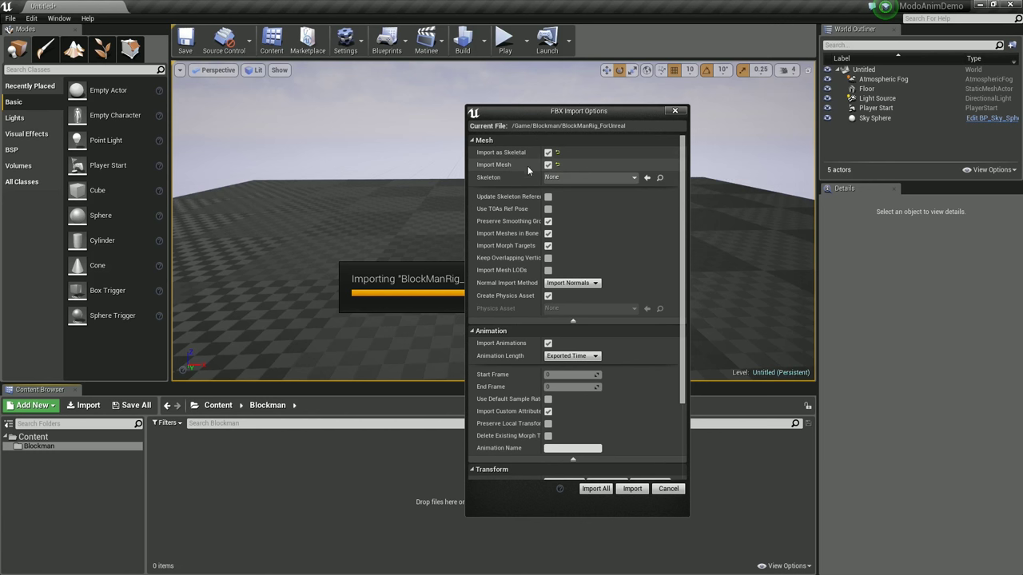
Examine the FBX mesh import options, briefly turning Import Mesh off and on and widening the names column to read them fully.
{"action": "left_click", "coordinate": [549, 165]}
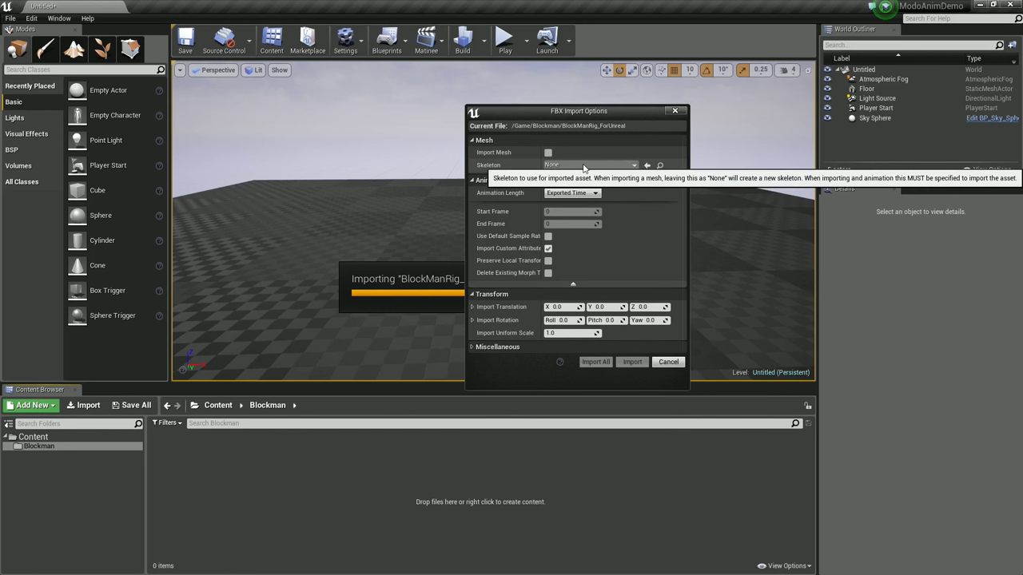
{"action": "left_click", "coordinate": [548, 152]}
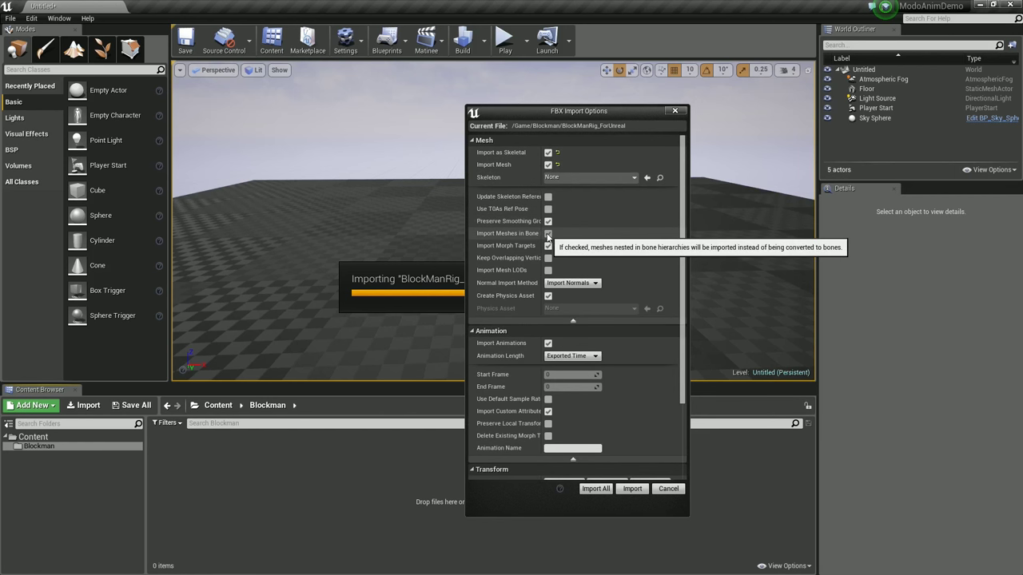
{"action": "left_click_drag", "start_coordinate": [543, 233], "coordinate": [584, 233]}
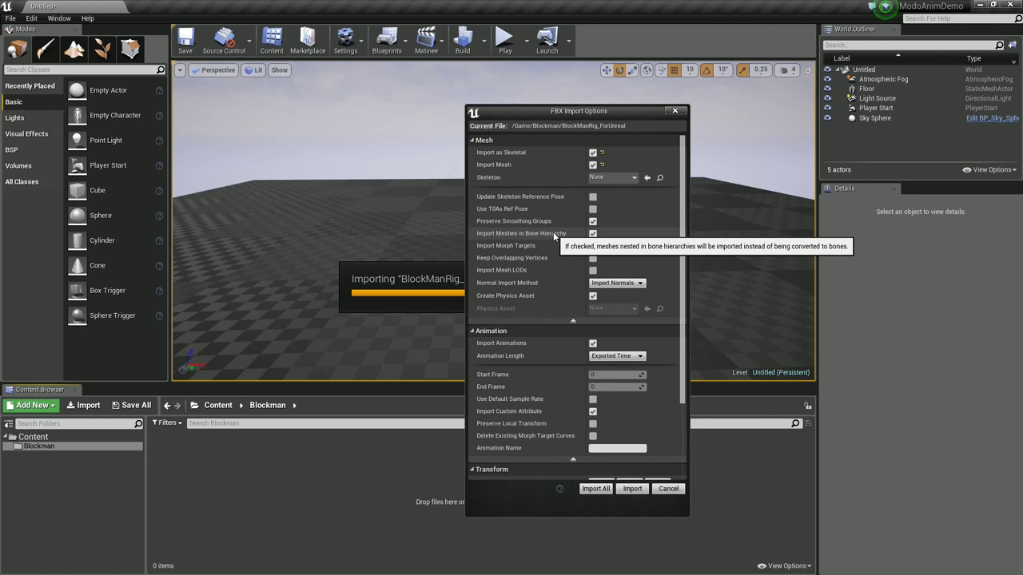
{"action": "left_click", "coordinate": [592, 245]}
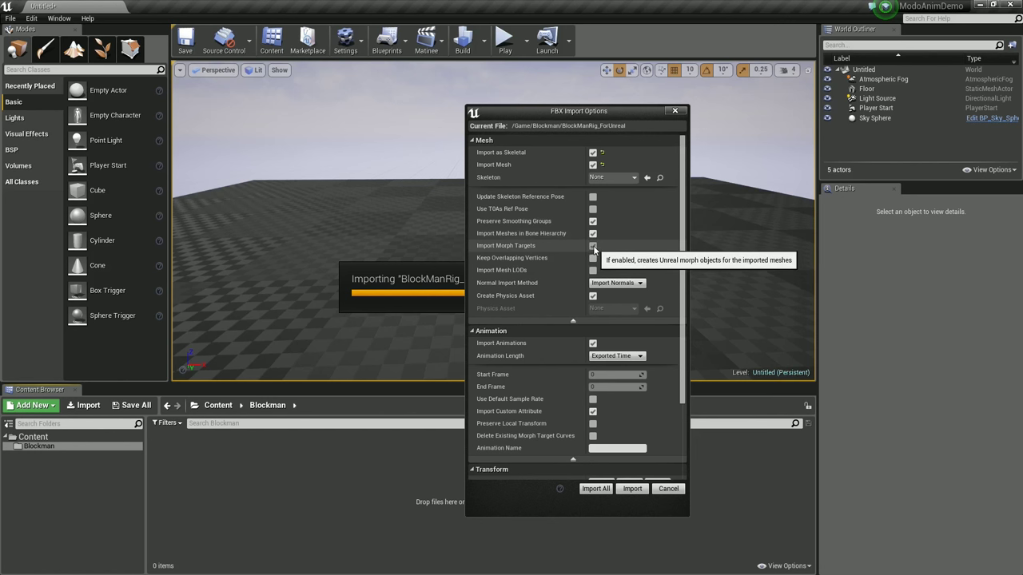
Try Compute Normals as the normal import method and switch back to Import Normals.
{"action": "left_click", "coordinate": [615, 283]}
{"action": "left_click", "coordinate": [603, 296]}
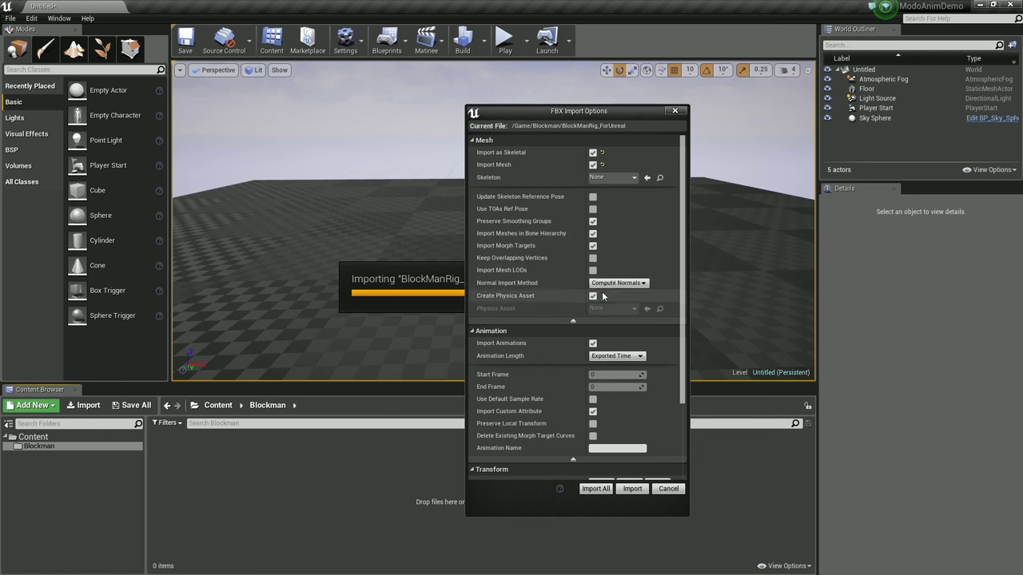
{"action": "left_click", "coordinate": [605, 283]}
{"action": "left_click", "coordinate": [608, 303]}
Import the rig as a skeletal mesh with morph targets and animations, close the message log and leave no asset selected.
{"action": "left_click", "coordinate": [593, 343]}
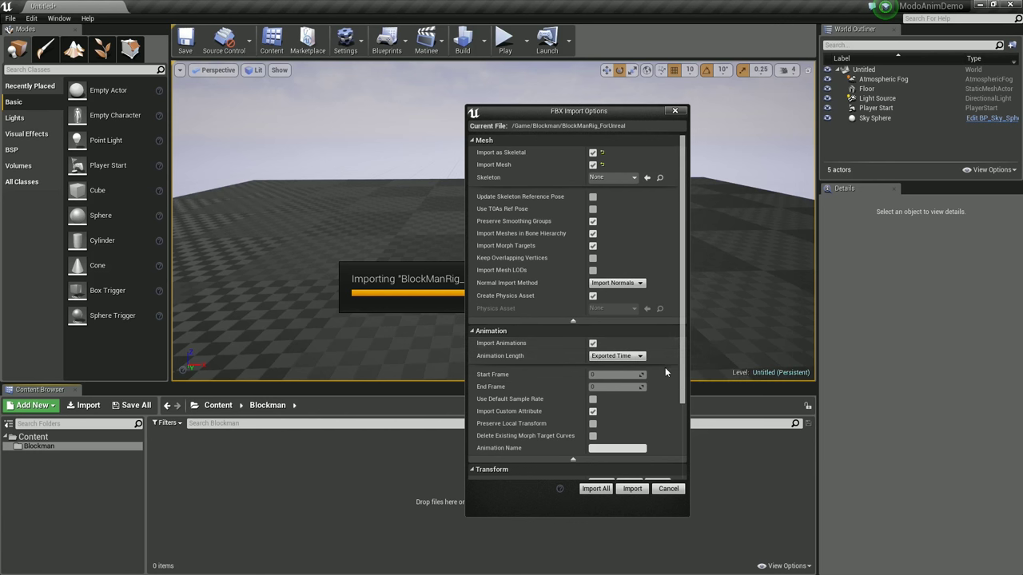
{"action": "scroll", "coordinate": [664, 366], "scroll_direction": "down", "scroll_amount": 3}
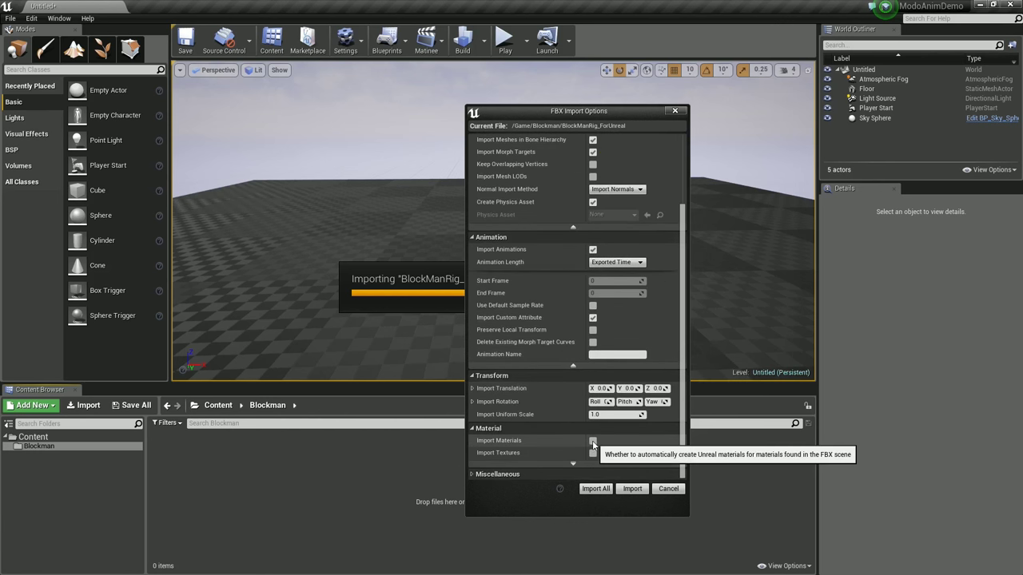
{"action": "left_click", "coordinate": [640, 489]}
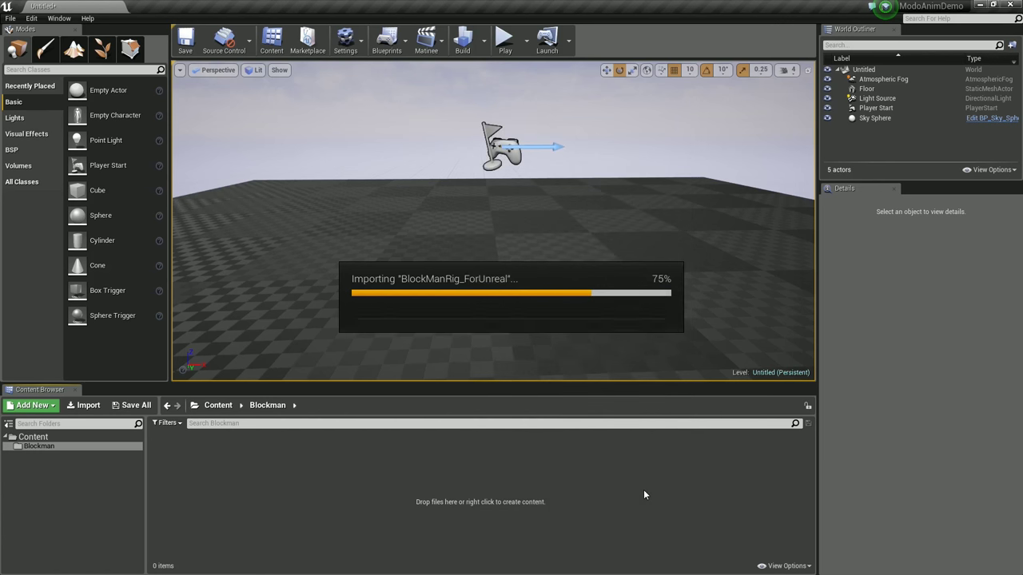
{"action": "mouse_move", "coordinate": [549, 131]}
{"action": "left_mouse_down"}
{"action": "mouse_move", "coordinate": [563, 123]}
{"action": "mouse_move", "coordinate": [556, 117]}
{"action": "left_mouse_up"}
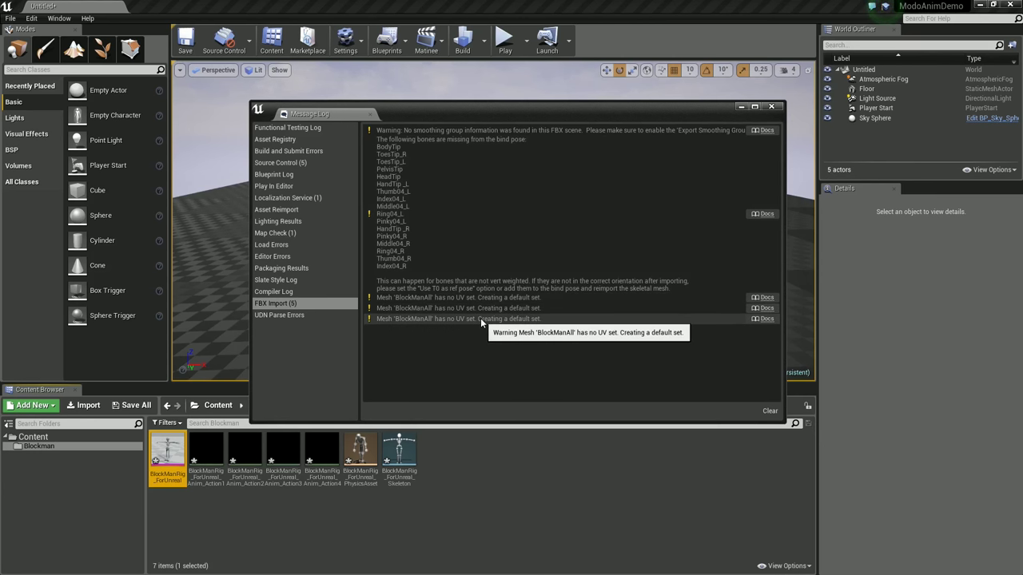
{"action": "left_click", "coordinate": [771, 106]}
{"action": "left_click", "coordinate": [543, 480]}
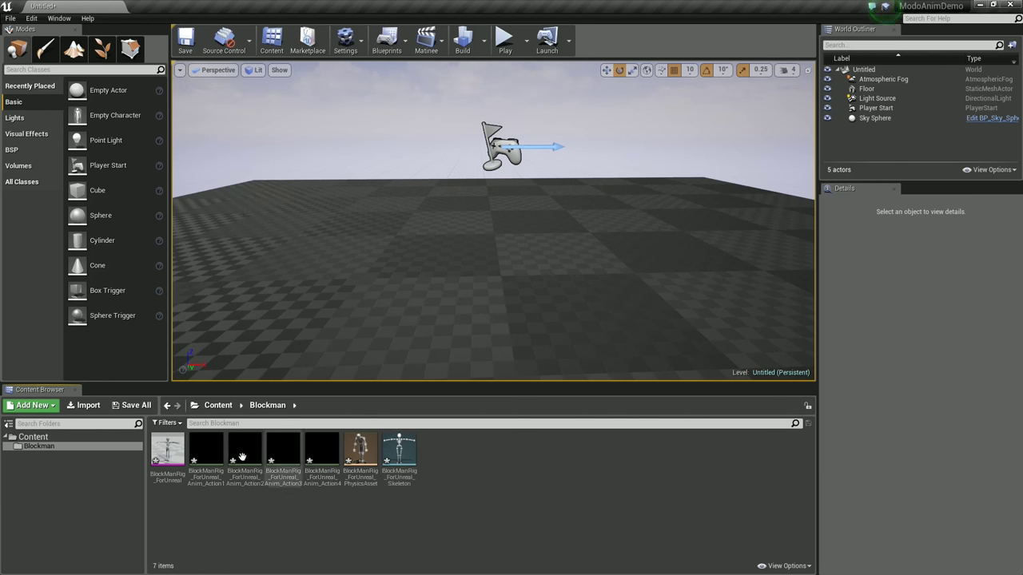
Open the imported BlockManRig_ForUnreal skeletal mesh and inspect the character in its reference pose from several angles.
{"action": "double_click", "coordinate": [168, 457]}
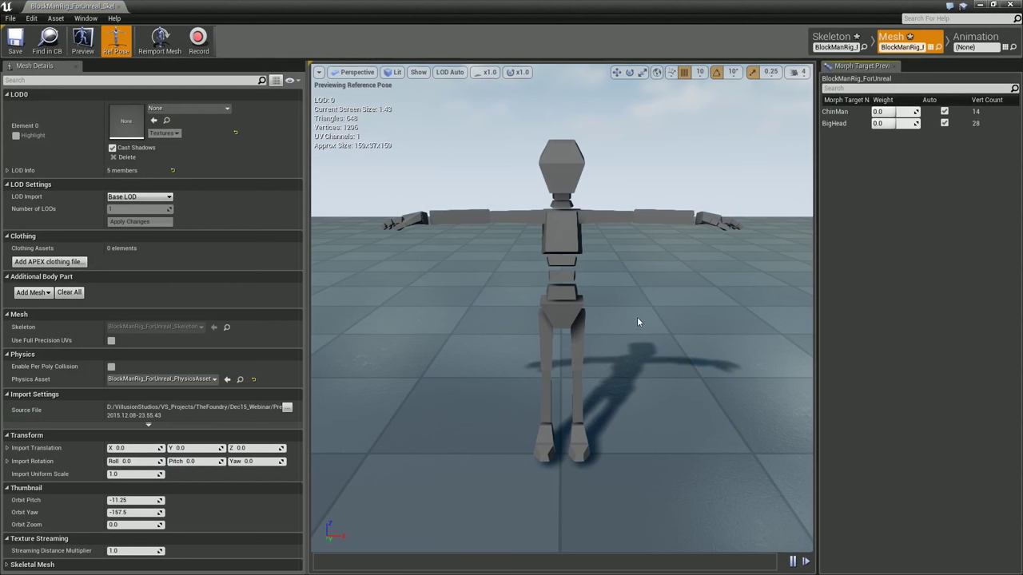
{"action": "left_click_drag", "start_coordinate": [600, 344], "coordinate": [719, 327], "text": "alt"}
{"action": "left_click_drag", "start_coordinate": [527, 319], "coordinate": [617, 297]}
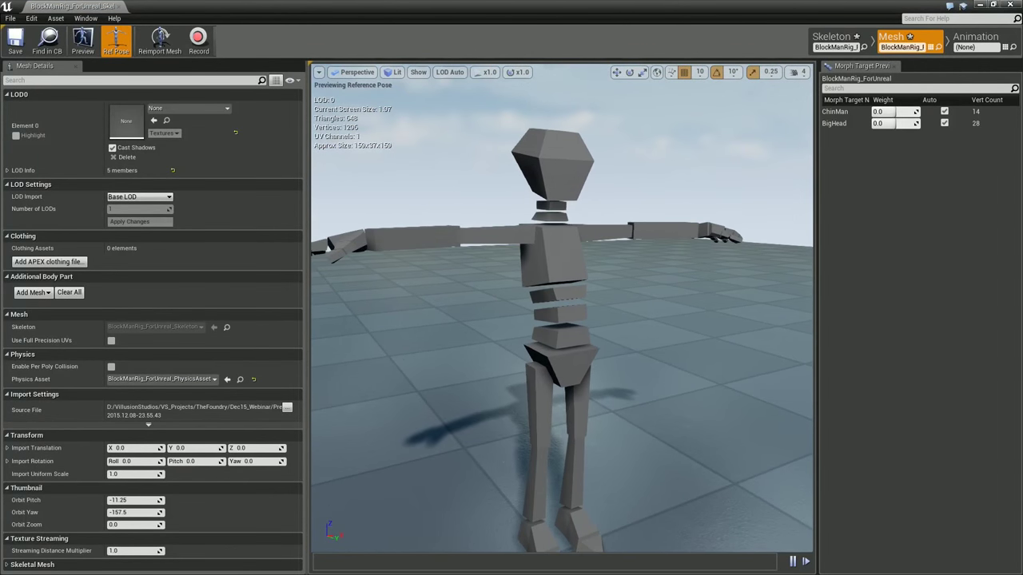
{"action": "left_click_drag", "start_coordinate": [632, 340], "coordinate": [621, 361]}
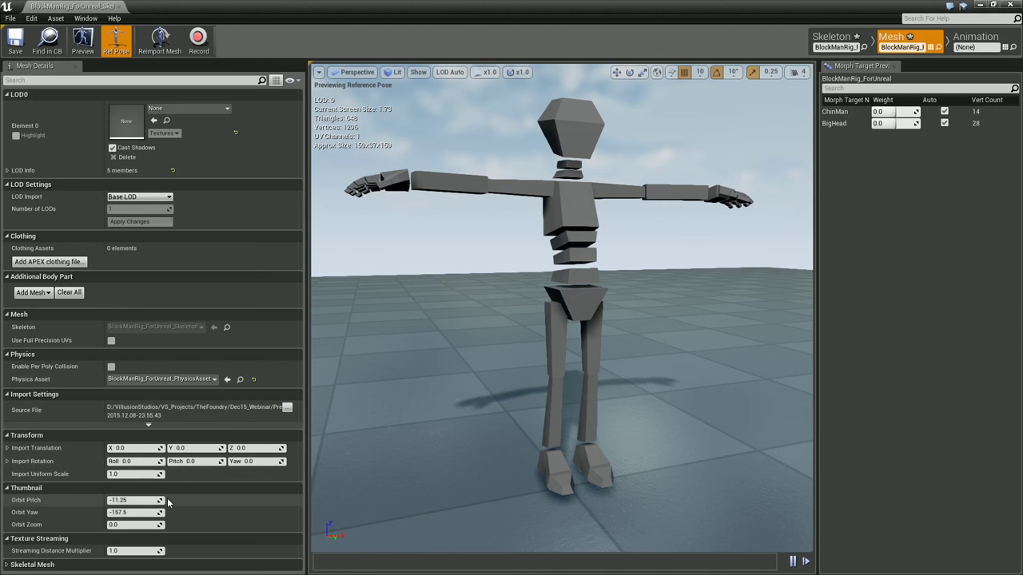
{"action": "left_click_drag", "start_coordinate": [480, 368], "coordinate": [584, 315]}
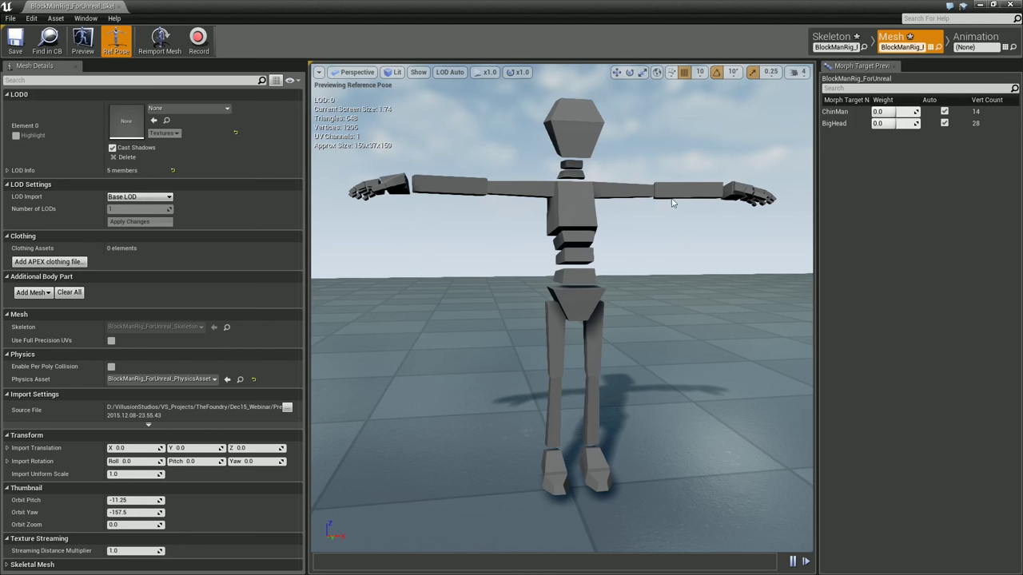
{"action": "left_click_drag", "start_coordinate": [678, 236], "coordinate": [655, 236], "text": "alt"}
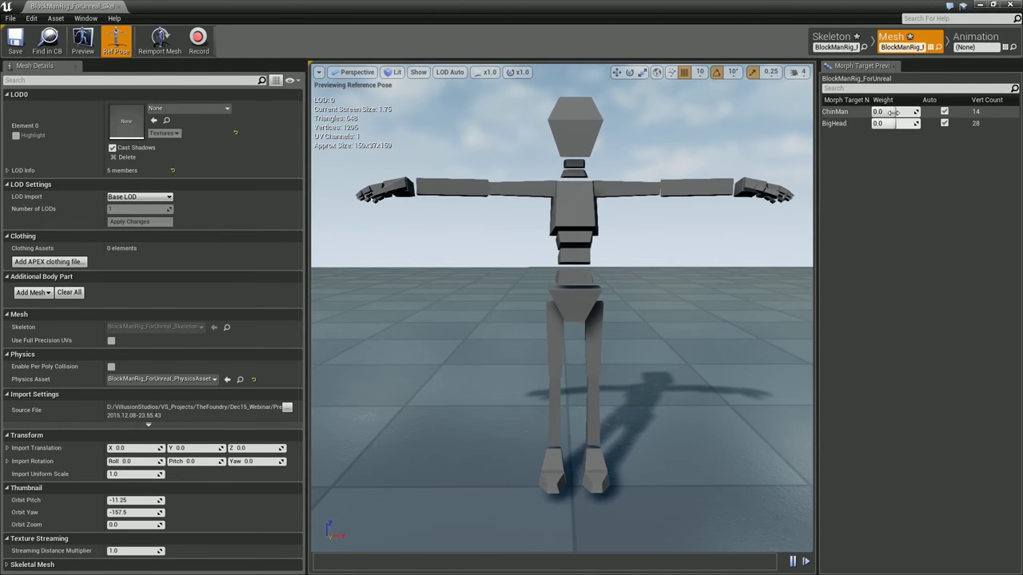
Preview the ChinMan morph target at weights of about 0.8 and -0.46, resetting it to 0 with Auto enabled.
{"action": "left_click_drag", "start_coordinate": [893, 112], "coordinate": [915, 113]}
{"action": "left_click_drag", "start_coordinate": [562, 312], "coordinate": [740, 311], "text": "alt"}
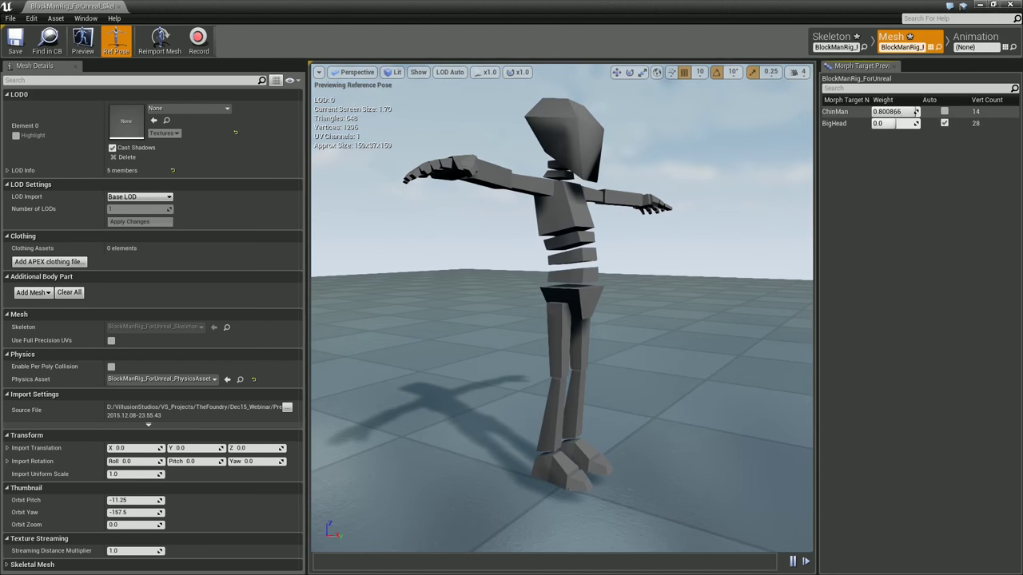
{"action": "left_click_drag", "start_coordinate": [903, 113], "coordinate": [871, 112]}
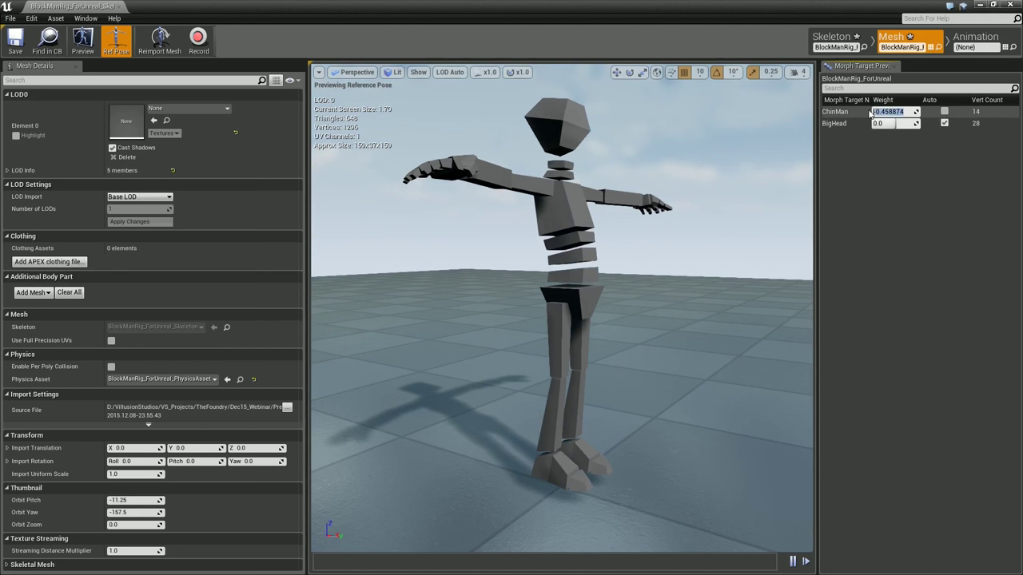
{"action": "type", "text": "0"}
{"action": "key", "text": "Return"}
{"action": "left_click", "coordinate": [944, 112]}
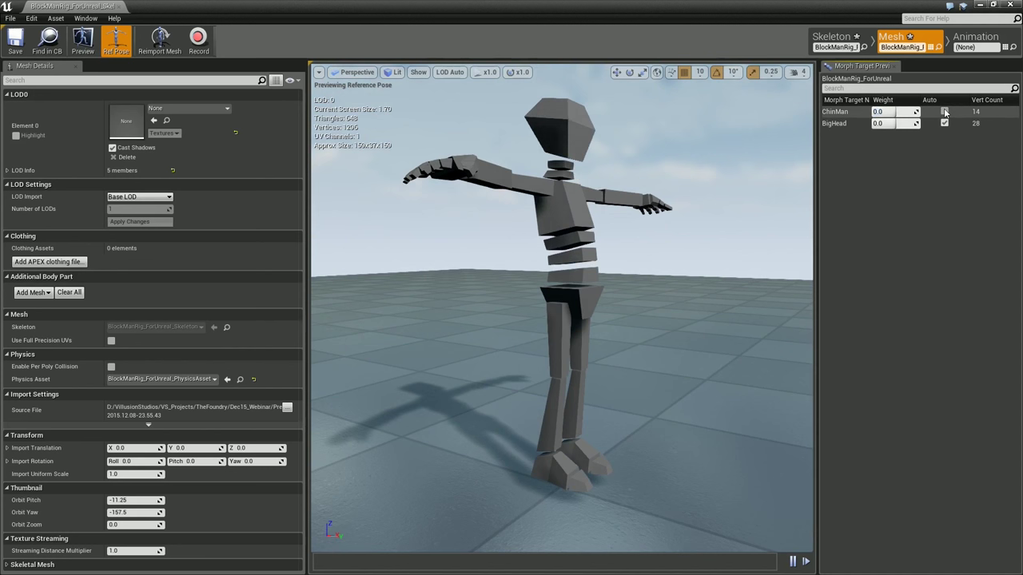
Preview the BigHead morph target at different weights, resetting it to 0 with Auto enabled.
{"action": "mouse_move", "coordinate": [897, 124]}
{"action": "left_mouse_down"}
{"action": "mouse_move", "coordinate": [919, 124]}
{"action": "mouse_move", "coordinate": [879, 123]}
{"action": "left_mouse_up"}
{"action": "left_click", "coordinate": [896, 123]}
{"action": "type", "text": "0"}
{"action": "key", "text": "Return"}
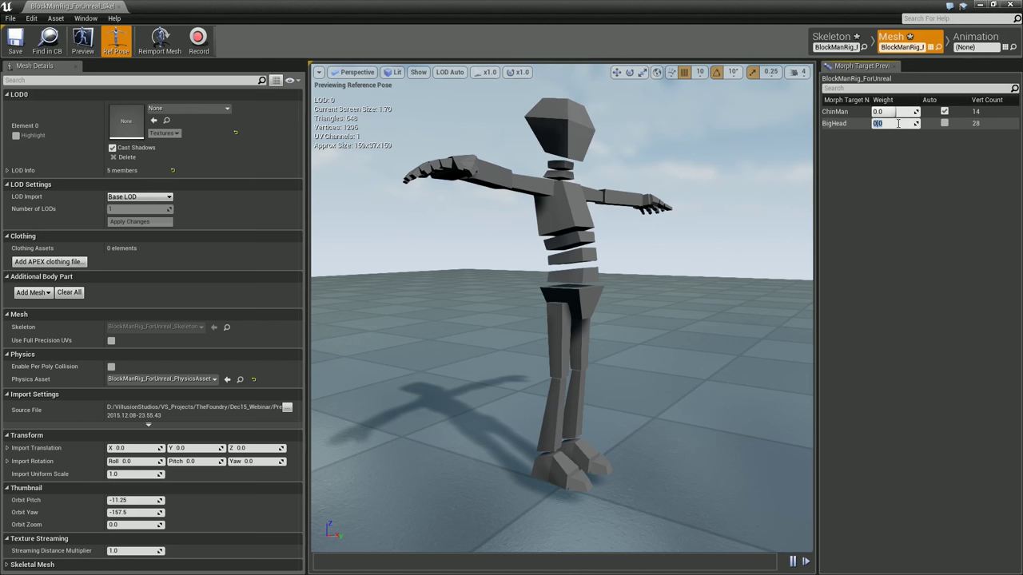
{"action": "left_click", "coordinate": [945, 123]}
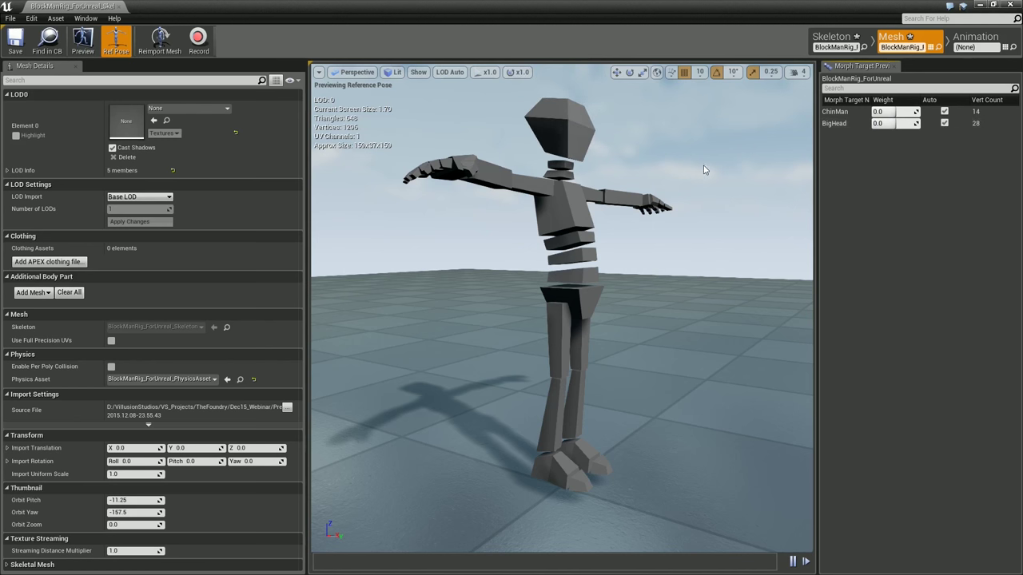
Show the character's skeleton hierarchy and select the root bone Rig to display the bones on the front-facing mesh.
{"action": "middle_click_drag", "start_coordinate": [703, 166], "coordinate": [639, 320]}
{"action": "left_click_drag", "start_coordinate": [703, 166], "coordinate": [692, 248], "text": "alt"}
{"action": "middle_click_drag", "start_coordinate": [692, 248], "coordinate": [687, 221], "text": "alt"}
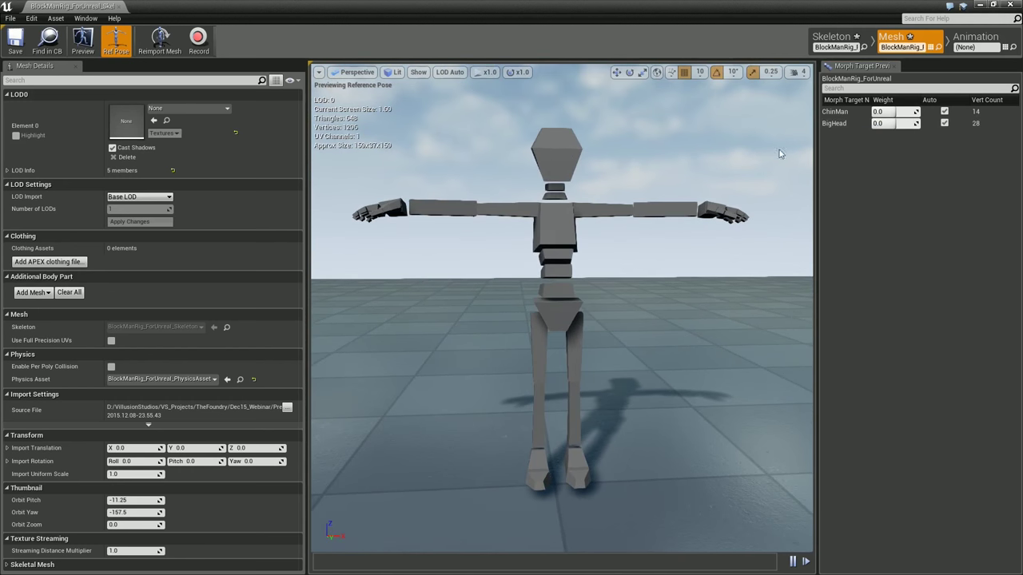
{"action": "left_click", "coordinate": [832, 40]}
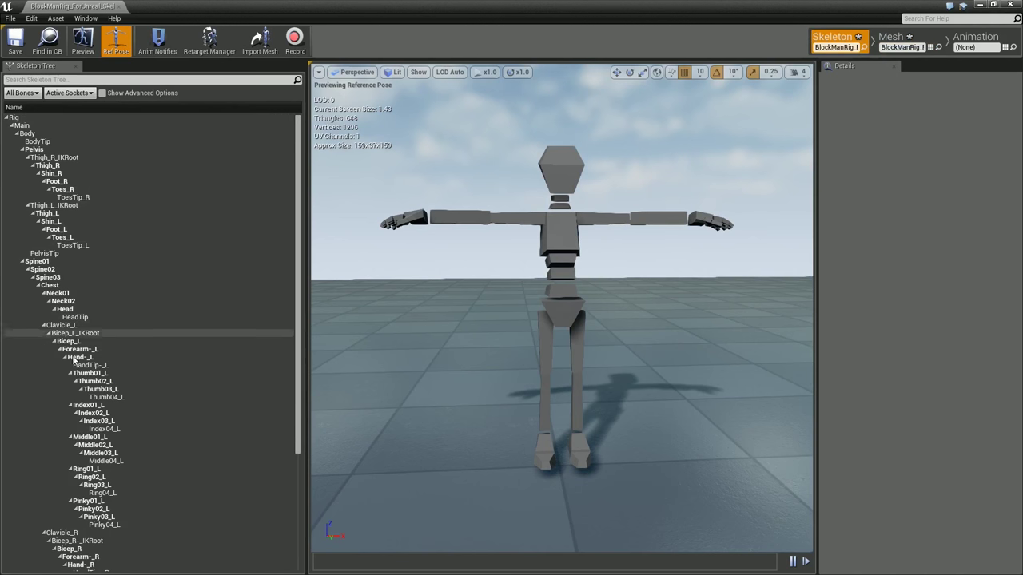
{"action": "left_click", "coordinate": [14, 119]}
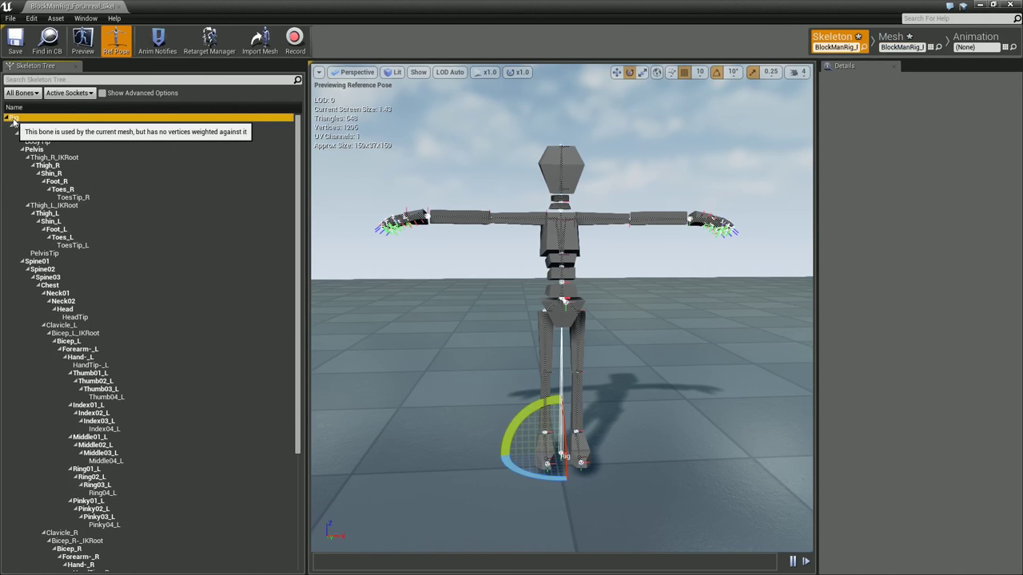
Switch to MODO and open the Item List palette, placing it beside the character.
{"action": "key", "text": "alt+Tab"}
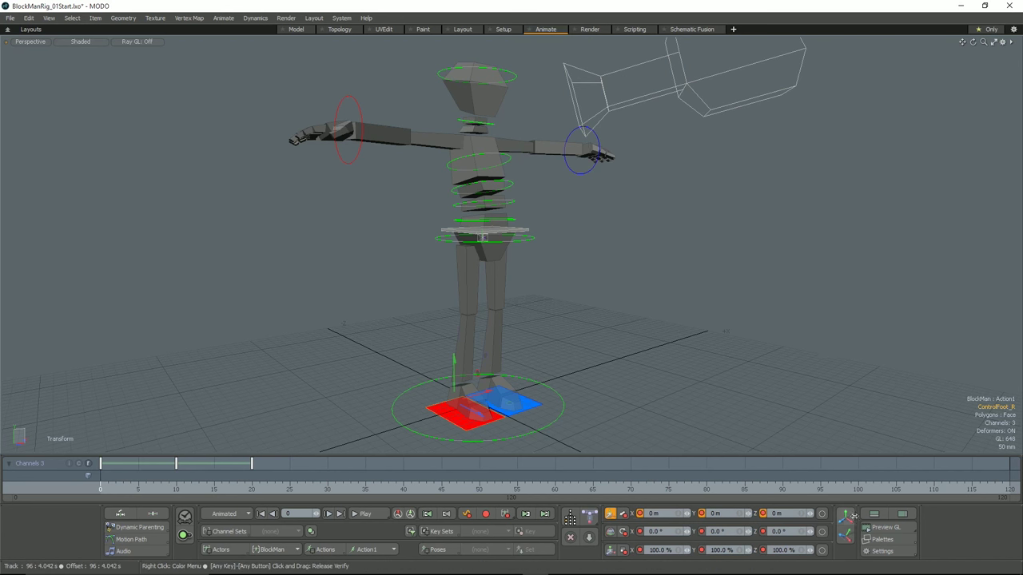
{"action": "left_click", "coordinate": [882, 539]}
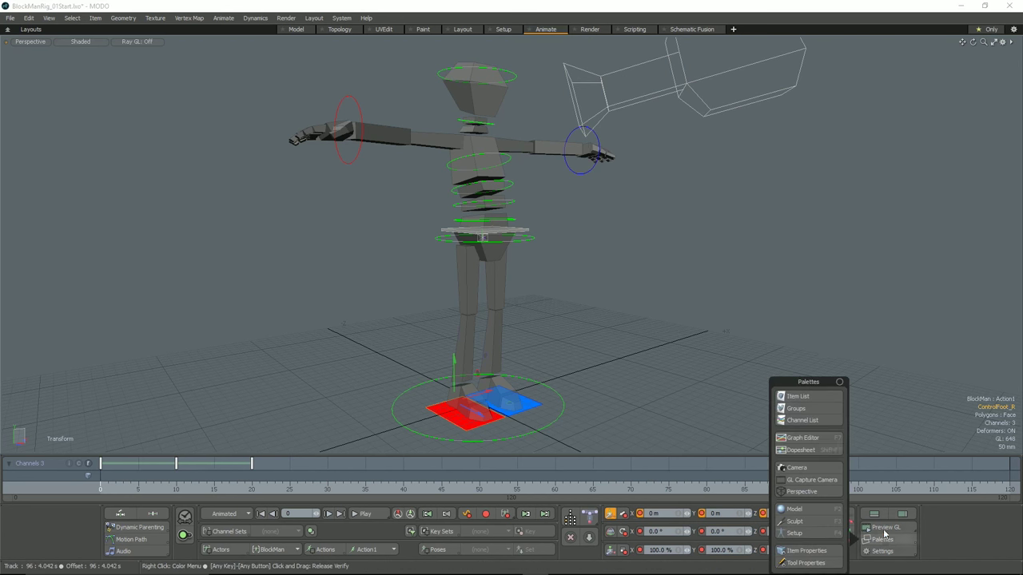
{"action": "left_click", "coordinate": [797, 396]}
{"action": "left_click_drag", "start_coordinate": [475, 151], "coordinate": [833, 151]}
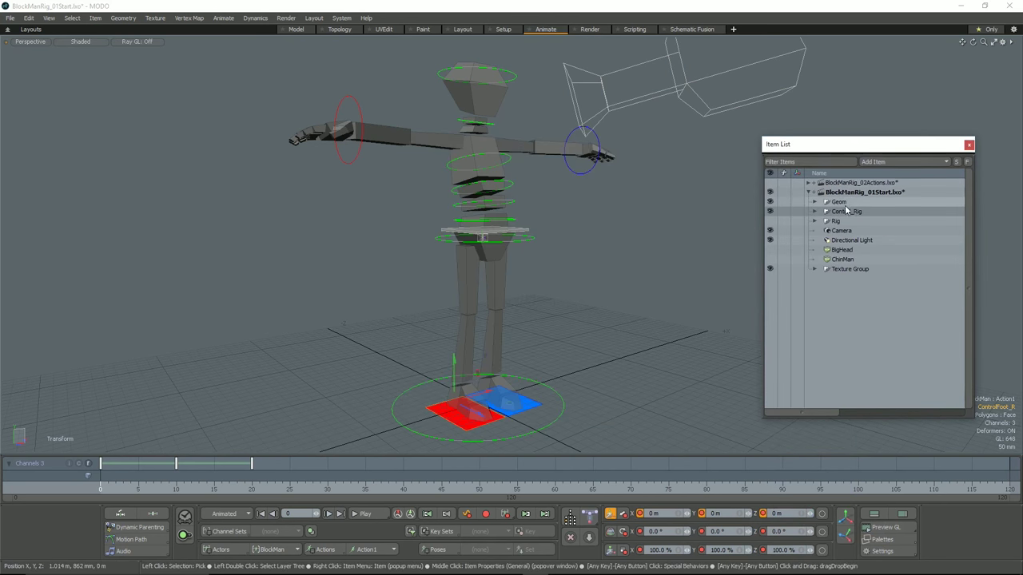
Expand the Rig group in MODO, then switch to Unreal Engine and inspect the matching Body bone on the character.
{"action": "left_click", "coordinate": [815, 220]}
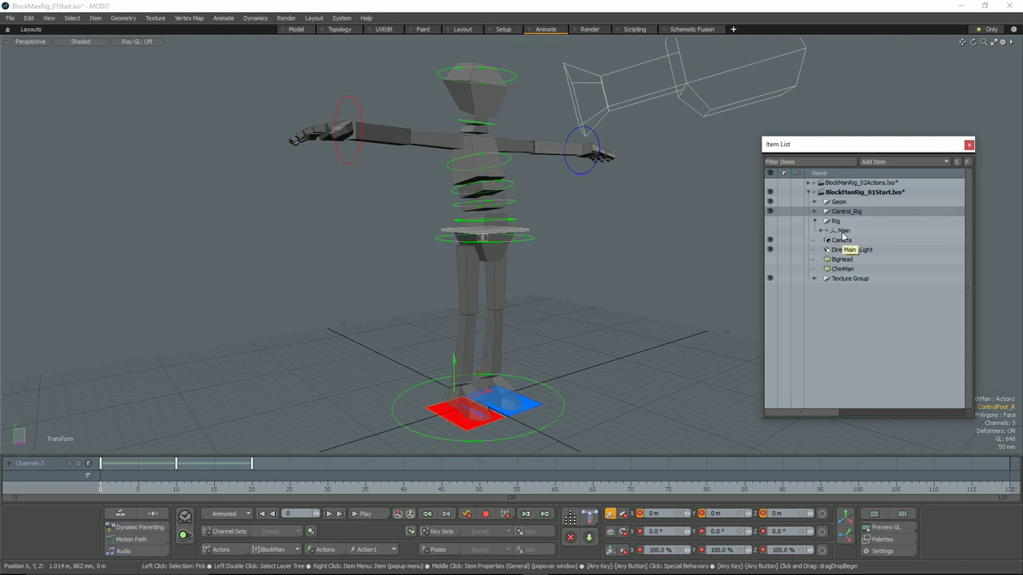
{"action": "key", "text": "alt+Tab"}
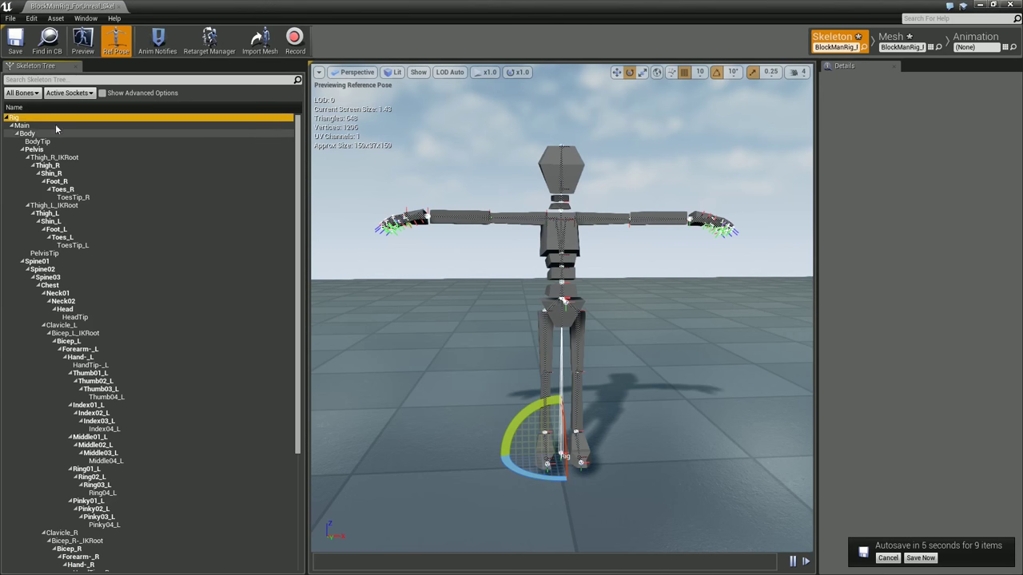
{"action": "left_click", "coordinate": [32, 134]}
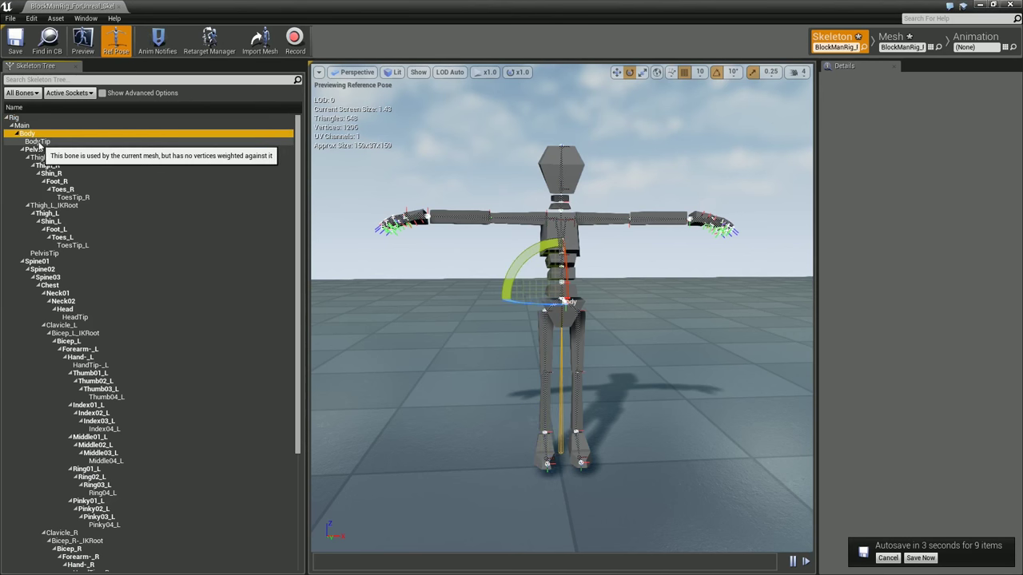
{"action": "mouse_move", "coordinate": [484, 350]}
{"action": "left_mouse_down", "text": "alt"}
{"action": "mouse_move", "coordinate": [759, 326]}
{"action": "mouse_move", "coordinate": [484, 352]}
{"action": "left_mouse_up", "text": "alt"}
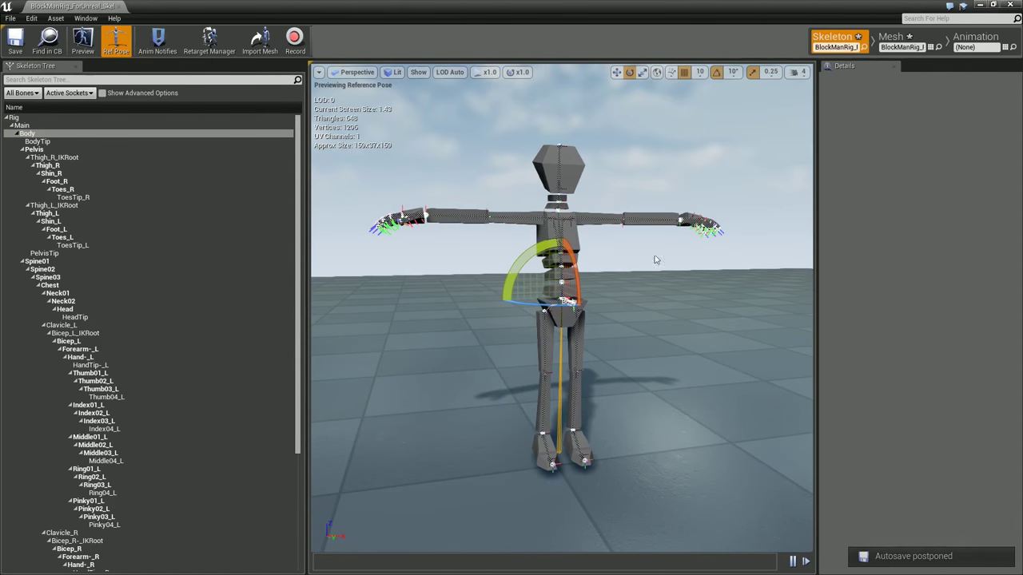
{"action": "left_click_drag", "start_coordinate": [655, 260], "coordinate": [679, 298]}
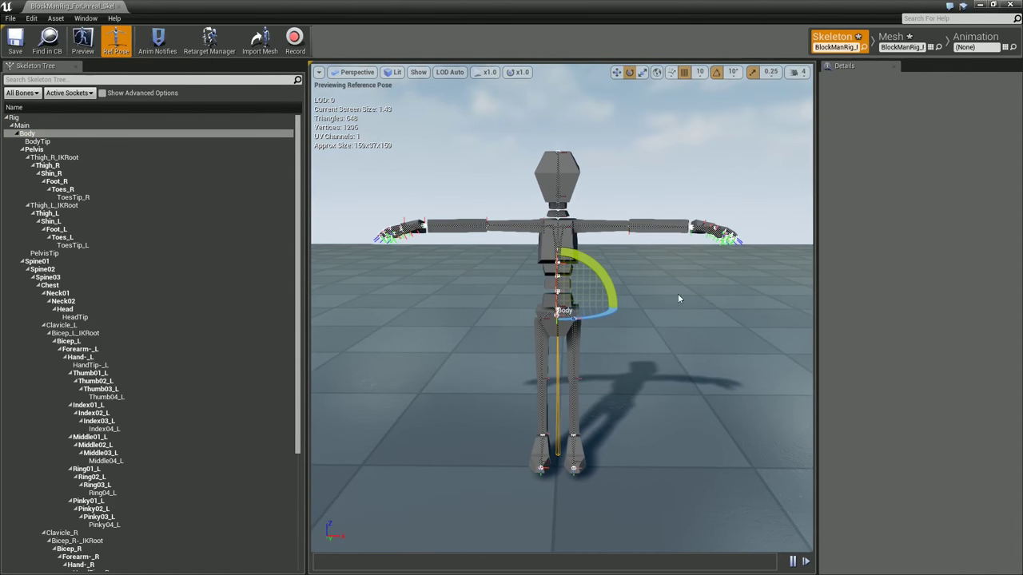
Inspect the Head and Thumb04_L bones and review the rest of the skeleton hierarchy.
{"action": "scroll", "coordinate": [84, 269], "scroll_direction": "down", "scroll_amount": 3}
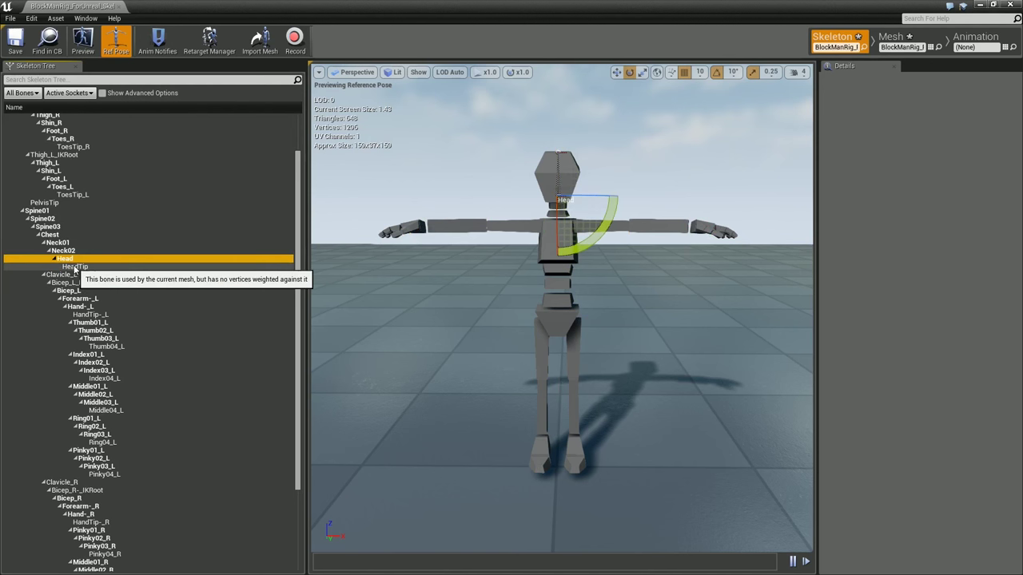
{"action": "left_click", "coordinate": [111, 348]}
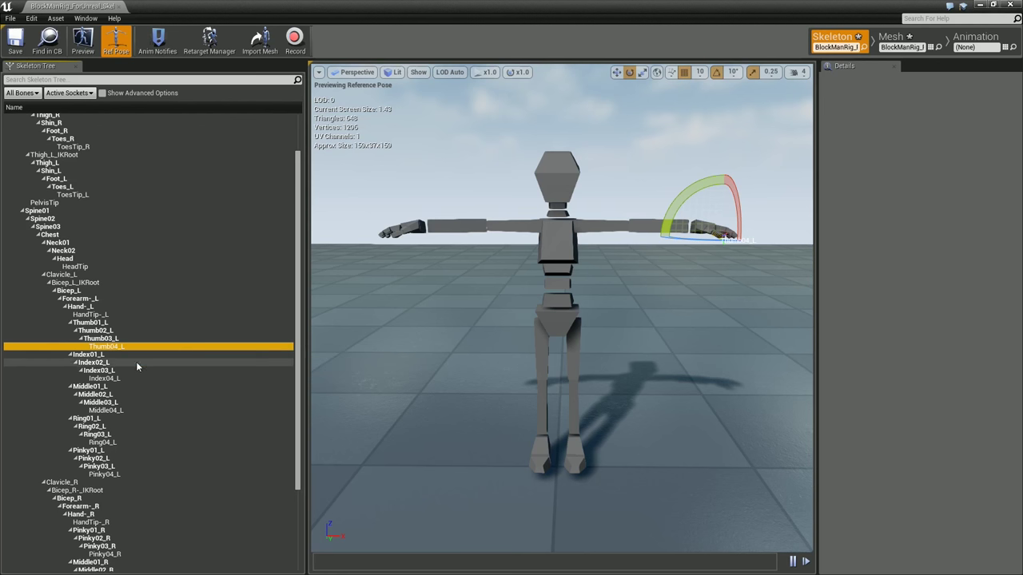
{"action": "scroll", "coordinate": [141, 387], "scroll_direction": "down", "scroll_amount": 4}
{"action": "scroll", "coordinate": [142, 386], "scroll_direction": "up", "scroll_amount": 5}
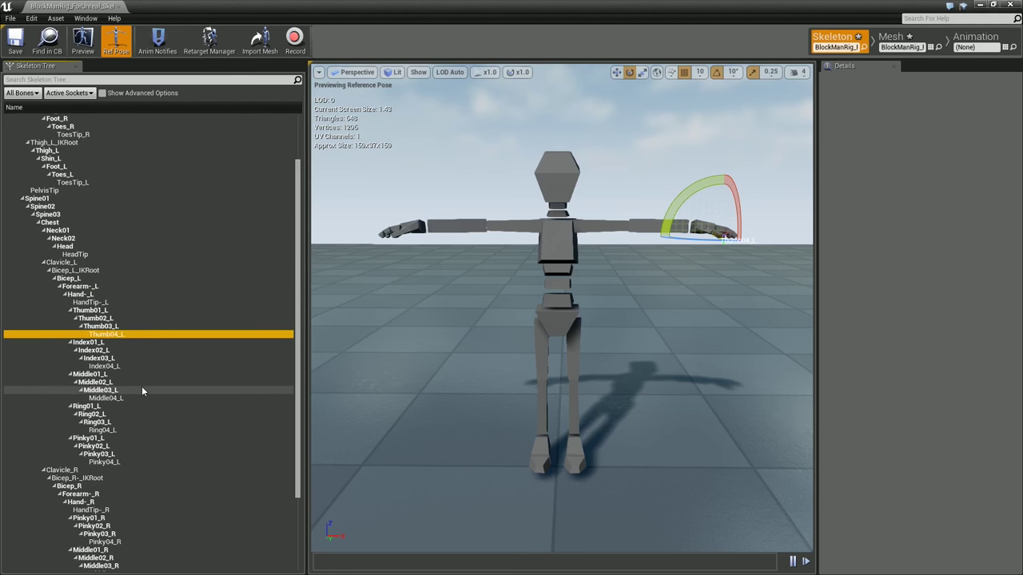
{"action": "scroll", "coordinate": [141, 385], "scroll_direction": "down", "scroll_amount": 3}
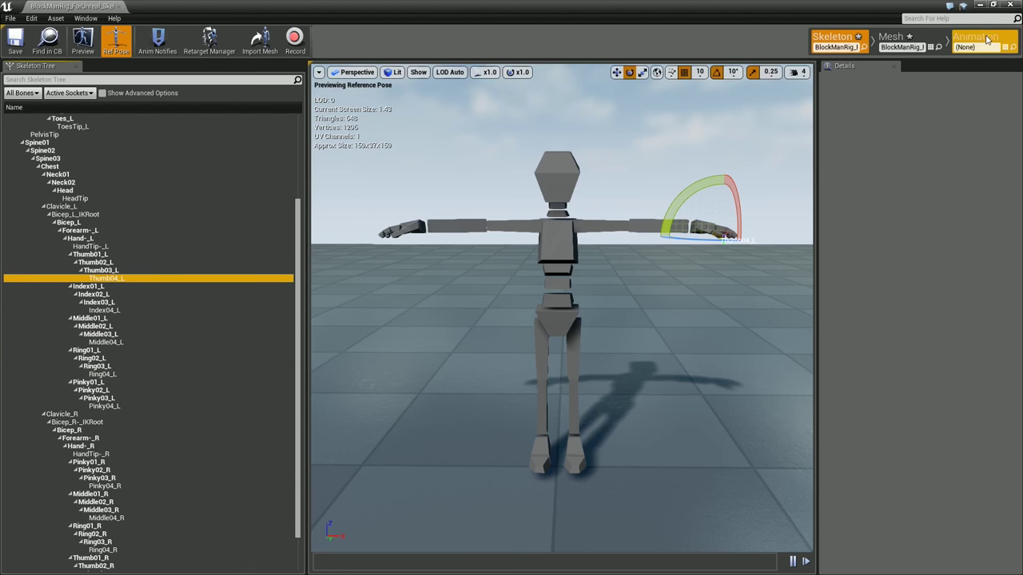
Switch to the animation editing mode and play the BlockManRig_ForUnreal_Anim_Action1 animation on the character.
{"action": "left_click", "coordinate": [958, 46]}
{"action": "left_click_drag", "start_coordinate": [554, 300], "coordinate": [663, 303], "text": "alt"}
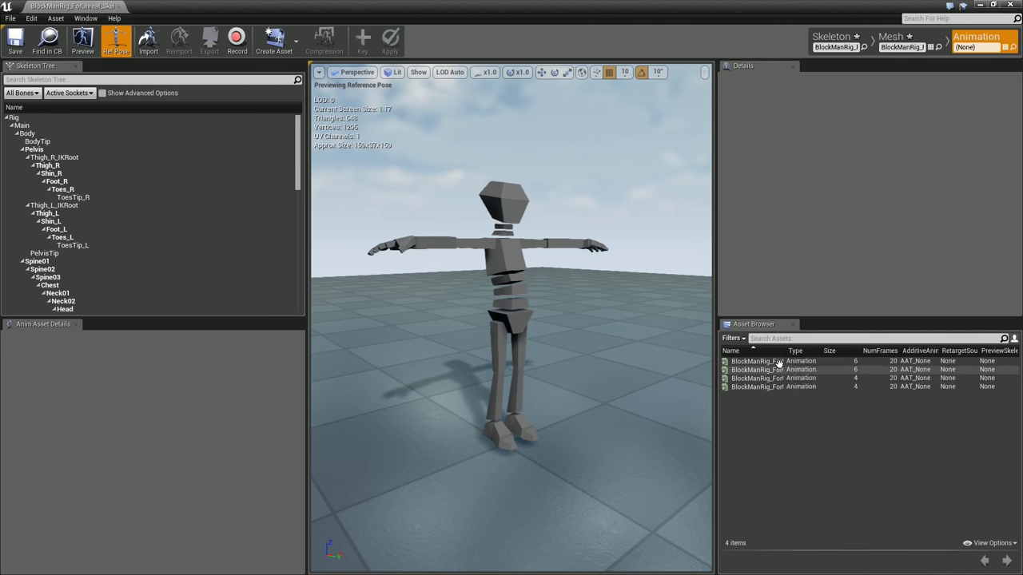
{"action": "mouse_move", "coordinate": [779, 363]}
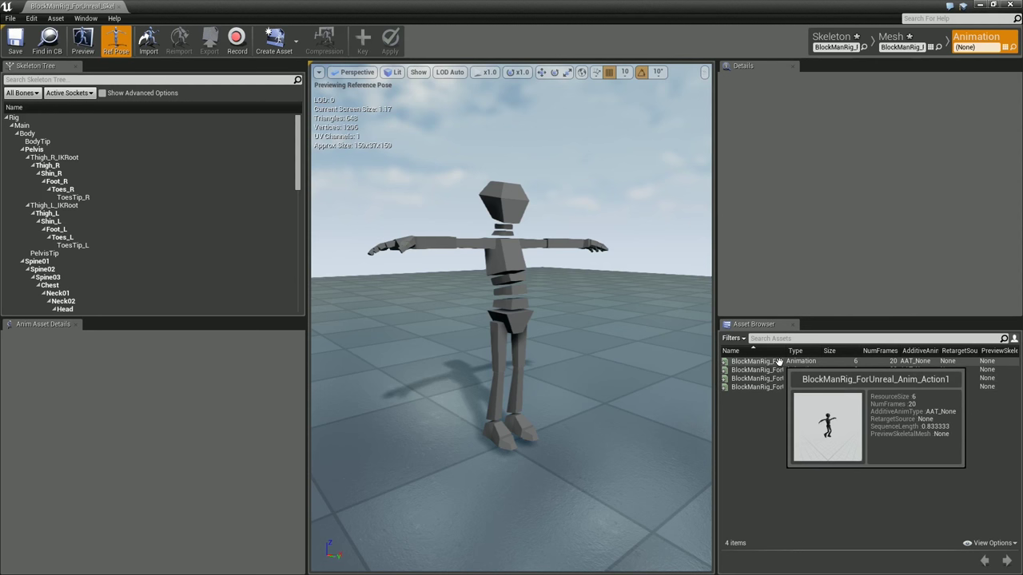
{"action": "double_click", "coordinate": [779, 362]}
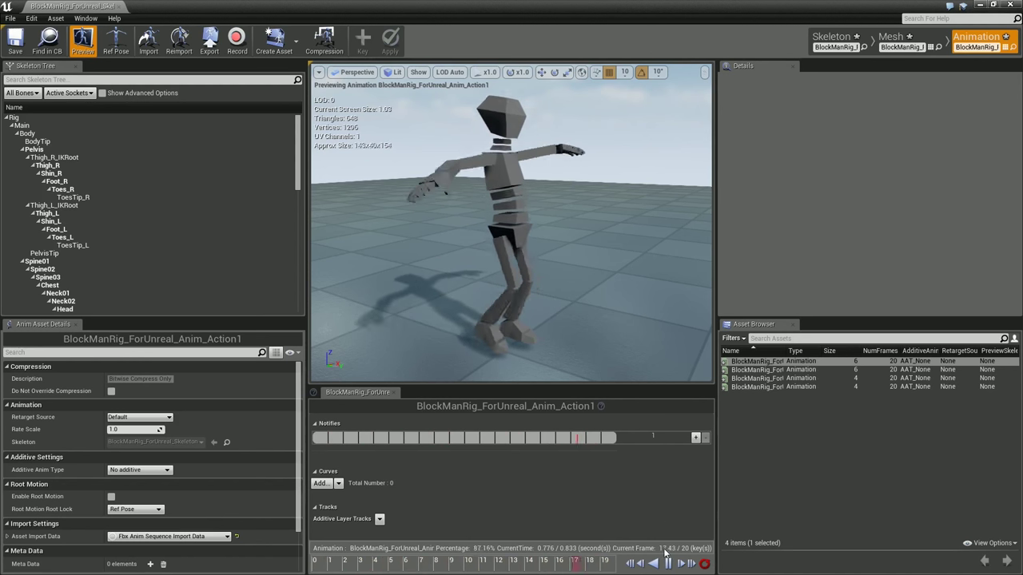
Preview the remaining three animations one after another, ending with Action4, and pause the playback.
{"action": "left_click", "coordinate": [781, 370]}
{"action": "left_click", "coordinate": [781, 378]}
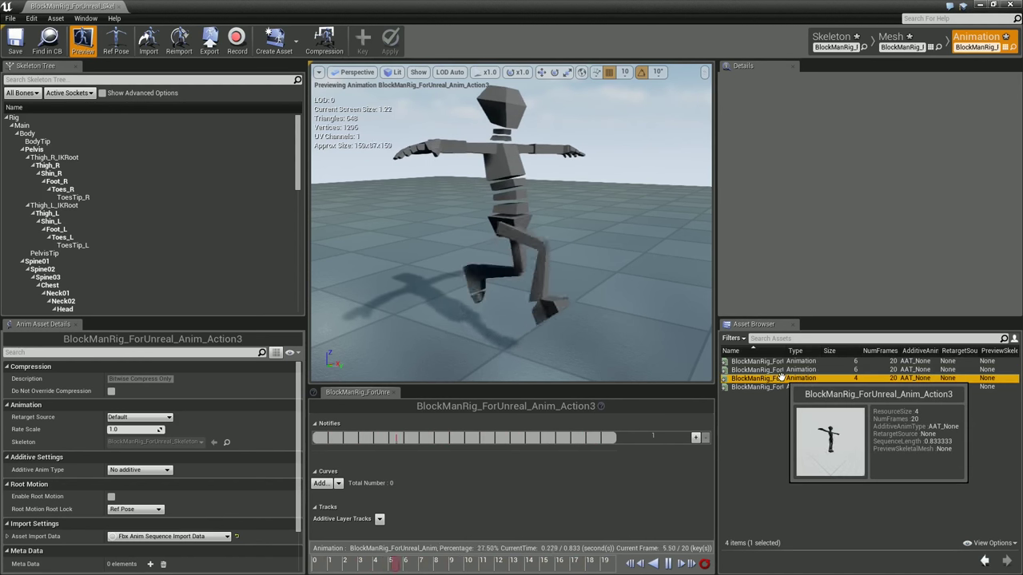
{"action": "left_click", "coordinate": [781, 387]}
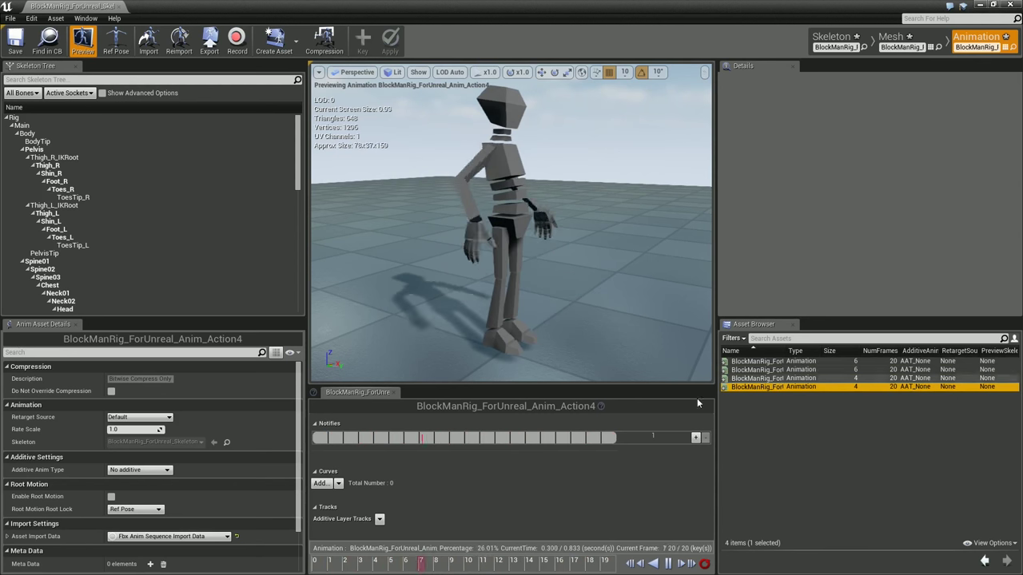
{"action": "left_click", "coordinate": [667, 563]}
Switch to MODO and scrub the rig's Action1 to frame 20.
{"action": "key", "text": "alt+Tab"}
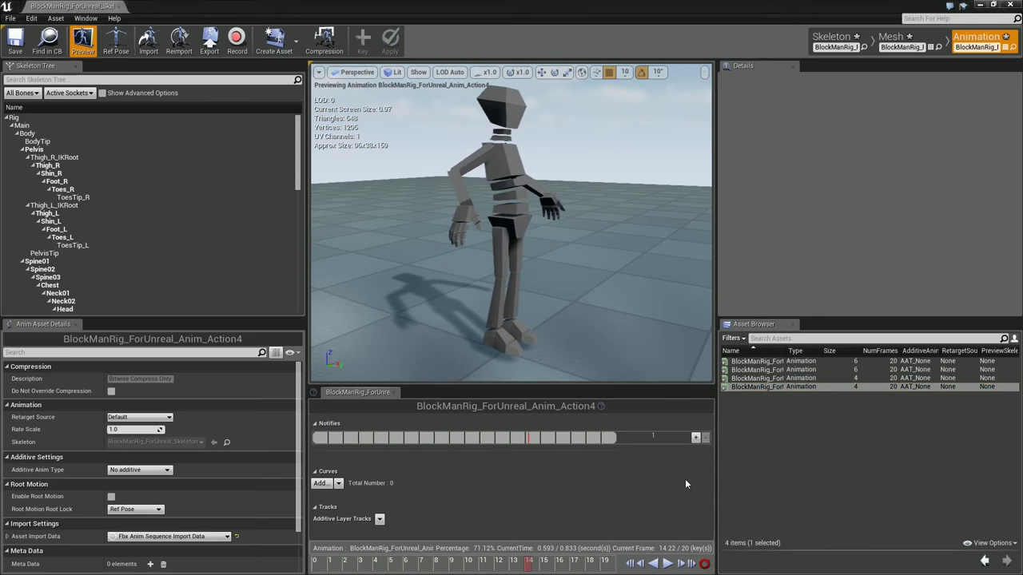
{"action": "key", "text": "alt+Tab"}
{"action": "key", "text": "alt+Tab"}
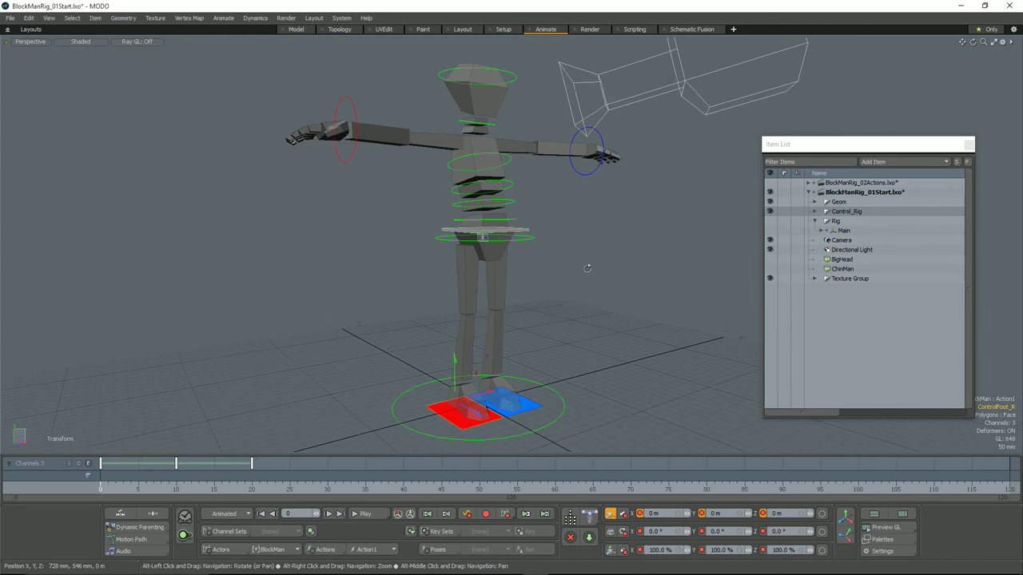
{"action": "mouse_move", "coordinate": [237, 479]}
{"action": "left_mouse_down"}
{"action": "mouse_move", "coordinate": [107, 479]}
{"action": "mouse_move", "coordinate": [252, 479]}
{"action": "mouse_move", "coordinate": [99, 479]}
{"action": "mouse_move", "coordinate": [252, 480]}
{"action": "mouse_move", "coordinate": [100, 479]}
{"action": "mouse_move", "coordinate": [252, 479]}
{"action": "mouse_move", "coordinate": [100, 480]}
{"action": "mouse_move", "coordinate": [251, 489]}
{"action": "left_mouse_up"}
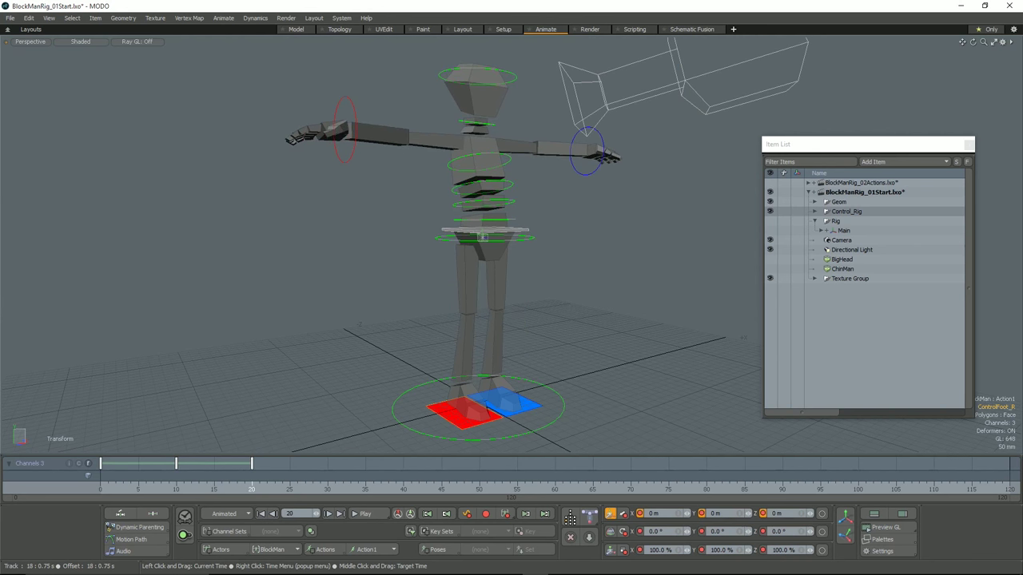
Save the BlockManRig_01Start scene and export it as Autodesk FBX 2013, overwriting BlockManRig_ForUnreal.fbx.
{"action": "key", "text": "ctrl+s"}
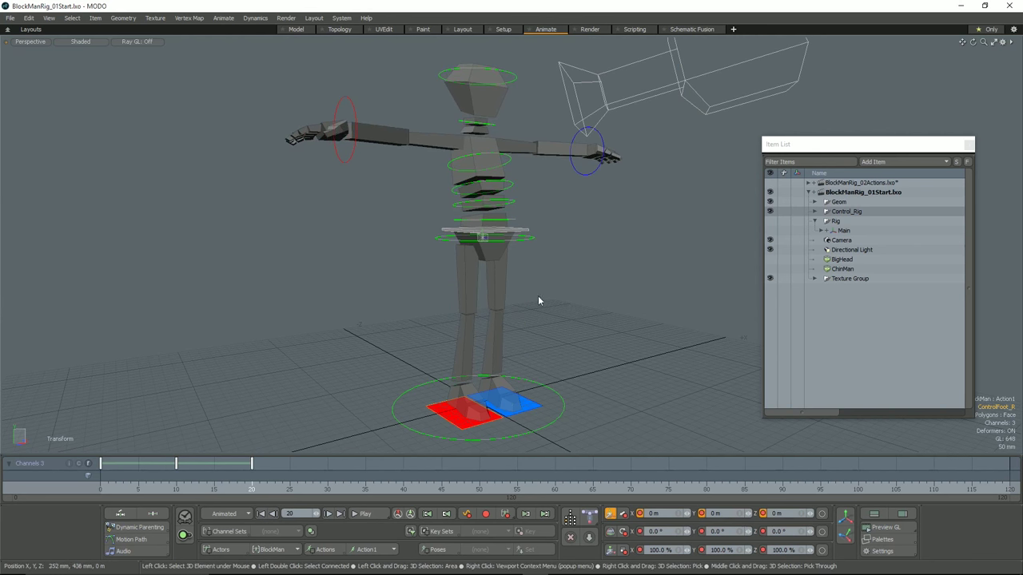
{"action": "left_click", "coordinate": [10, 17]}
{"action": "left_click", "coordinate": [33, 159]}
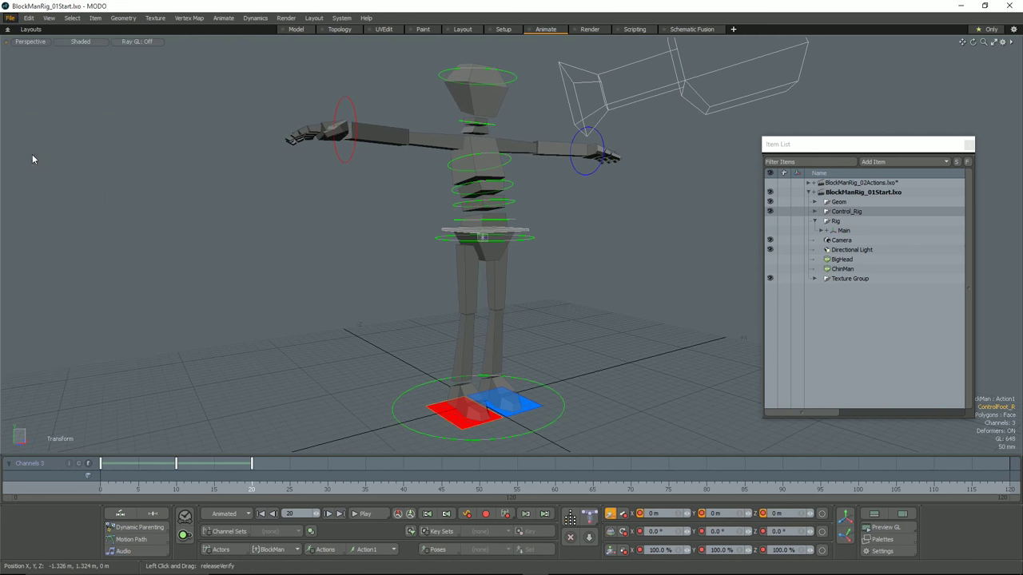
{"action": "left_click", "coordinate": [144, 87]}
{"action": "left_click", "coordinate": [422, 284]}
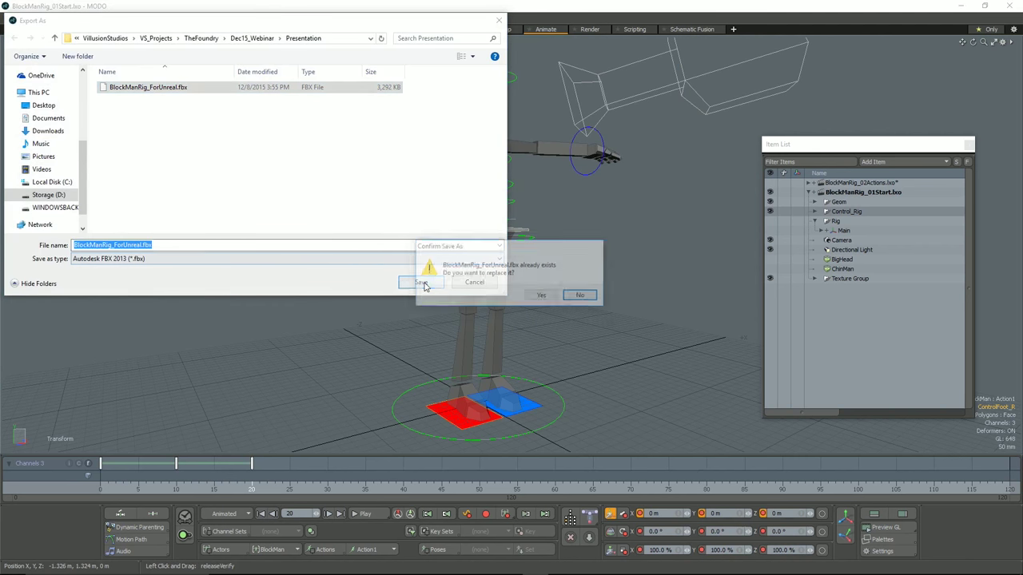
{"action": "left_click", "coordinate": [540, 295]}
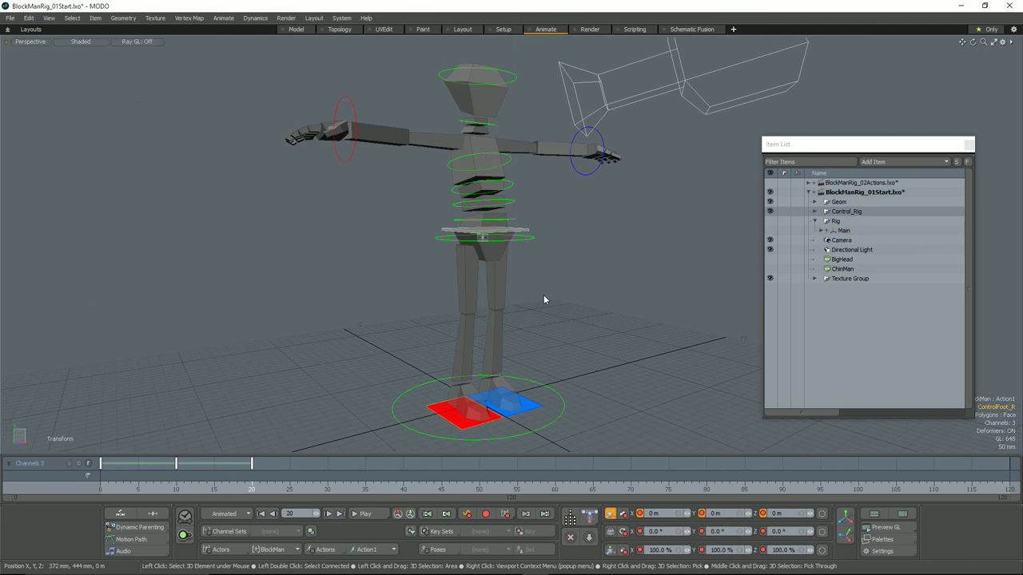
Switch to Unreal Engine, open the Action1 animation and reimport it from the exported FBX file.
{"action": "key", "text": "alt+Tab"}
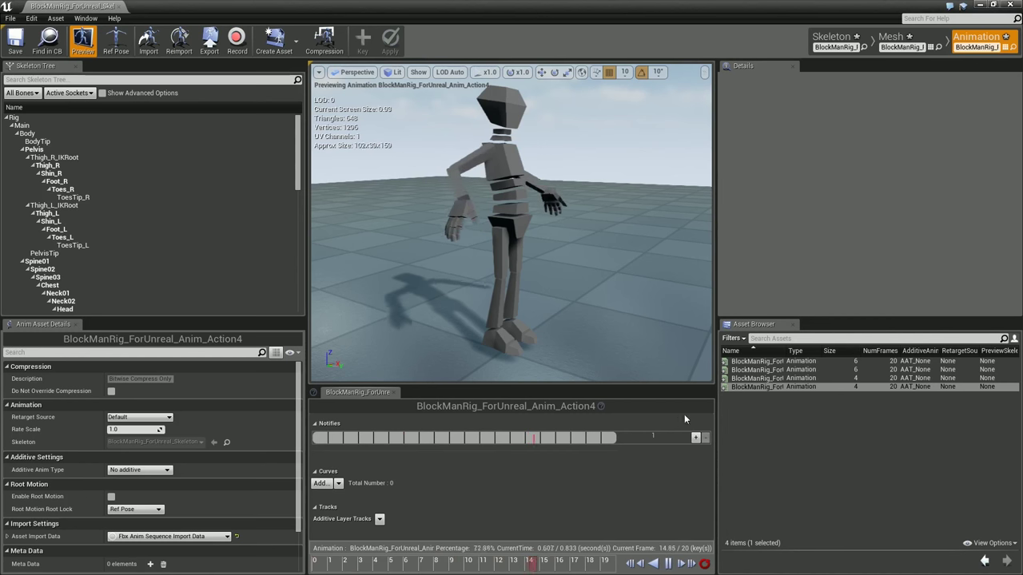
{"action": "double_click", "coordinate": [776, 362]}
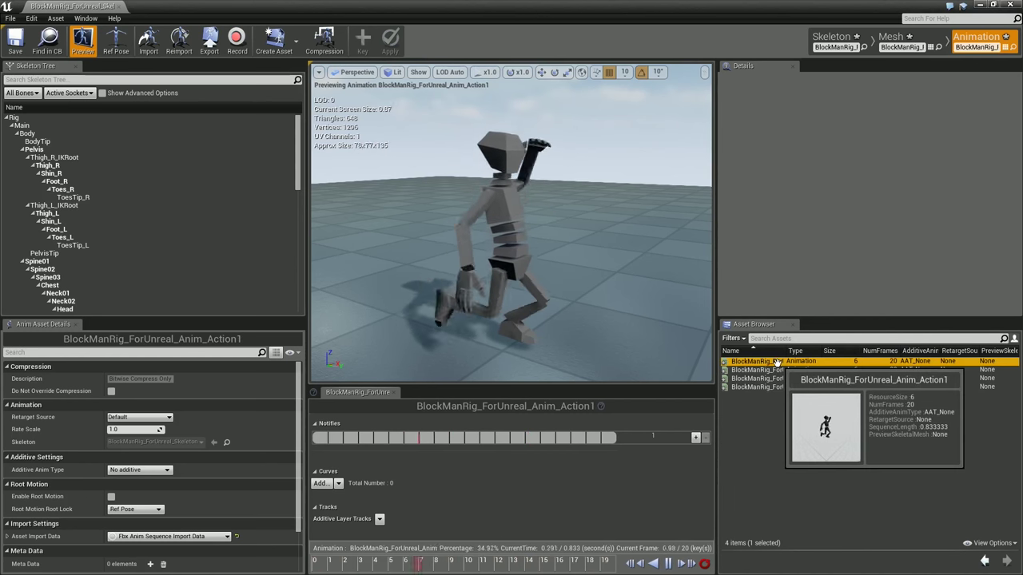
{"action": "right_click", "coordinate": [779, 362]}
{"action": "left_click", "coordinate": [807, 413]}
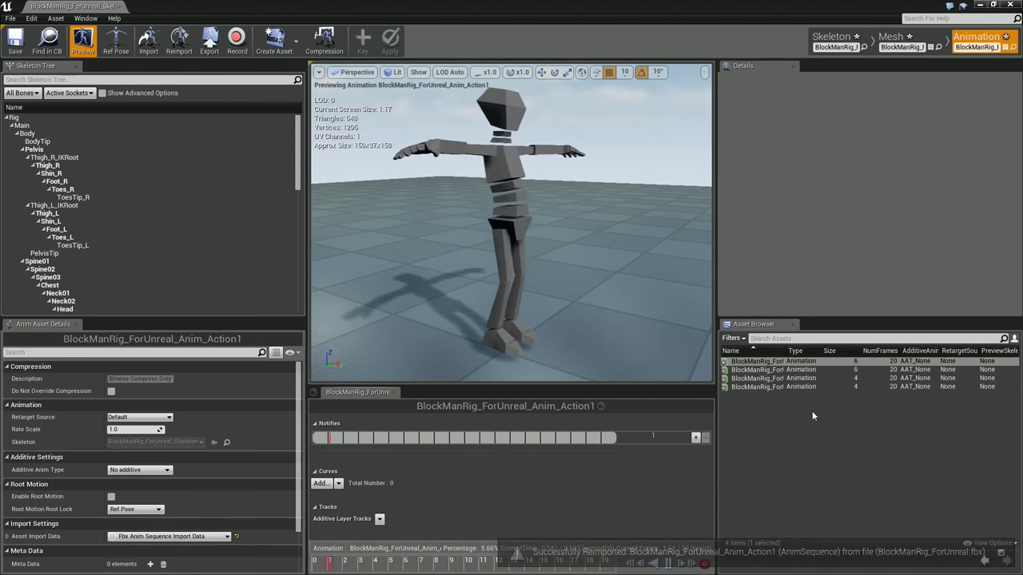
Switch to MODO and go to frame 10 of Action1 with the whole character in view.
{"action": "key", "text": "alt+Tab"}
{"action": "key", "text": "alt+Tab"}
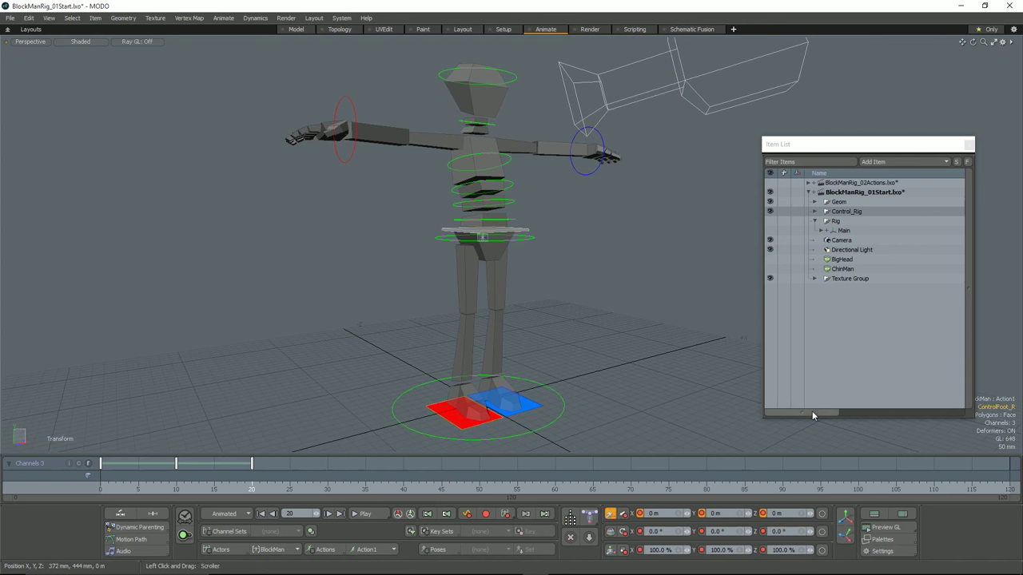
{"action": "left_click_drag", "start_coordinate": [526, 310], "coordinate": [575, 308], "text": "alt"}
{"action": "scroll", "coordinate": [575, 308], "scroll_direction": "down", "scroll_amount": 2}
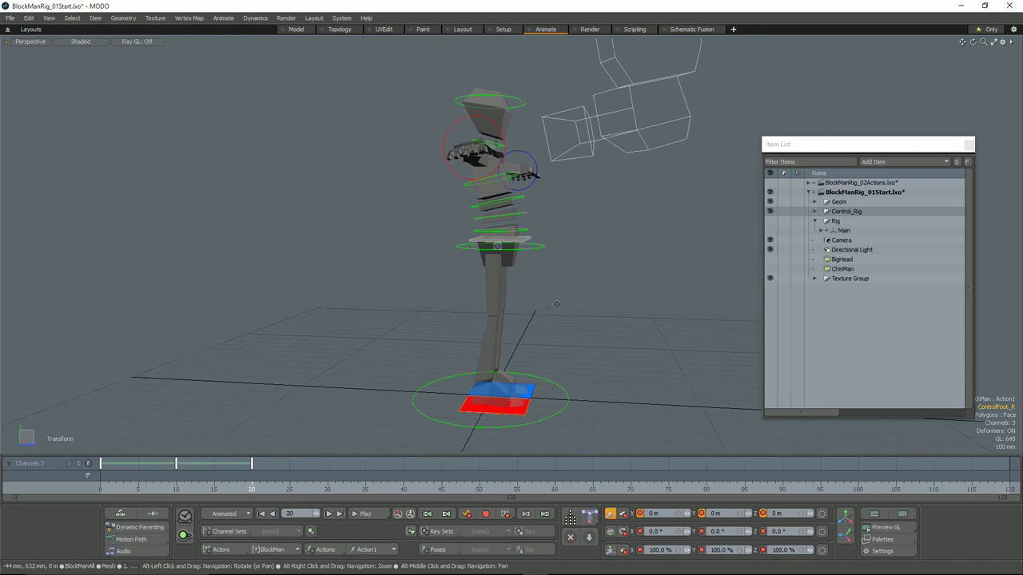
{"action": "left_click_drag", "start_coordinate": [247, 480], "coordinate": [177, 480]}
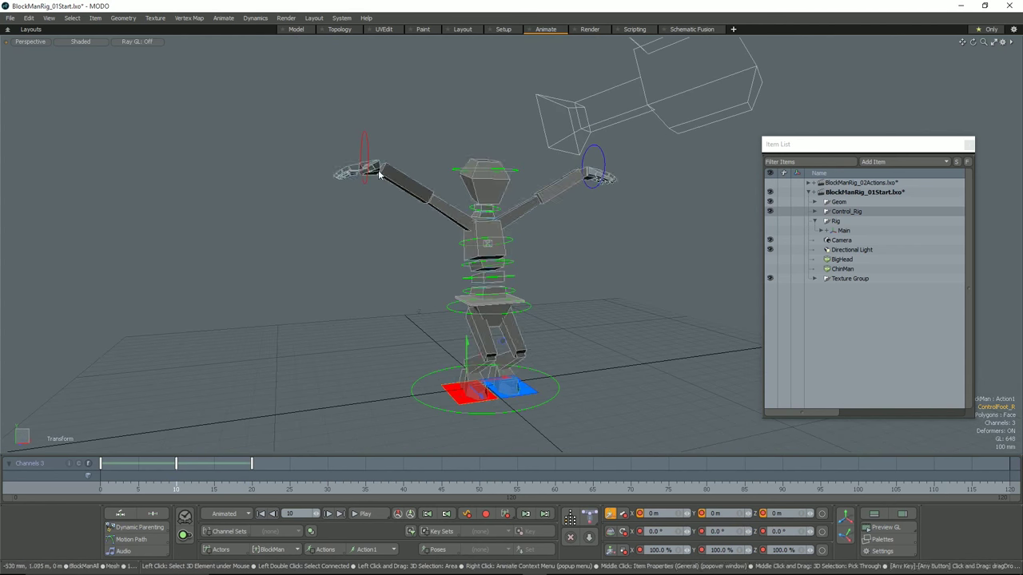
Move the right hand control down to the character's side, to about X 430 mm and Y -450 mm.
{"action": "left_click", "coordinate": [365, 179]}
{"action": "key", "text": "w"}
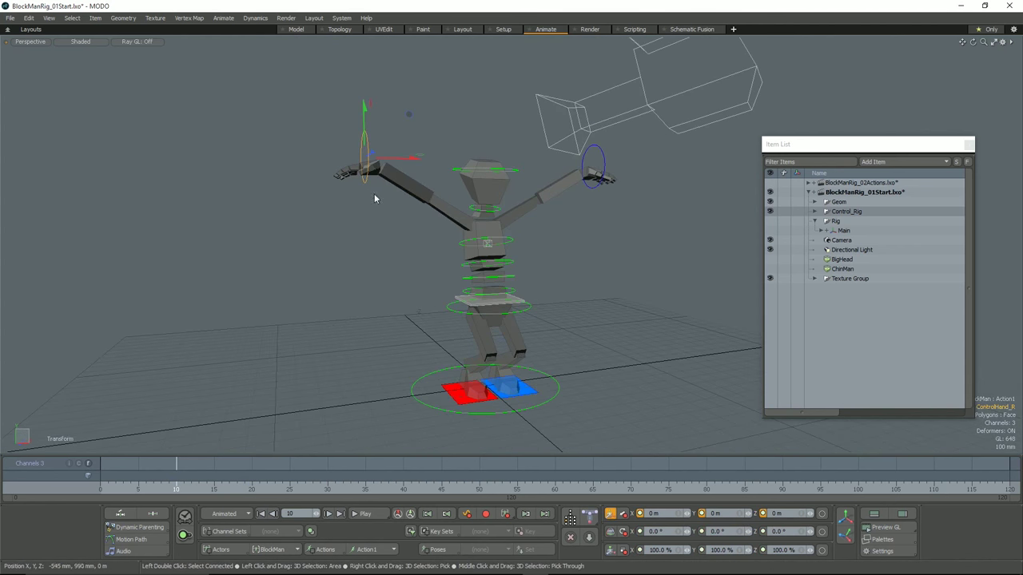
{"action": "left_click_drag", "start_coordinate": [374, 193], "coordinate": [345, 196], "text": "alt"}
{"action": "left_click_drag", "start_coordinate": [414, 161], "coordinate": [462, 254]}
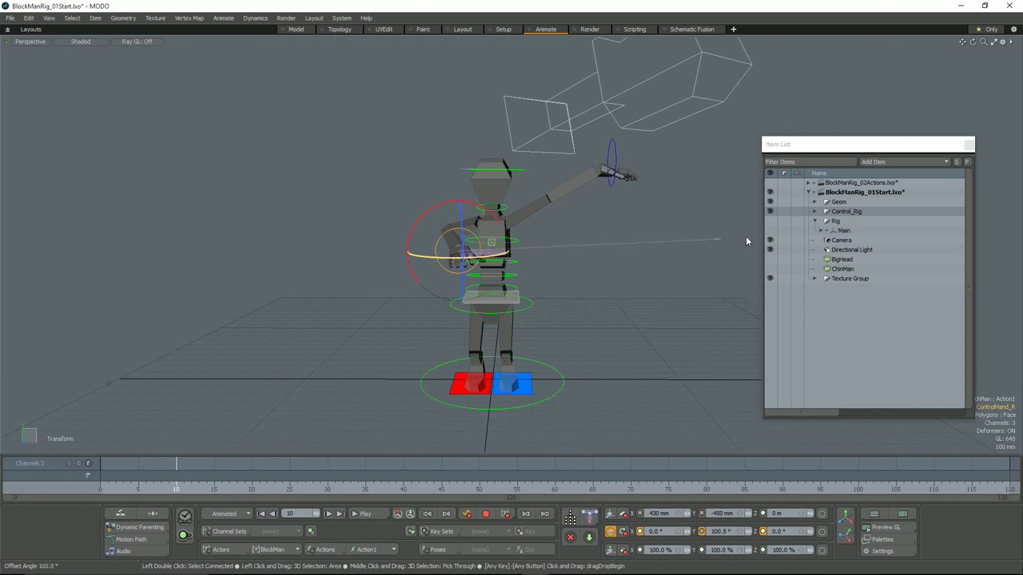
Rotate the right hand control to about 161.5° around Y and -32.5° around X.
{"action": "left_click_drag", "start_coordinate": [747, 240], "coordinate": [746, 238]}
{"action": "left_click_drag", "start_coordinate": [450, 257], "coordinate": [477, 258]}
{"action": "left_click_drag", "start_coordinate": [545, 258], "coordinate": [518, 258]}
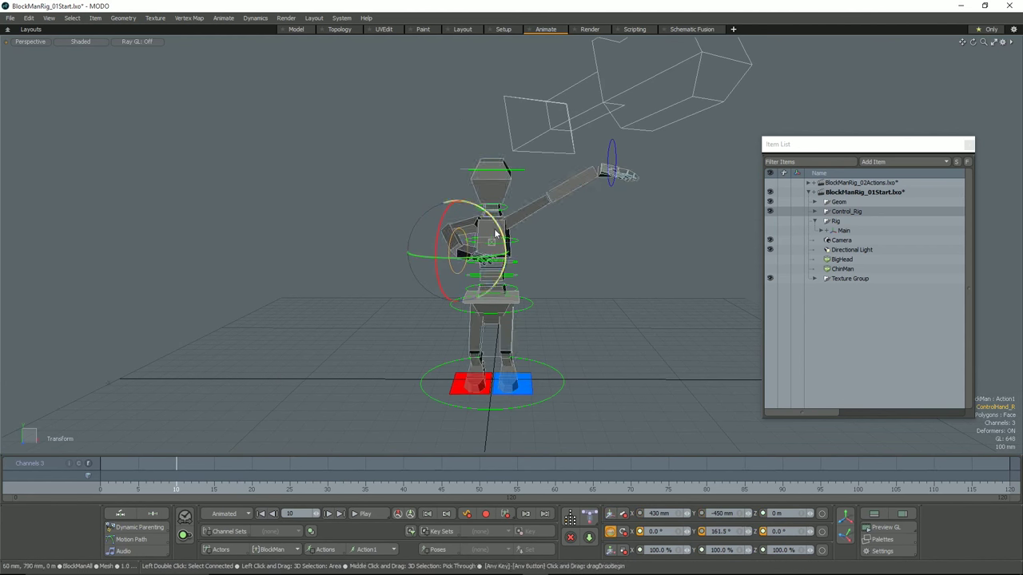
{"action": "left_click_drag", "start_coordinate": [437, 233], "coordinate": [437, 256]}
Bring the right hand control forward to Z 270 mm and adjust its Y rotation to about 127.5°.
{"action": "left_click_drag", "start_coordinate": [447, 259], "coordinate": [615, 269], "text": "alt"}
{"action": "key", "text": "e"}
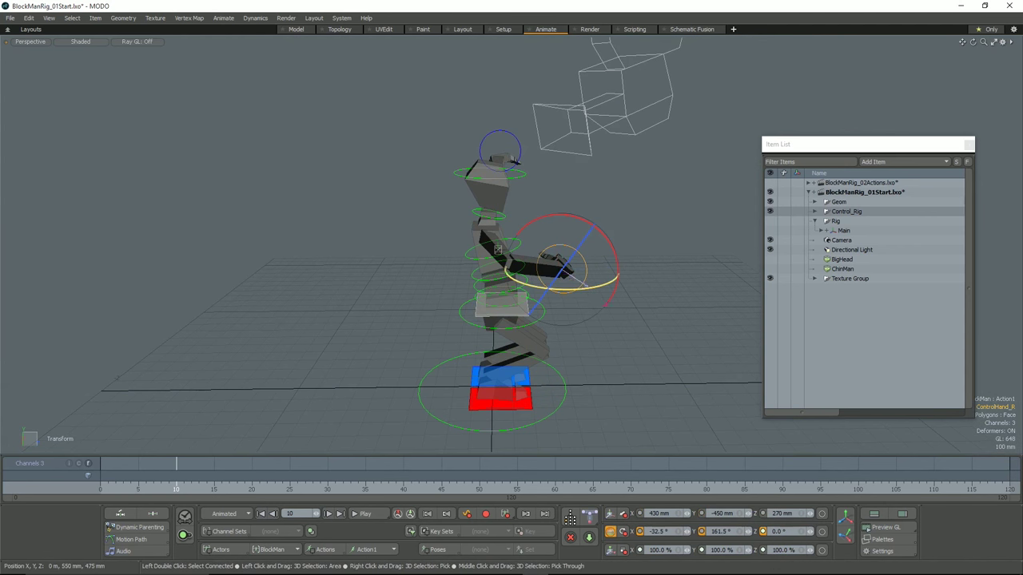
{"action": "left_click_drag", "start_coordinate": [541, 289], "coordinate": [540, 288]}
{"action": "left_click_drag", "start_coordinate": [679, 214], "coordinate": [565, 185], "text": "alt"}
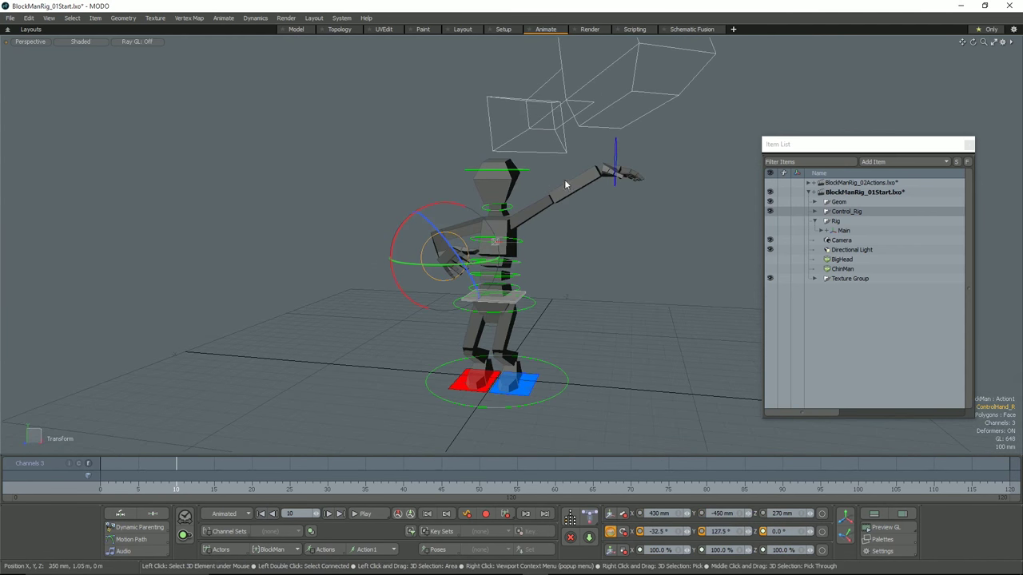
Move the left hand control in beside the head, to X -500 mm, Y 45 mm and Z -65 mm.
{"action": "left_click", "coordinate": [614, 151]}
{"action": "key", "text": "w"}
{"action": "left_click_drag", "start_coordinate": [662, 125], "coordinate": [620, 123], "text": "alt"}
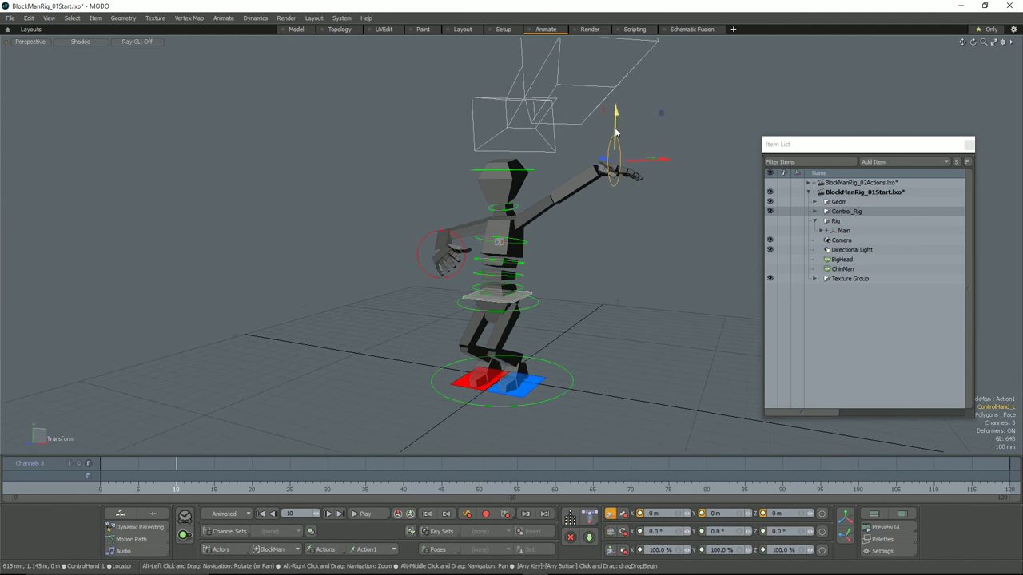
{"action": "left_click_drag", "start_coordinate": [644, 159], "coordinate": [565, 160]}
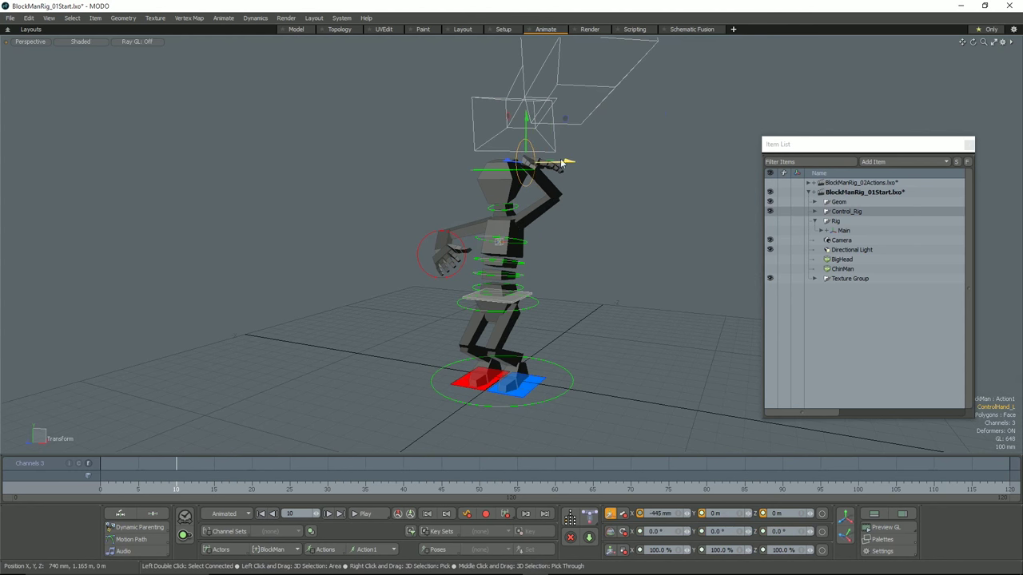
{"action": "left_click_drag", "start_coordinate": [527, 126], "coordinate": [646, 197], "text": "alt"}
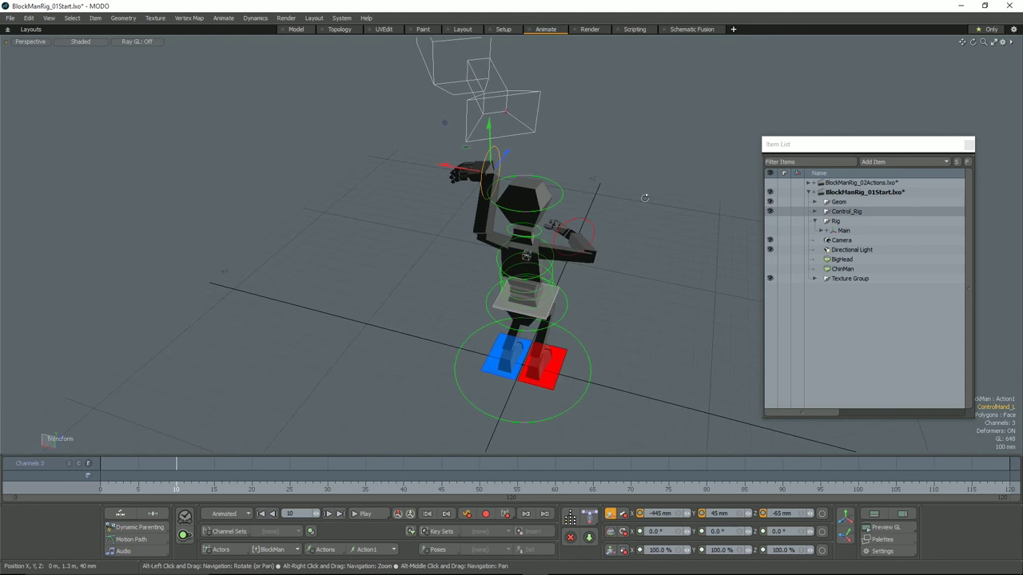
{"action": "left_click_drag", "start_coordinate": [475, 170], "coordinate": [480, 170]}
Rotate the left hand control to -157.3° around Y and set its IK Twist to 60 at frame 10.
{"action": "key", "text": "e"}
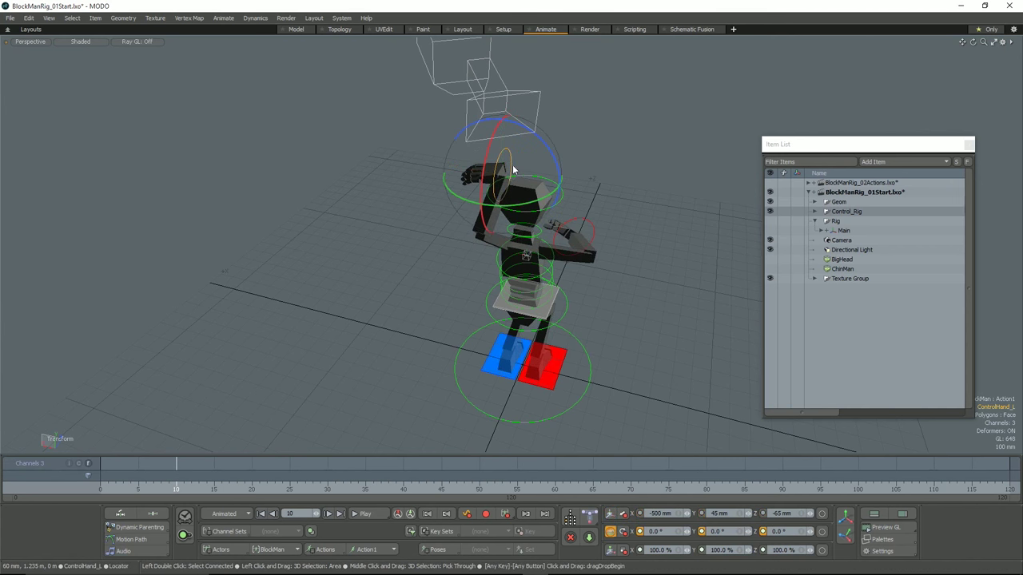
{"action": "left_click_drag", "start_coordinate": [533, 203], "coordinate": [452, 168]}
{"action": "left_click_drag", "start_coordinate": [483, 209], "coordinate": [616, 191], "text": "alt"}
{"action": "key", "text": "c"}
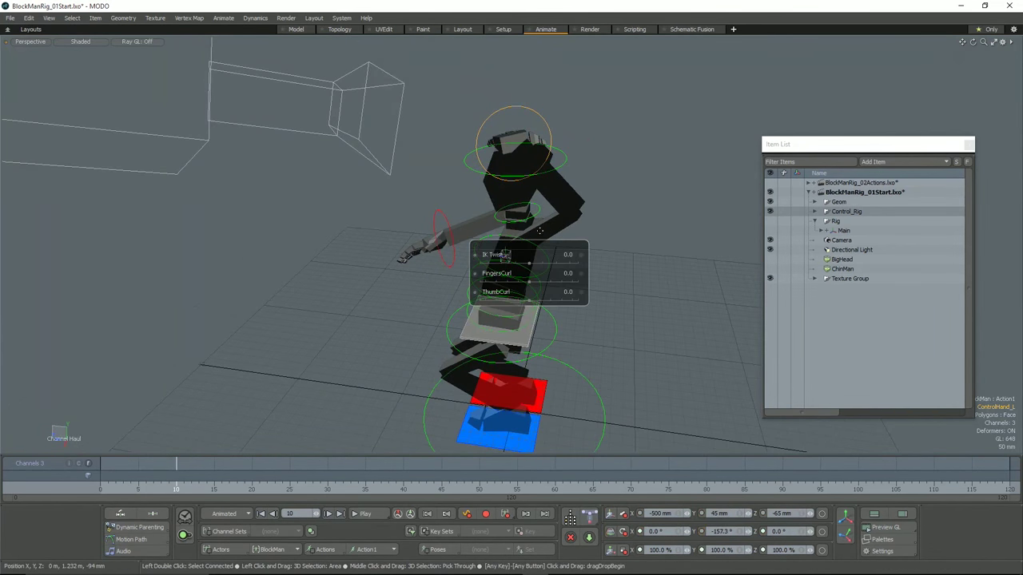
{"action": "left_click_drag", "start_coordinate": [505, 255], "coordinate": [506, 255]}
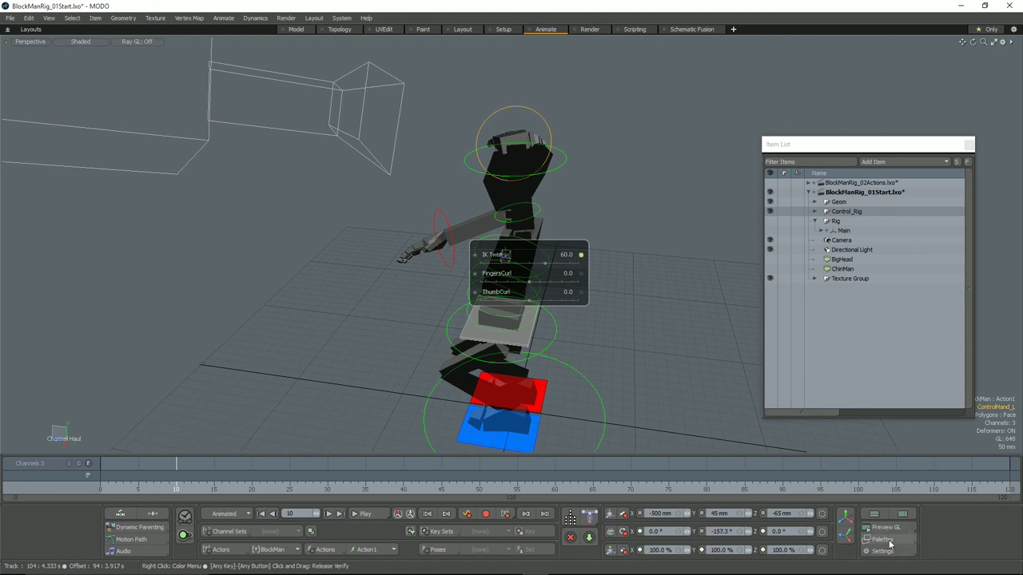
Open the left hand control's item properties and set its IK Twist to 0 at frames 0 and 20.
{"action": "left_click", "coordinate": [890, 541]}
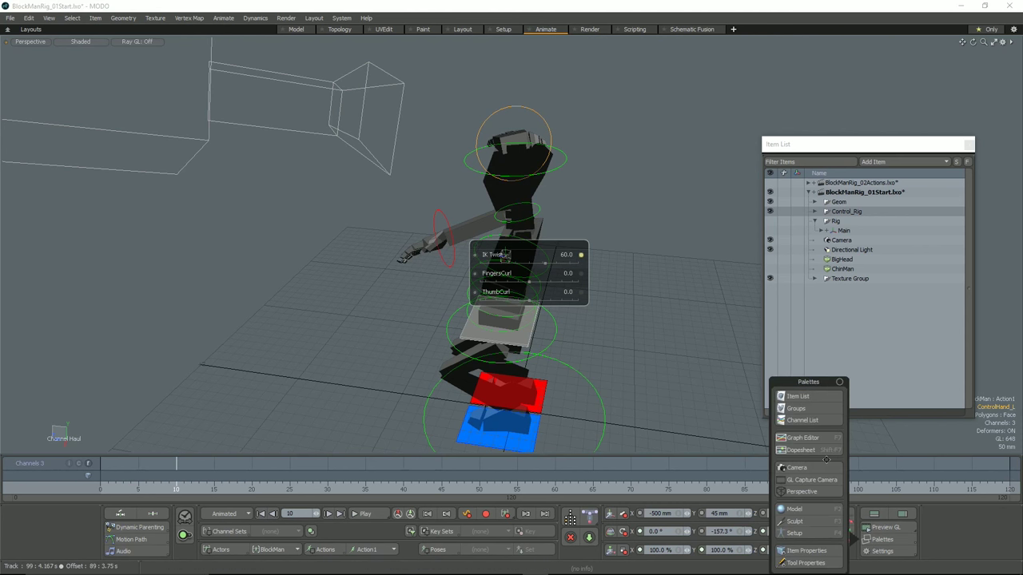
{"action": "left_click", "coordinate": [807, 551]}
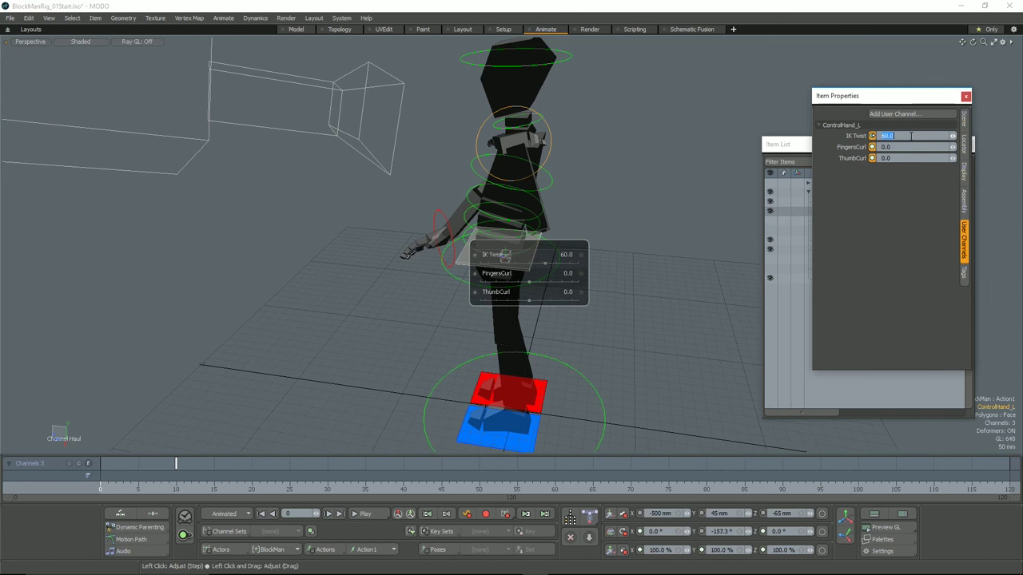
{"action": "type", "text": "0"}
{"action": "key", "text": "Return"}
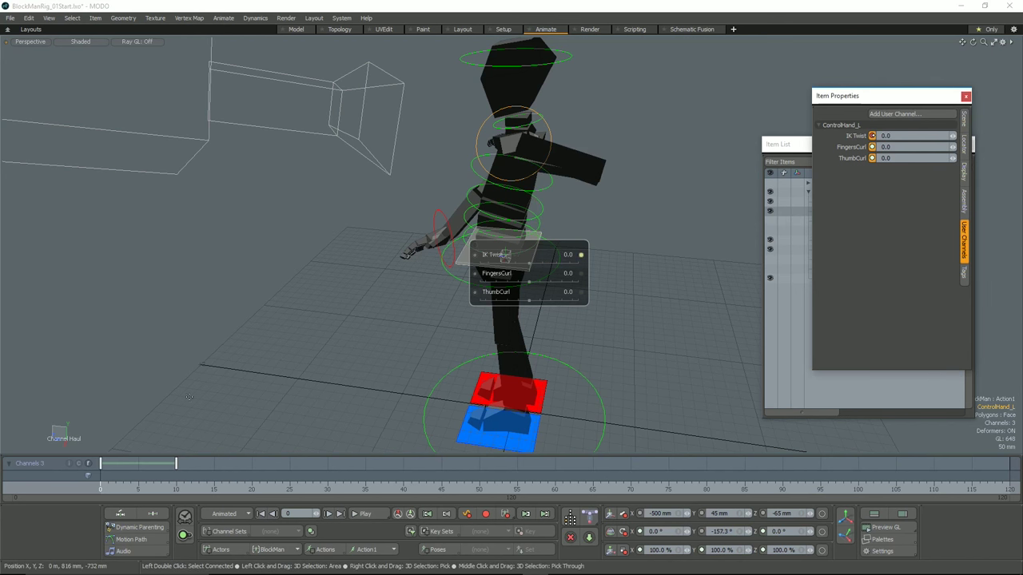
{"action": "left_click_drag", "start_coordinate": [101, 477], "coordinate": [252, 477]}
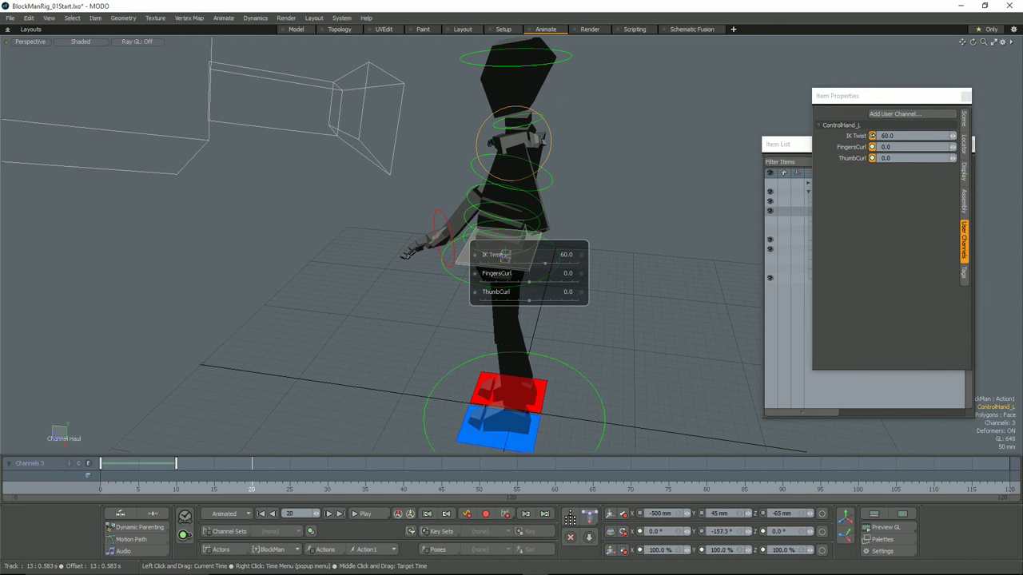
{"action": "double_click", "coordinate": [906, 136]}
{"action": "type", "text": "0"}
{"action": "key", "text": "Return"}
Select both hand controls and set their X, Y and Z positions to 0 at frame 20.
{"action": "left_click_drag", "start_coordinate": [562, 184], "coordinate": [690, 132], "text": "alt"}
{"action": "key", "text": "space"}
{"action": "key", "text": "c"}
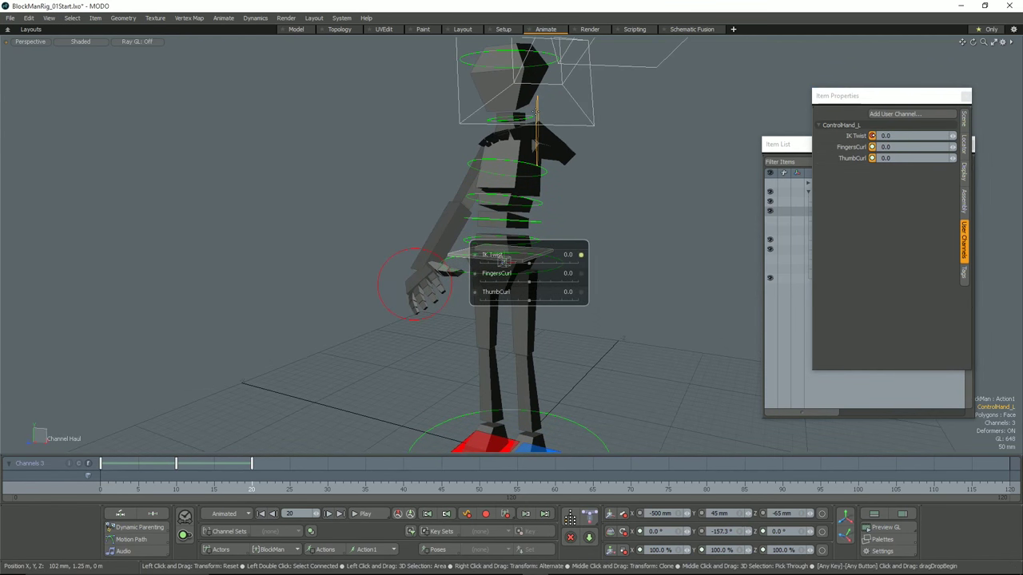
{"action": "left_click", "coordinate": [411, 250], "text": "shift"}
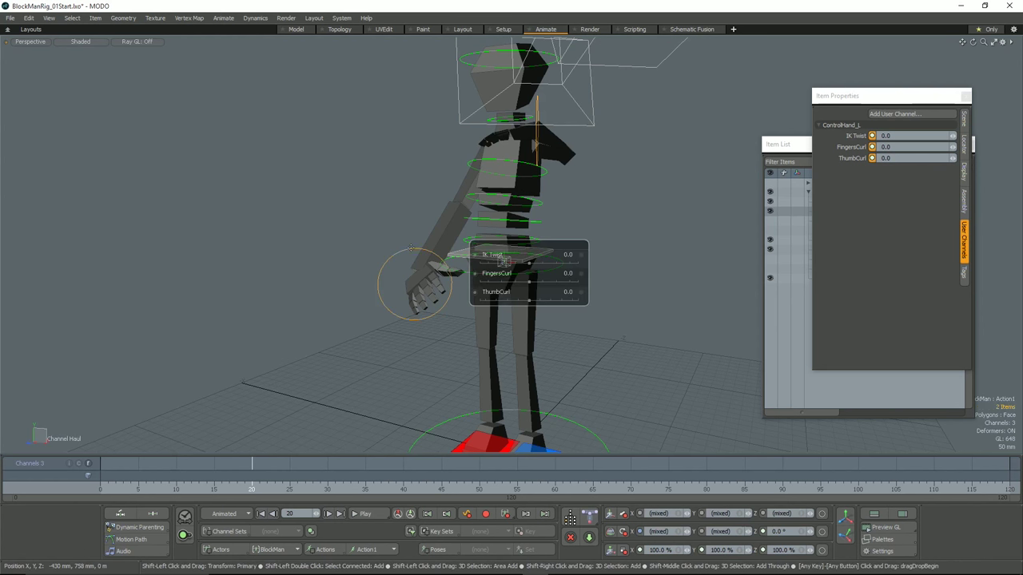
{"action": "left_click", "coordinate": [963, 140]}
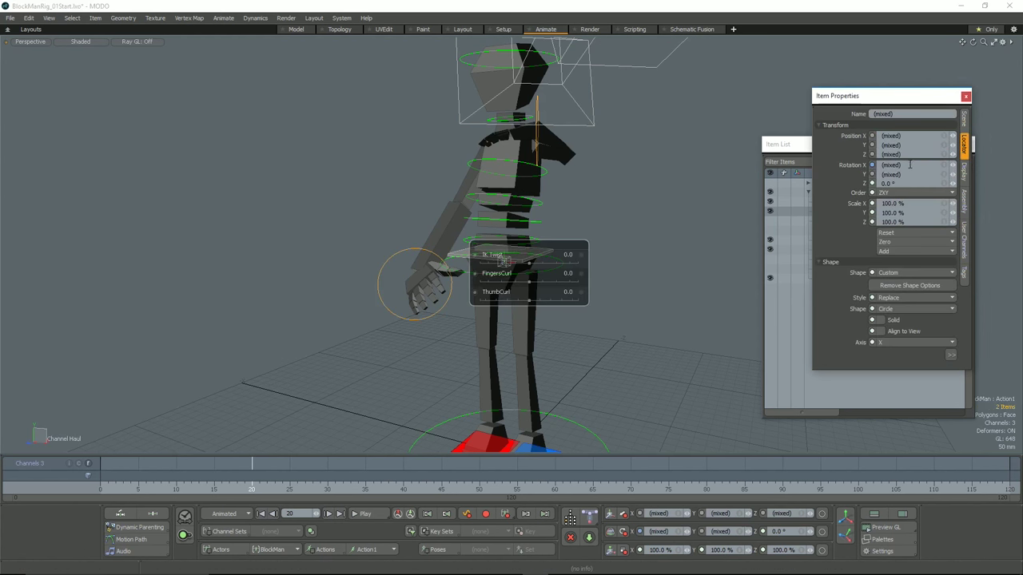
{"action": "left_click", "coordinate": [906, 137]}
{"action": "type", "text": "0"}
{"action": "key", "text": "Return"}
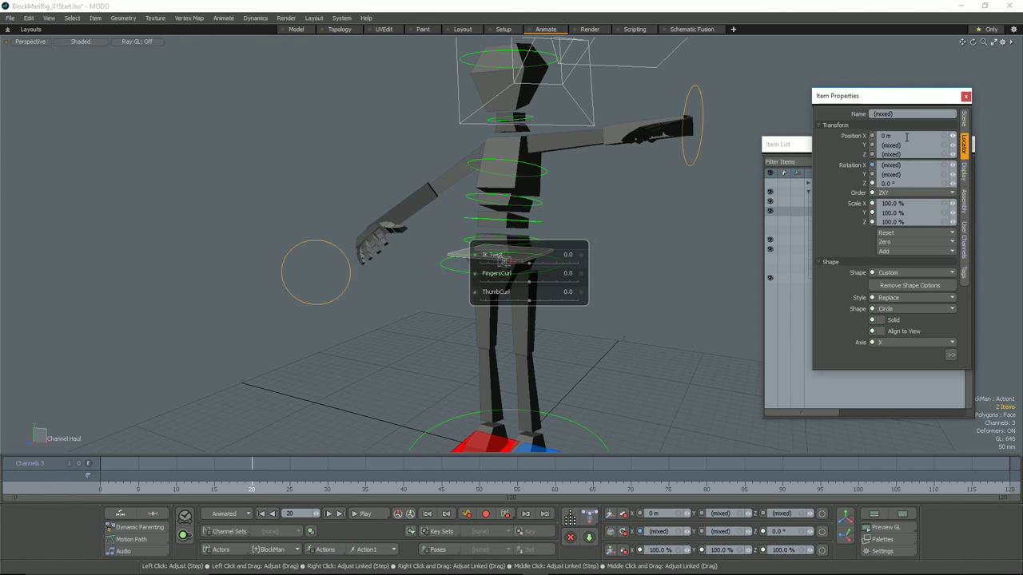
{"action": "type", "text": "0"}
{"action": "key", "text": "Return"}
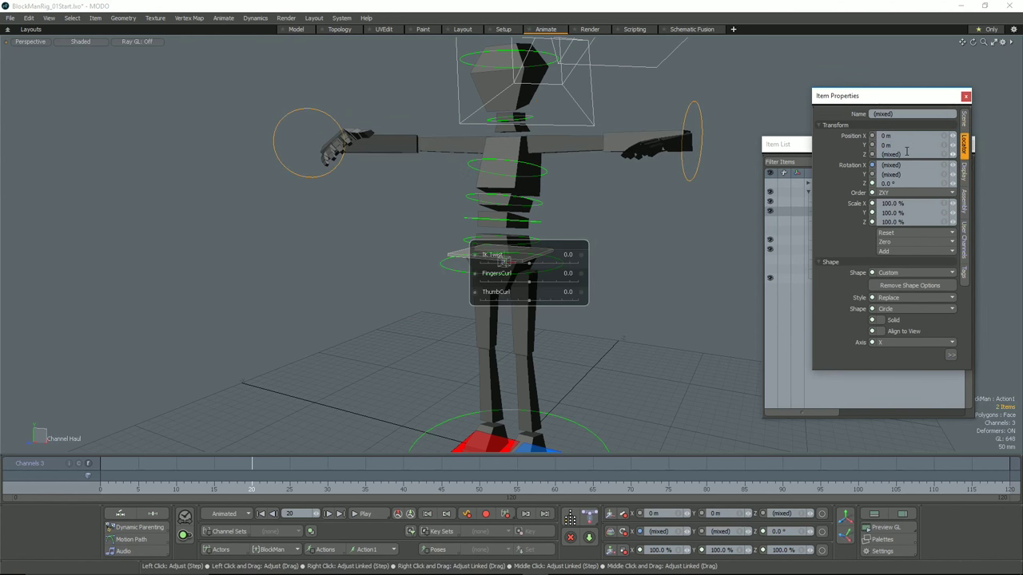
{"action": "type", "text": "0"}
{"action": "key", "text": "Return"}
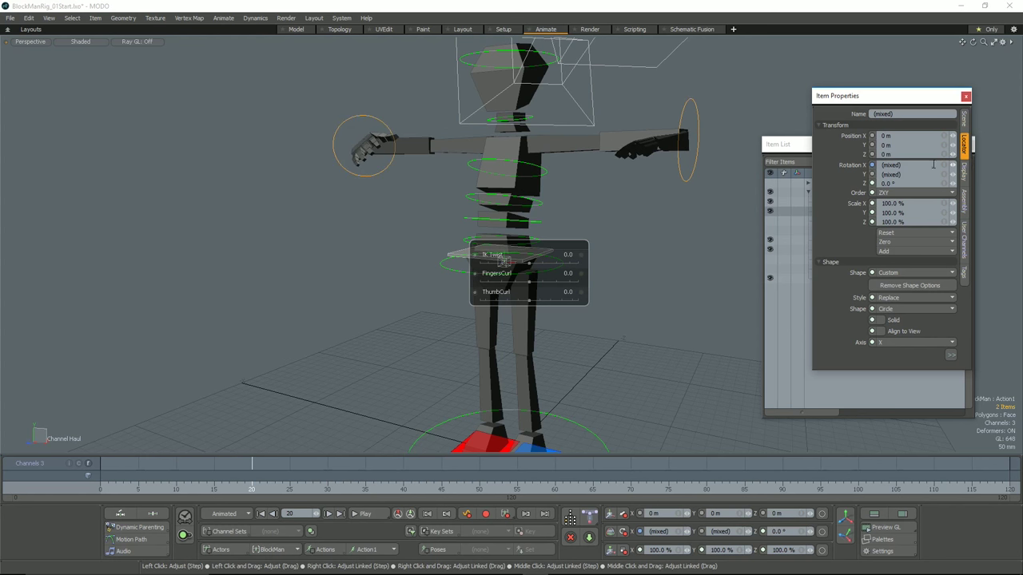
Set the X and Y rotations of both hand controls to 0.
{"action": "type", "text": "0"}
{"action": "key", "text": "Return"}
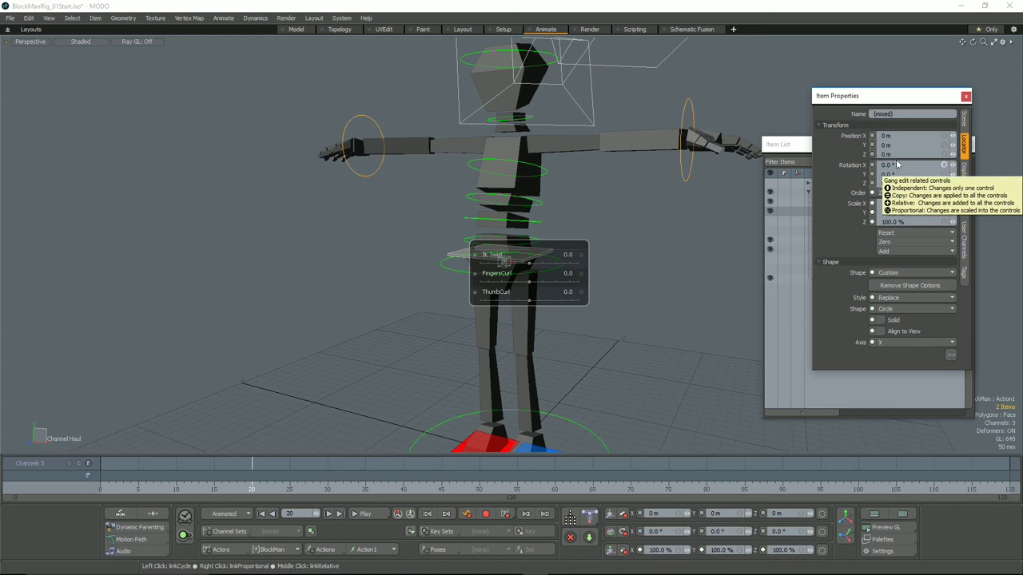
{"action": "left_click_drag", "start_coordinate": [636, 225], "coordinate": [681, 215], "text": "alt"}
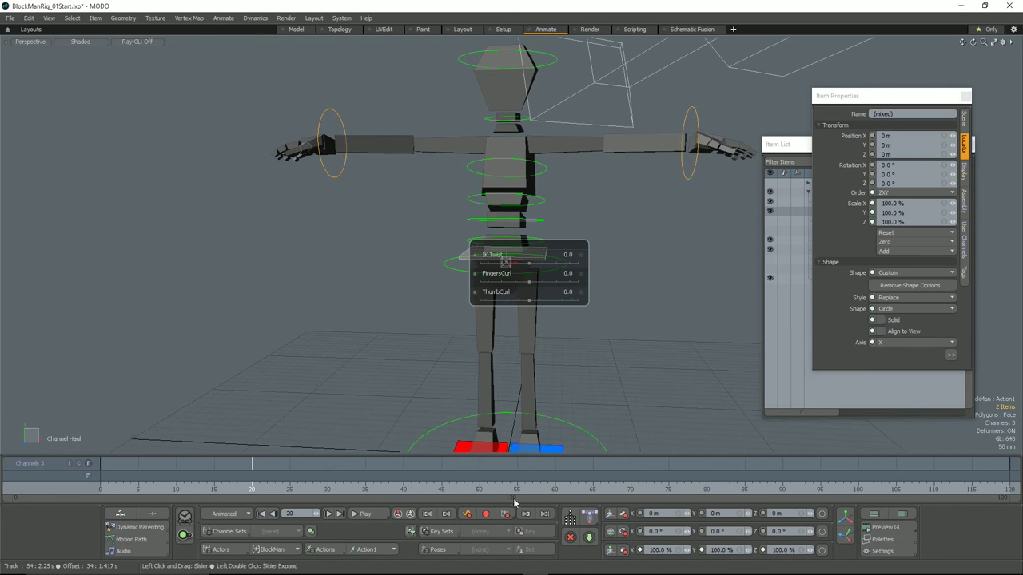
Key the position and rotation of both hand controls at frames 0 and 20, removing their position keys at frame 10.
{"action": "left_click", "coordinate": [871, 165]}
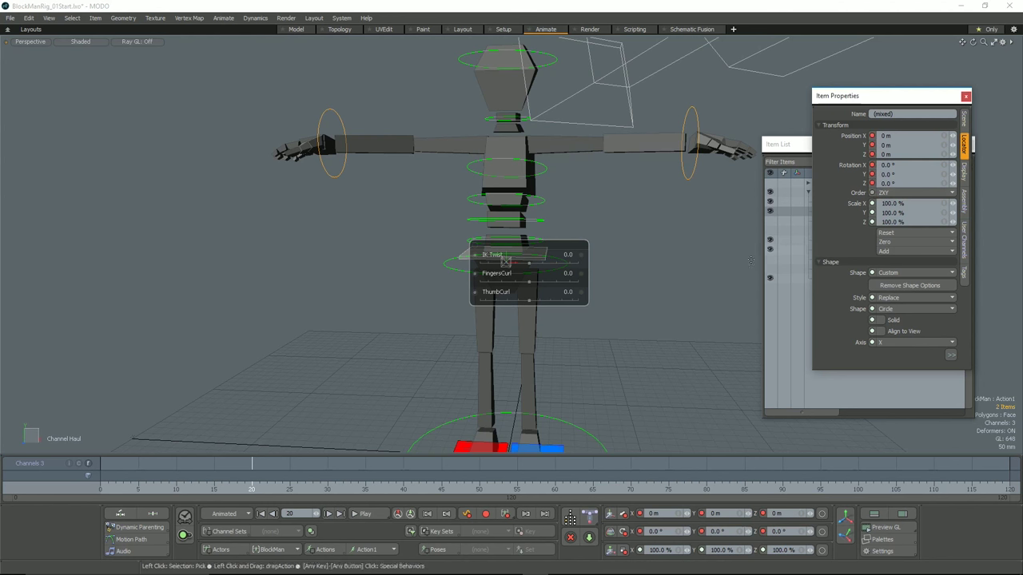
{"action": "left_click_drag", "start_coordinate": [252, 488], "coordinate": [176, 489]}
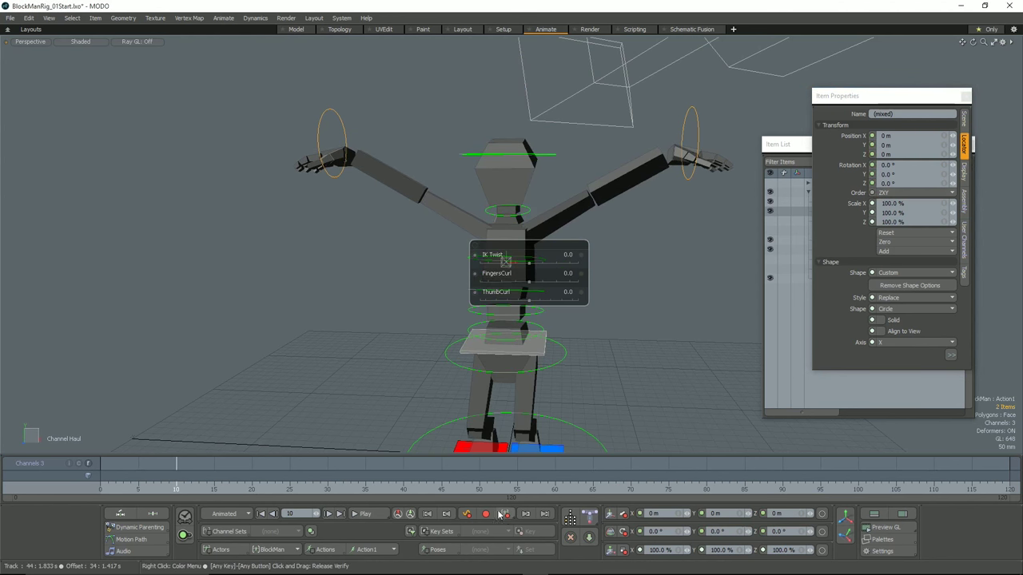
{"action": "left_click_drag", "start_coordinate": [176, 489], "coordinate": [96, 489]}
{"action": "key", "text": "w"}
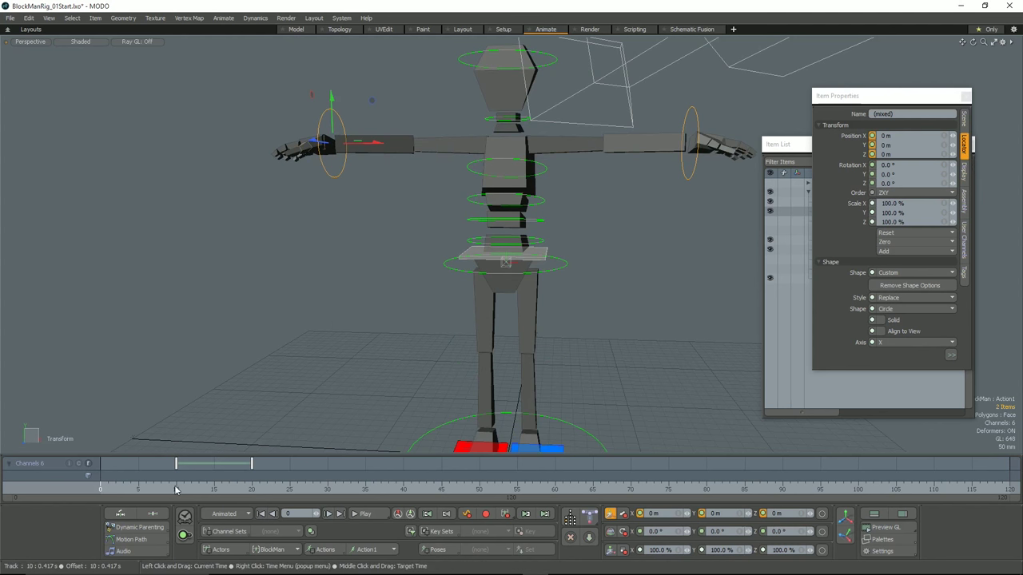
{"action": "left_click", "coordinate": [176, 489]}
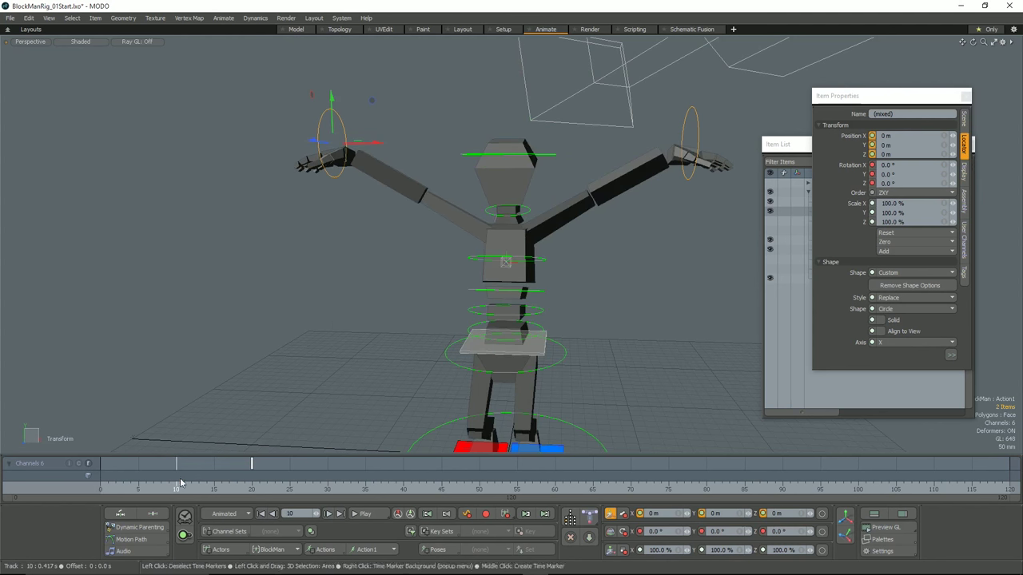
{"action": "left_click", "coordinate": [100, 489]}
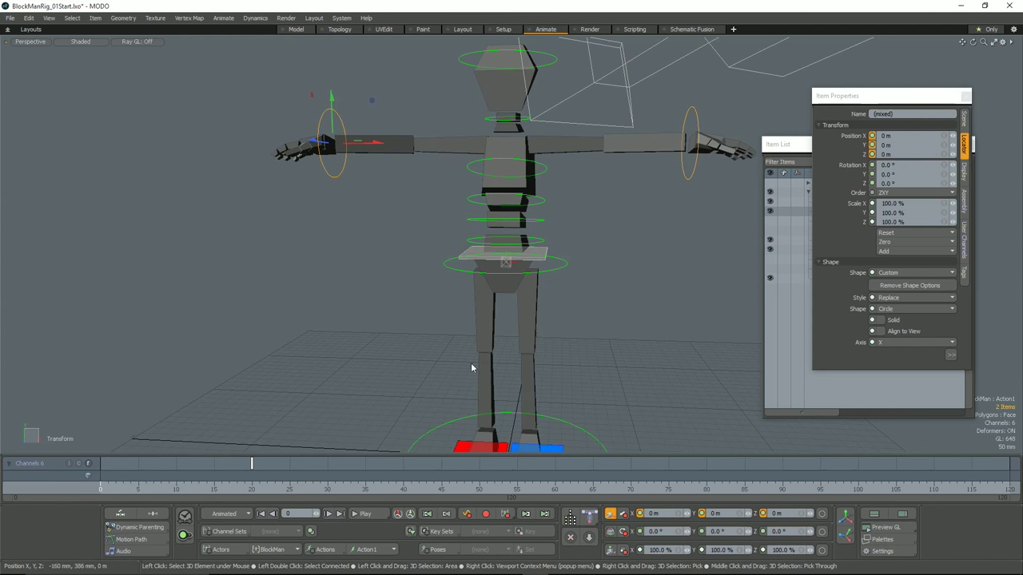
At frame 10, move only the right hand control down beside the character's hip.
{"action": "left_click", "coordinate": [175, 487]}
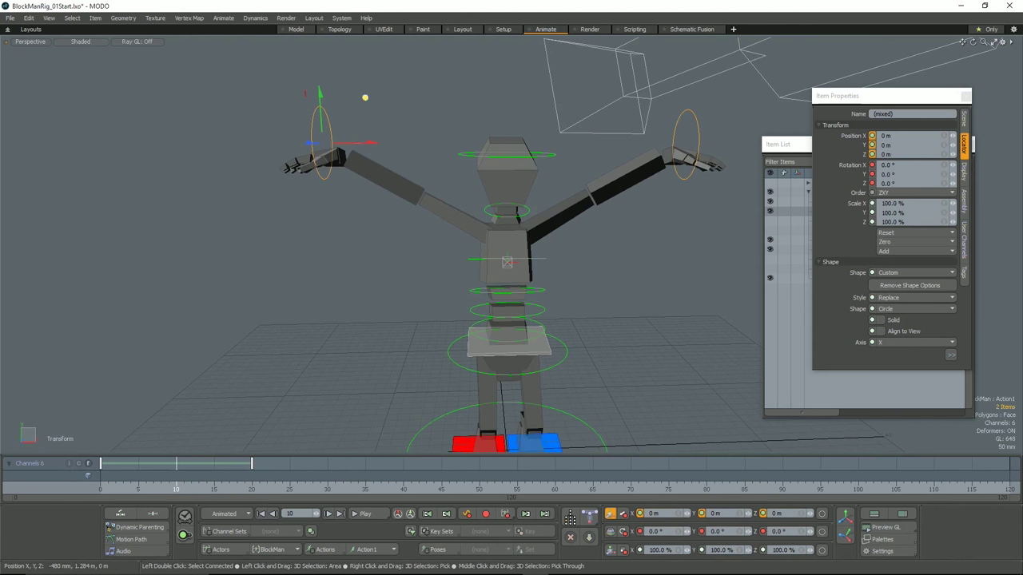
{"action": "left_click_drag", "start_coordinate": [365, 97], "coordinate": [472, 271]}
{"action": "key", "text": "ctrl+z"}
{"action": "left_click", "coordinate": [329, 129]}
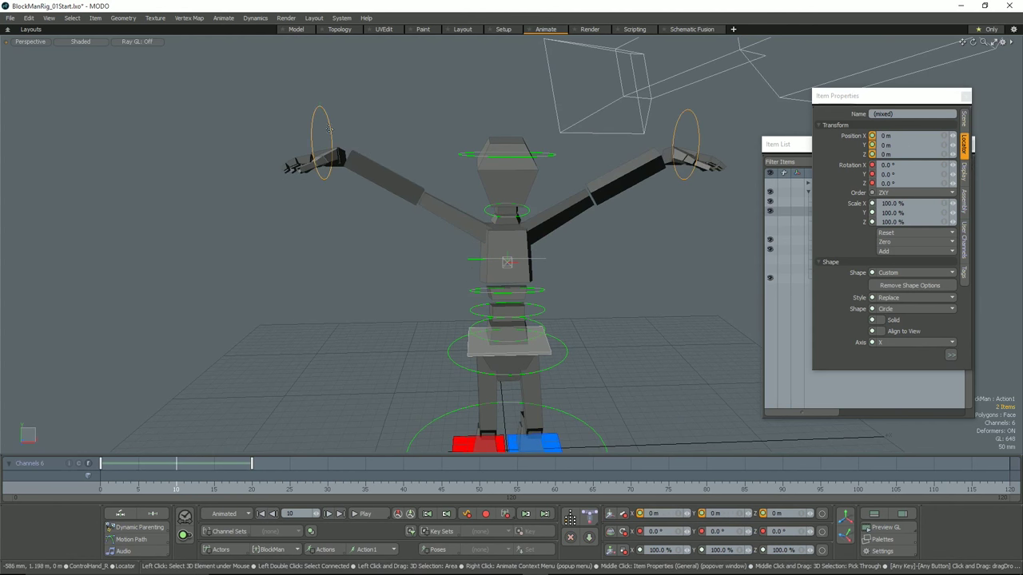
{"action": "key", "text": "w"}
{"action": "left_click_drag", "start_coordinate": [362, 100], "coordinate": [461, 323]}
At frame 10, move the left hand control down beside the hip, to about X -317 mm and Y -733 mm.
{"action": "left_click", "coordinate": [697, 127]}
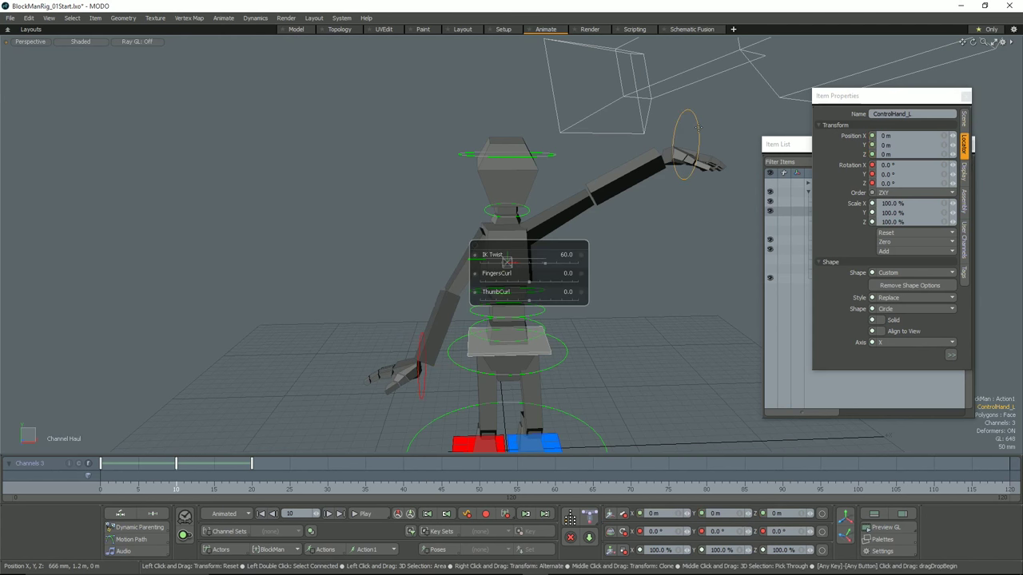
{"action": "key", "text": "w"}
{"action": "key", "text": "alt+space"}
{"action": "left_click", "coordinate": [656, 161]}
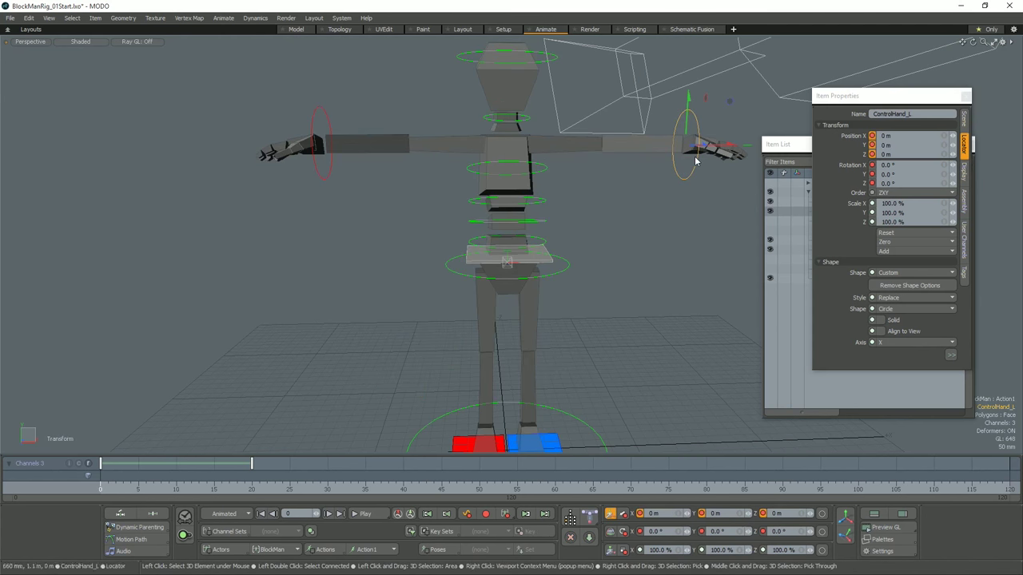
{"action": "key", "text": "ctrl+z"}
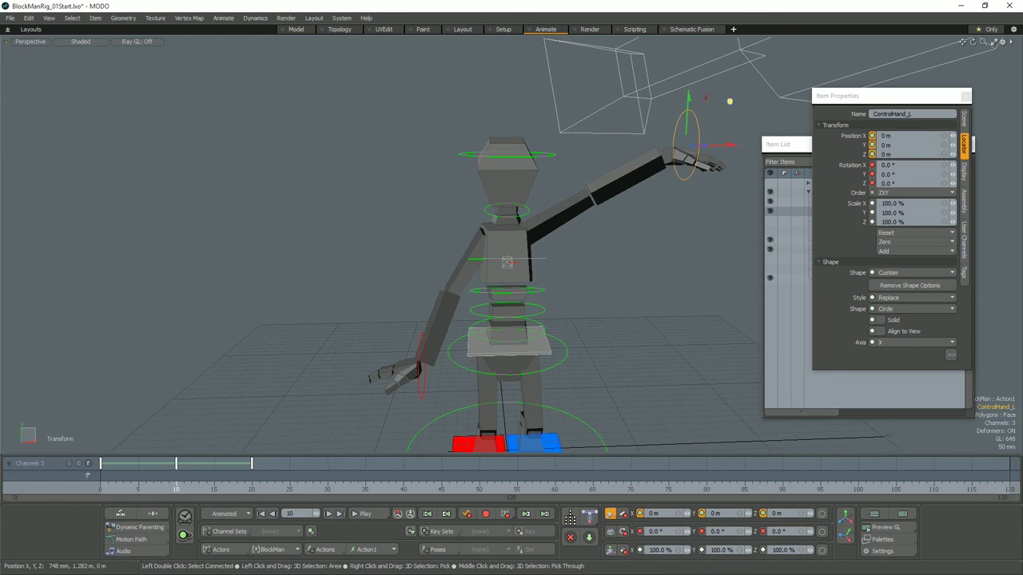
{"action": "left_click_drag", "start_coordinate": [728, 100], "coordinate": [640, 330]}
{"action": "left_click_drag", "start_coordinate": [657, 287], "coordinate": [631, 317]}
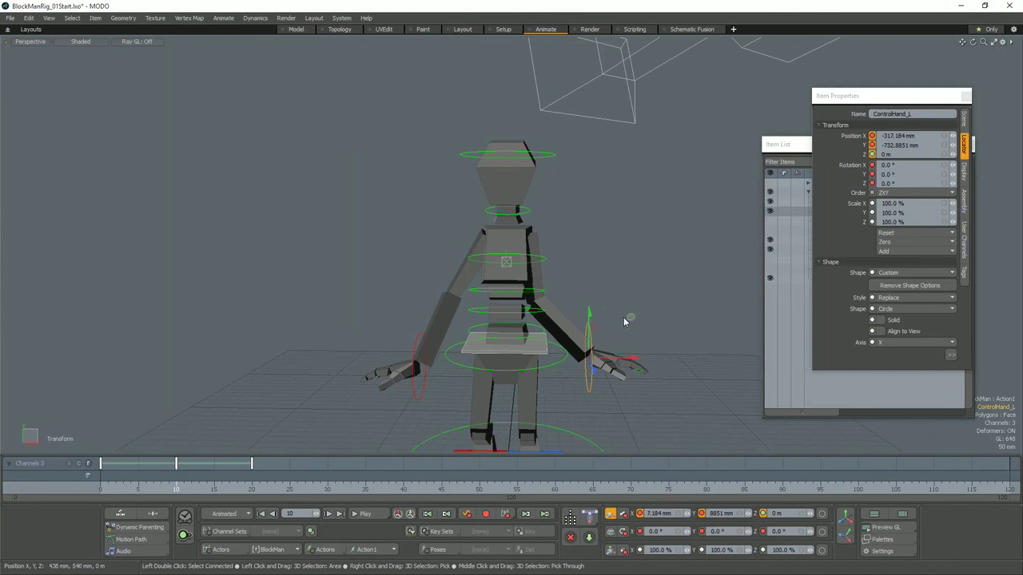
{"action": "mouse_move", "coordinate": [178, 489]}
{"action": "left_mouse_down"}
{"action": "mouse_move", "coordinate": [133, 489]}
{"action": "mouse_move", "coordinate": [214, 489]}
{"action": "mouse_move", "coordinate": [176, 489]}
{"action": "left_mouse_up"}
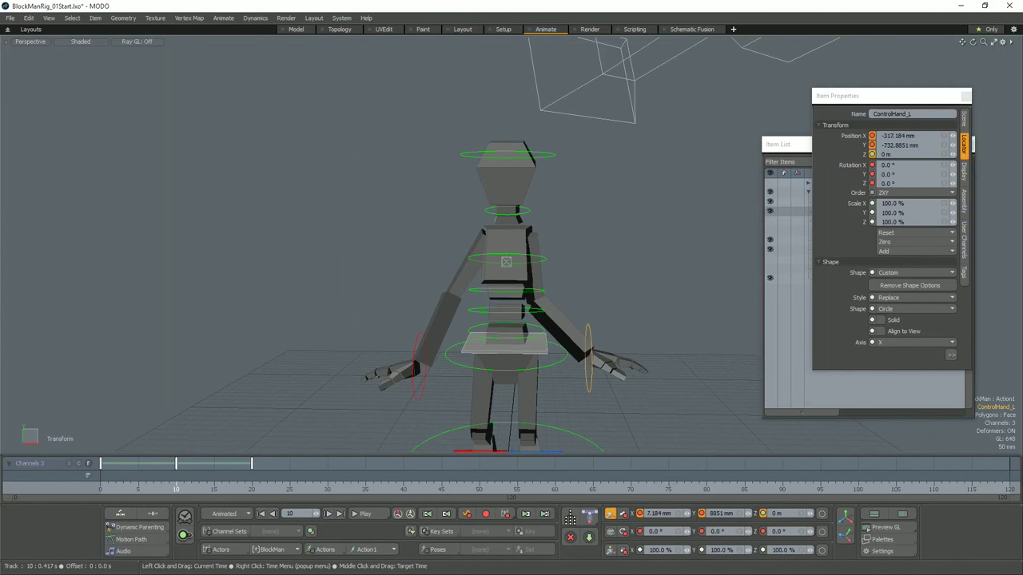
Set the left hand control's IK Twist to 0 at frame 10 and return to frame 0.
{"action": "left_click", "coordinate": [964, 237]}
{"action": "left_click", "coordinate": [852, 135]}
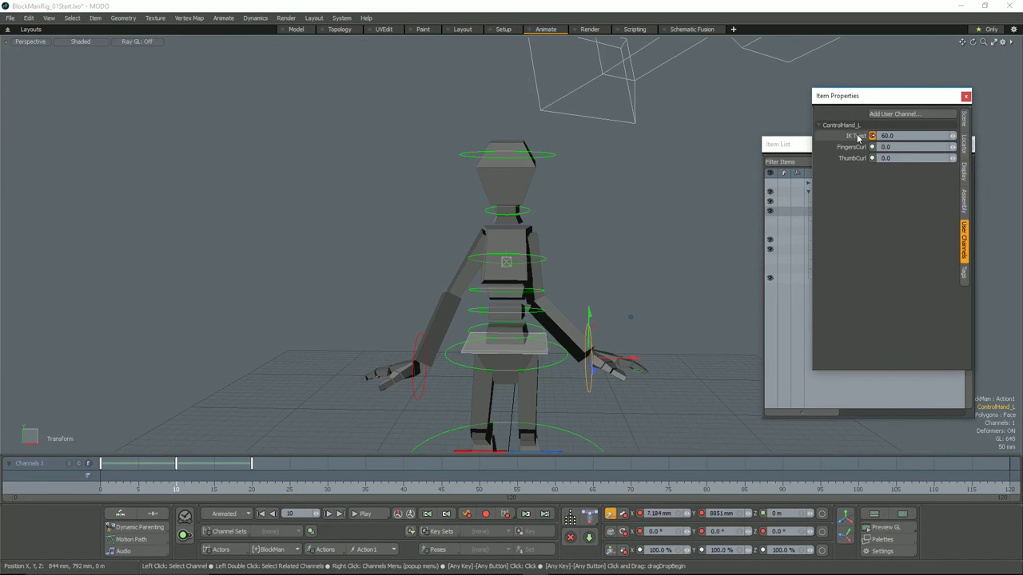
{"action": "mouse_move", "coordinate": [191, 489]}
{"action": "left_mouse_down"}
{"action": "mouse_move", "coordinate": [101, 489]}
{"action": "mouse_move", "coordinate": [252, 489]}
{"action": "mouse_move", "coordinate": [175, 489]}
{"action": "left_mouse_up"}
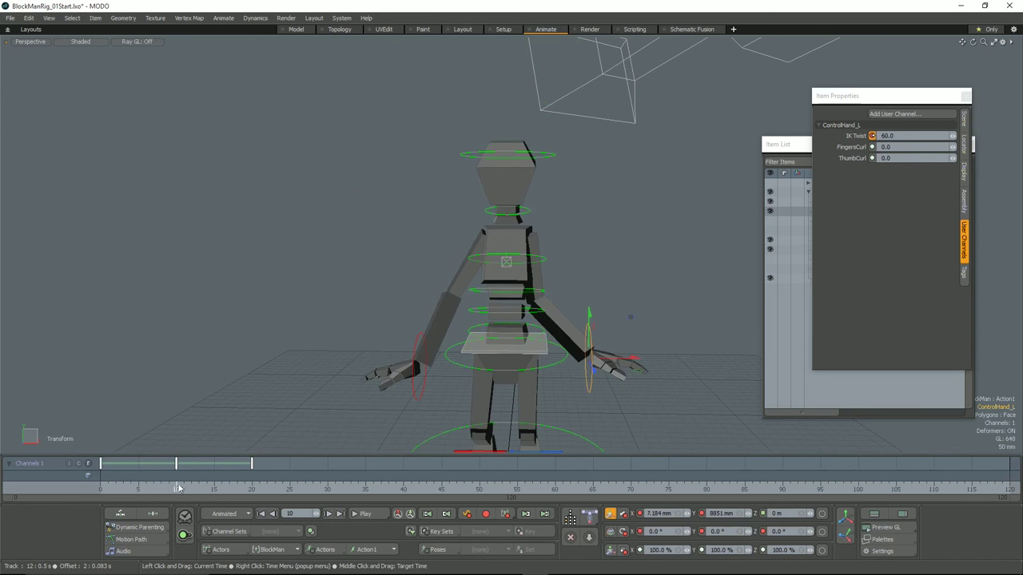
{"action": "left_click", "coordinate": [909, 137]}
{"action": "type", "text": "0"}
{"action": "key", "text": "Return"}
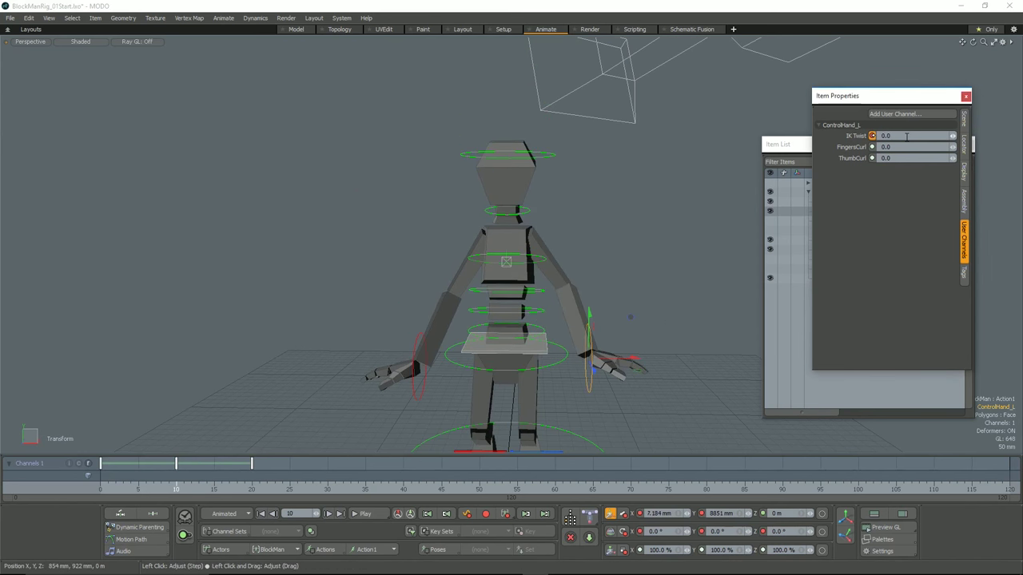
{"action": "left_click_drag", "start_coordinate": [191, 488], "coordinate": [101, 488]}
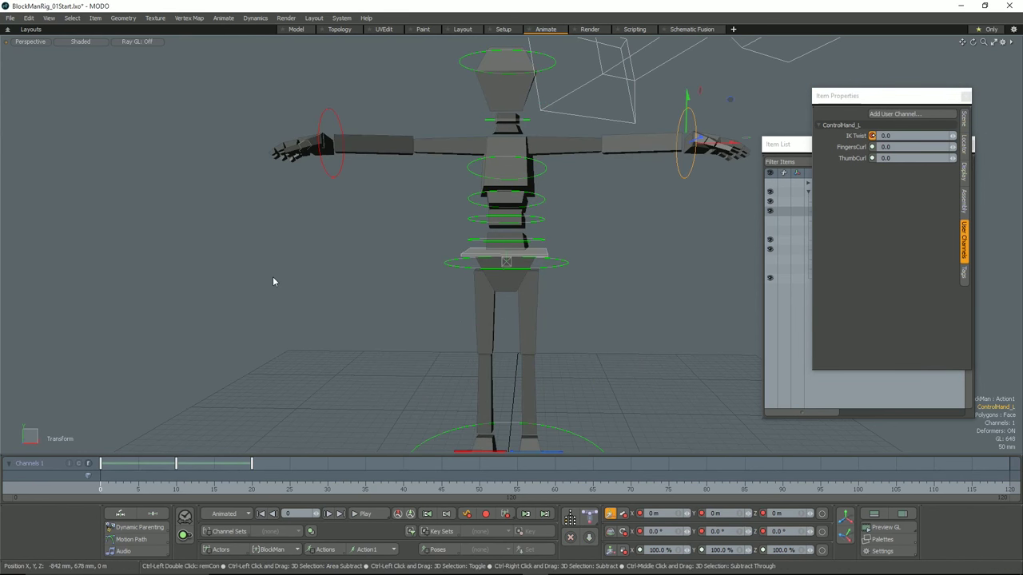
Save the scene and export it as Autodesk FBX 2013, replacing BlockManRig_ForUnreal.fbx.
{"action": "left_click", "coordinate": [10, 17]}
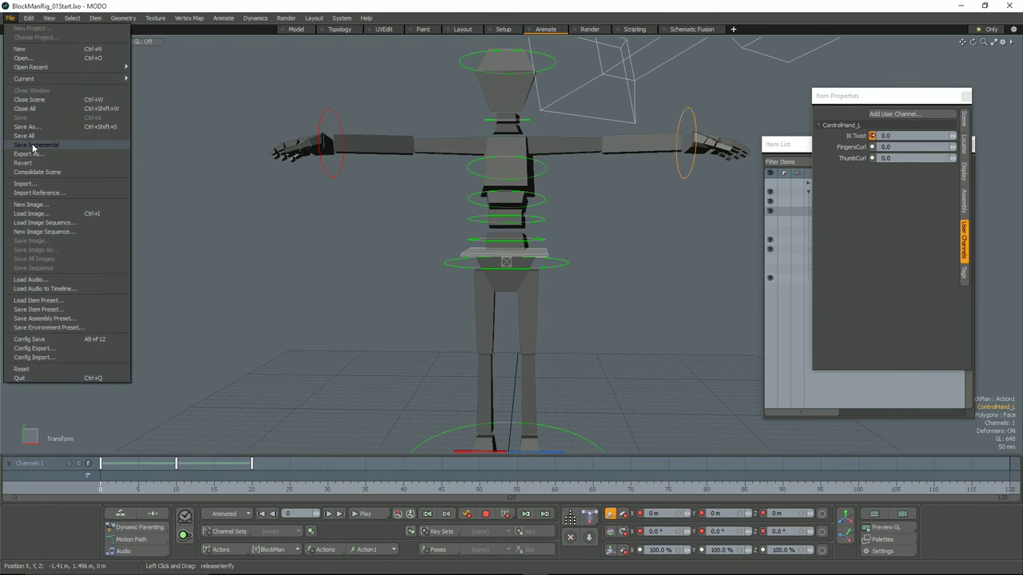
{"action": "left_click", "coordinate": [34, 153]}
{"action": "left_click", "coordinate": [129, 85]}
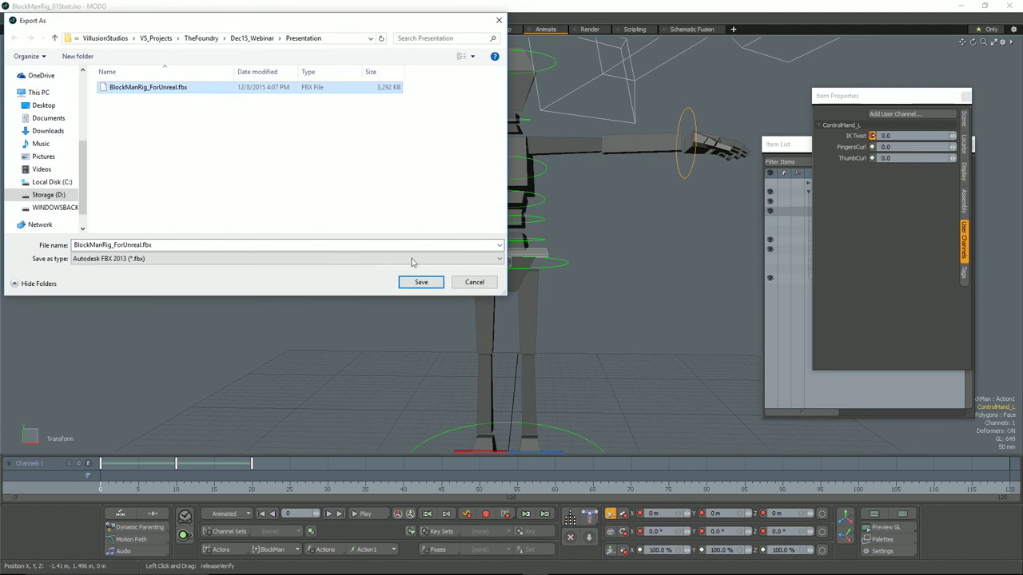
{"action": "left_click", "coordinate": [417, 283]}
{"action": "left_click", "coordinate": [540, 295]}
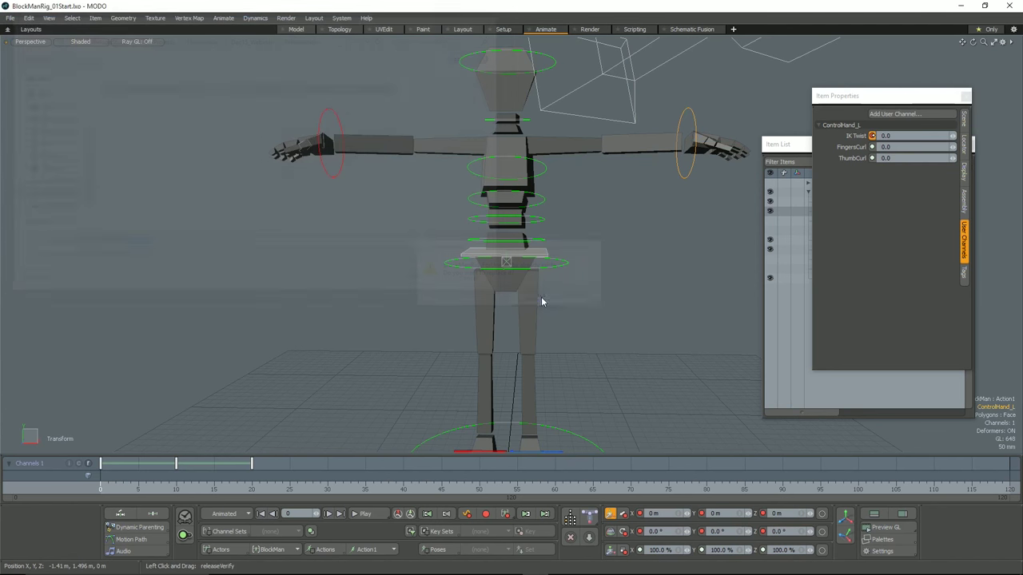
Switch to Unreal Engine and reimport the BlockManRig_ForUnreal_Anim_Action1 animation.
{"action": "key", "text": "alt+Tab"}
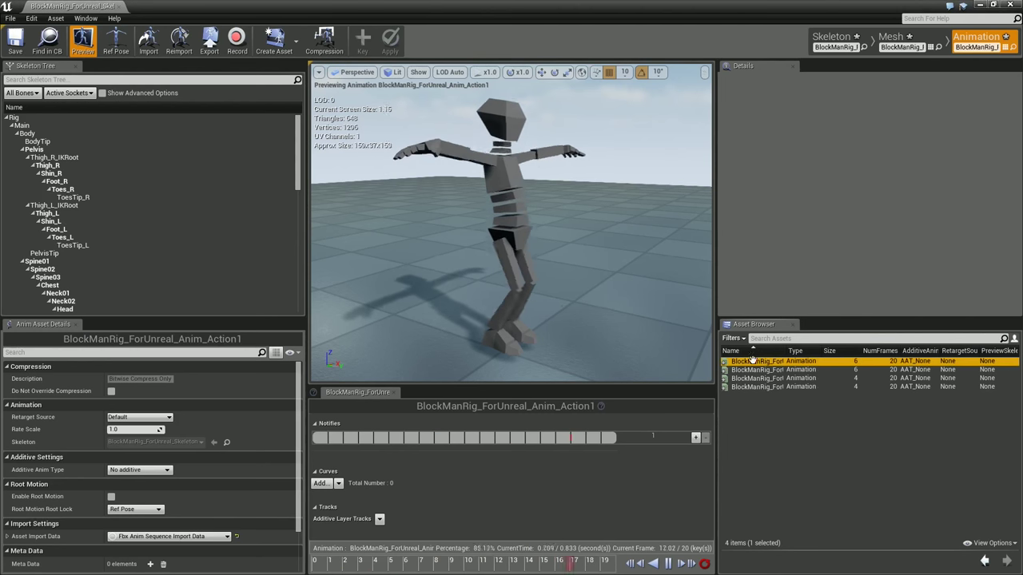
{"action": "right_click", "coordinate": [767, 363]}
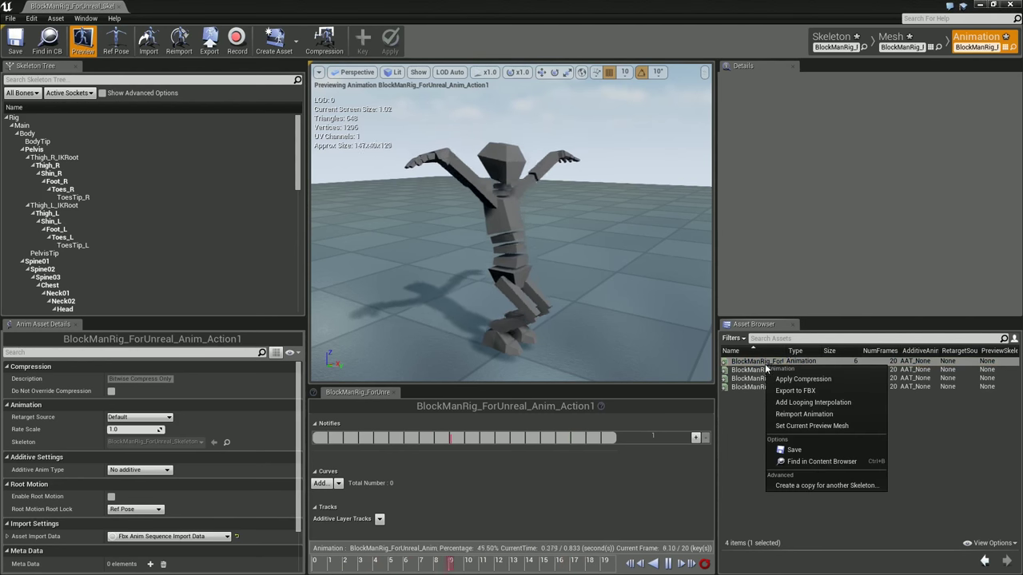
{"action": "left_click", "coordinate": [803, 415]}
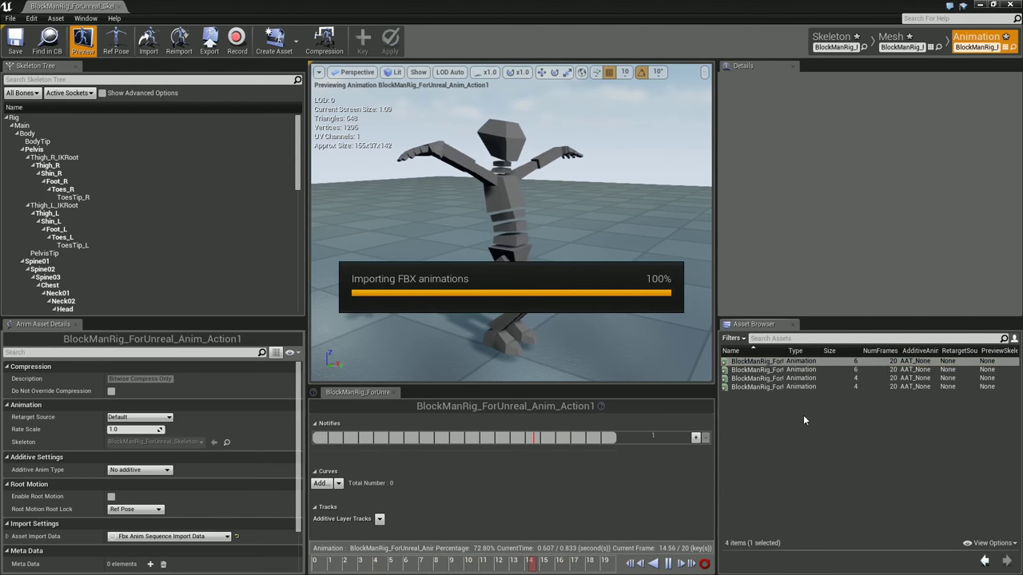